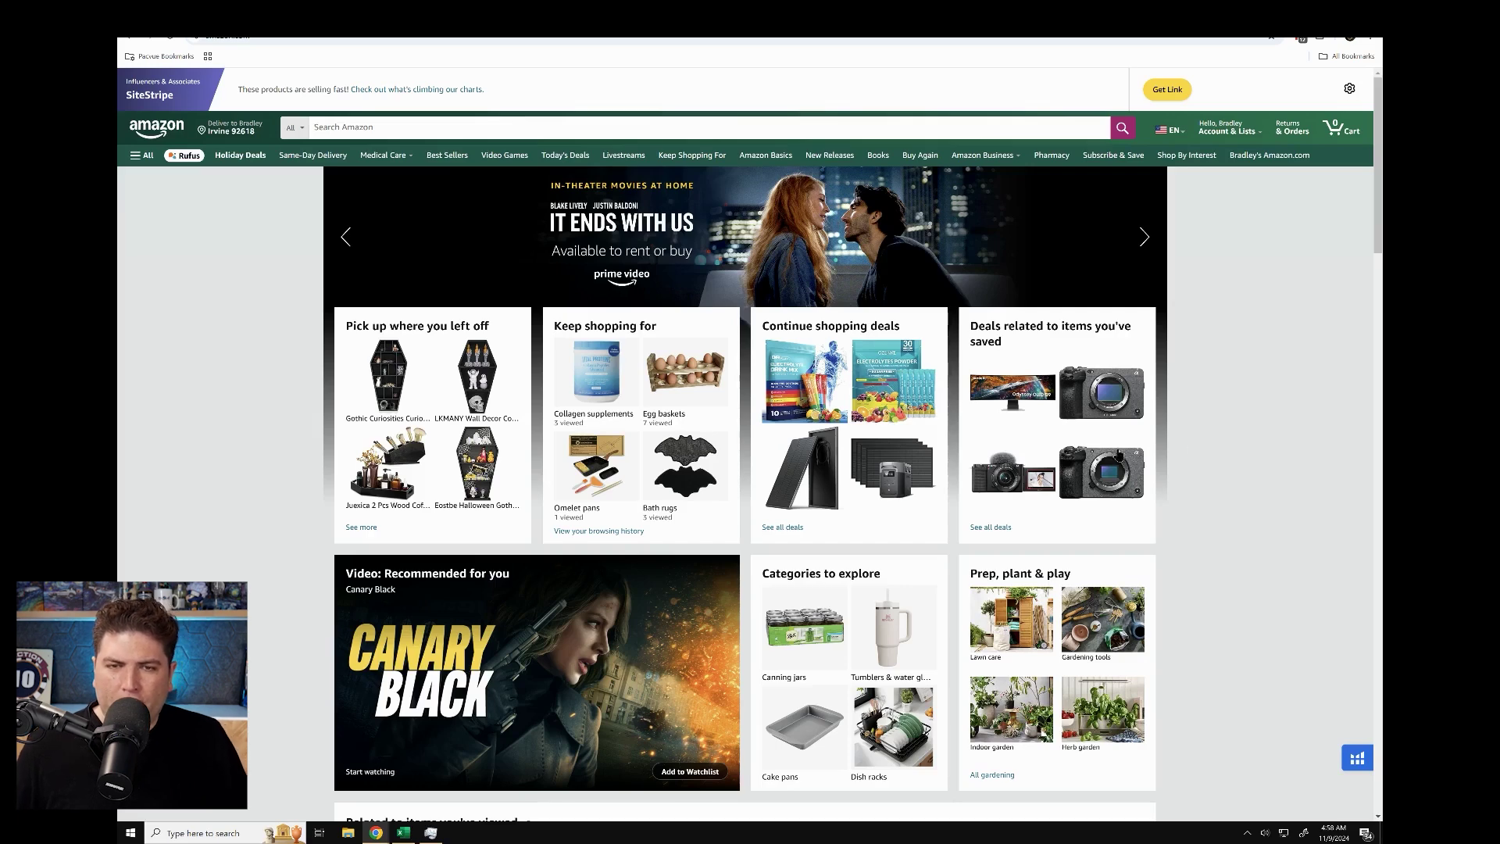
Step: Search Amazon for "coffin shelves" and look through the first results
click(517, 131)
text(c)
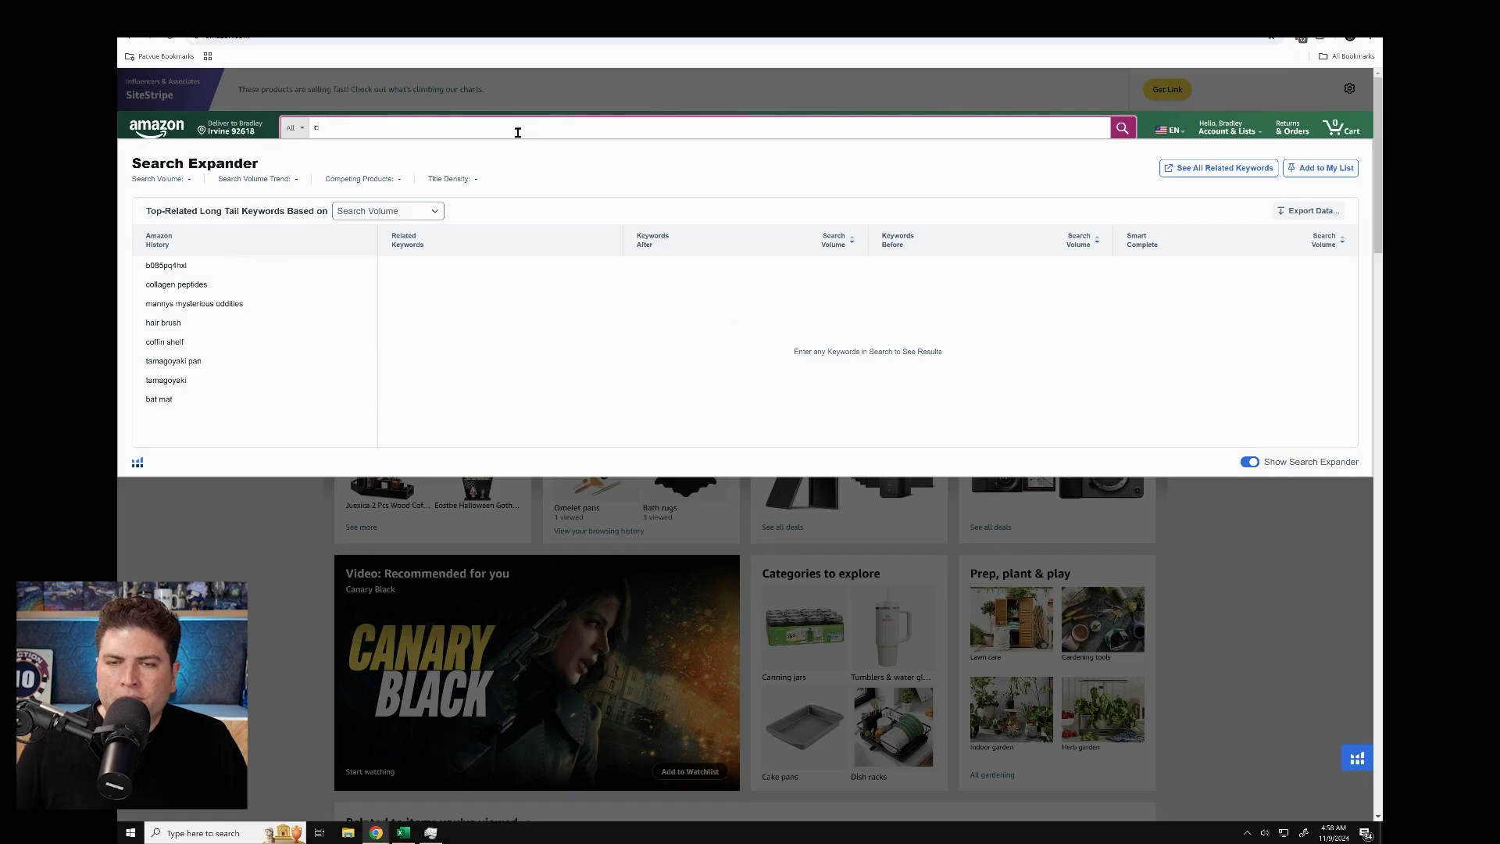
text(offin shelves)
key(Return)
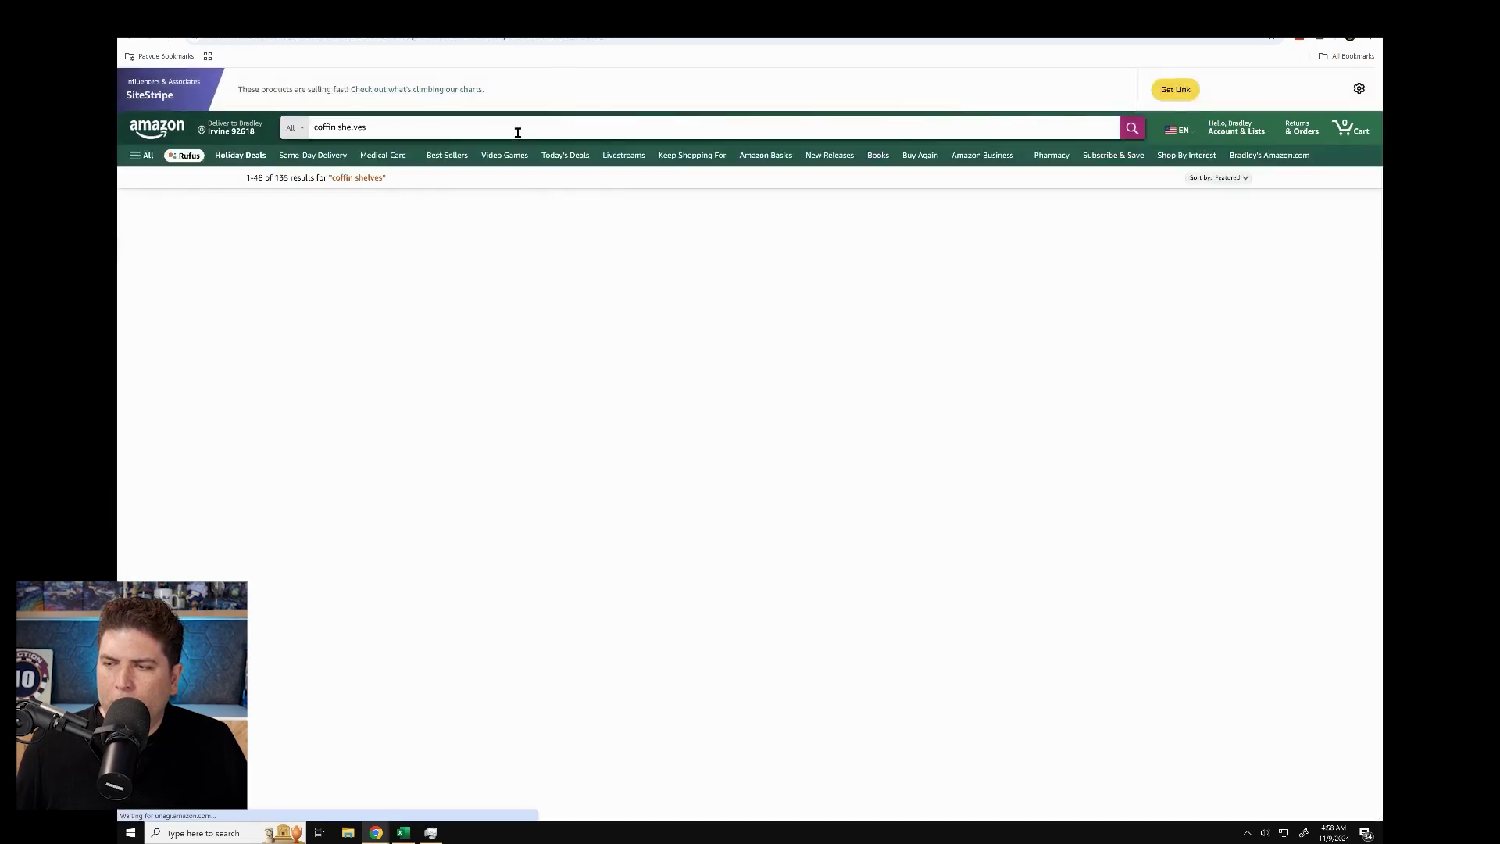
scroll(625, 293, down, 5)
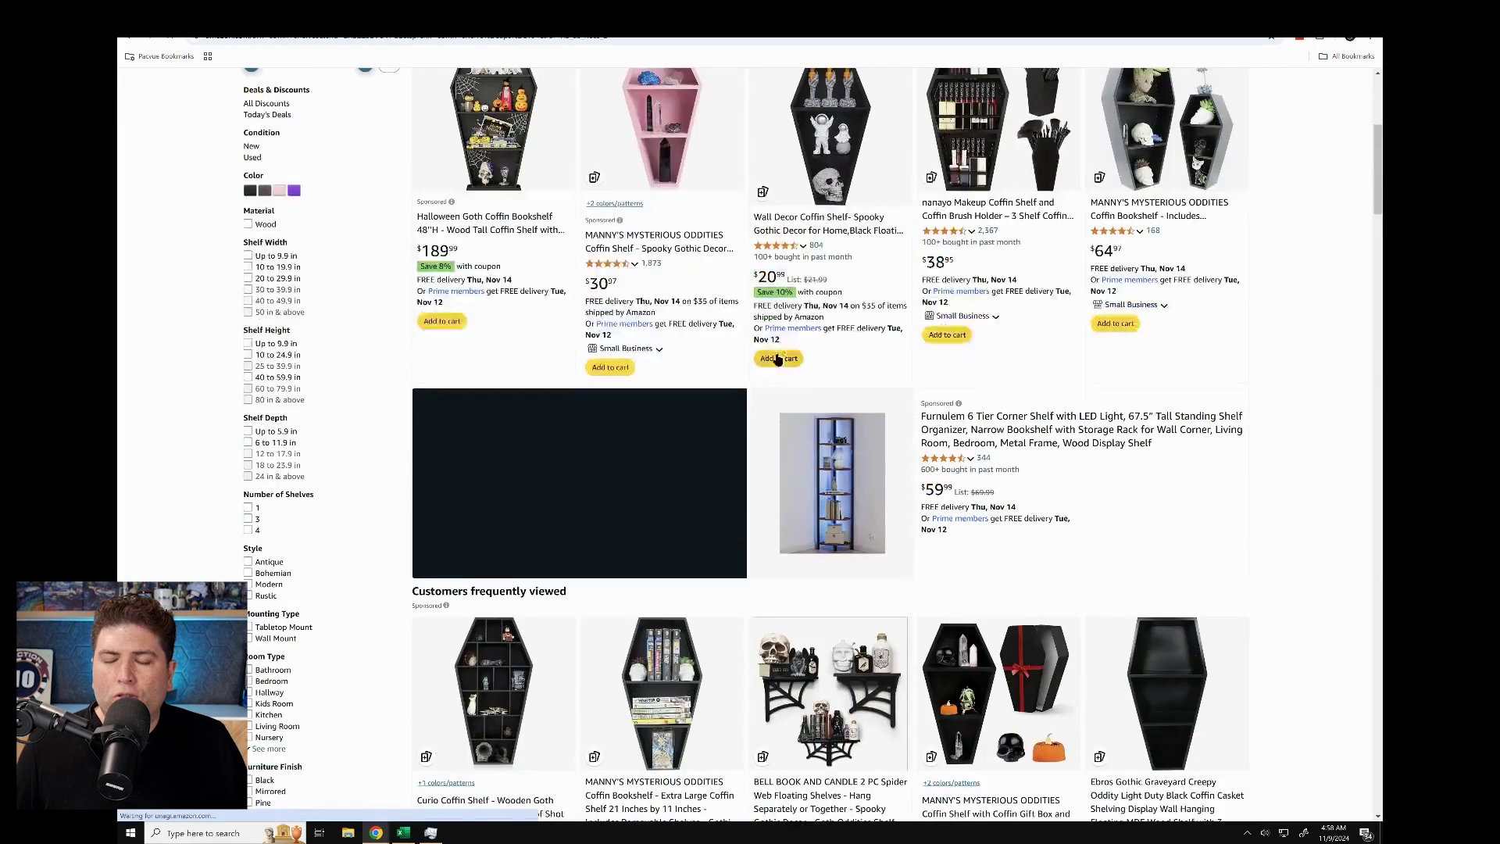
scroll(625, 293, up, 2)
scroll(1180, 332, up, 1)
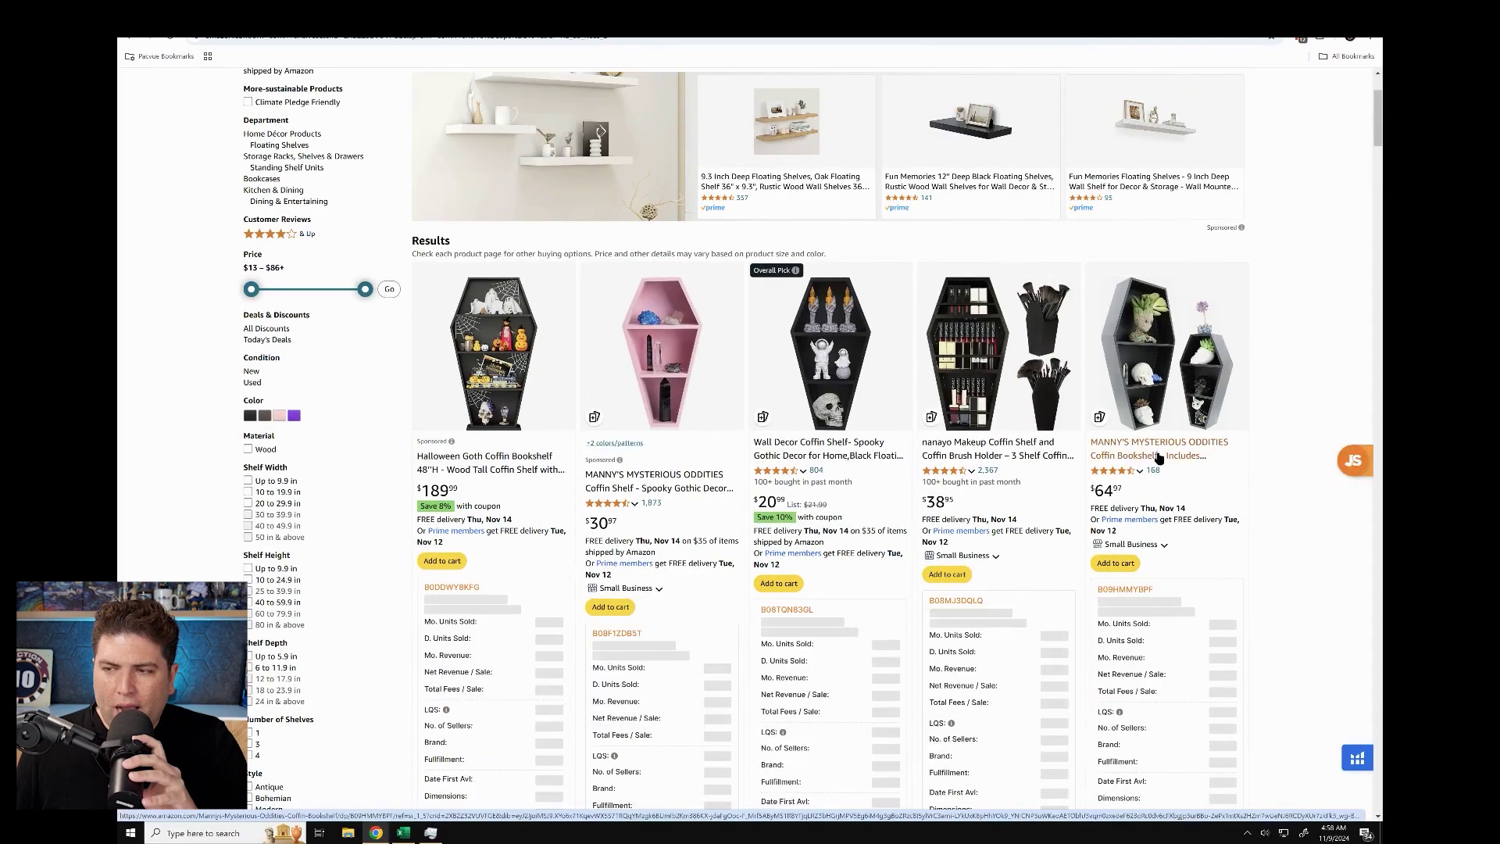
Step: Open the MANNY'S MYSTERIOUS ODDITIES Coffin Bookshelf listing with removable shelves and go through its seller profile to the HOW COOL IS THAT storefront
click(1159, 457)
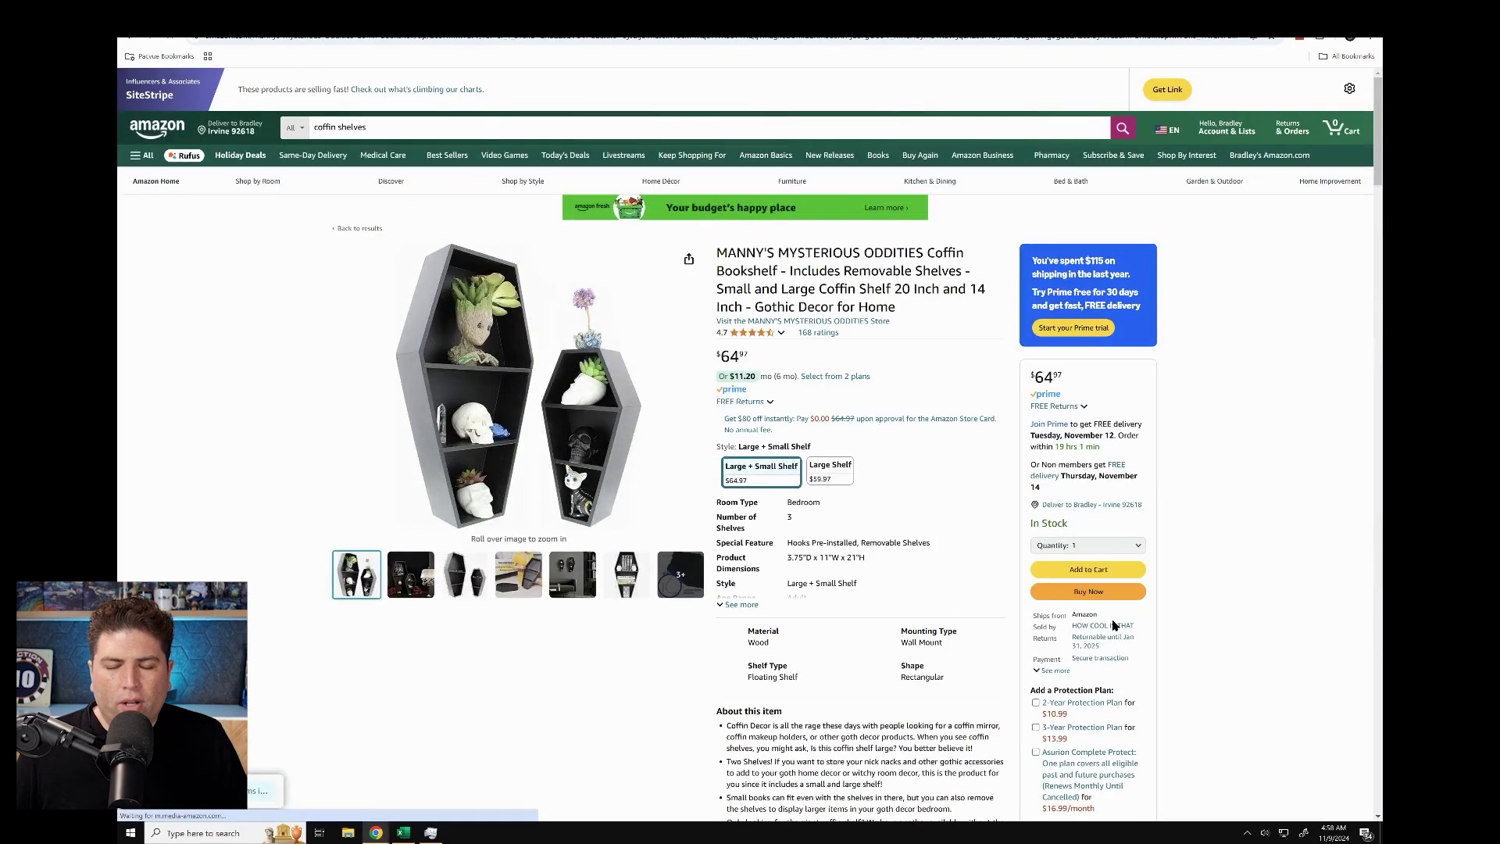
click(1114, 626)
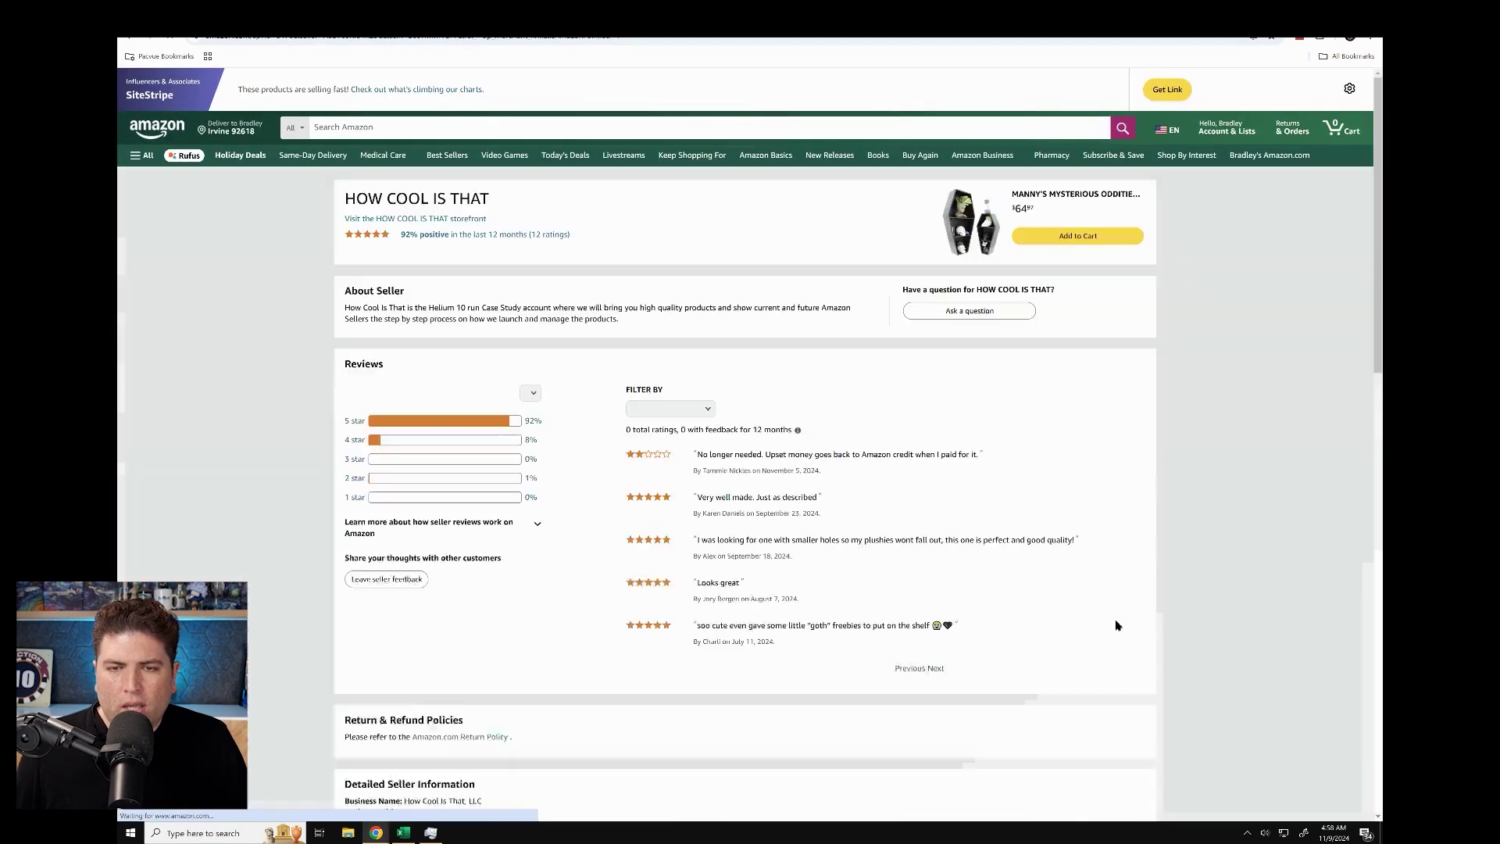
click(415, 218)
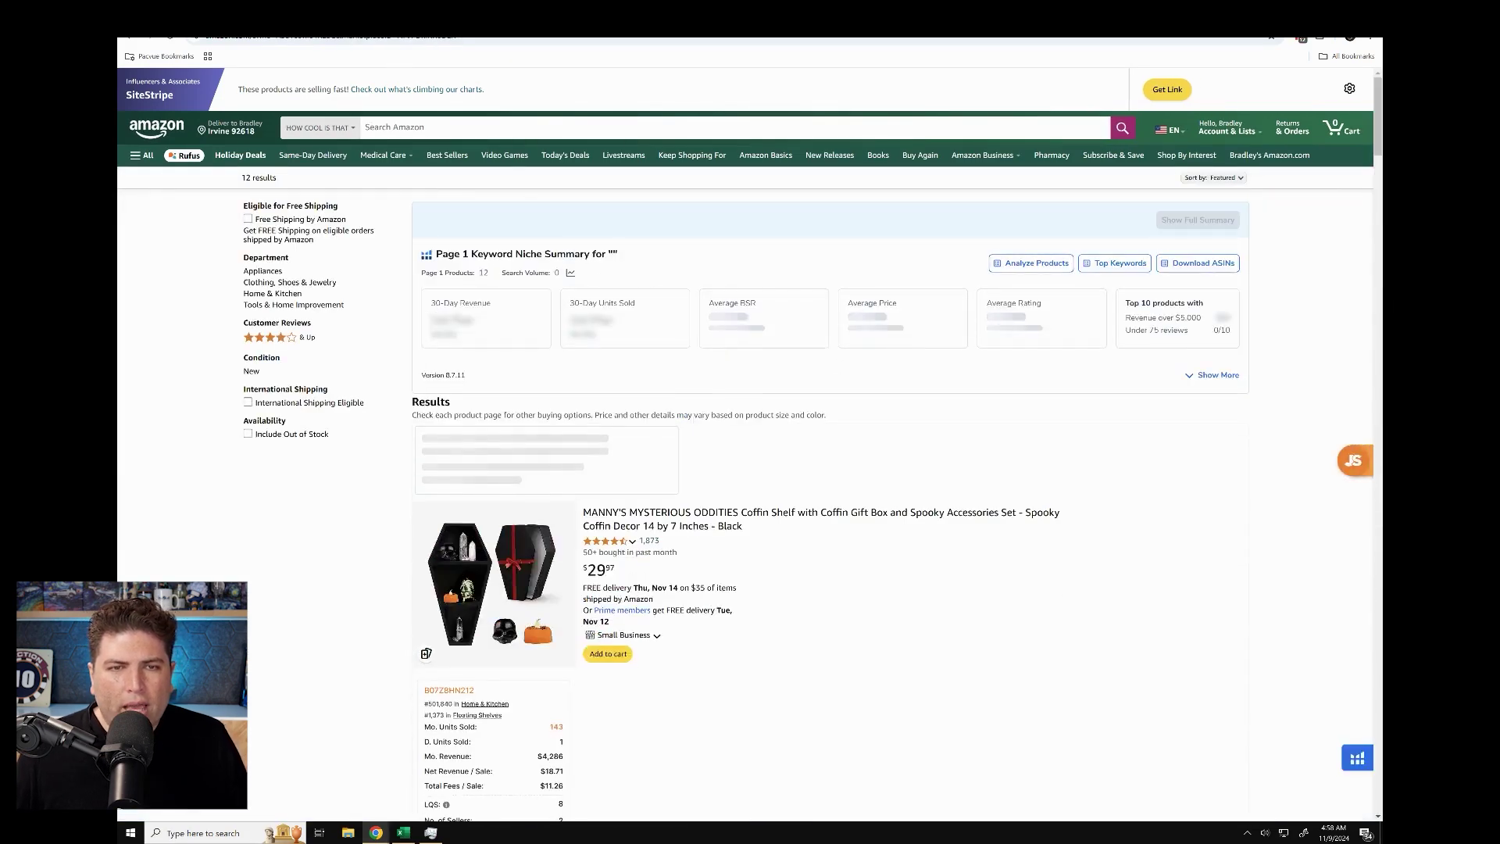
Step: Switch to Amazon Seller Central and open the Detail Page Sales and Traffic business report by ASIN
click(283, 14)
scroll(368, 251, up, 5)
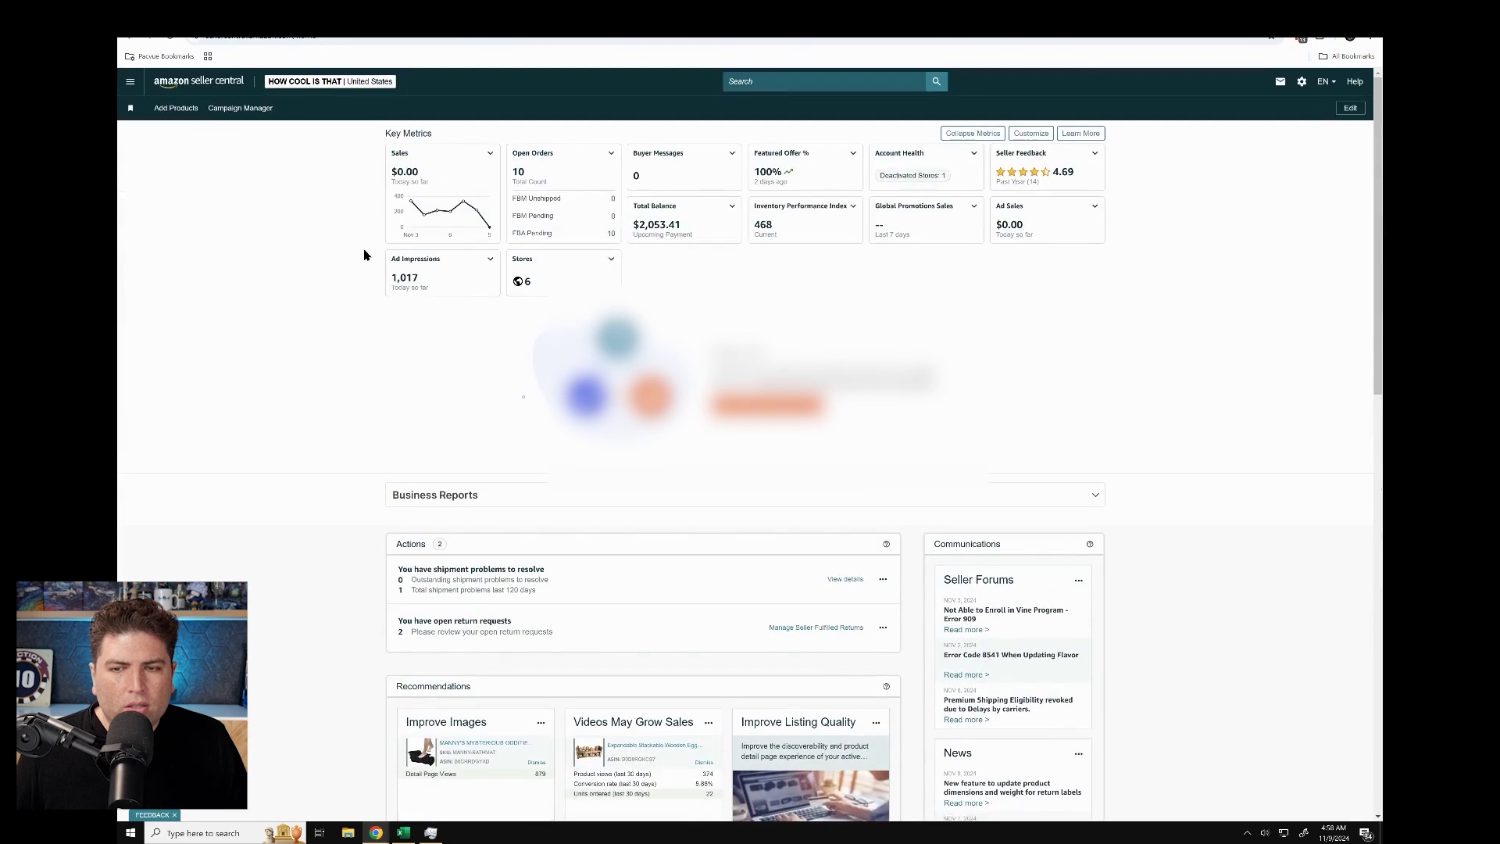
click(128, 83)
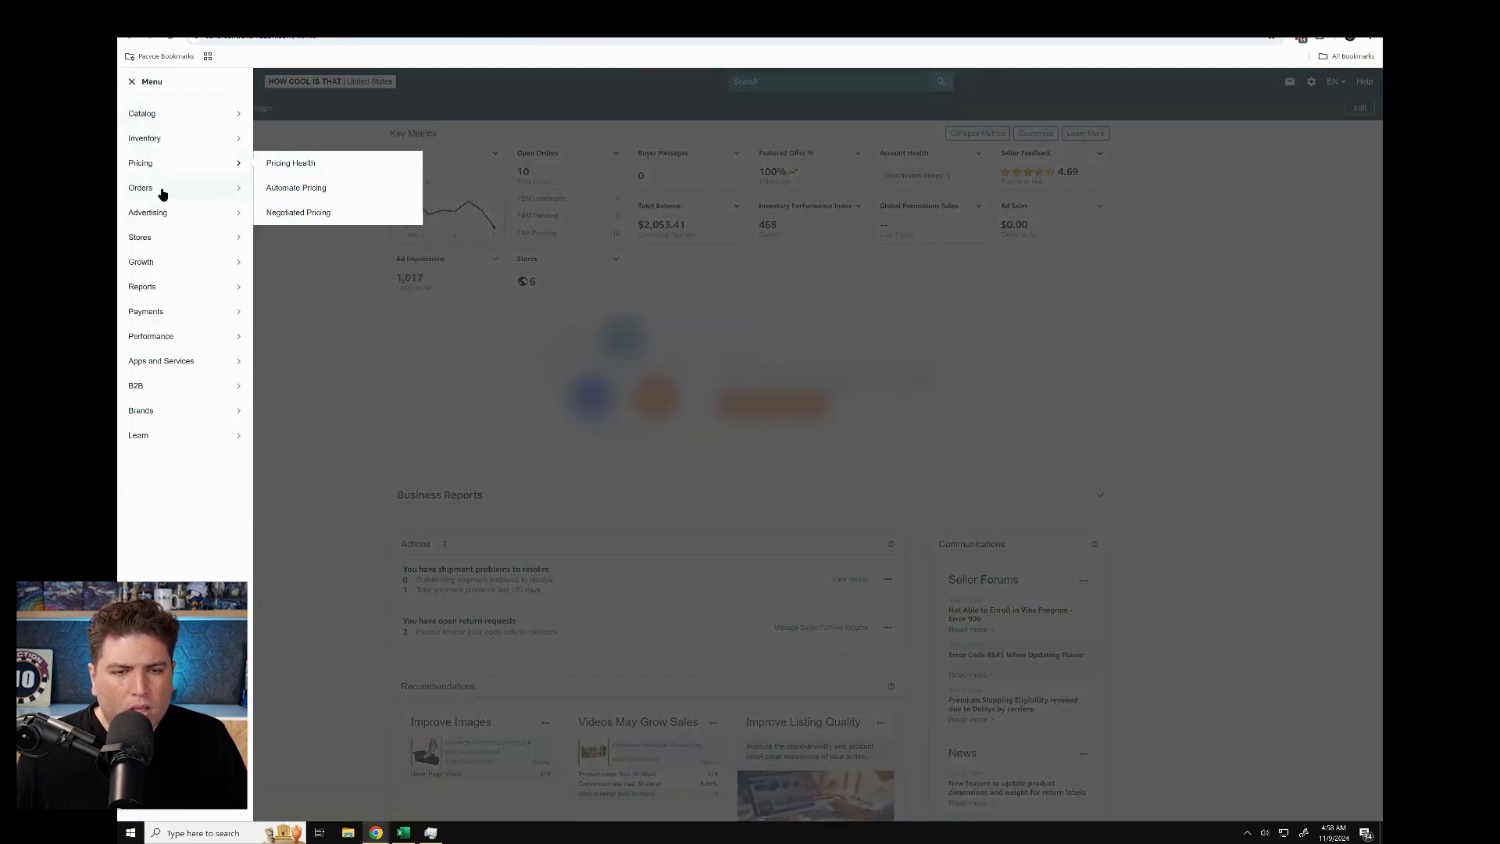
mouse_move(152, 351)
mouse_move(148, 415)
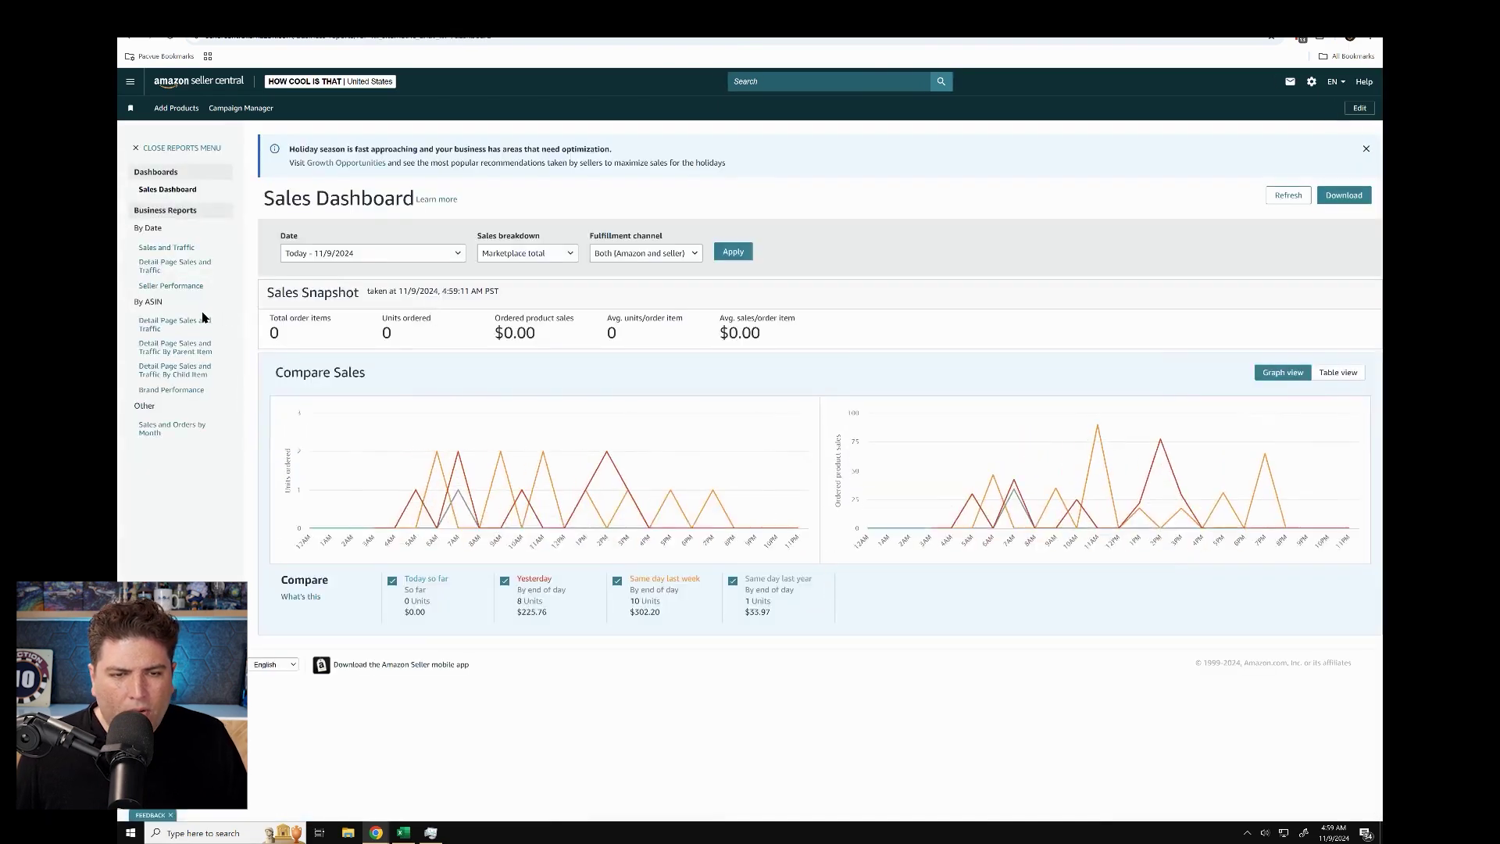
click(201, 355)
click(191, 325)
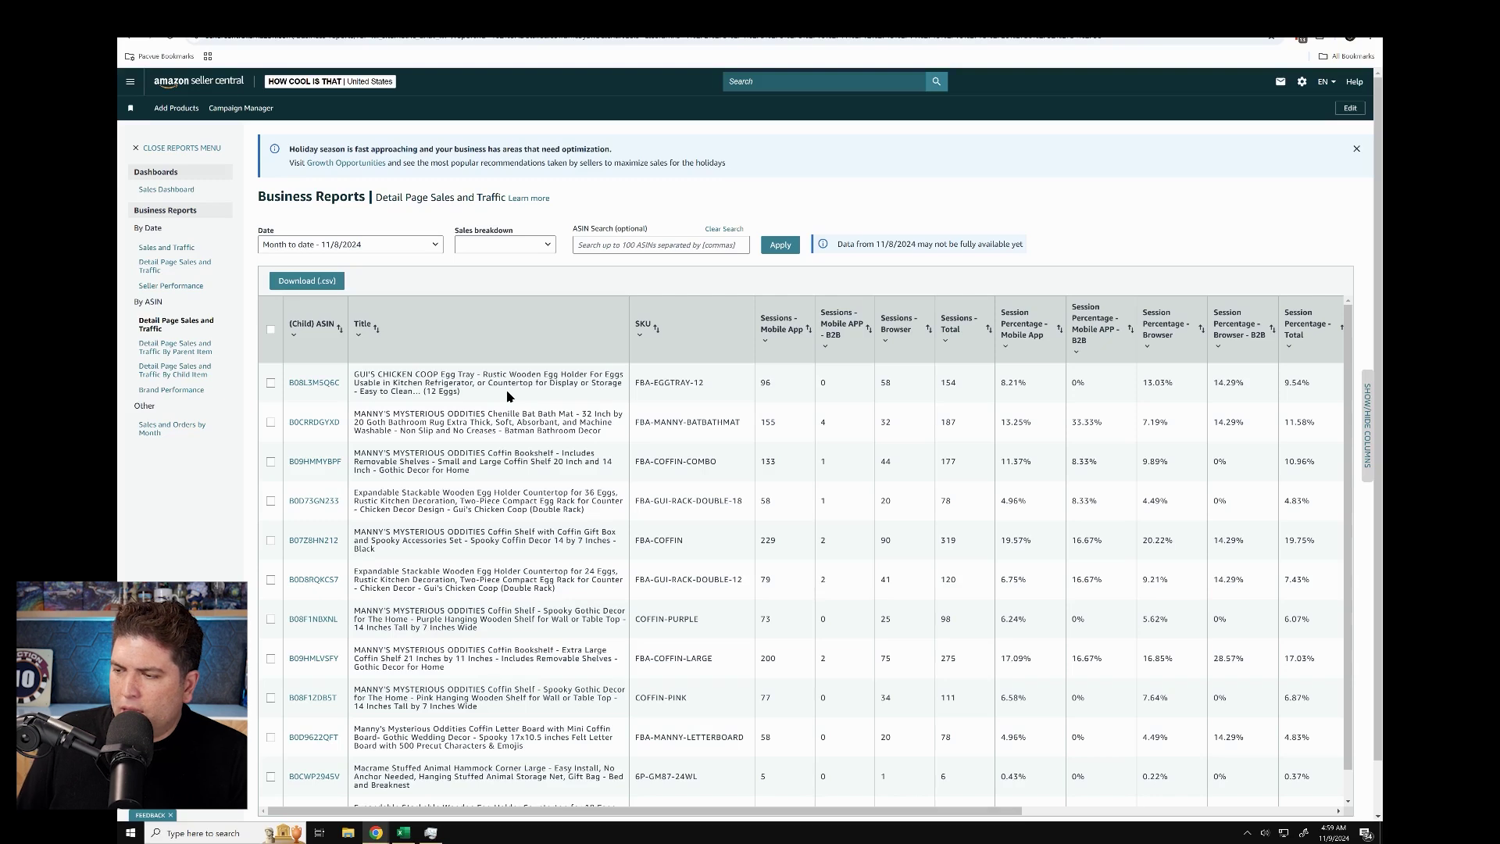
Step: Hide all Sessions and Session Percentage columns, including their mobile app, browser and B2B variants, from the report
click(1365, 408)
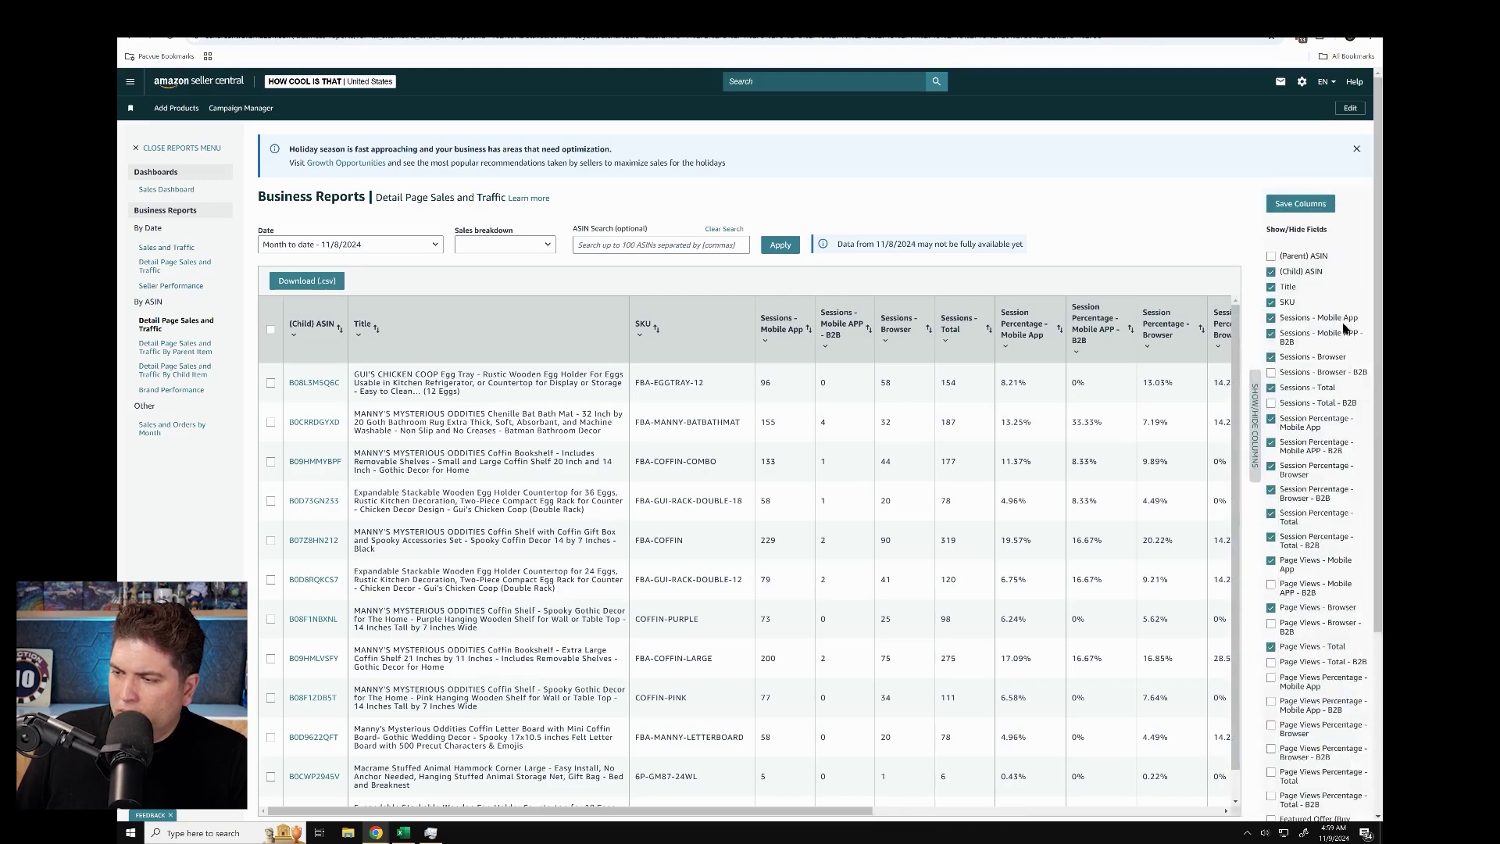
click(1301, 318)
click(1308, 336)
click(1313, 357)
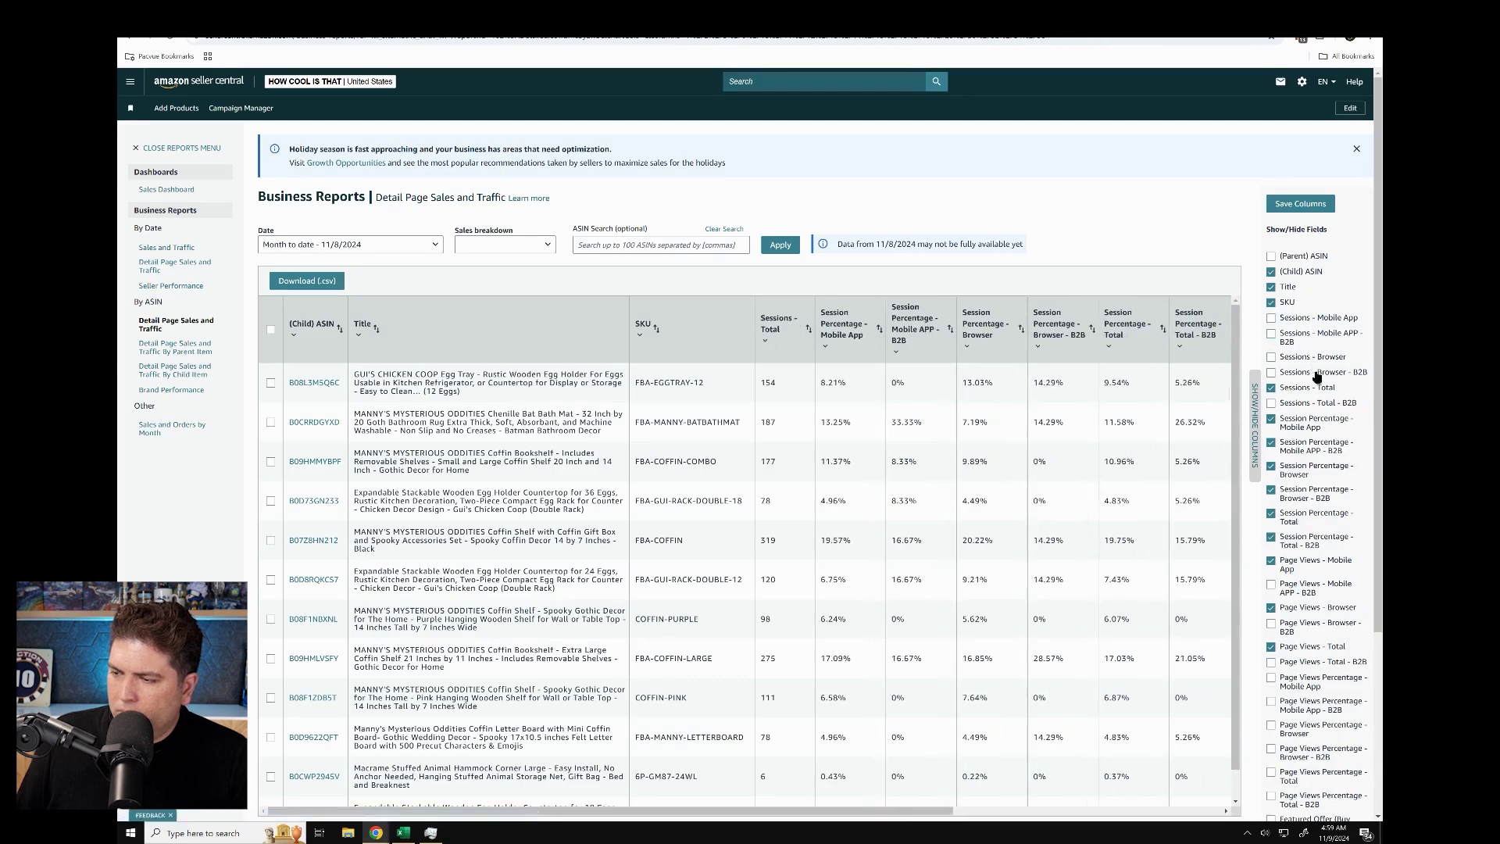
click(1318, 388)
click(1314, 422)
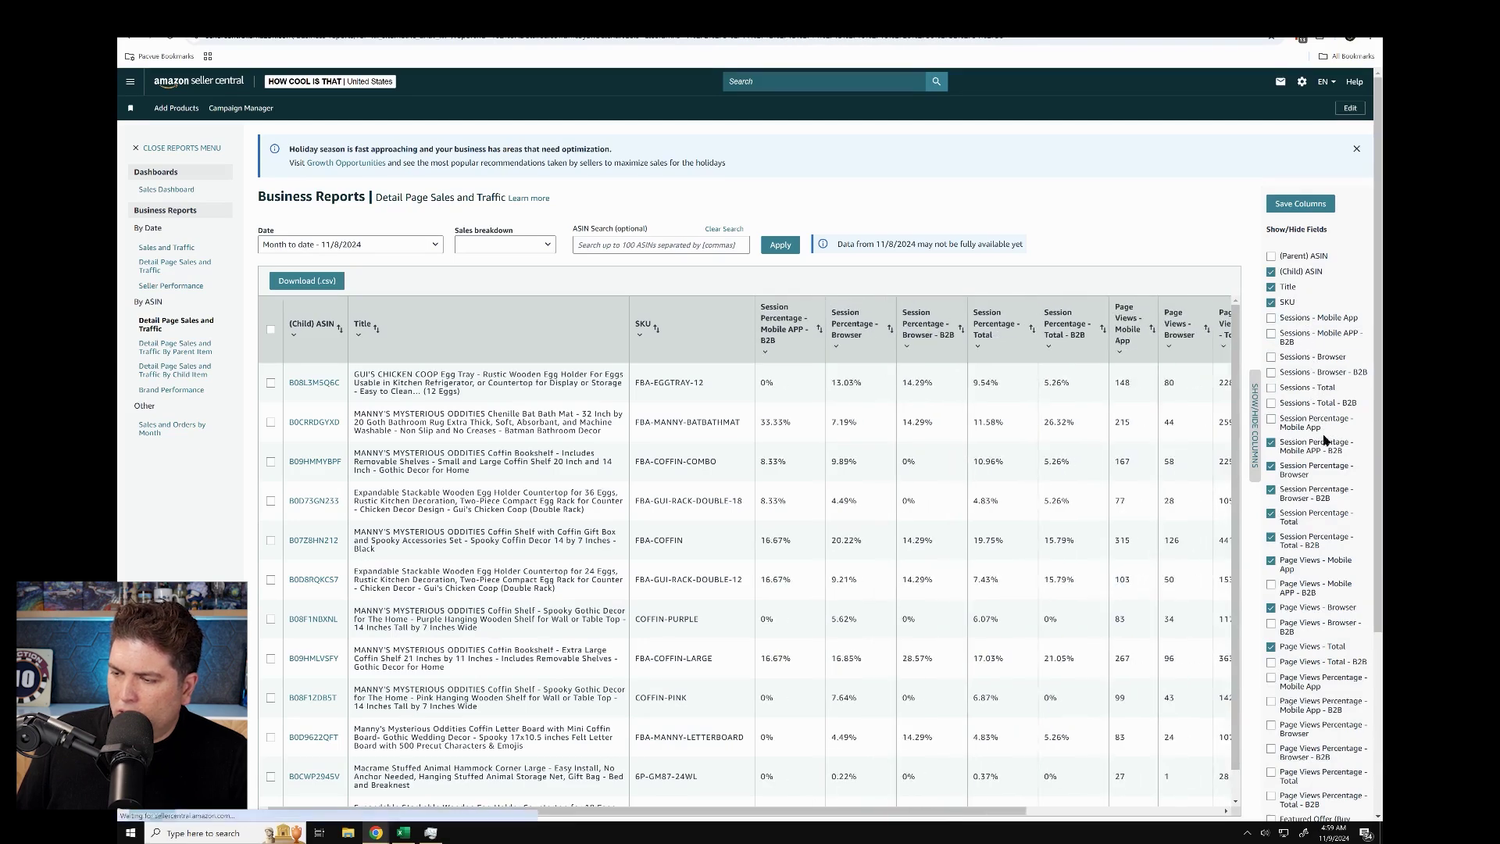
click(1322, 449)
click(1320, 474)
click(1314, 494)
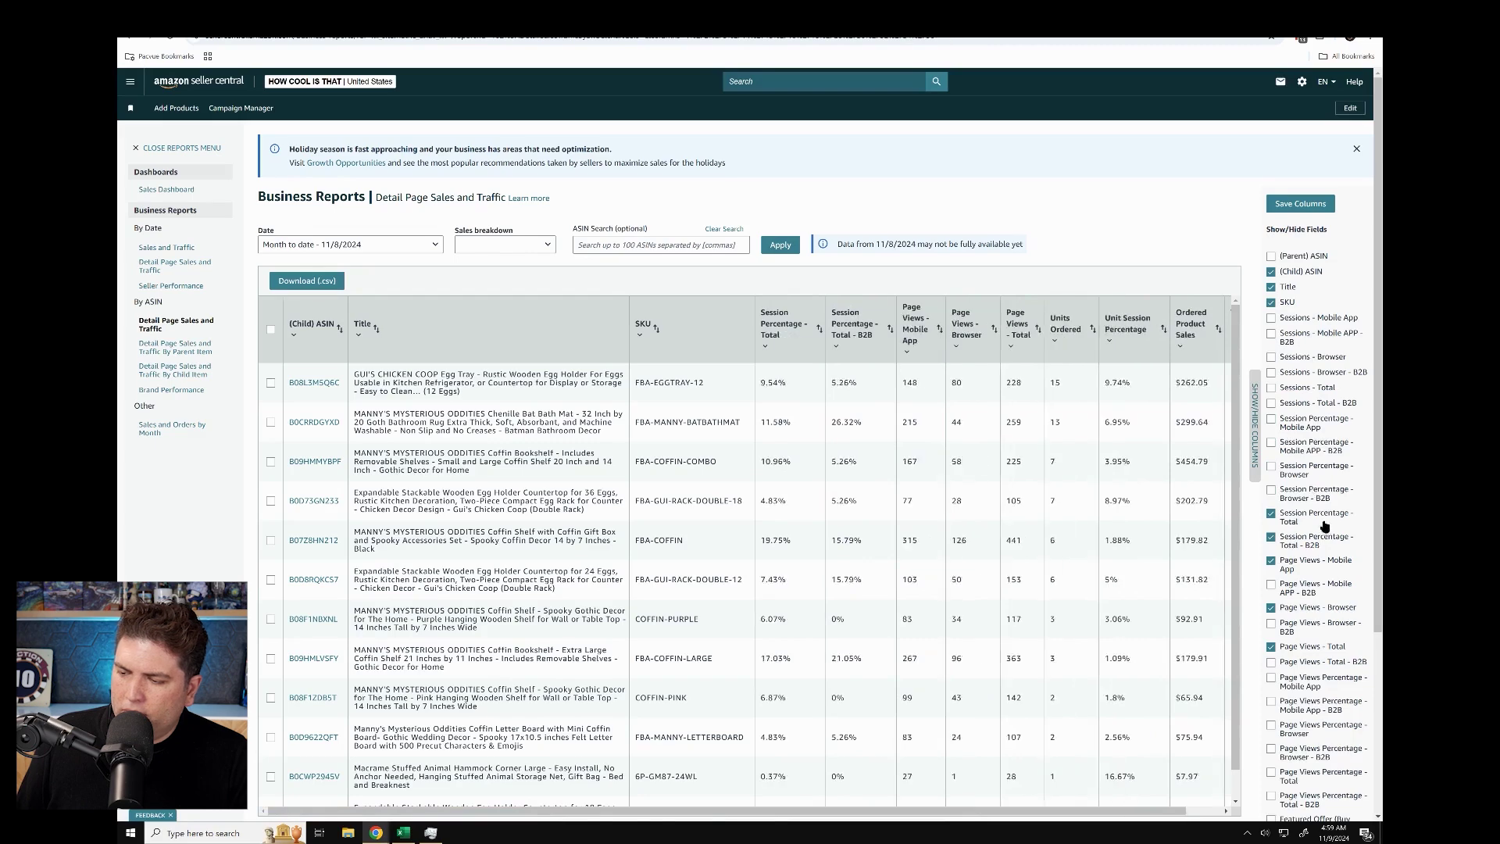
click(1322, 521)
click(1320, 539)
Step: Hide the Page Views and Total Order Items columns and sort the report by Units Ordered in descending order
click(1317, 562)
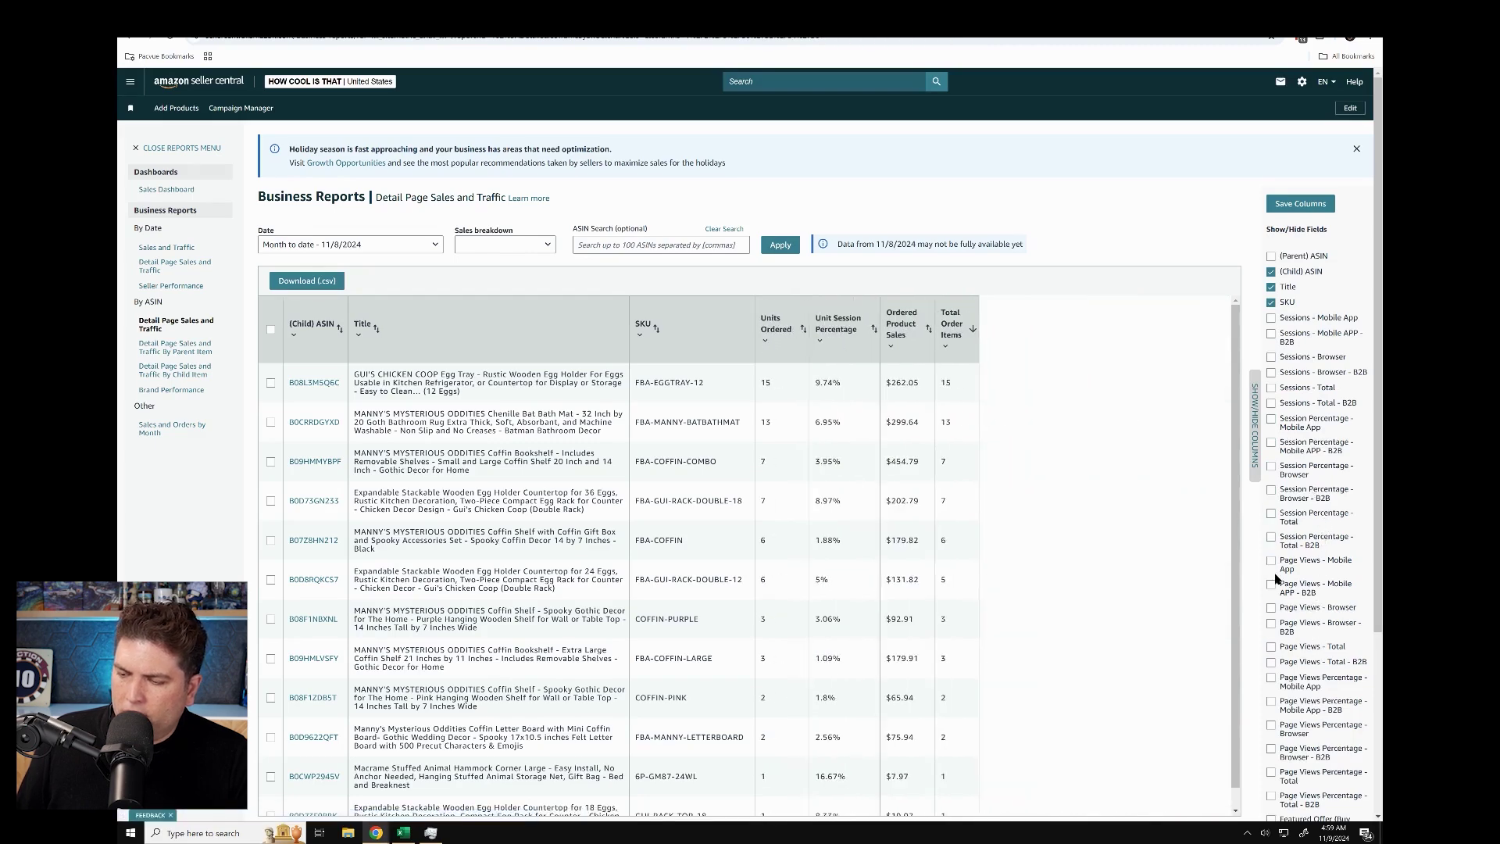
scroll(1289, 625, down, 4)
click(1301, 730)
scroll(1281, 680, up, 4)
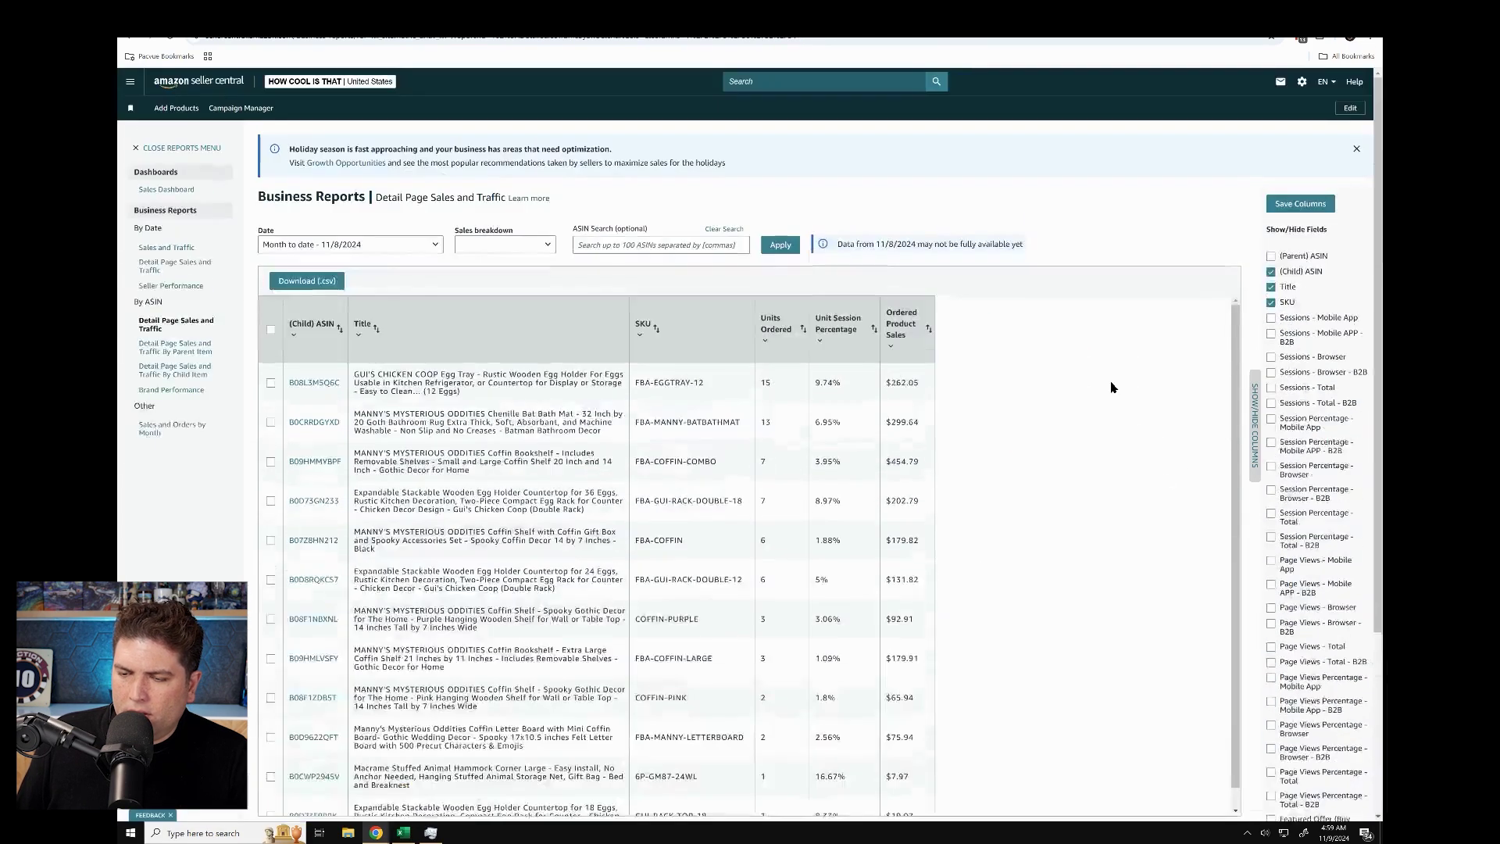
click(802, 332)
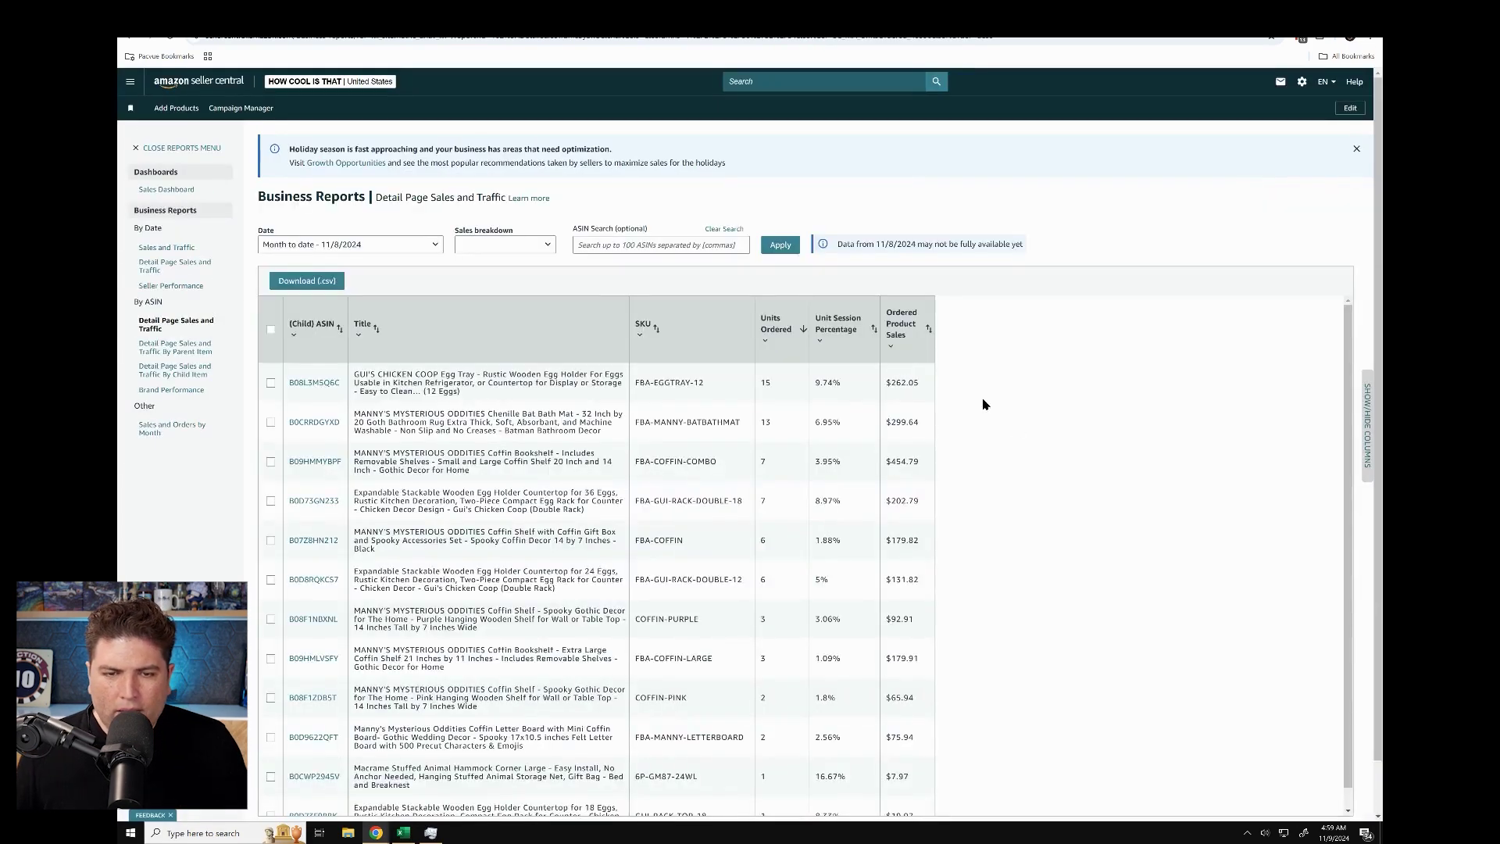
Step: Set a custom report date range from 10/08/2024 to 11/07/2024
click(390, 246)
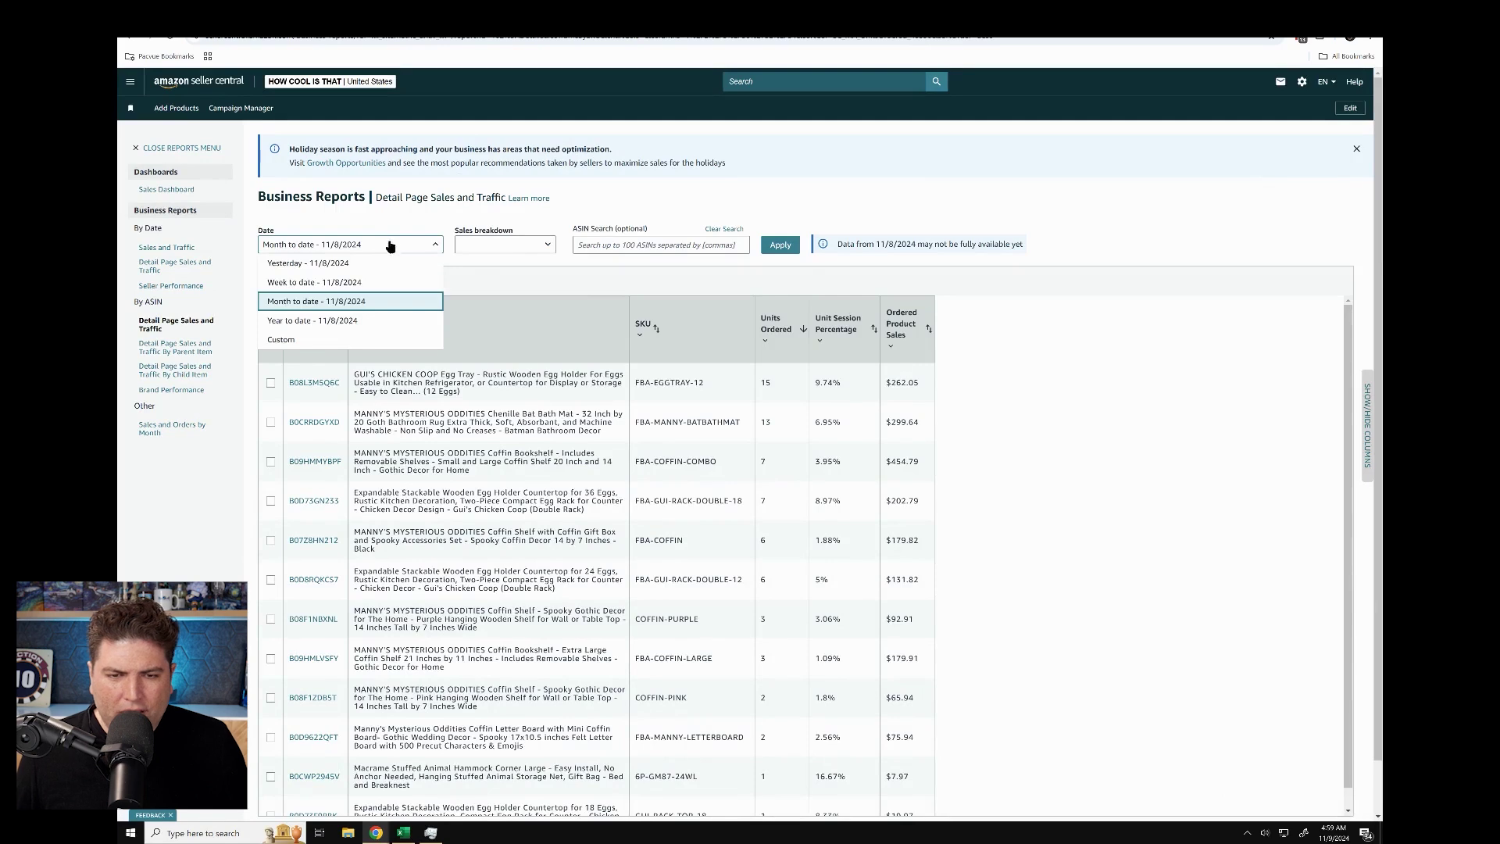
click(303, 338)
click(314, 265)
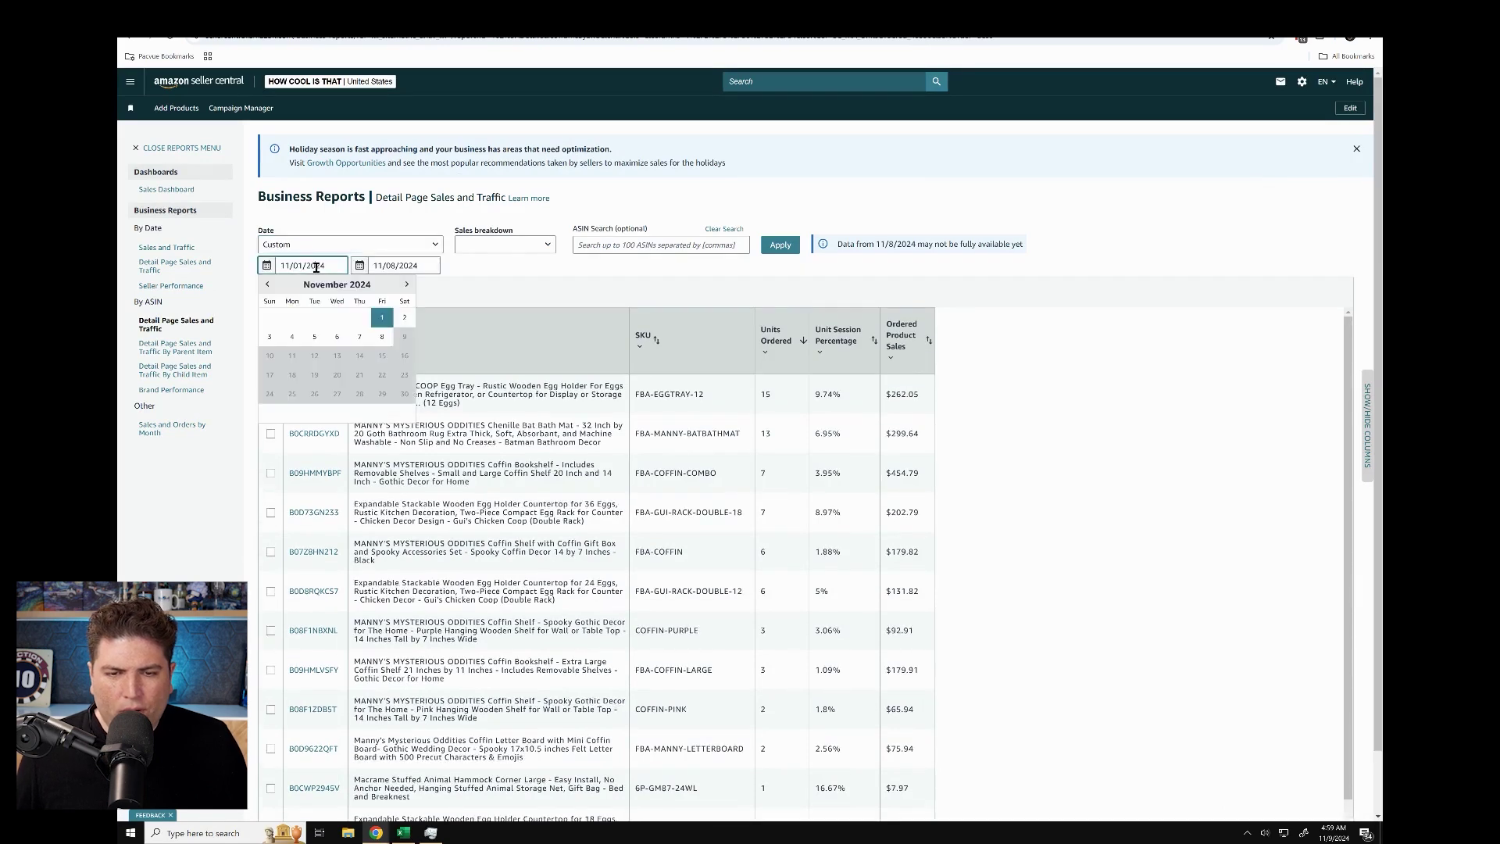
click(267, 285)
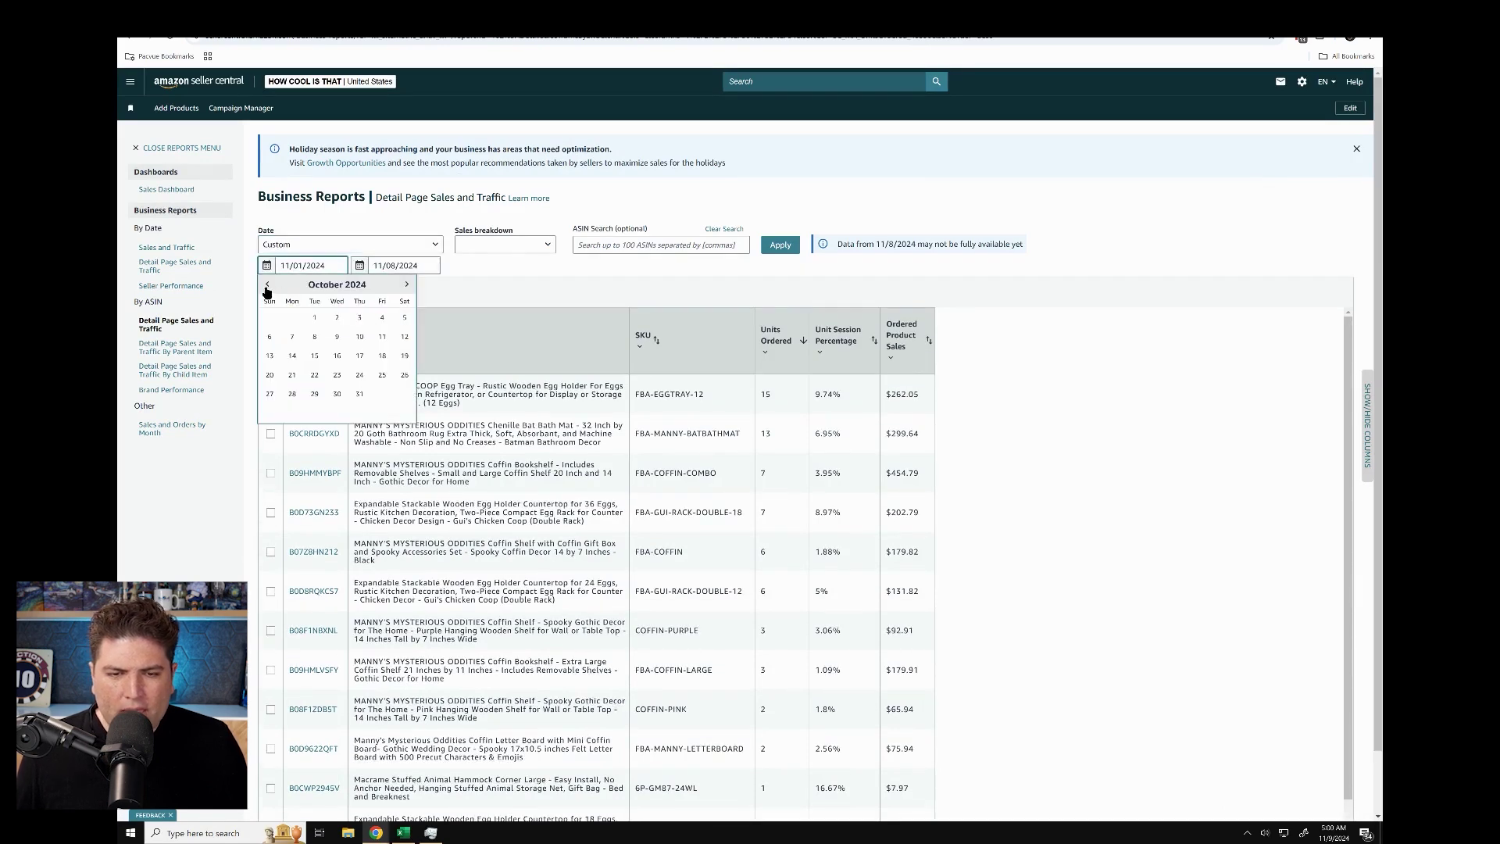
click(315, 338)
click(381, 266)
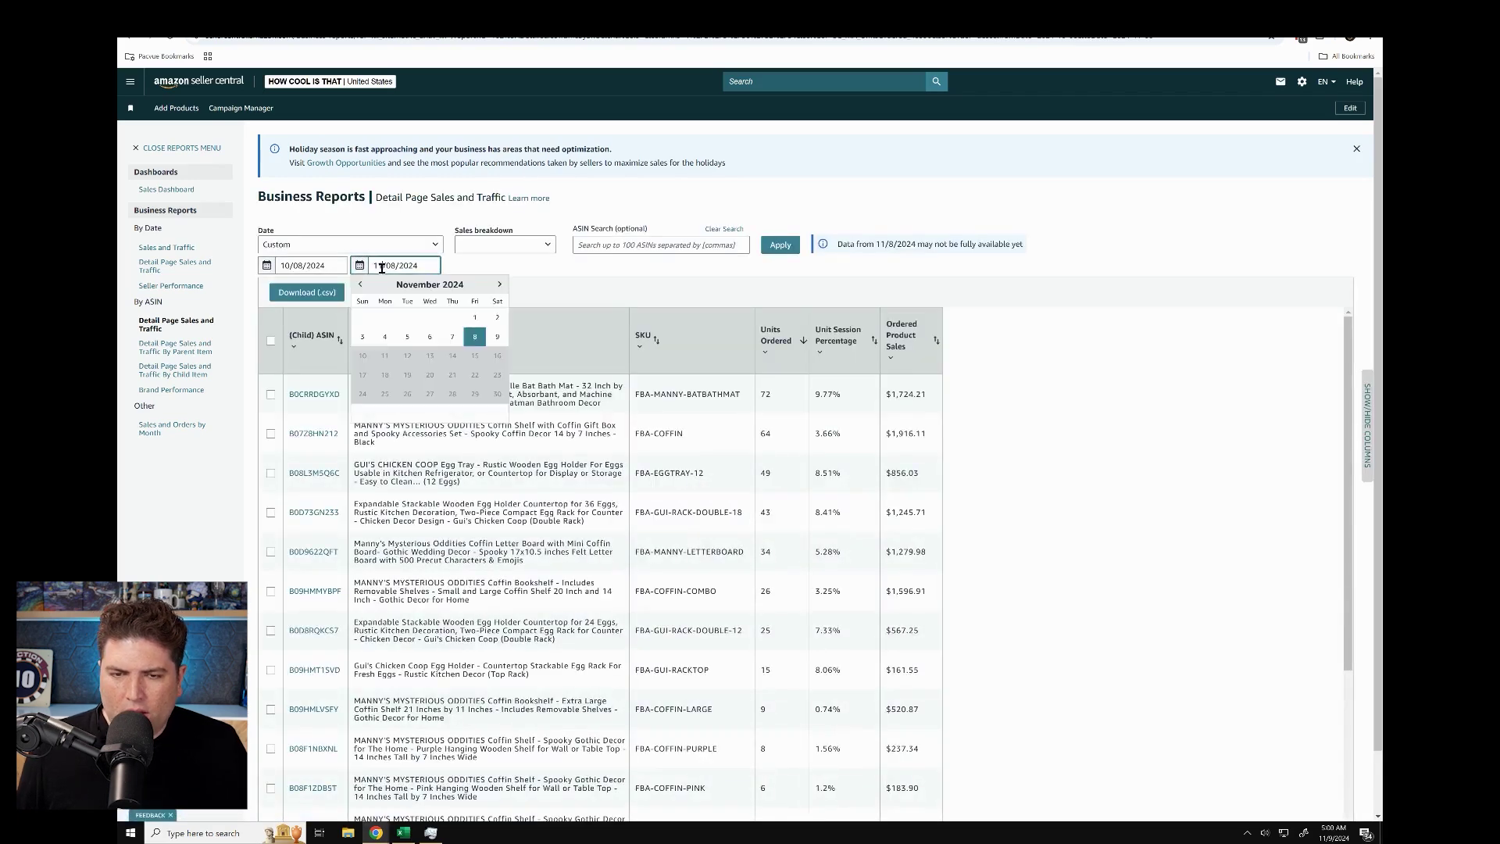
click(452, 336)
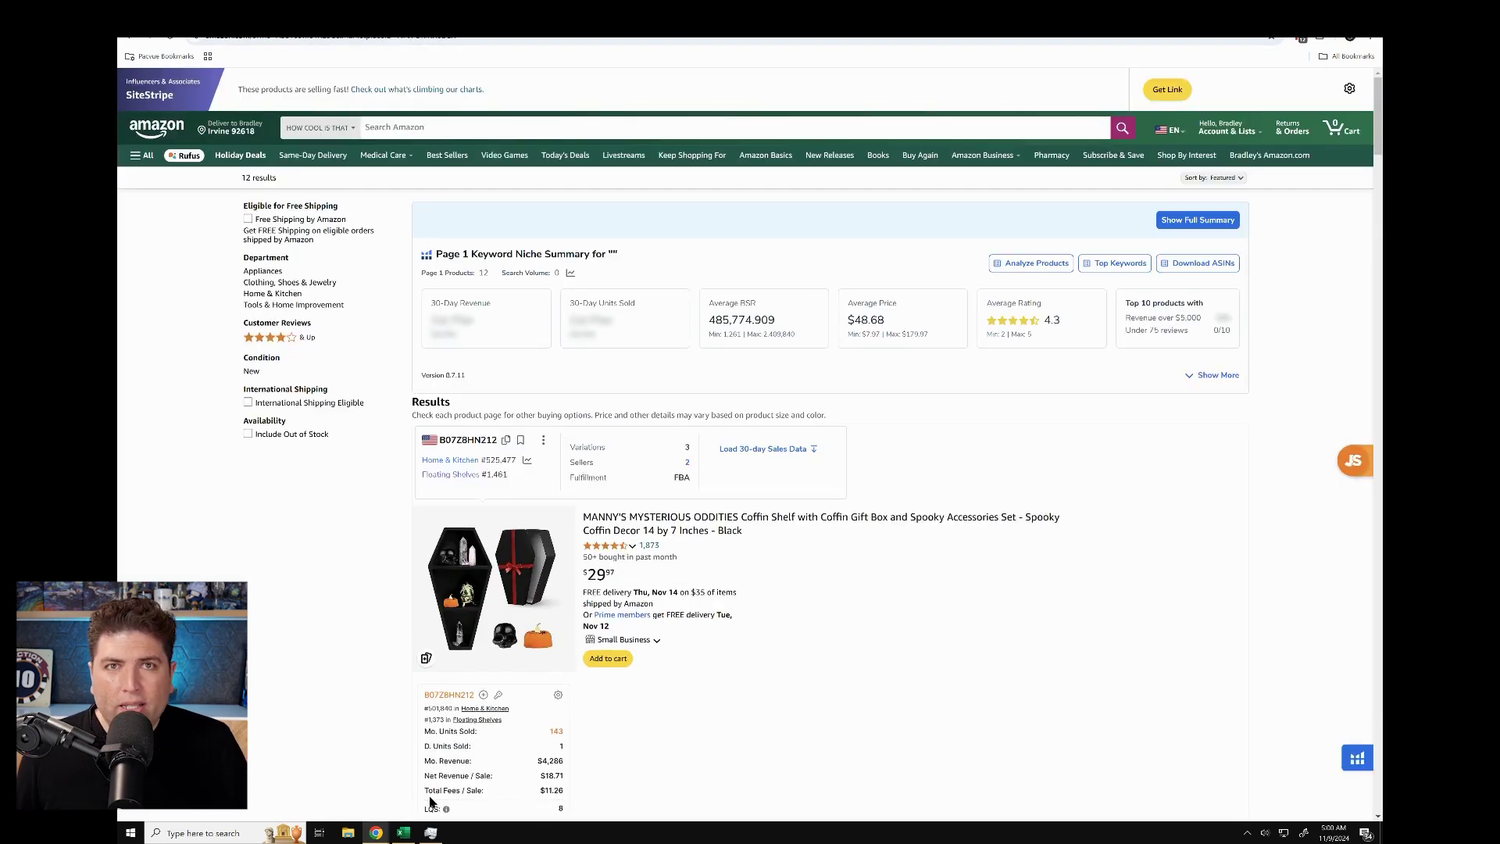
Step: Switch to the blank Excel sheet and enter the header "Real Sales" in B1
click(403, 832)
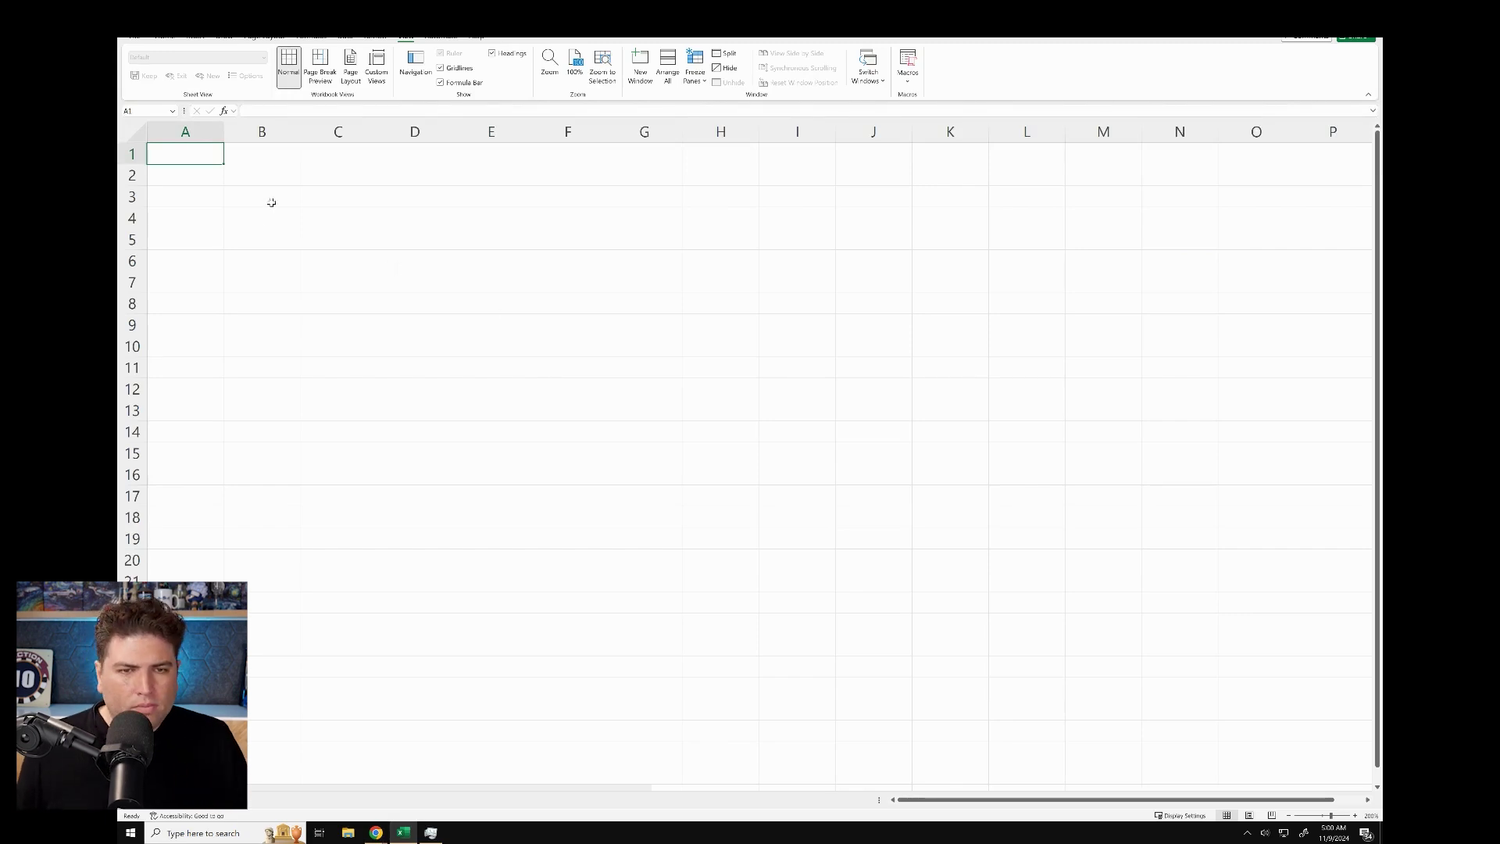
click(211, 173)
key(Up)
key(Right)
text(Amazon B)
key(BackSpace)
key(BackSpace)
key(BackSpace)
key(BackSpace)
key(BackSpace)
key(BackSpace)
key(BackSpace)
key(BackSpace)
text(Real Sales)
key(Tab)
Step: Enter the headers "Amazon Bought", "Helium 10" and "Jungle Scout" in C1 through E1
text(Amazon Bought)
key(Tab)
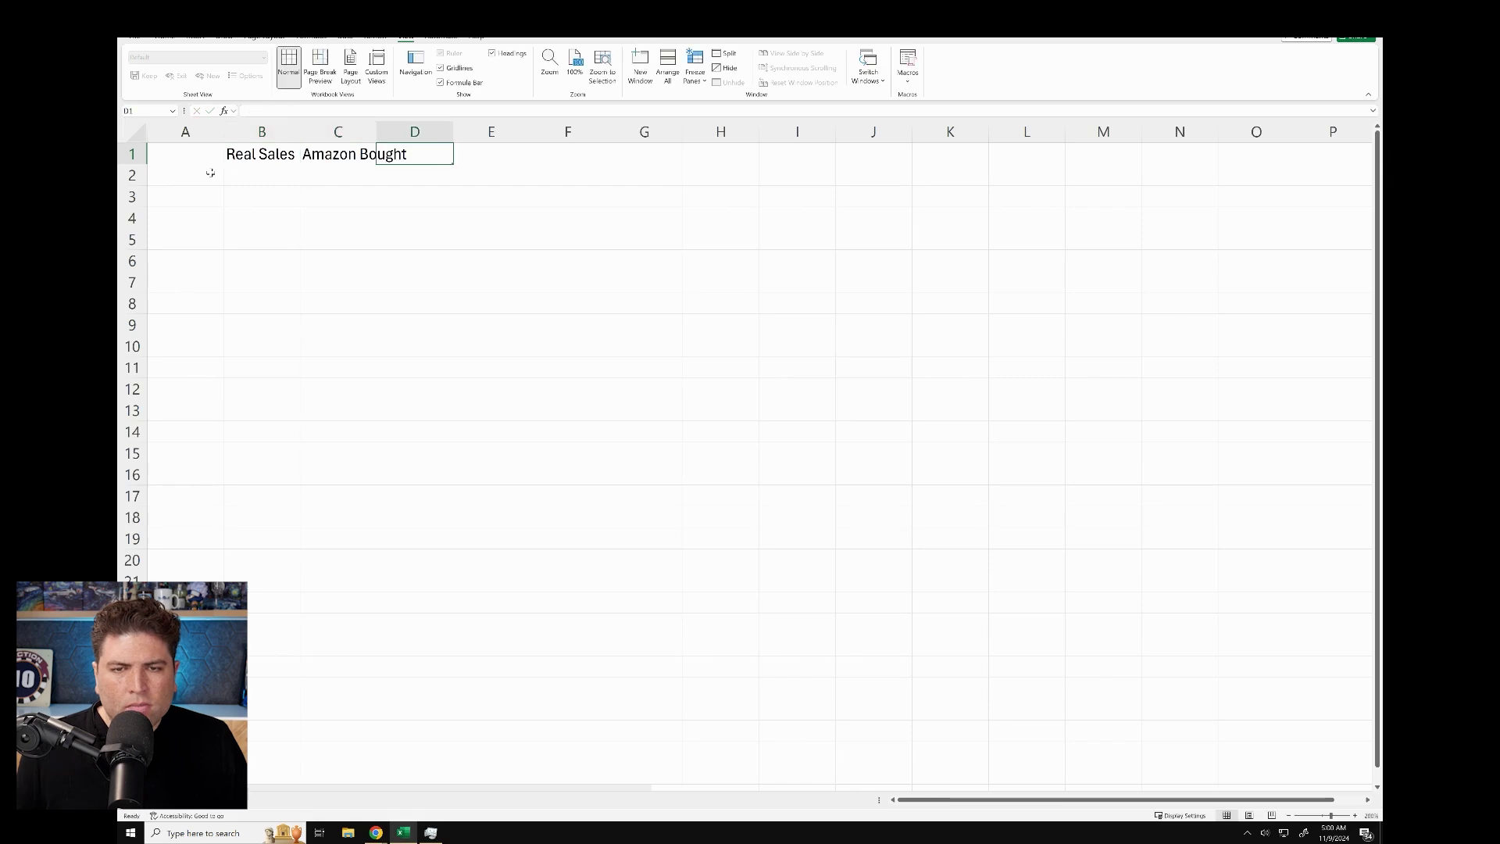
text(Helium 10)
key(Tab)
text(Jungle Scout)
key(Return)
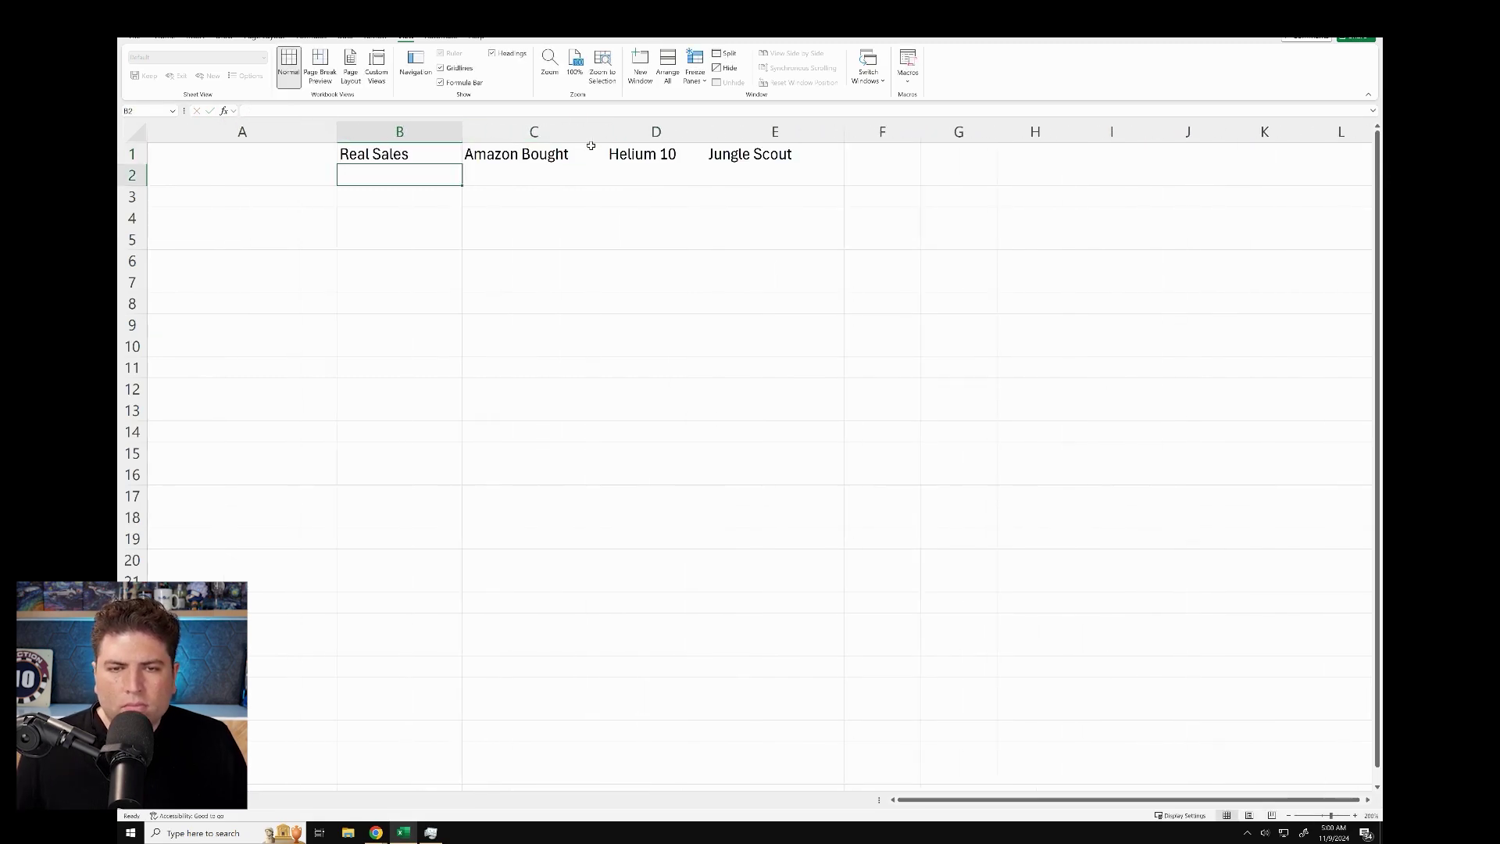
Step: Narrow columns C and E to fit their headers more closely
click(323, 168)
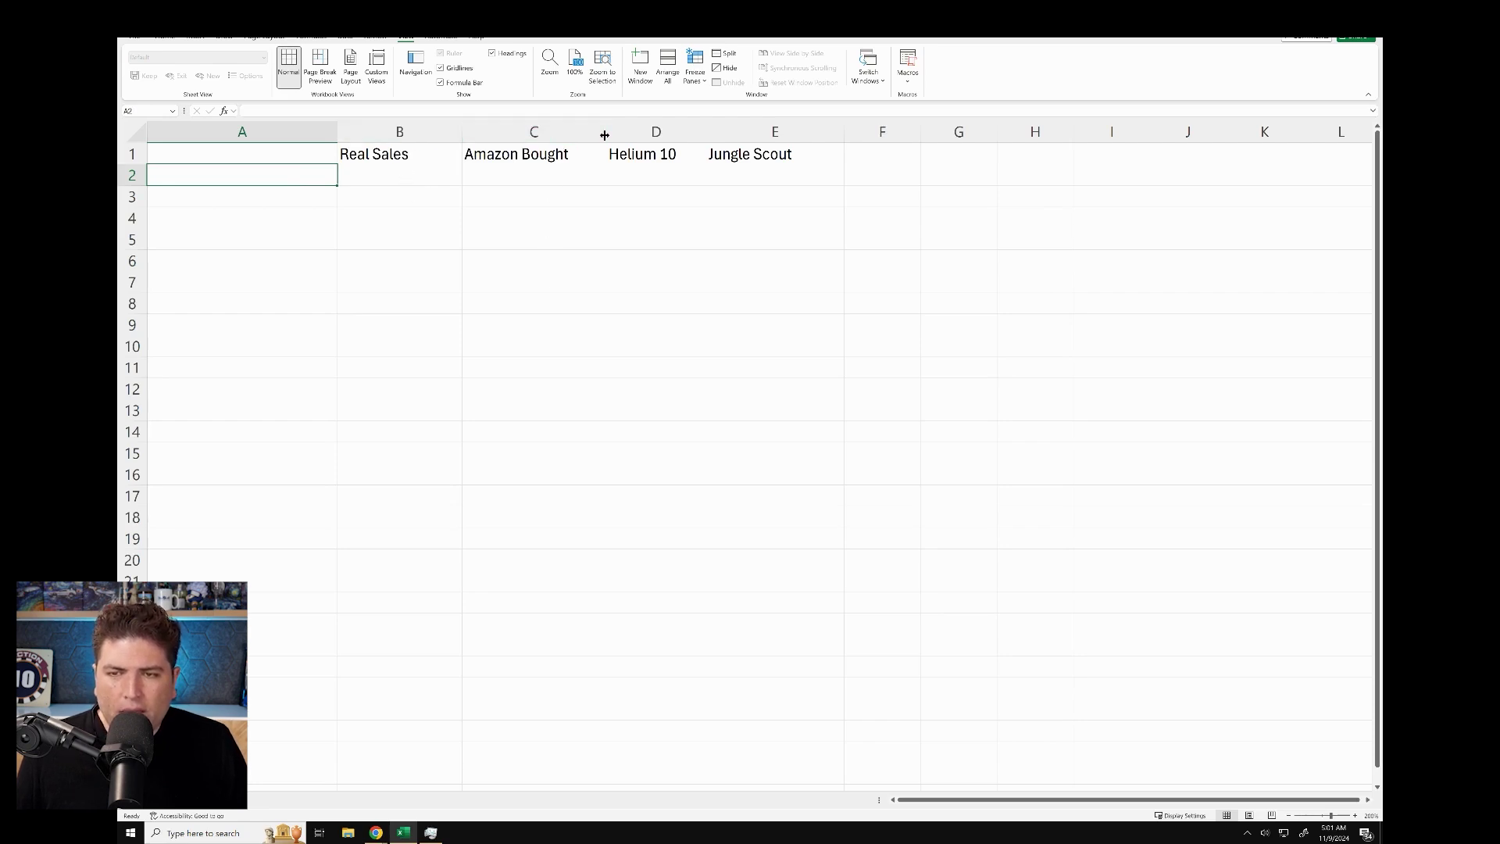
drag(604, 135, 573, 133)
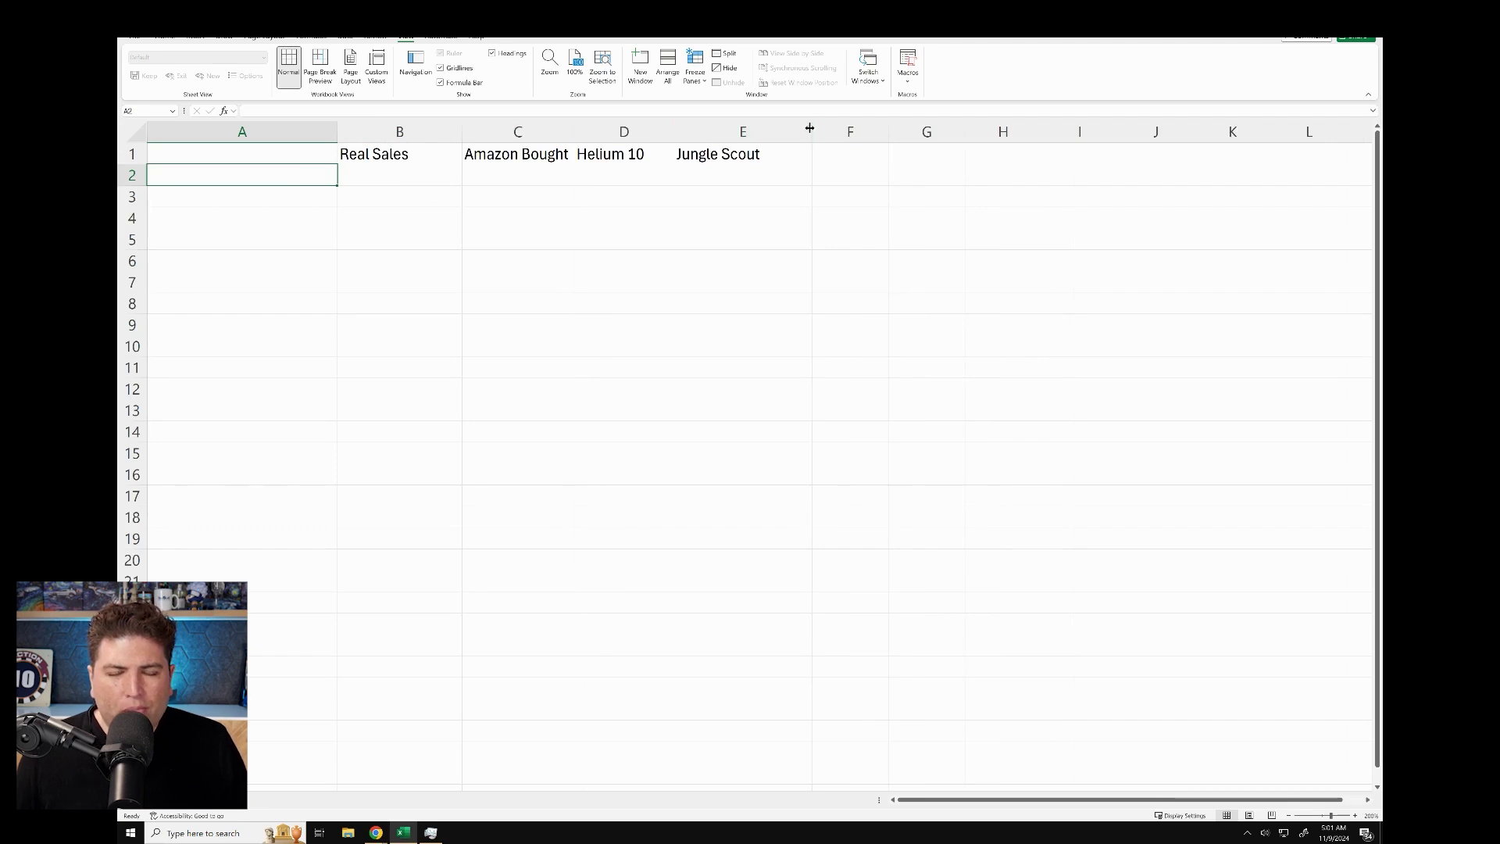
drag(810, 128, 798, 128)
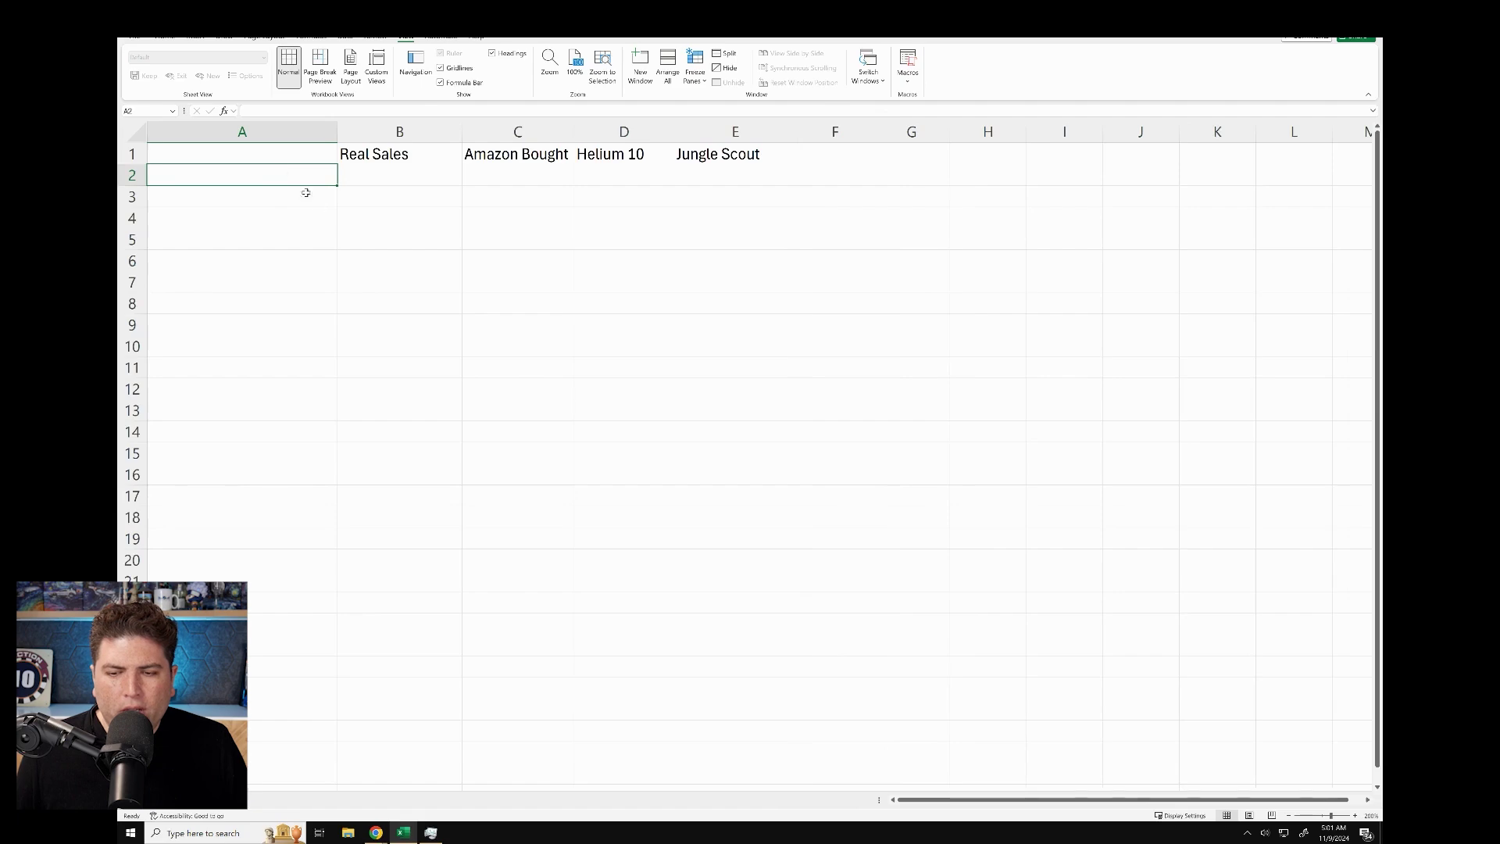
Step: Switch back to the Amazon storefront, run Helium 10 Xray product research and expand the variations of the first coffin shelf
key(alt+Tab)
scroll(656, 388, down, 2)
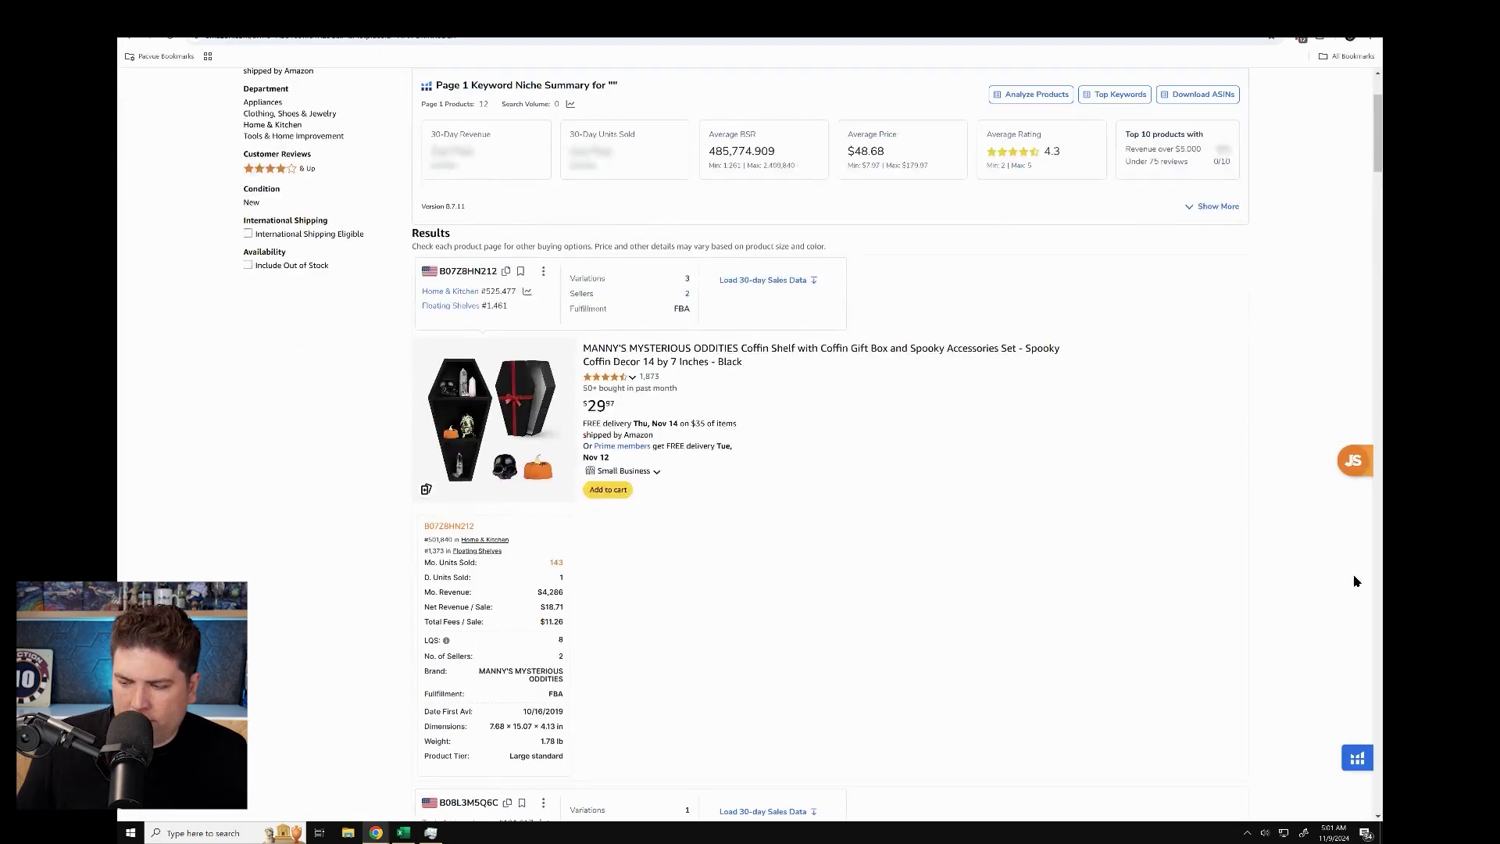
click(1363, 752)
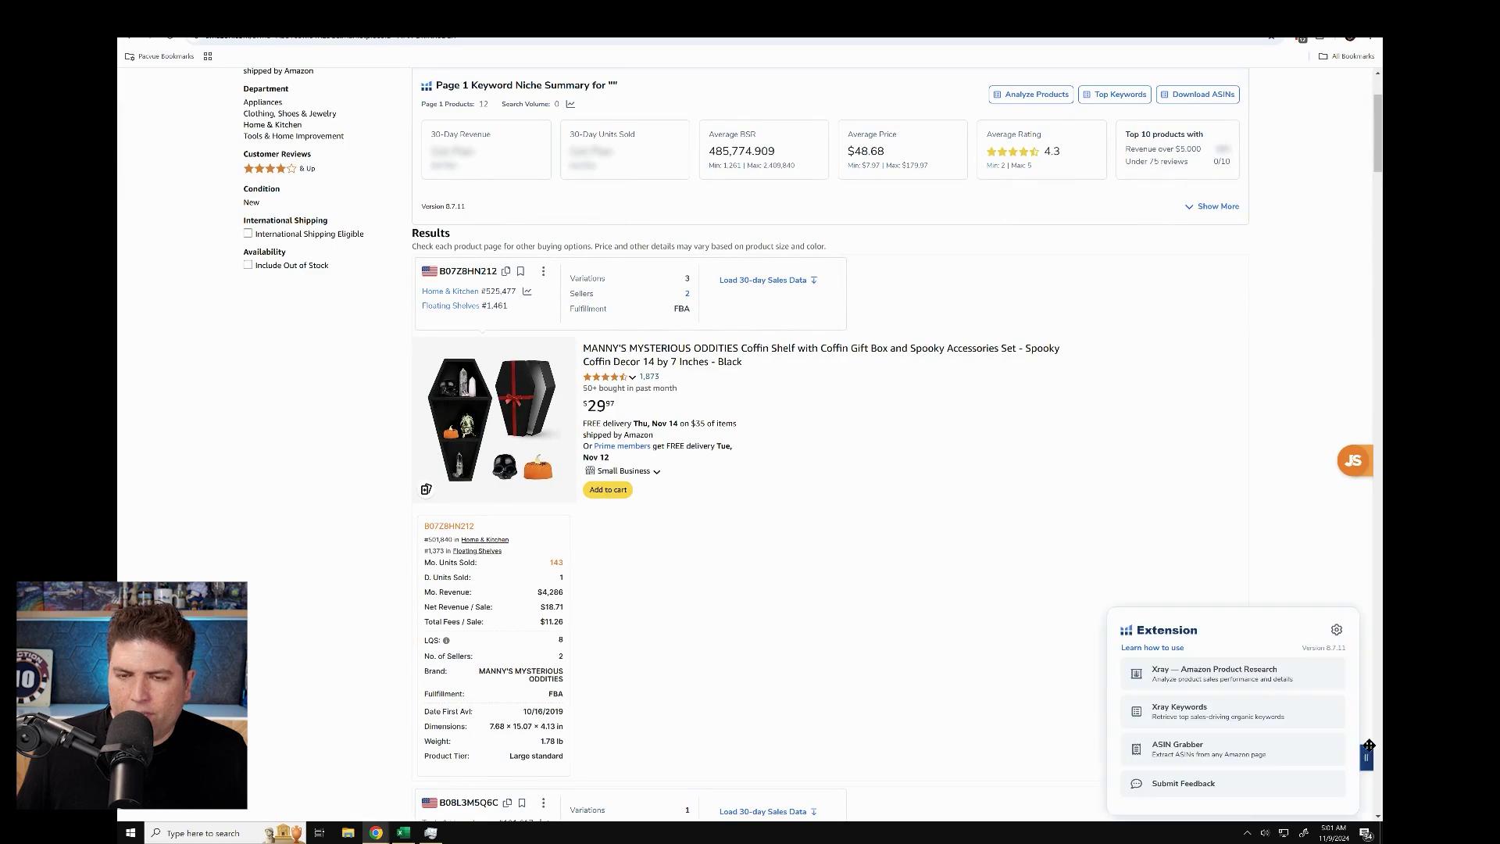
click(1251, 669)
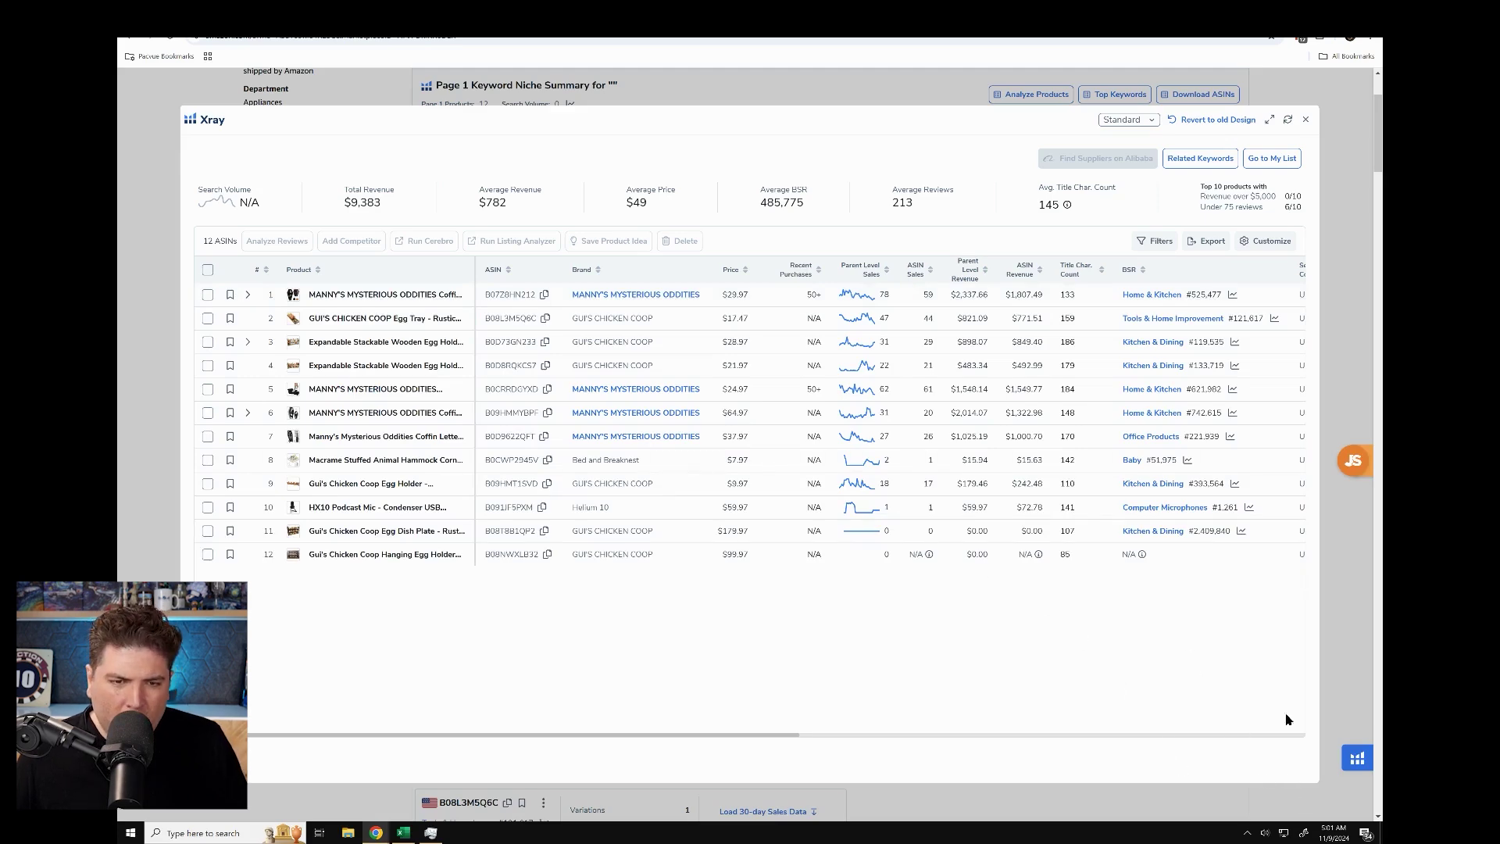
click(248, 294)
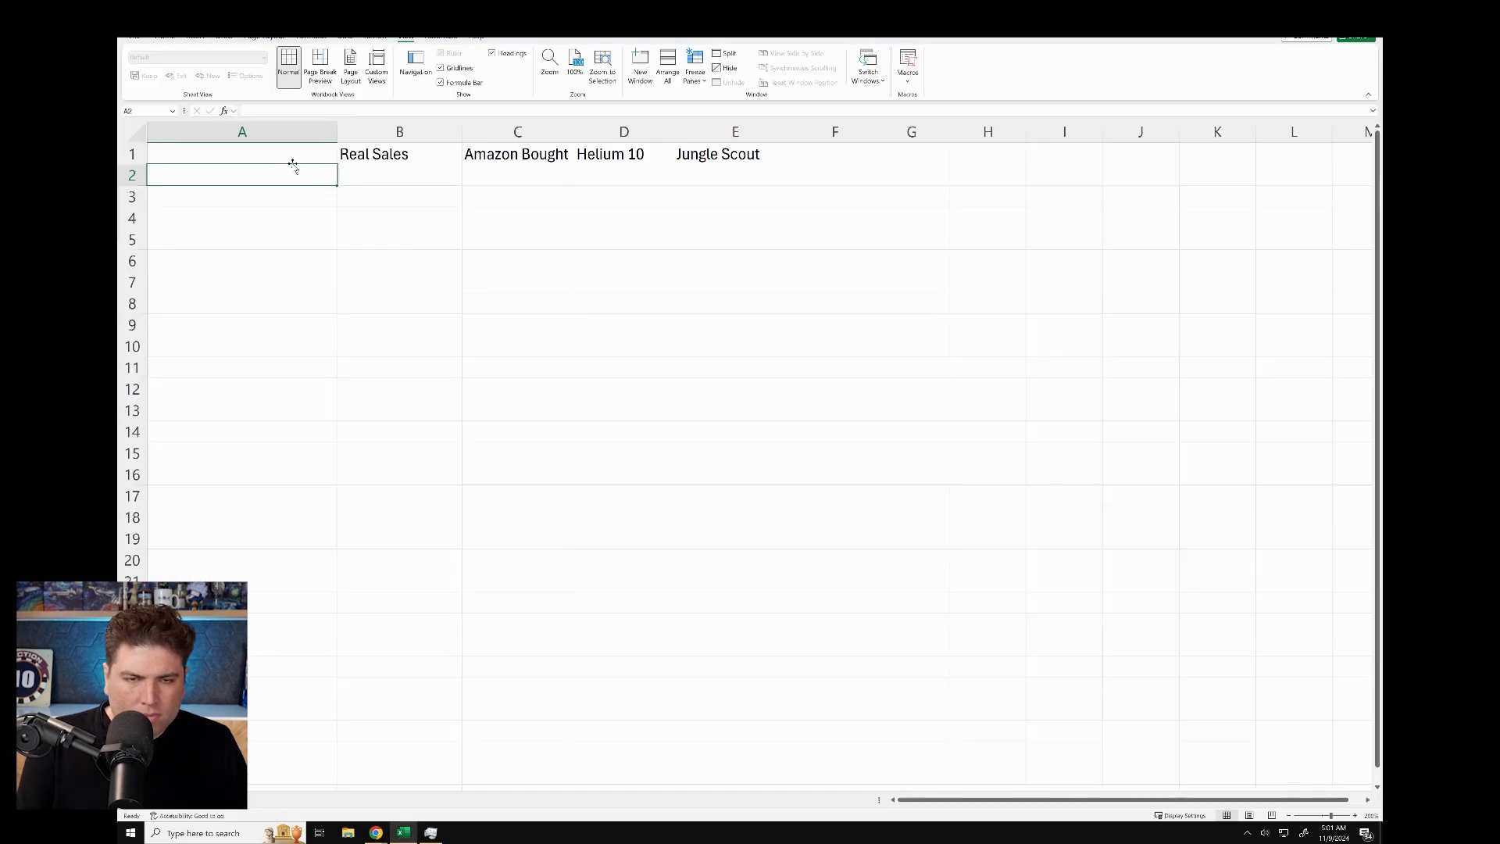
Step: Enter the row label "PARENT" in A2 of the Excel comparison sheet
text(PARENT)
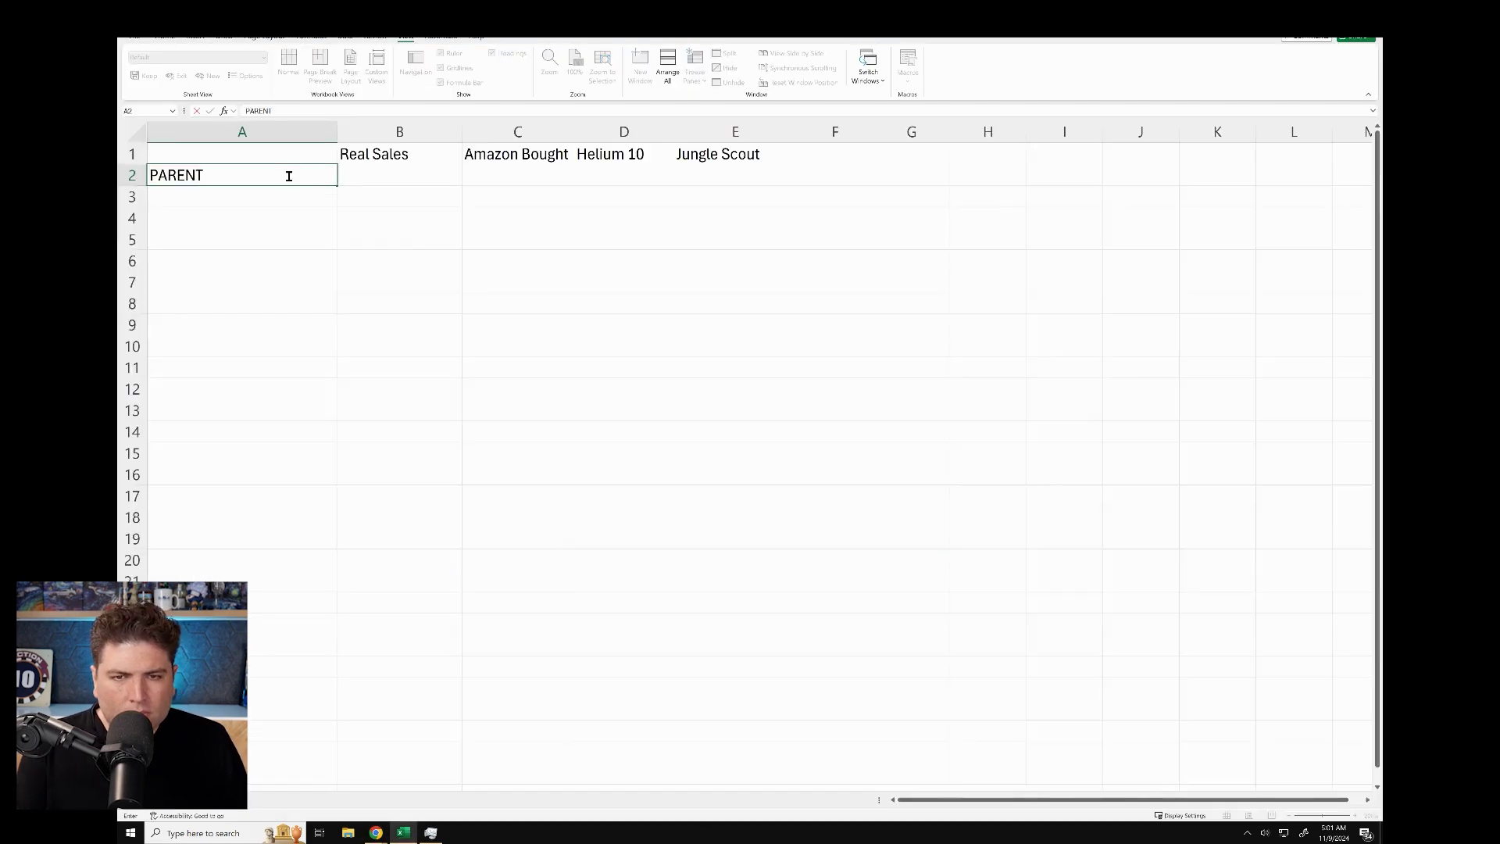
key(Return)
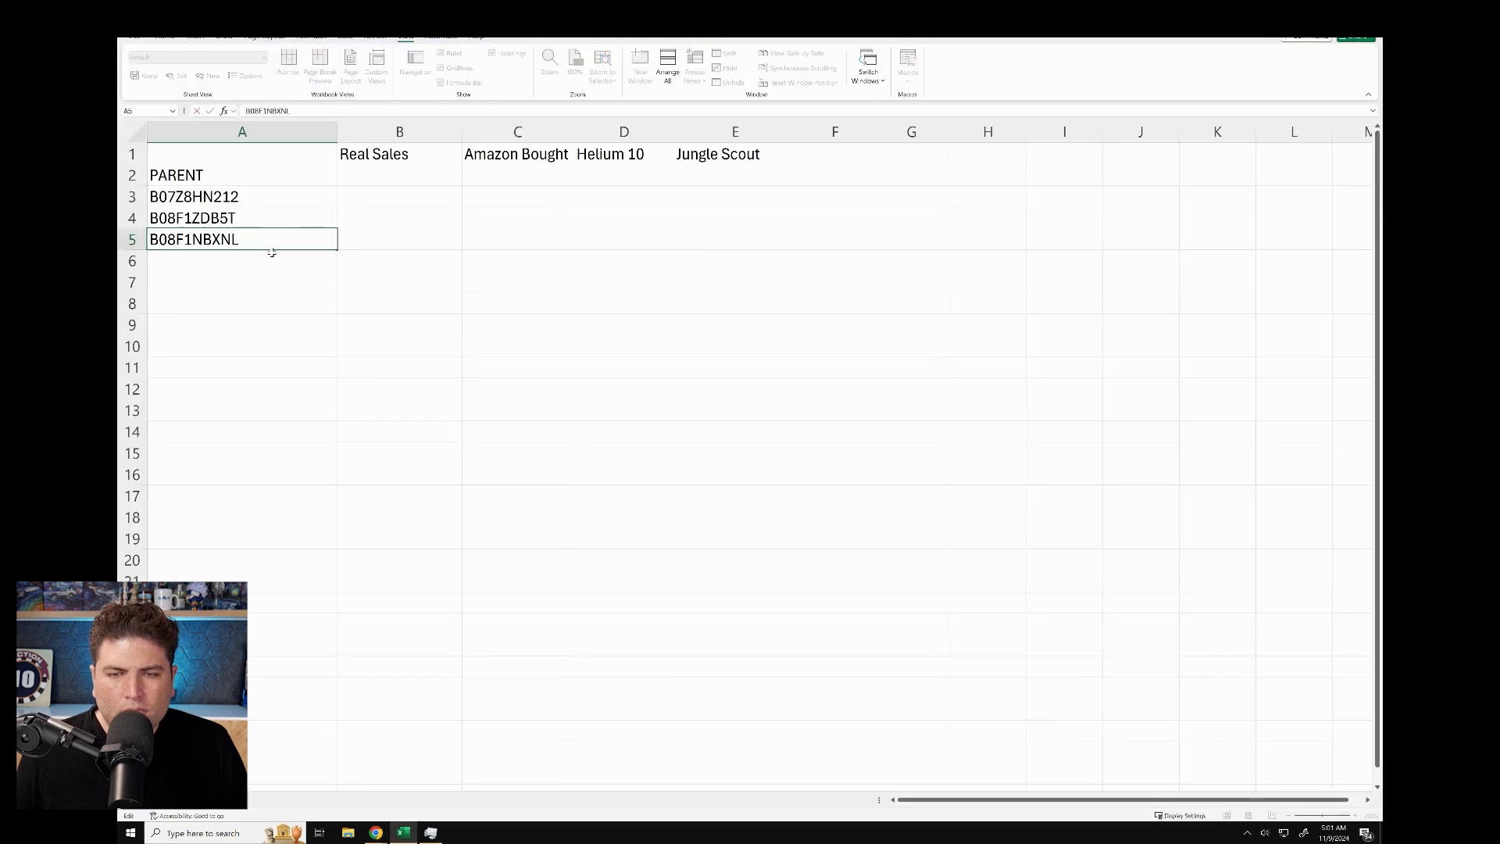
Step: Finish entering the ASIN B08F1NBXNL in A5 below the other coffin shelf variations
key(Return)
click(512, 197)
key(alt)
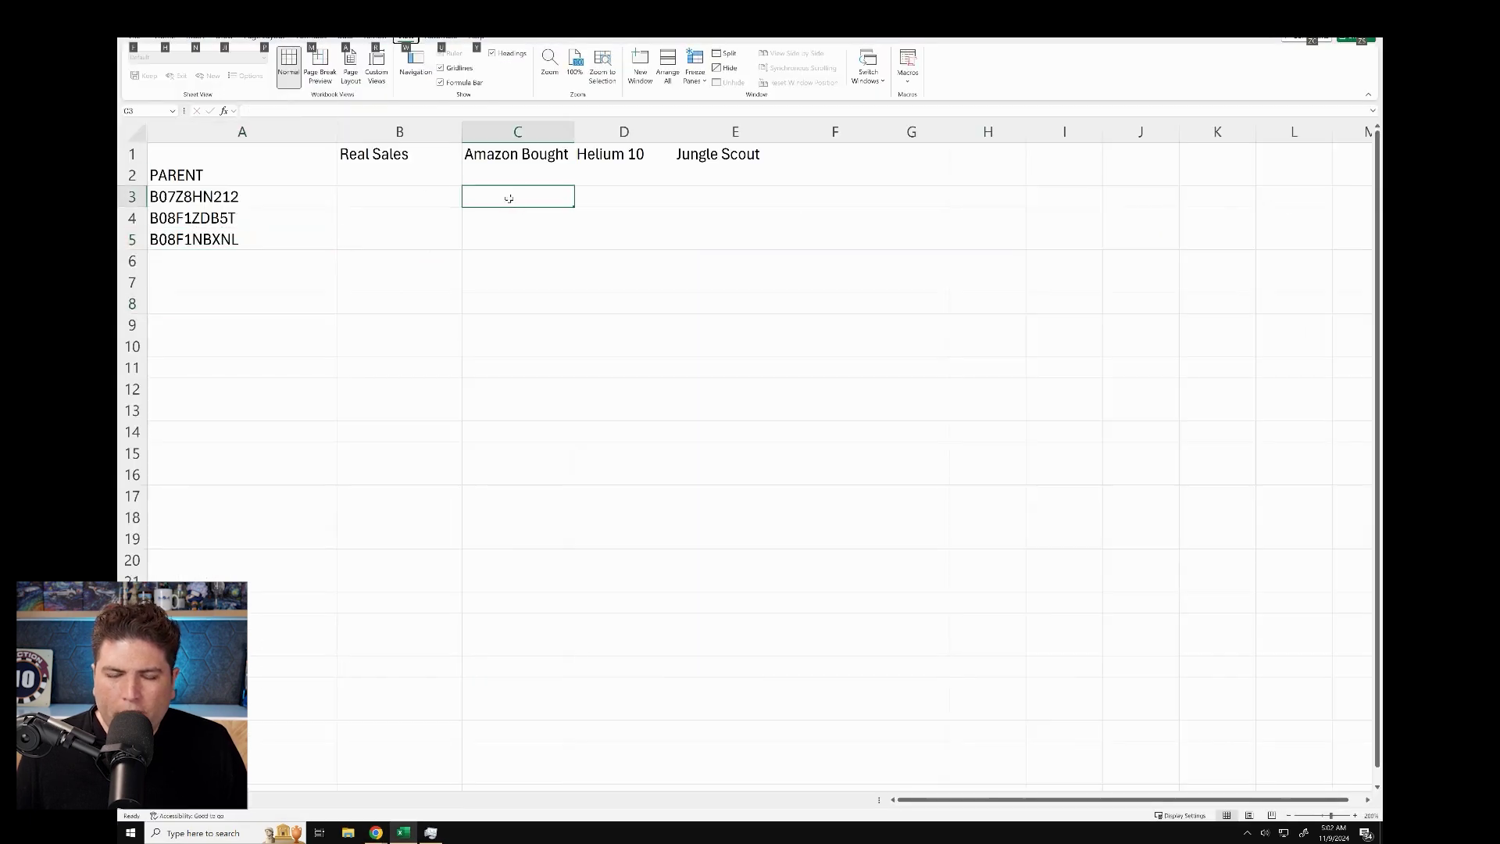
click(406, 201)
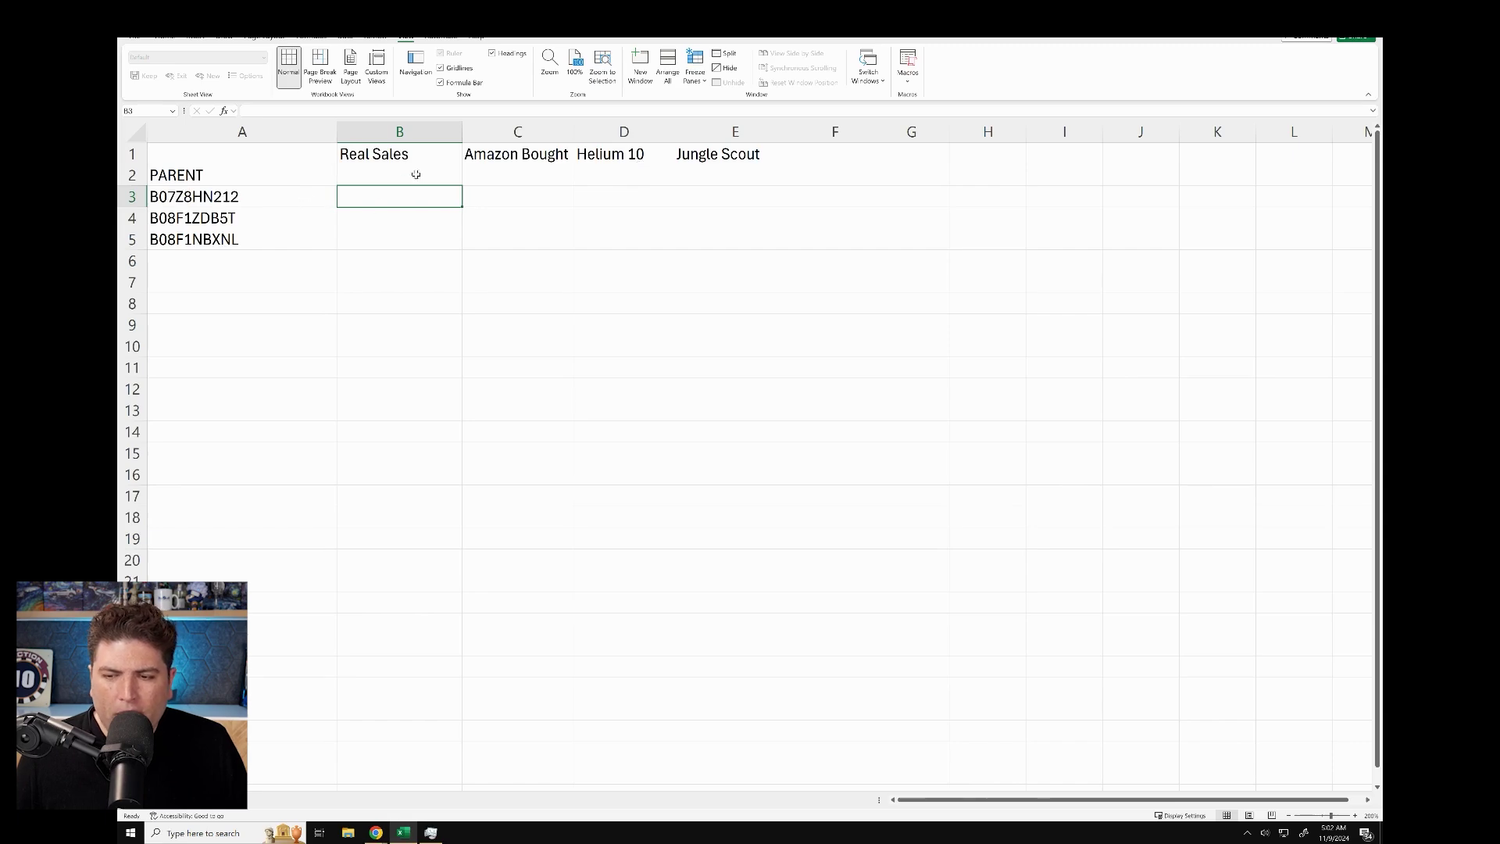
Step: Check the first coffin shelf's past-month bought figure on the Amazon storefront and reopen Helium 10 Xray product research
key(alt+Tab)
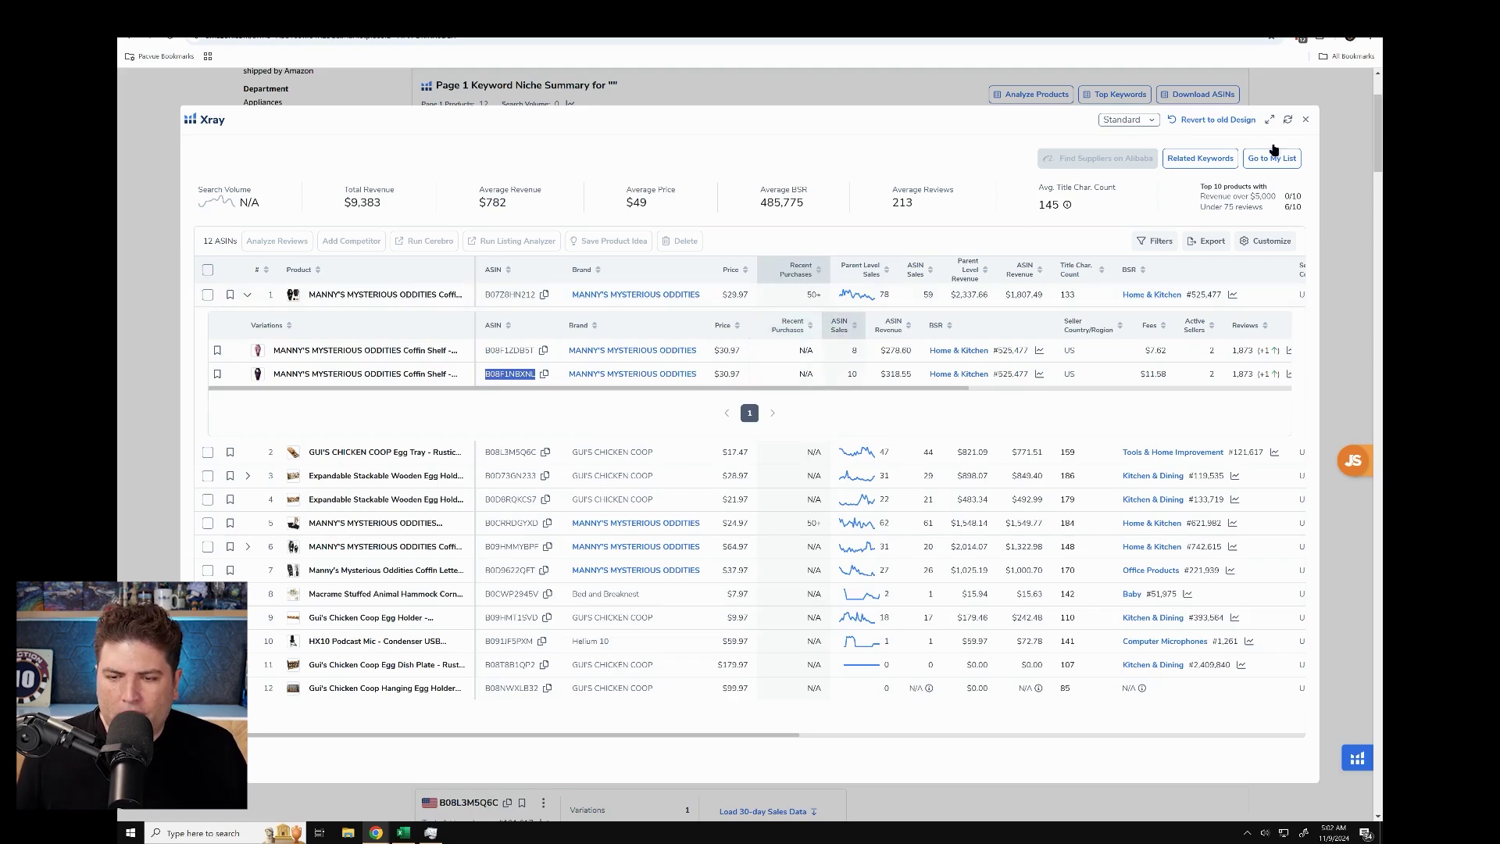
click(1305, 119)
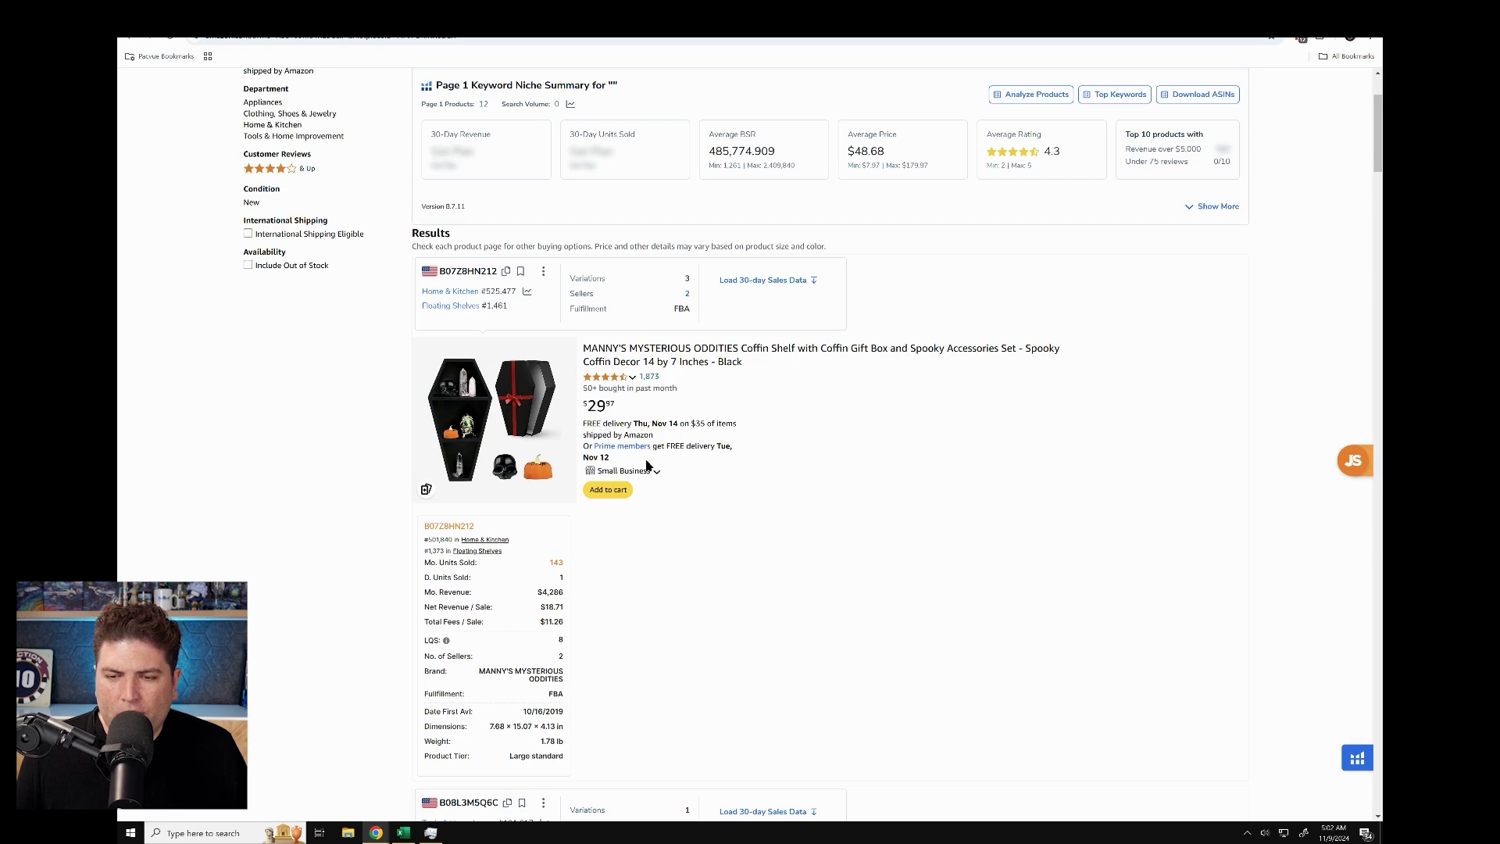
drag(683, 389, 584, 385)
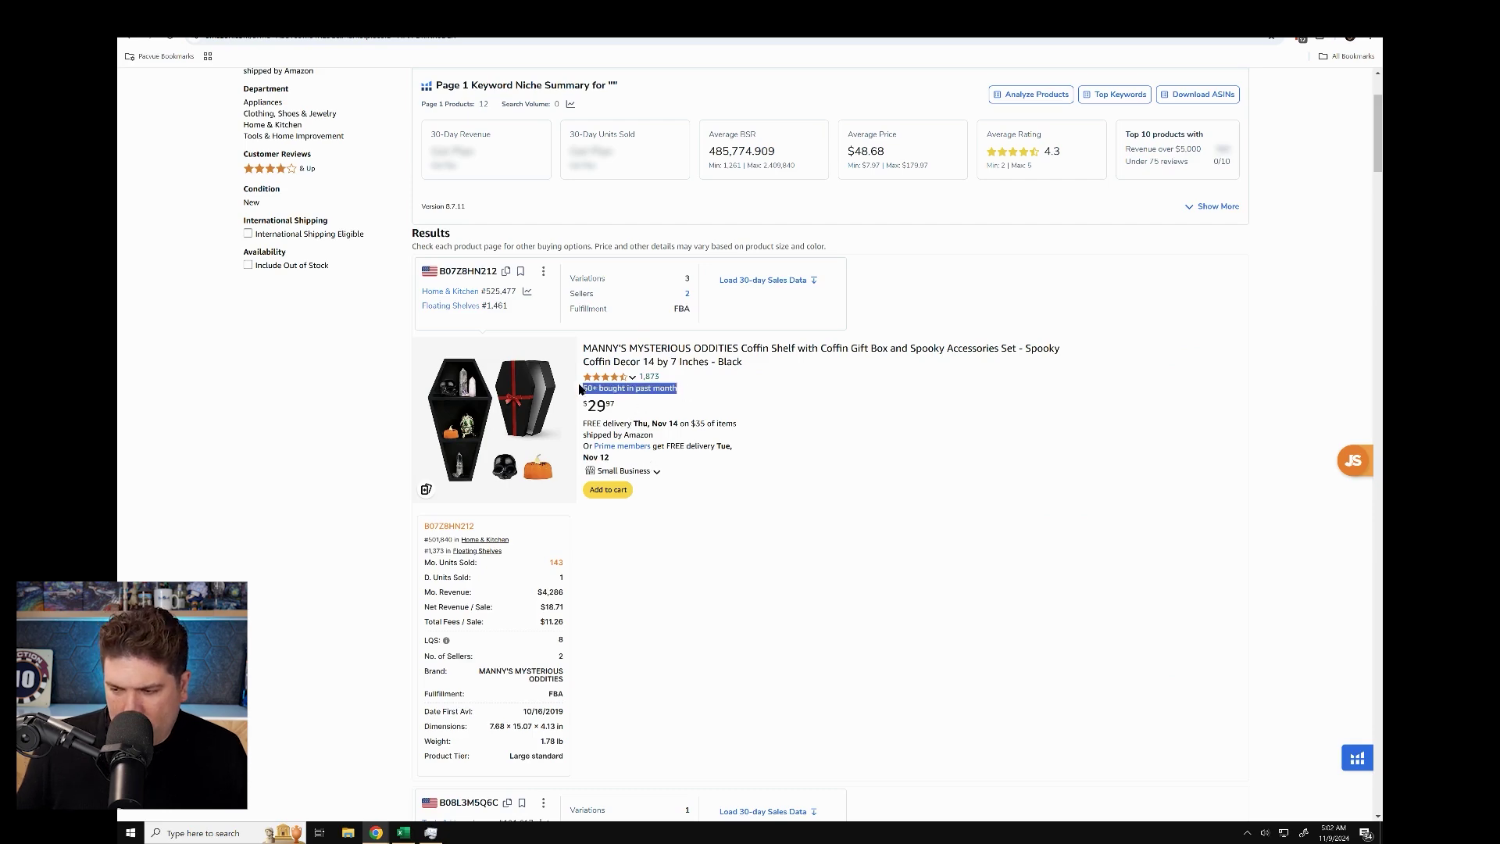
click(1357, 758)
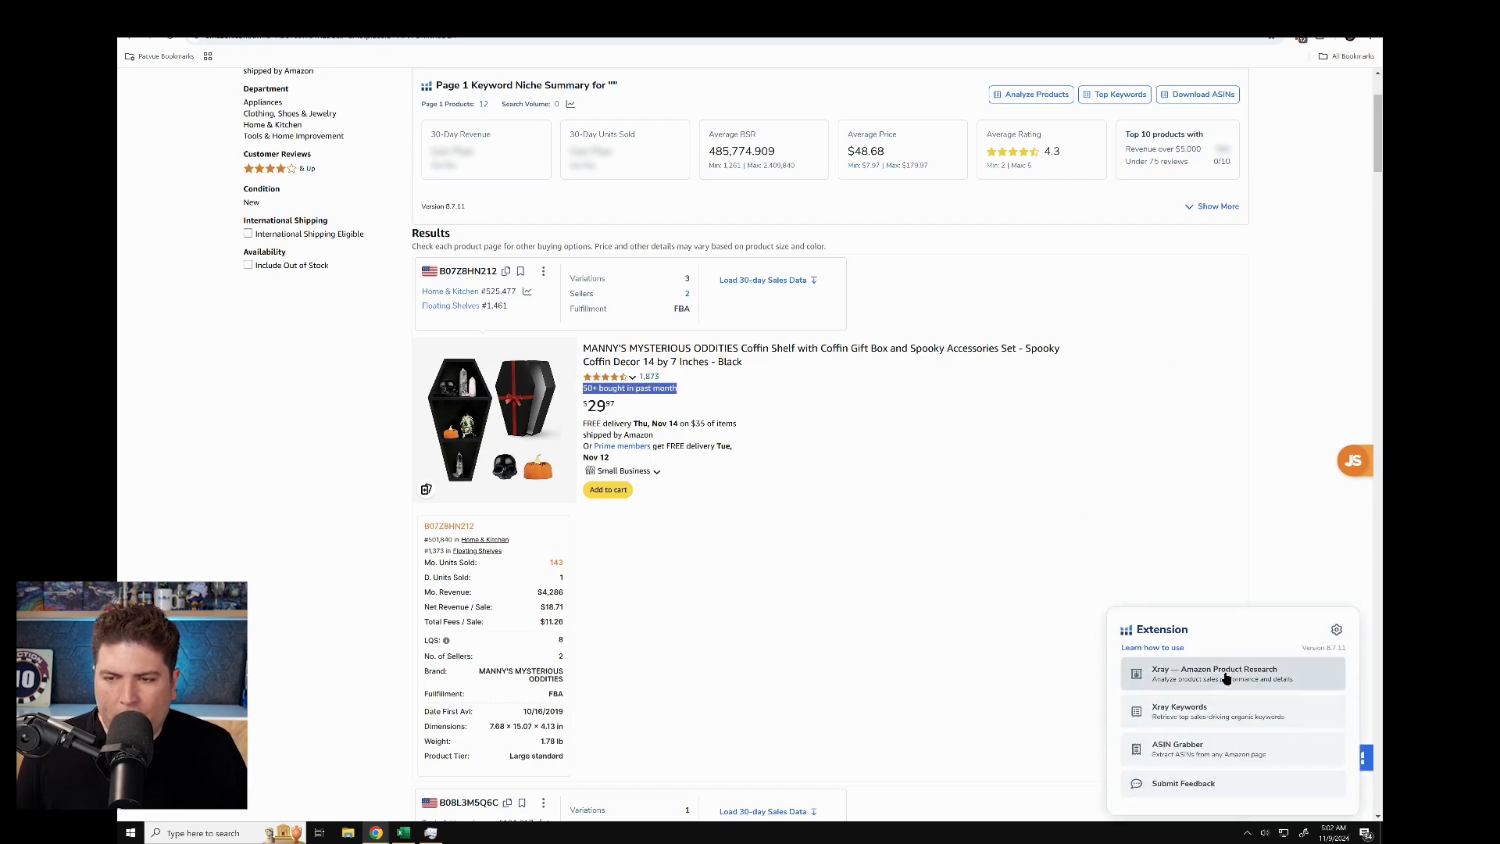
click(1289, 673)
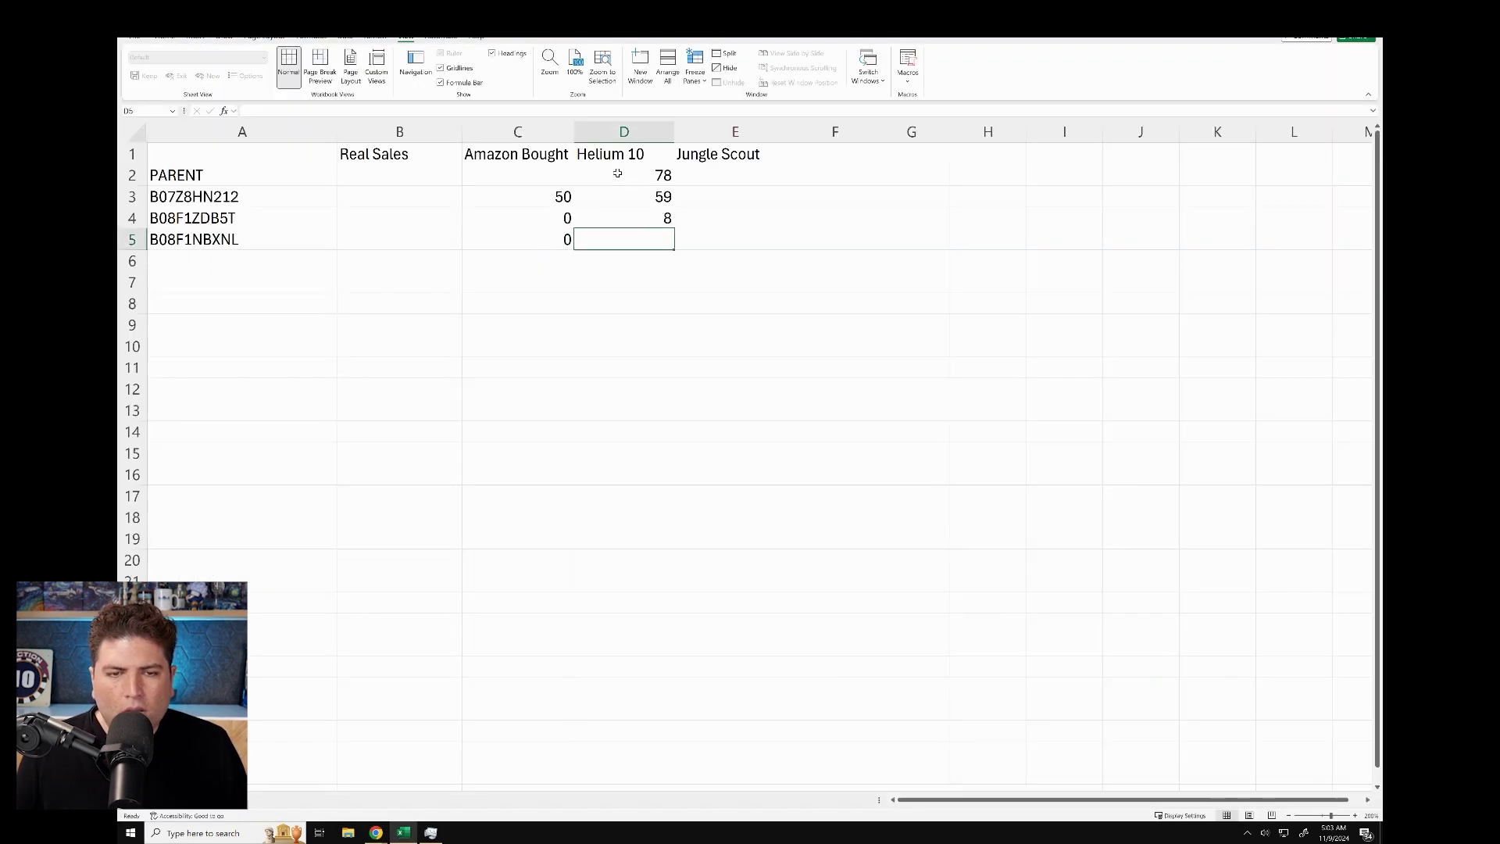
Step: Enter the Helium 10 estimate 10 in D5 and the next ASIN, B08L3M5Q6C, in A6
text(10)
key(Return)
click(273, 263)
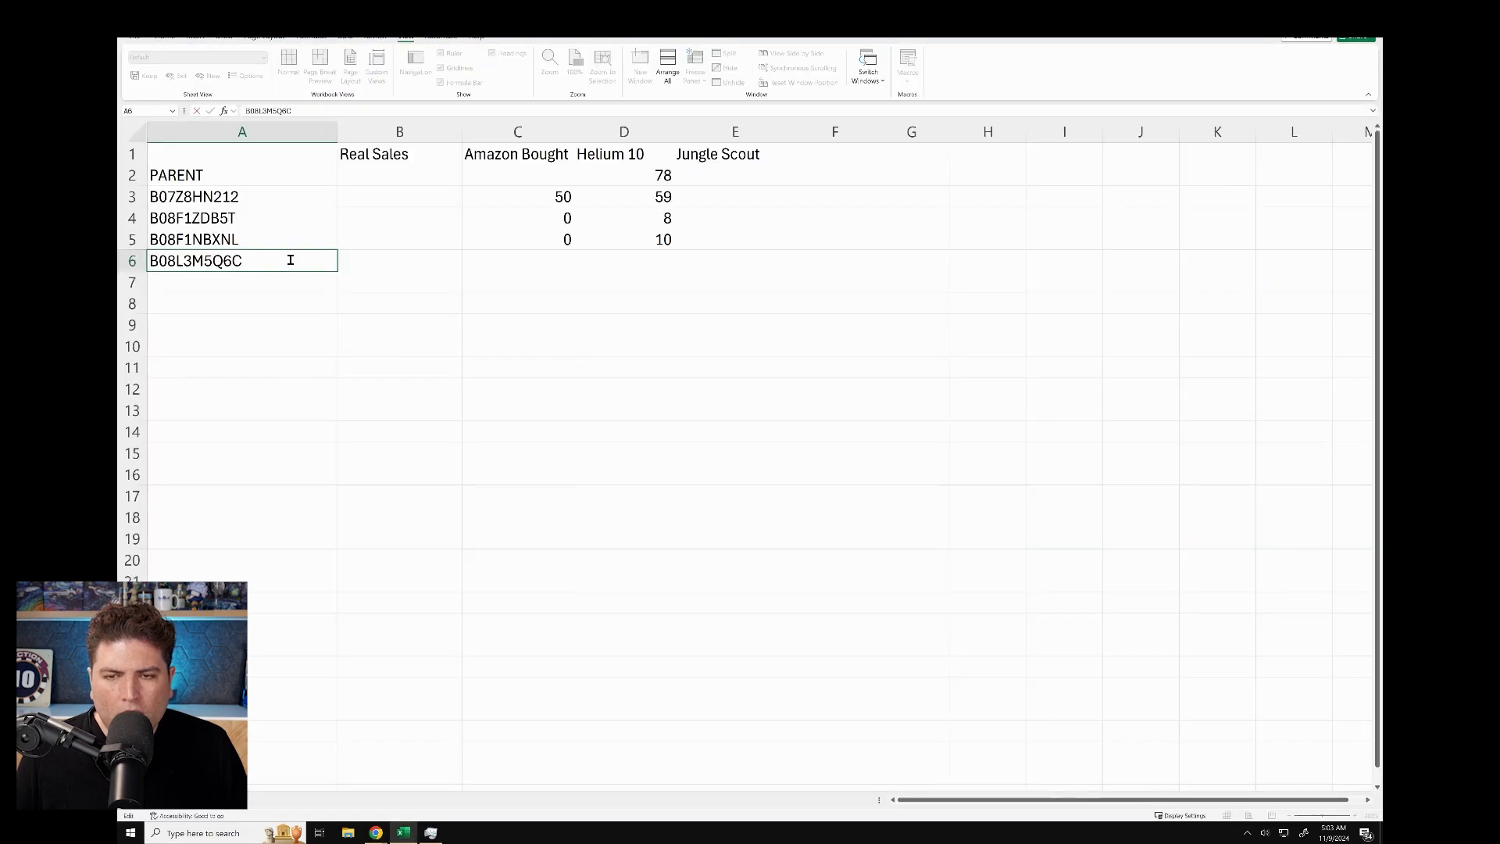
click(522, 262)
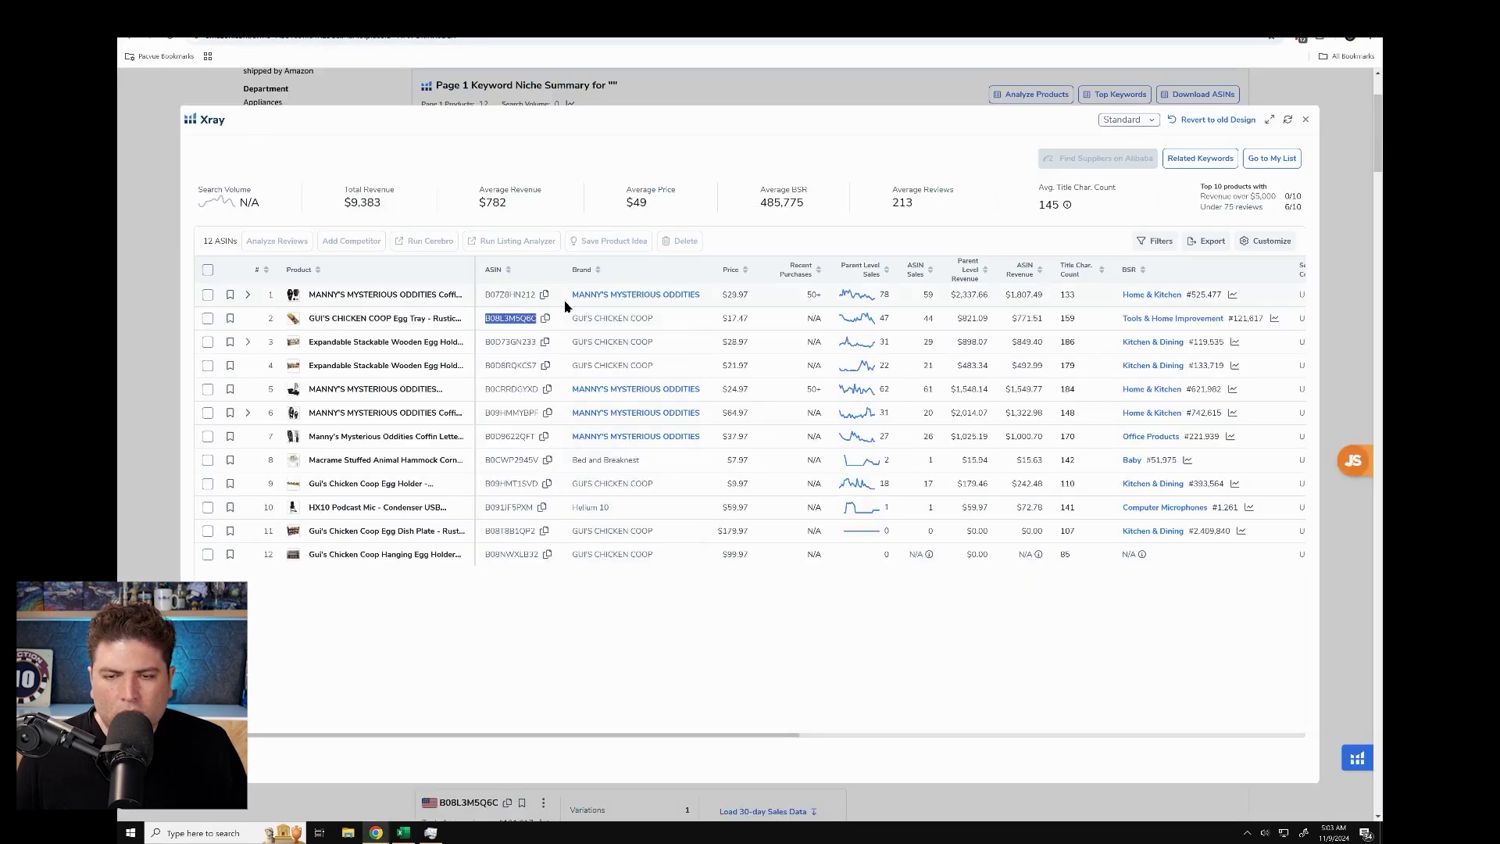
Step: Copy the ASIN B0D73GN233 from Xray into A7 and enter its Helium 10 estimate of 31 in D7
double_click(515, 342)
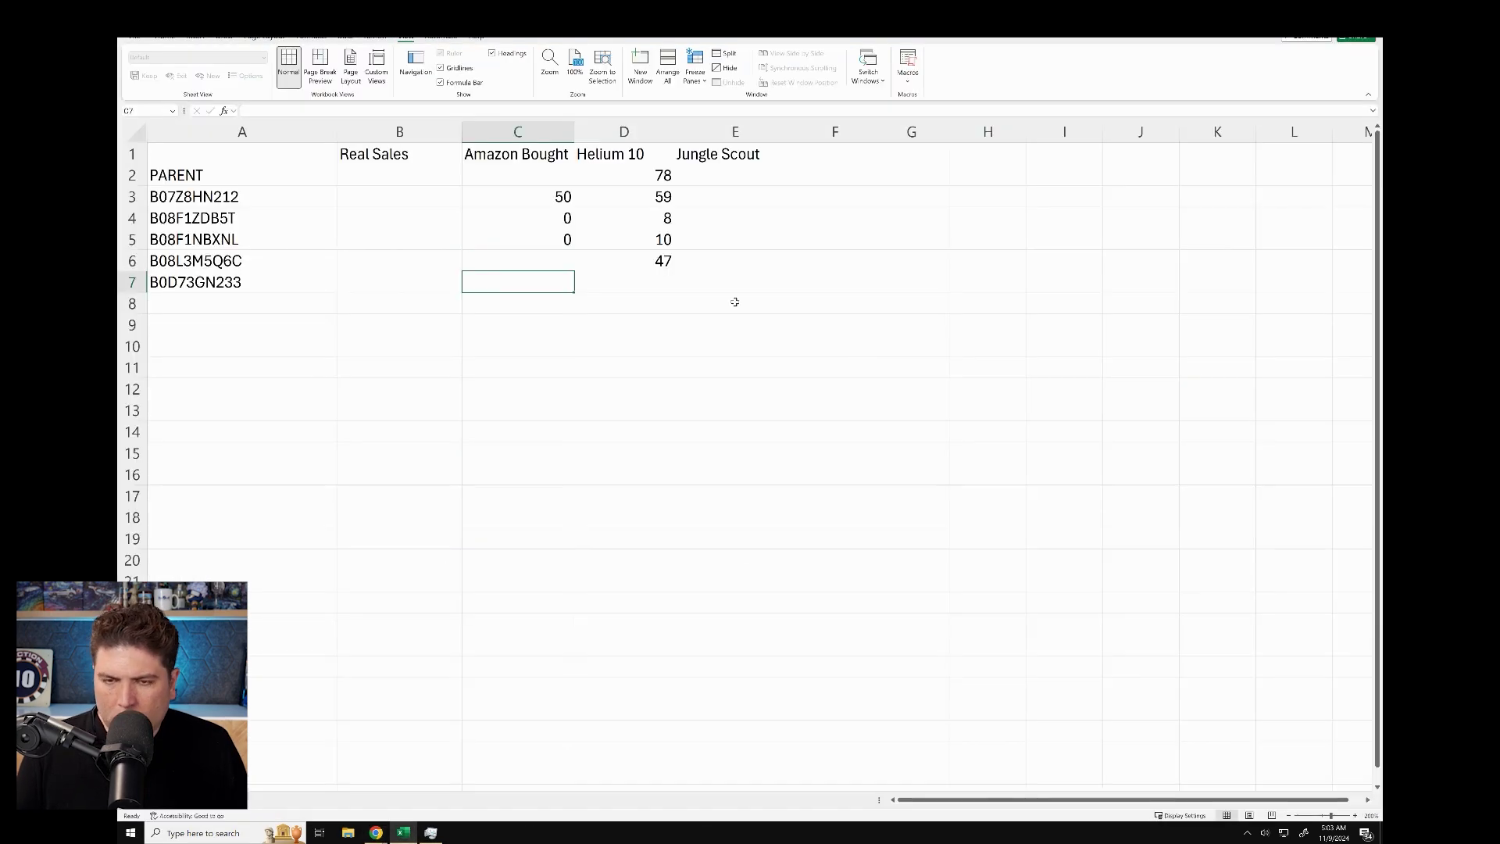
text(31)
key(Return)
key(alt+Tab)
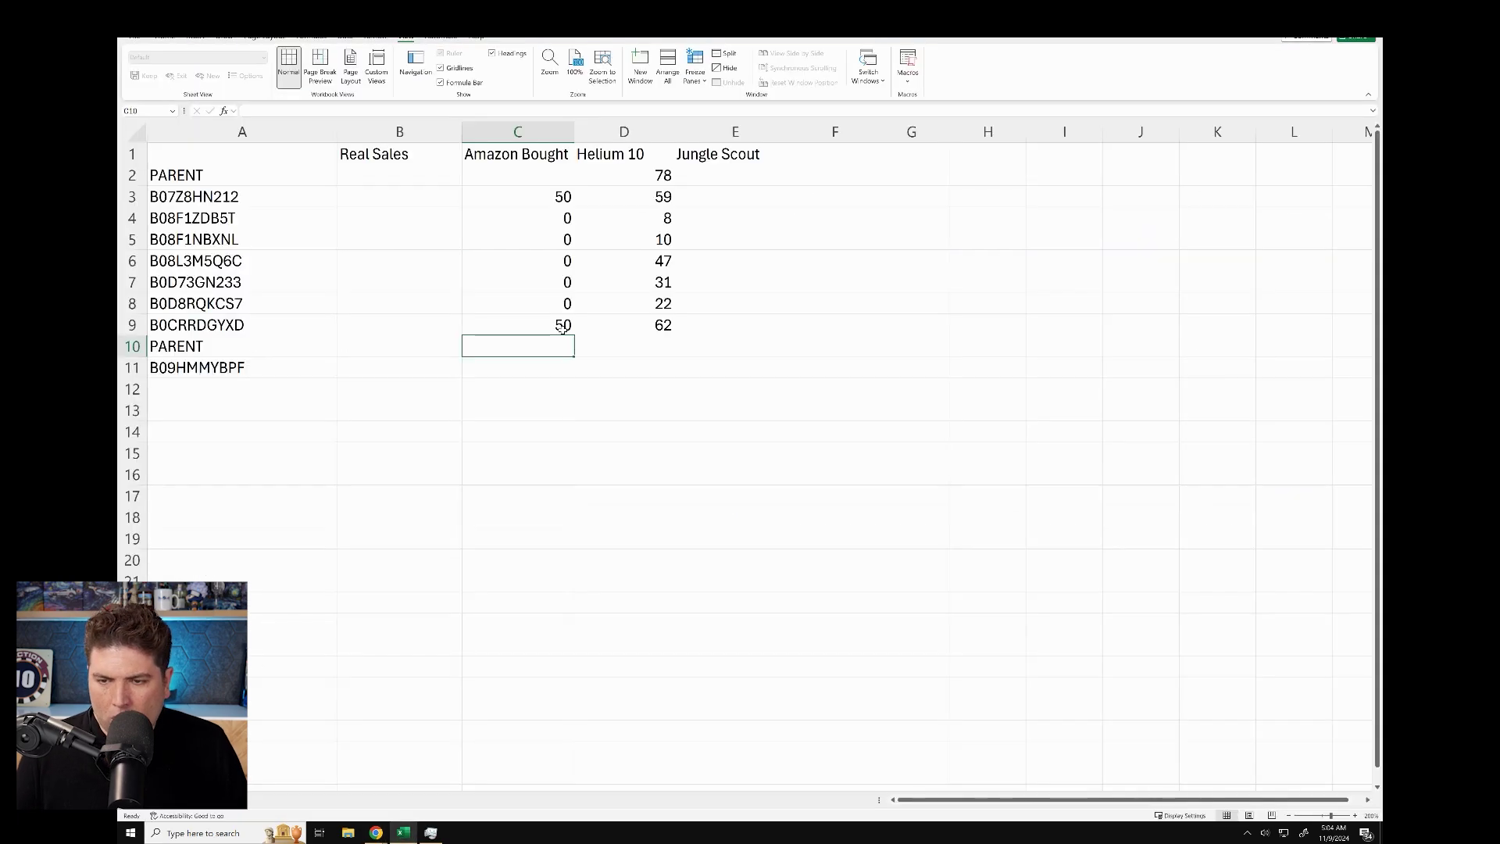
Step: Enter the Helium 10 estimate 20 in D11 and the variation ASIN B09HMLVSFY in A12
key(Tab)
text(20)
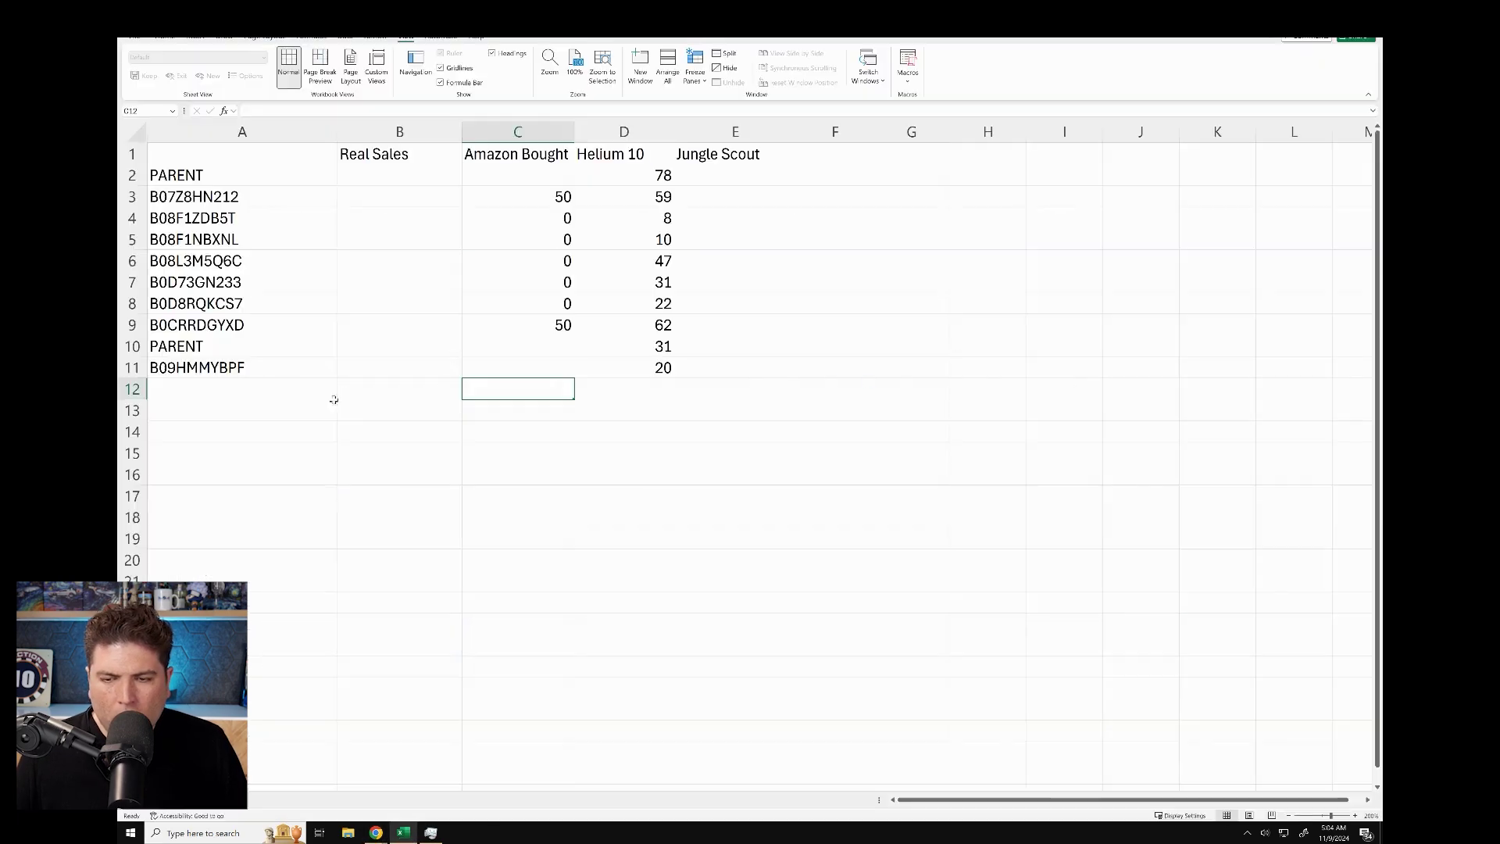
double_click(509, 468)
text(09HMLVSFY)
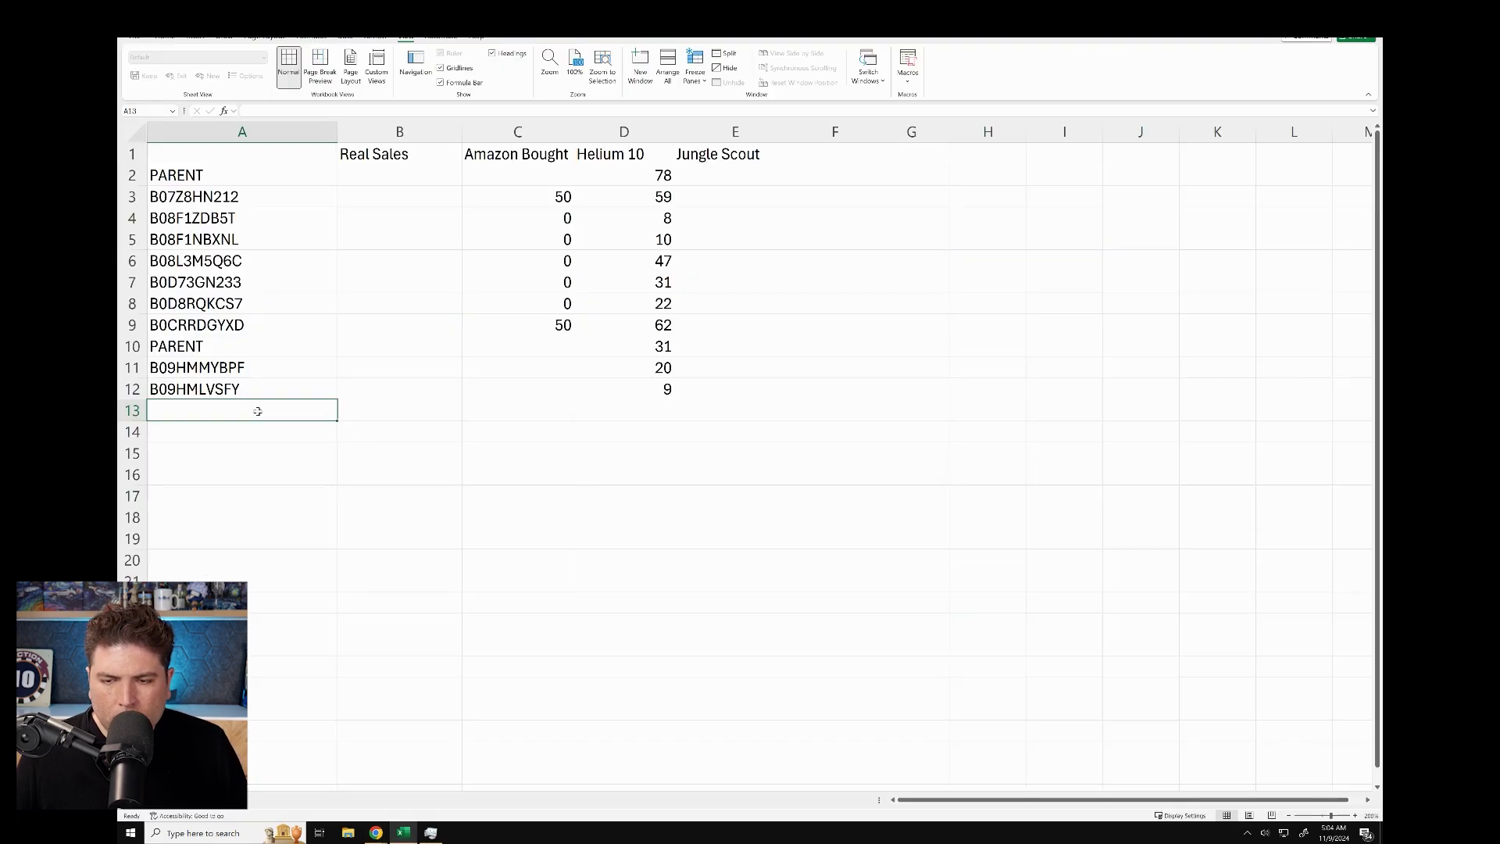
Step: Add the ASINs B0D9622QFT in A13 and B09HMT1SVD in A15, and the Helium 10 estimate 2 in D14
double_click(506, 570)
text(2)
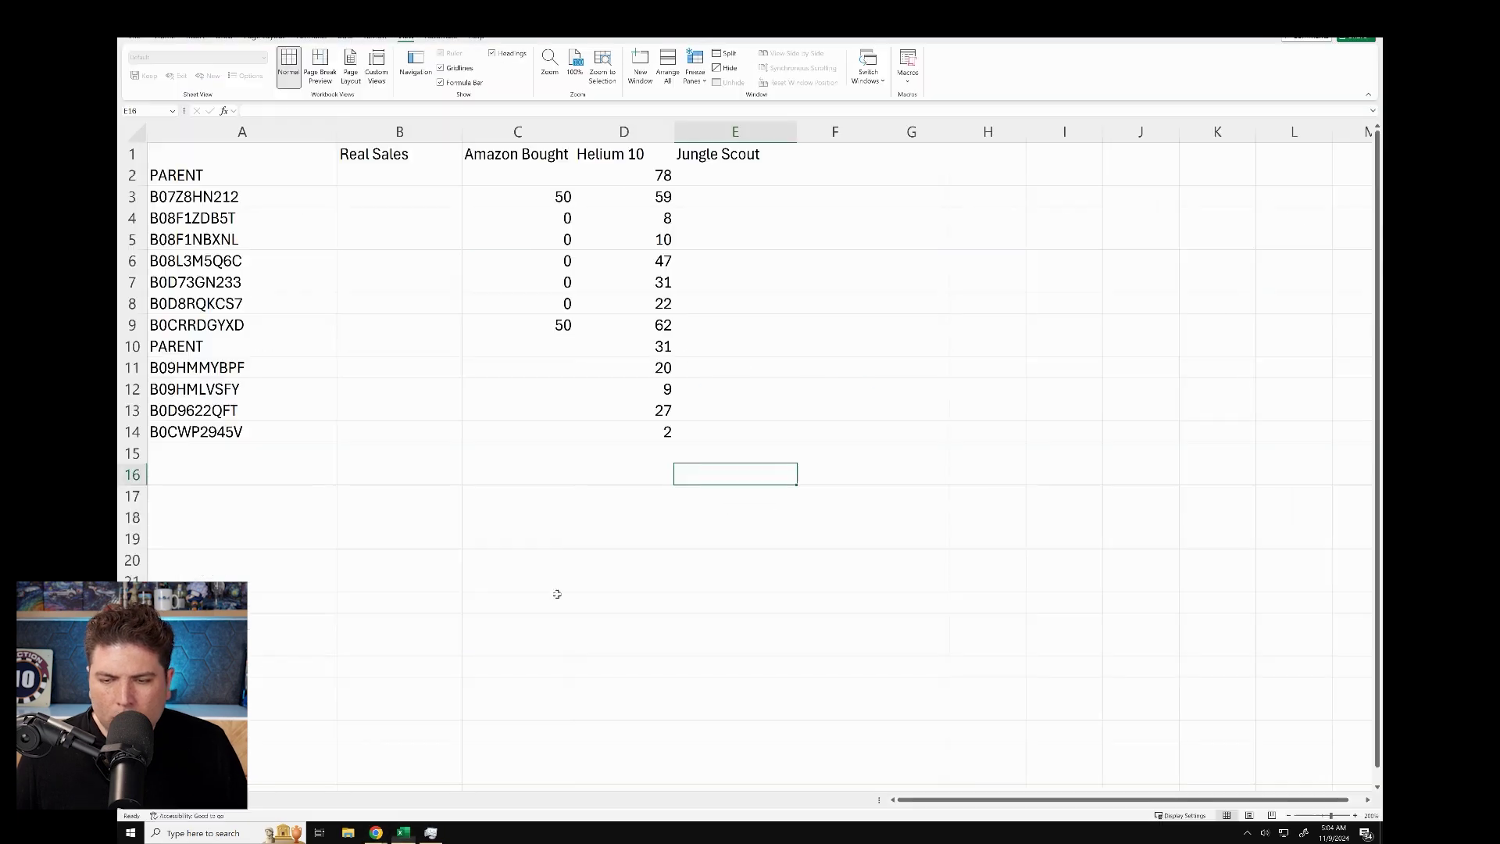
text(B09HMT1SVD)
double_click(511, 594)
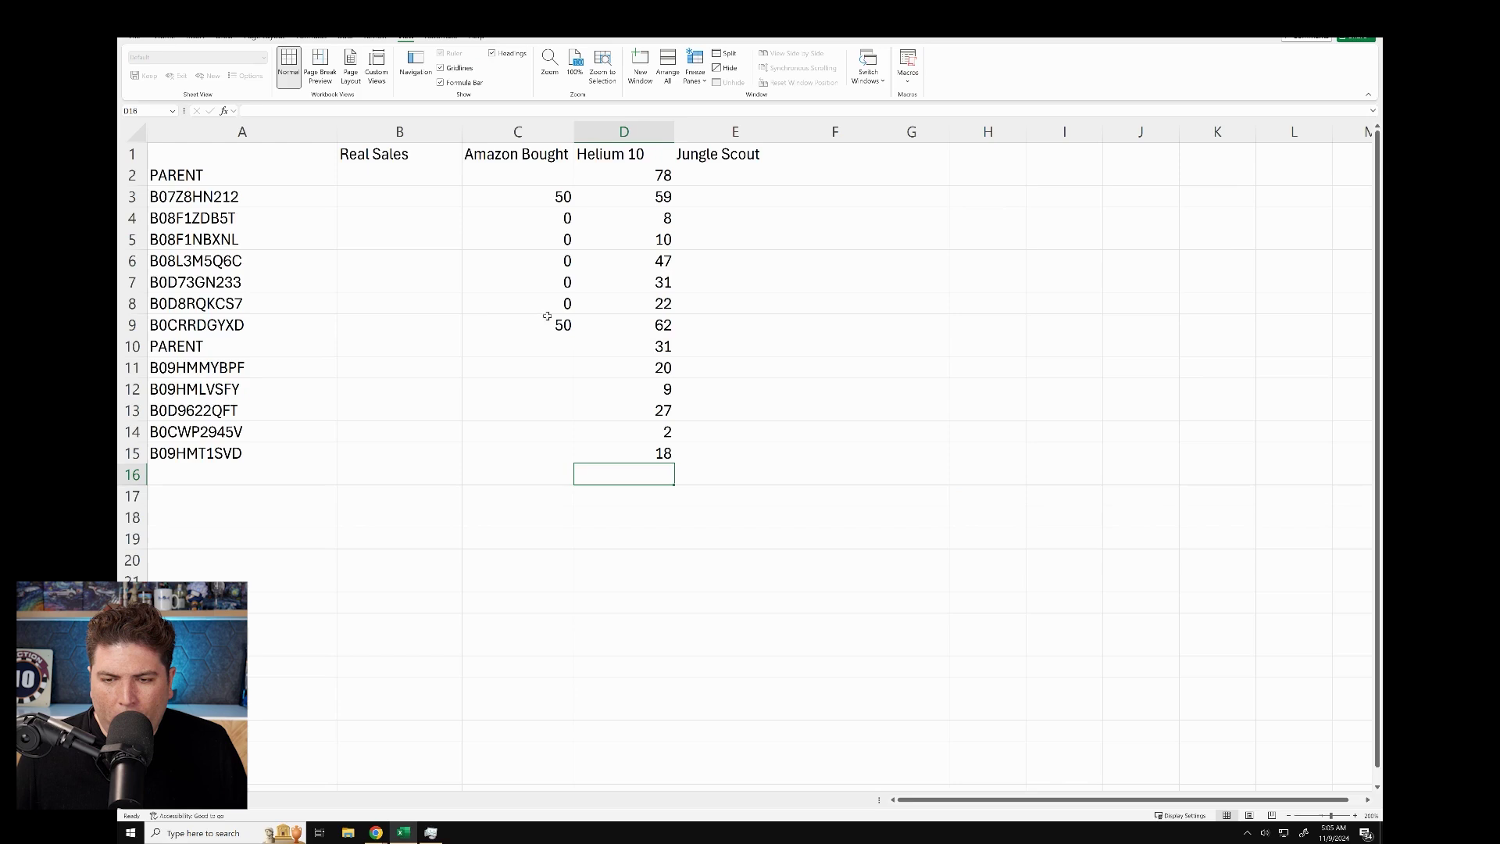
Step: Fill the Amazon Bought cells C10 through C15 with the 0 copied from C8
click(547, 320)
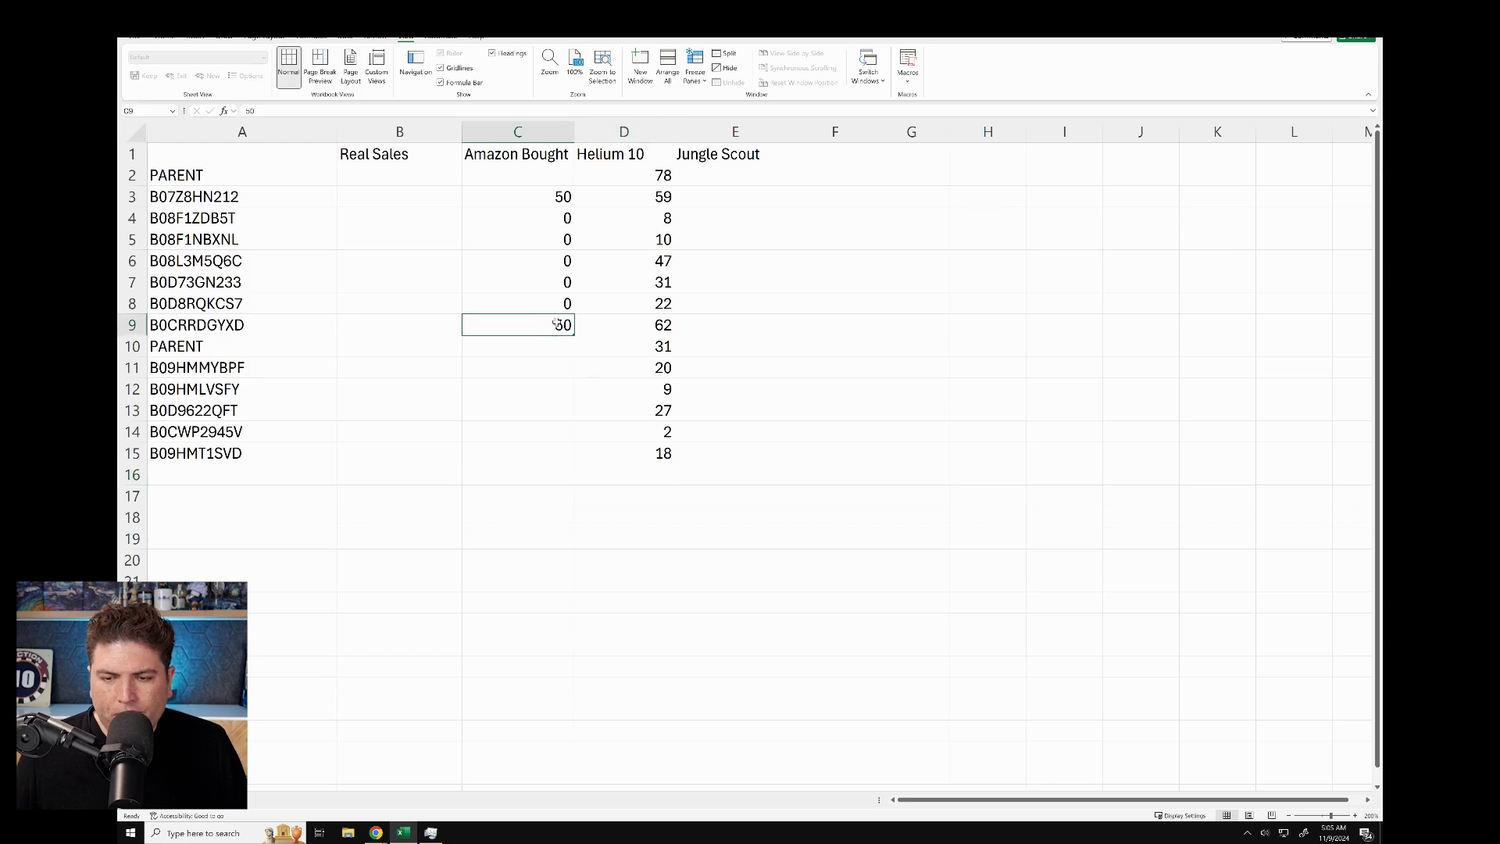
click(547, 303)
key(ctrl+c)
drag(544, 344, 549, 449)
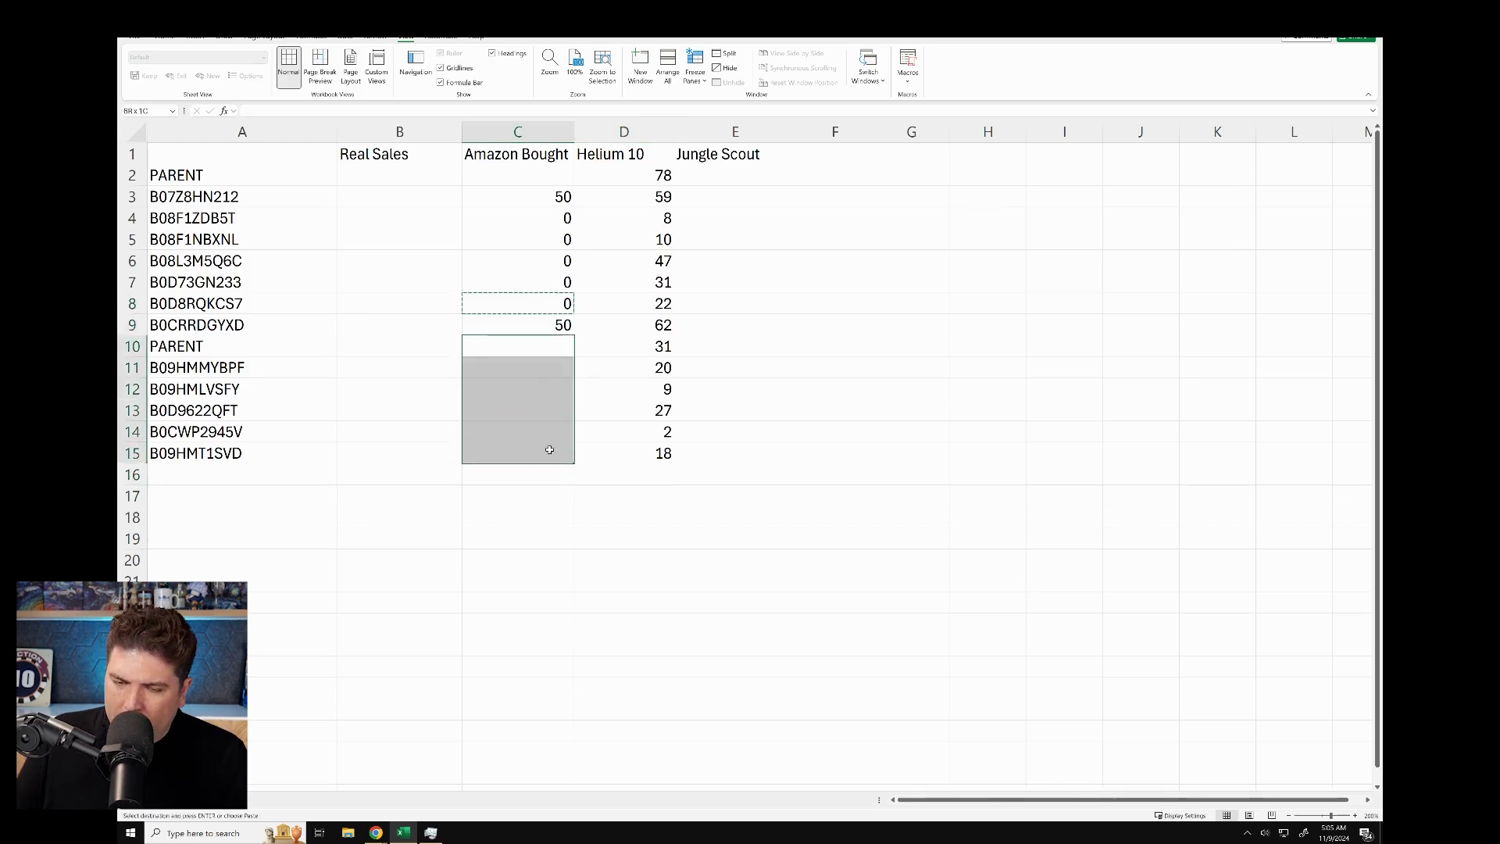
key(ctrl+v)
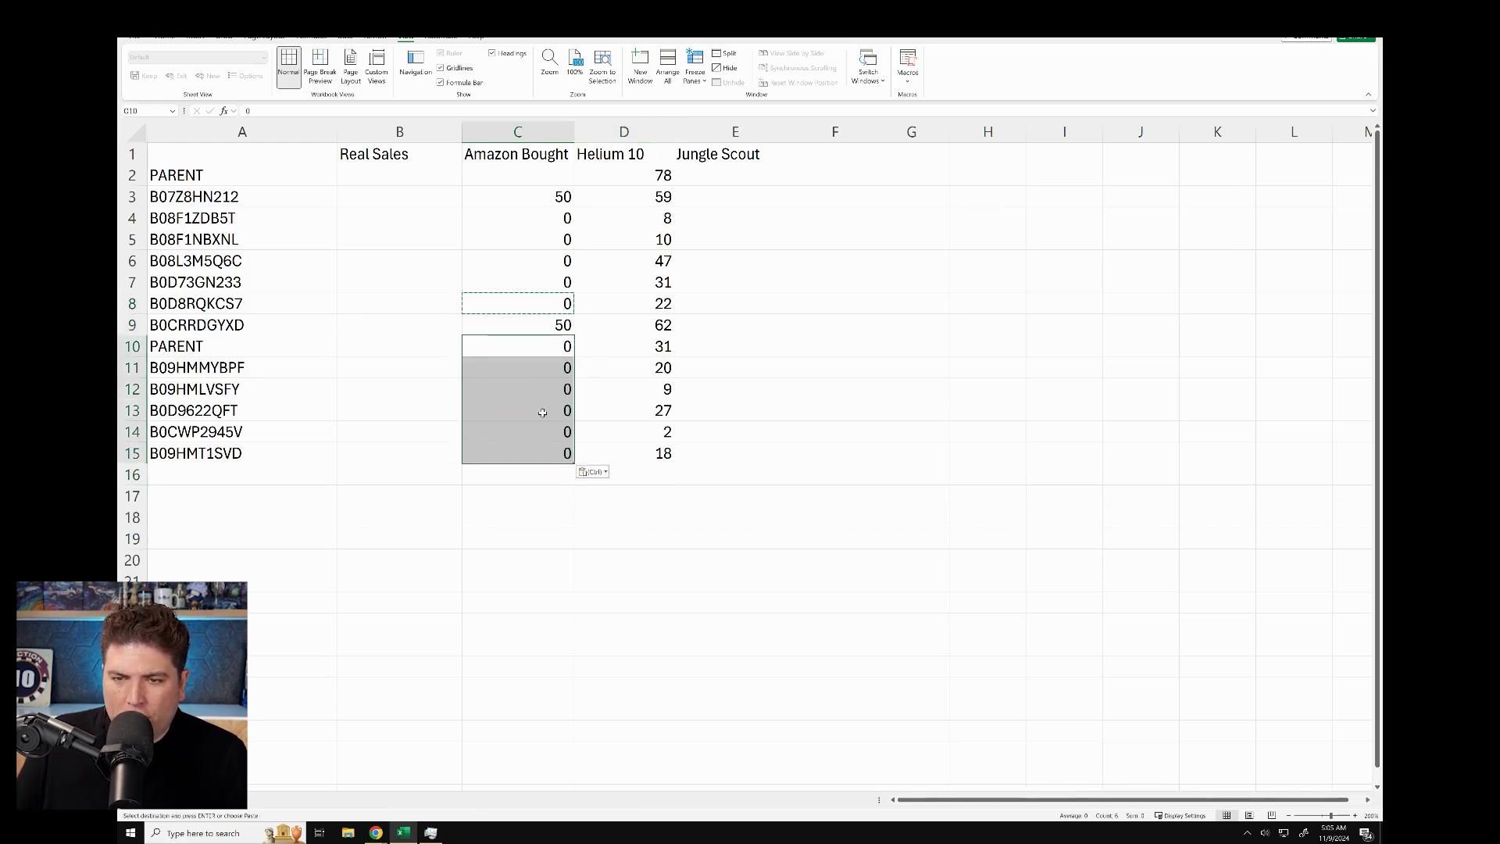
click(513, 192)
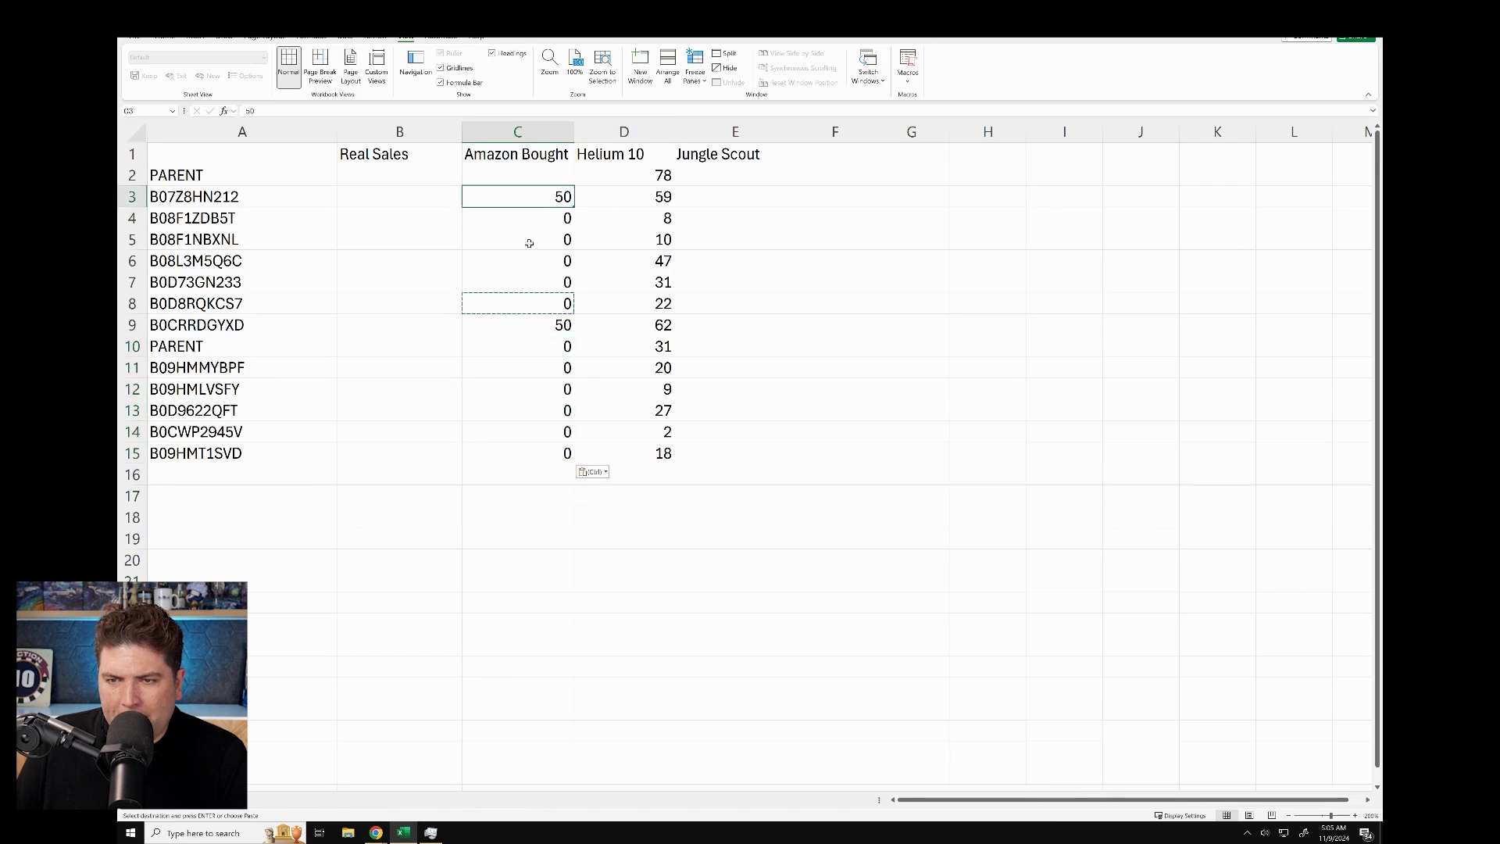
click(531, 329)
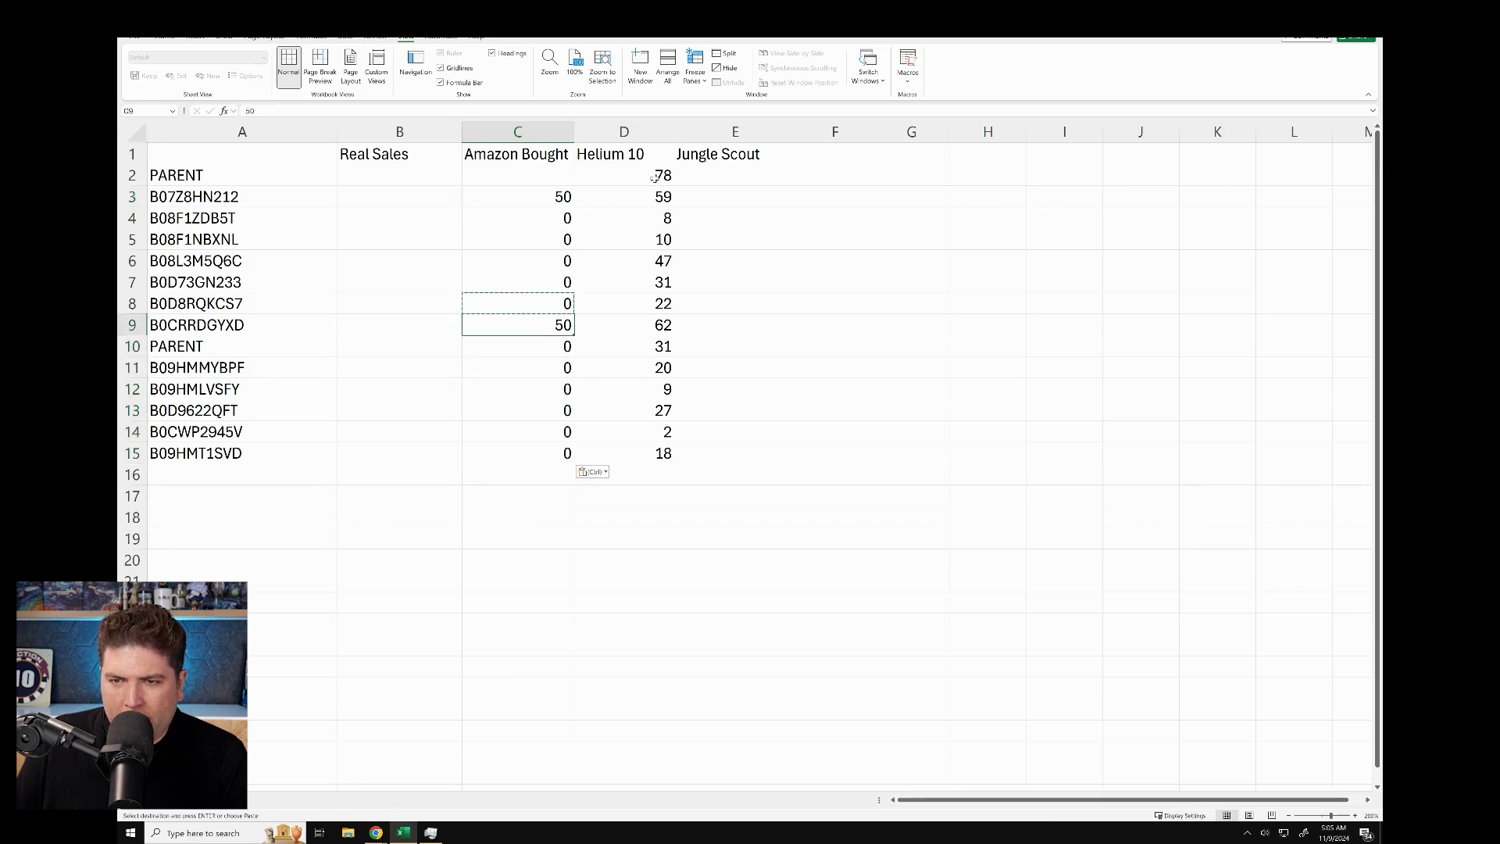
drag(653, 178, 649, 289)
click(654, 331)
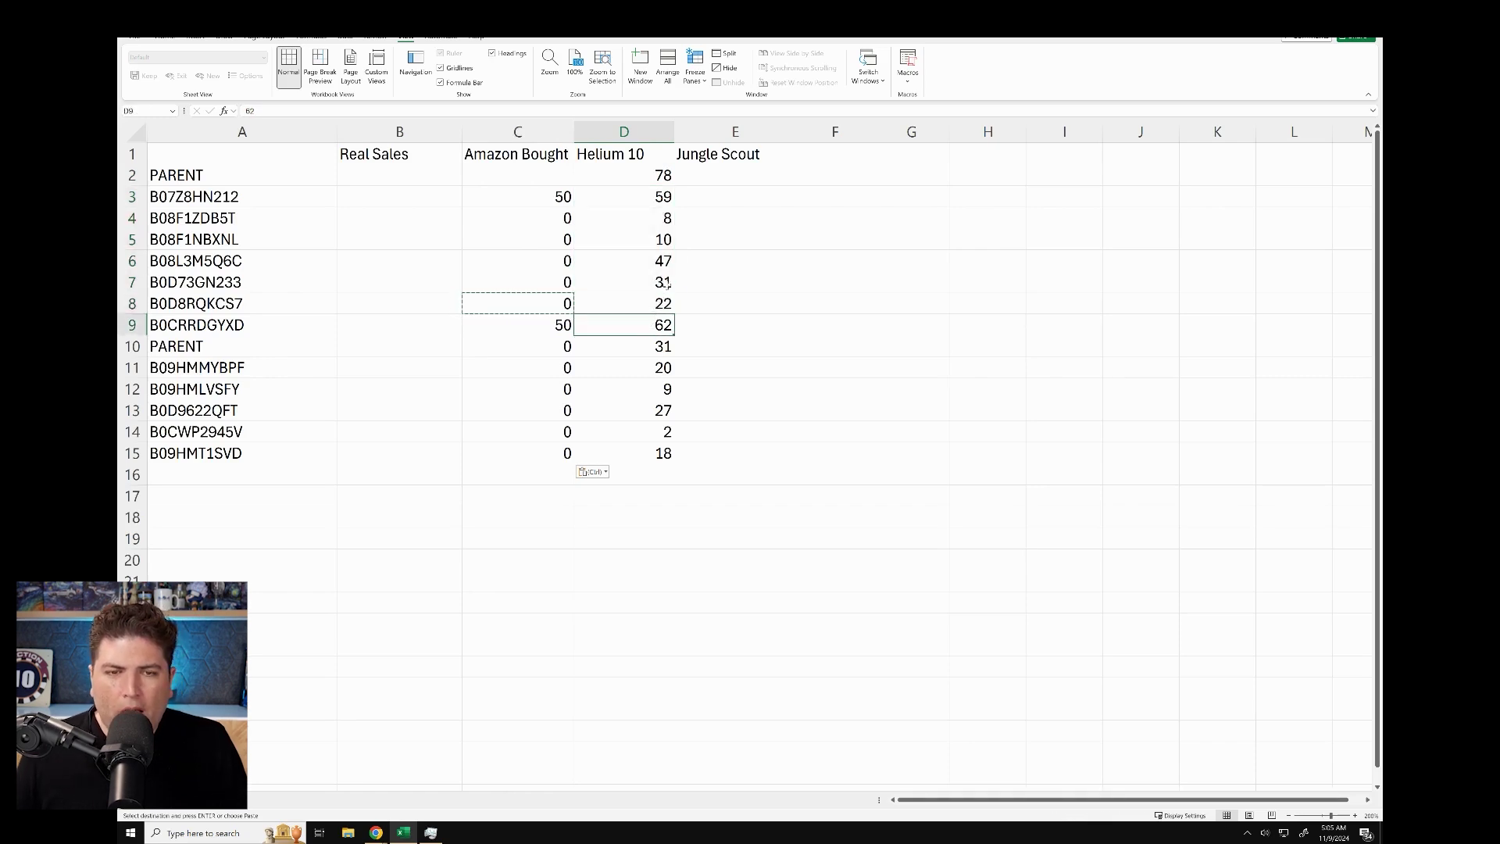
Step: Enter the Jungle Scout estimates 143 in E2, 0 in E3 through E5, and 67 in E6
click(694, 175)
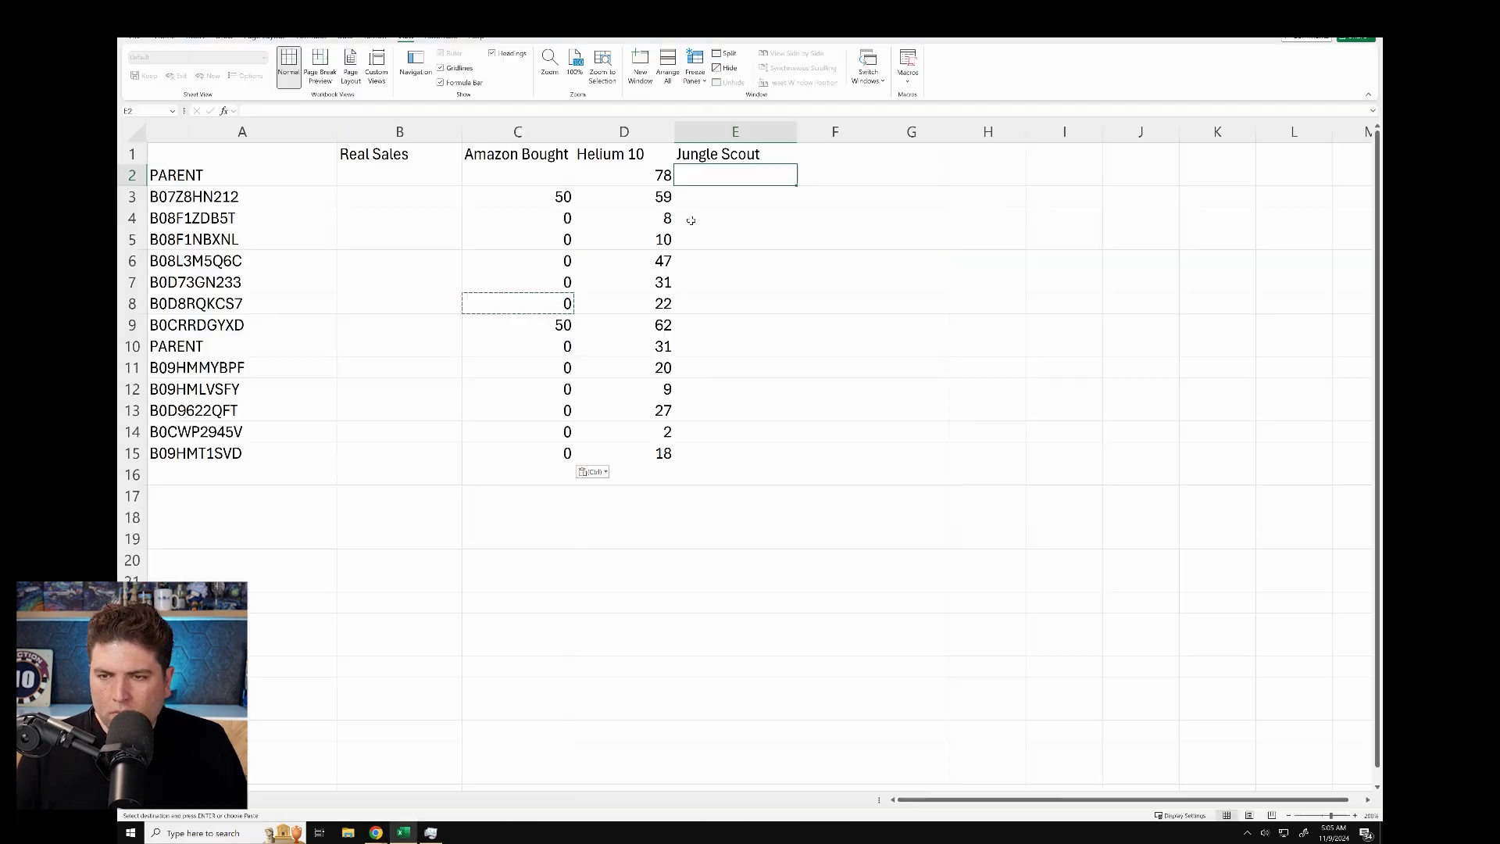
text(143)
key(Return)
text(0 0 0 )
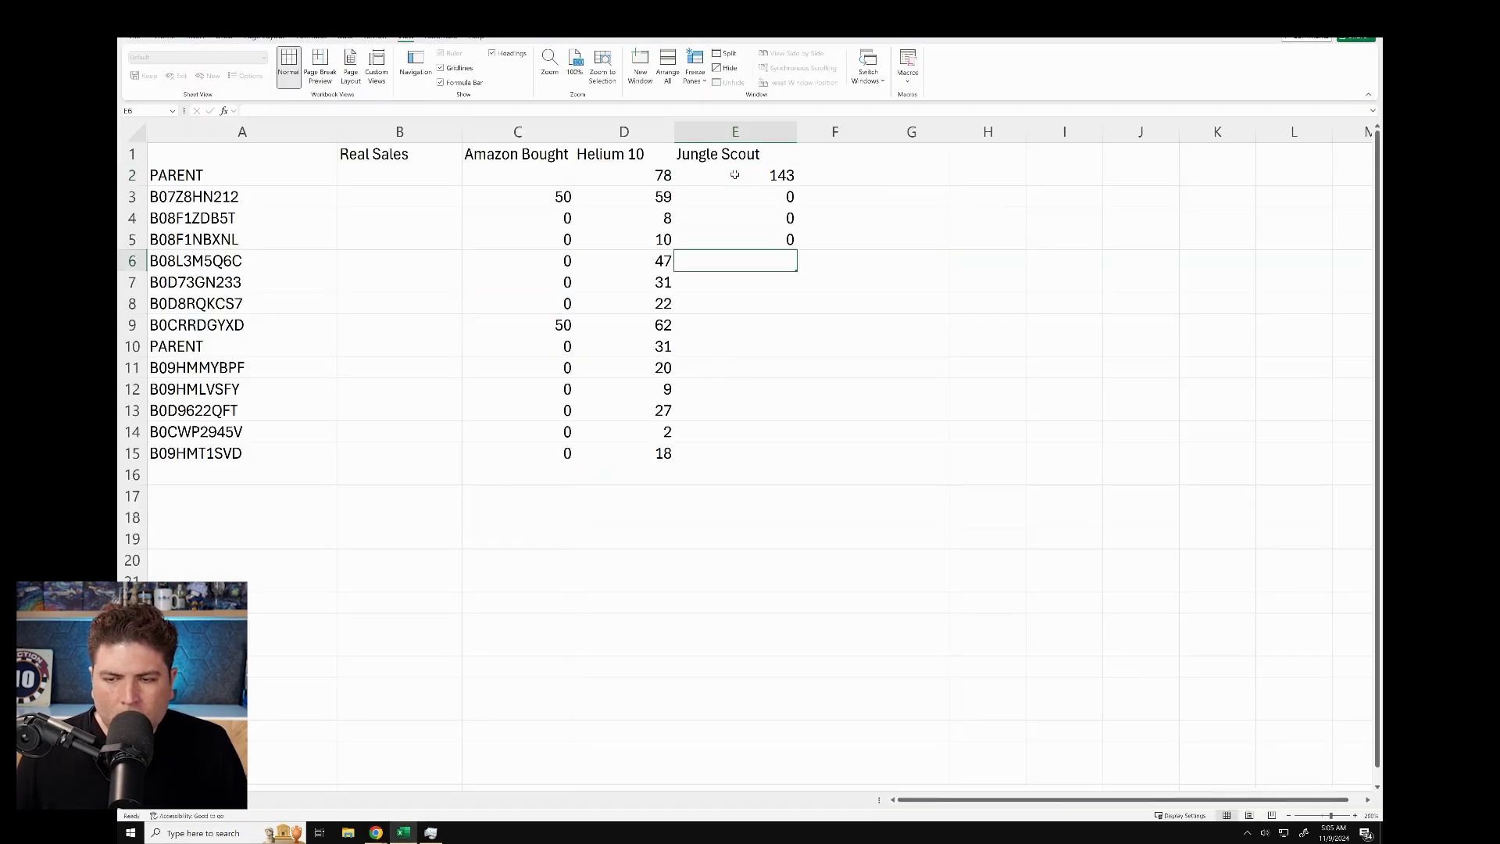
text(67)
key(Return)
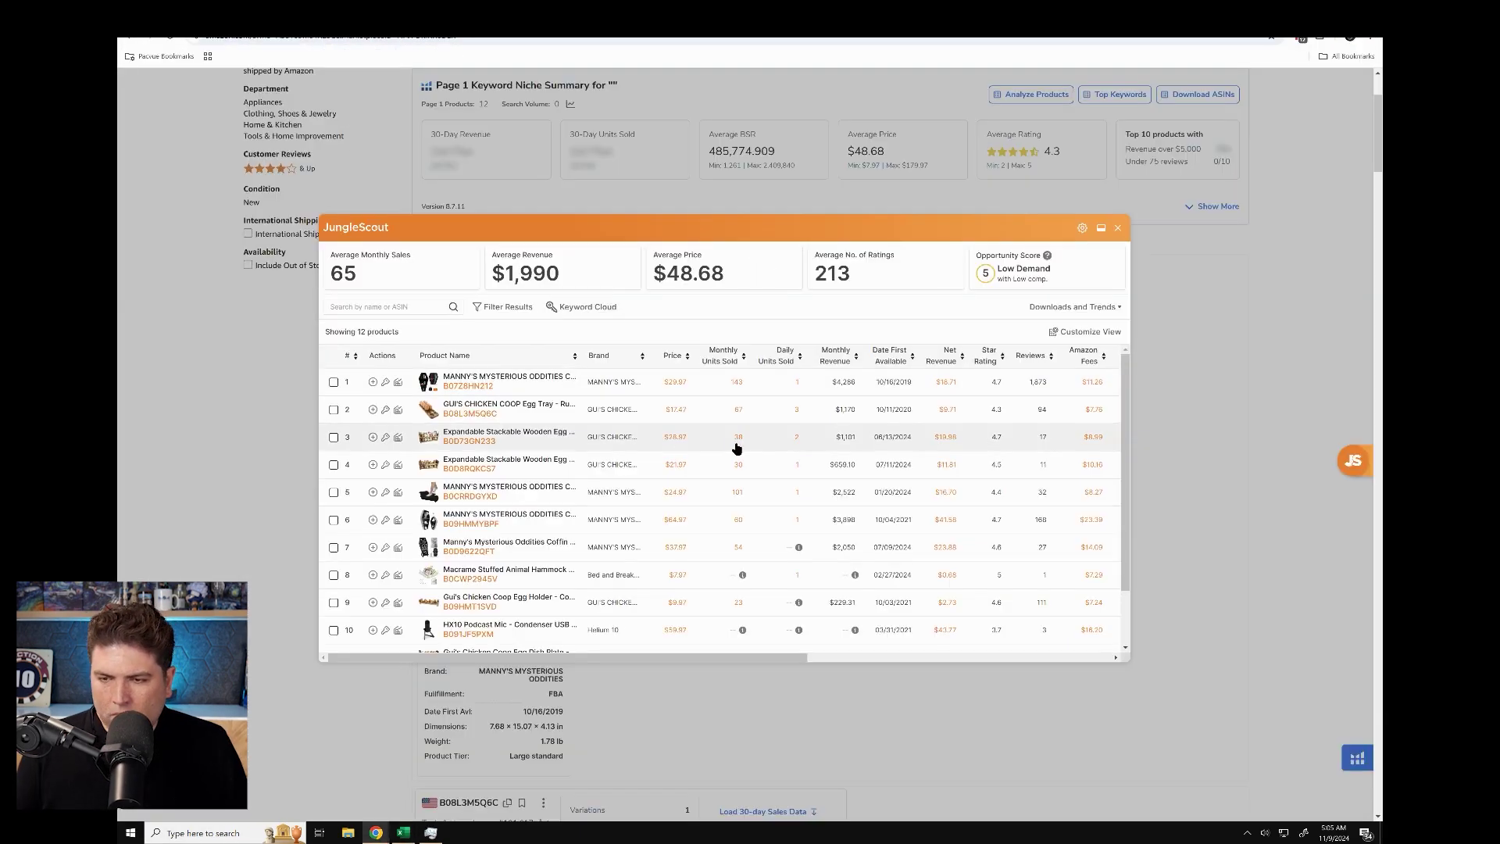
Step: Enter the Jungle Scout estimates 38, 30 and 101 in E7 through E9
text(38)
key(Return)
text(30)
key(Return)
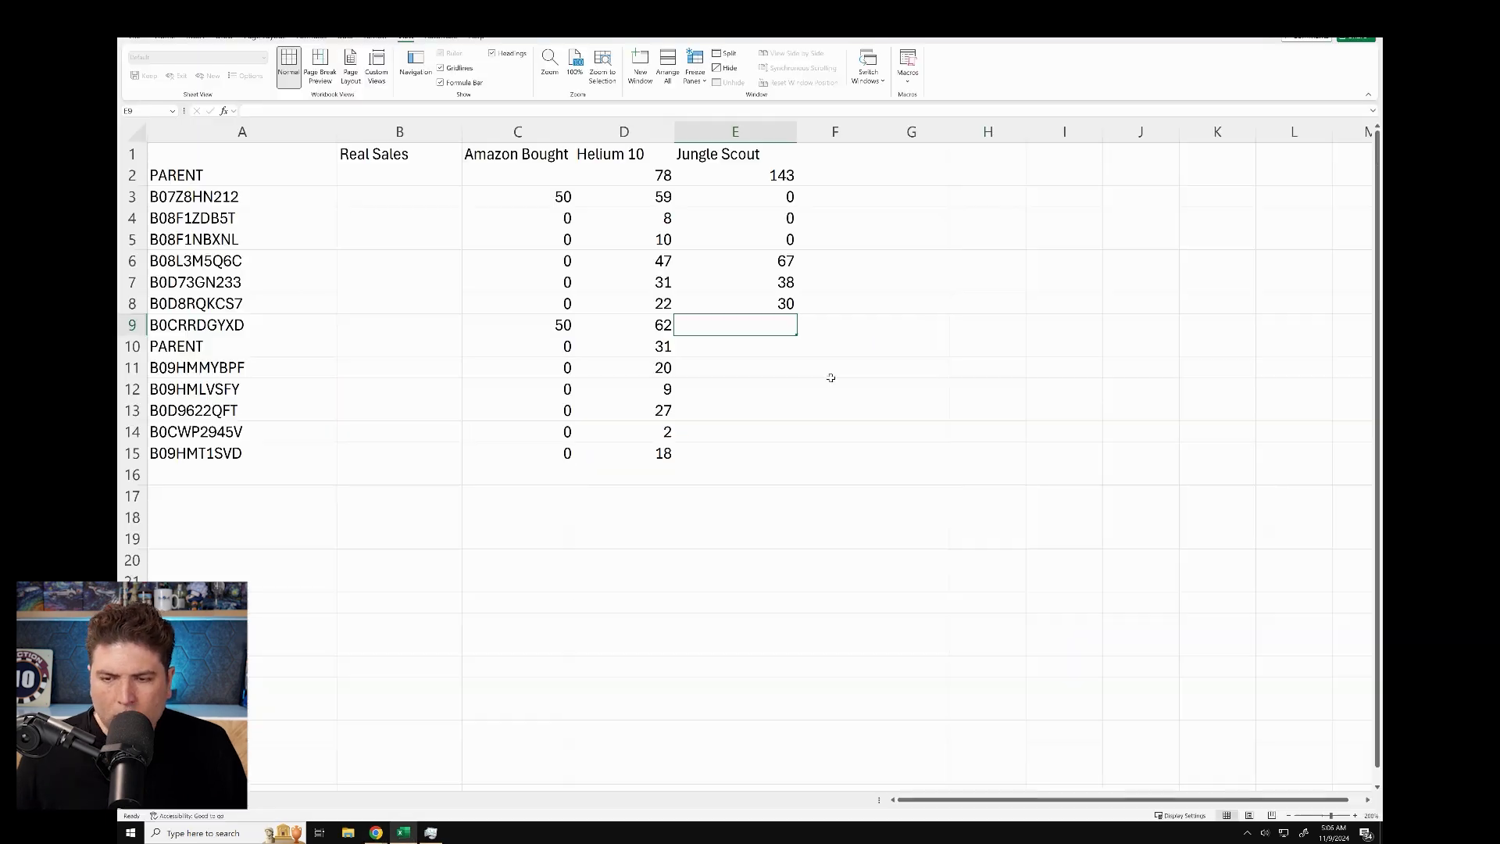
text(101)
key(Return)
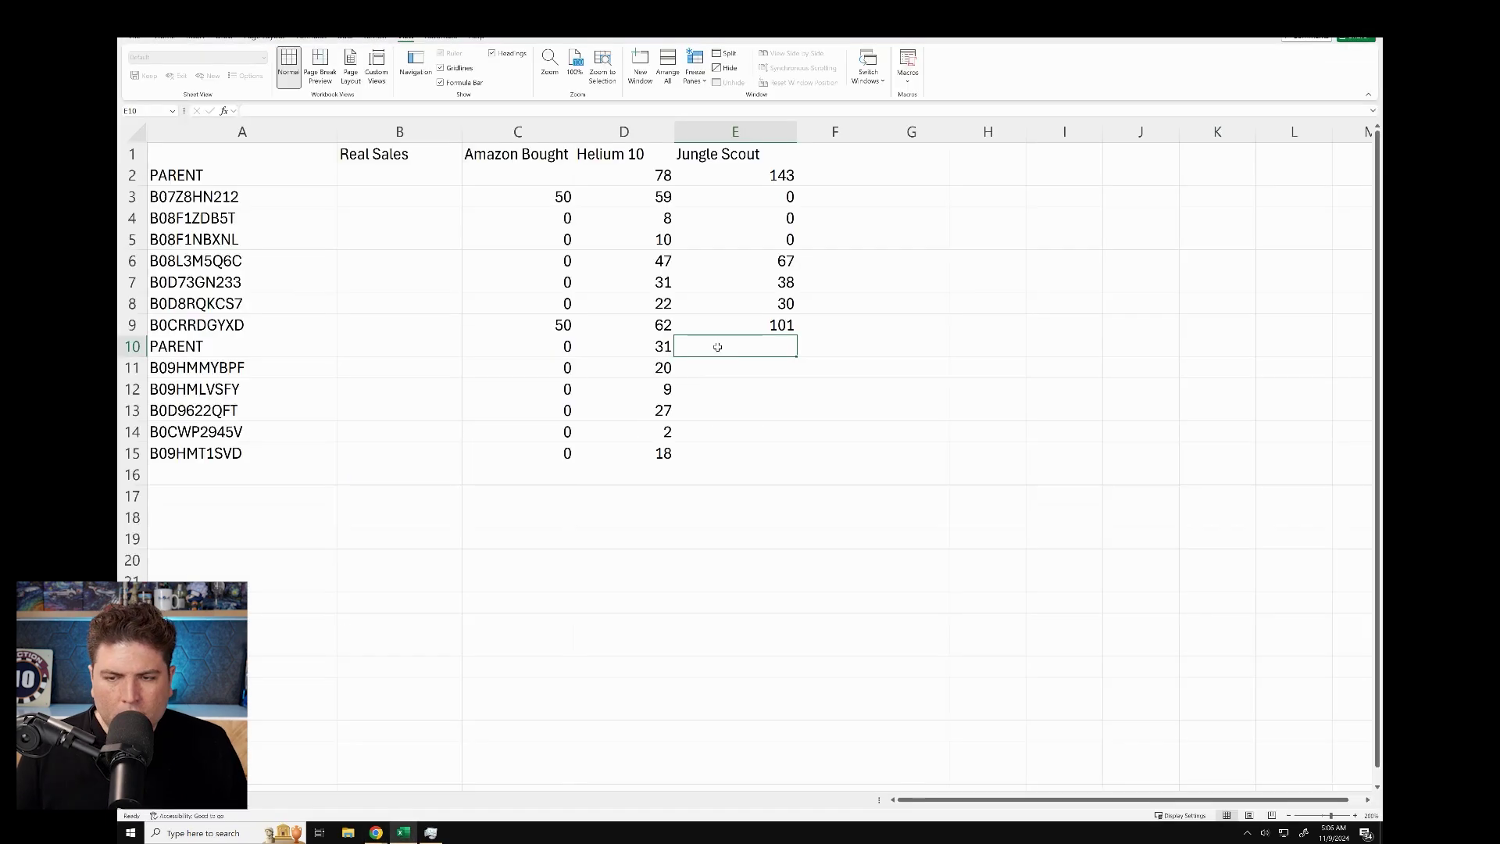
Step: Enter the Jungle Scout estimate 60 for the second parent in E10 and 0 for its variations in E11 and E12
text(60)
key(Return)
text(0)
key(Return)
text(0)
key(Return)
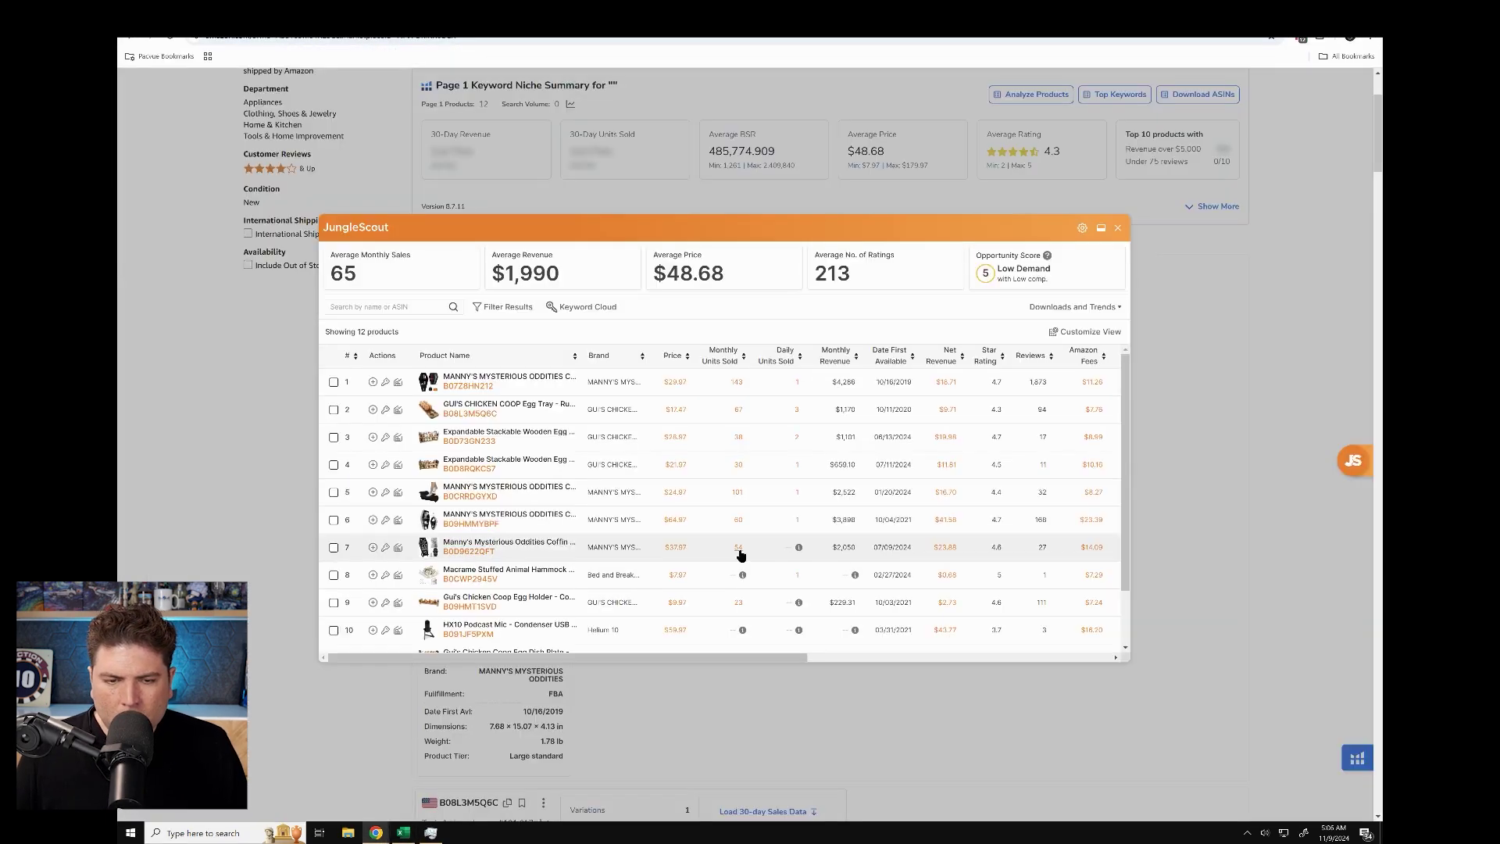
Step: Enter the Jungle Scout estimates 54, 0 and 23 in E13 through E15
text(54)
key(Return)
text(0)
key(Return)
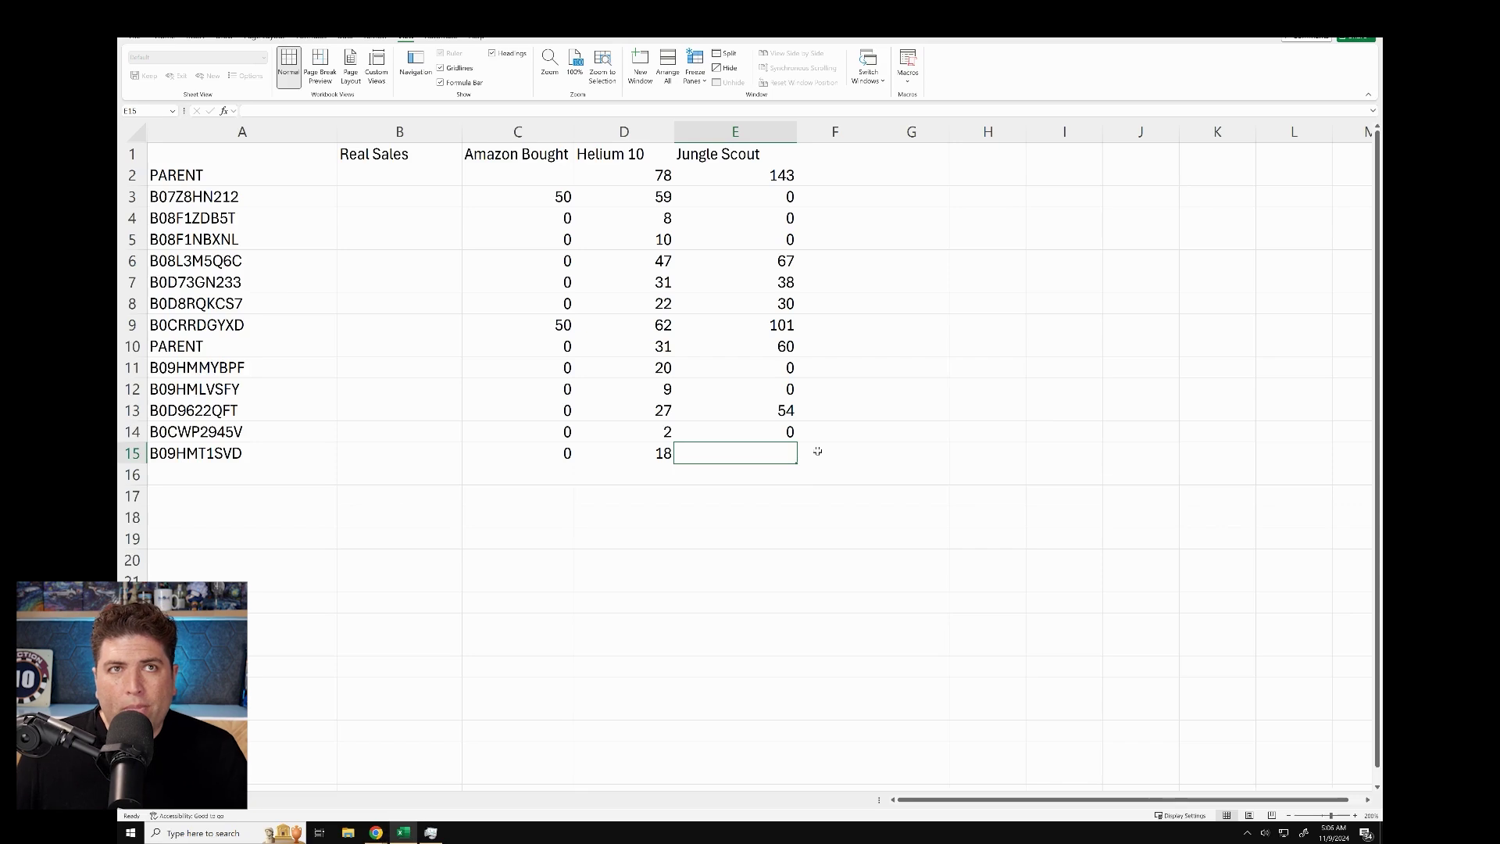
text(23)
key(Return)
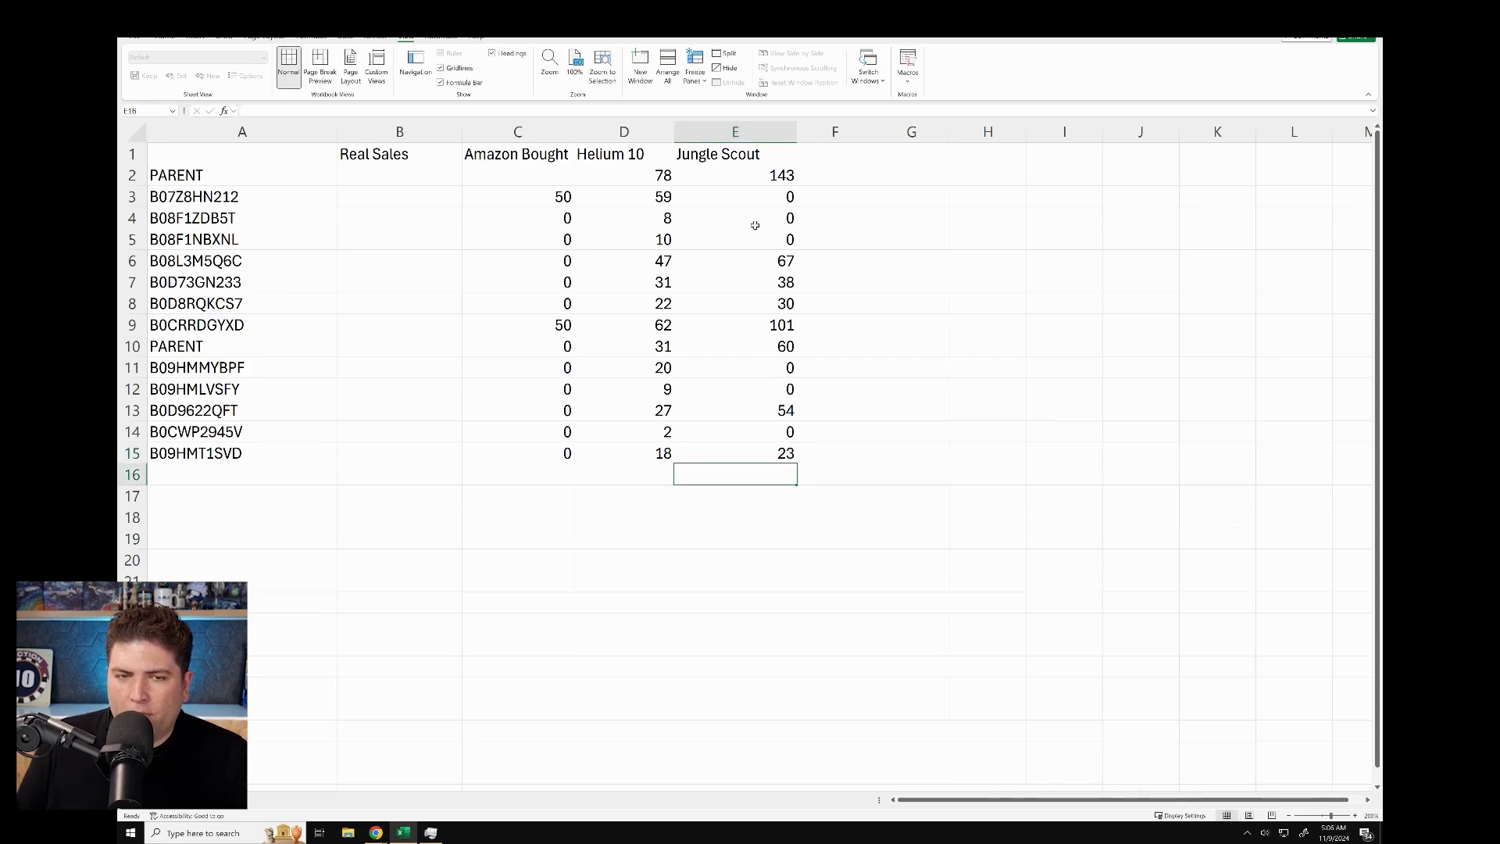
drag(773, 197, 772, 236)
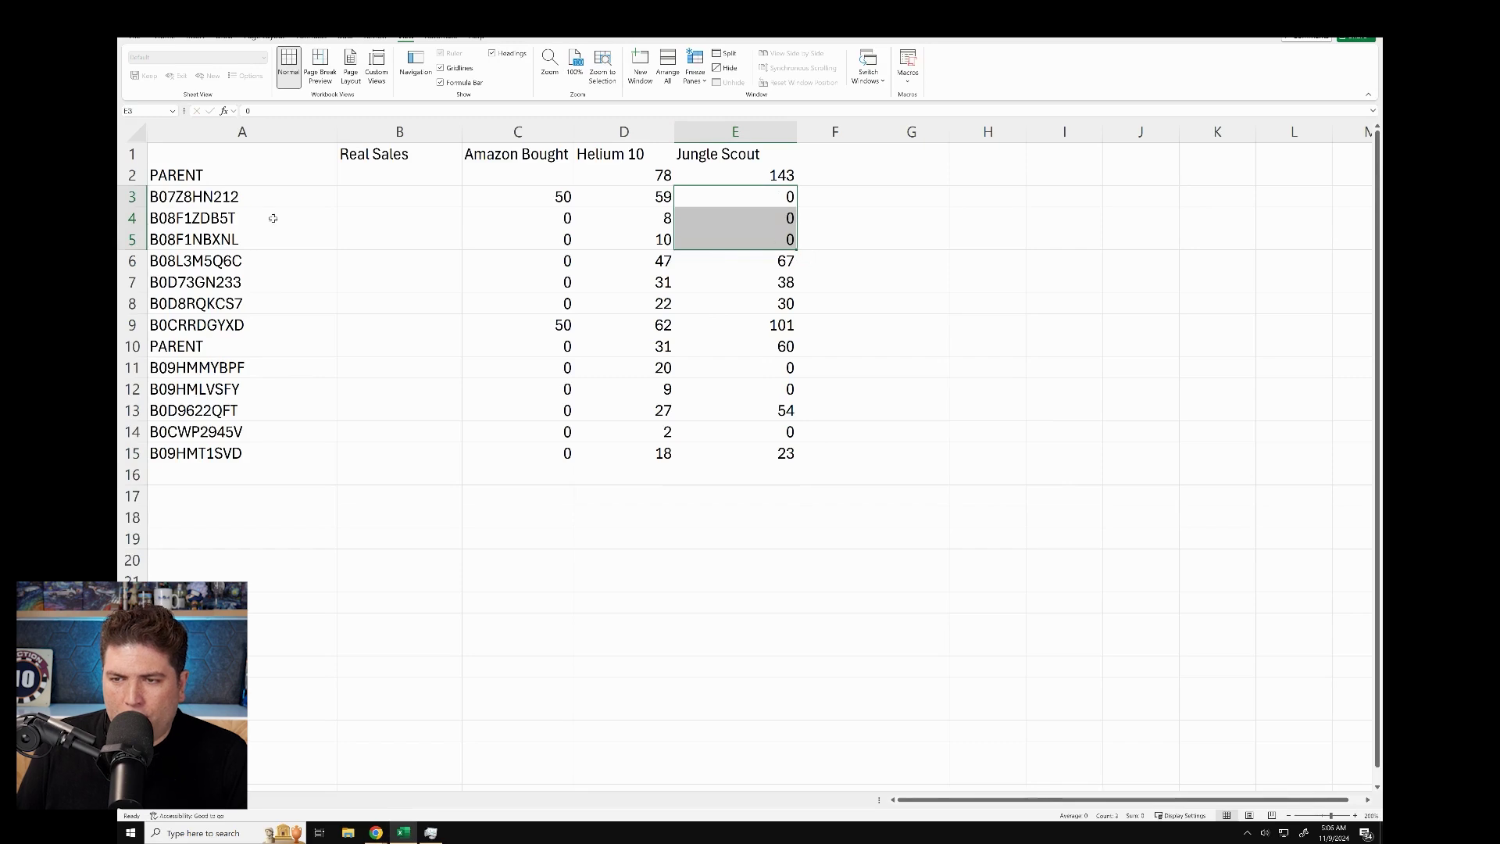
click(749, 175)
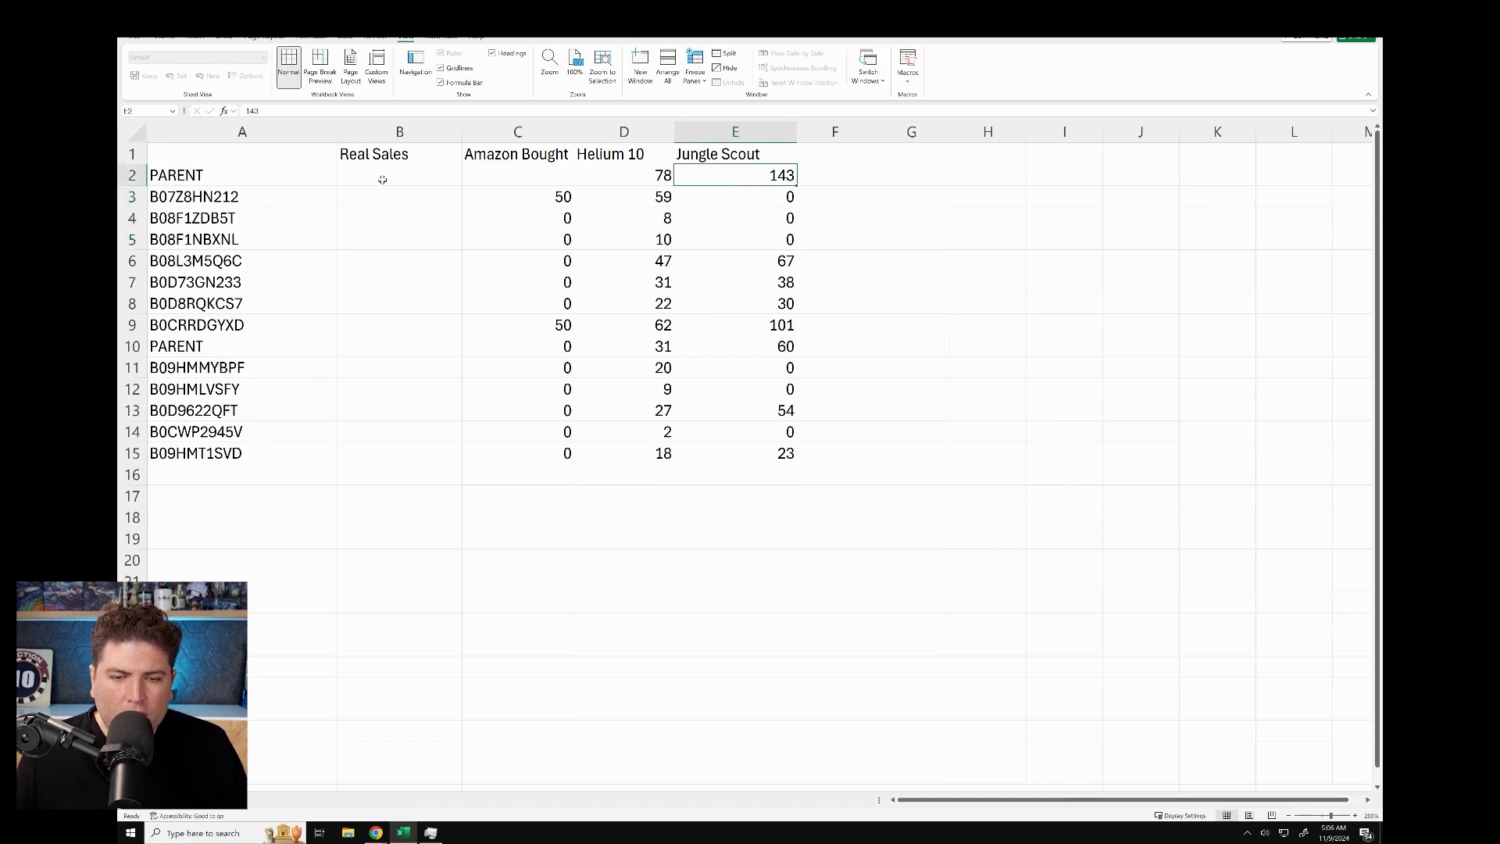
drag(389, 172, 385, 453)
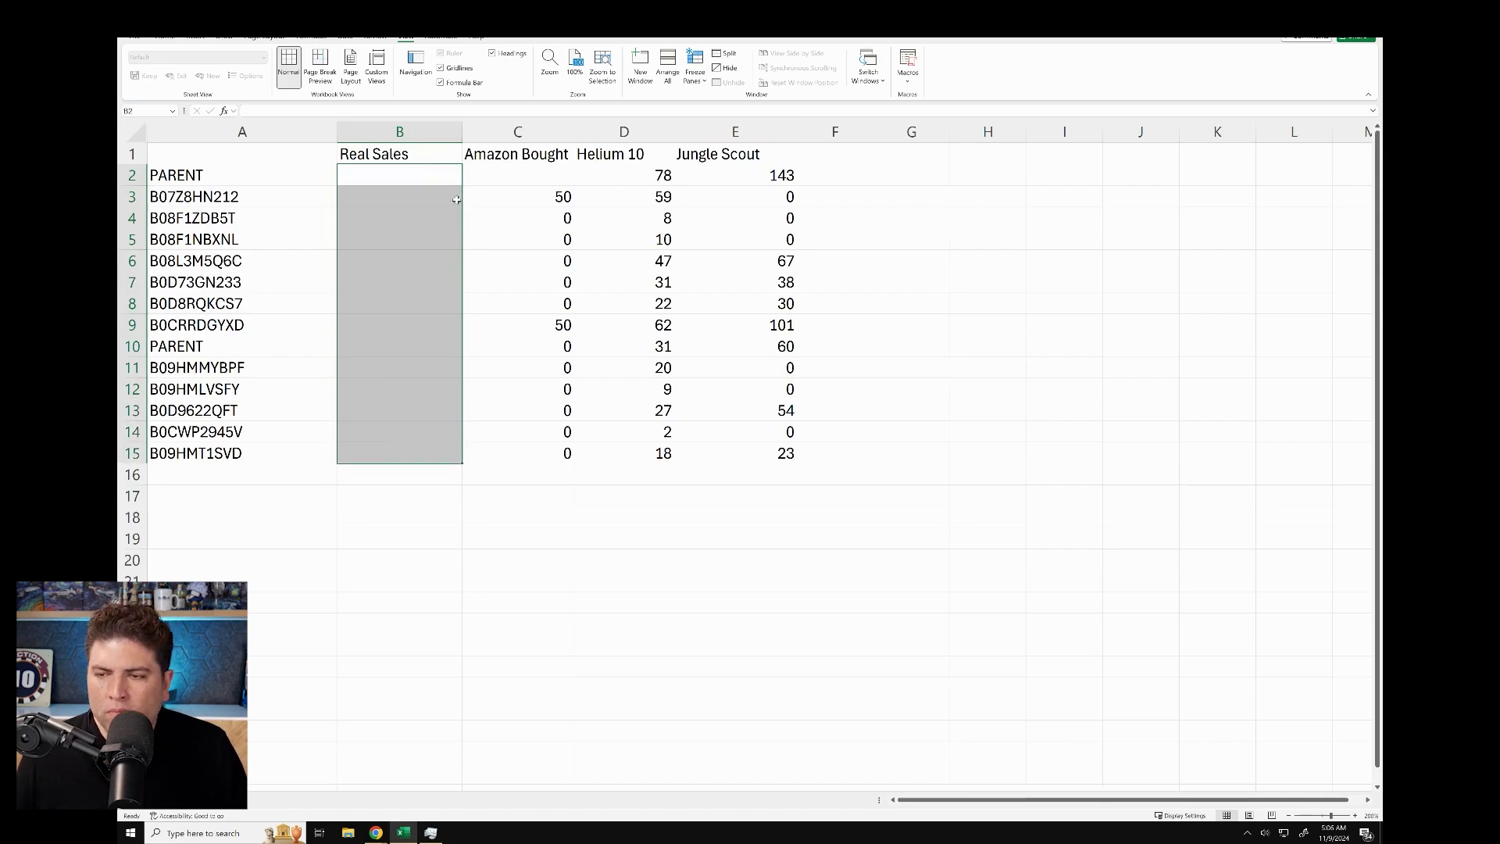
Step: Copy the ASIN from A3 and enter 64 as its real sales in B3
click(242, 197)
key(ctrl+c)
click(397, 201)
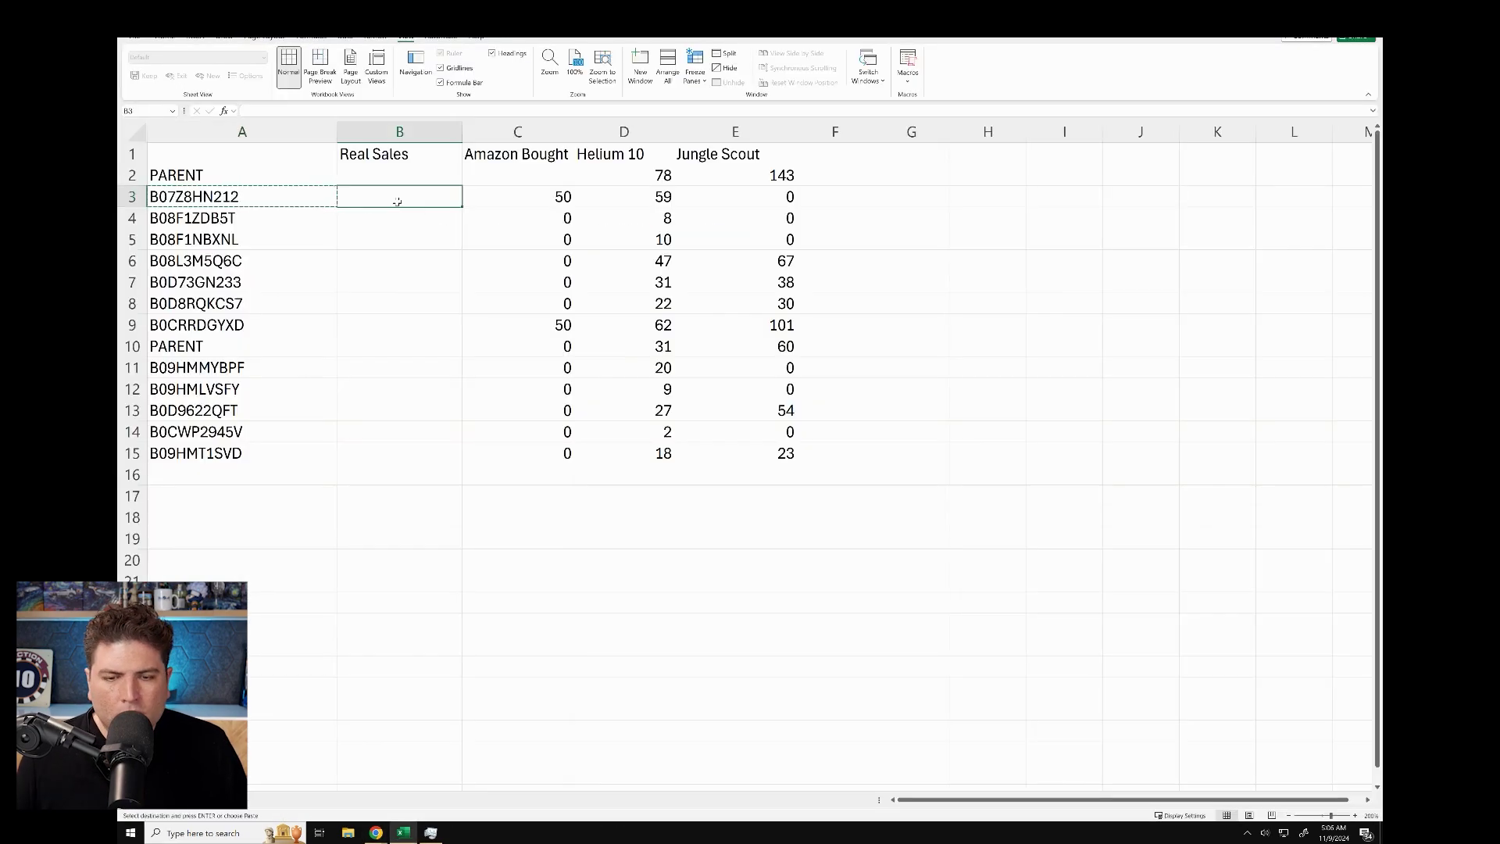
text(64)
Step: Copy the ASIN from A4 and enter 6 as its real sales in B4
click(242, 218)
key(ctrl+c)
click(397, 218)
text(6)
Step: Copy the ASIN from A5, then set the real sales to 10 in B4 and 12 in B5
click(242, 239)
key(ctrl+c)
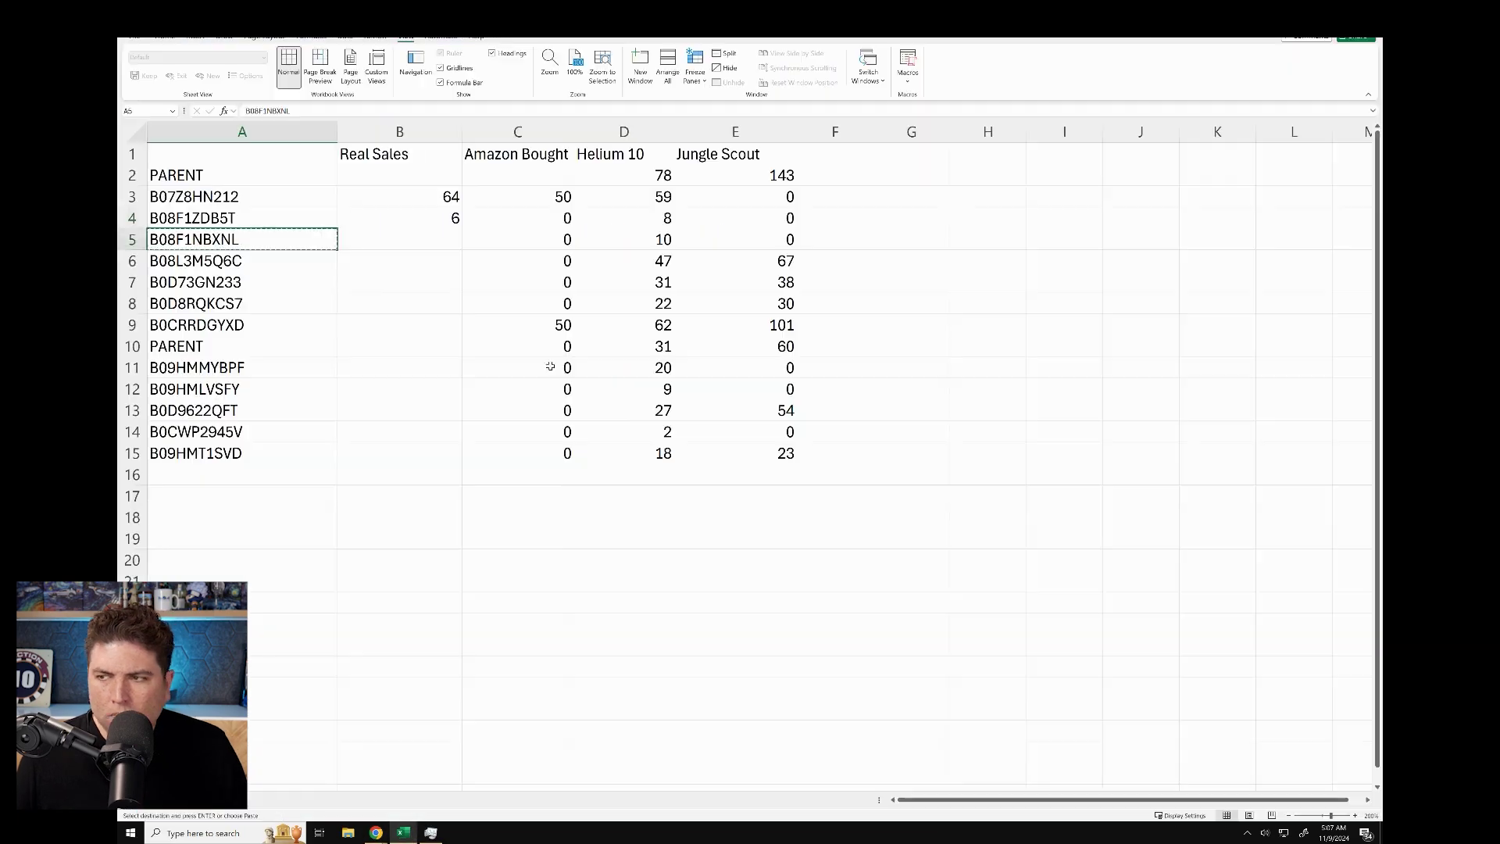
click(396, 218)
text(10)
click(442, 232)
text(12)
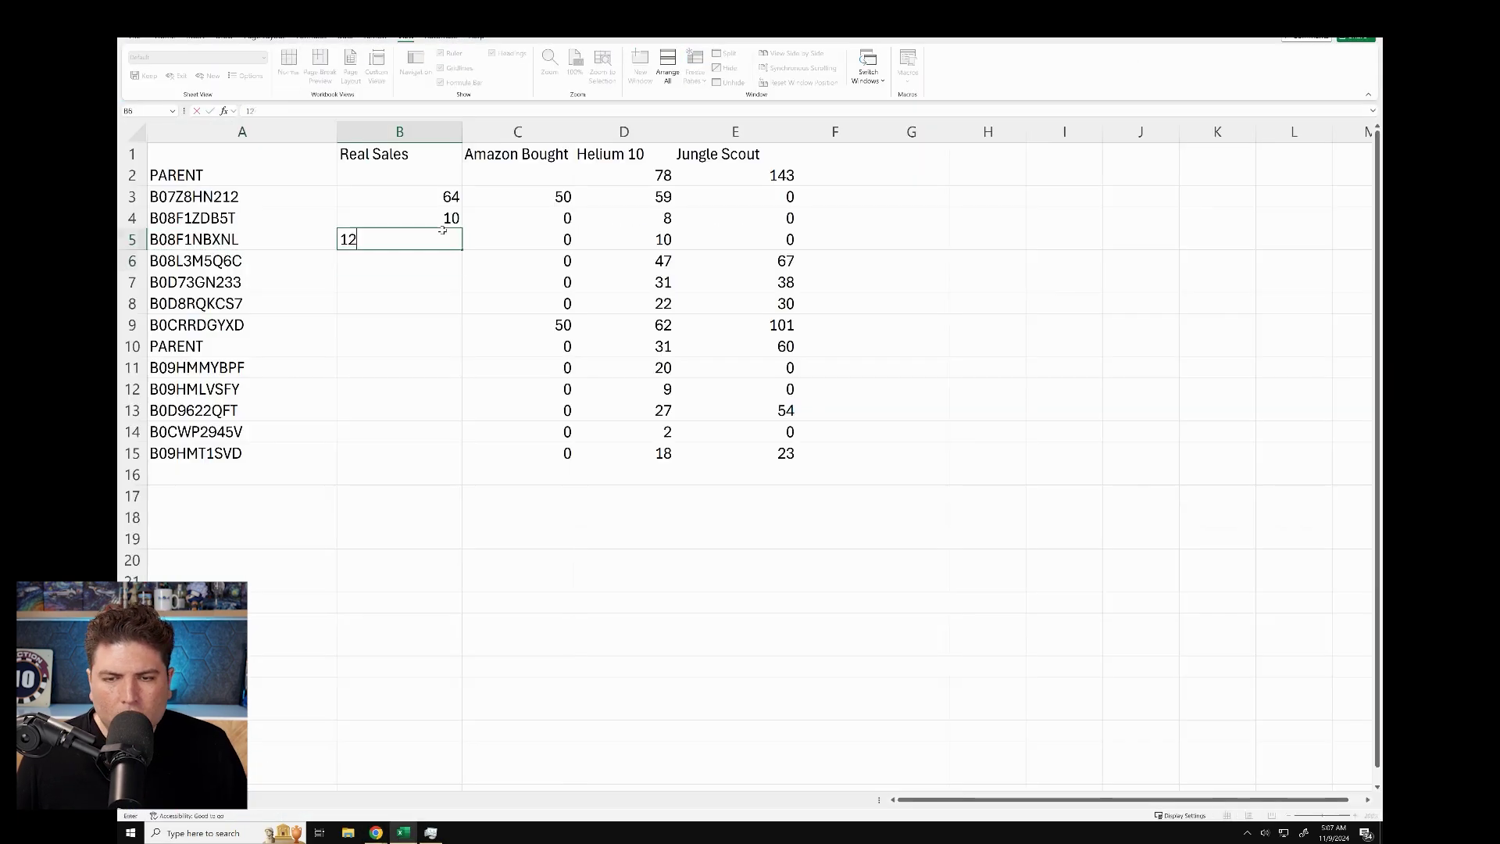
Step: Enter the real sales 49 in B6 and 43 in B7, copying the ASIN from A7 for the lookup
click(397, 261)
text(49)
click(270, 282)
key(ctrl+c)
click(397, 282)
text(43)
key(Return)
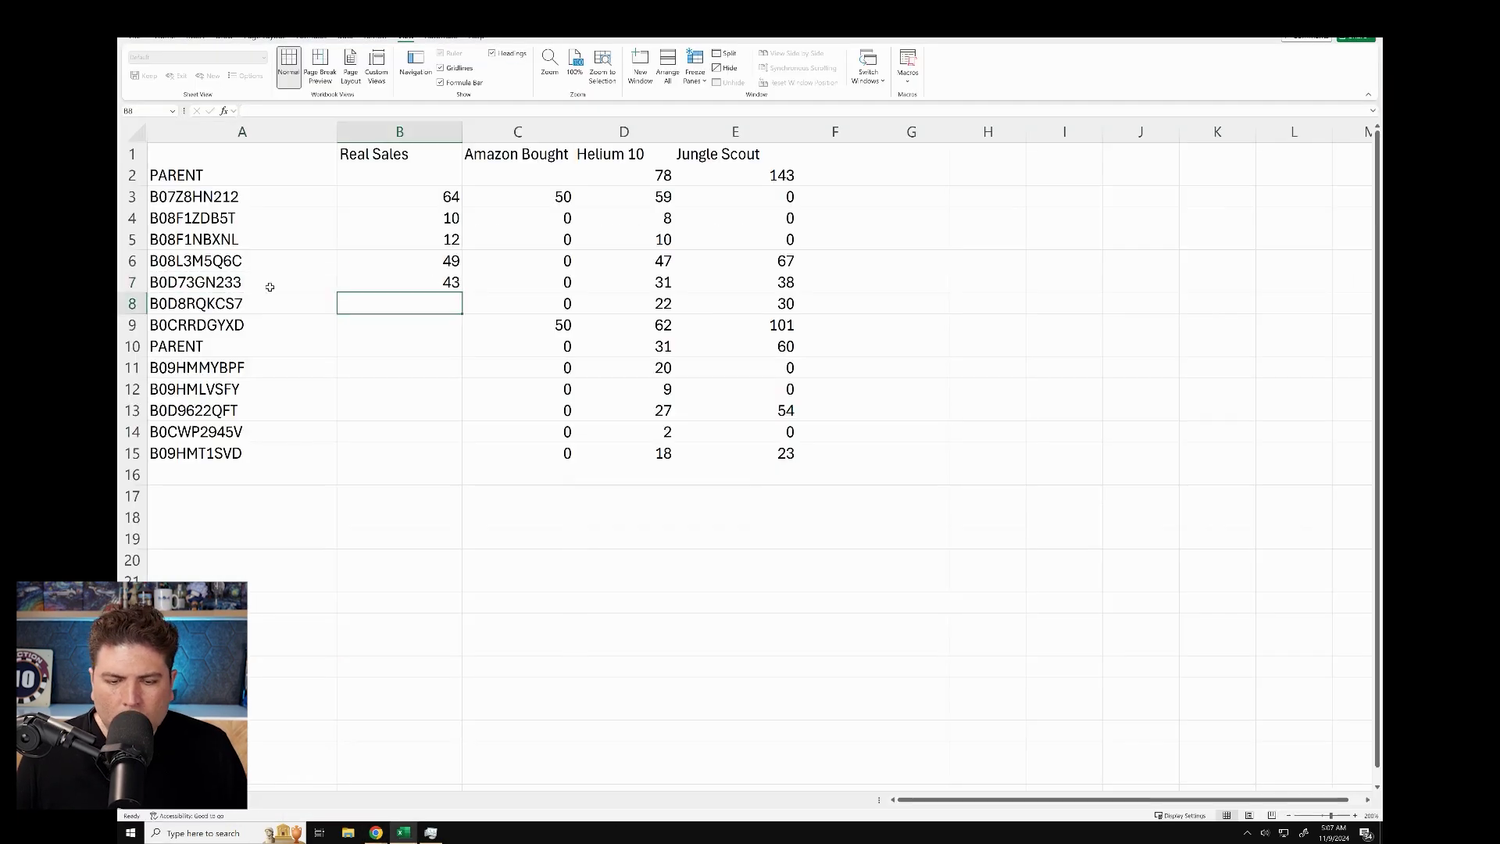
Step: Enter the real sales 25 in B8, 72 in B9 and 26 in B11
text(25)
key(Return)
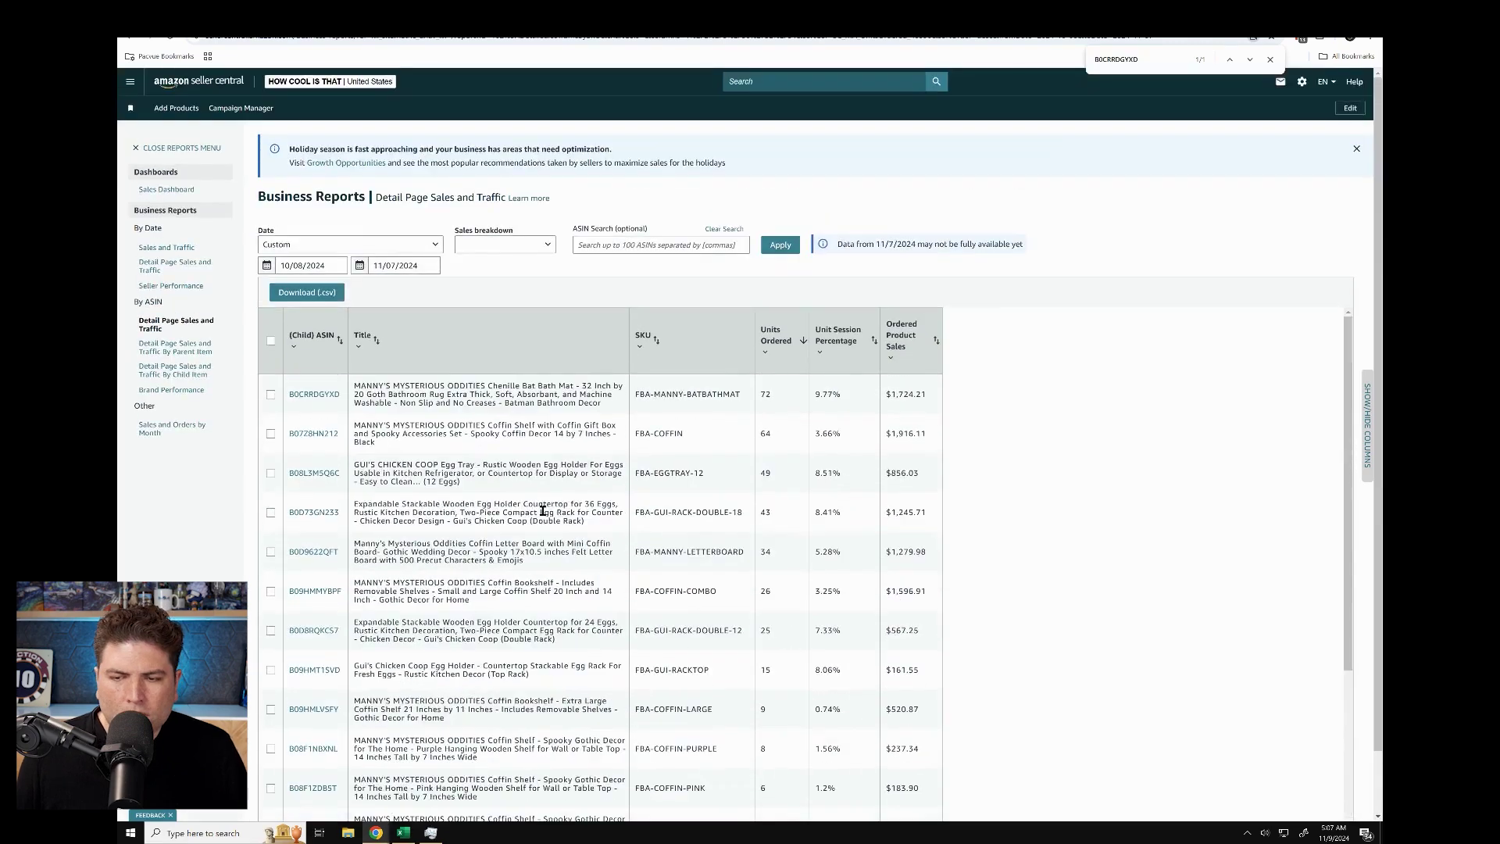
text(72)
key(Return)
click(397, 367)
text(26)
Step: Copy the ASIN from A12 and enter 9 as its real sales in B12
click(232, 392)
key(ctrl+c)
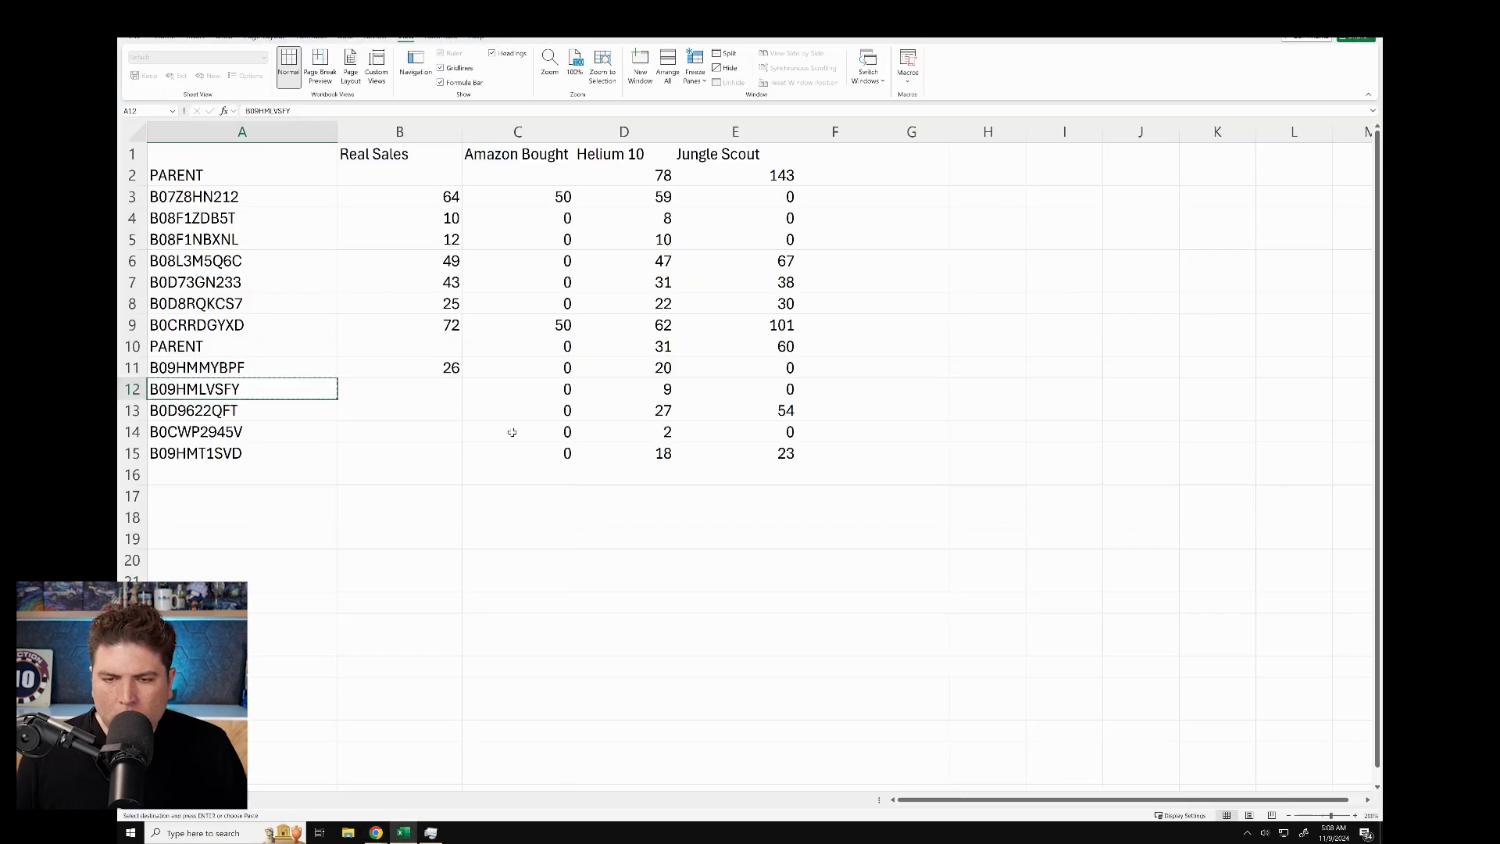
click(397, 389)
text(9)
Step: Enter the parent real sales totals, 35 in B10 and 86 in B2
drag(397, 367, 466, 401)
click(397, 346)
text(35)
click(429, 178)
text(8)
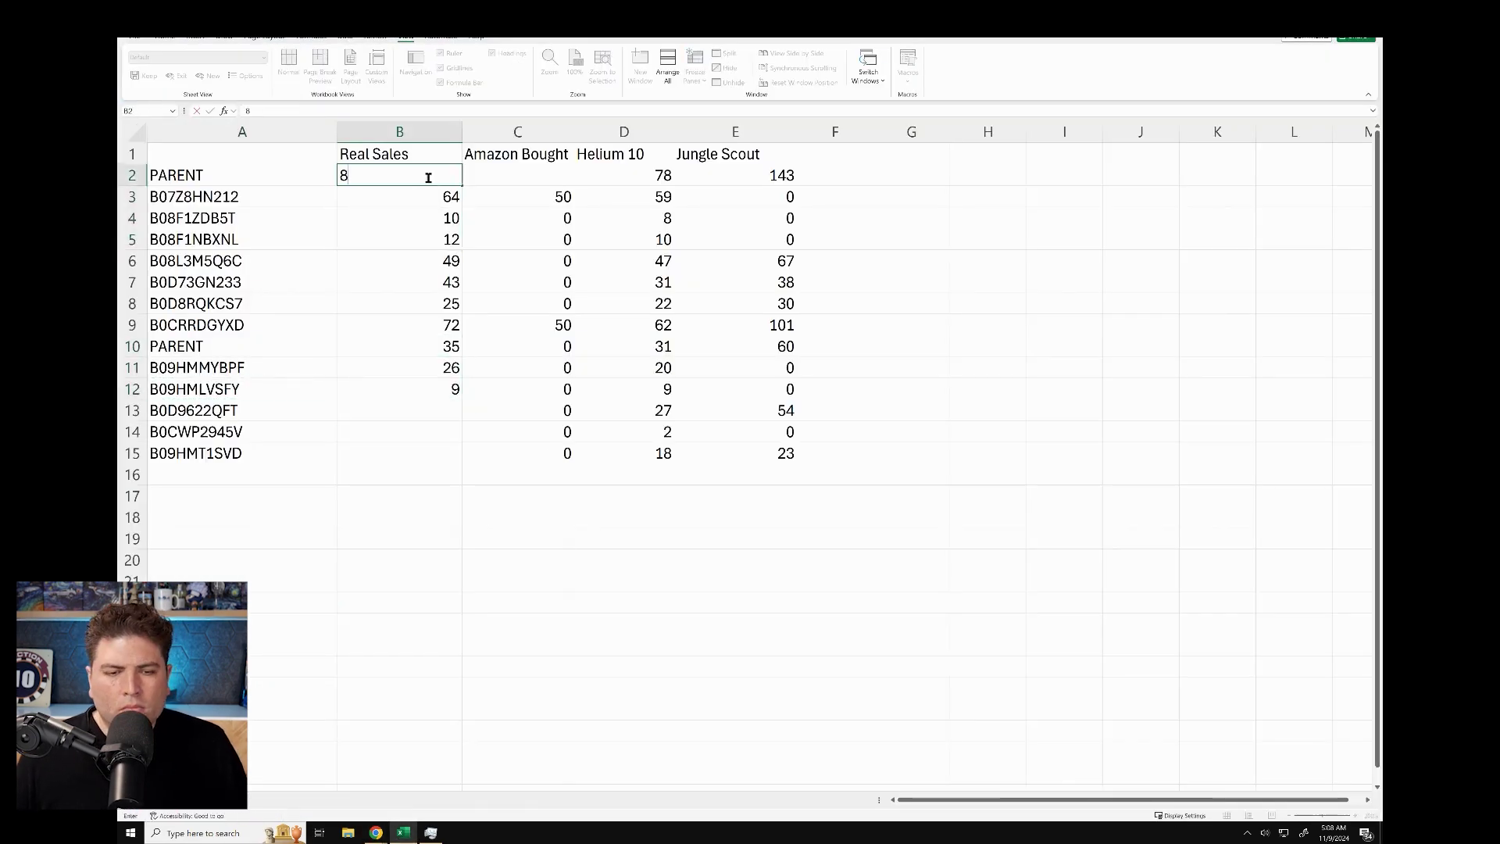
text(6)
Step: Enter the real sales 34, 3 and 16 in B13 through B15
click(397, 411)
text(34)
double_click(444, 434)
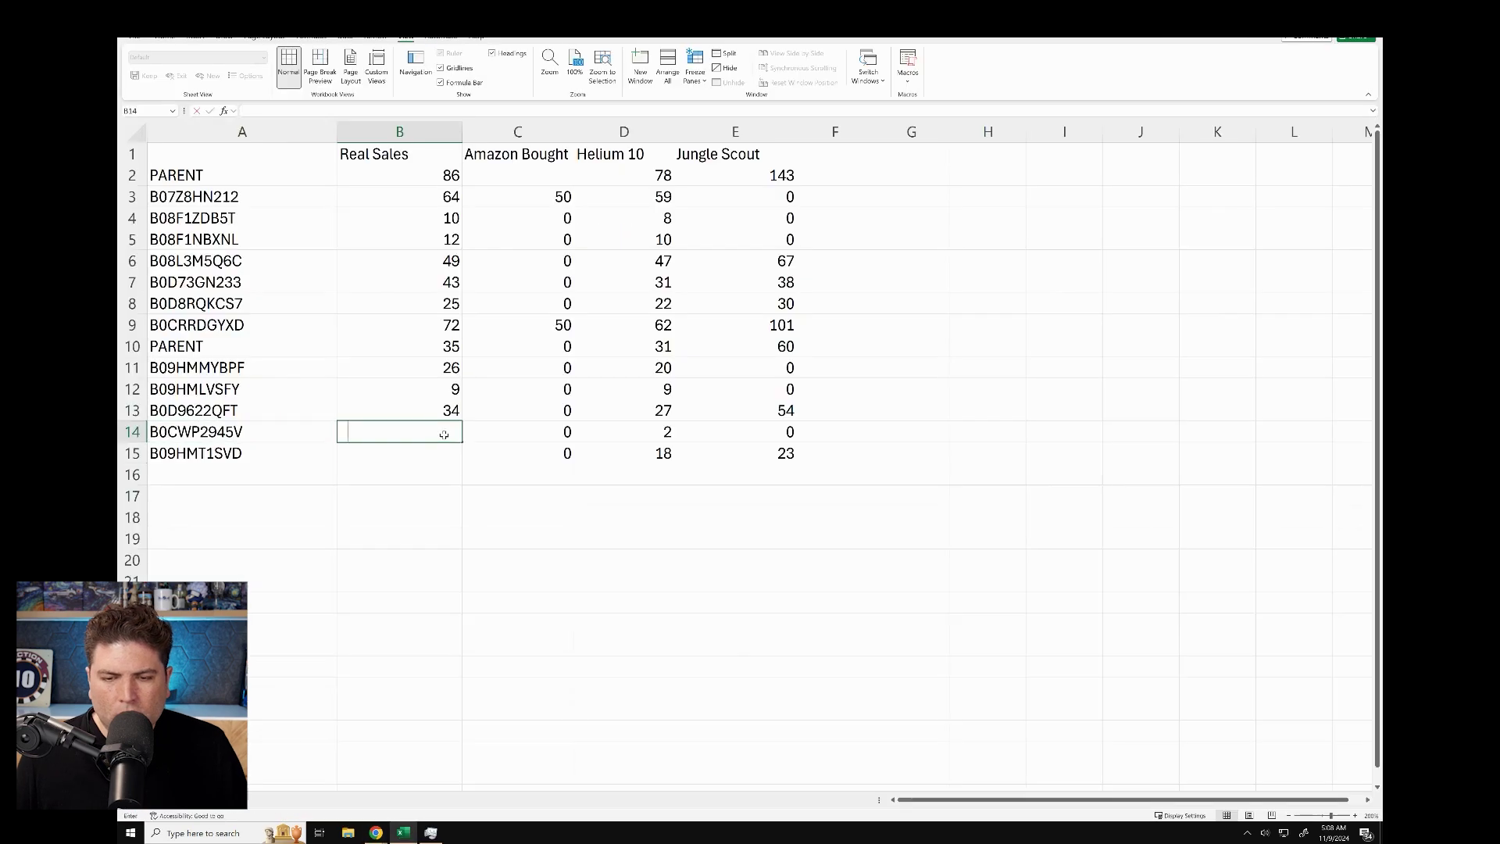
text(3)
key(Return)
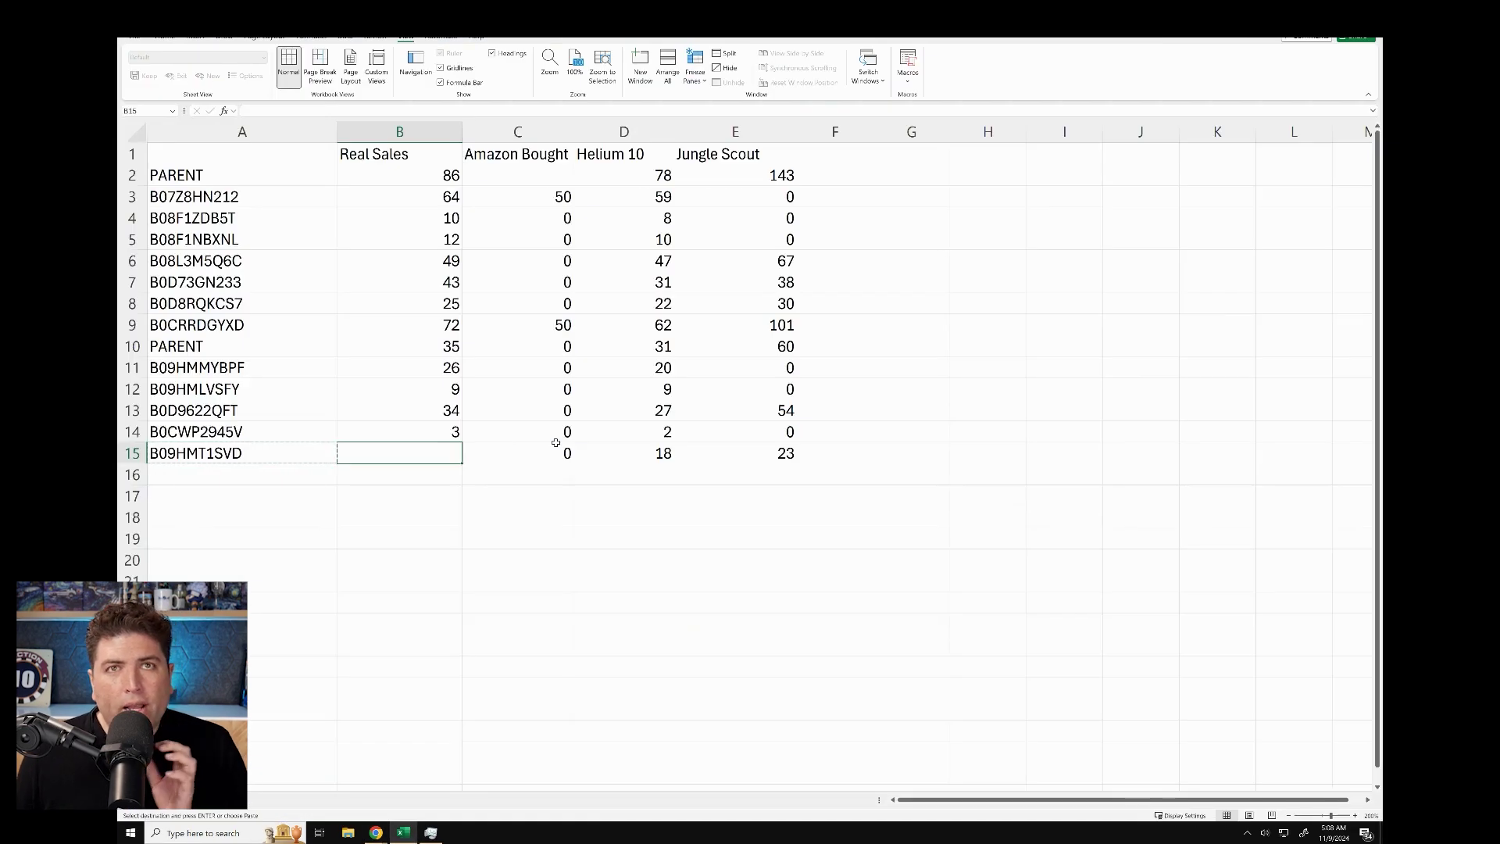
text(16)
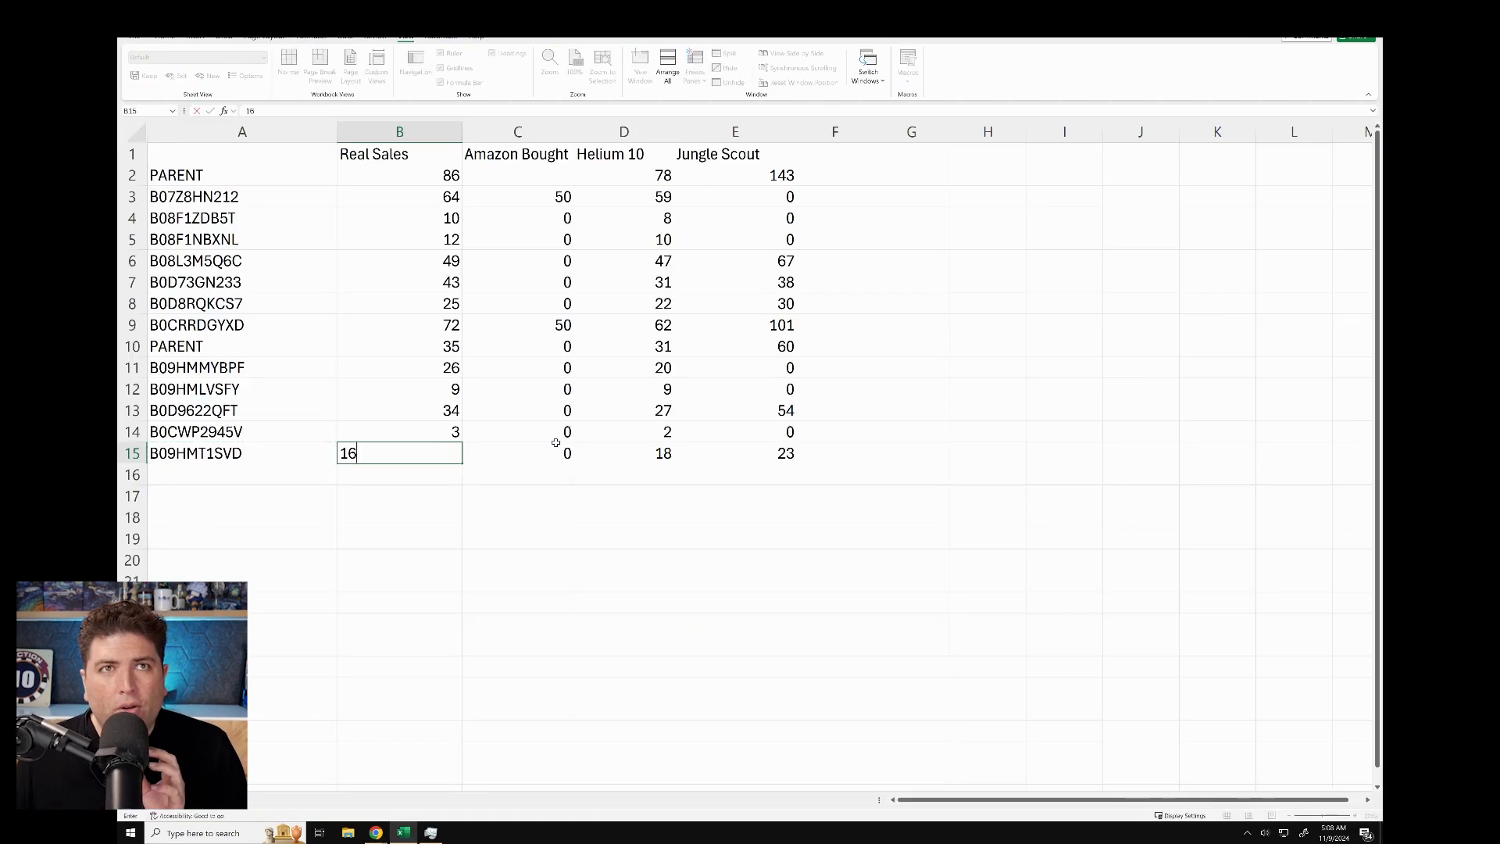
key(Return)
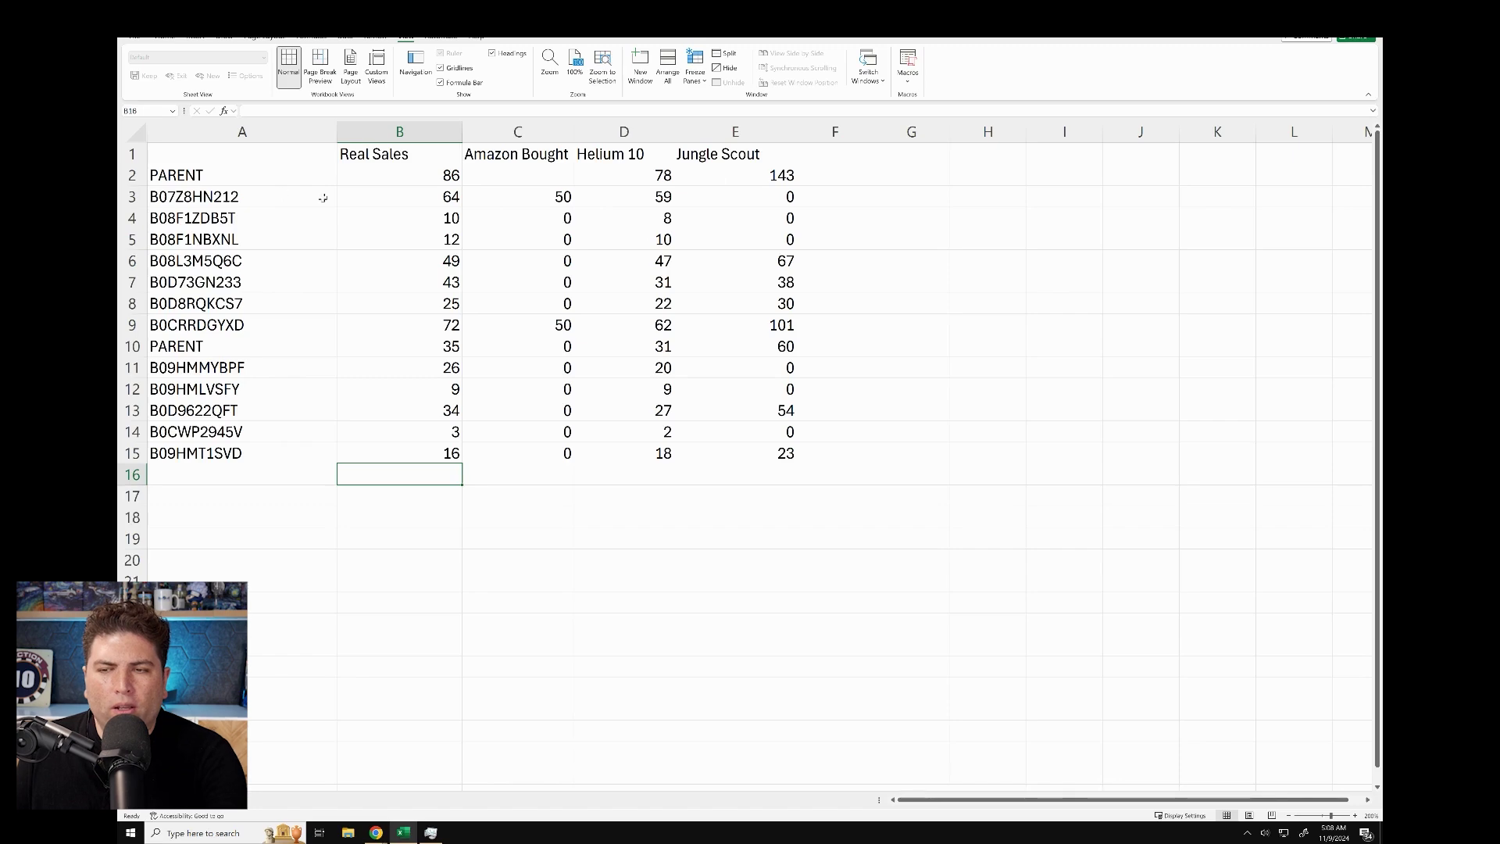
Step: Enter 50 as the Amazon Bought figure for the first parent row in C2
scroll(335, 203, up, 3)
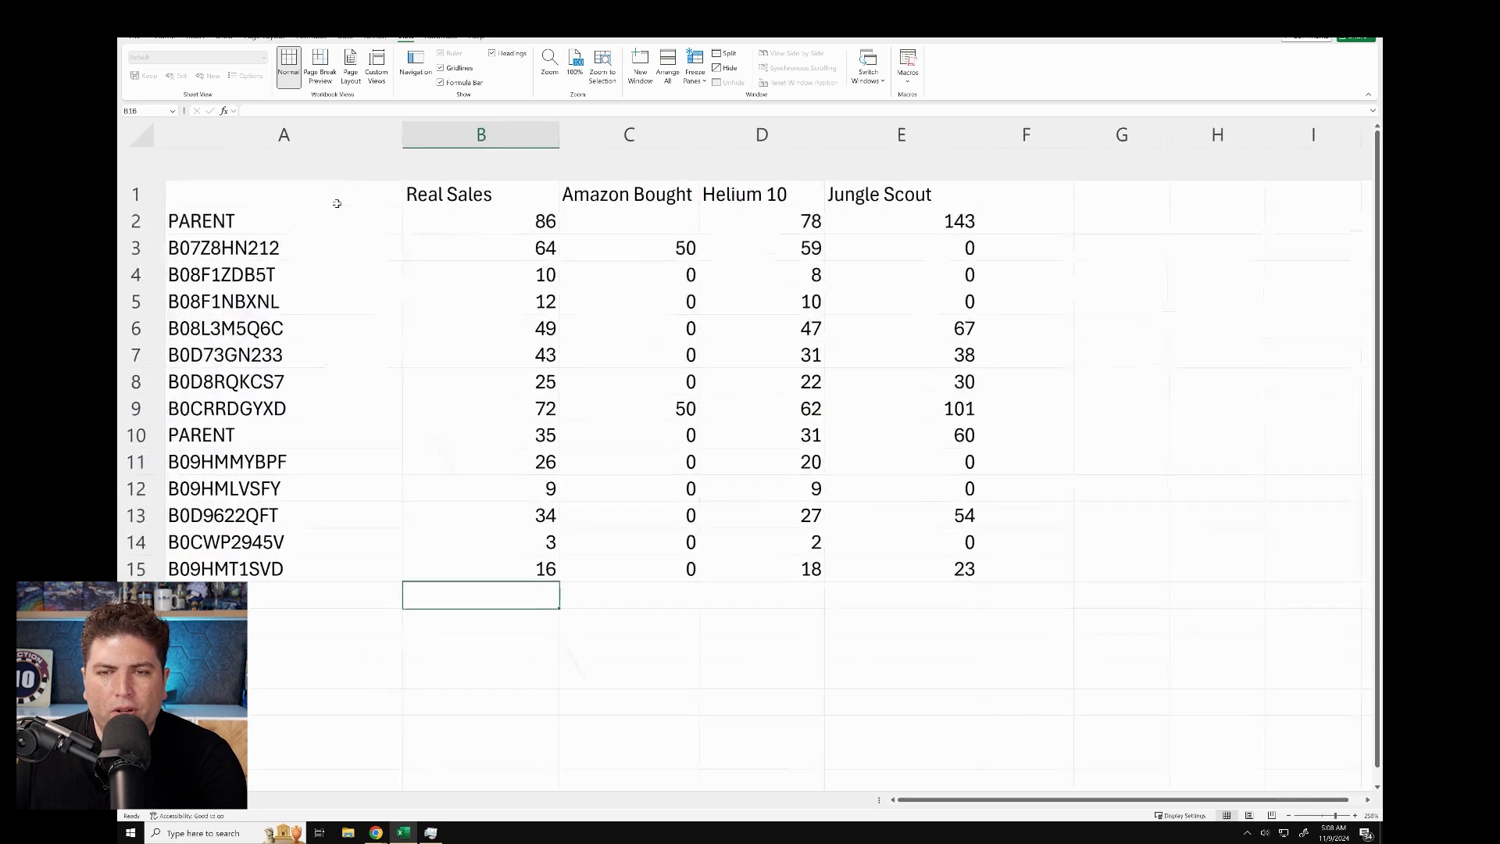
scroll(336, 203, down, 4)
scroll(336, 203, up, 3)
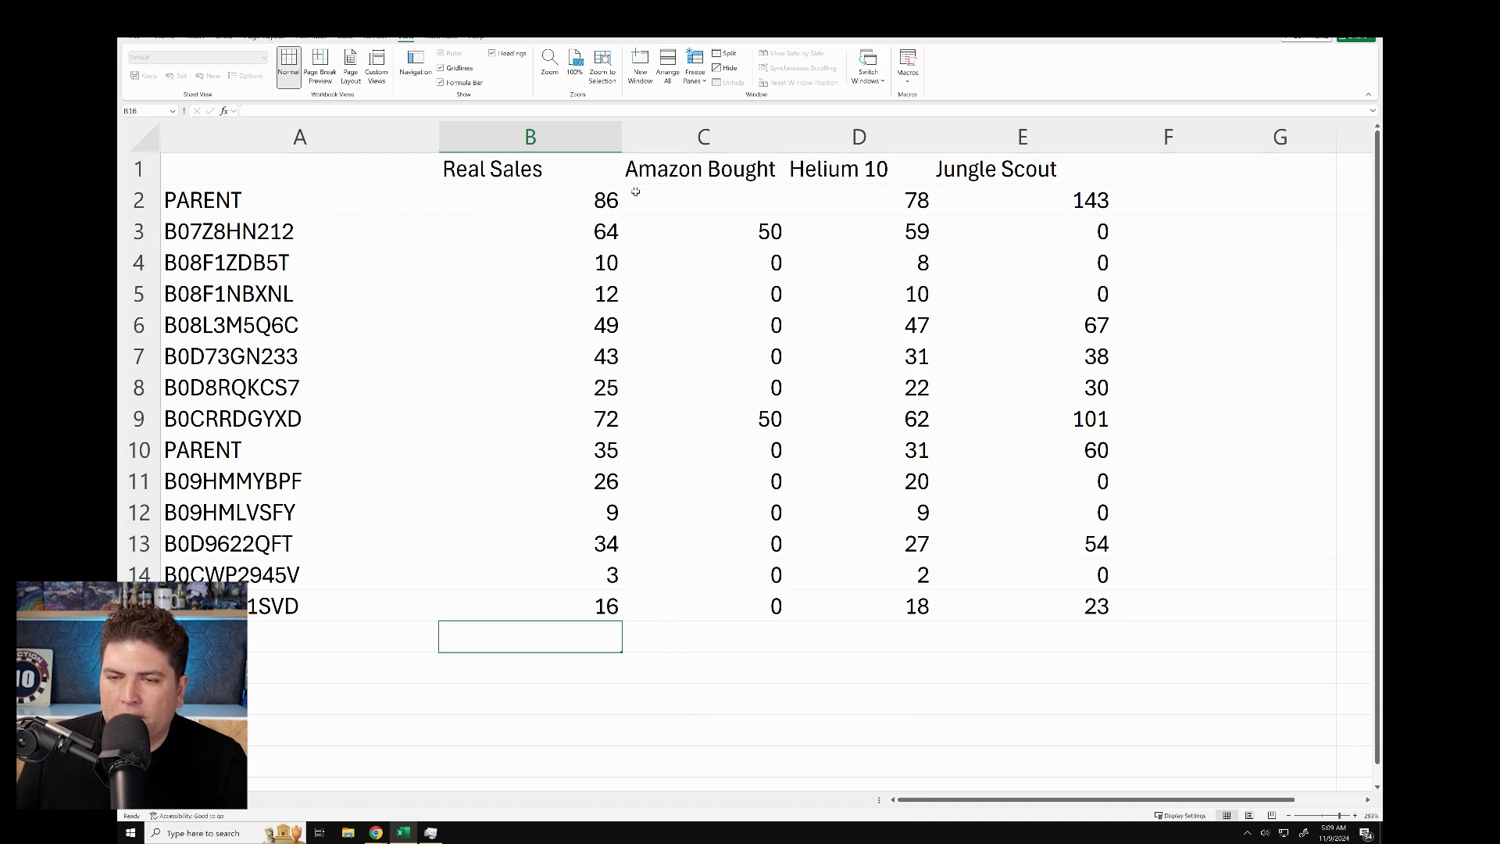
click(668, 193)
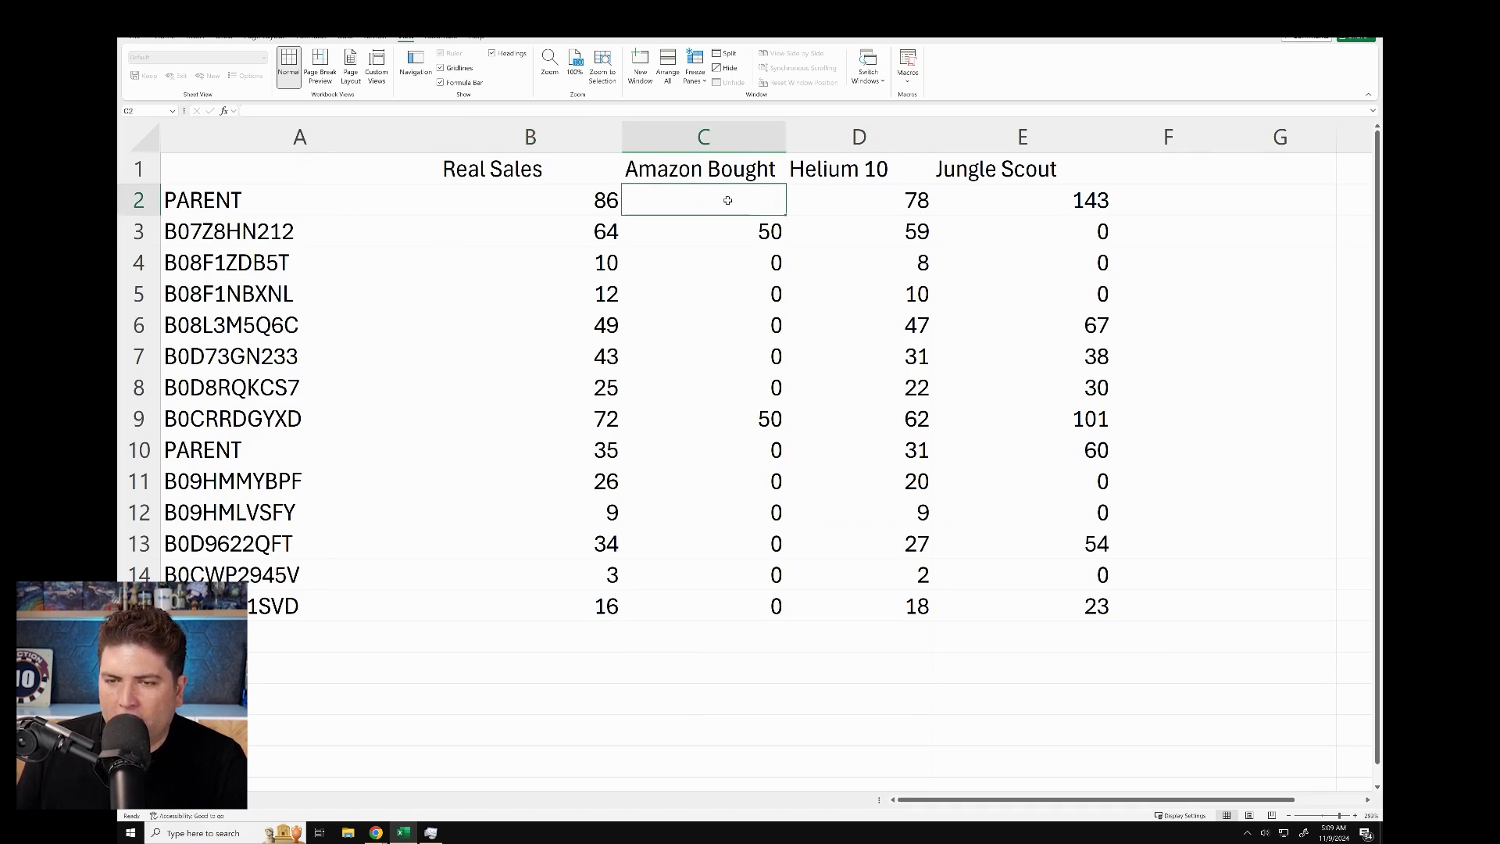
text(50)
key(Return)
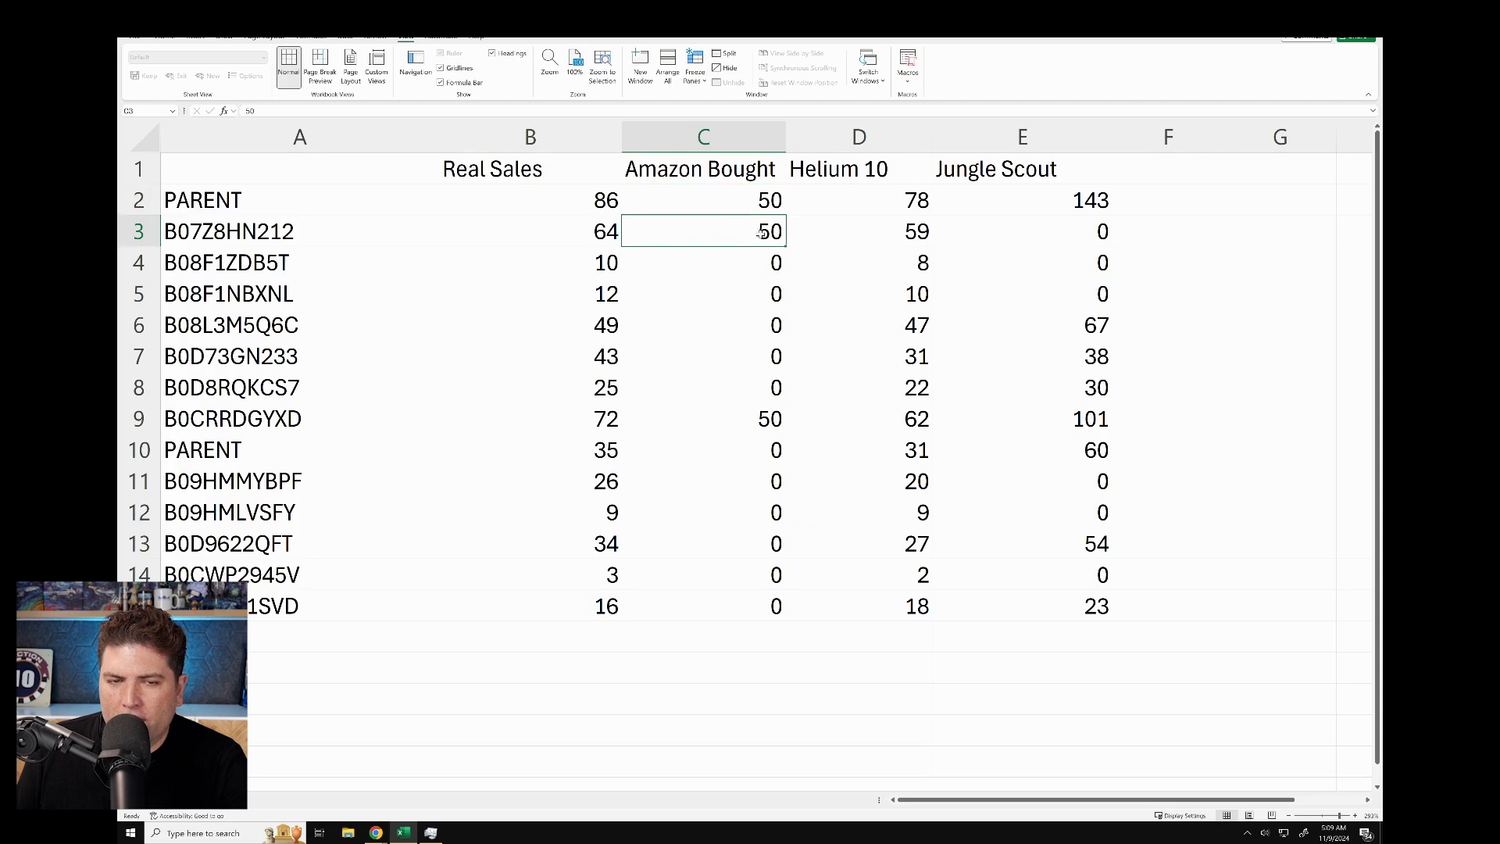
Step: Compare real sales with the Amazon, Helium 10 and Jungle Scout figures for the first parent and its variations in rows 2 to 5
drag(325, 259, 1056, 200)
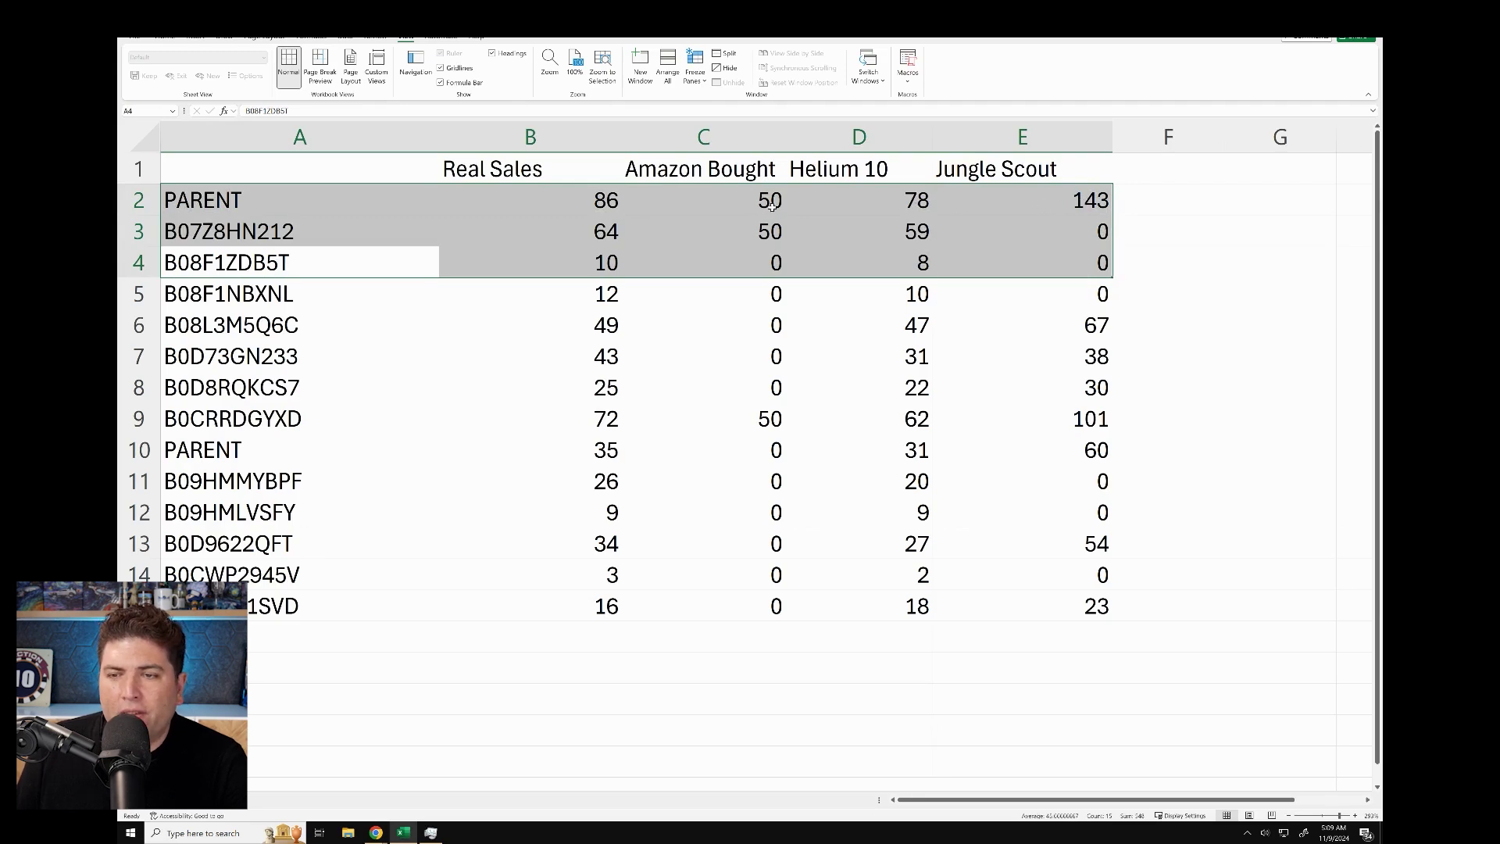
click(574, 201)
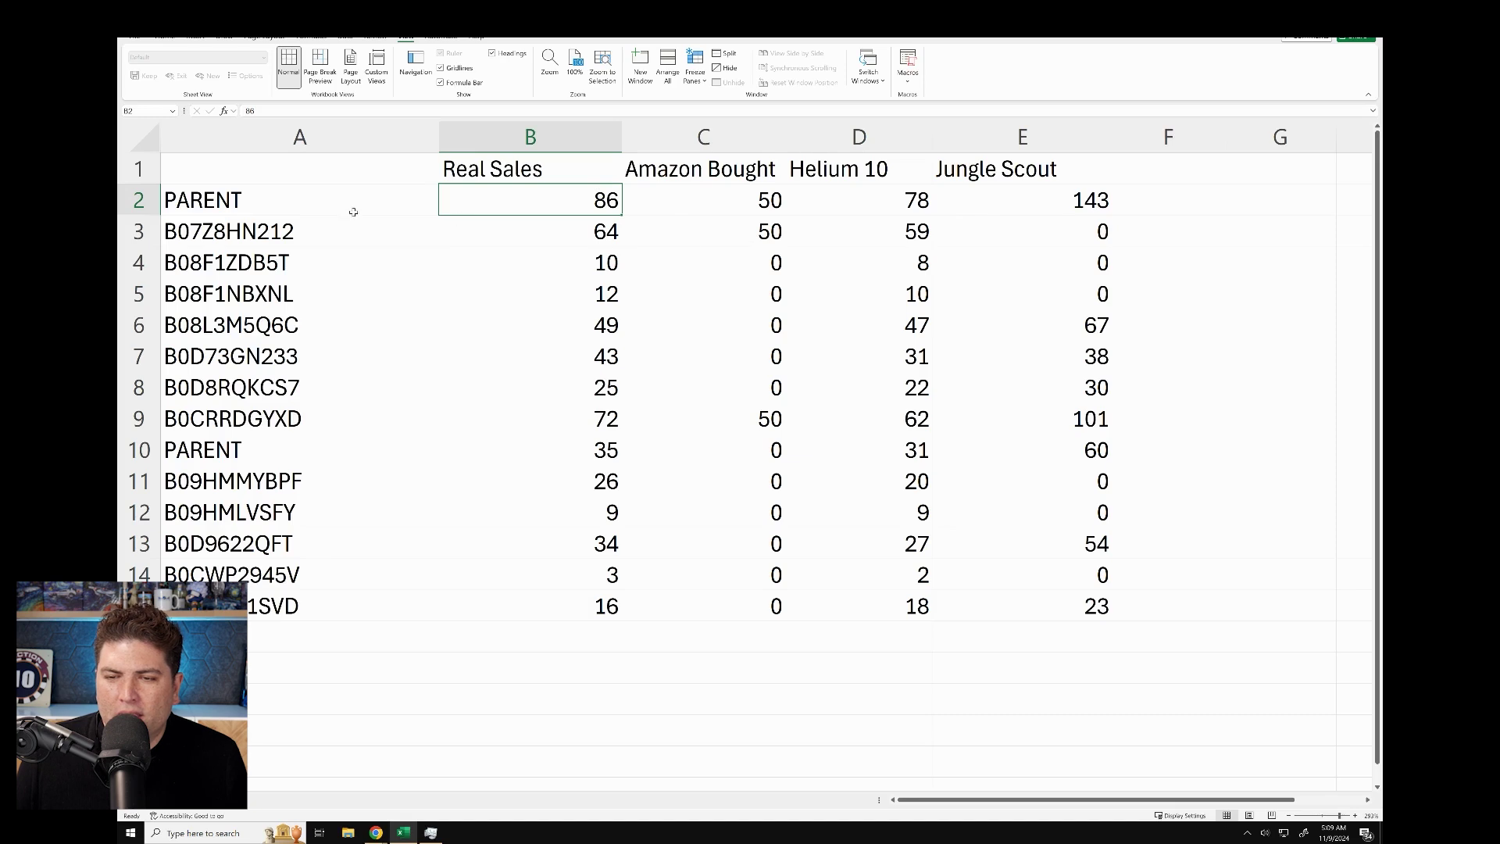
drag(227, 234, 730, 262)
click(735, 234)
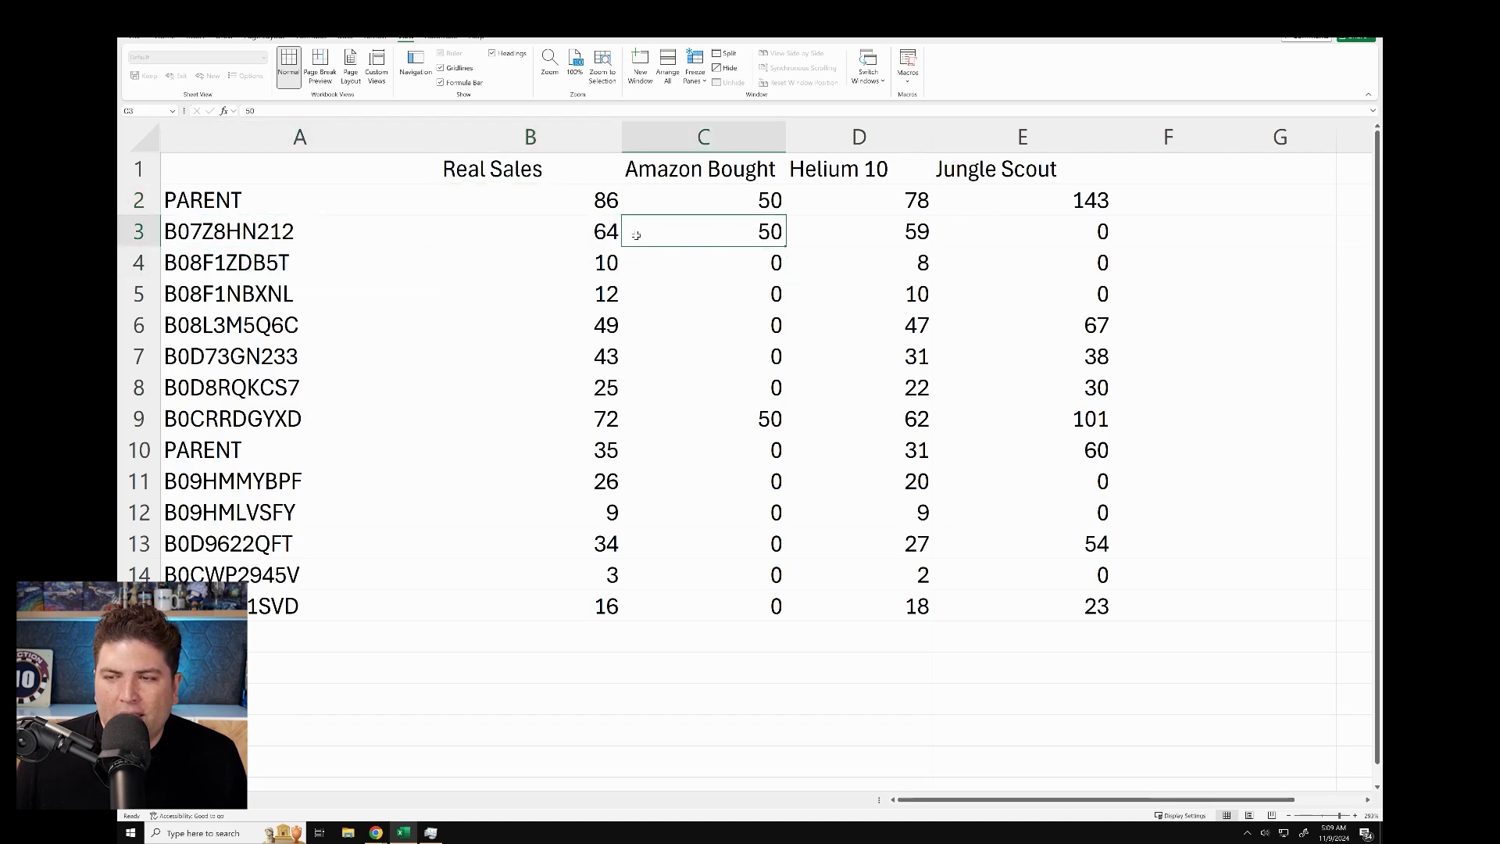
click(597, 233)
click(905, 241)
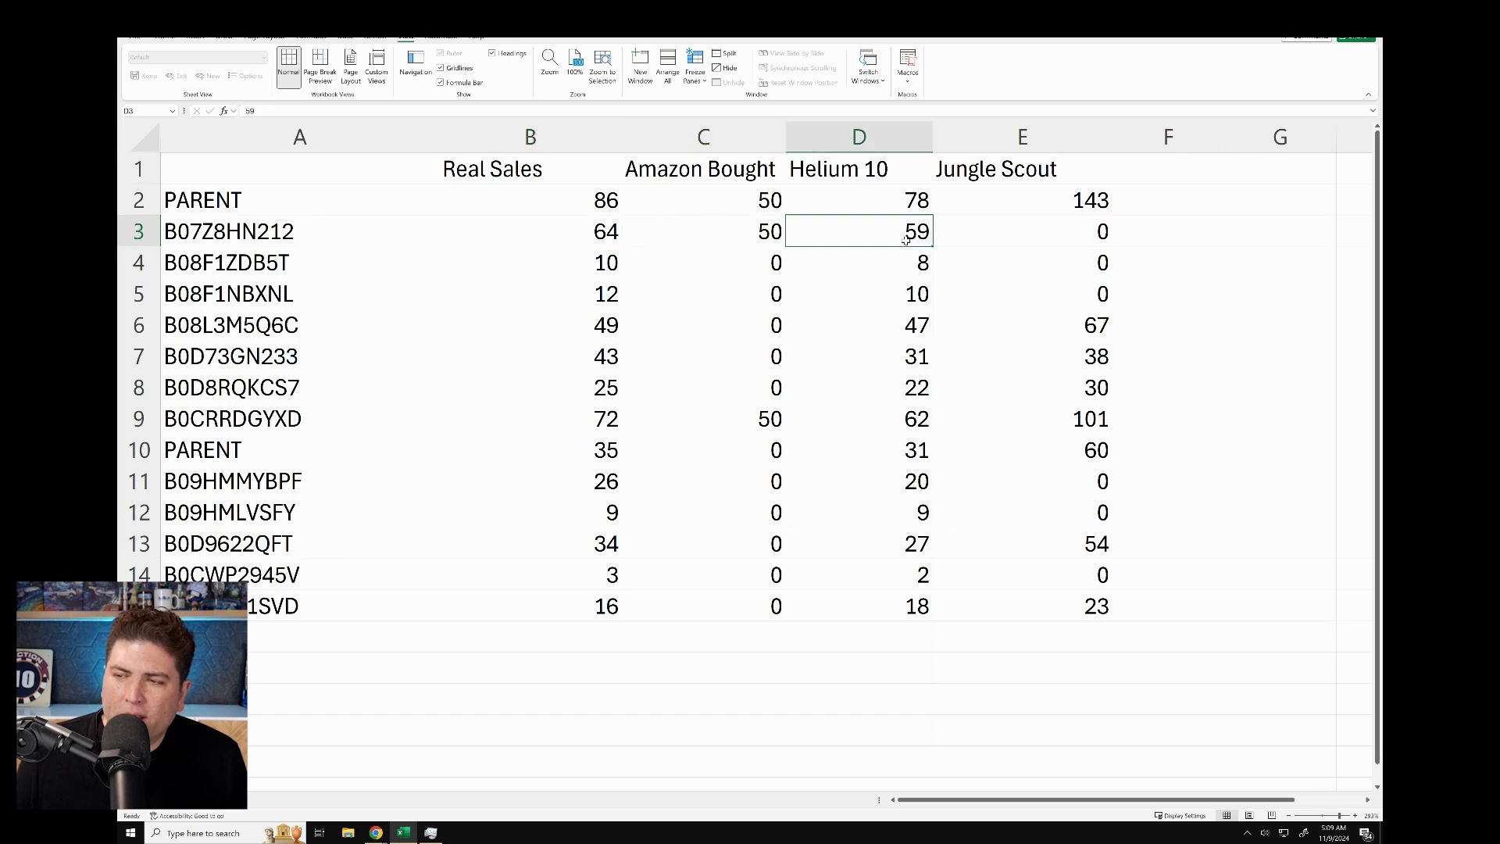
click(1037, 231)
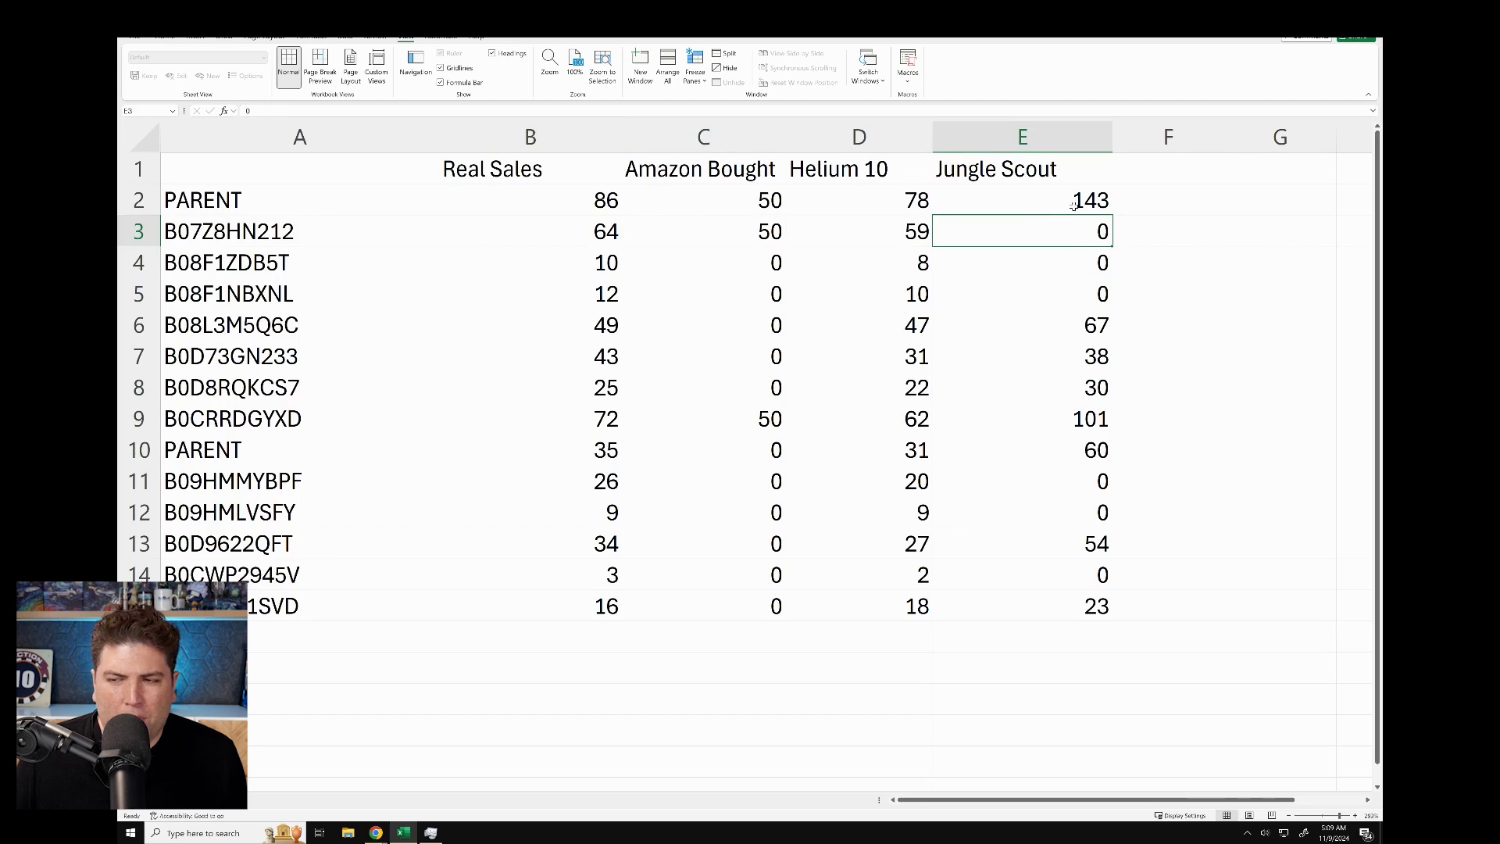
drag(1063, 236, 1058, 285)
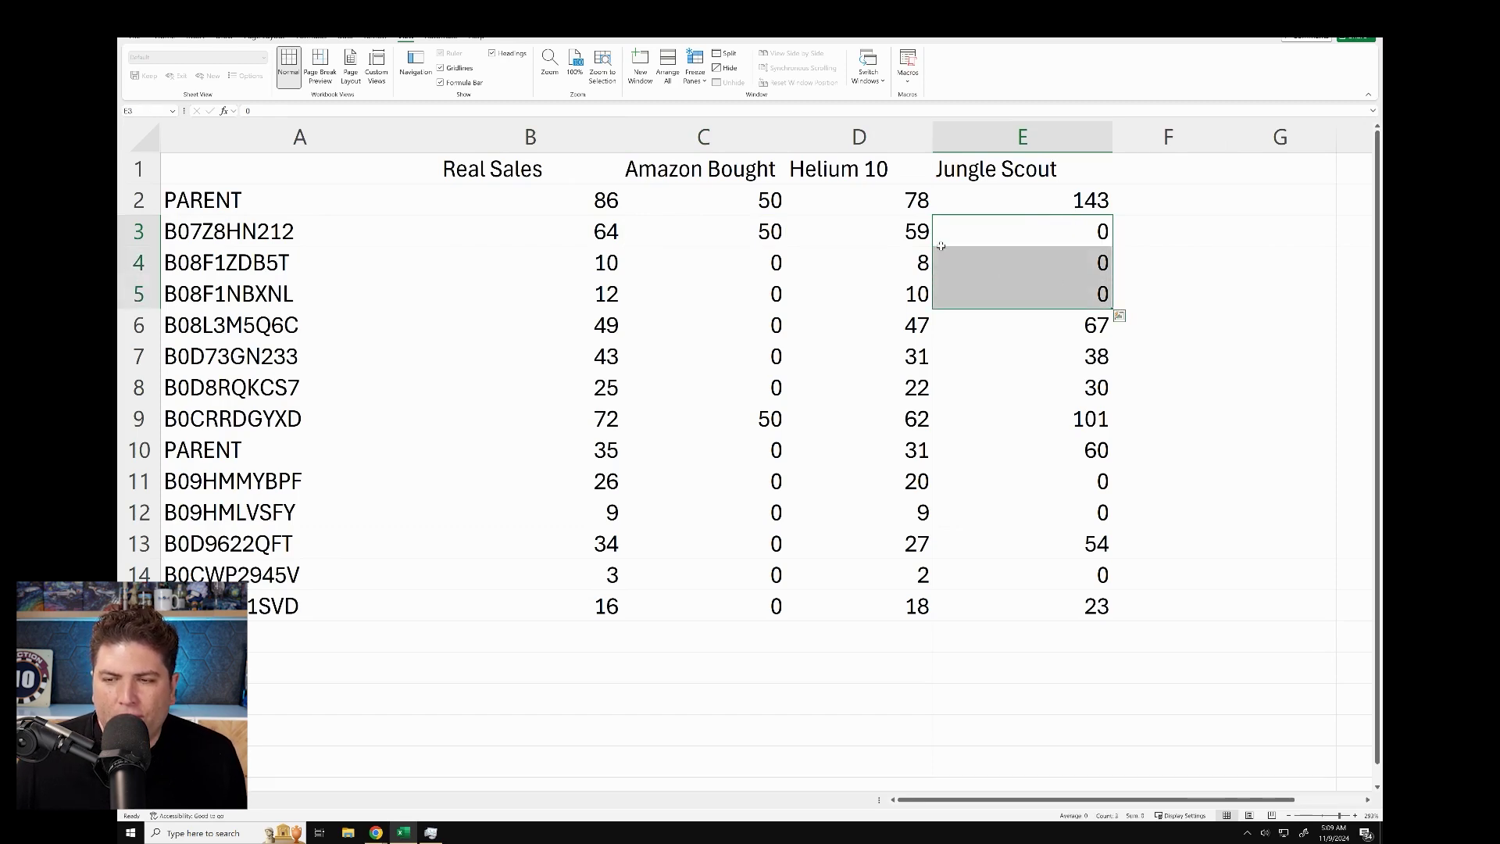
click(907, 261)
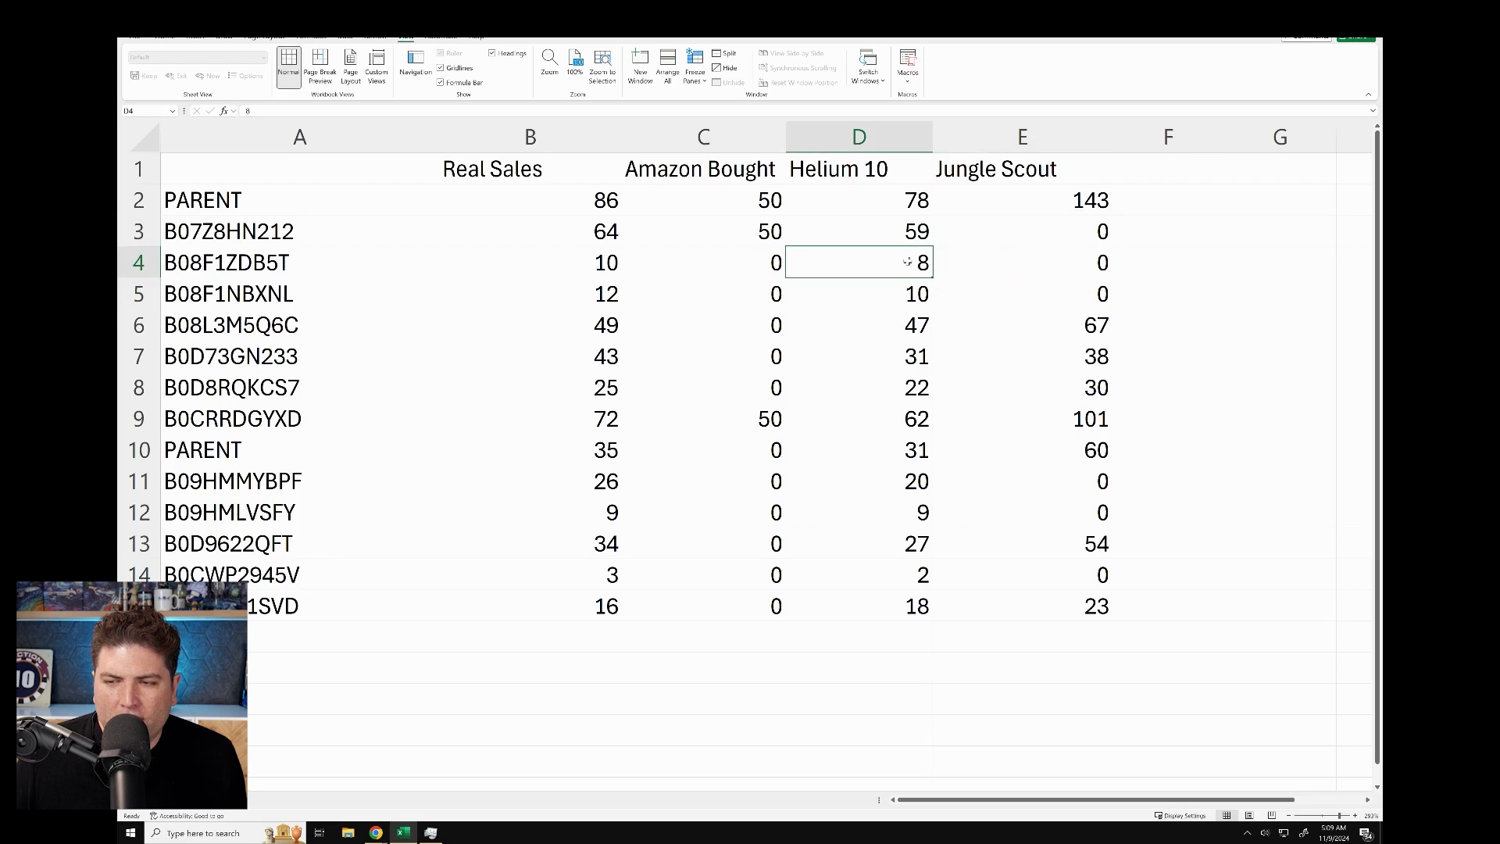
click(609, 265)
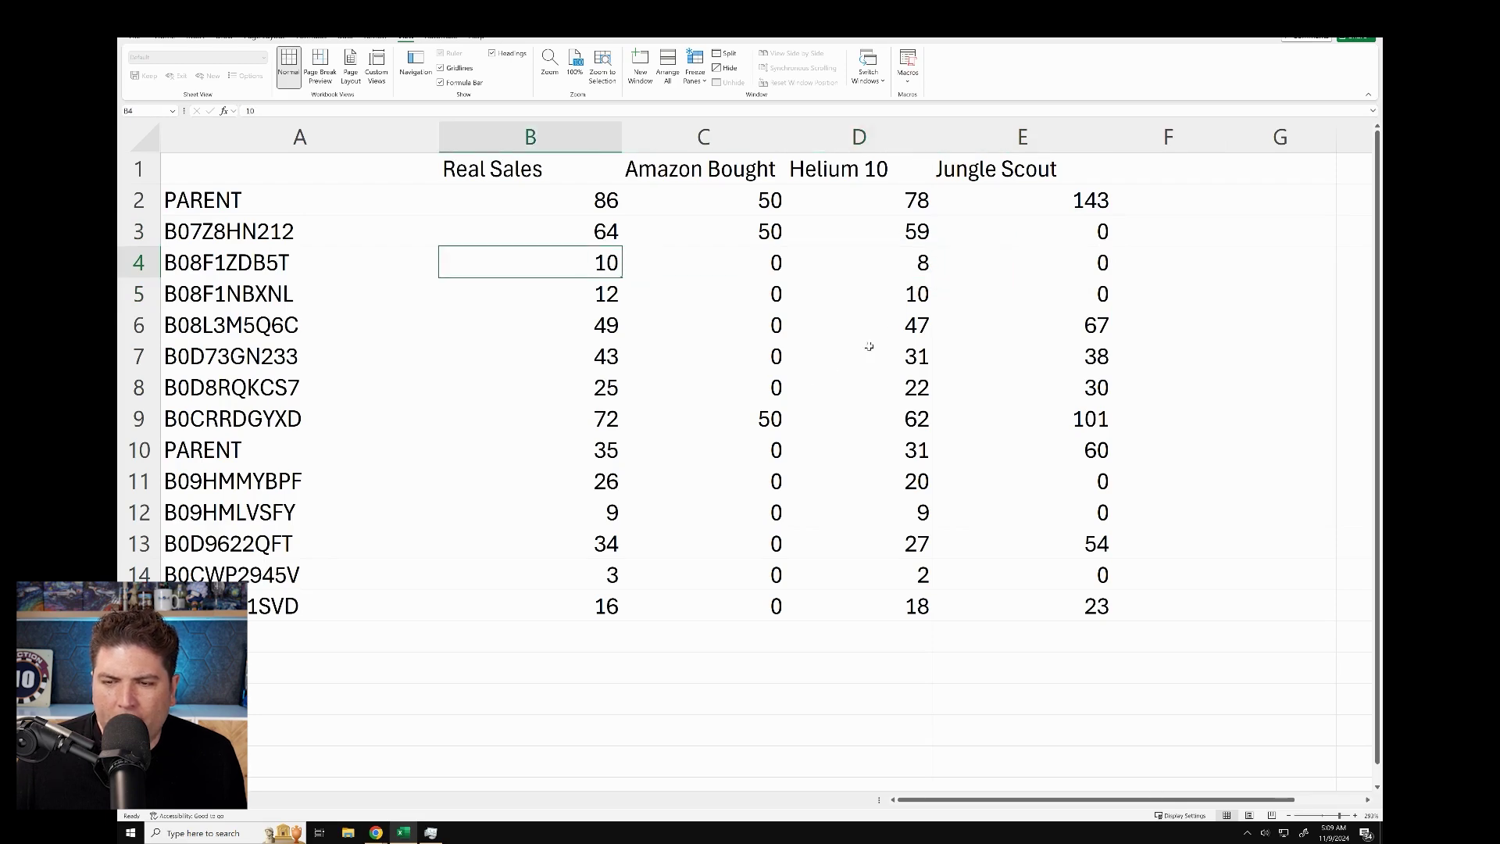
click(915, 297)
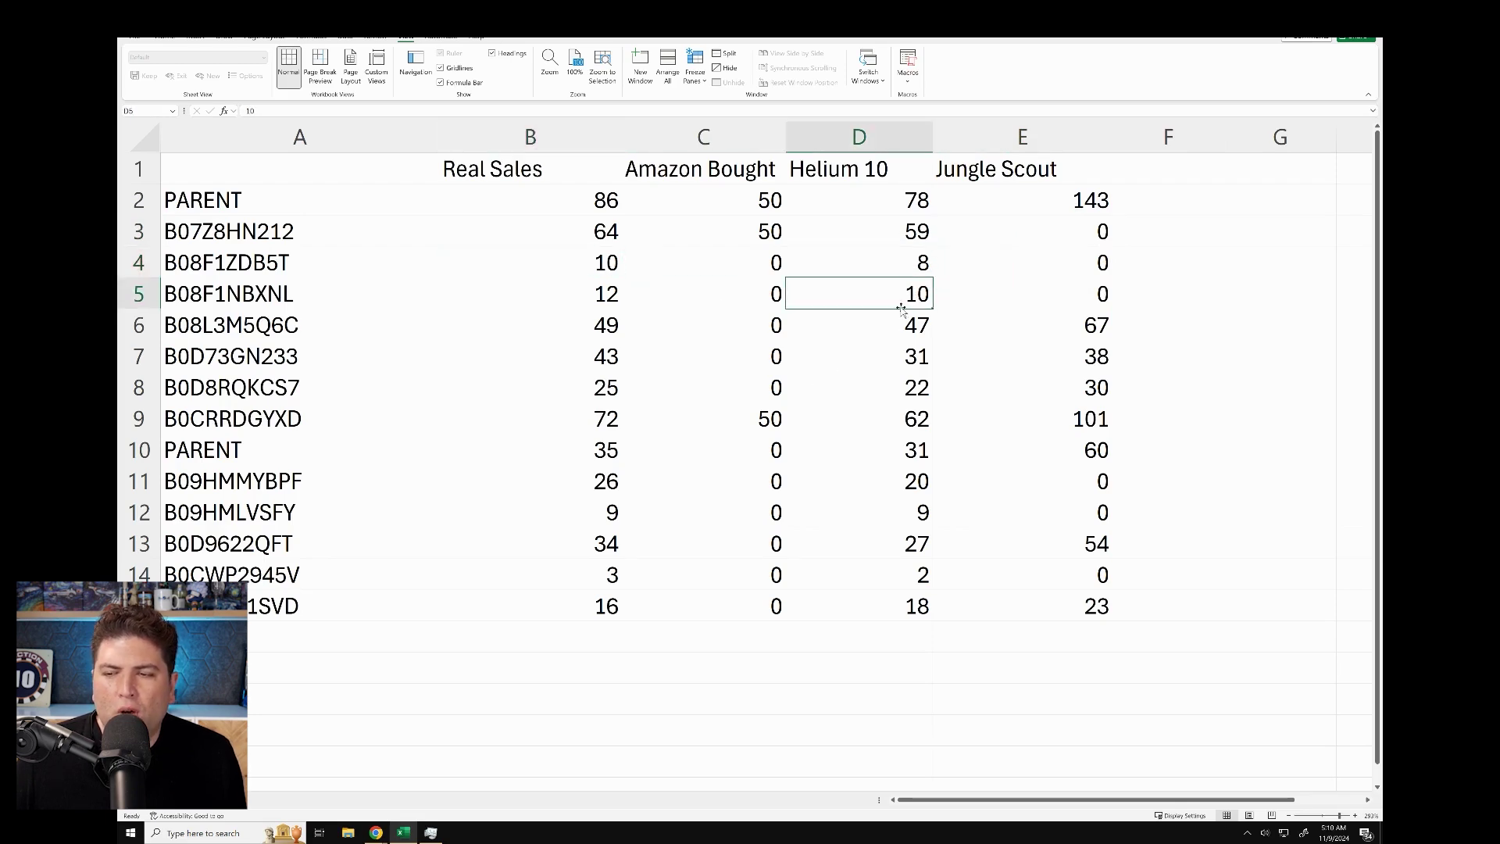
click(613, 301)
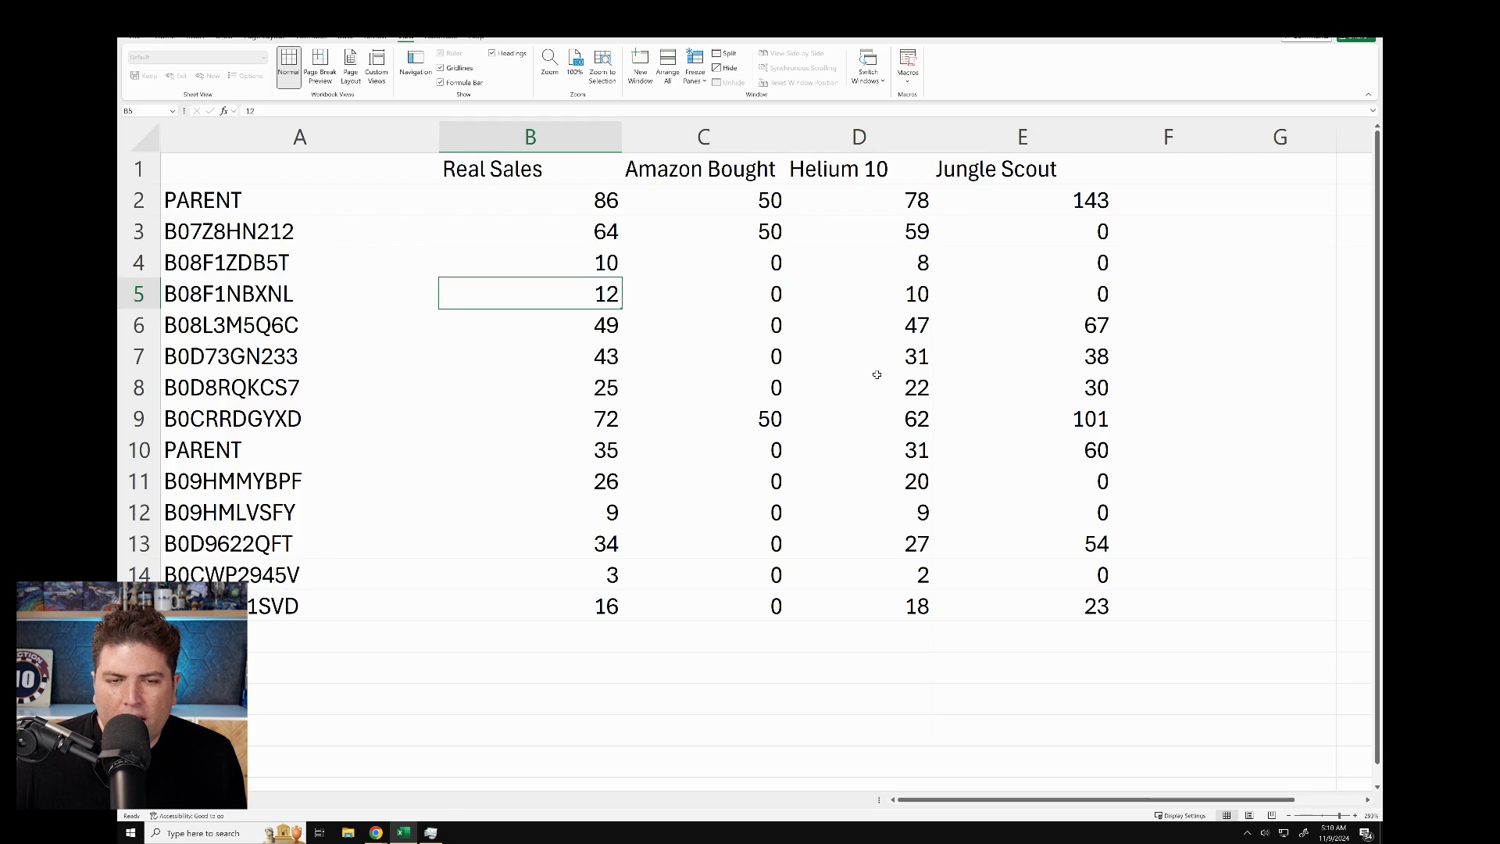
Step: Compare the real sales in rows 6 to 8 with the Helium 10 and Jungle Scout estimates, product by product
click(336, 326)
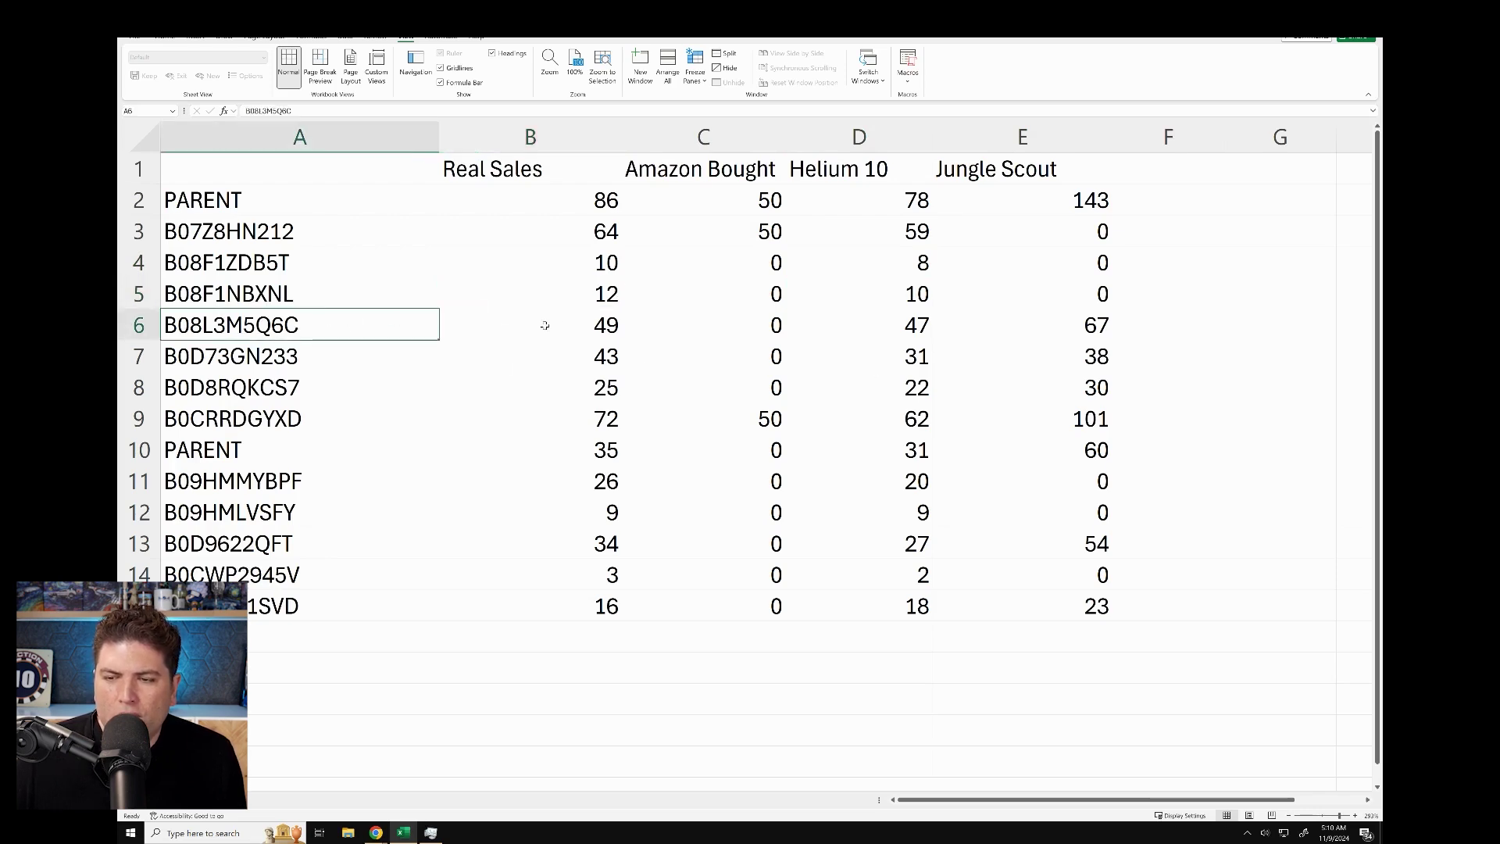
click(592, 326)
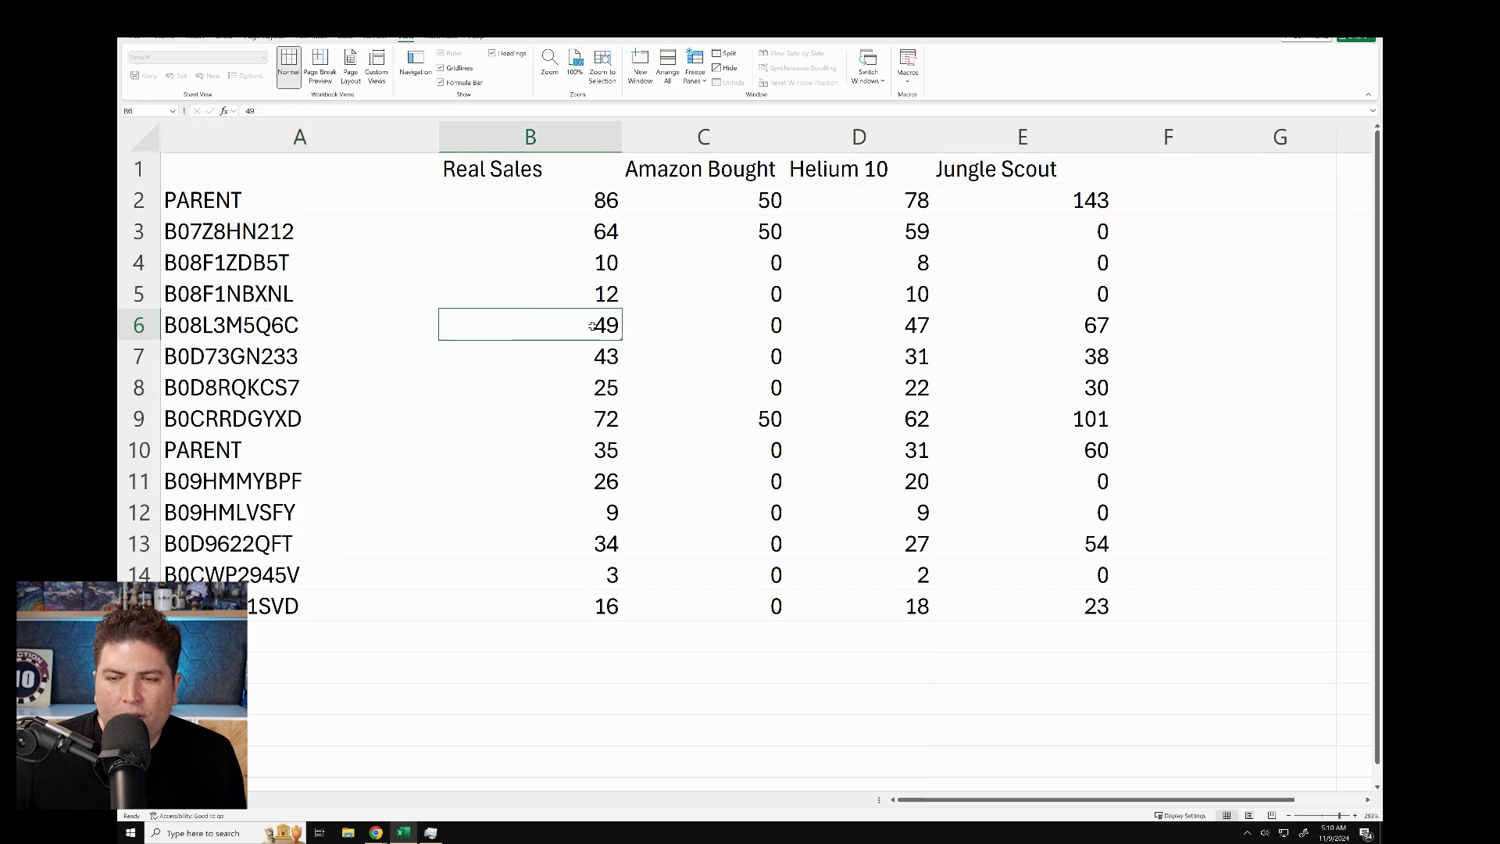
click(902, 325)
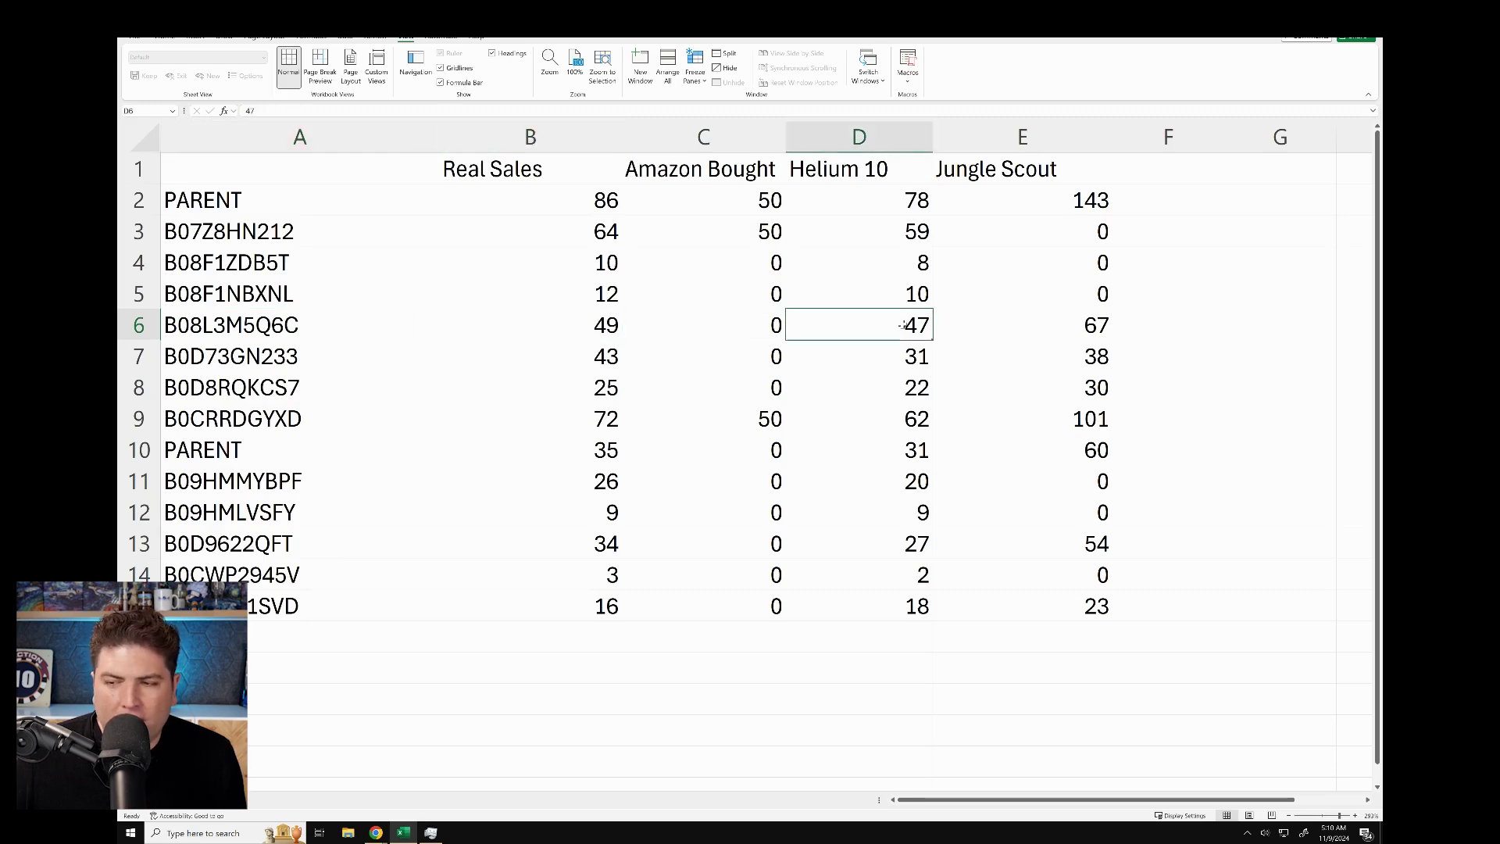
click(1055, 325)
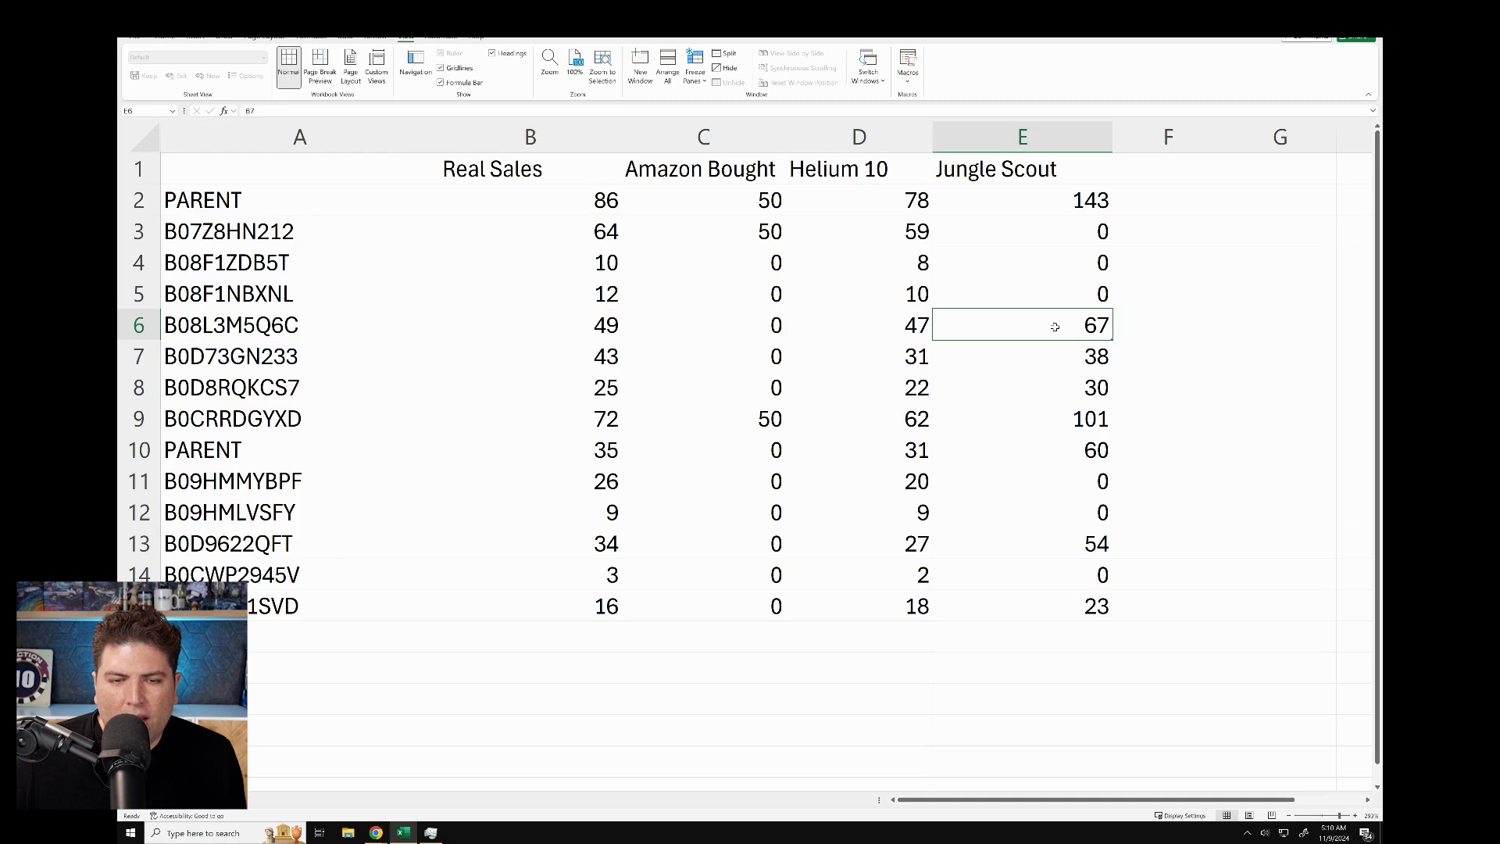
click(362, 359)
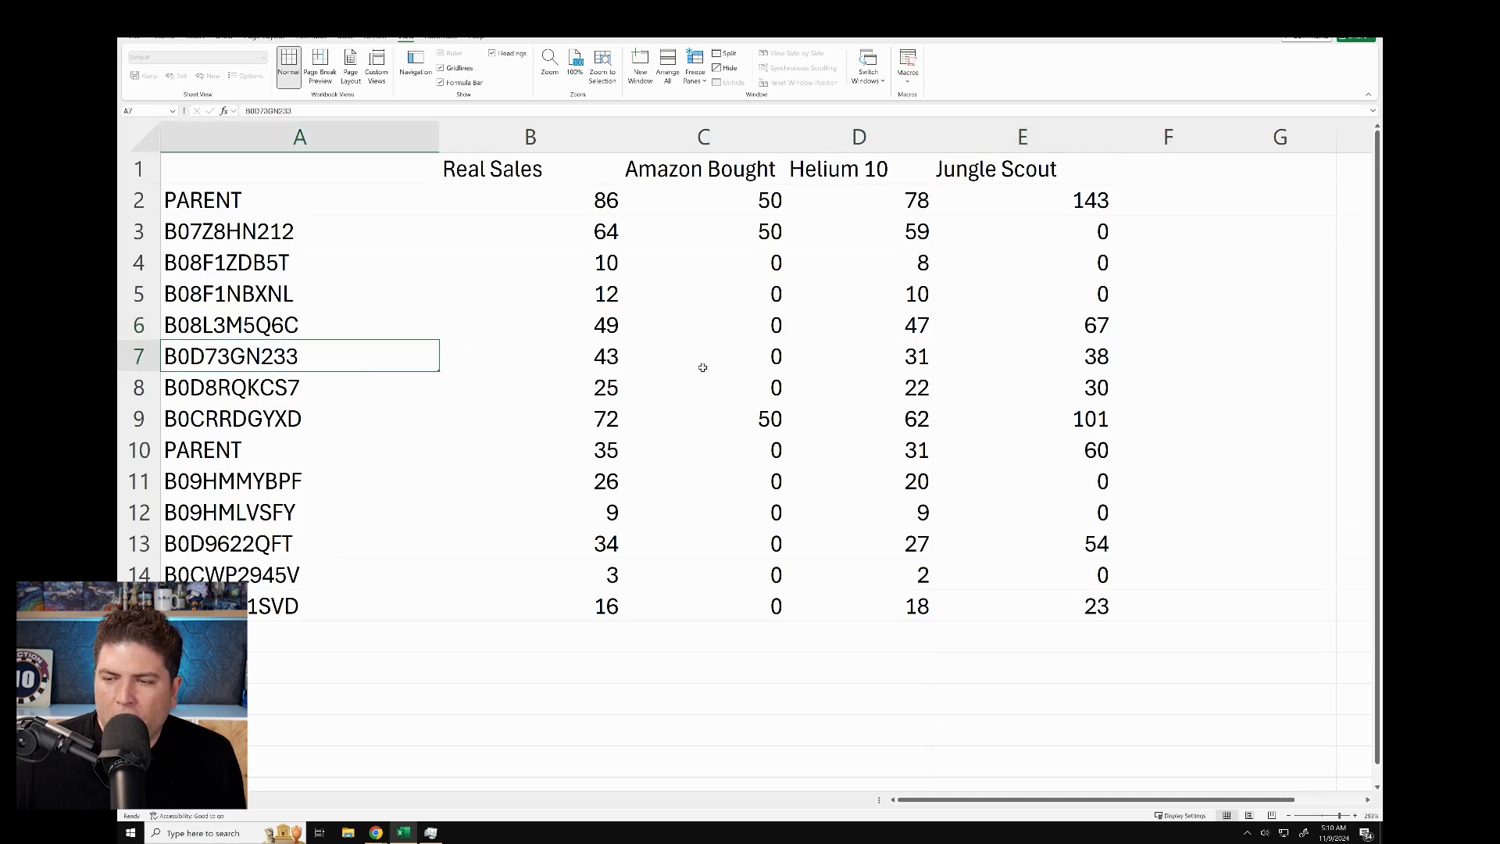
click(917, 357)
click(1005, 354)
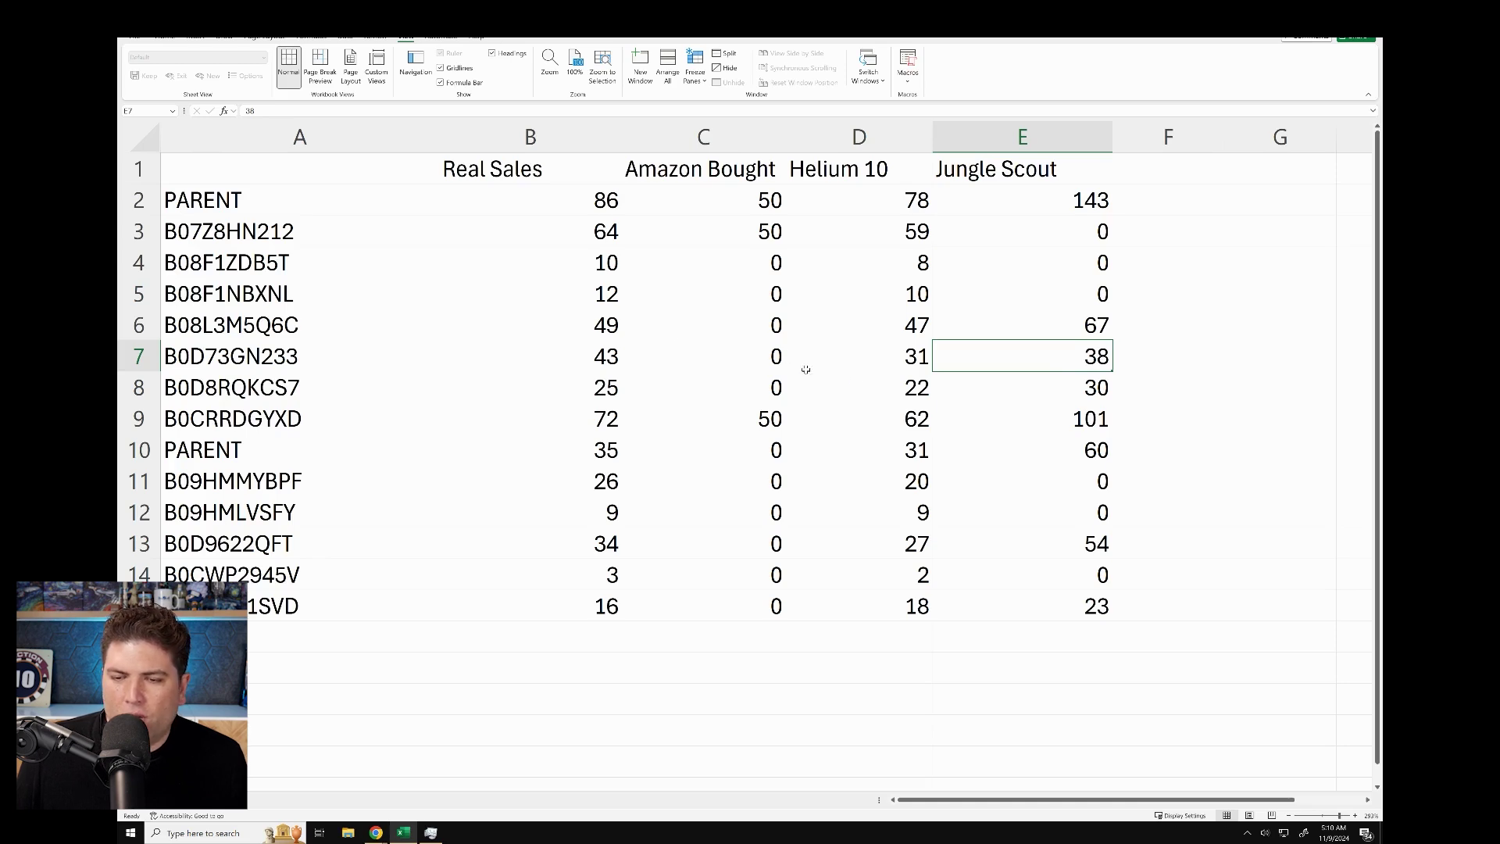
click(274, 389)
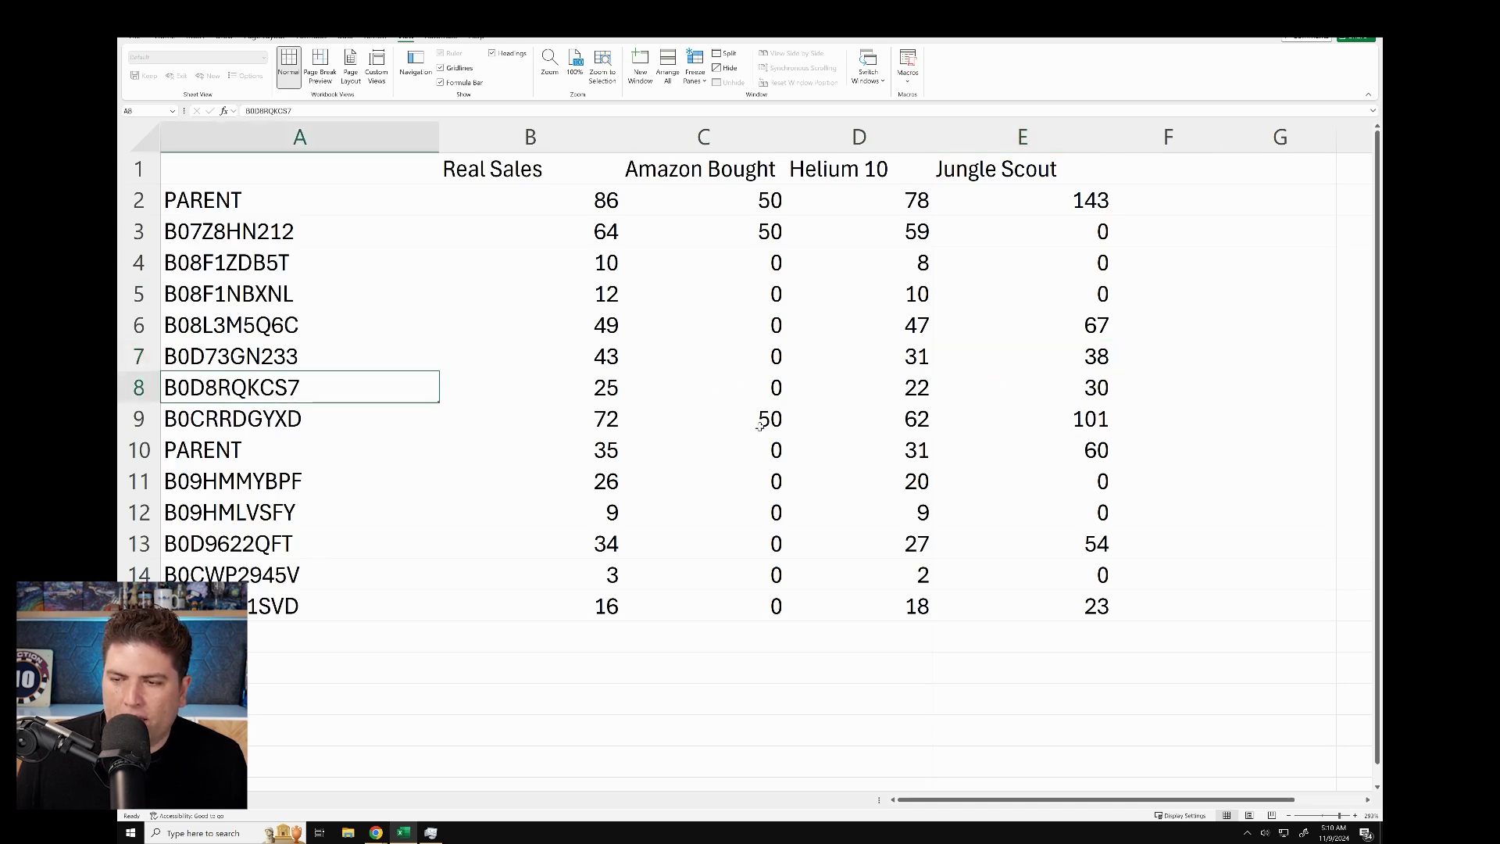
click(614, 388)
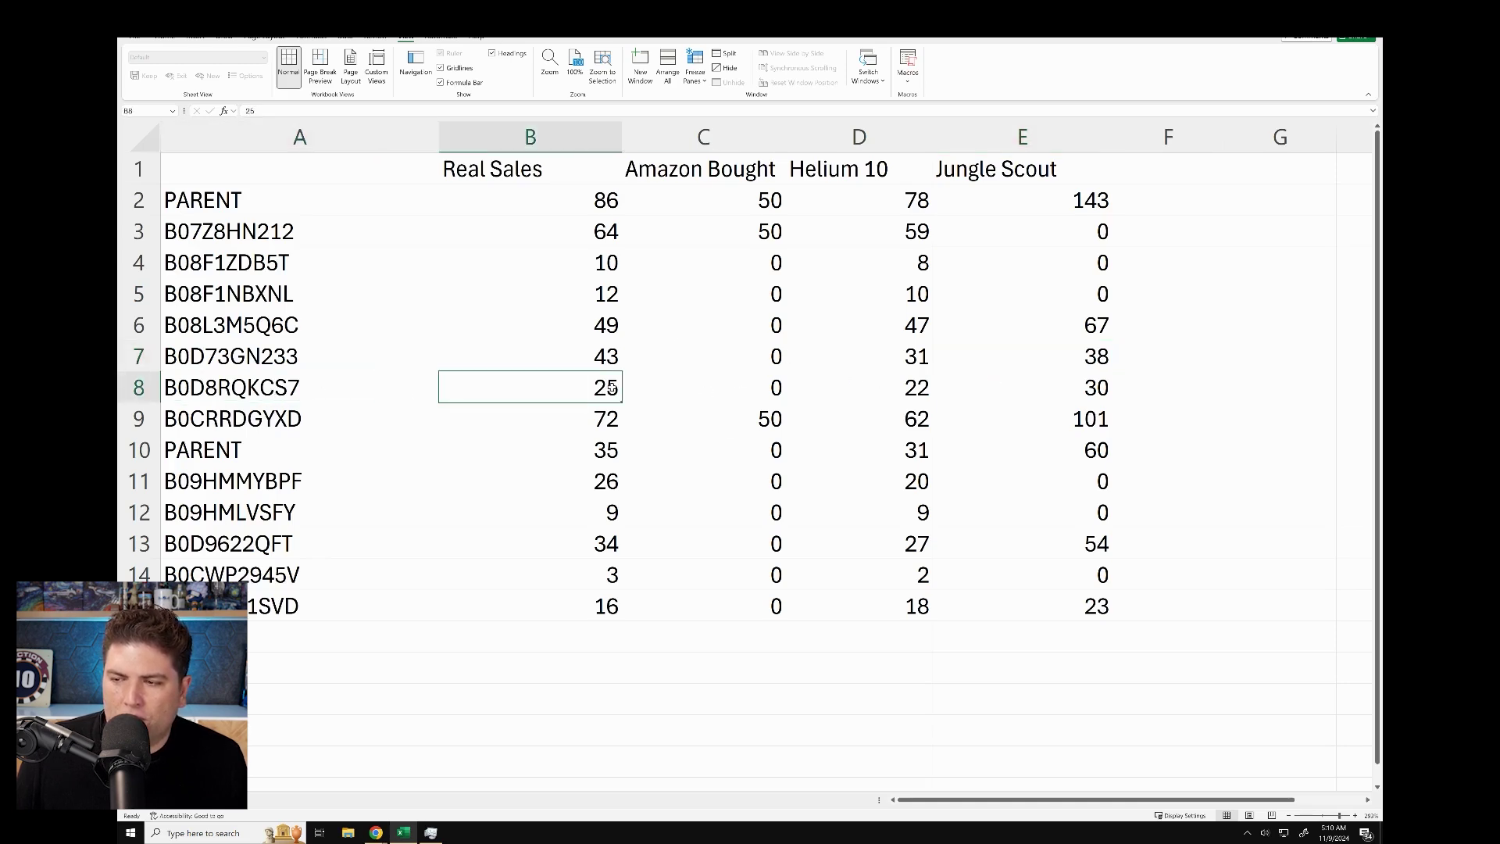
click(919, 396)
click(1033, 385)
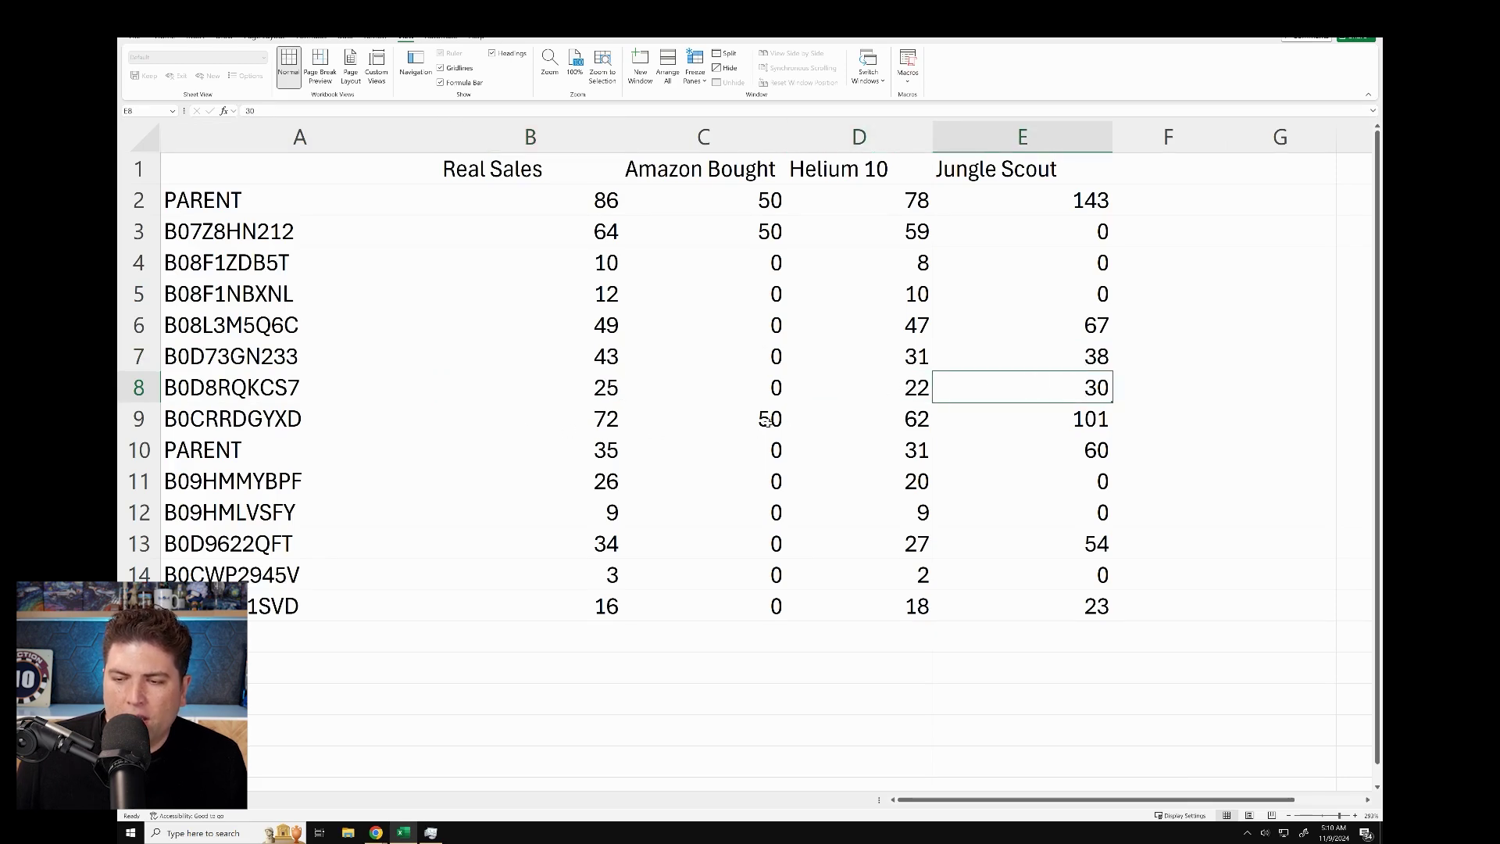
Step: Compare the row 9 product's Amazon Bought, Helium 10 and Jungle Scout figures with its real sales
click(767, 422)
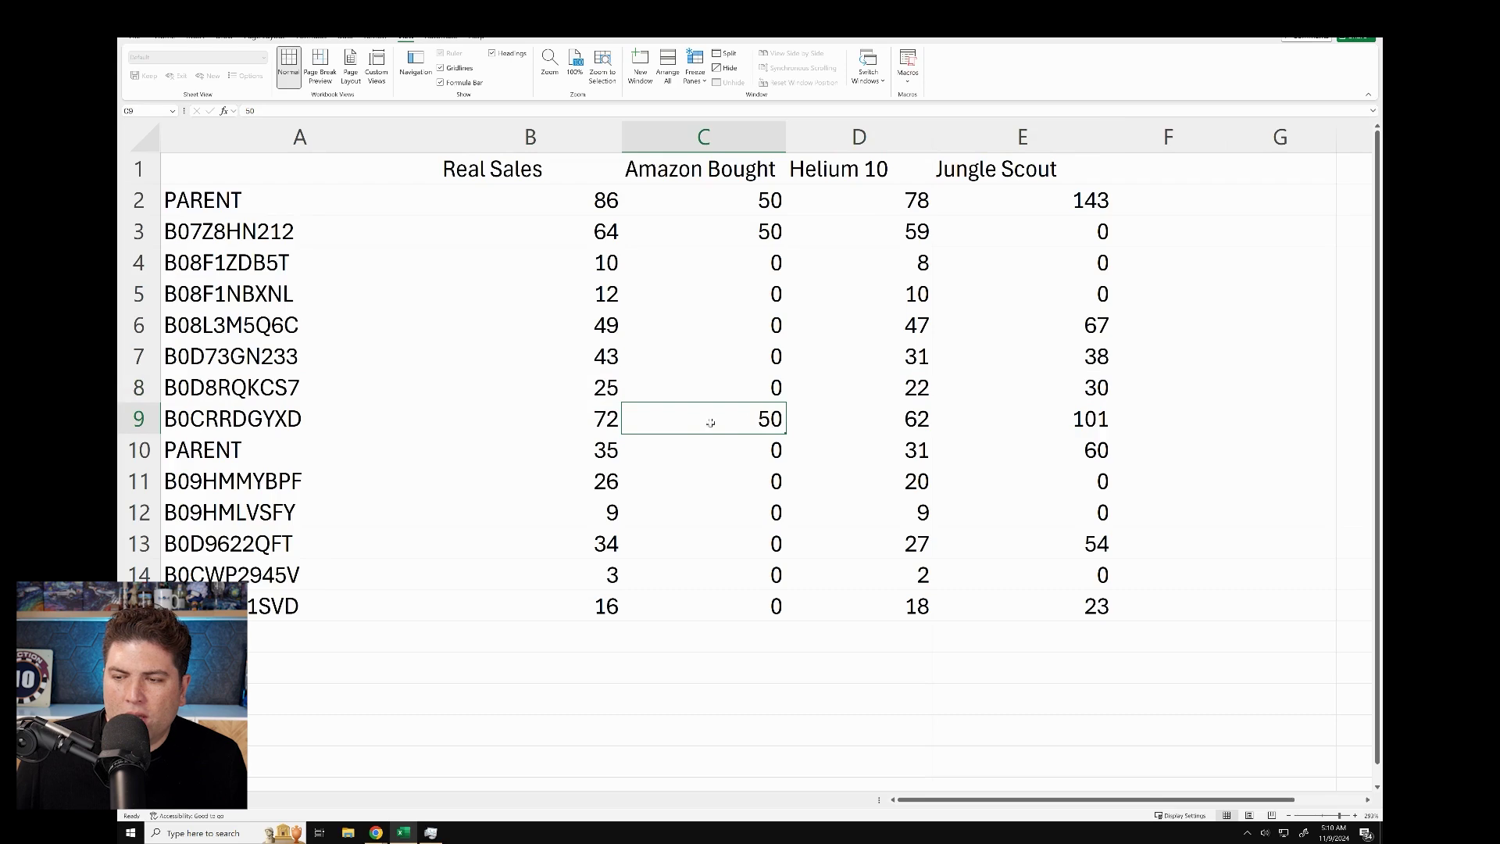
click(620, 422)
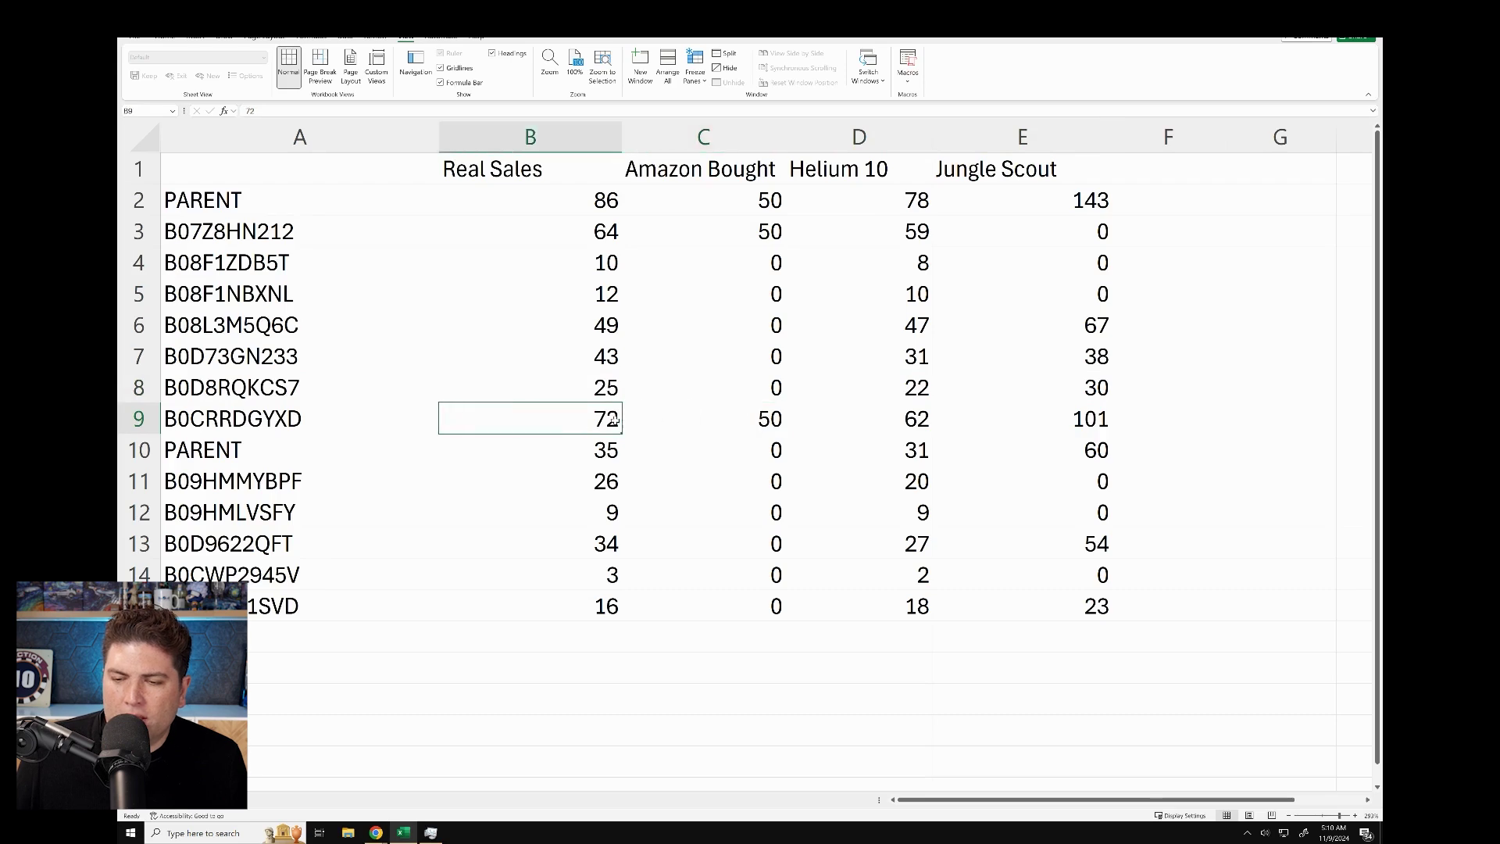
click(901, 417)
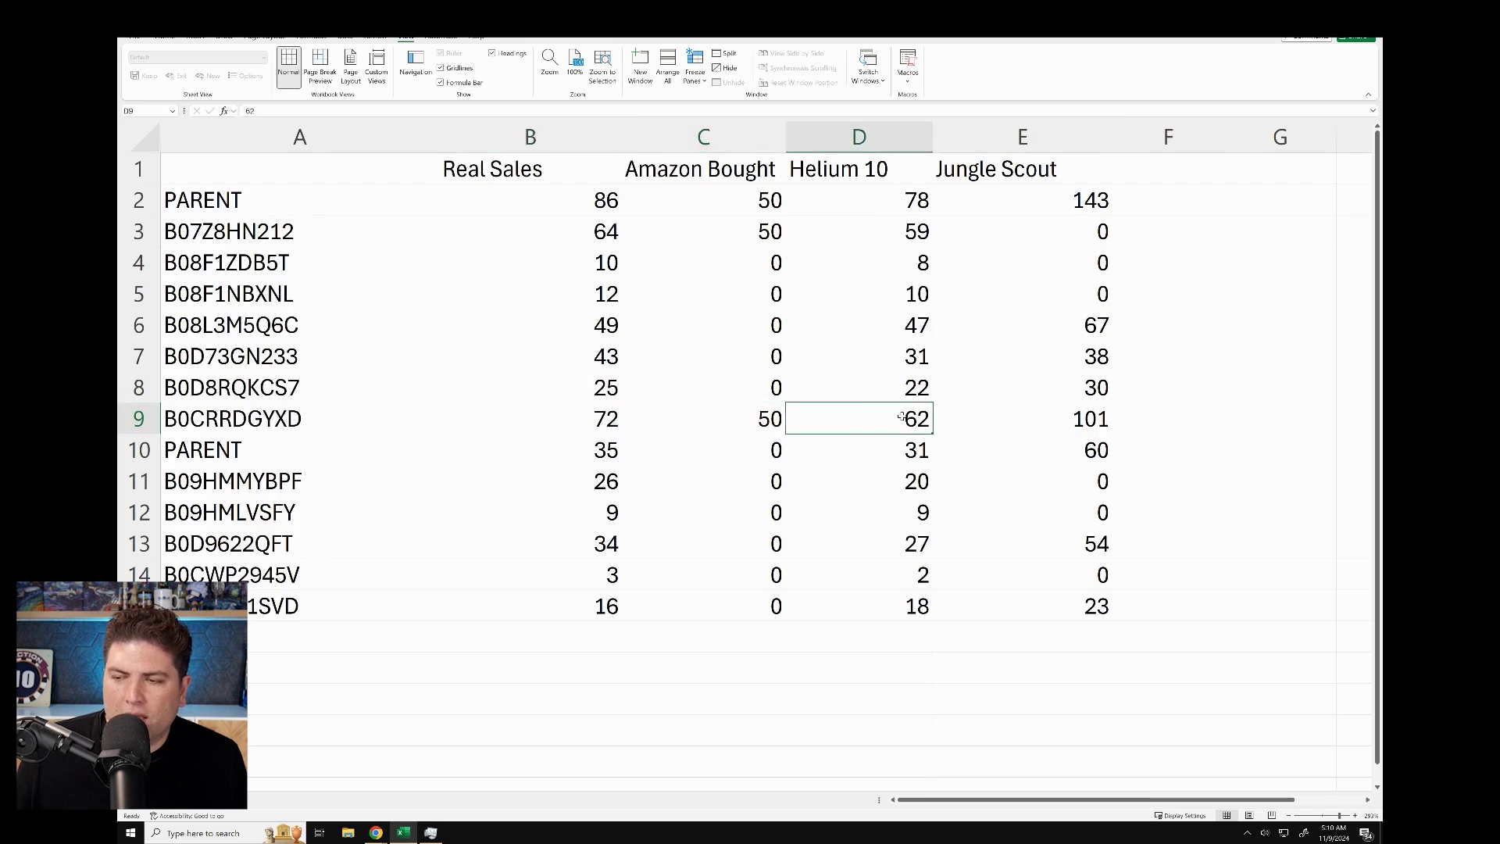
click(1077, 422)
click(886, 422)
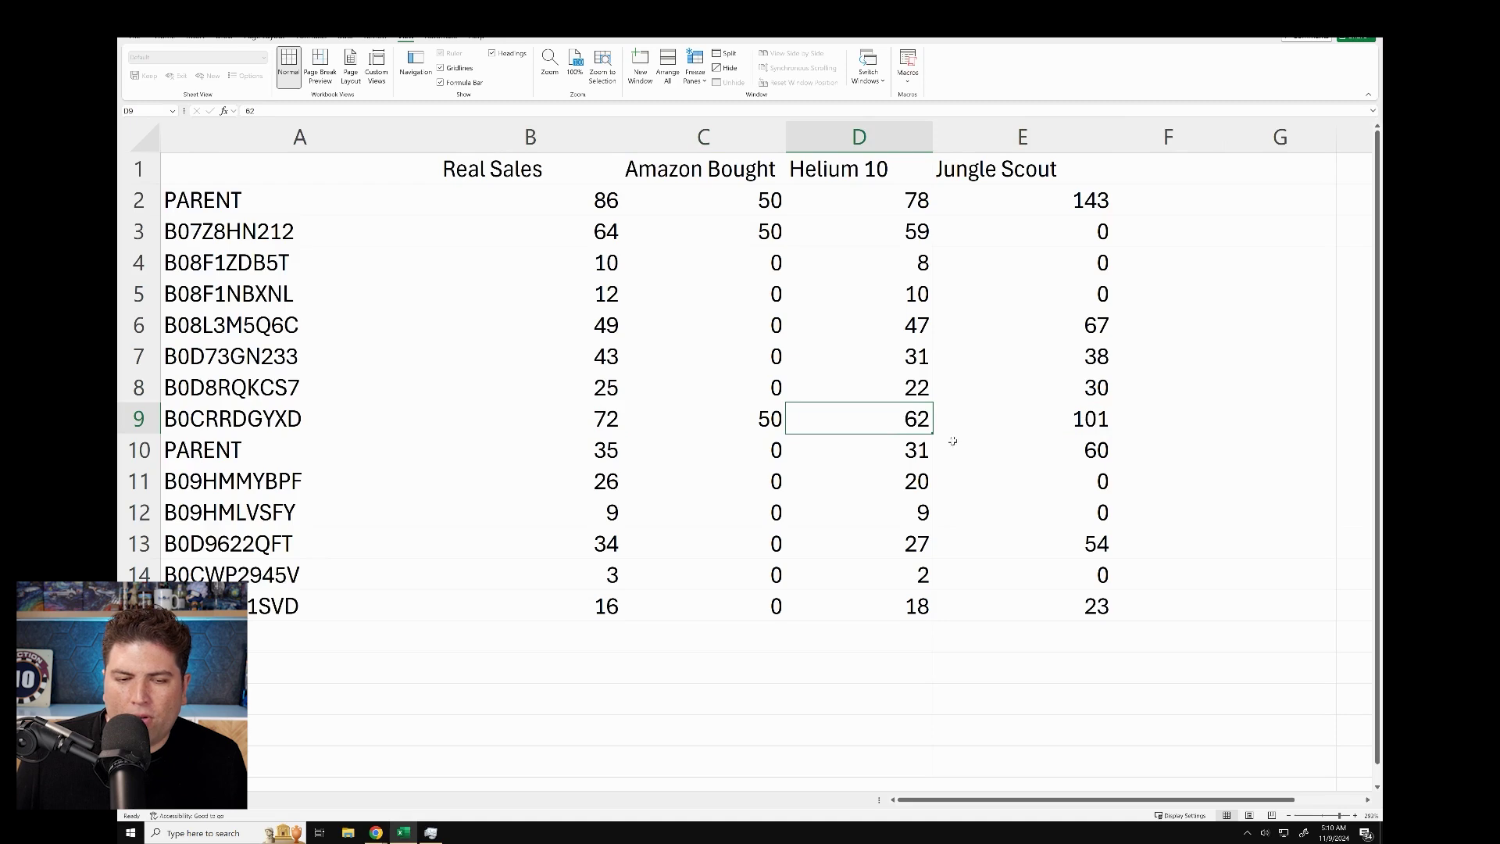
Step: Compare real sales with the Helium 10 and Jungle Scout estimates for the second parent in row 10 and the product in row 13
click(580, 450)
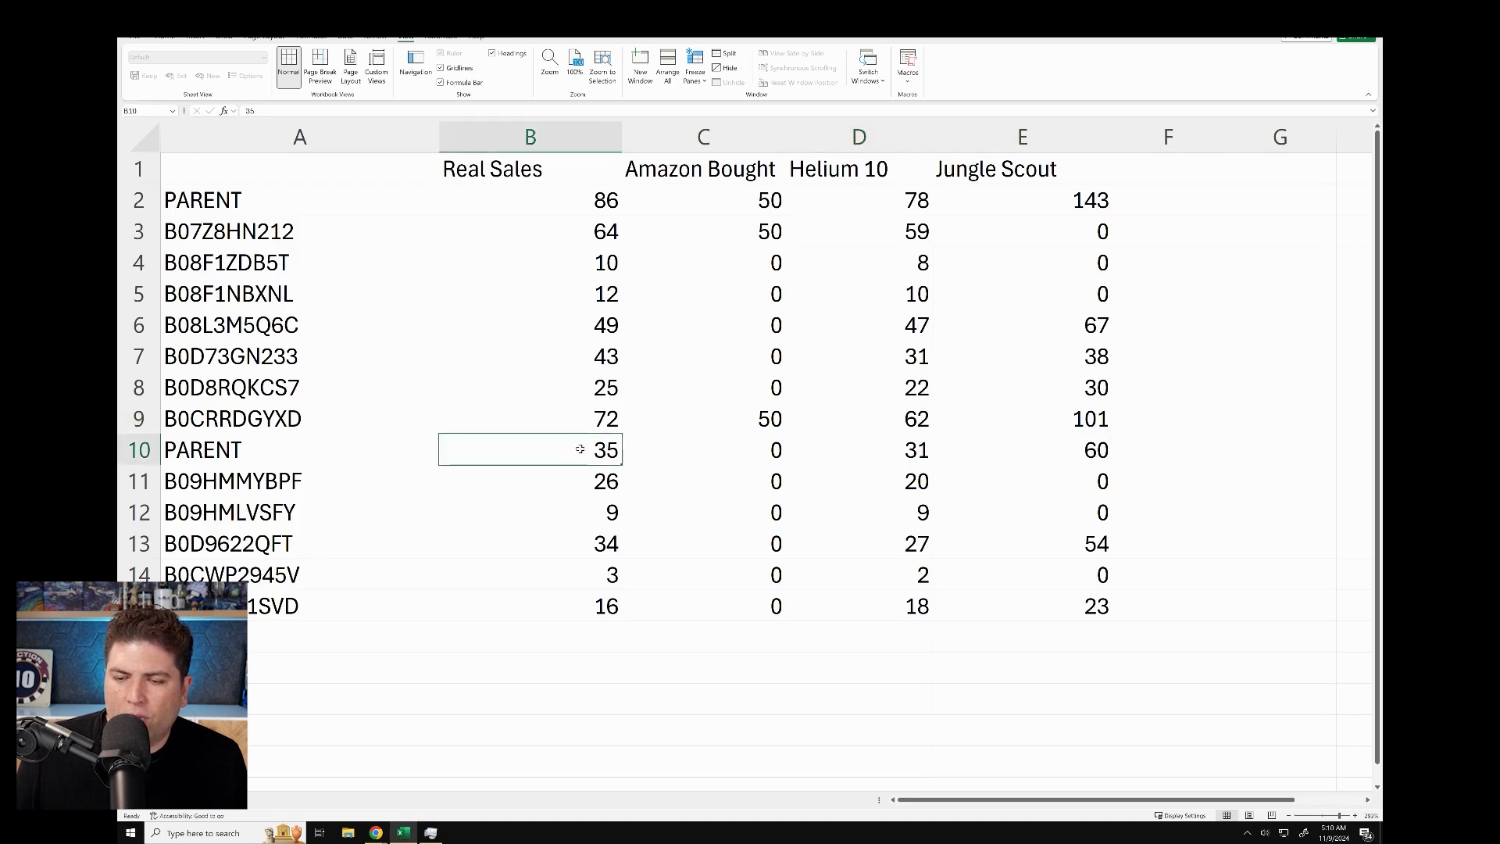
click(873, 456)
click(1075, 451)
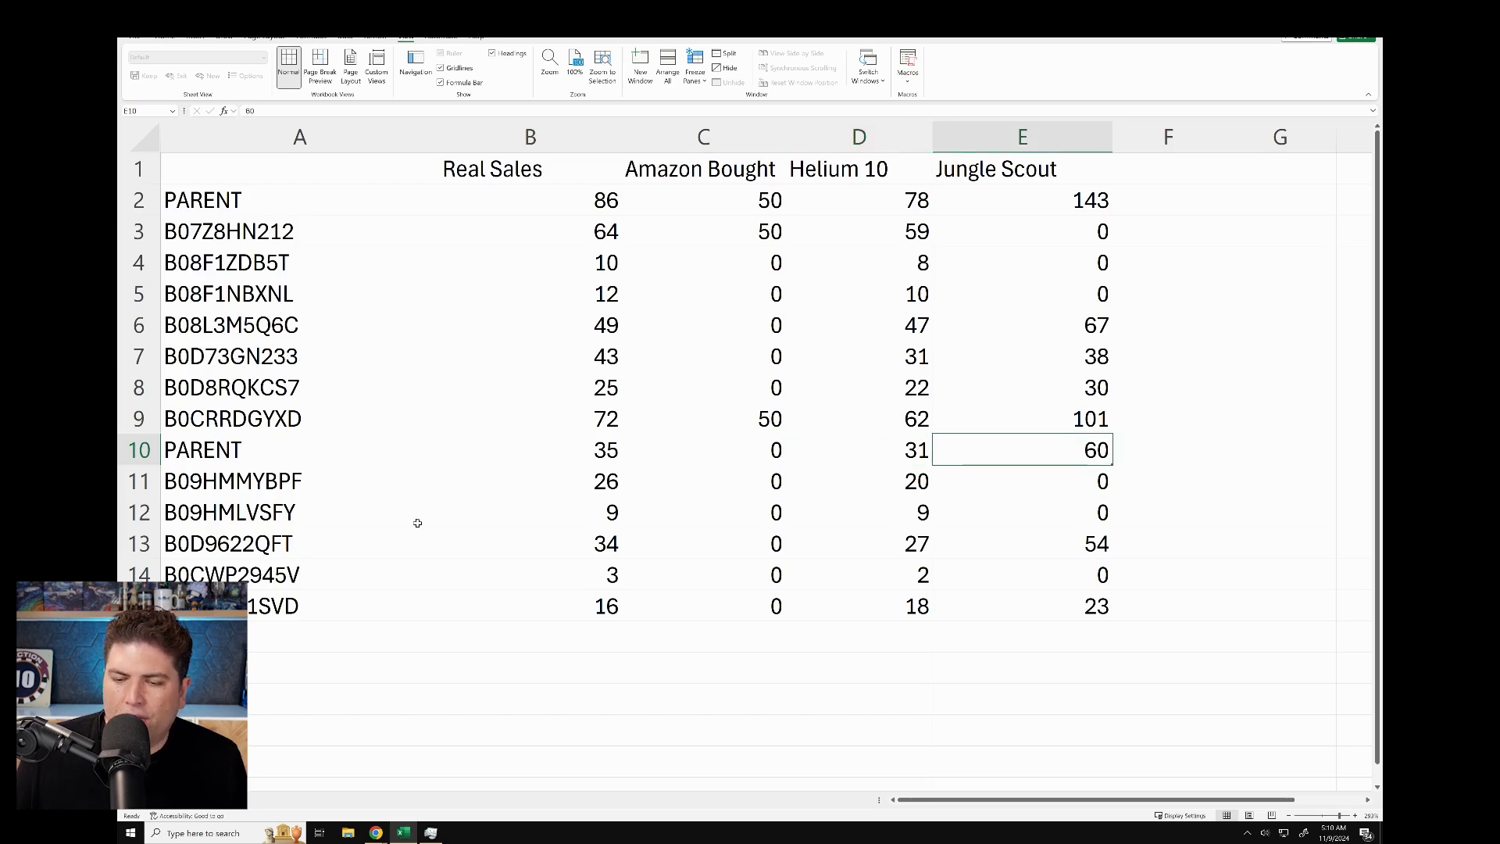
drag(381, 536, 676, 544)
click(590, 545)
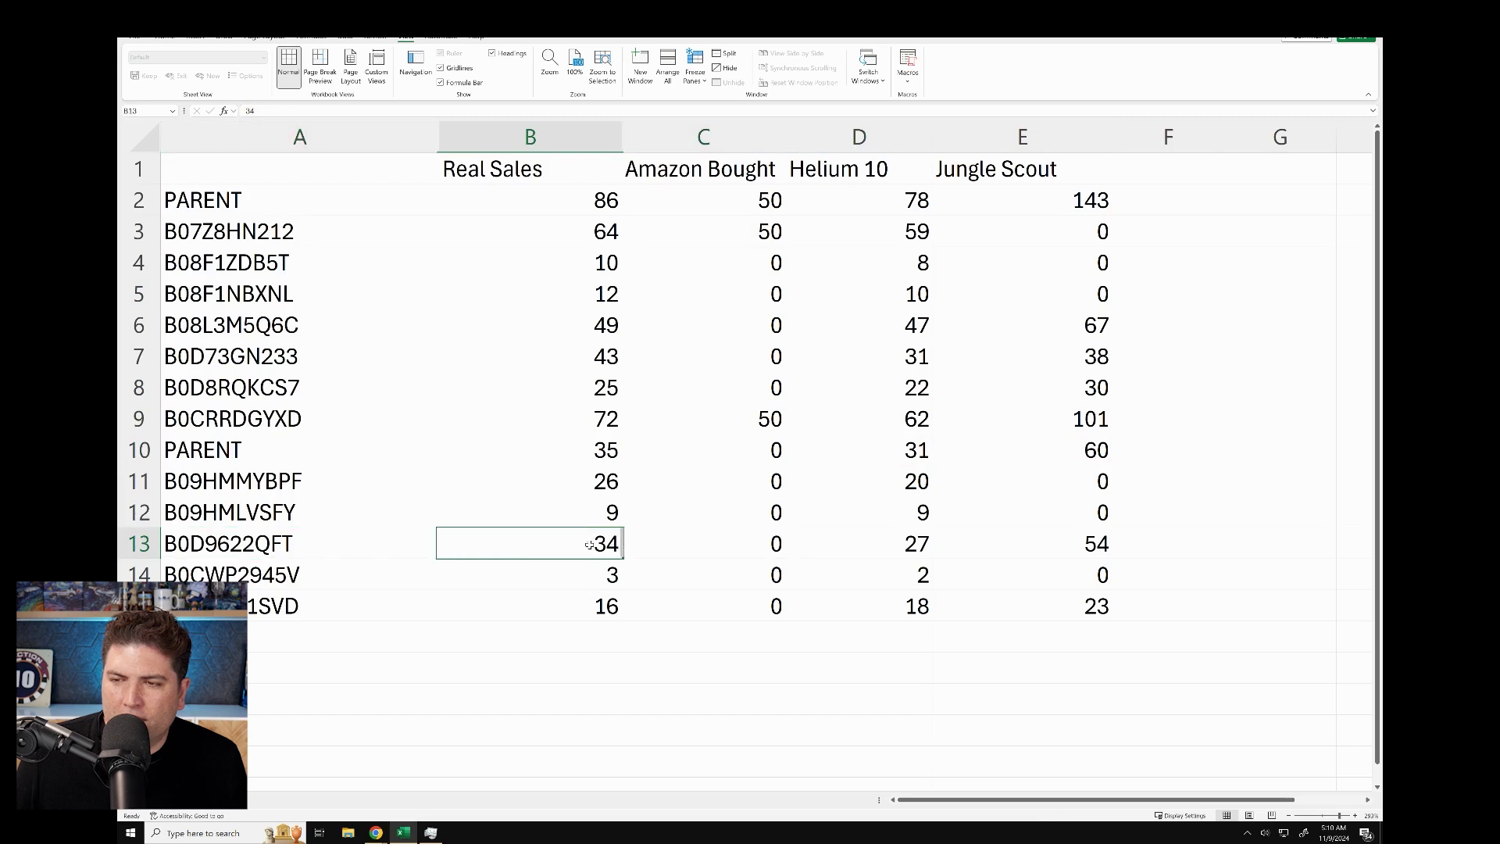
click(909, 544)
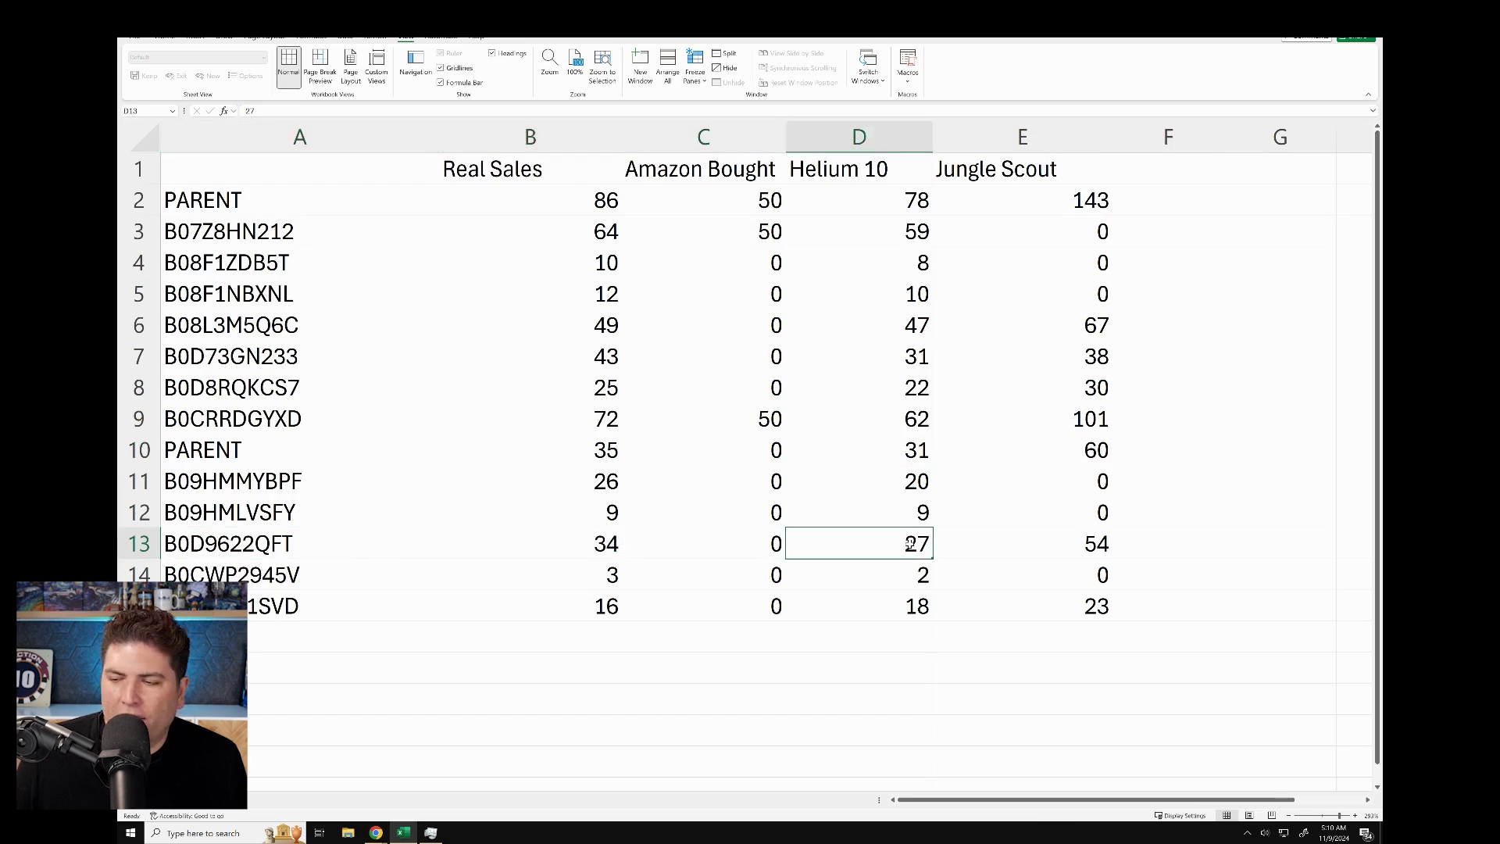
click(1094, 542)
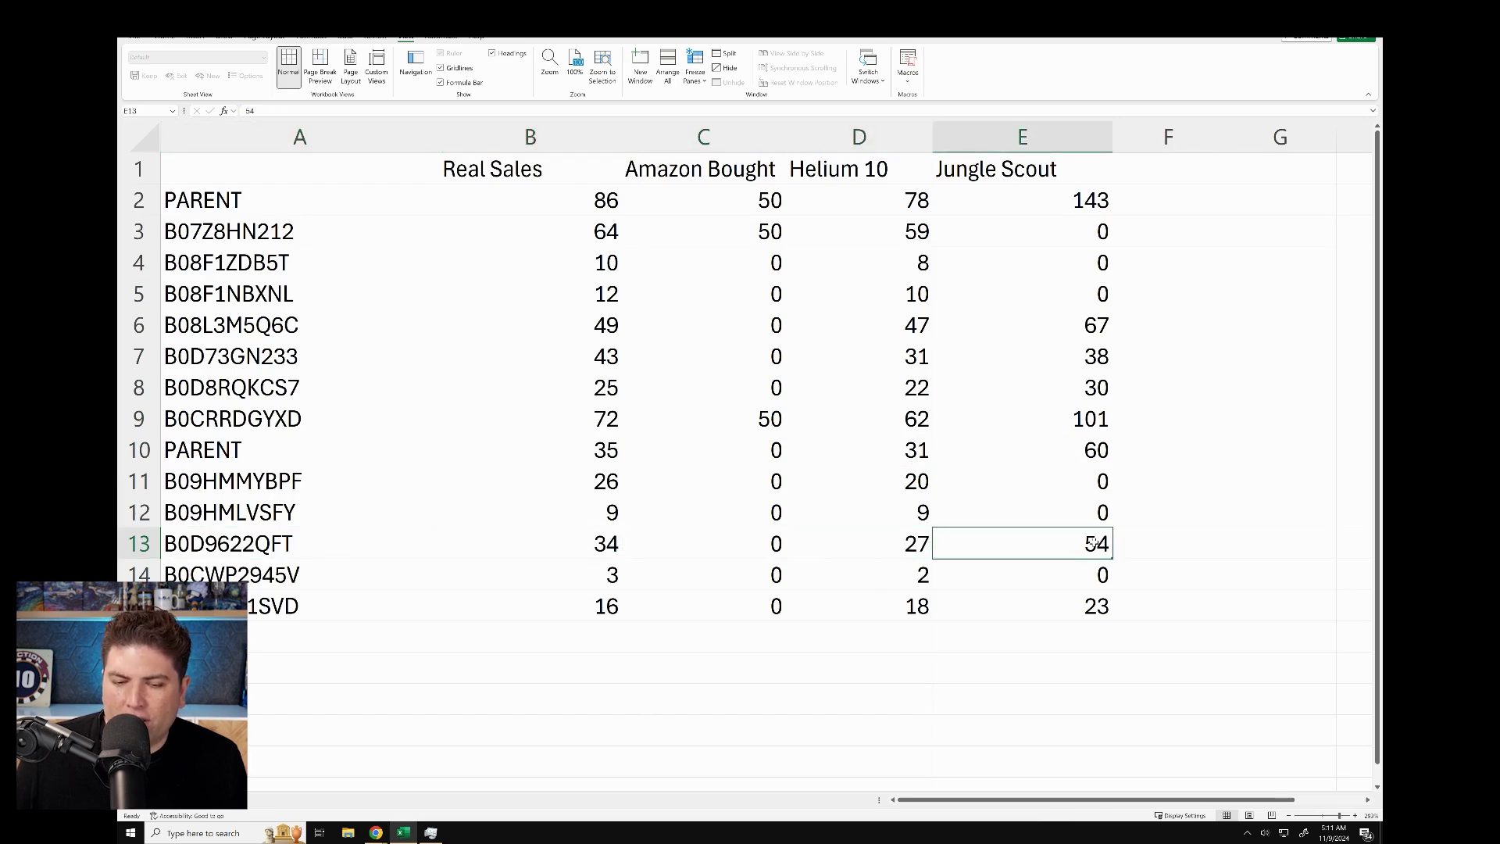
Step: Compare the real sales of the products in rows 14 and 15 with their Helium 10 and Jungle Scout estimates
click(601, 578)
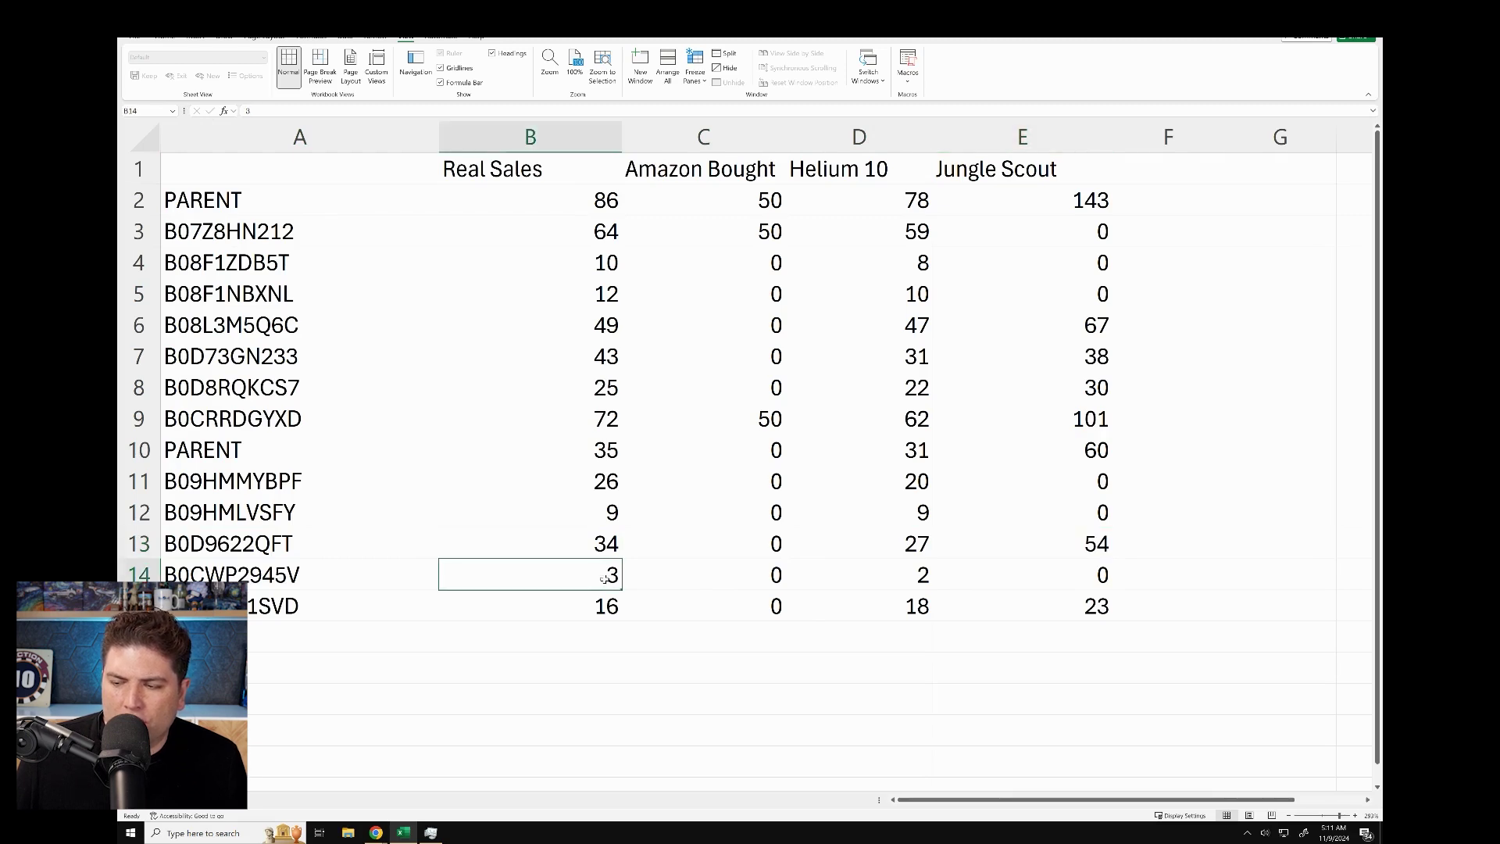
click(900, 585)
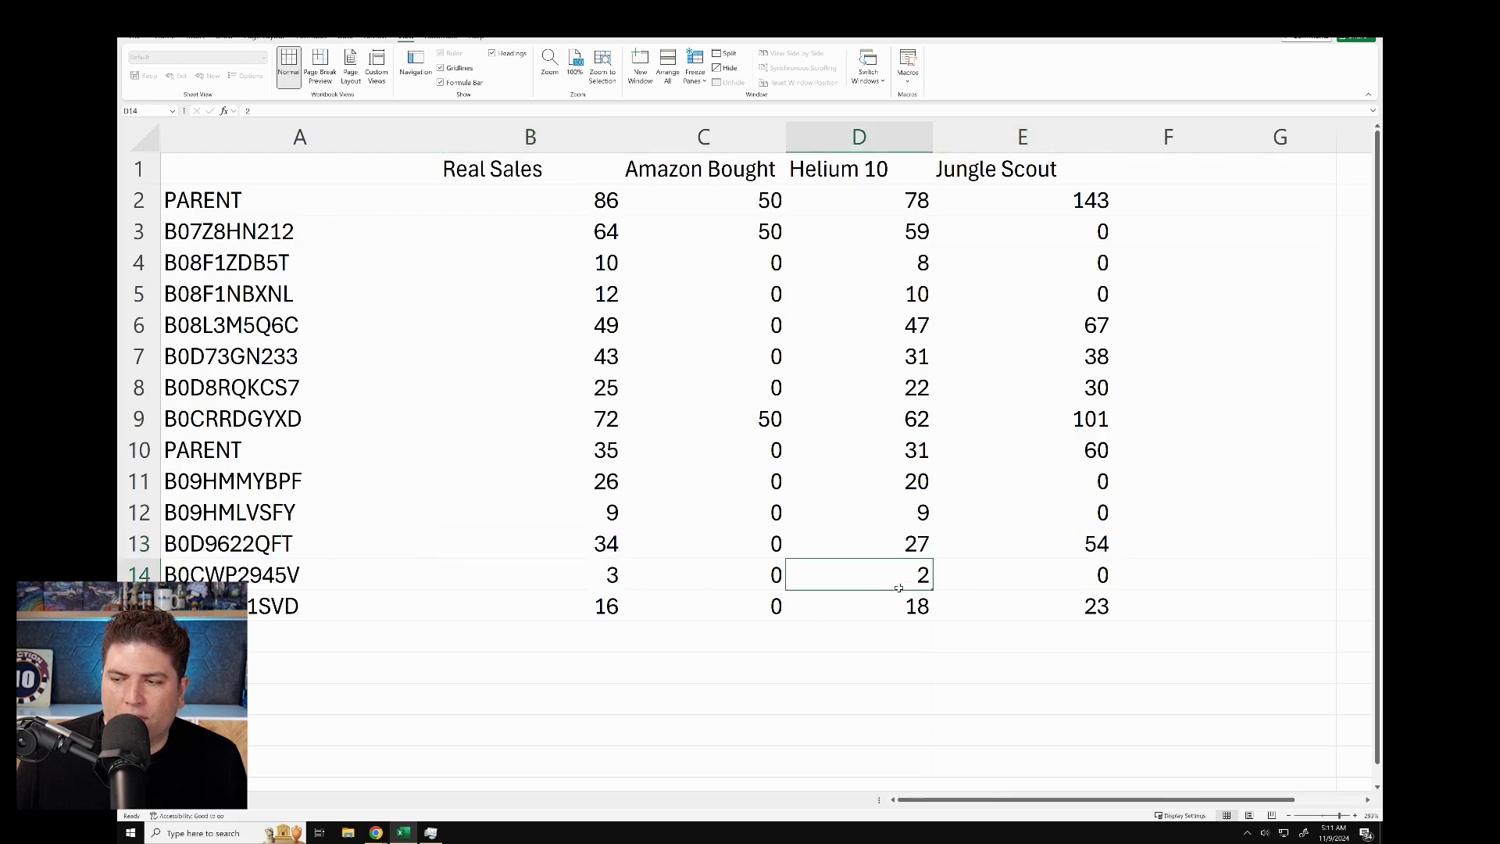
click(1062, 575)
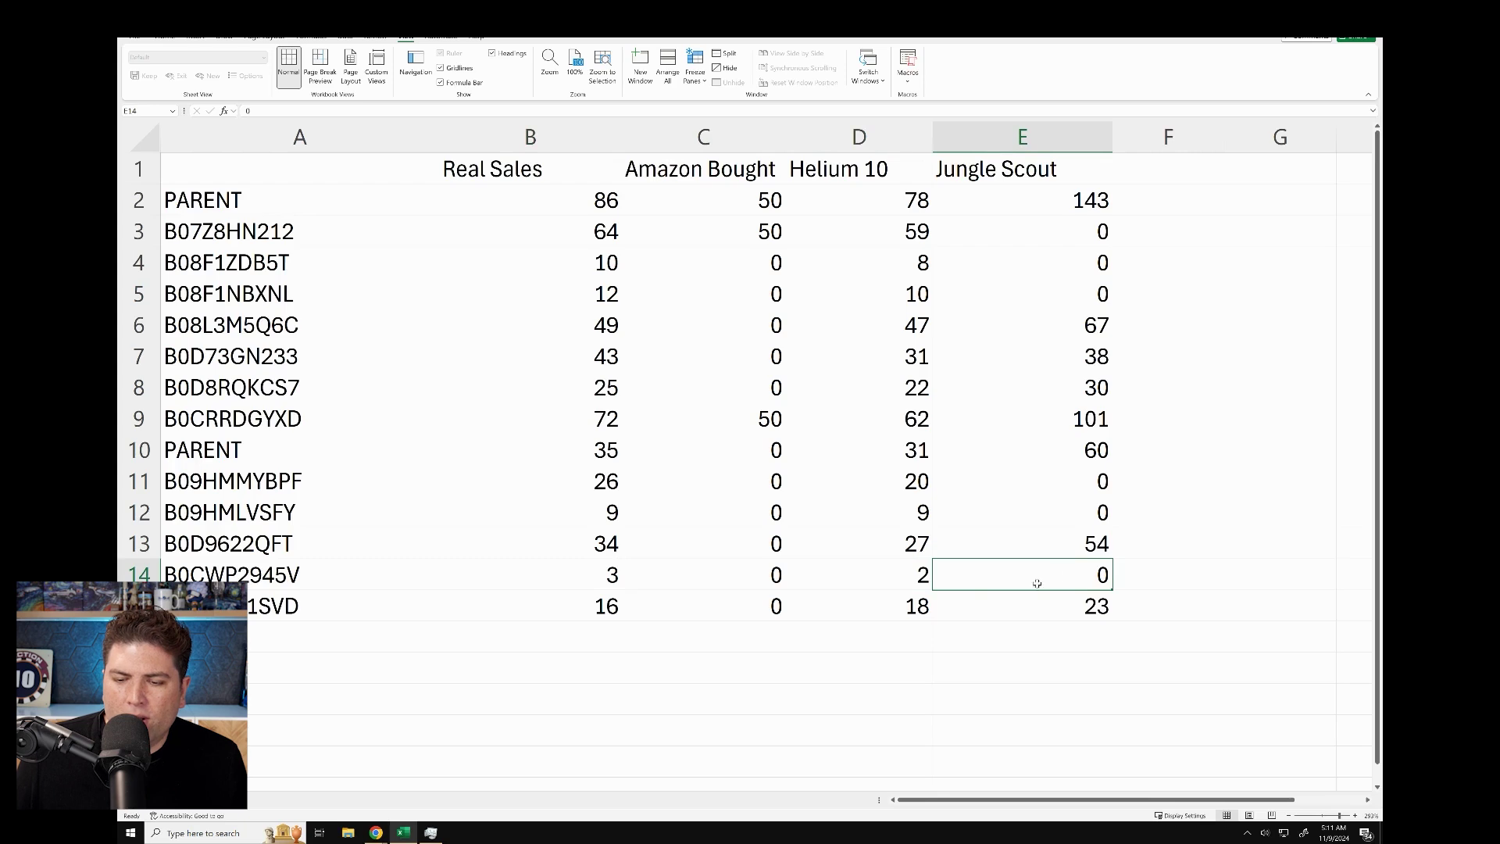
click(613, 606)
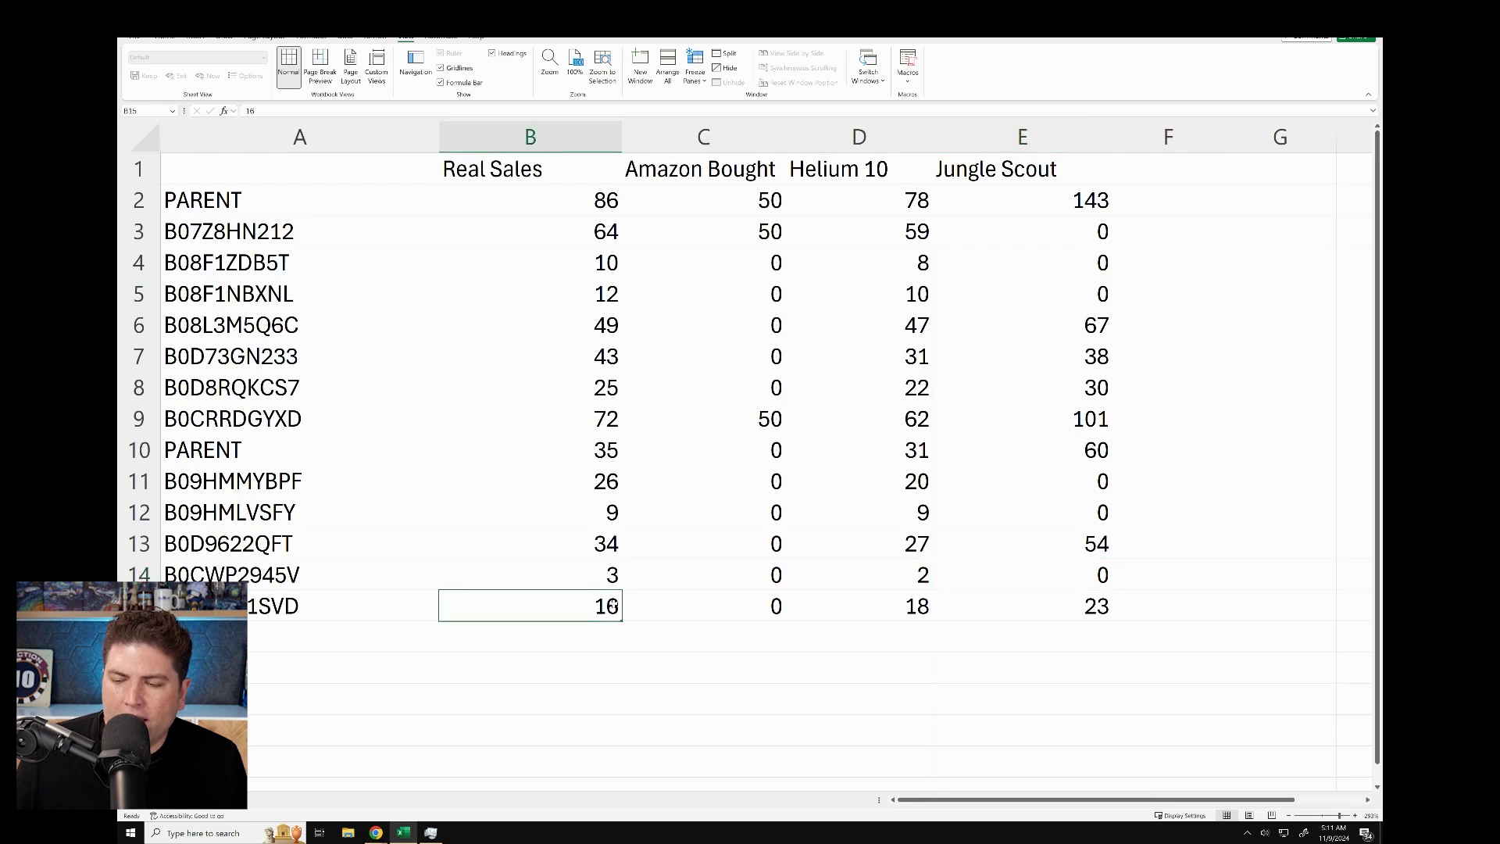
click(909, 605)
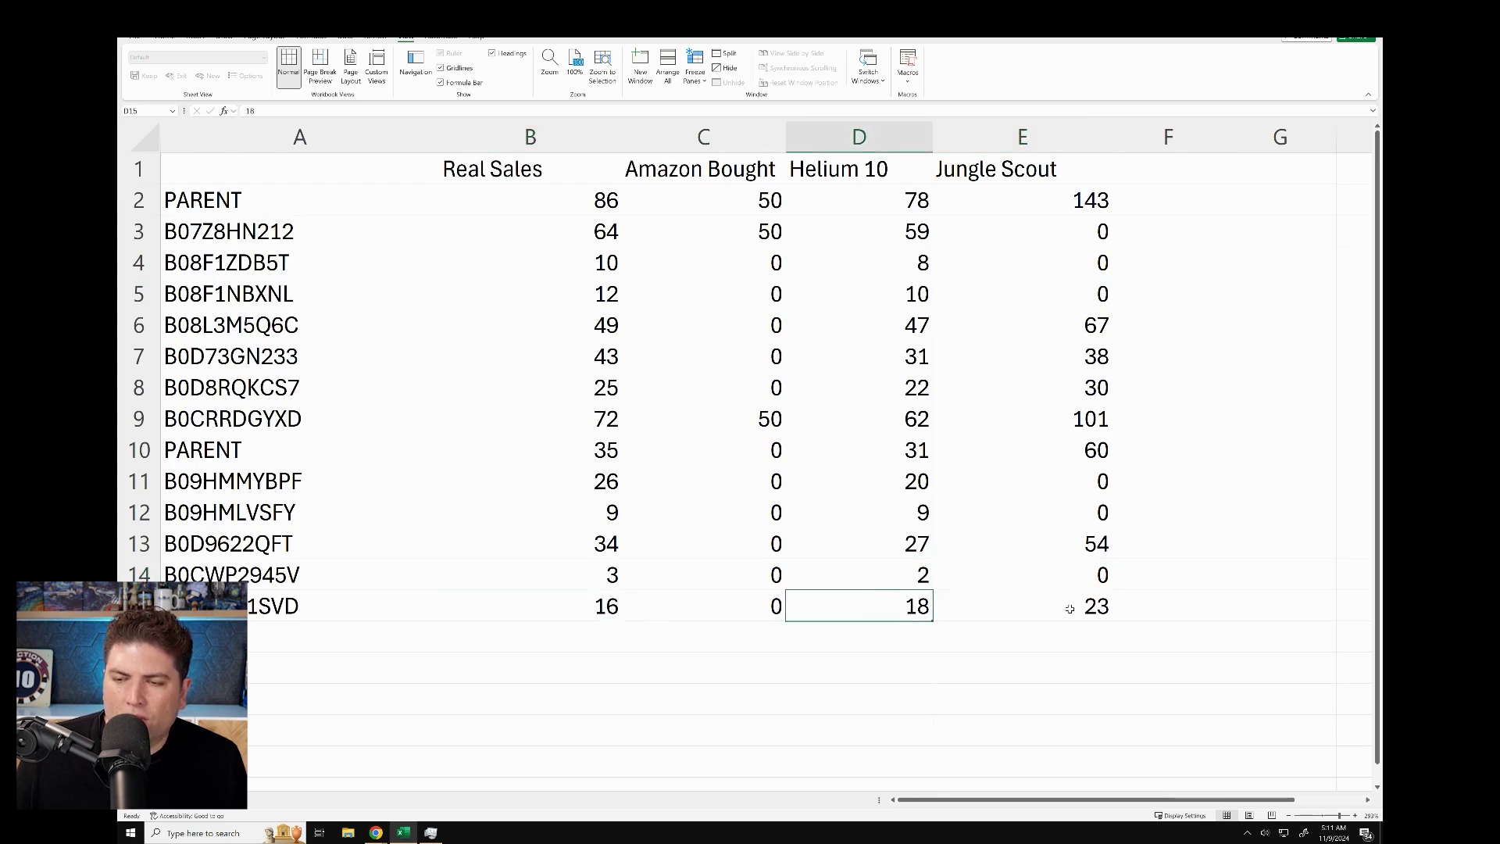
click(1070, 609)
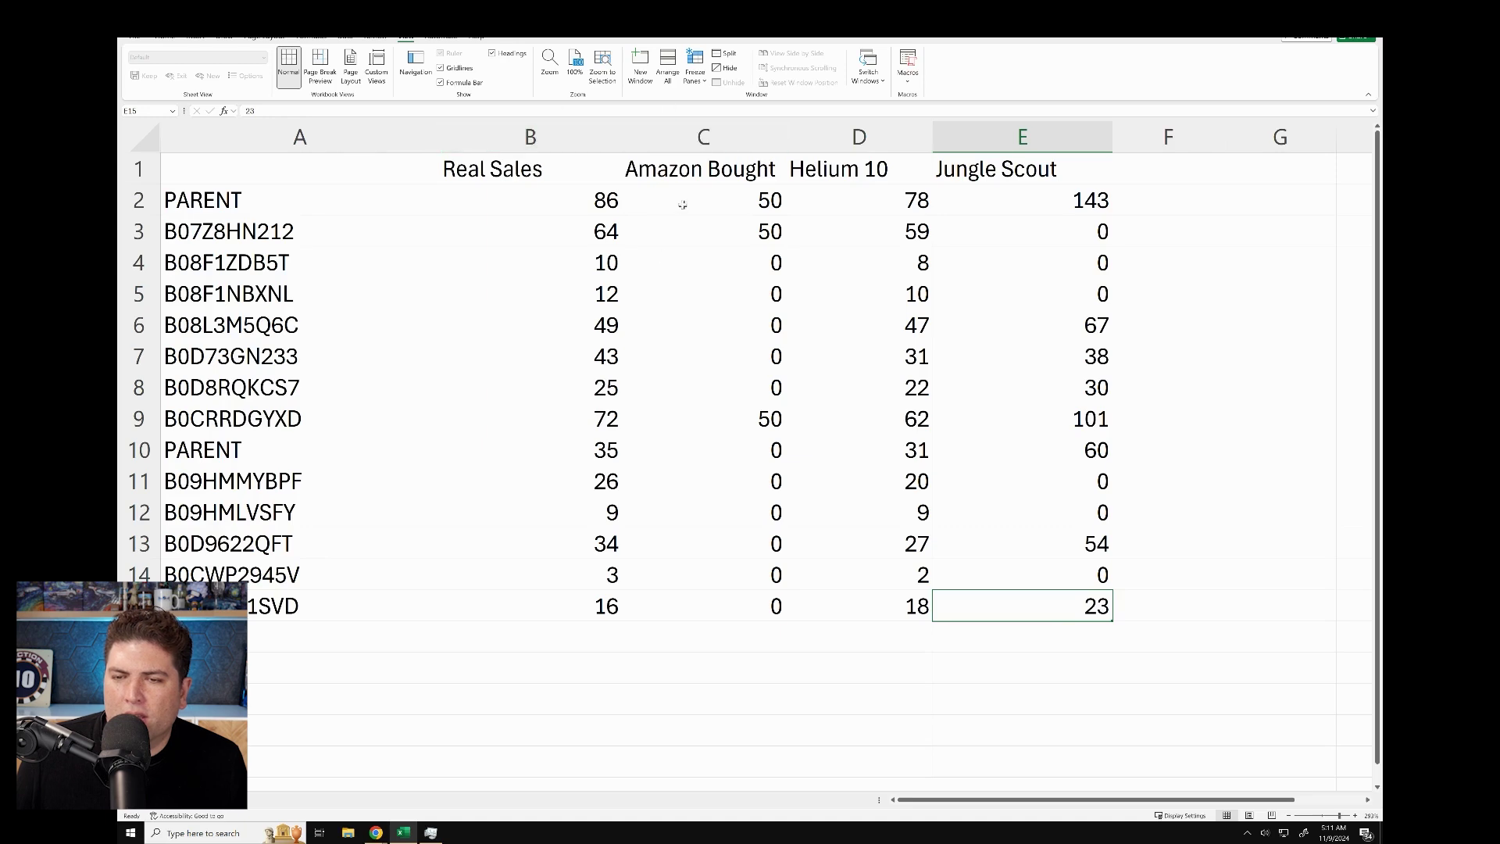
Step: Fit the width of the Real Sales column to its contents
double_click(622, 134)
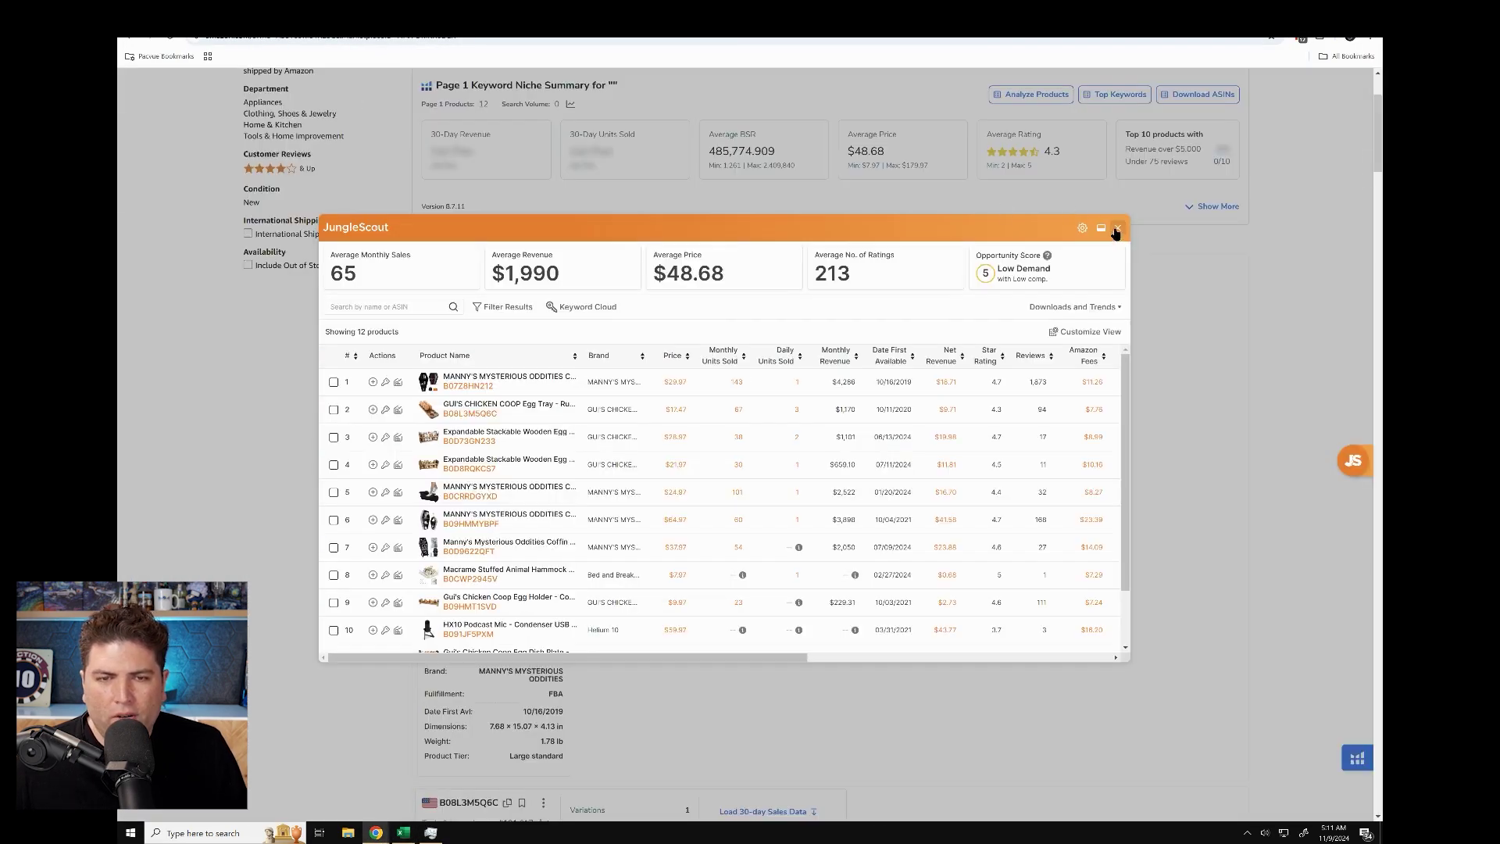
Step: Close the Jungle Scout overlay in the browser and search all of Amazon.com for "inmotion hemp cream"
click(1117, 227)
scroll(1168, 338, up, 3)
click(344, 137)
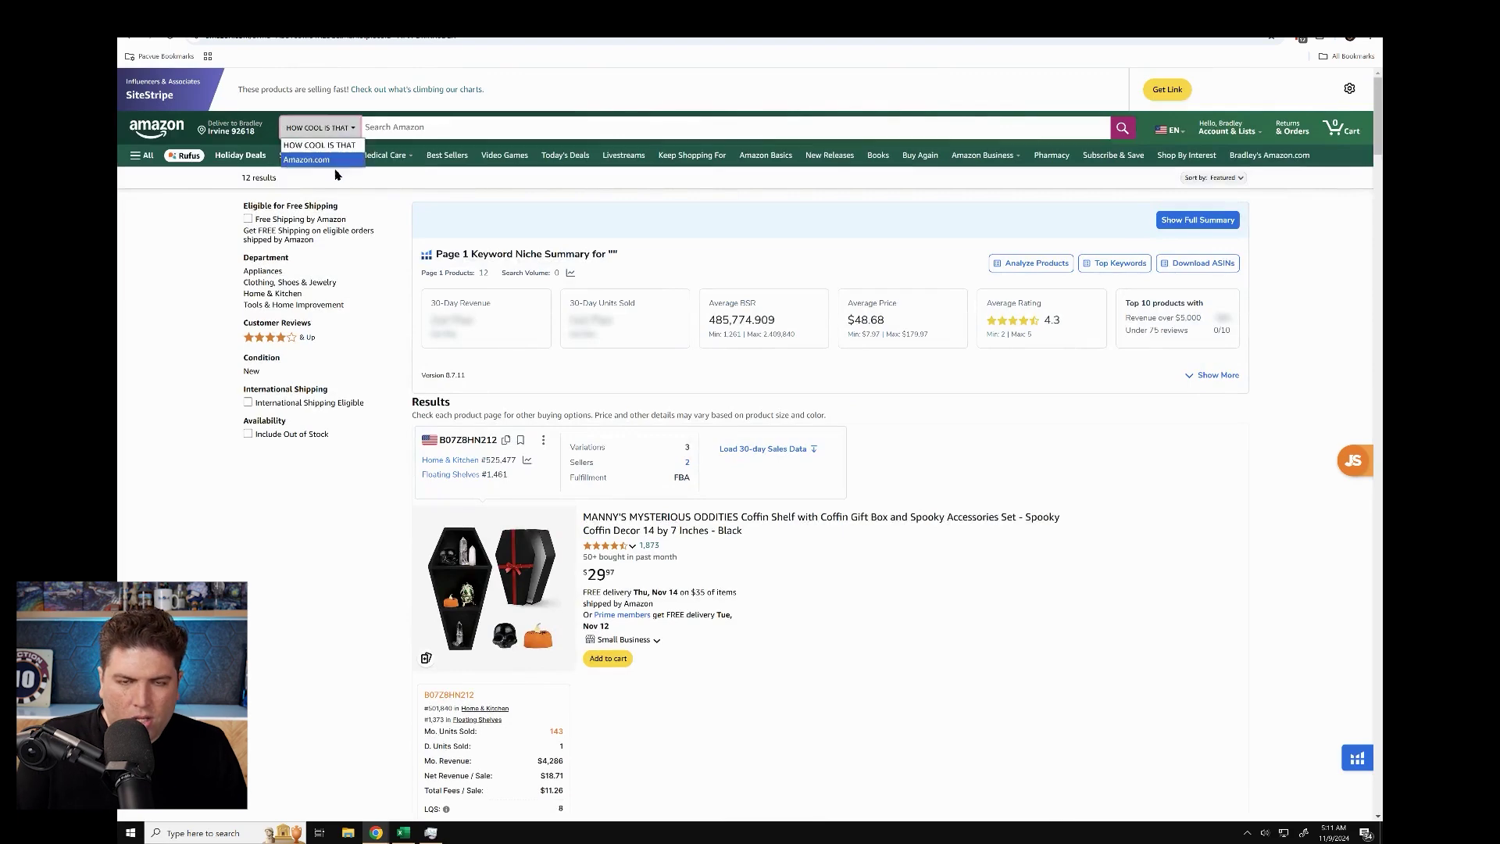
click(338, 164)
click(414, 129)
text(in)
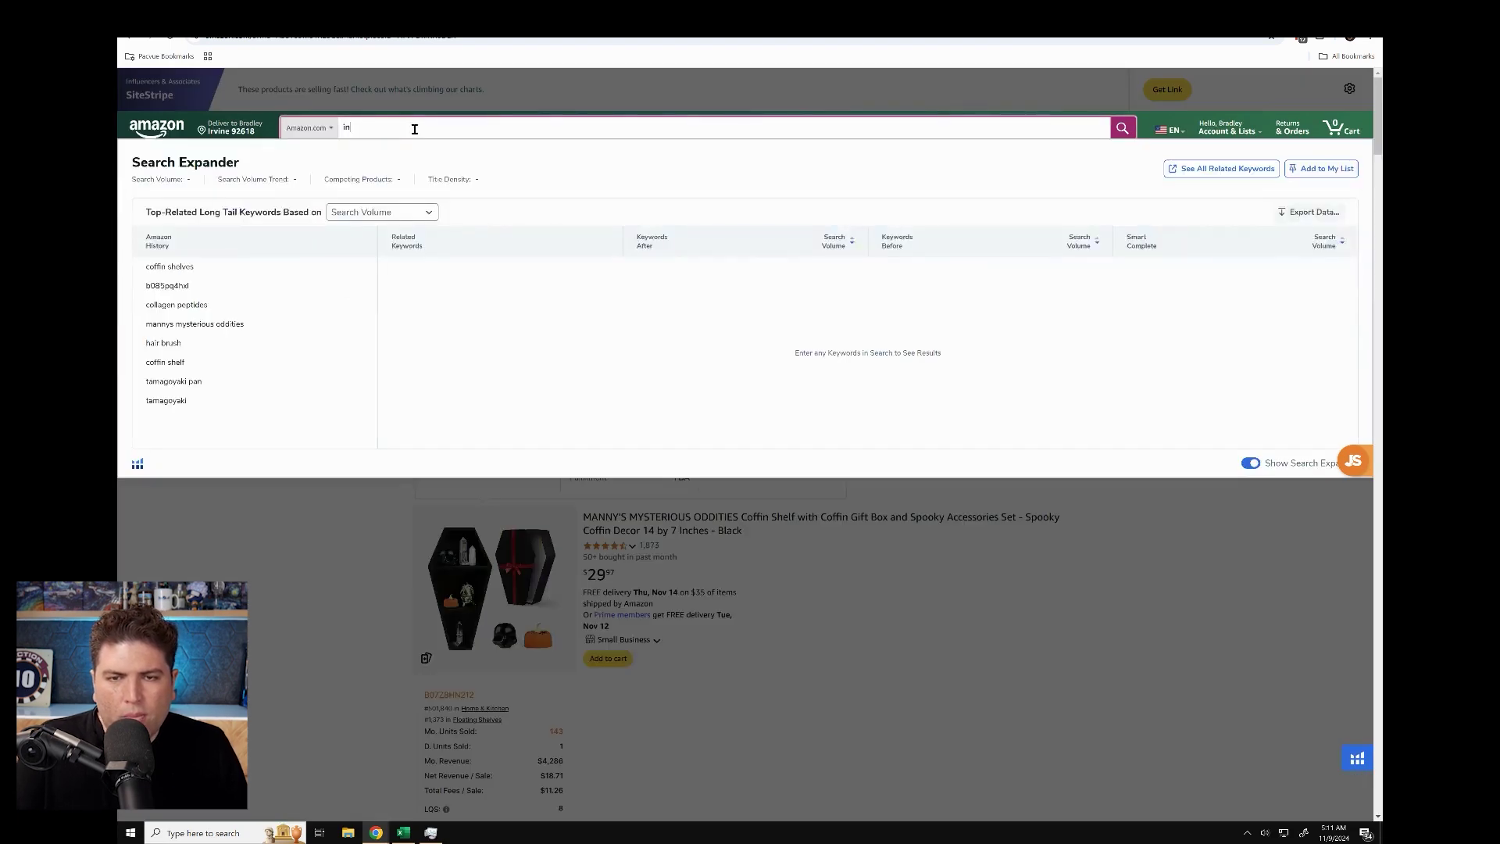
text(motion hemp cream)
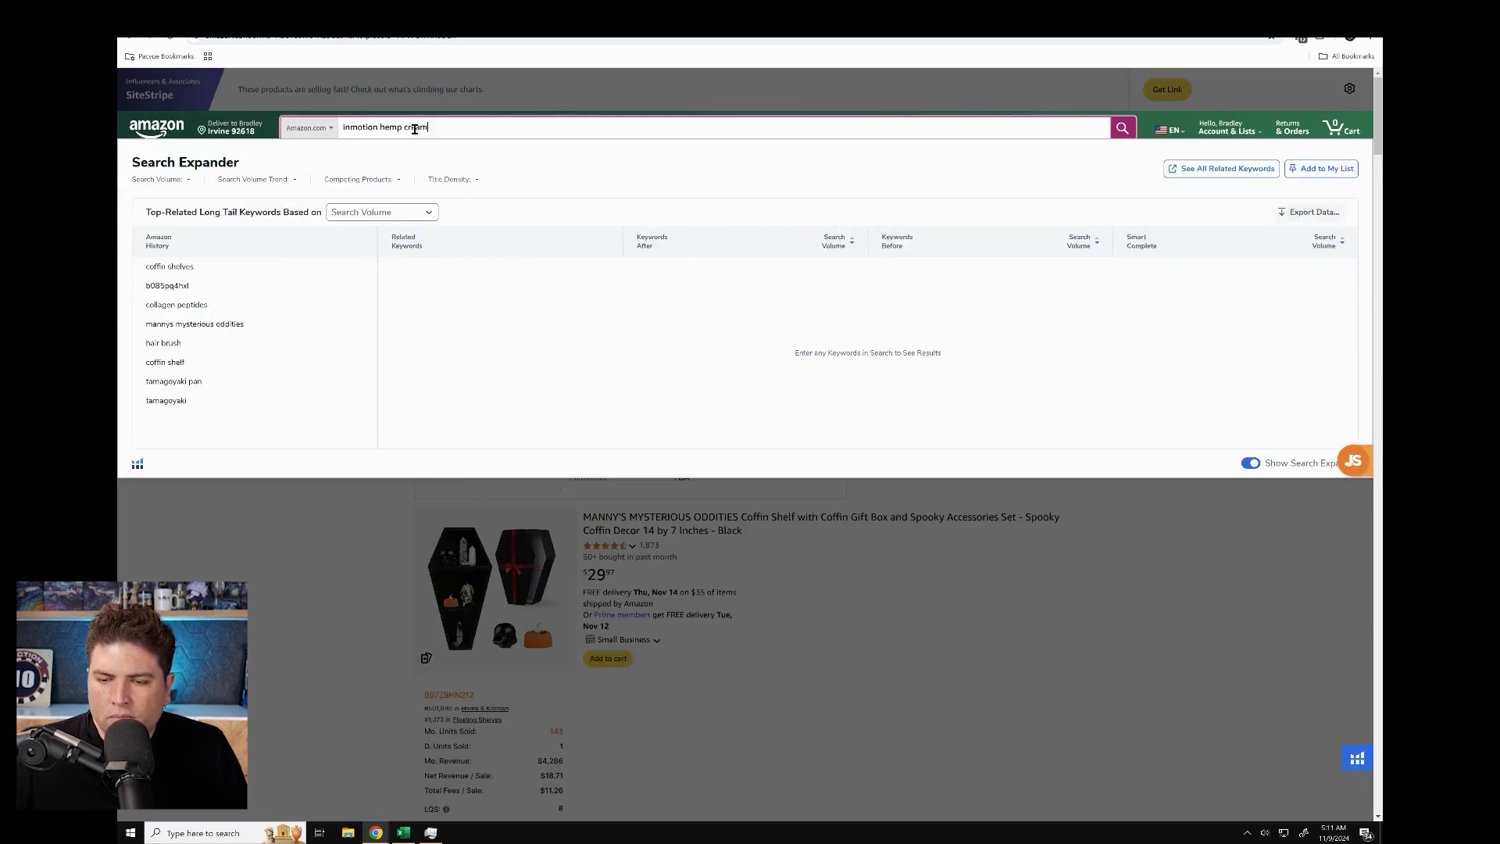
key(Return)
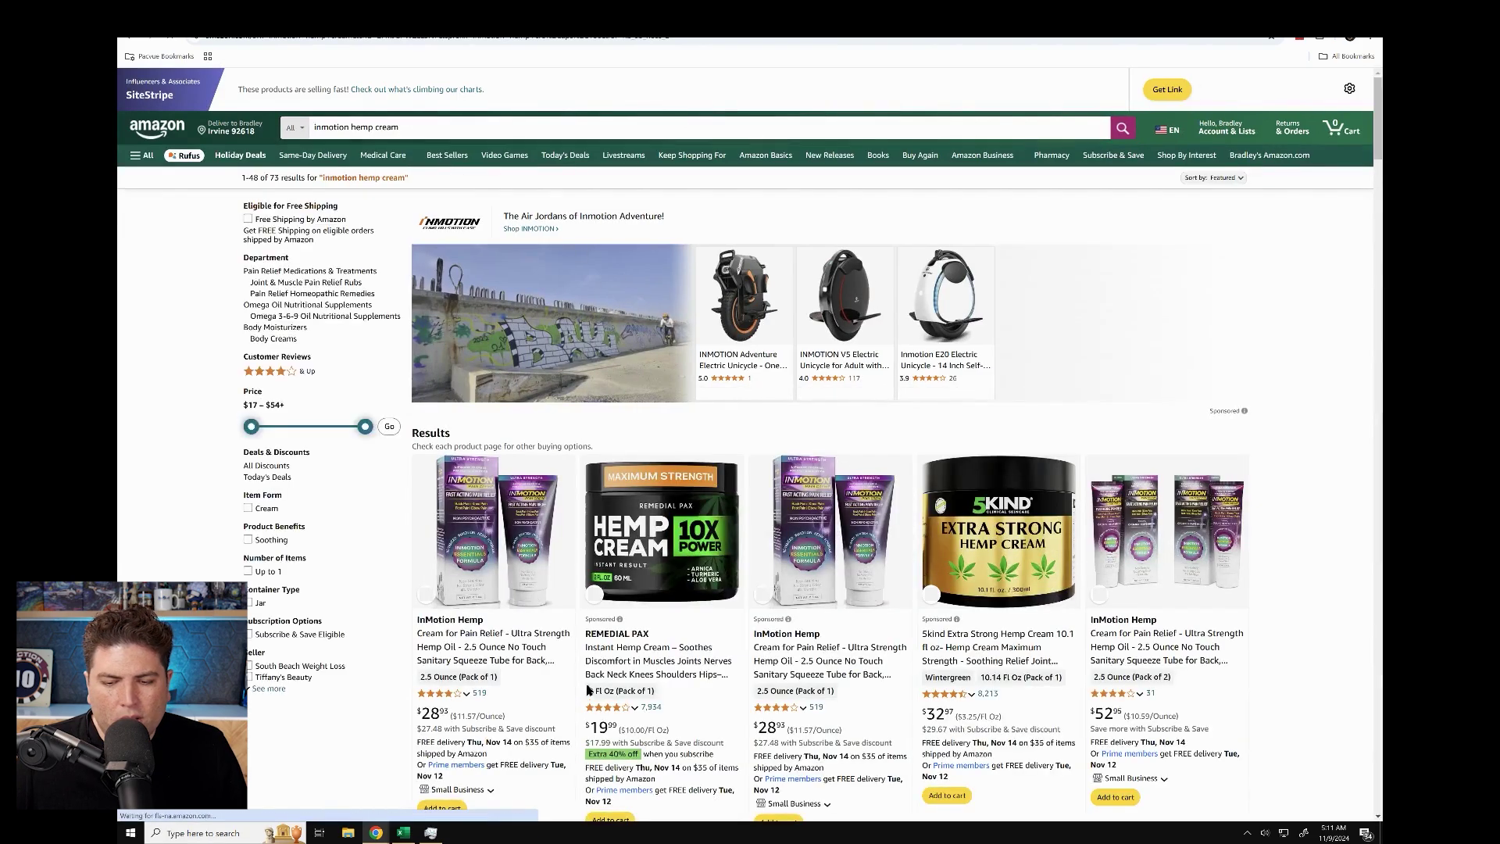
Step: Open the first InMotion Hemp cream result and go from its seller profile to the InMotion Hemp storefront
click(539, 644)
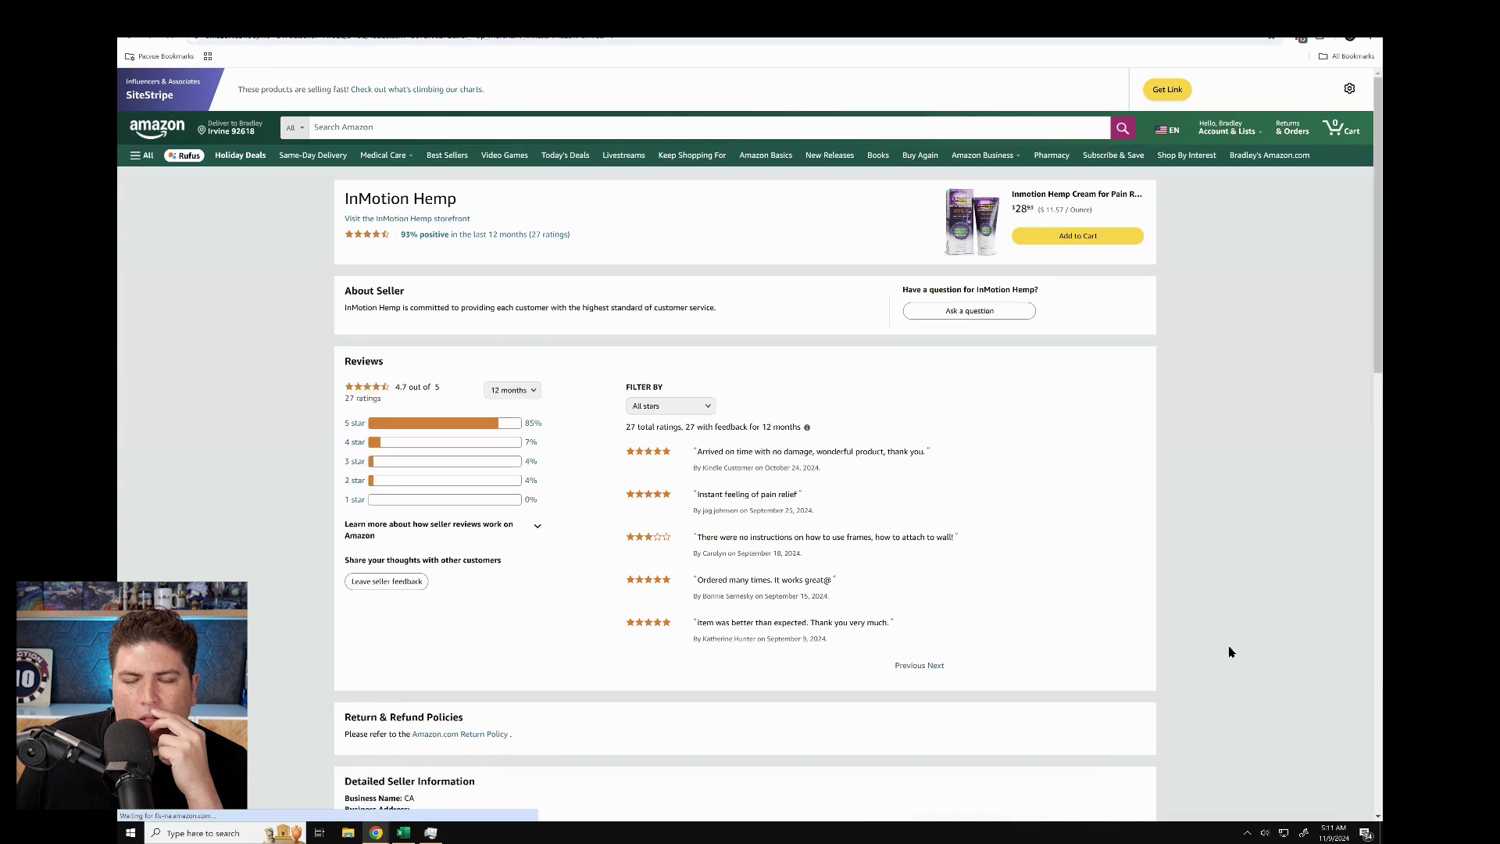
click(451, 220)
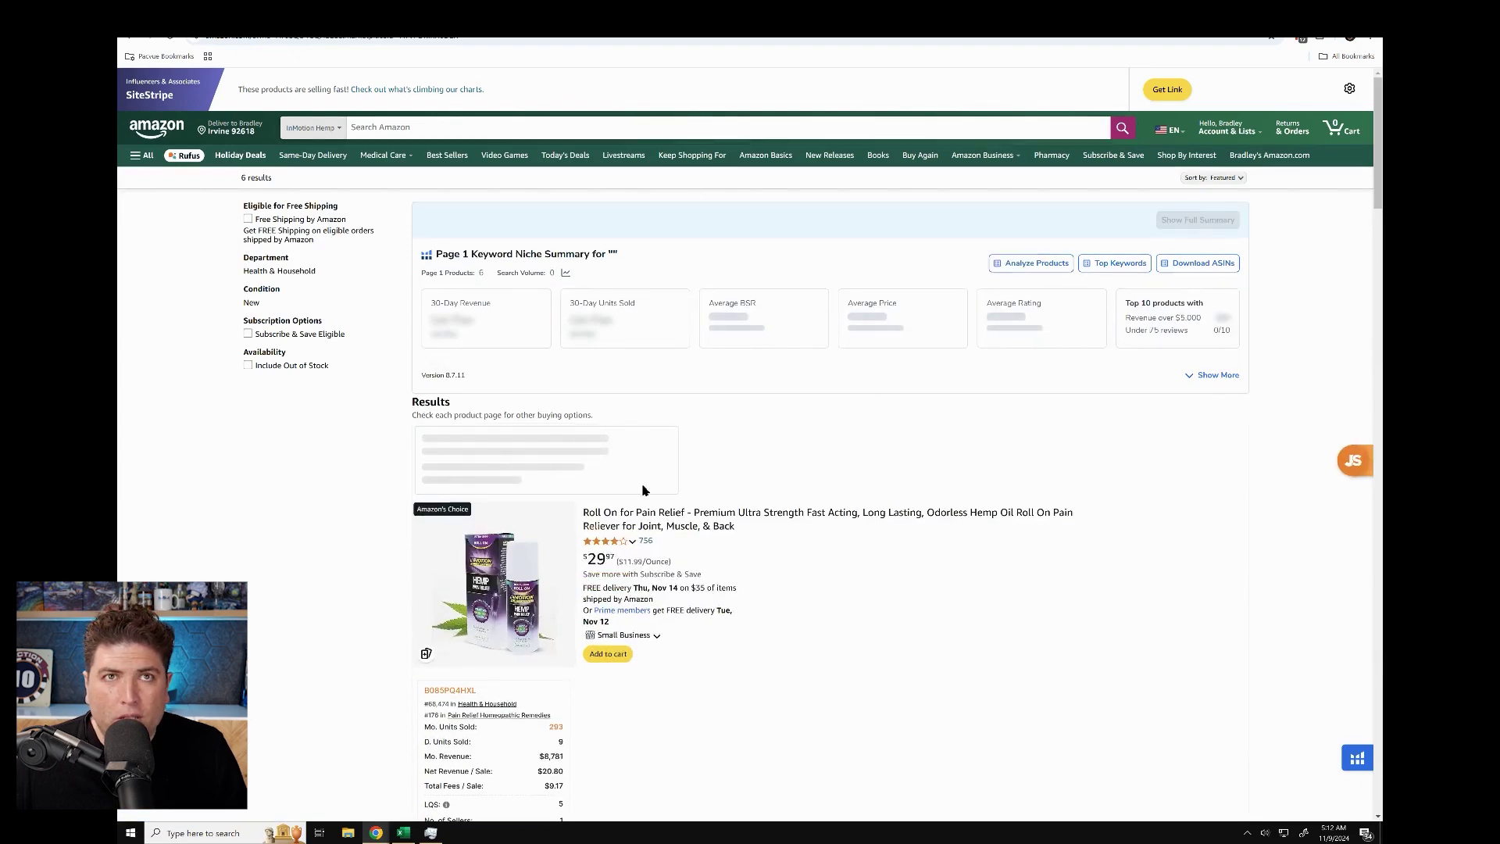
Step: Log in to Helium 10 and view the Inmotion Profits dashboard for 10/08/2024 to 11/07/2024, then return to the storefront
click(414, 16)
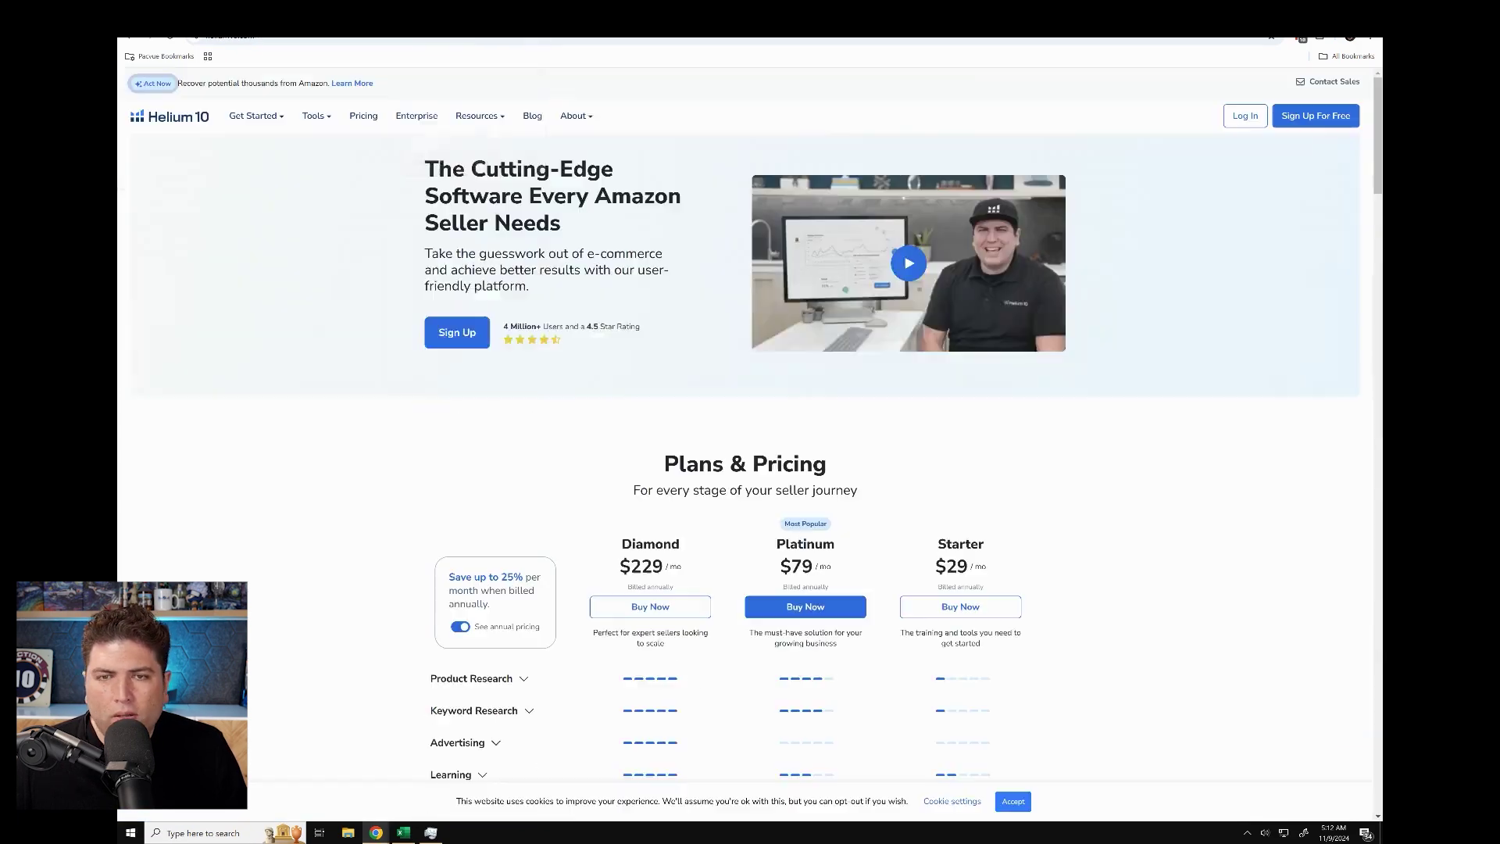
click(1245, 115)
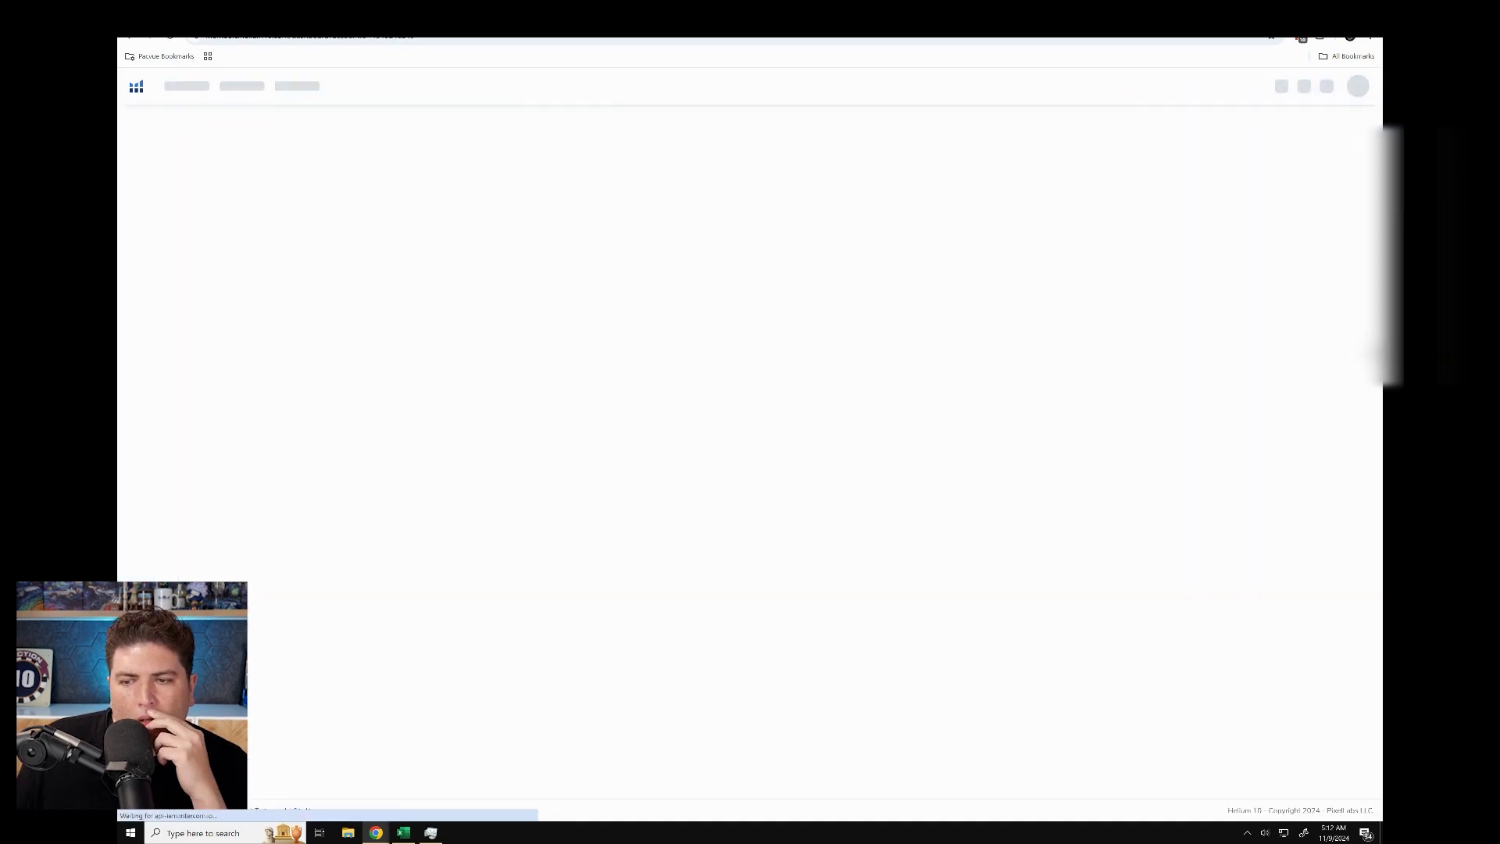
click(283, 87)
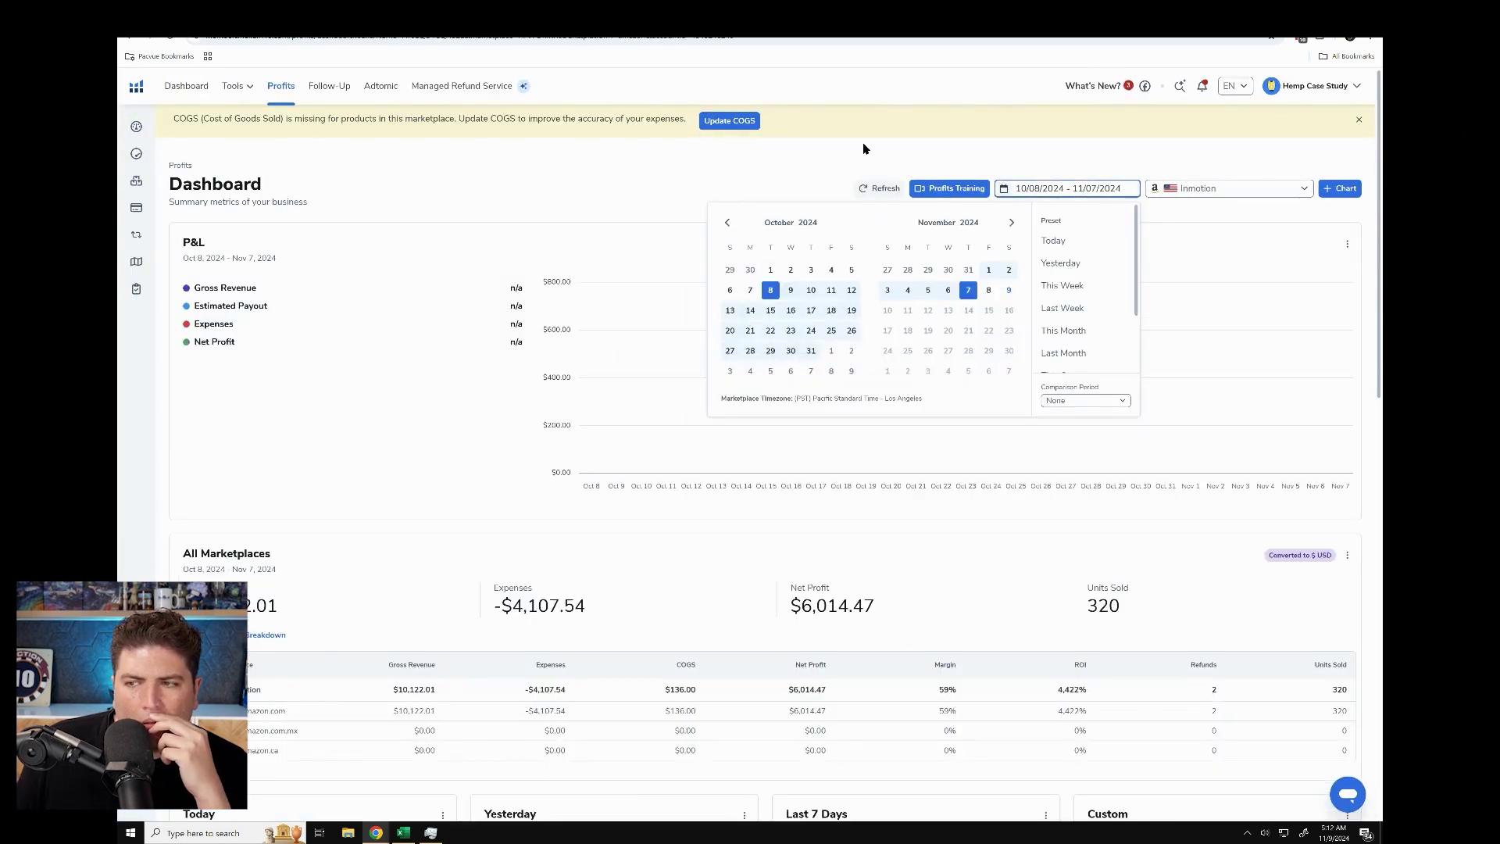
mouse_move(281, 87)
click(201, 155)
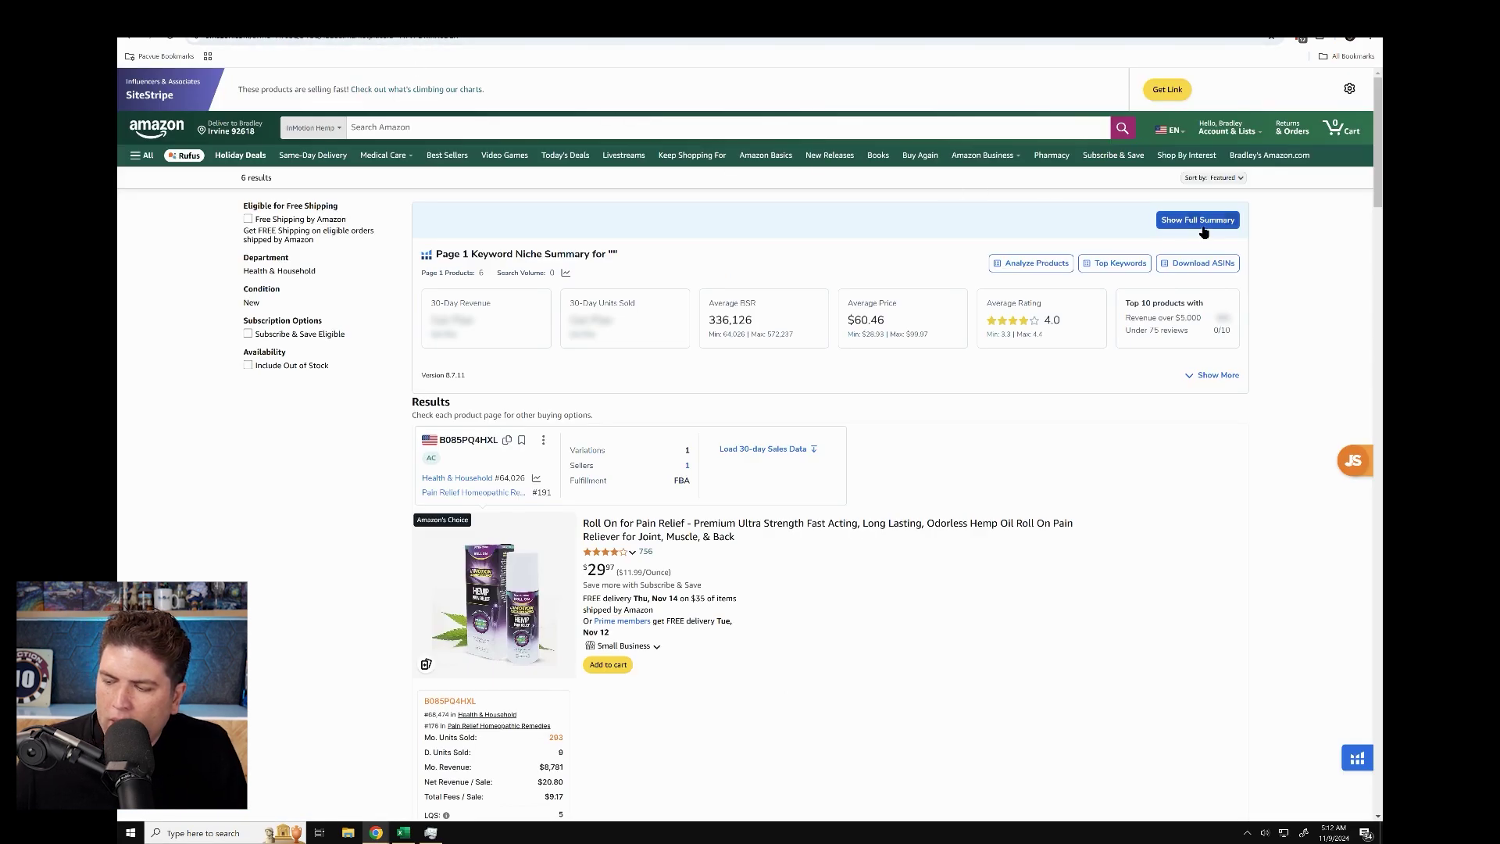
Step: Run Helium 10 Xray on the InMotion Hemp storefront to load the sales estimates of its products
click(1343, 752)
click(1238, 672)
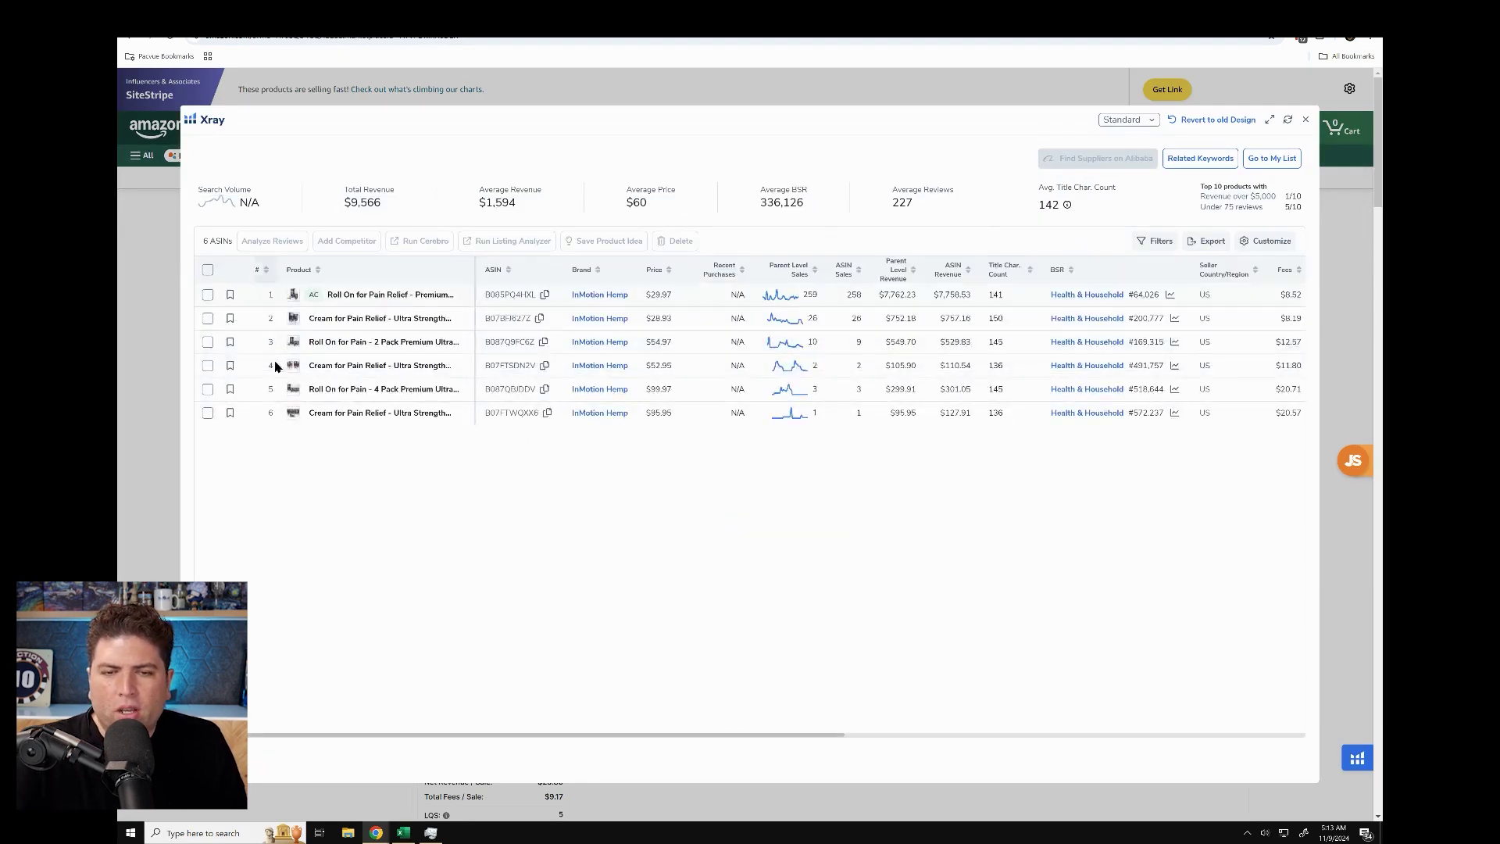
scroll(332, 369, up, 3)
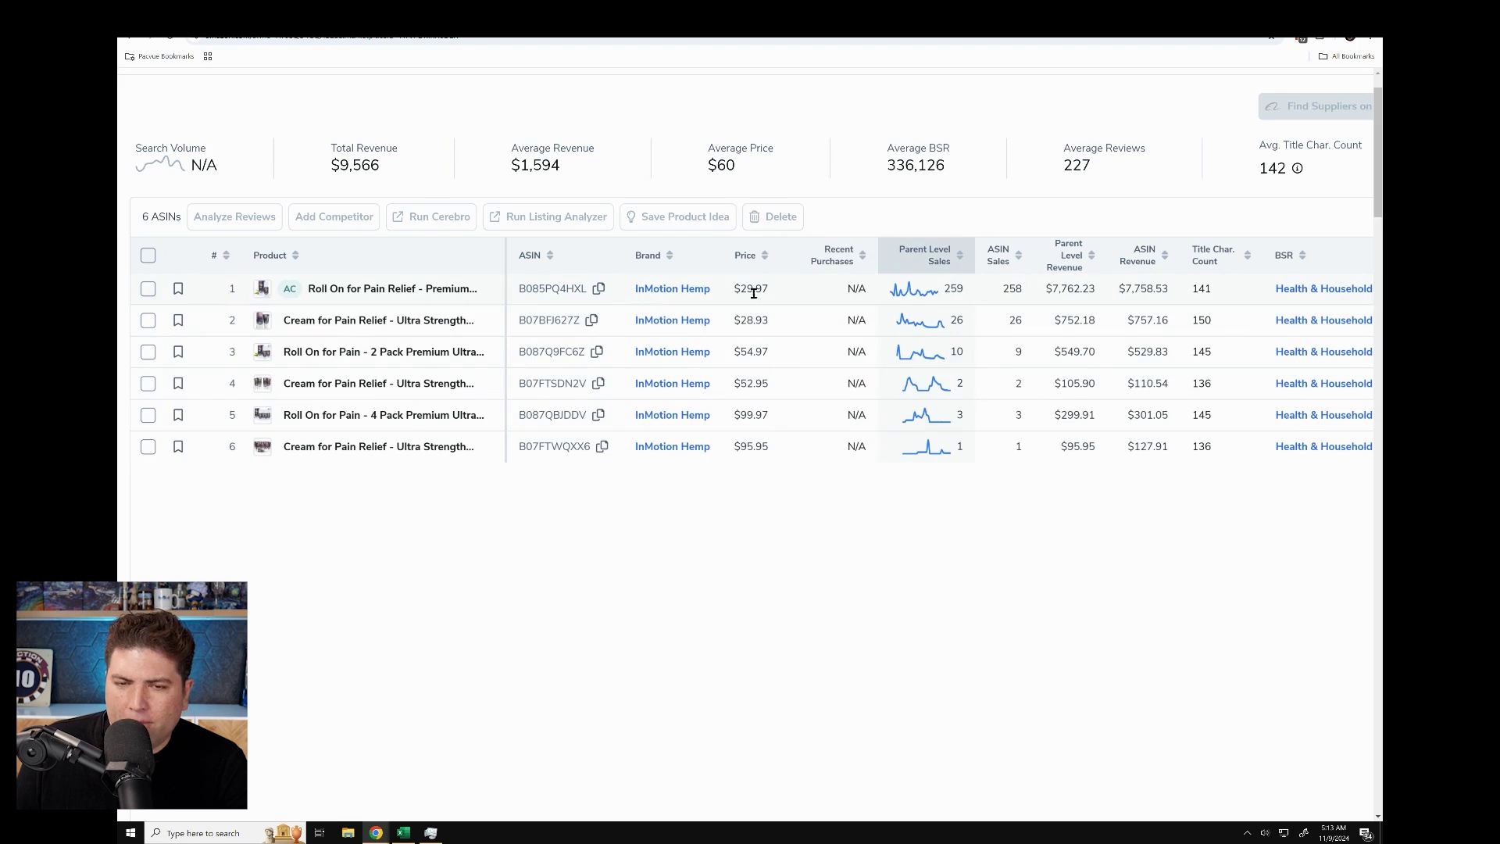
Step: Open the first roll-on pain relief listing from Xray and check its bought-in-past-month badge and its Jungle Scout and Helium 10 sales figures
right_click(440, 292)
click(462, 299)
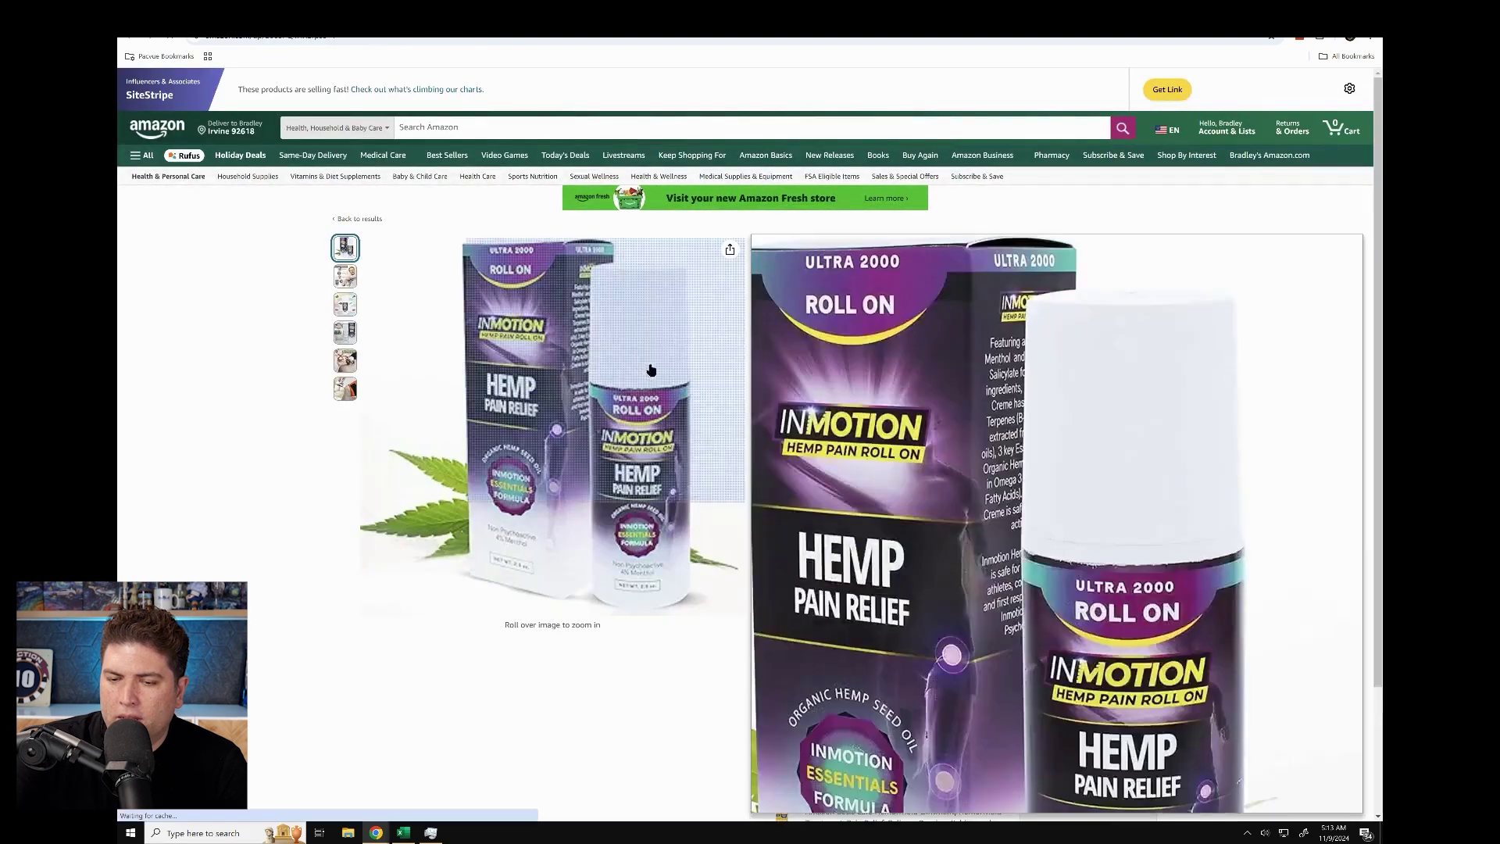
scroll(976, 284, up, 5)
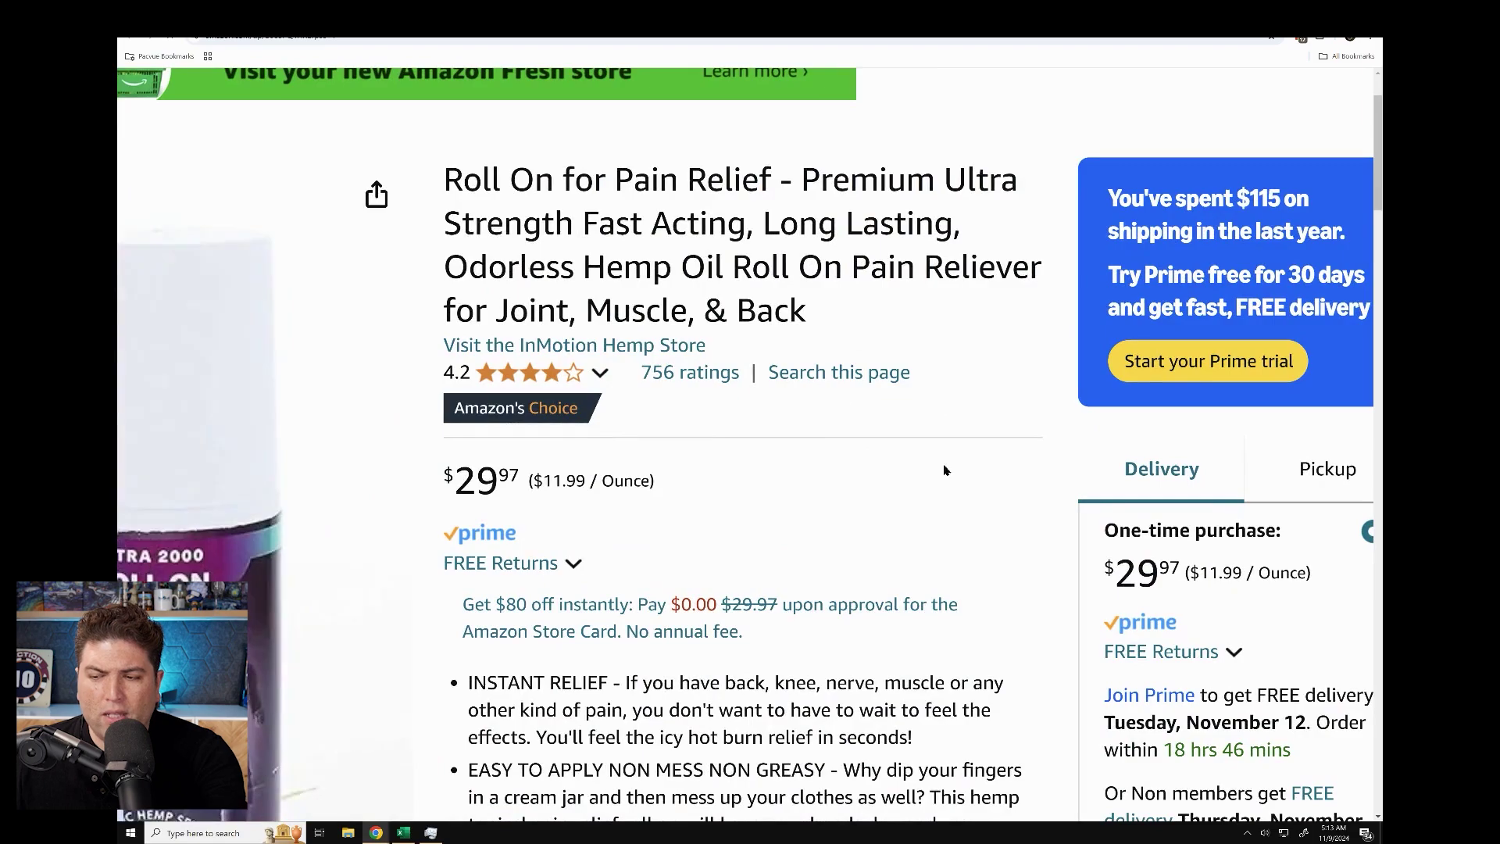
scroll(791, 379, down, 5)
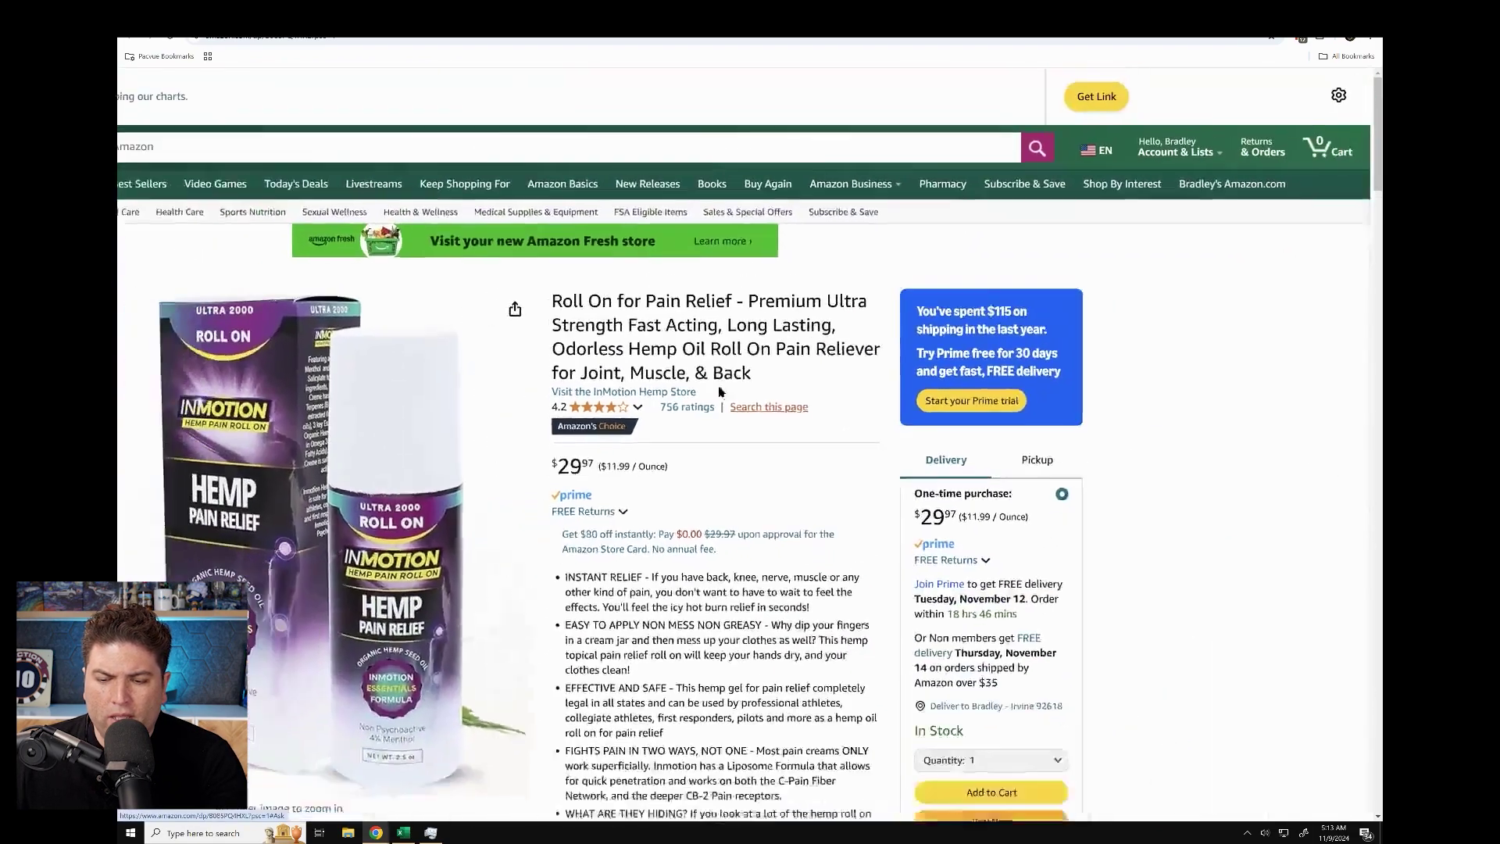
scroll(649, 602, down, 3)
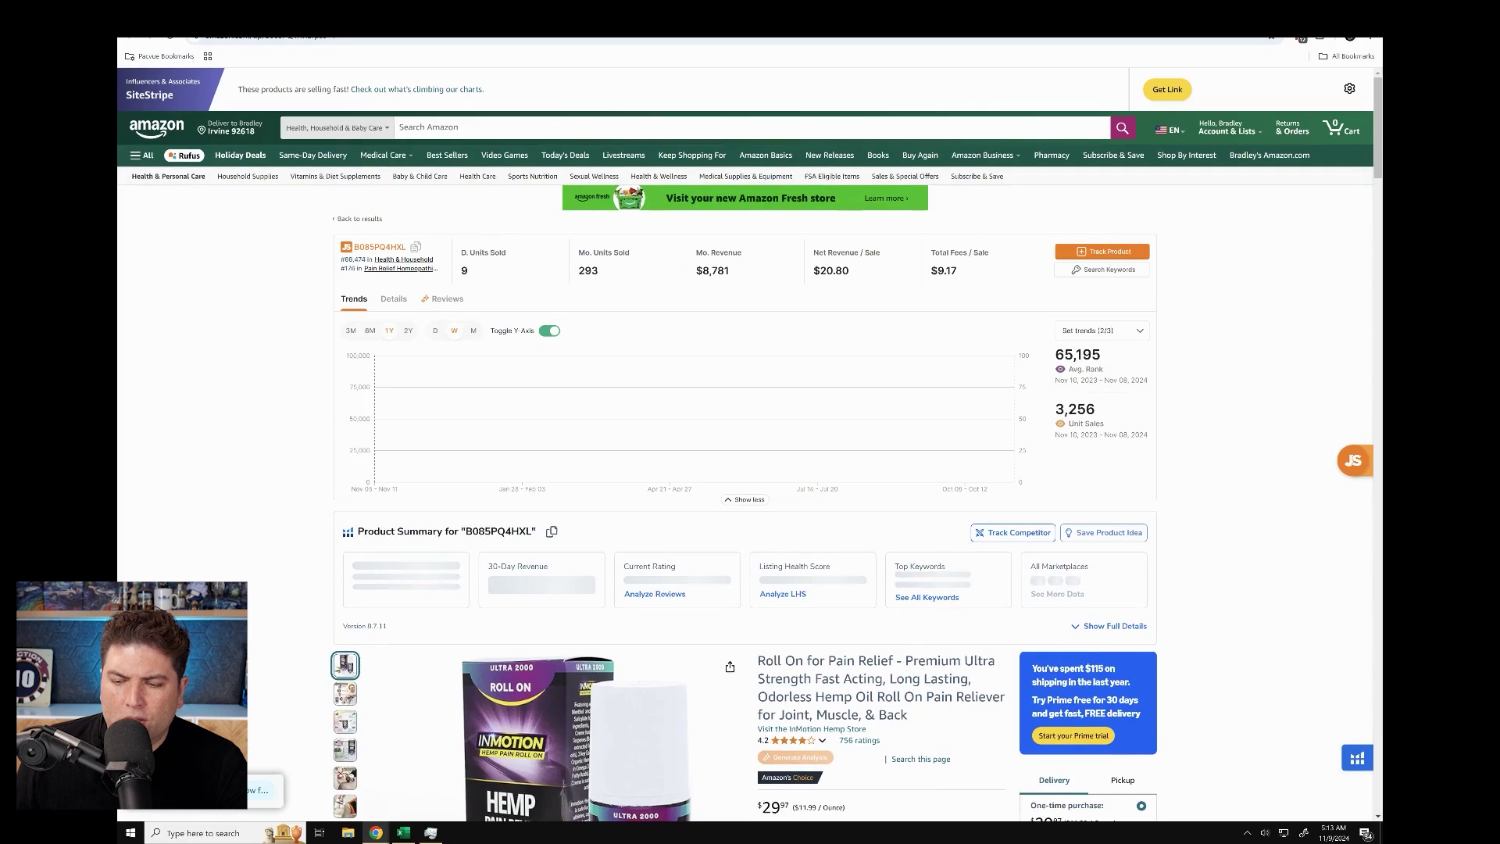
scroll(867, 435, down, 2)
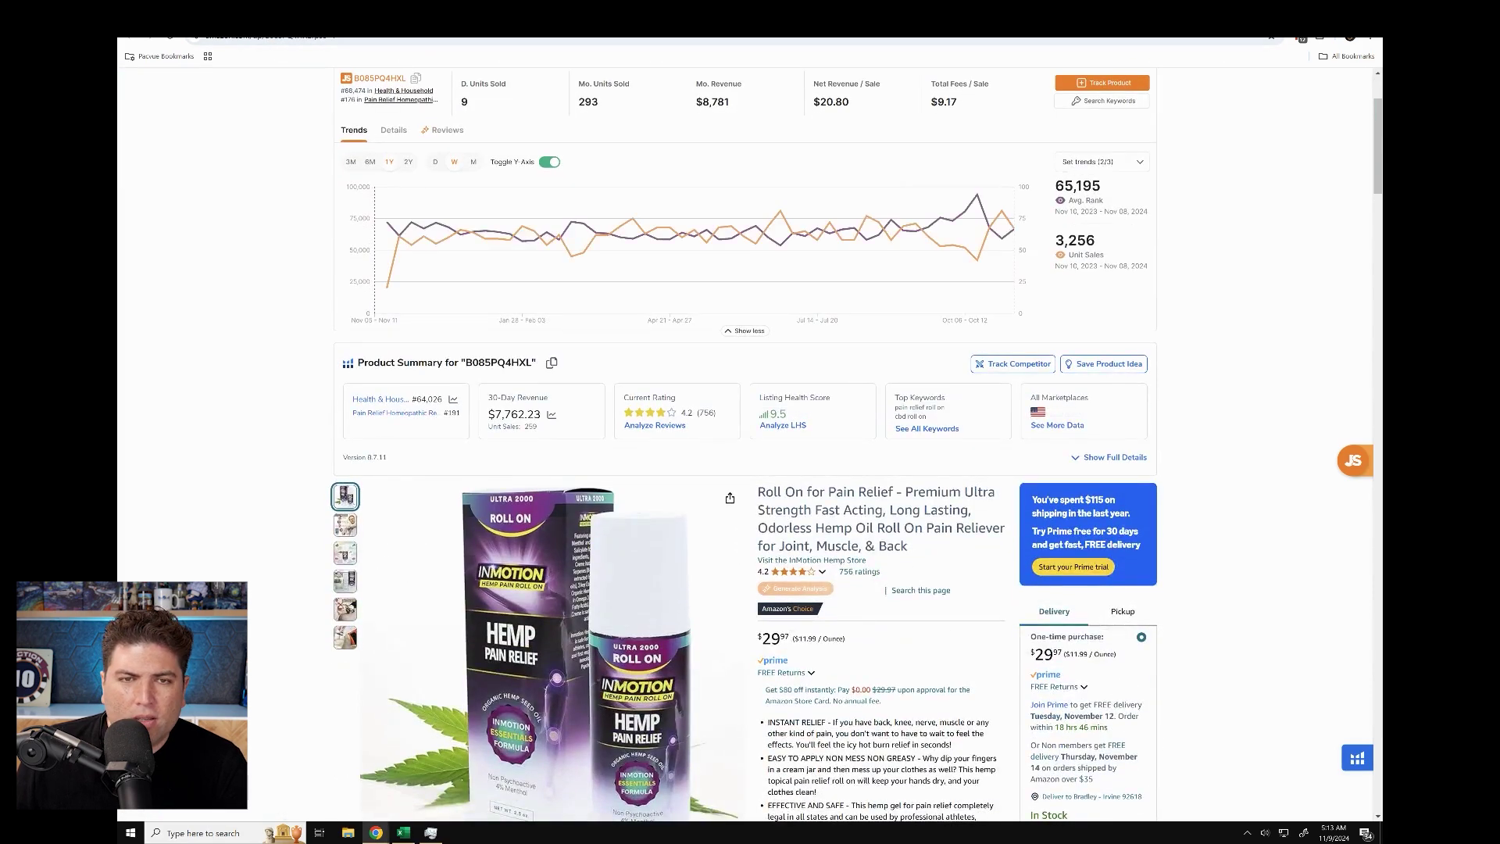
Step: Add B085PQ4HXL to the sheet in row 16 with 0 for Amazon Bought and 259 for Helium 10
click(328, 15)
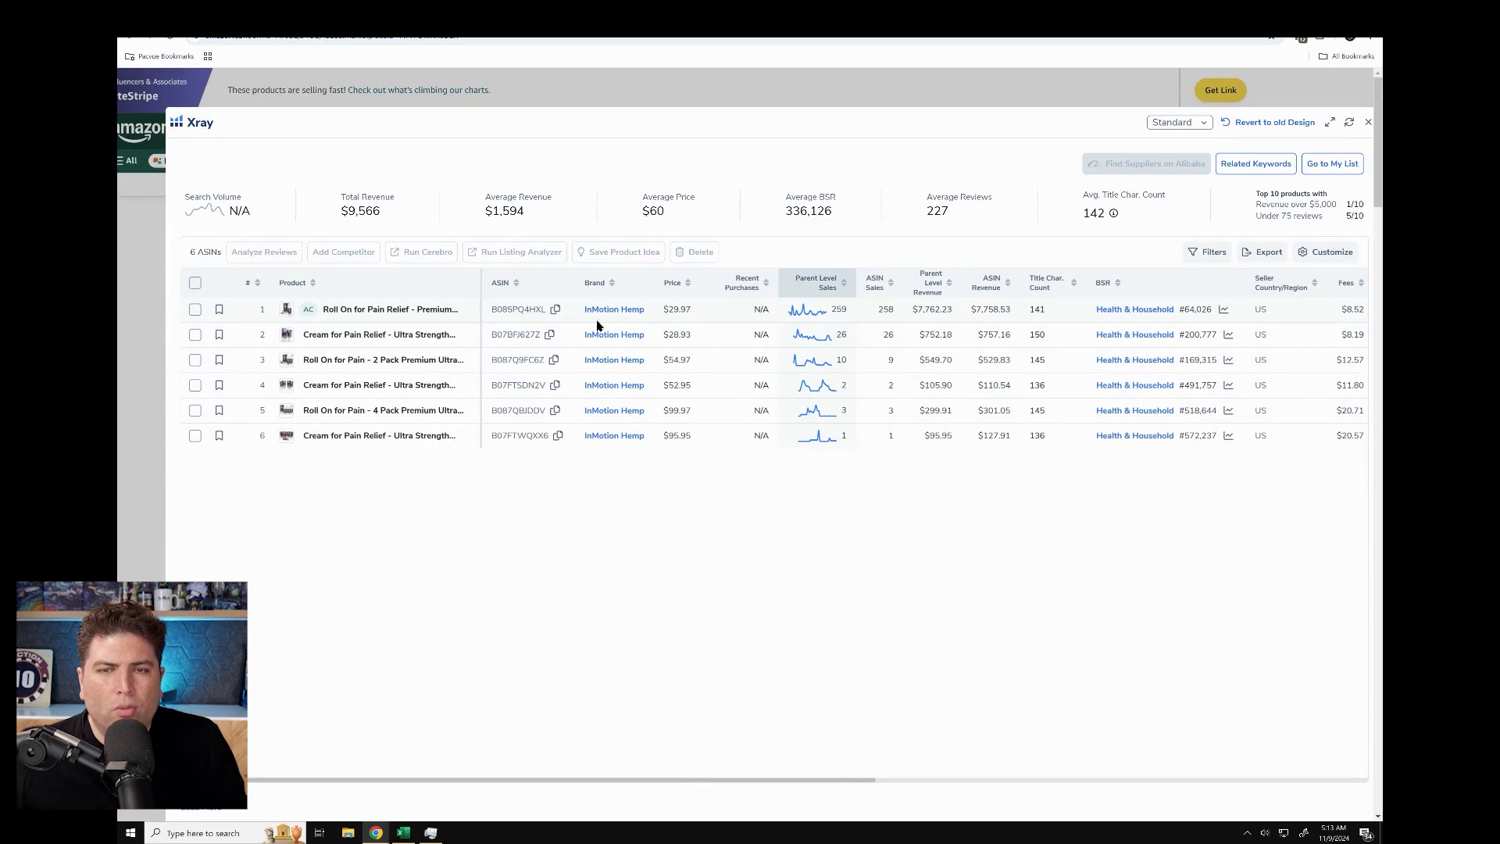
key(alt+Tab)
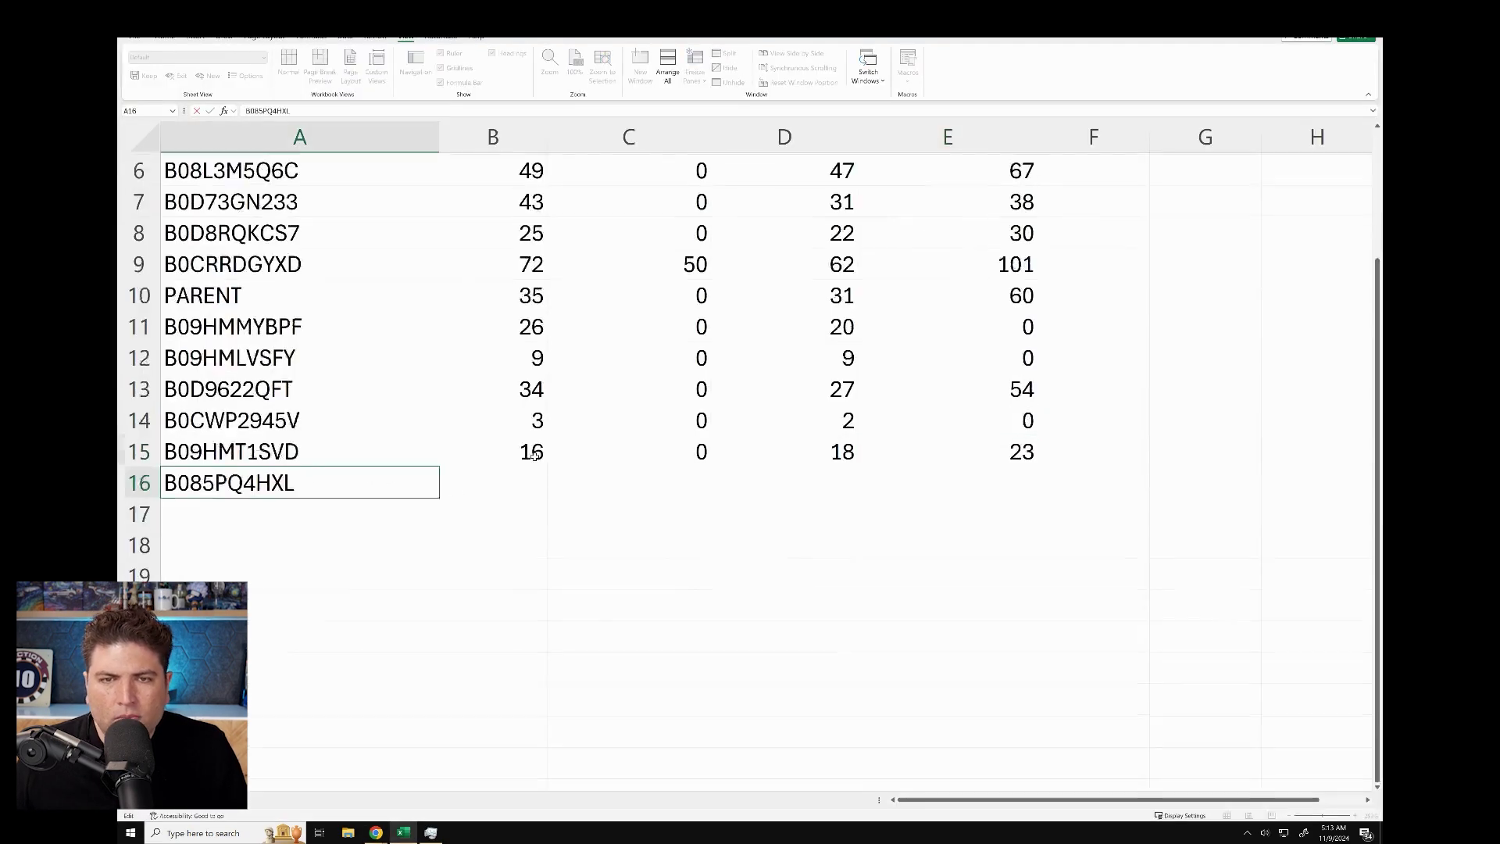
scroll(676, 341, down, 3)
click(676, 353)
text(0)
click(778, 368)
key(alt+Tab)
key(alt+Tab)
text(259)
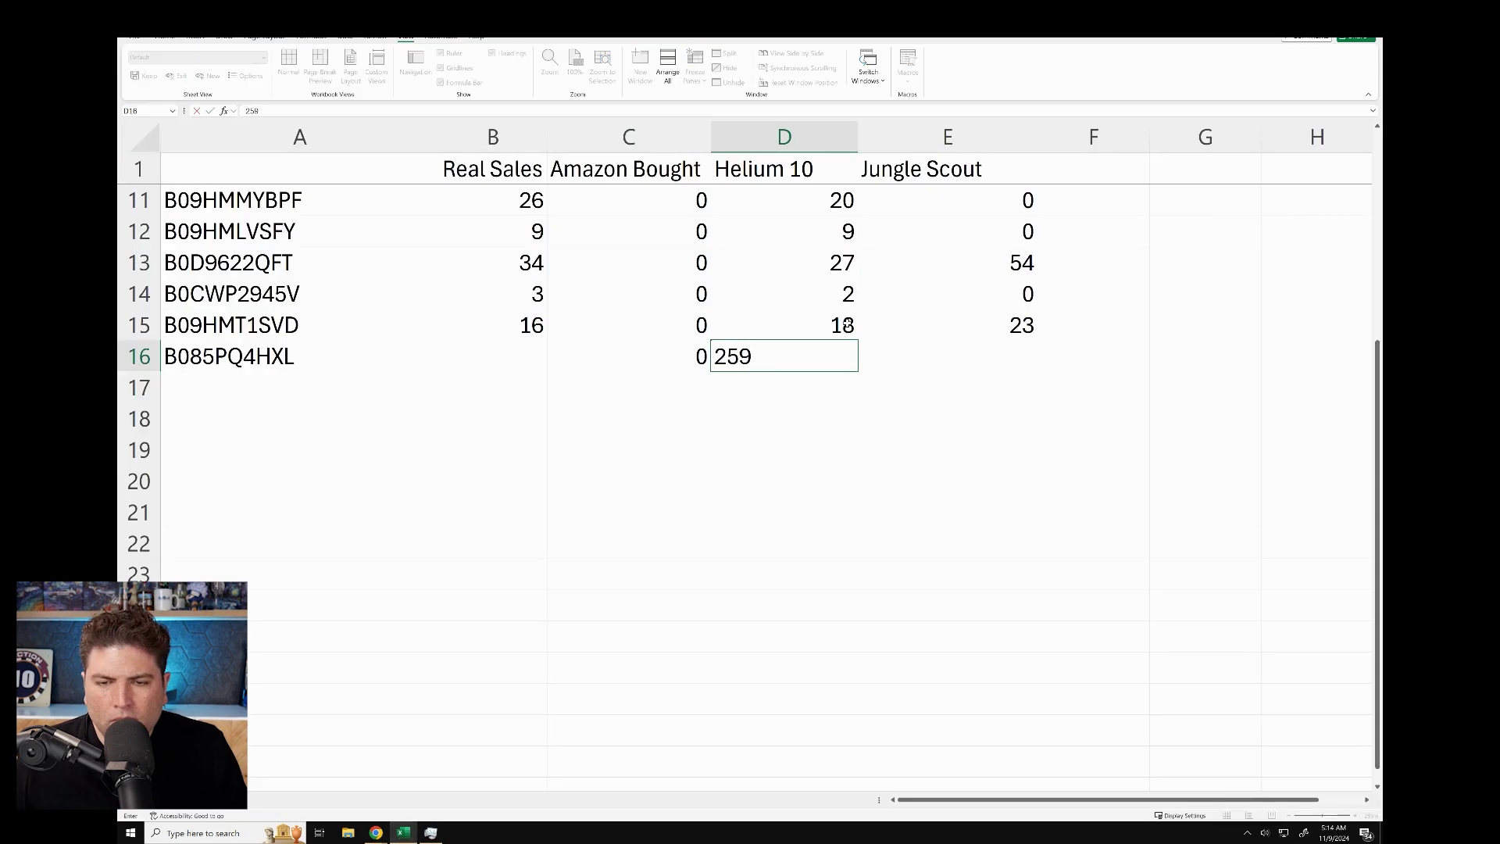
Step: Add the ASIN B07BFJ627Z in row 17 with a Helium 10 figure of 26
key(alt+Tab)
key(alt+Tab)
click(318, 380)
text(B07BFJ627Z)
click(811, 386)
text(26)
Step: Copy the ASIN B087Q9FC6Z from Xray into row 18 and enter 10 as its Helium 10 figure
key(alt+Tab)
double_click(518, 360)
key(alt+Tab)
key(alt+Tab)
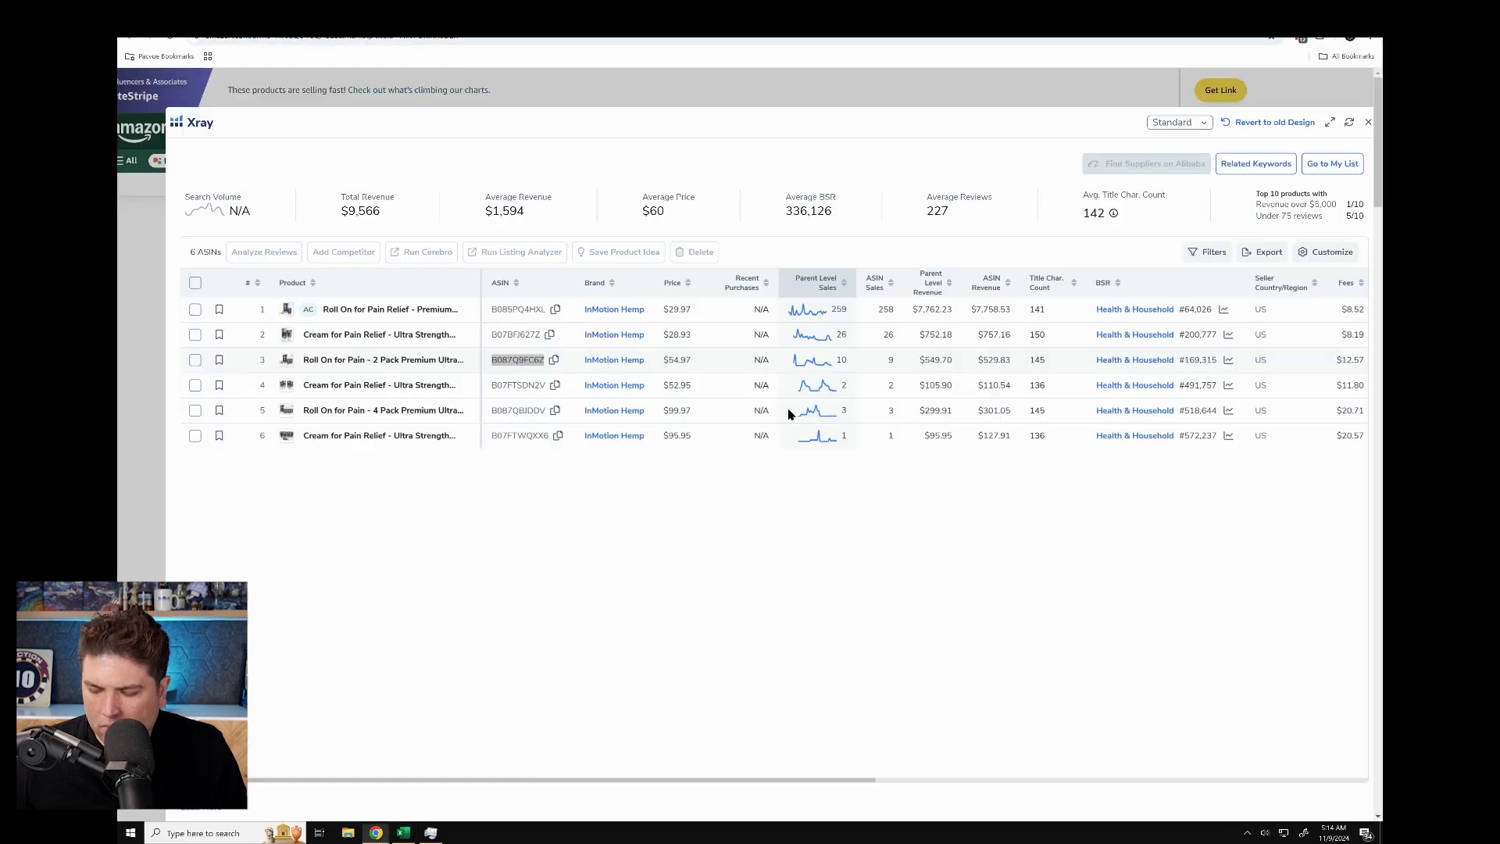
key(alt+Tab)
key(alt+Tab)
Step: Copy the ASIN B07FTSDN2V from Xray into row 19 and enter 2 as its Helium 10 figure
double_click(517, 385)
key(alt+Tab)
key(alt+Tab)
key(alt+Tab)
text(2)
Step: Add the ASIN B087QBJDDV in row 20 with a Helium 10 figure of 3
text(B087QBJDDV)
click(811, 480)
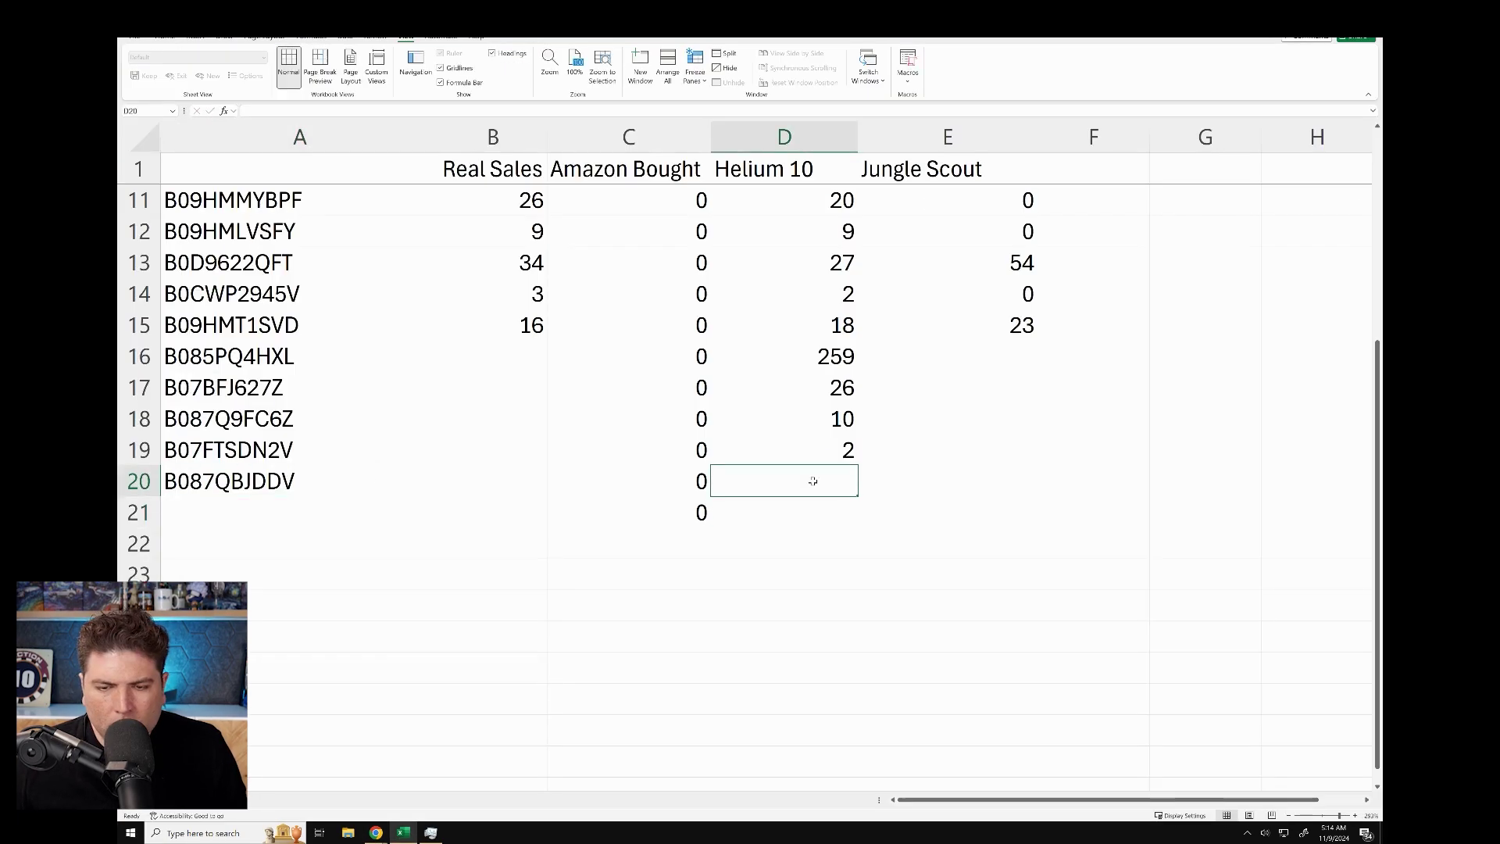
text(3)
Step: Copy the ASIN B07FTWQXX6 from Xray into row 21, enter 1 as its Helium 10 figure, and close Xray
click(271, 509)
key(alt+Tab)
double_click(520, 436)
key(alt+Tab)
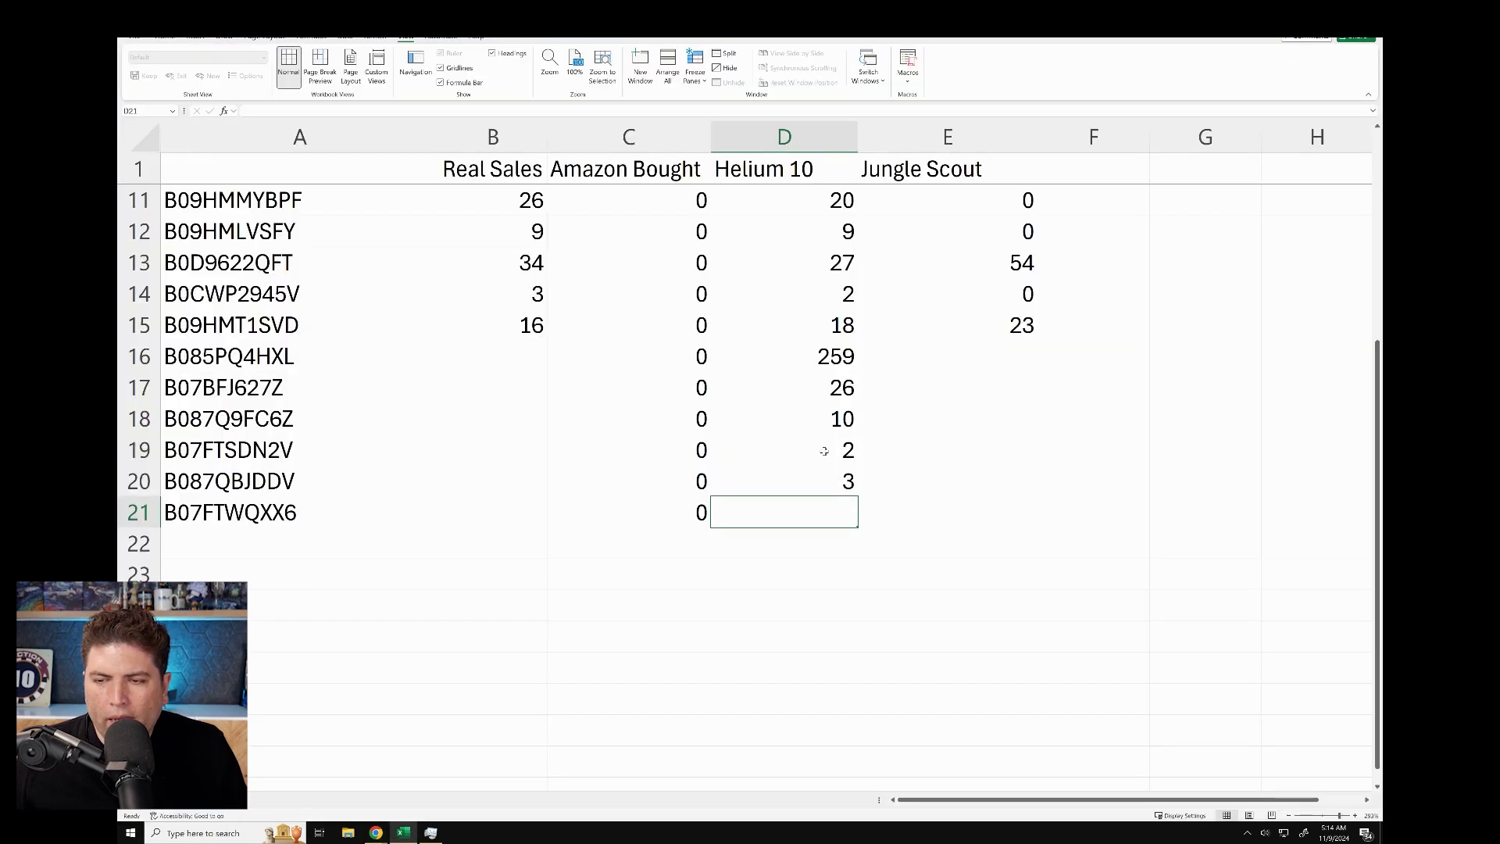
text(1)
key(Return)
key(alt+Tab)
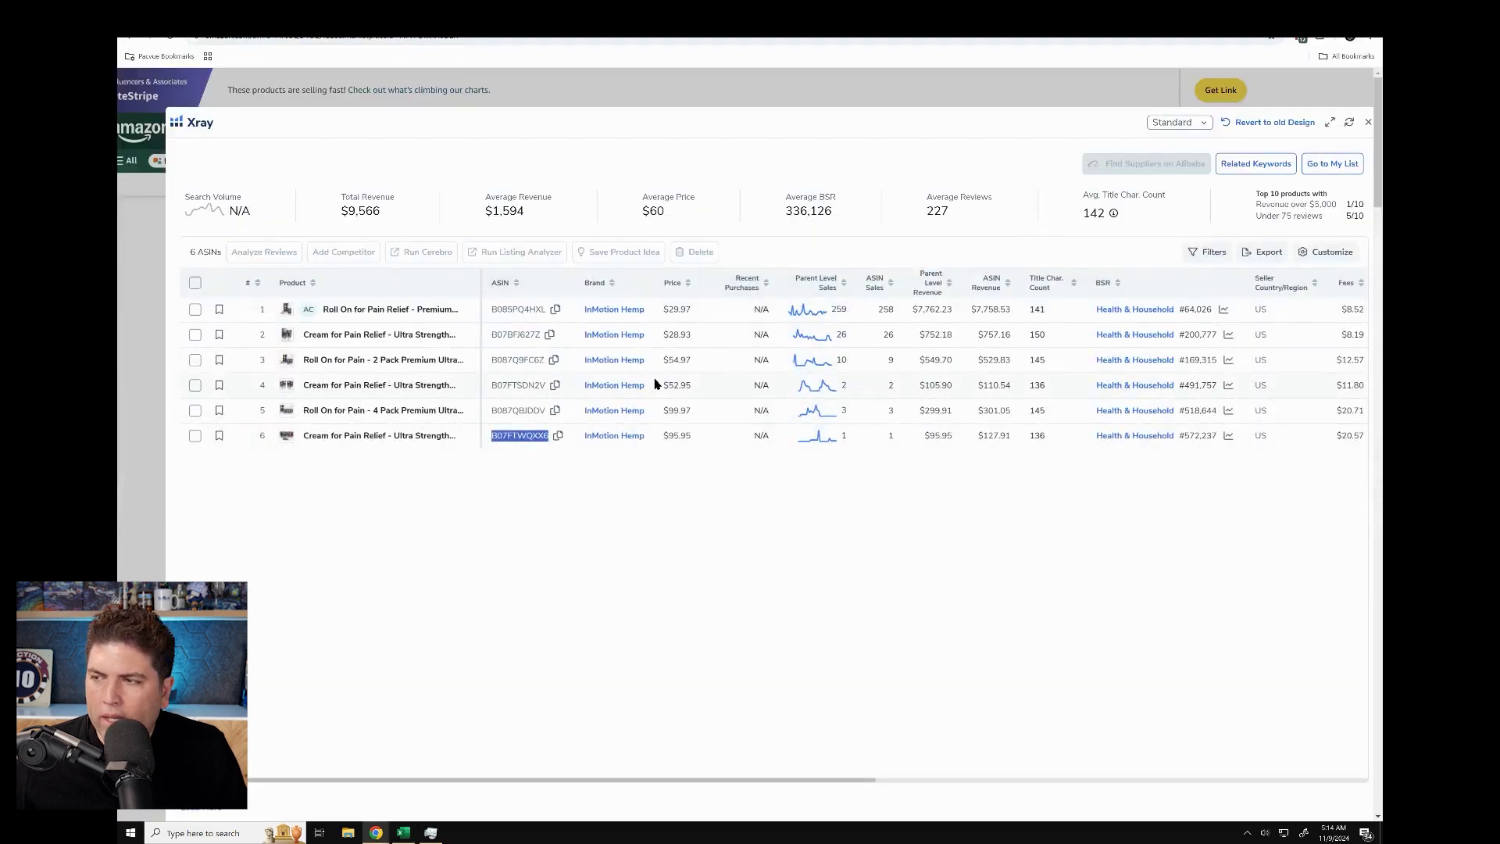
click(1368, 122)
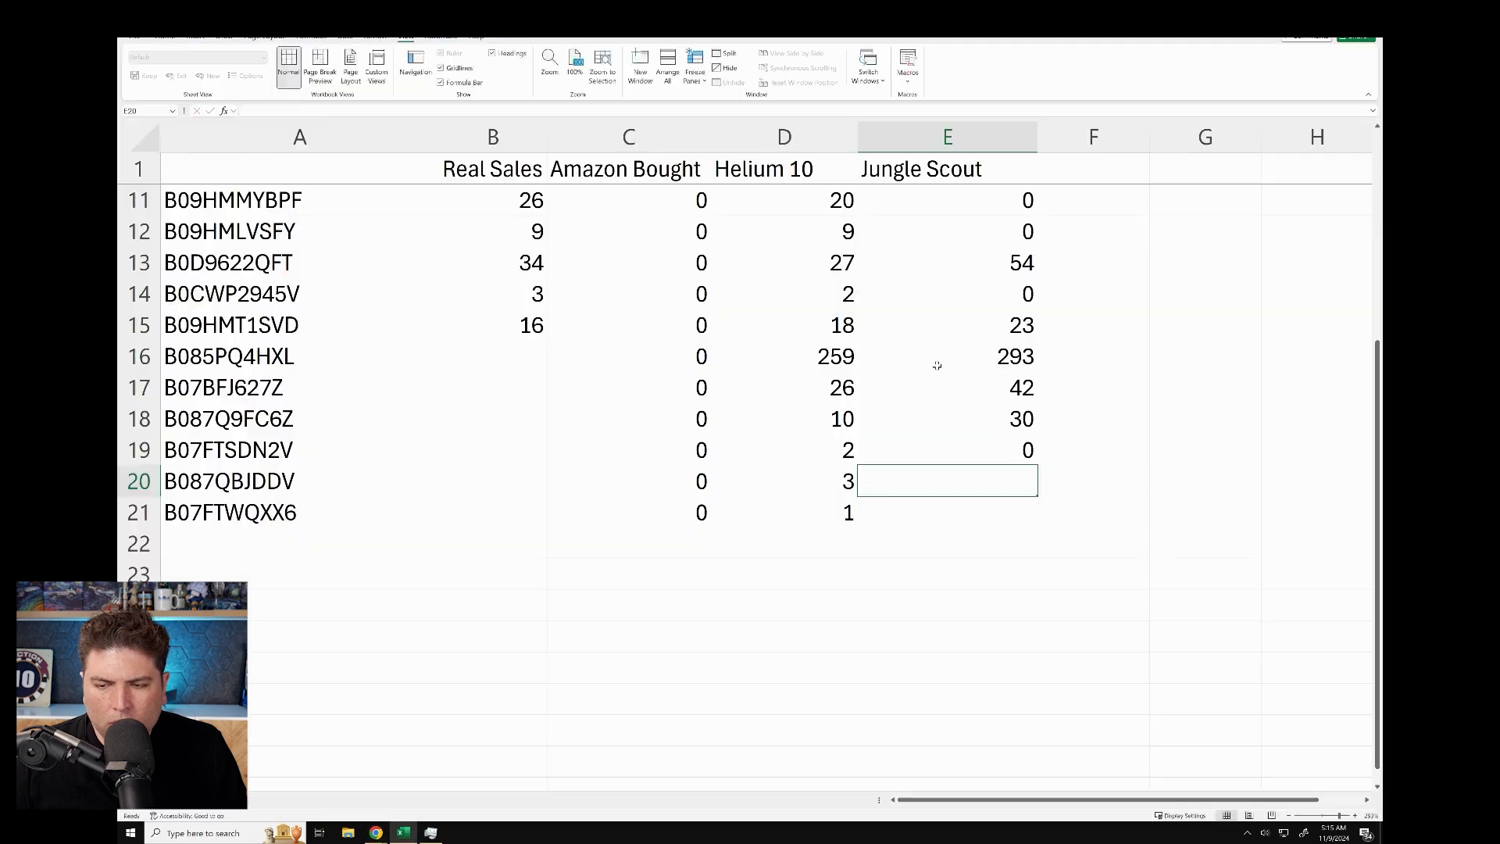
Step: Enter Jungle Scout figures of 15 in row 20 and 0 in row 21, plus real sales of 2 in row 21
text(15)
key(Return)
text(0)
key(Return)
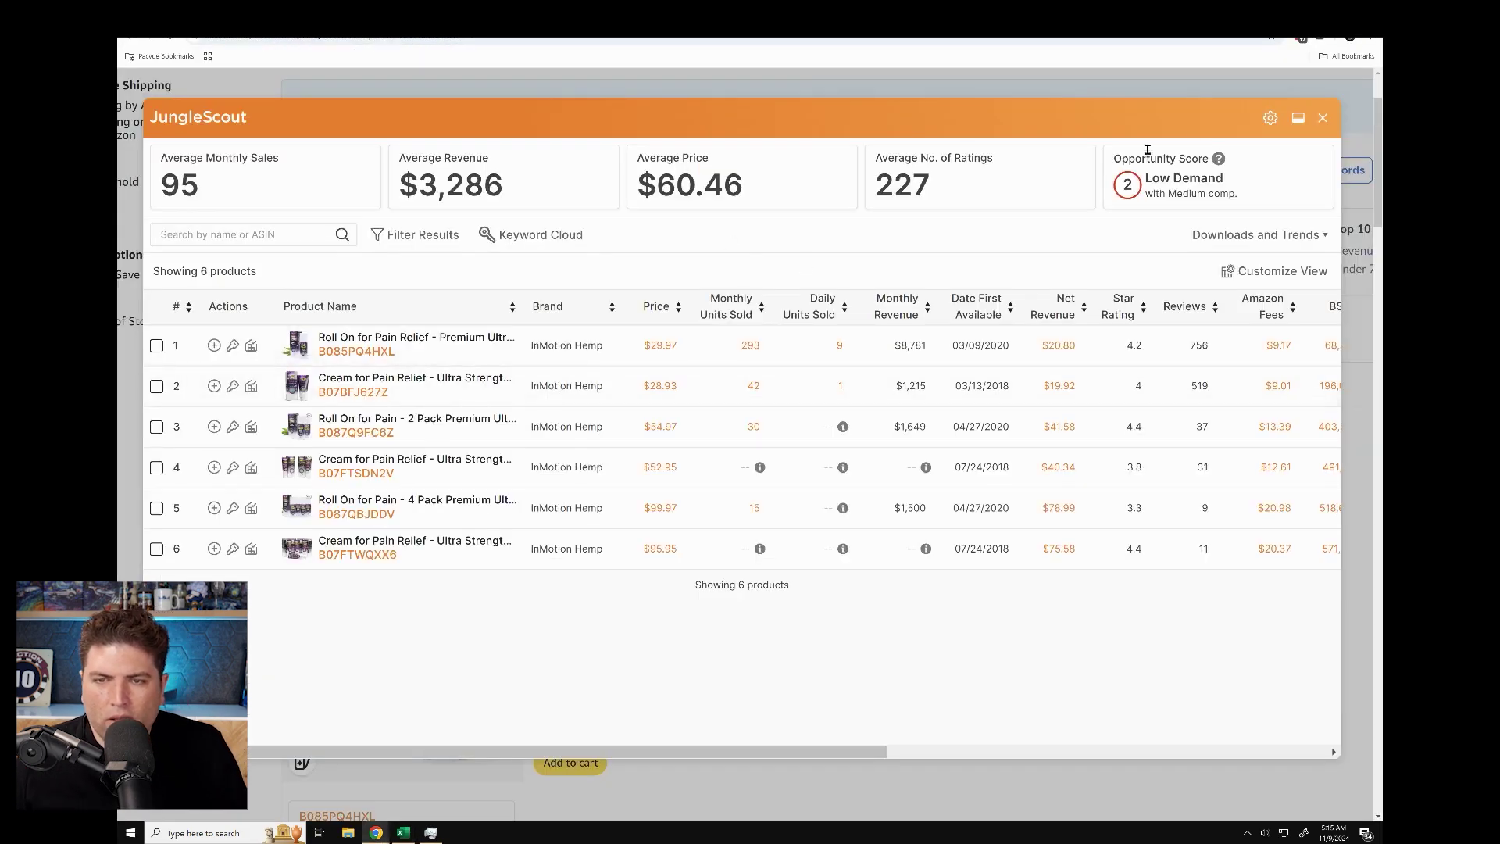
click(1321, 121)
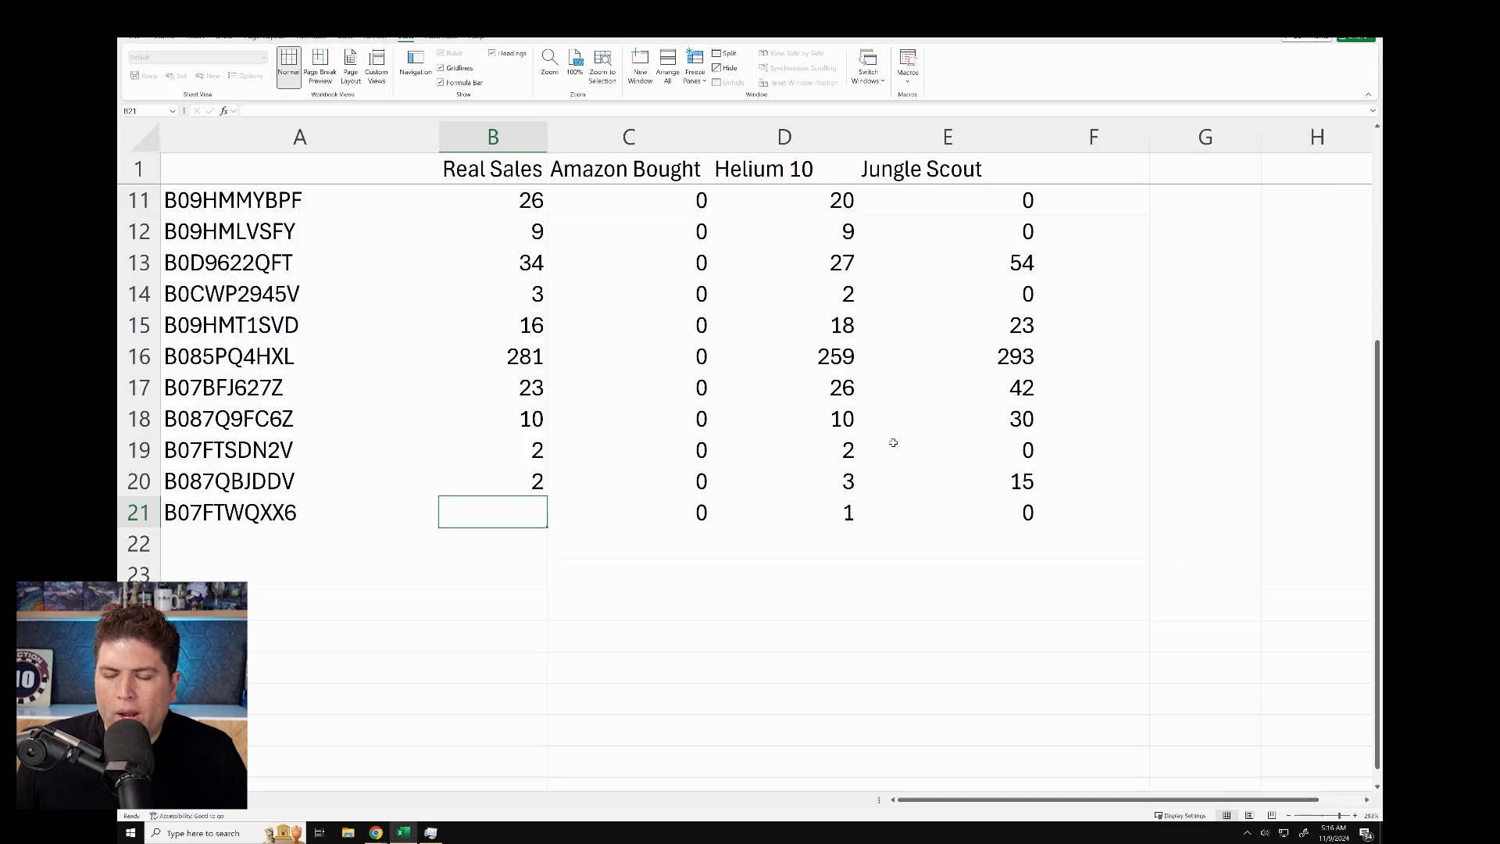
text(2)
key(Return)
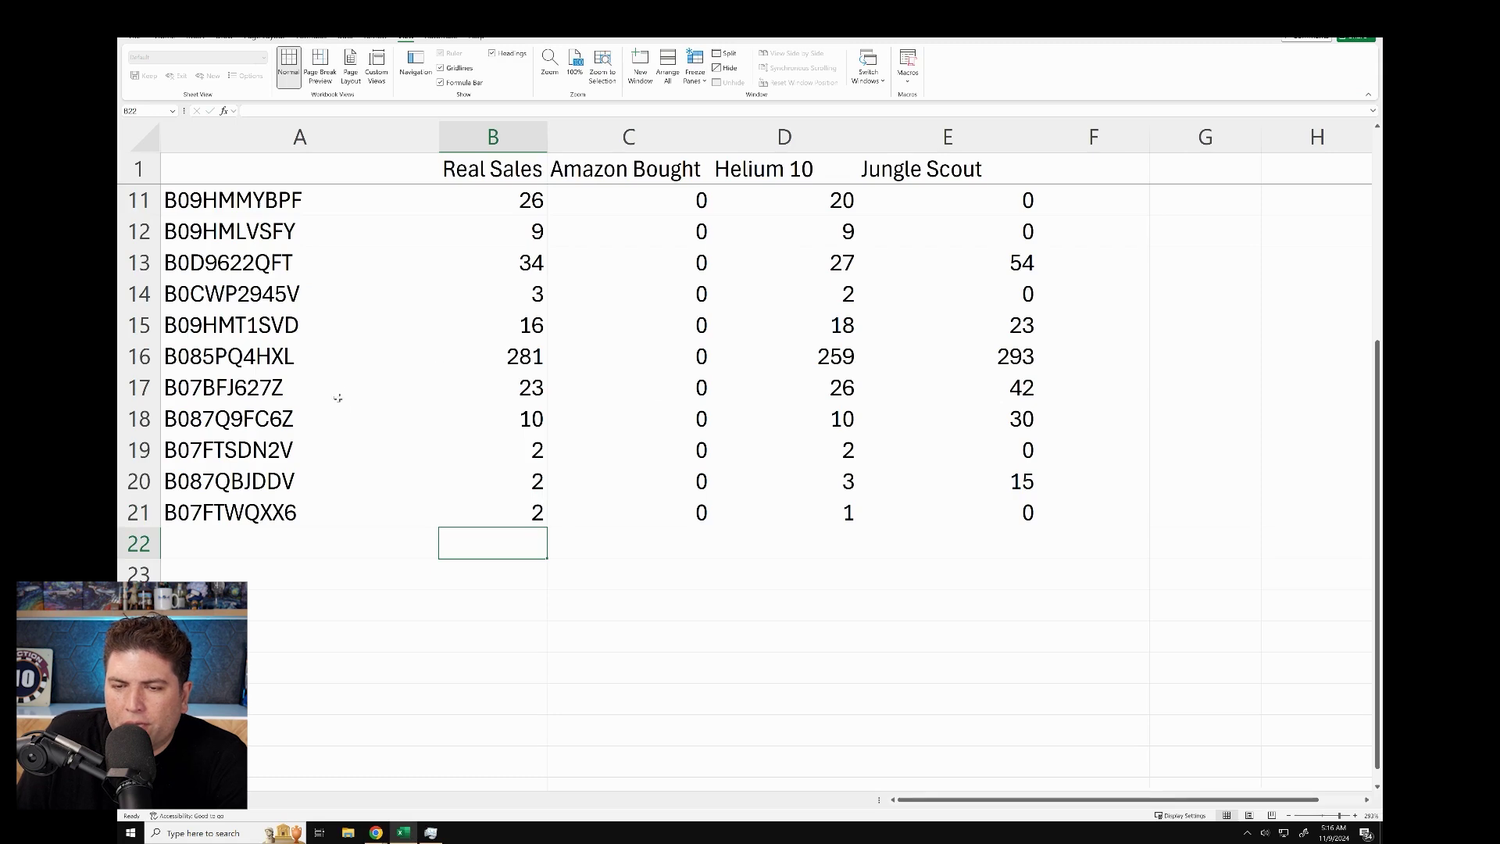
Step: Compare the real sales in rows 16 to 18 with their Amazon, Helium 10 and Jungle Scout figures
drag(322, 359, 713, 406)
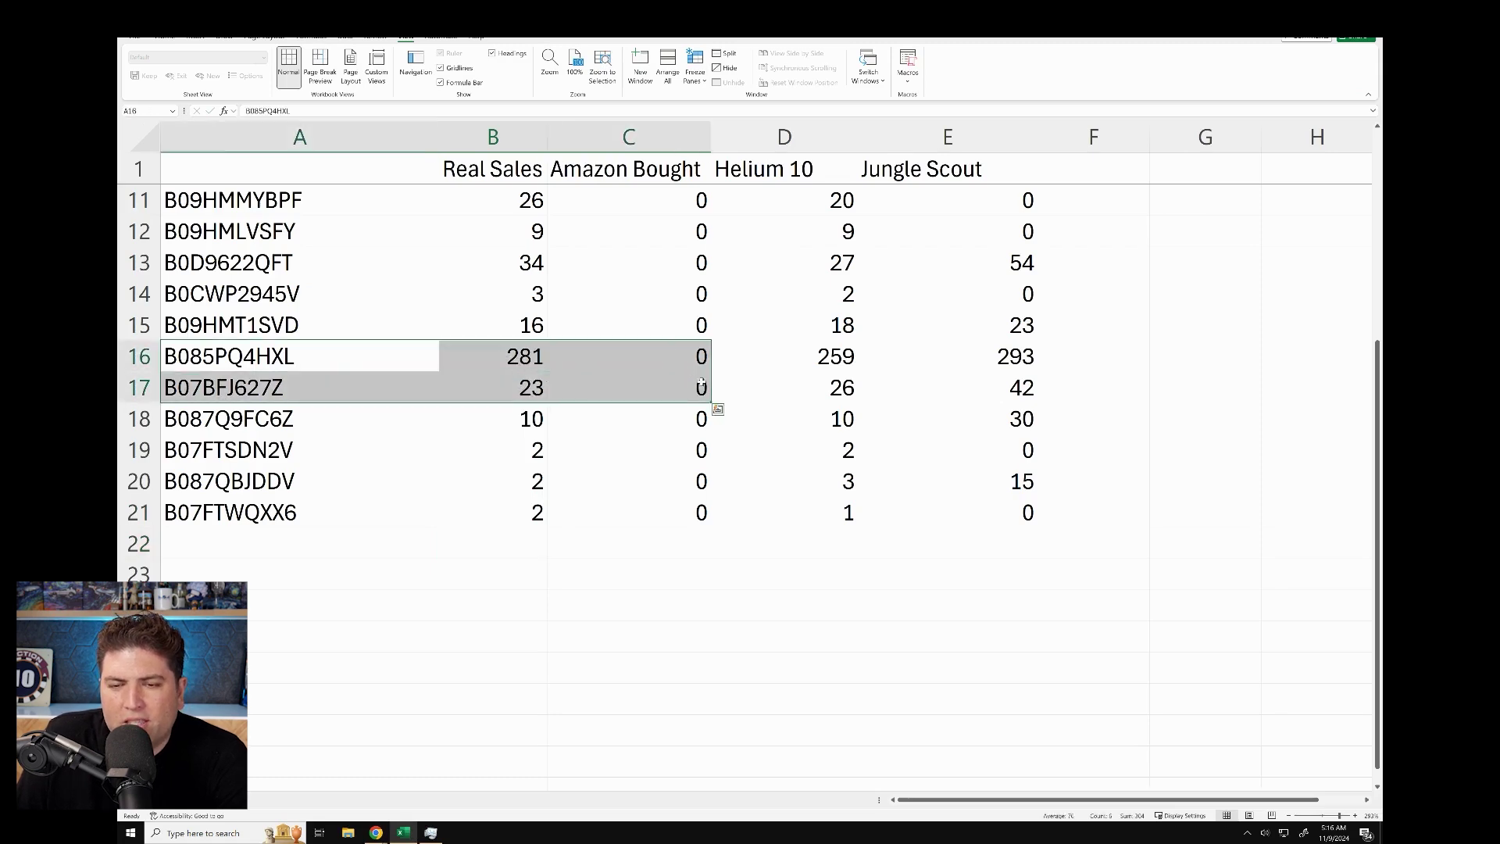
click(683, 355)
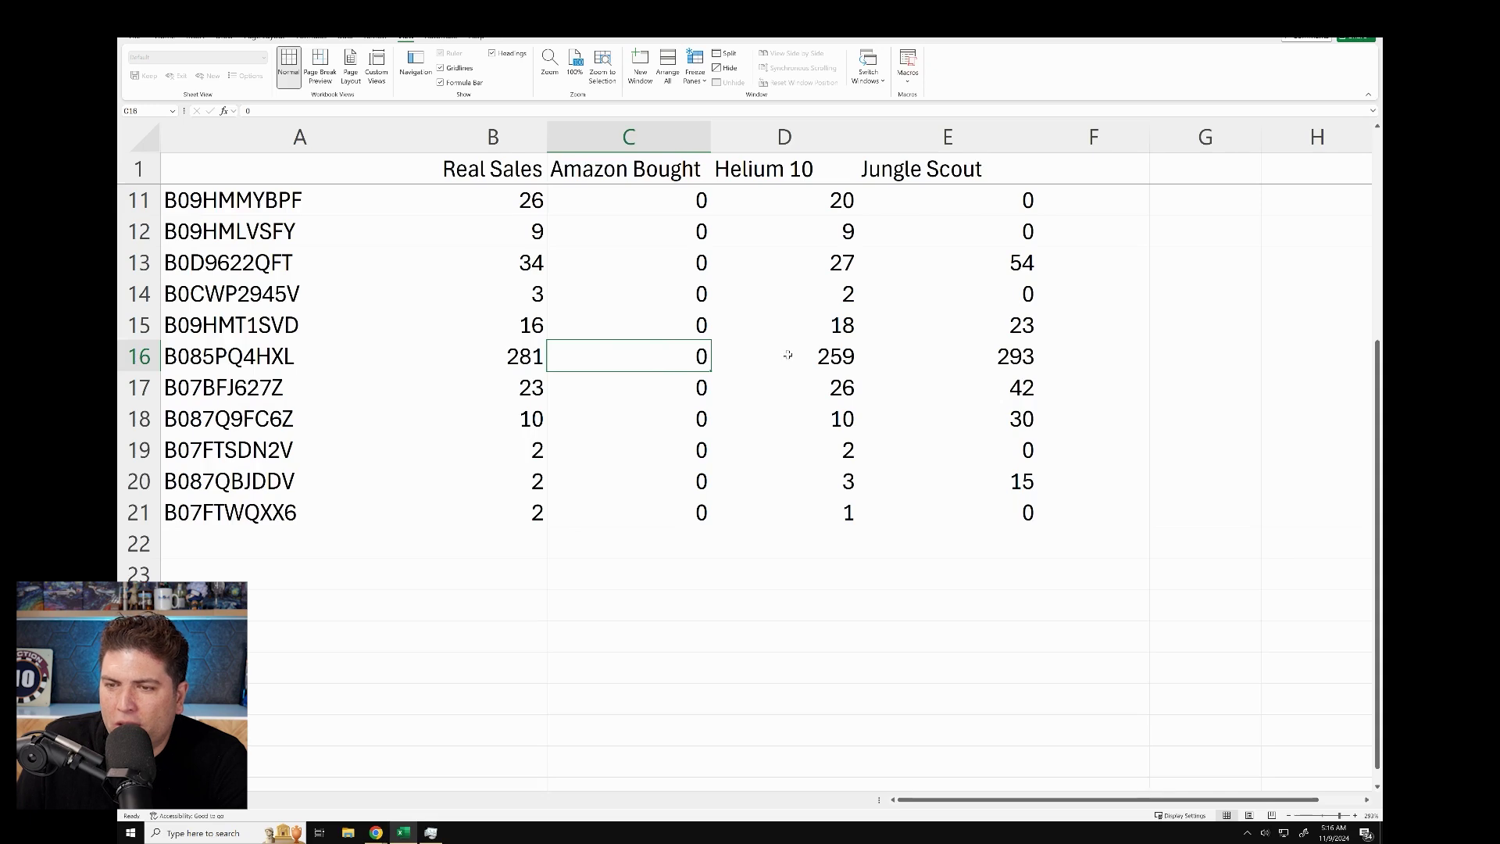
click(982, 353)
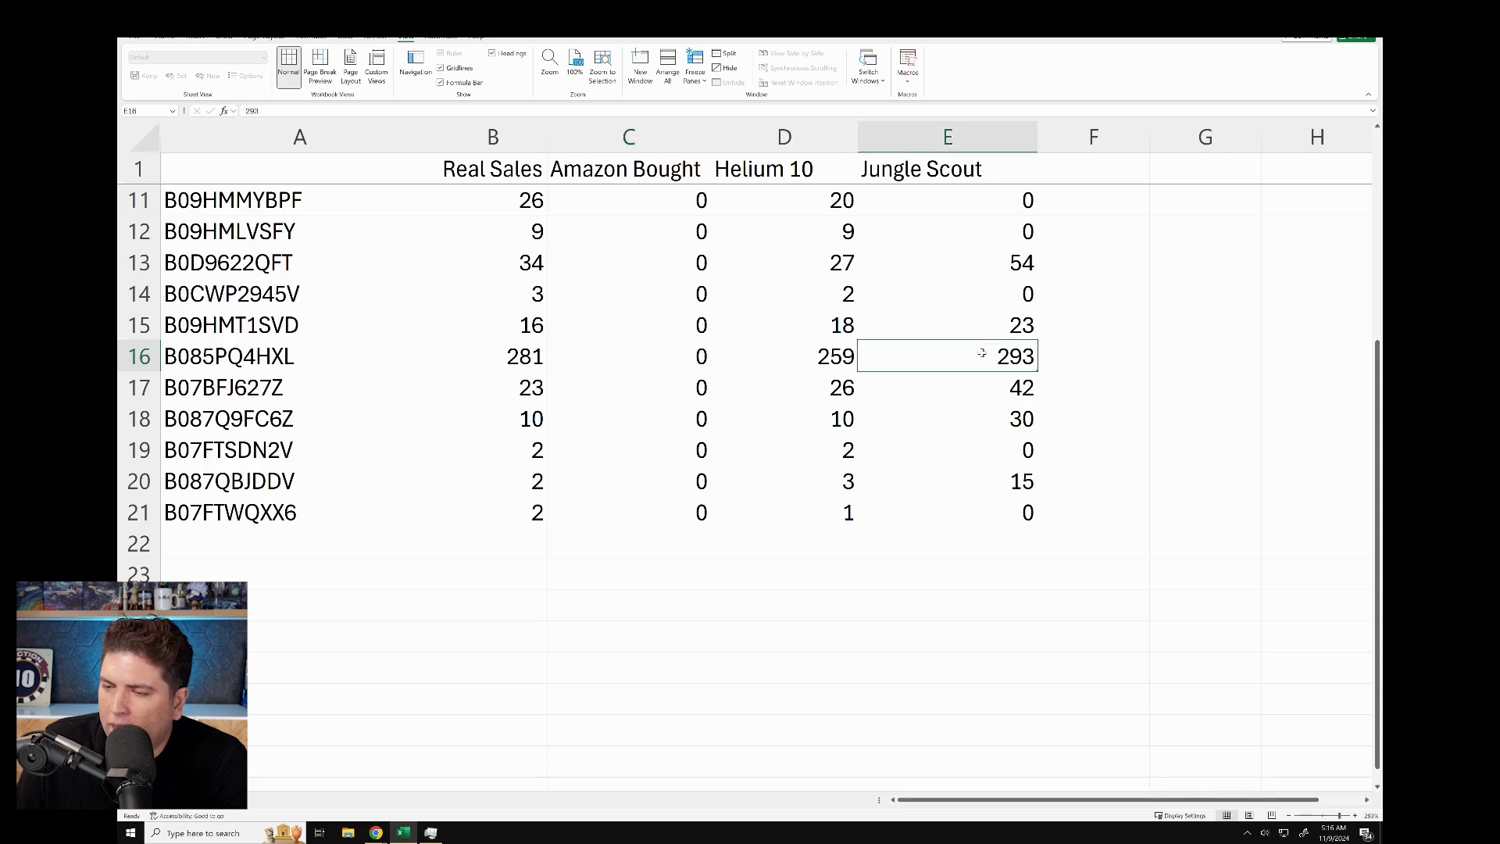
click(815, 359)
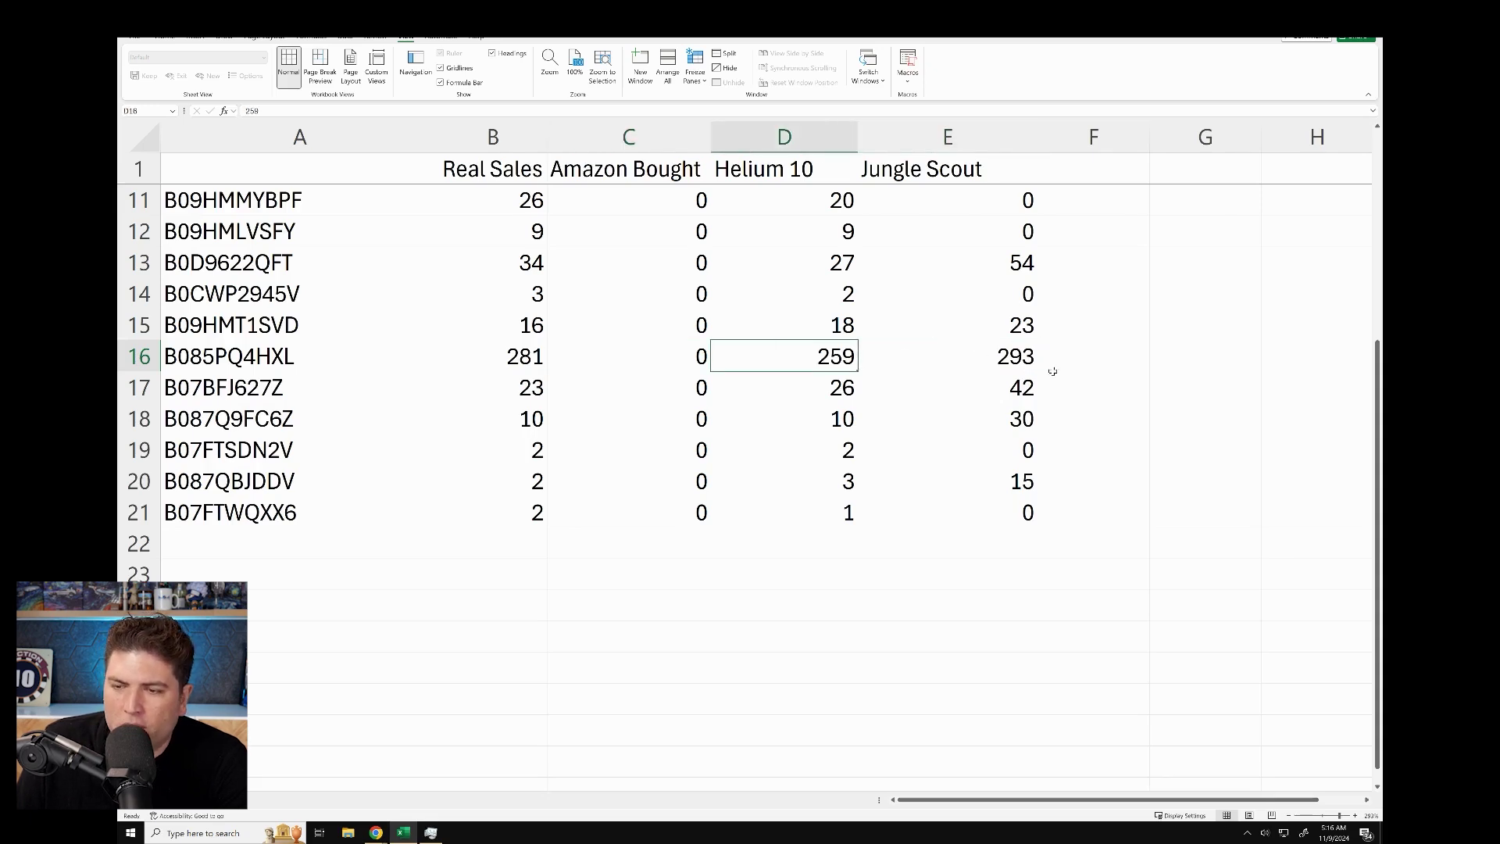
drag(1000, 357, 235, 359)
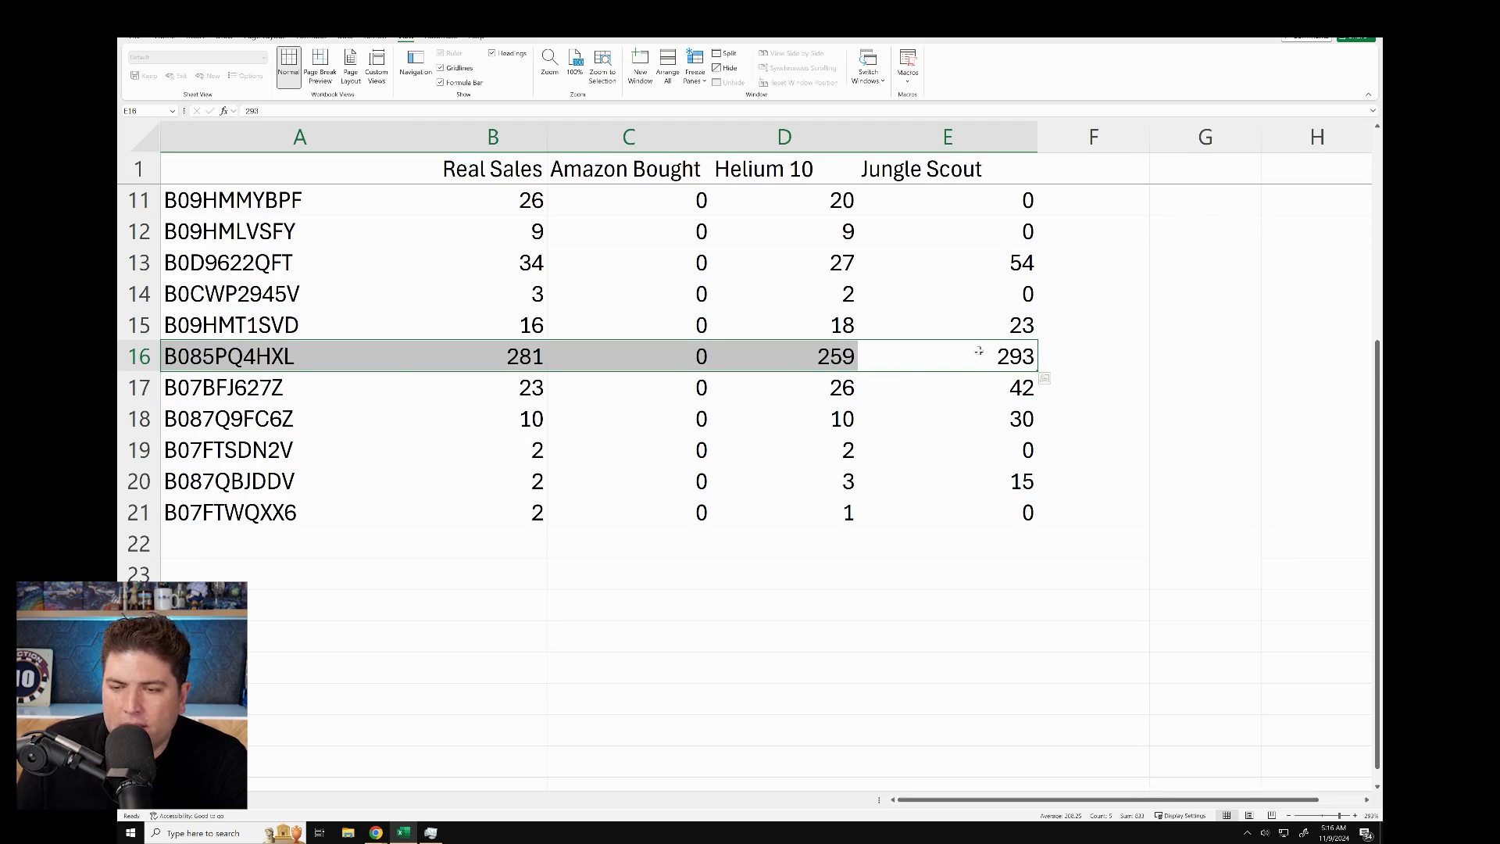
click(346, 381)
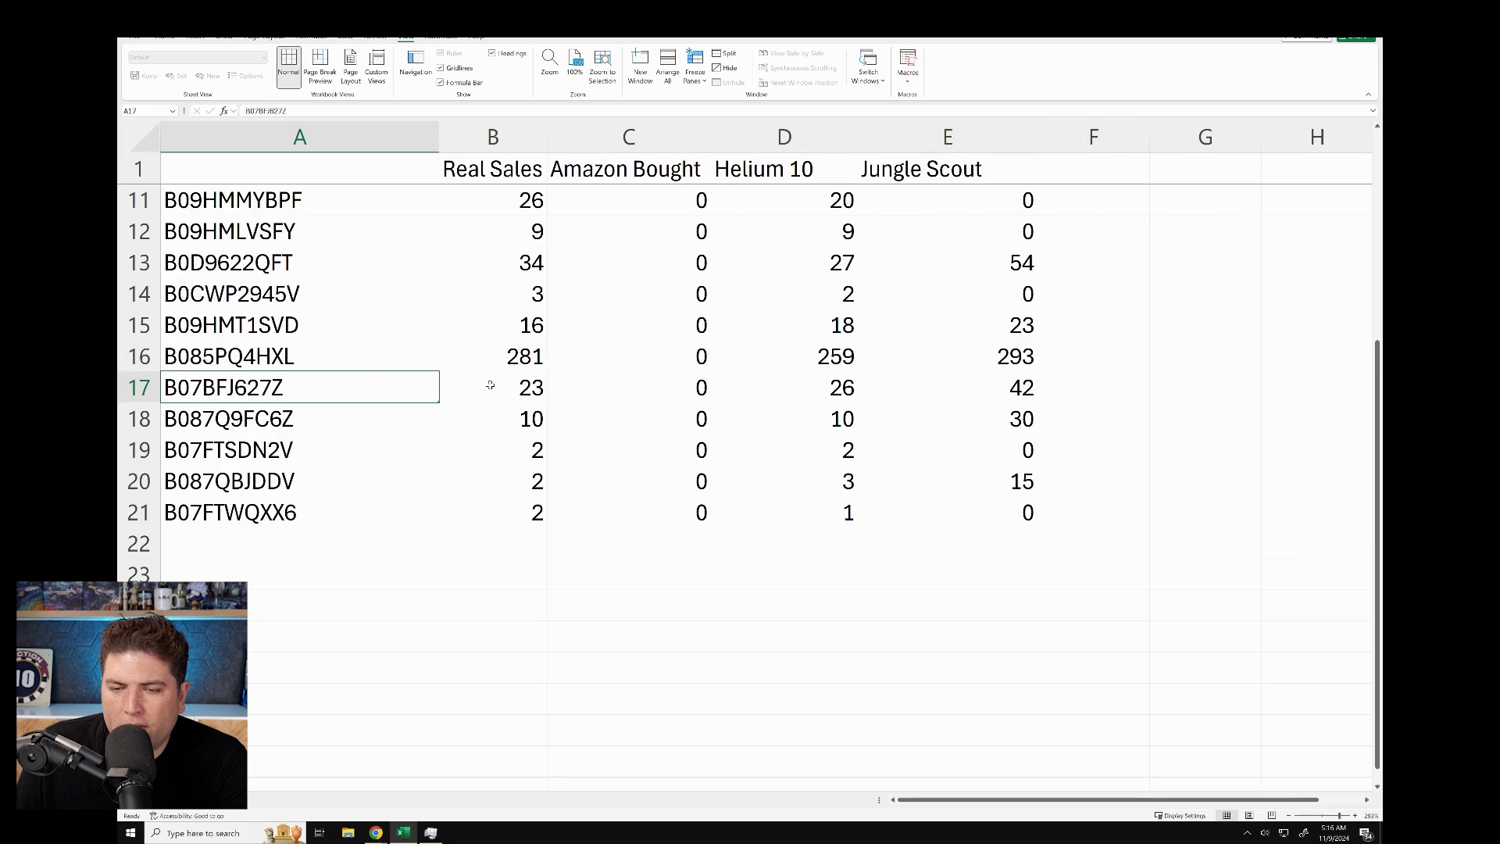
click(525, 390)
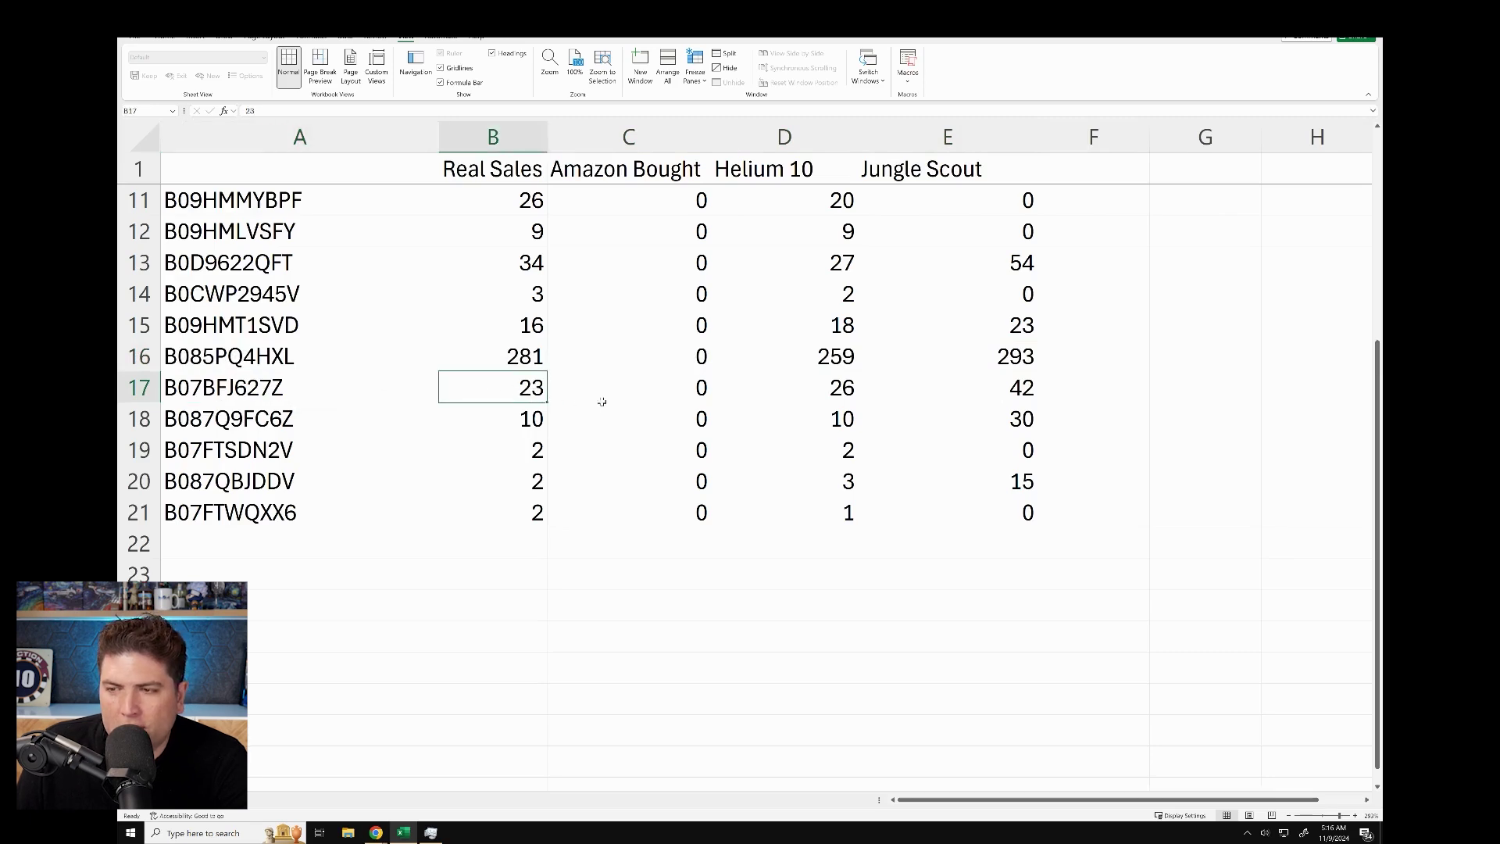
click(813, 390)
click(1037, 391)
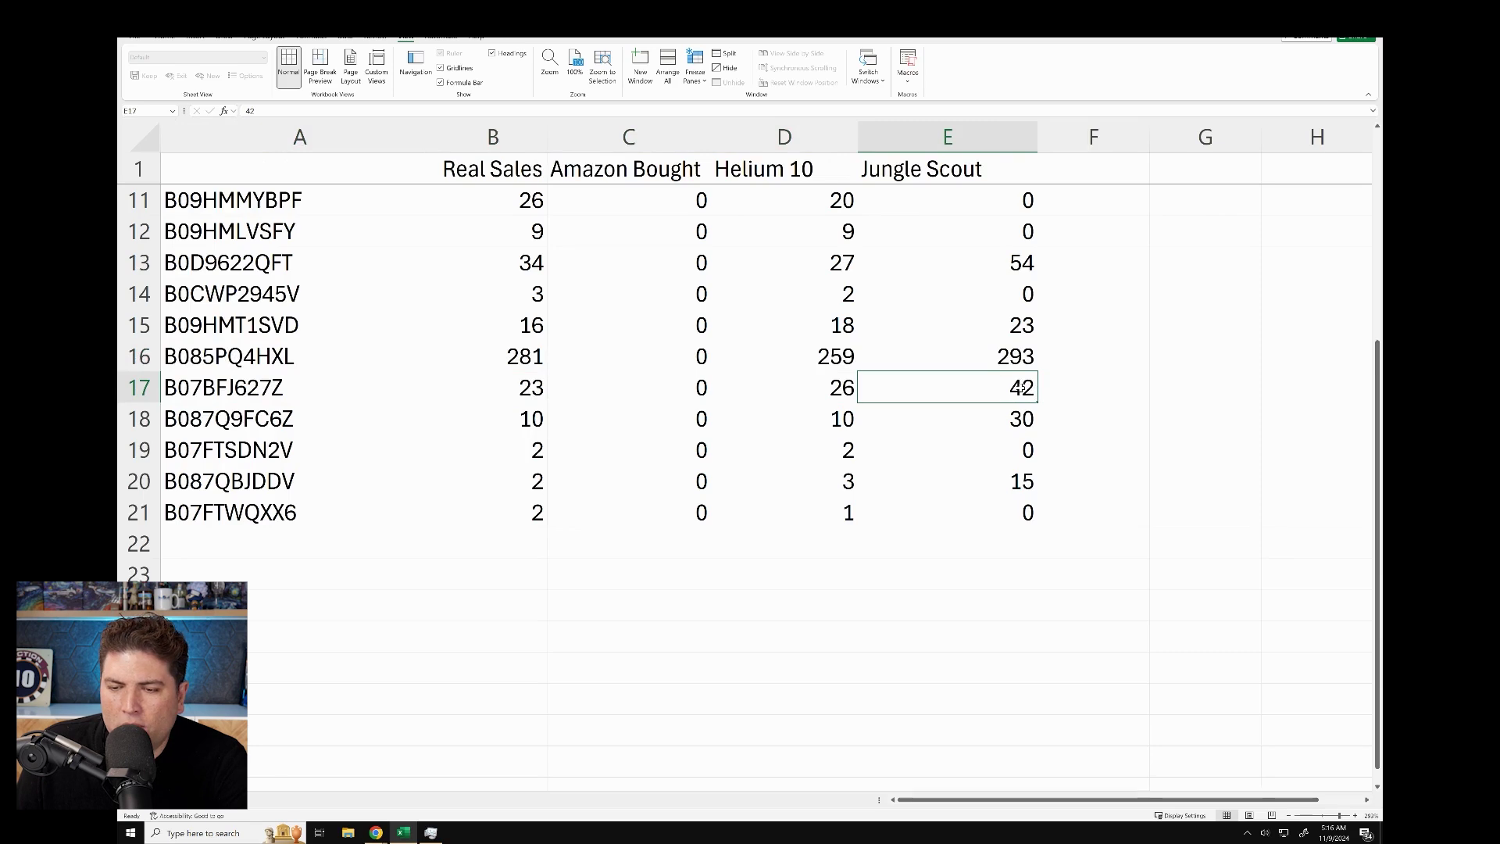
click(283, 420)
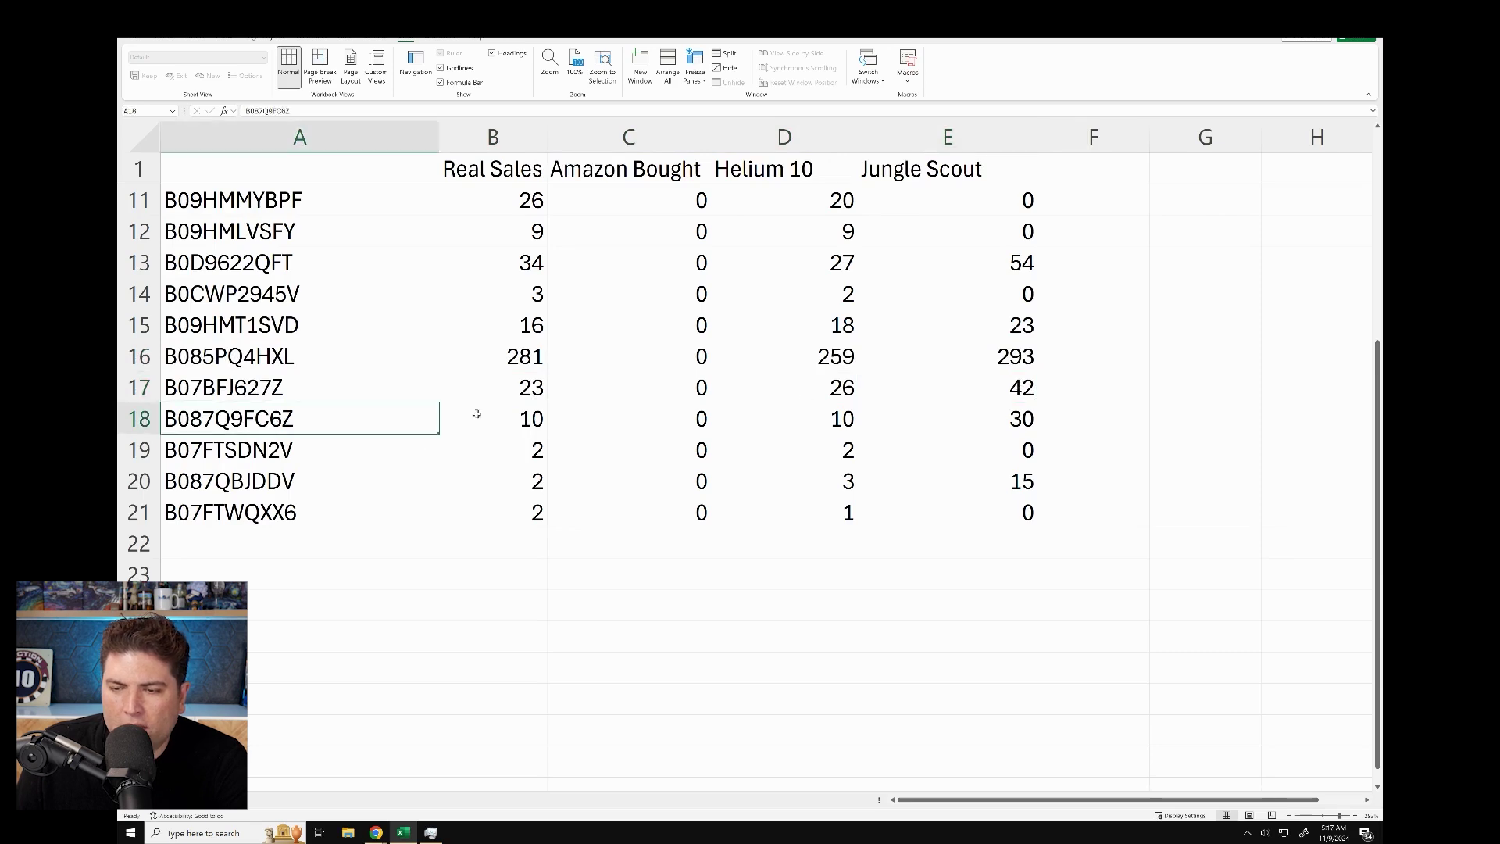
click(529, 421)
click(842, 414)
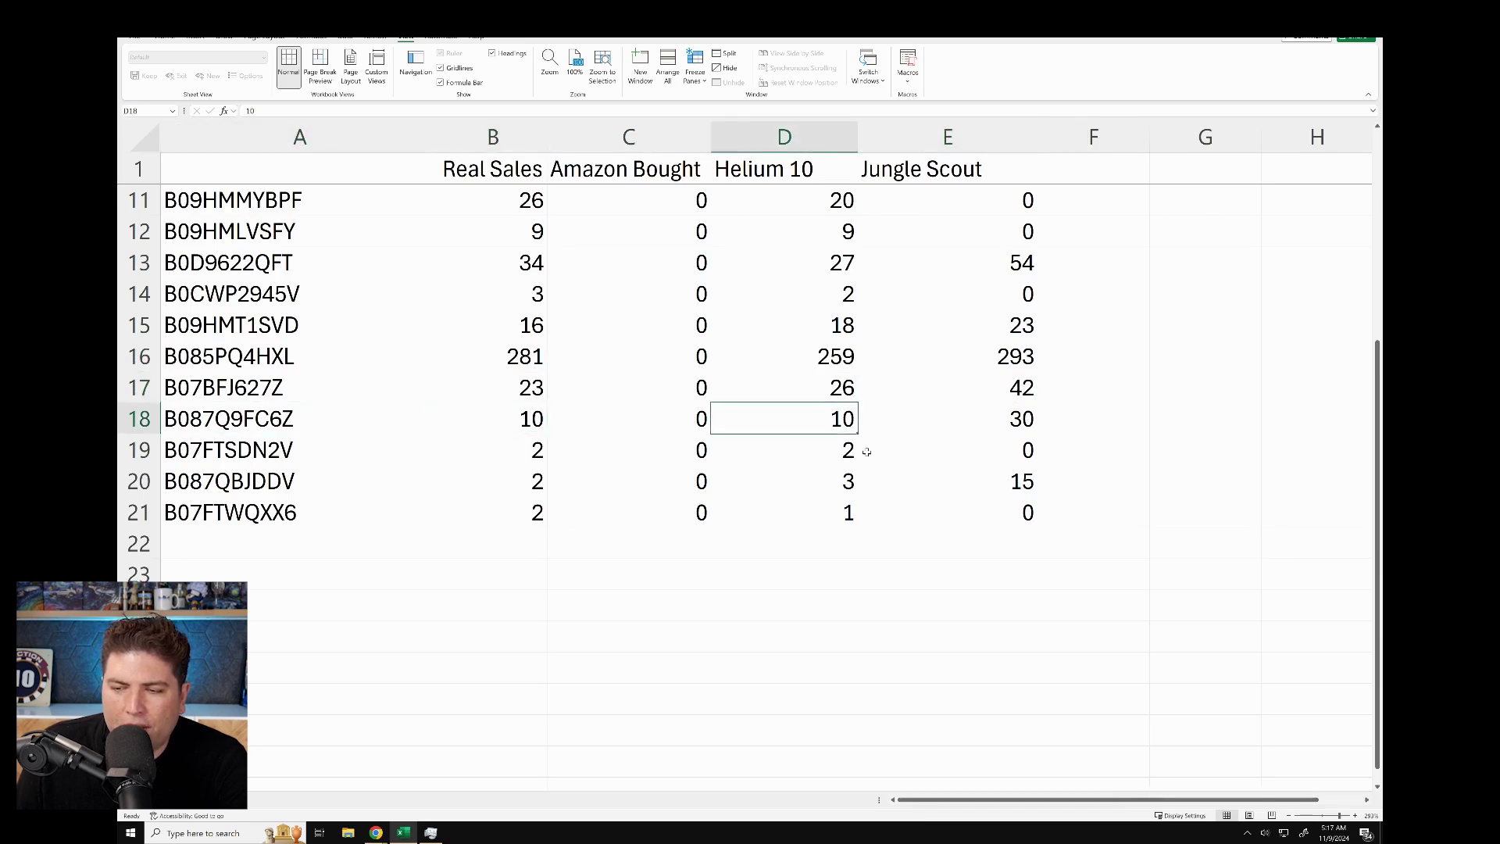
click(1000, 424)
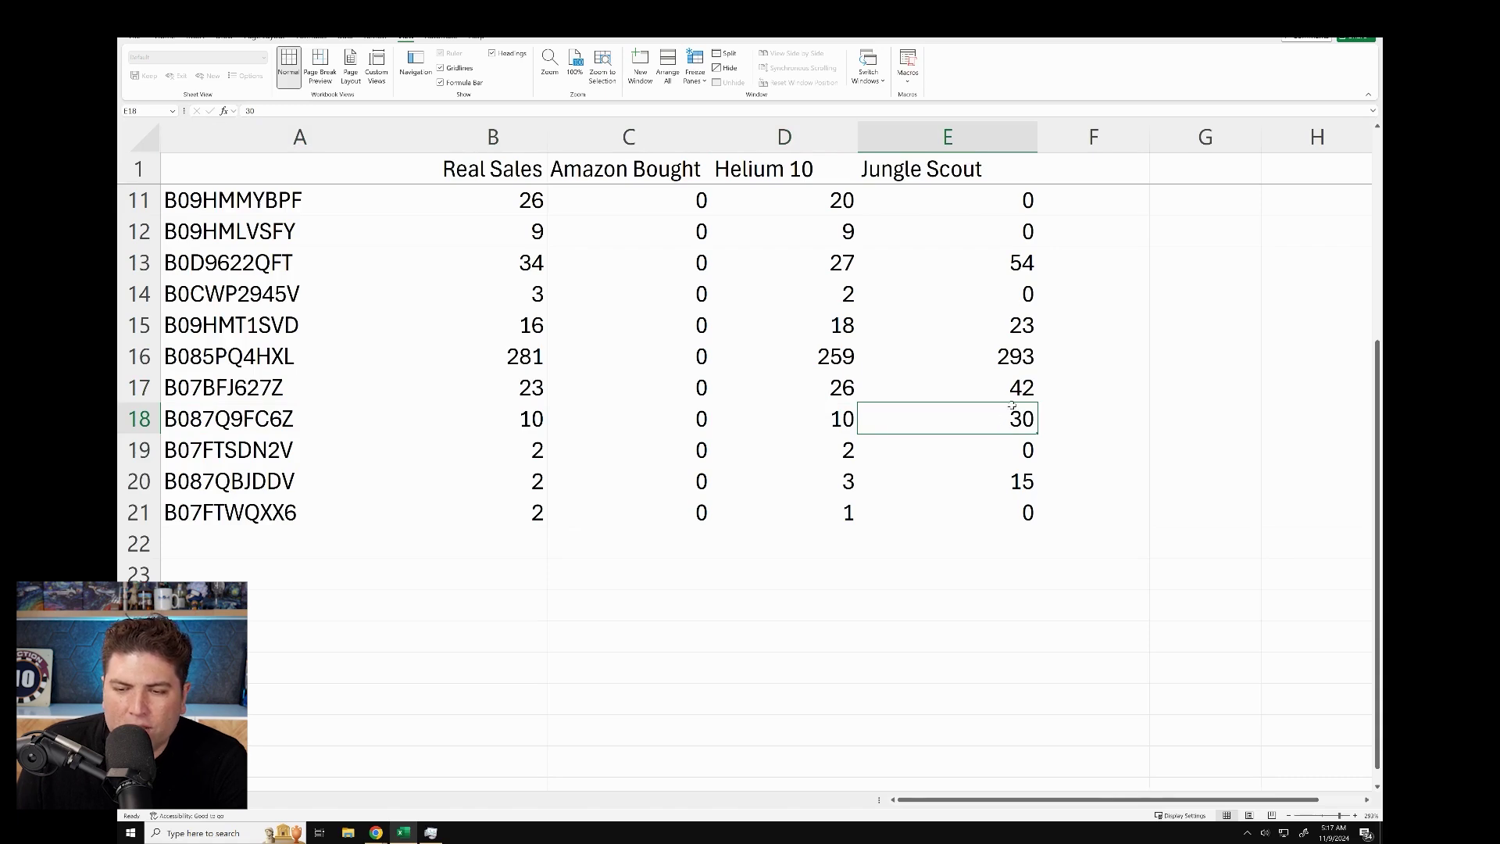
Step: Compare the real sales in rows 19 to 21 with the Helium 10 and Jungle Scout estimates, and review the rest of the list
click(300, 447)
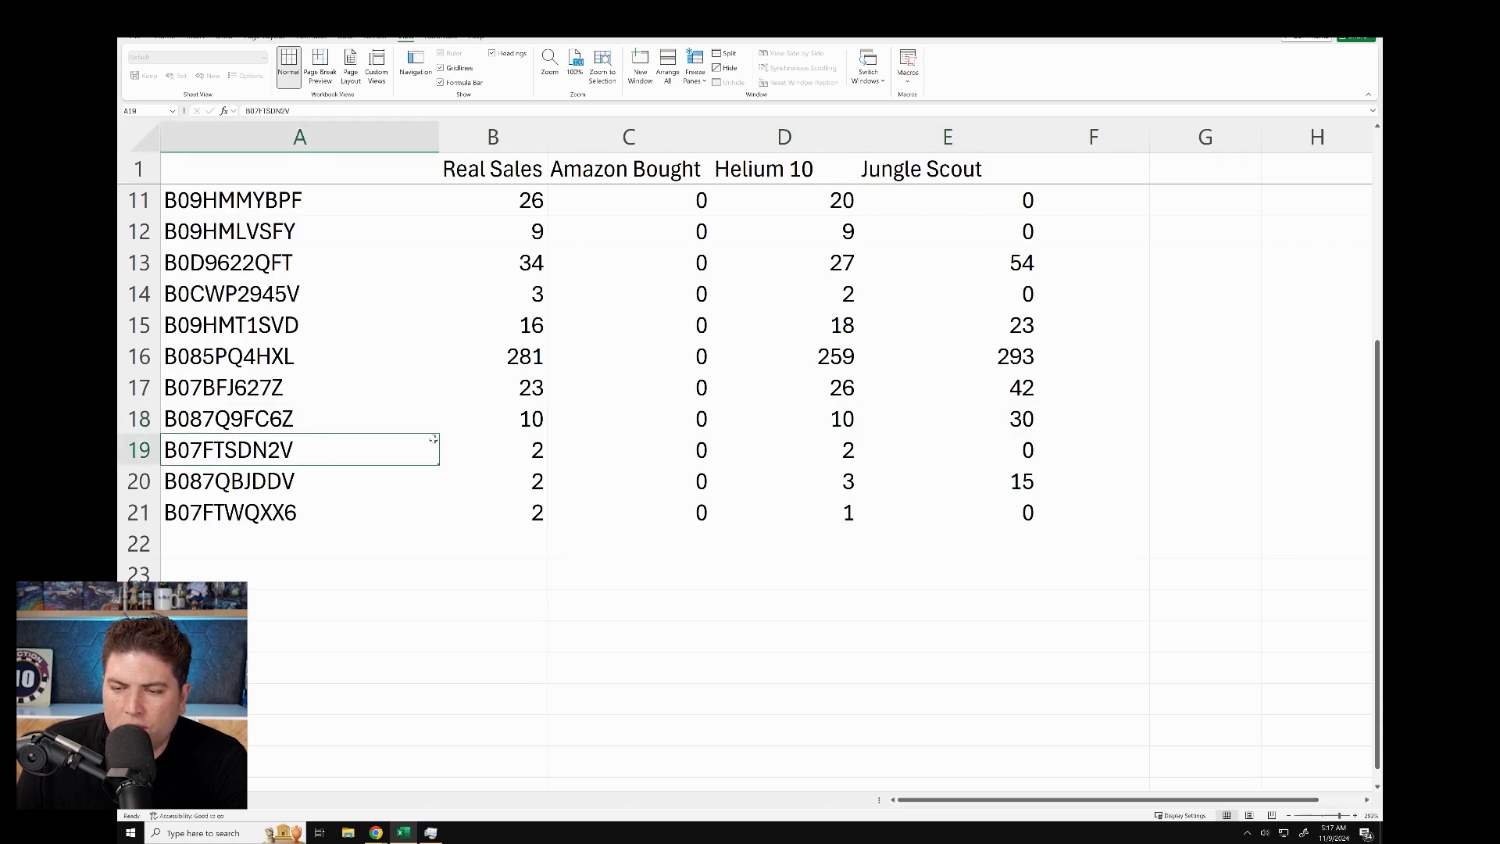
click(521, 447)
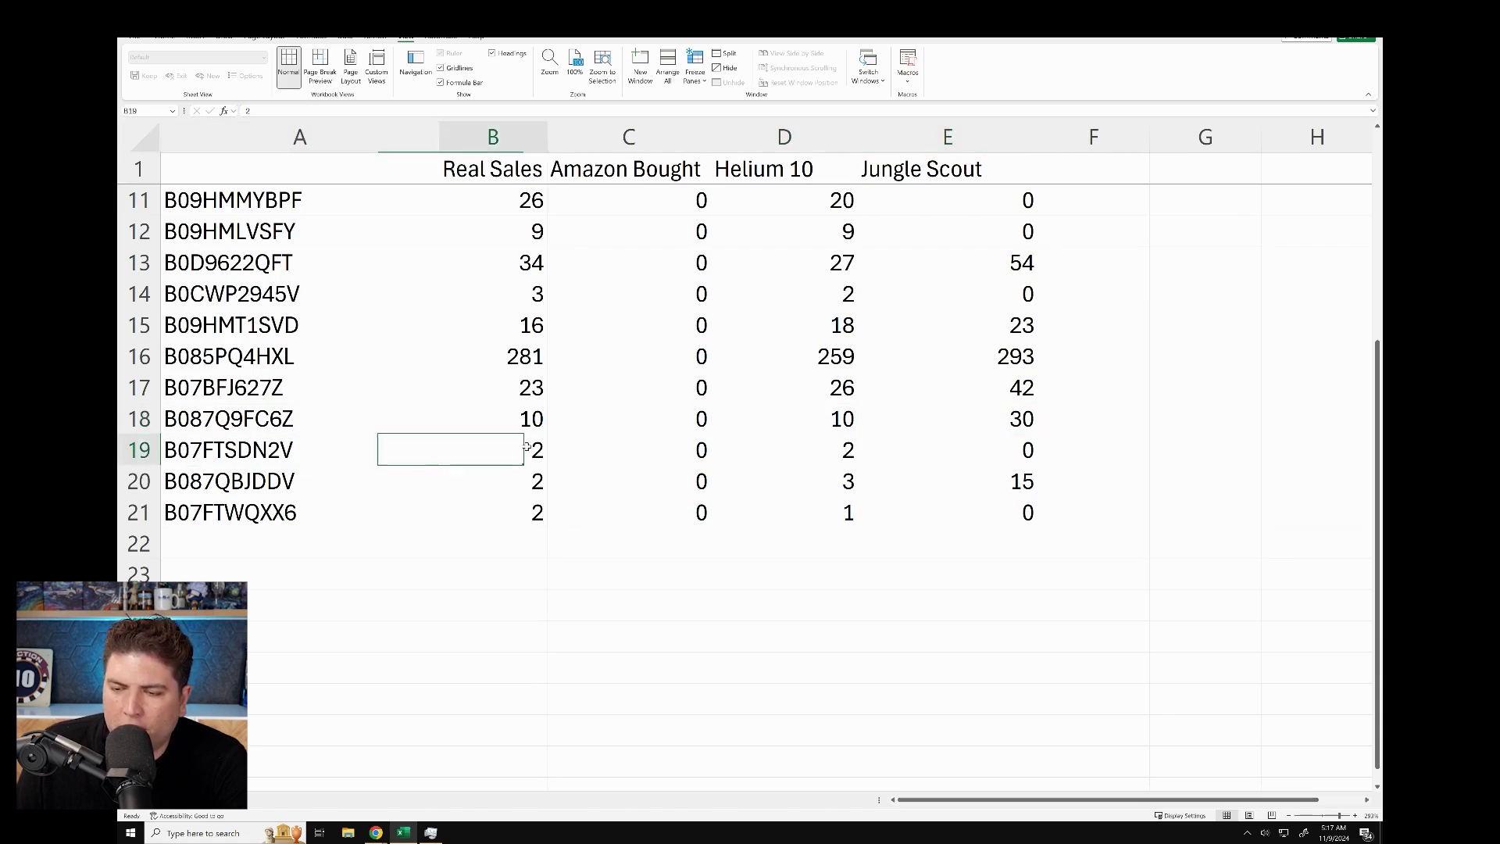
click(805, 445)
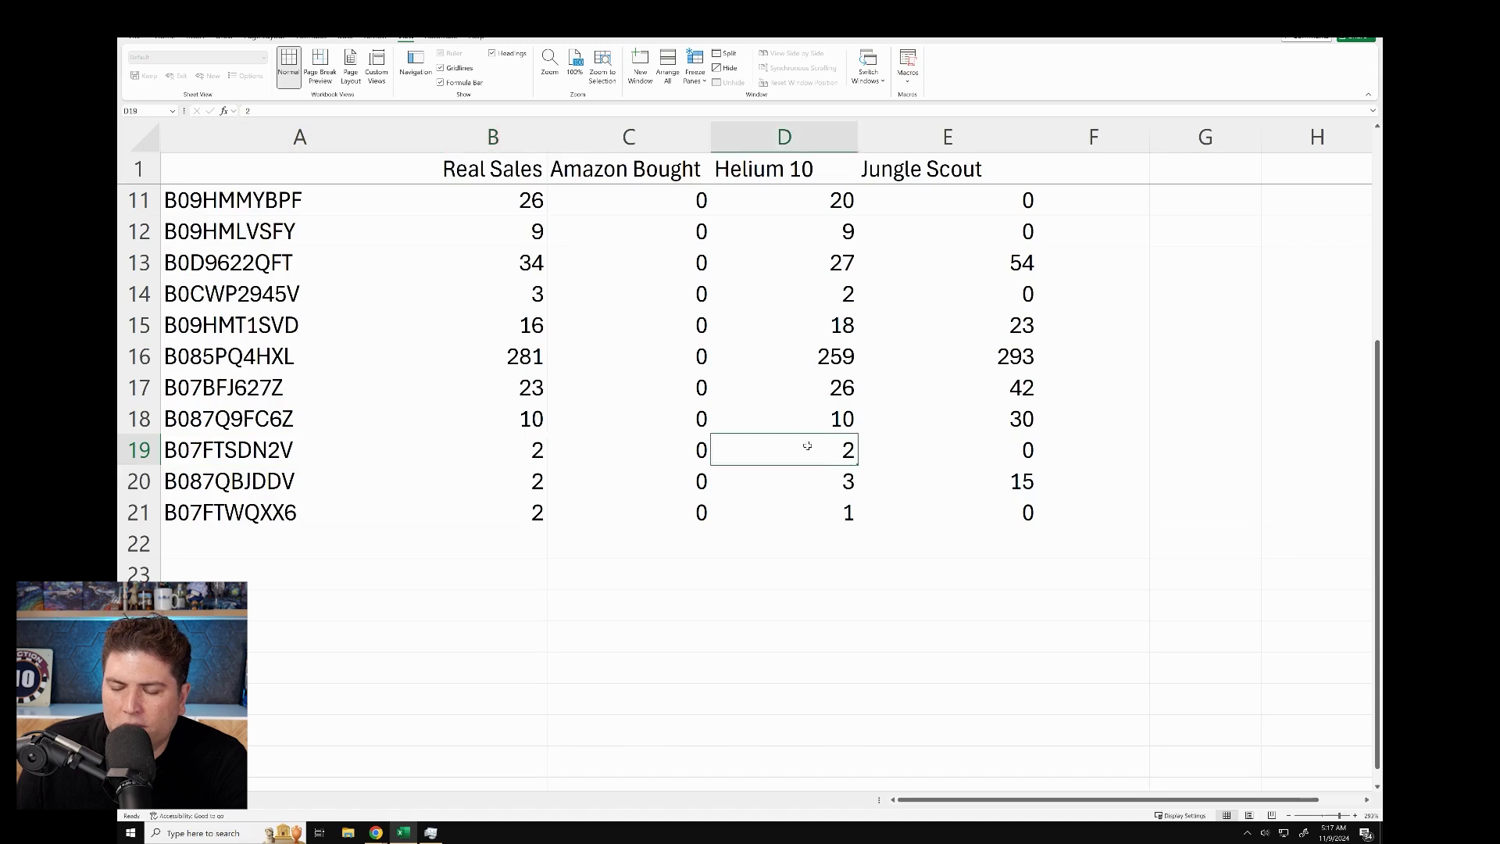
click(962, 445)
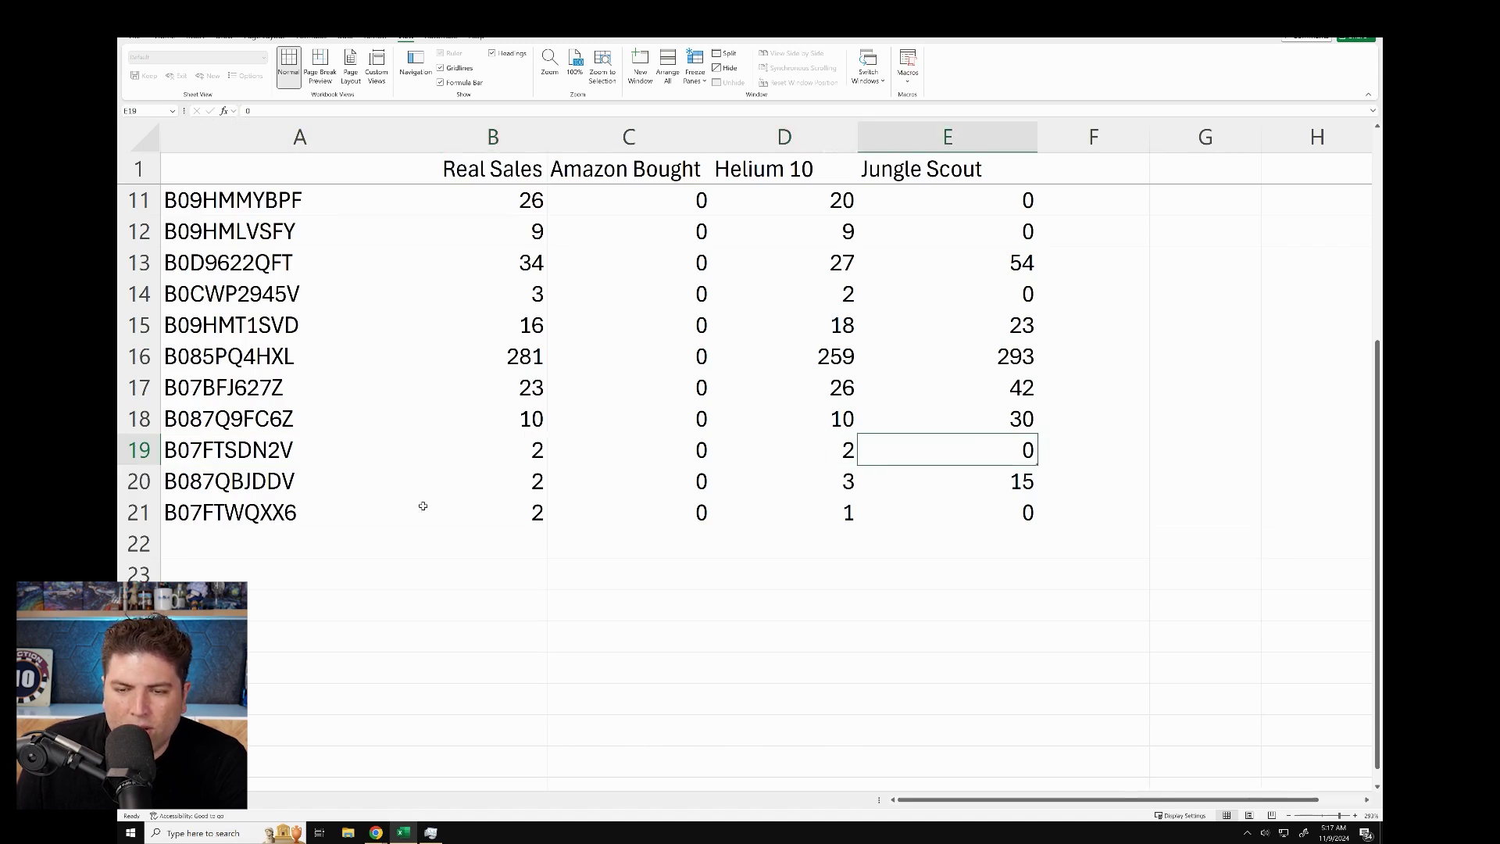
click(248, 481)
click(521, 467)
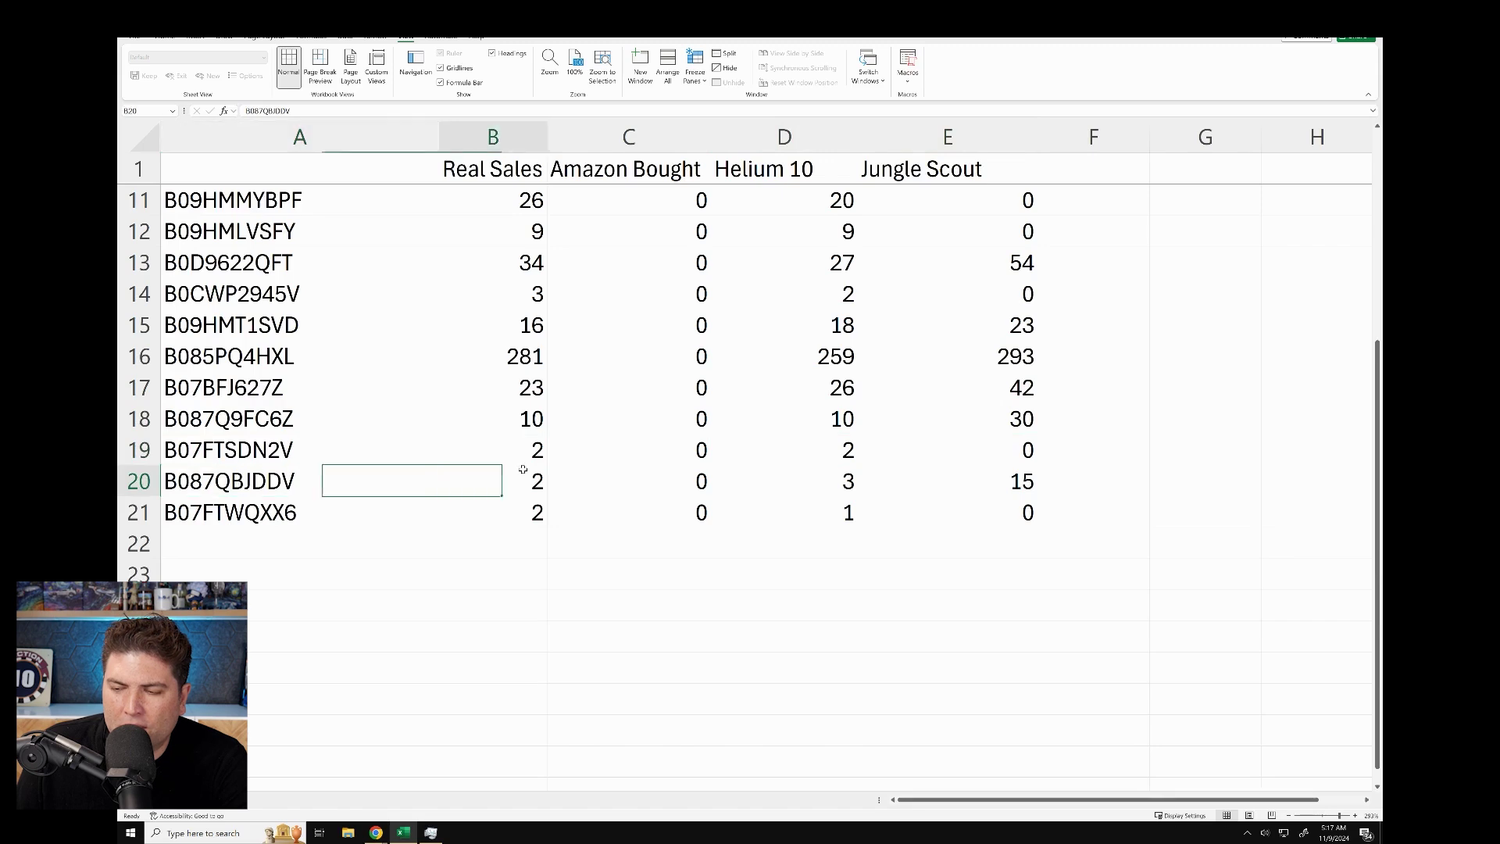
click(790, 476)
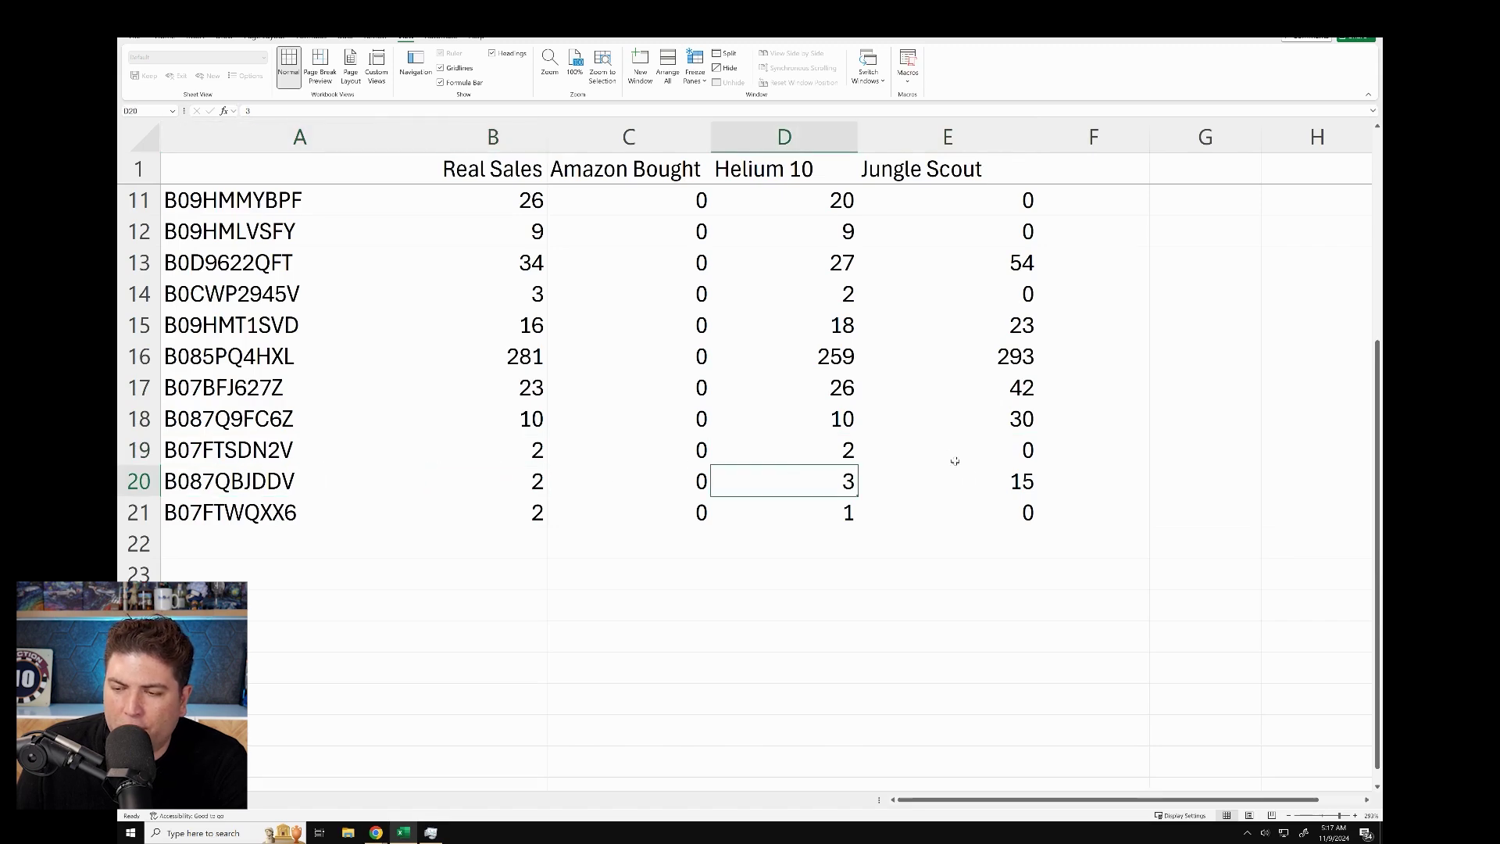
click(976, 484)
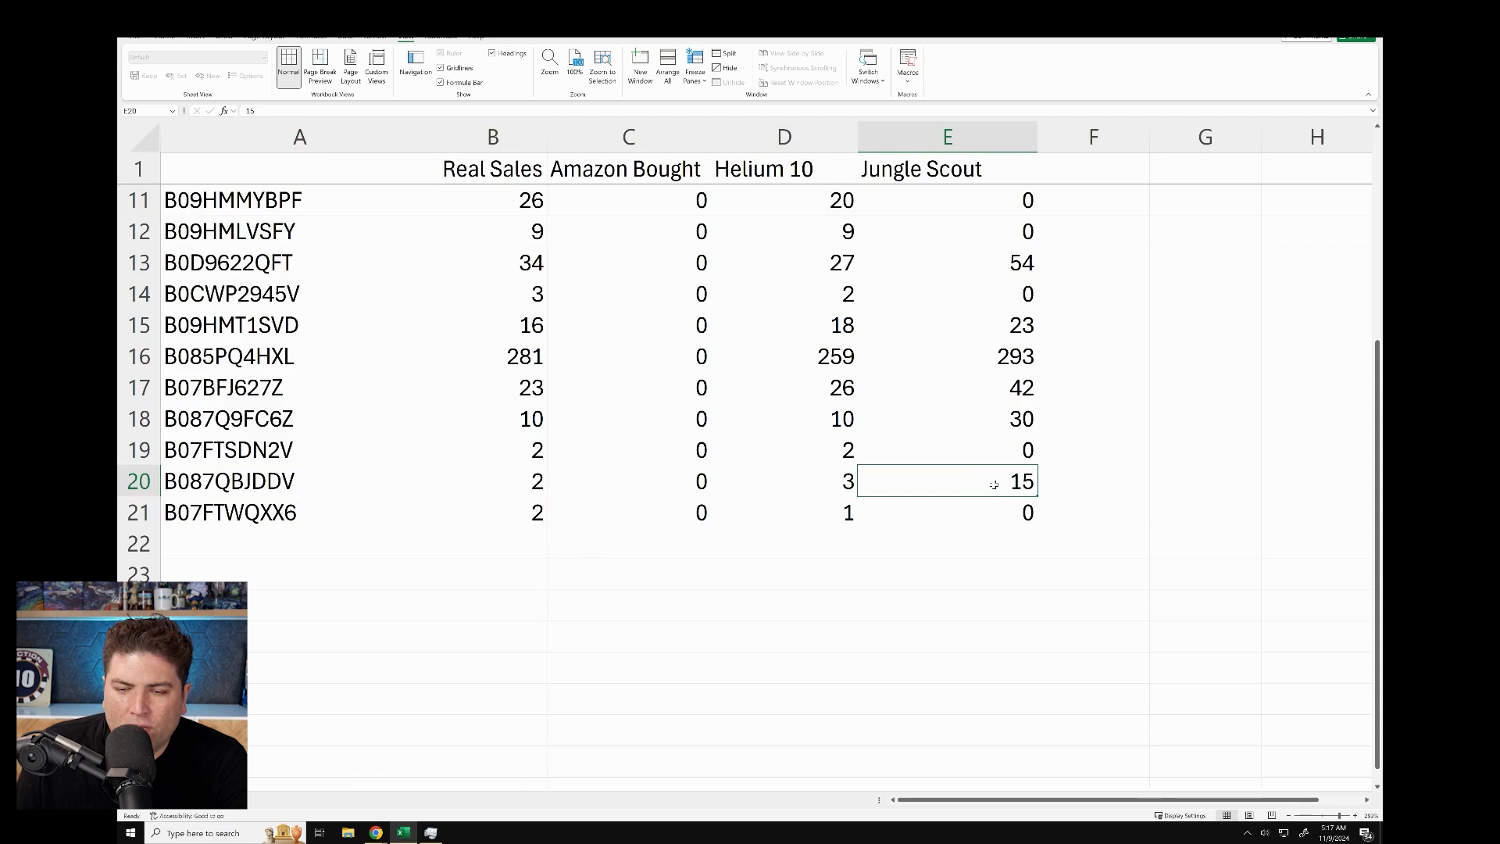
click(265, 514)
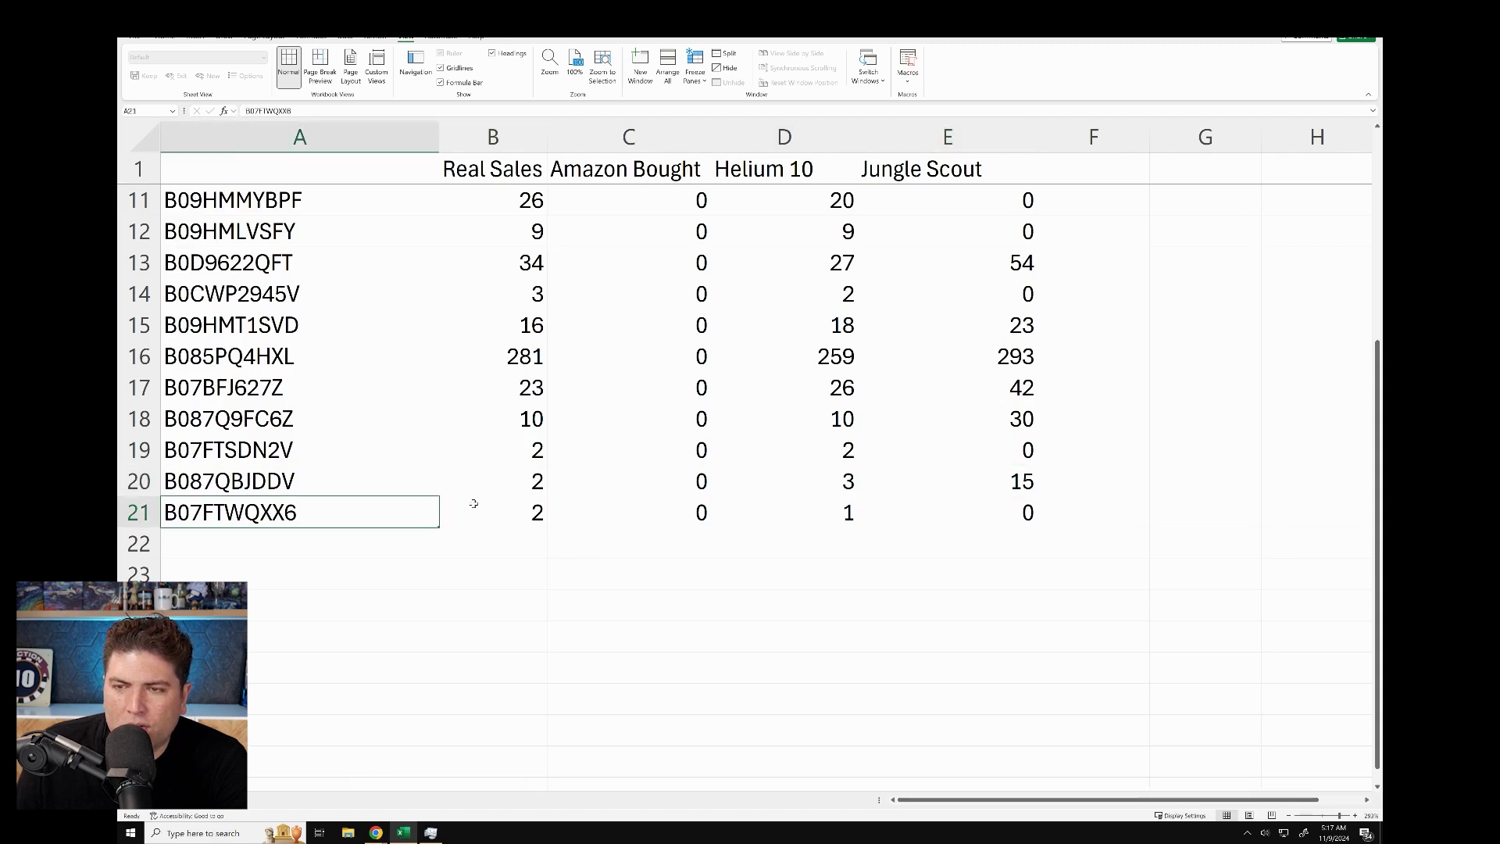
click(515, 511)
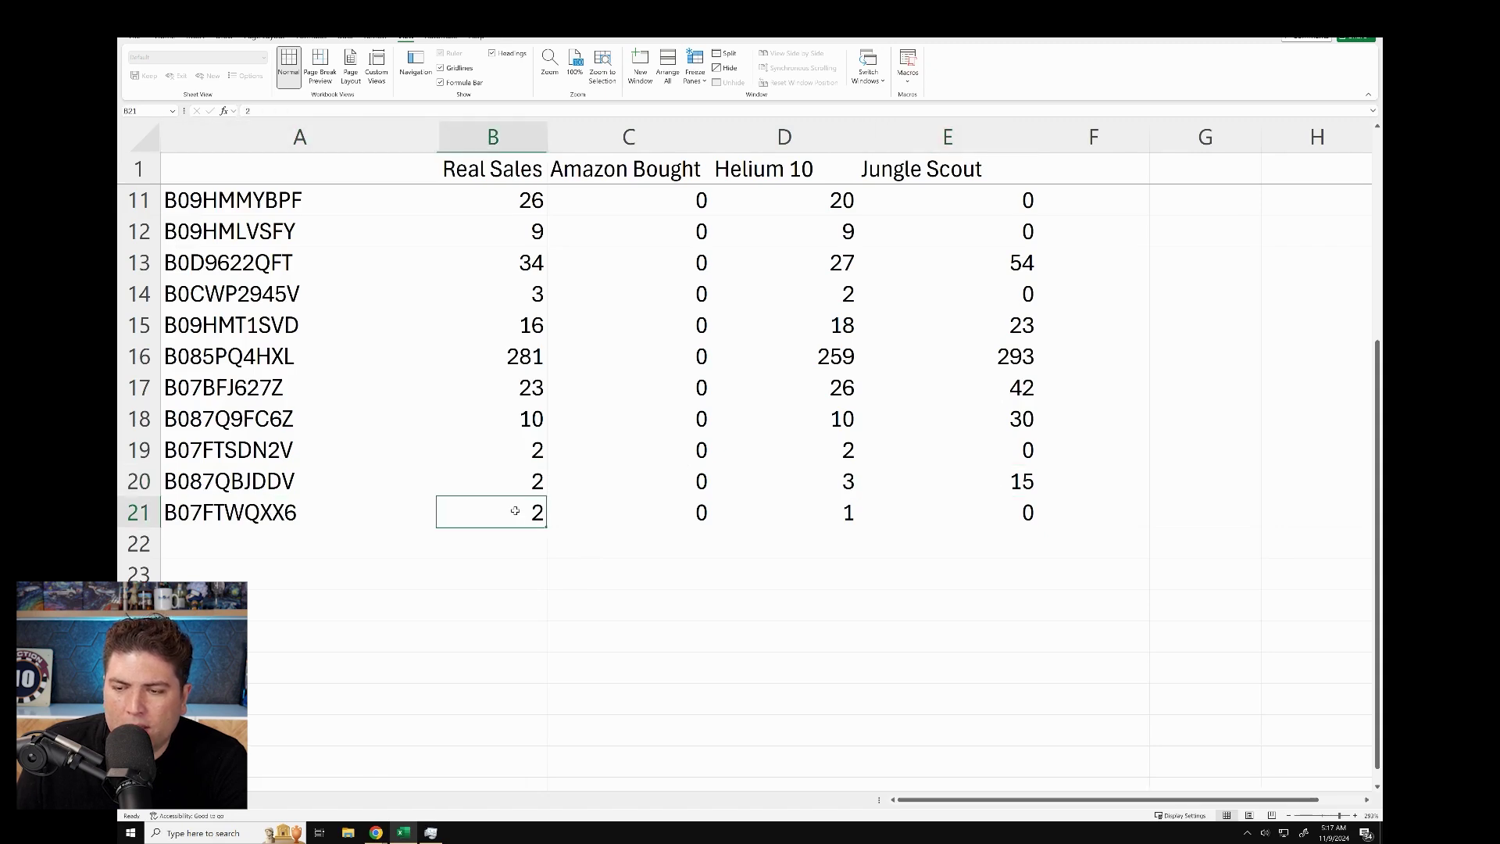
click(809, 523)
click(1023, 521)
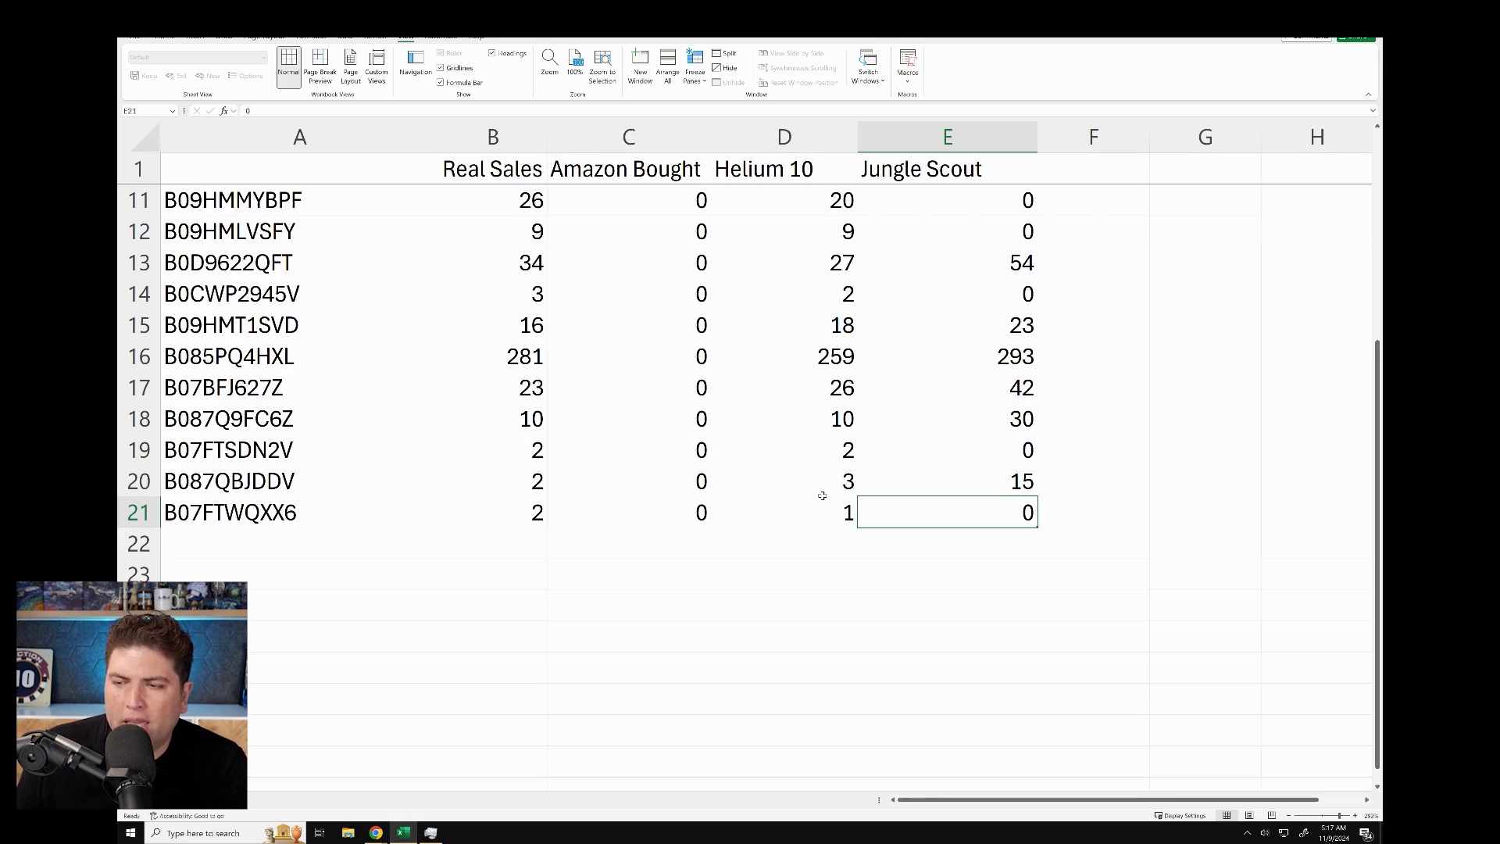
scroll(822, 496, down, 2)
scroll(820, 496, up, 5)
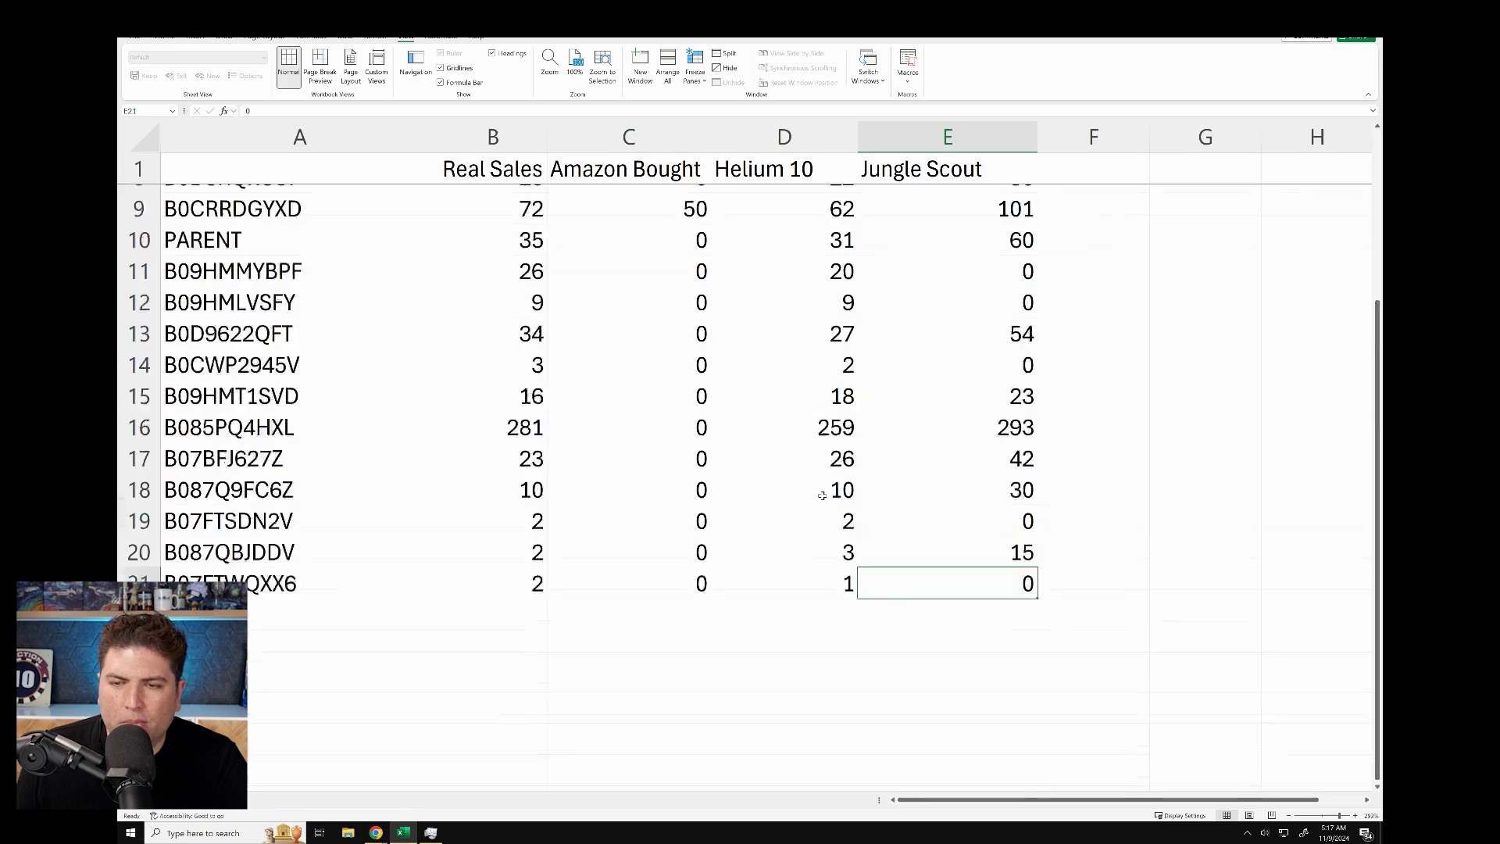
scroll(798, 359, down, 5)
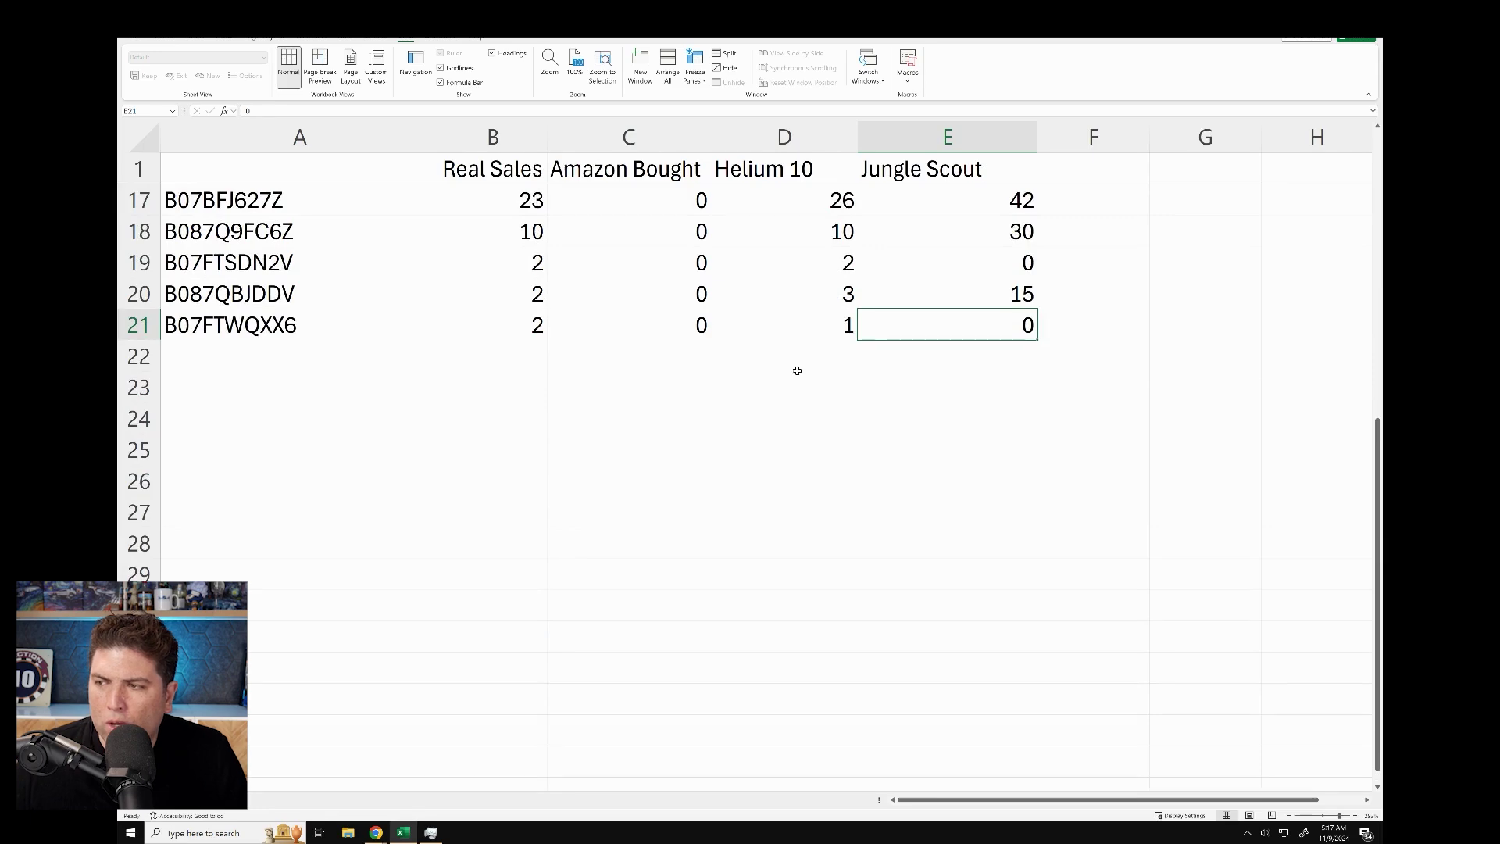
Step: Switch to Helium 10's Product Performance page in the browser and change from the Hemp Case Study account to the one with Cellto USA
key(alt+Tab)
click(796, 376)
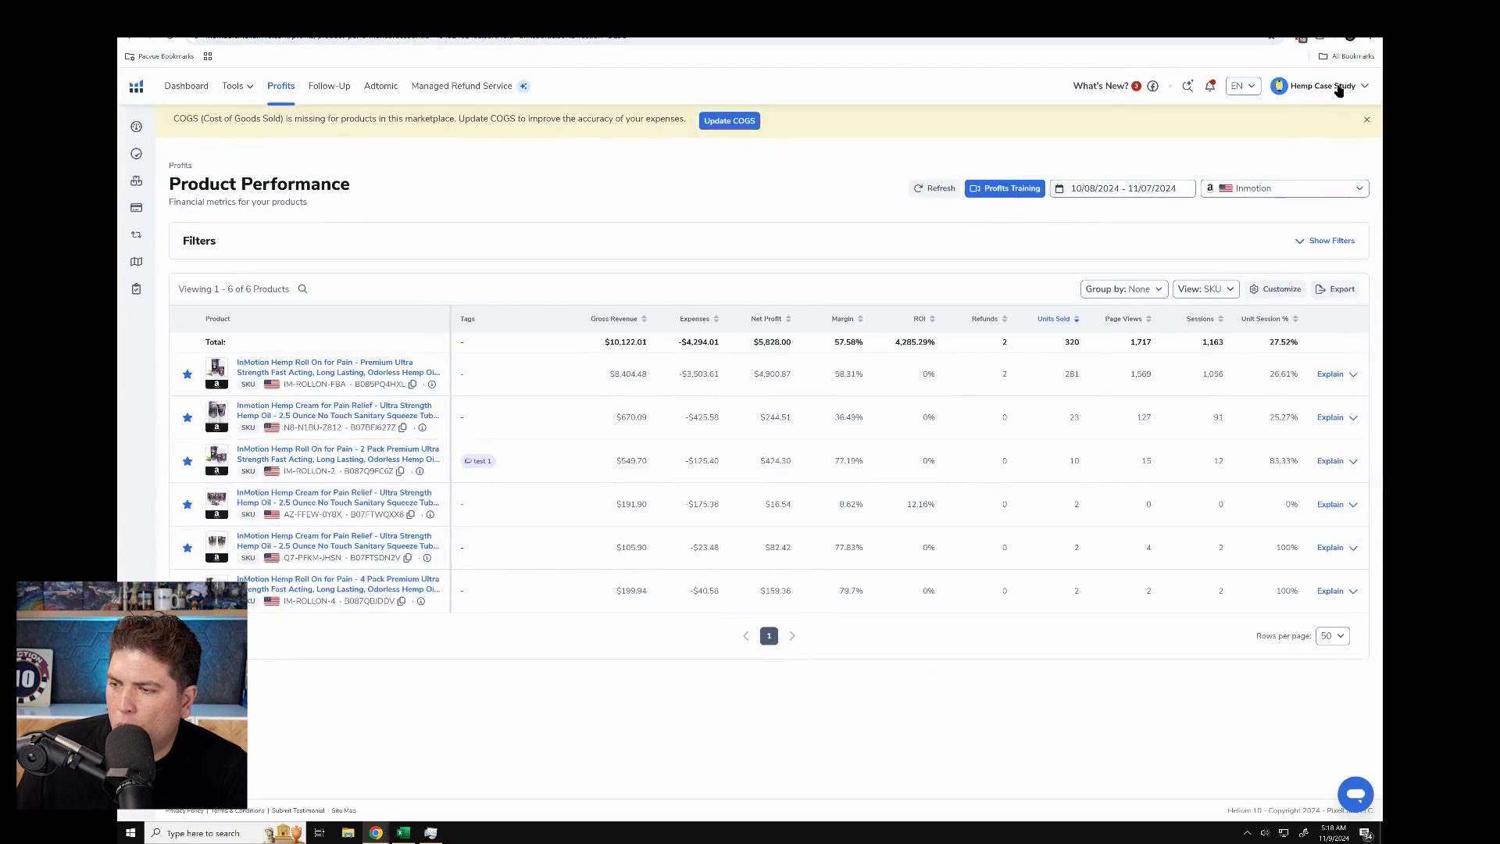
click(1324, 87)
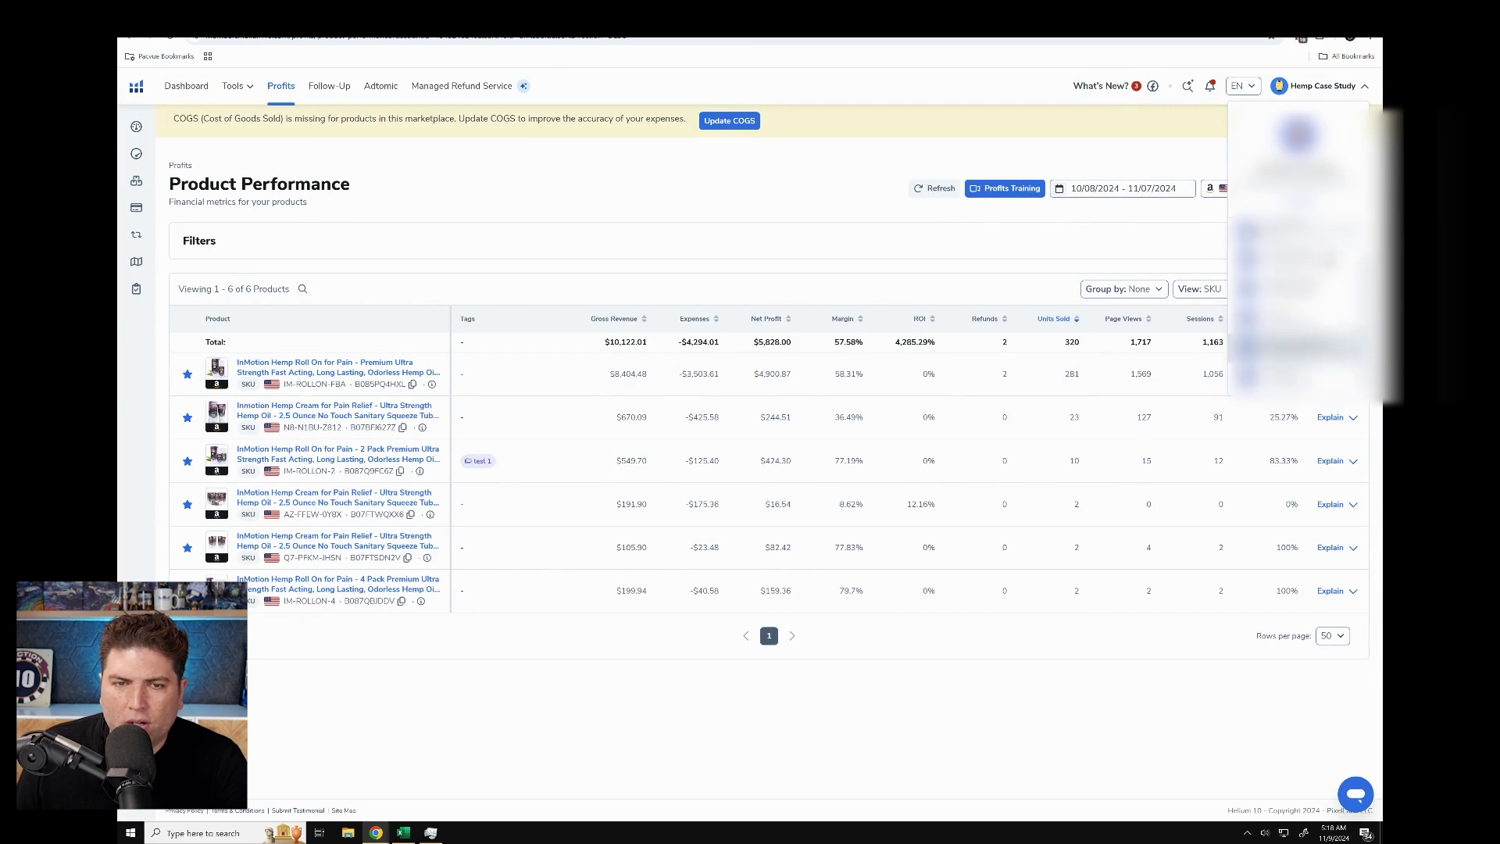
click(1297, 289)
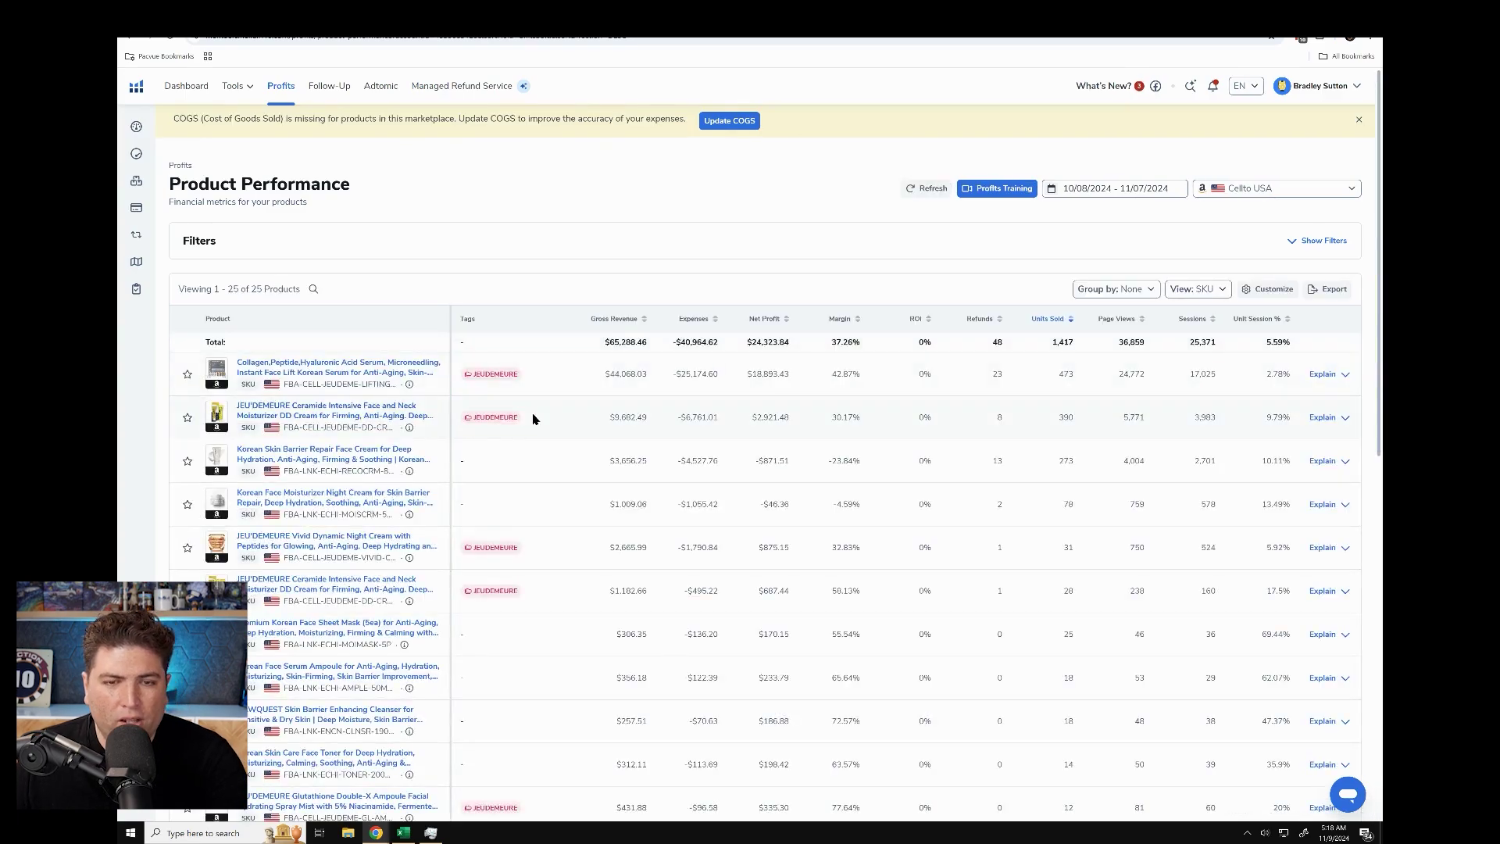
Step: Widen the product column and open the Amazon listing of the Collagen, Peptide, Hyaluronic Acid Serum
scroll(438, 395, up, 2)
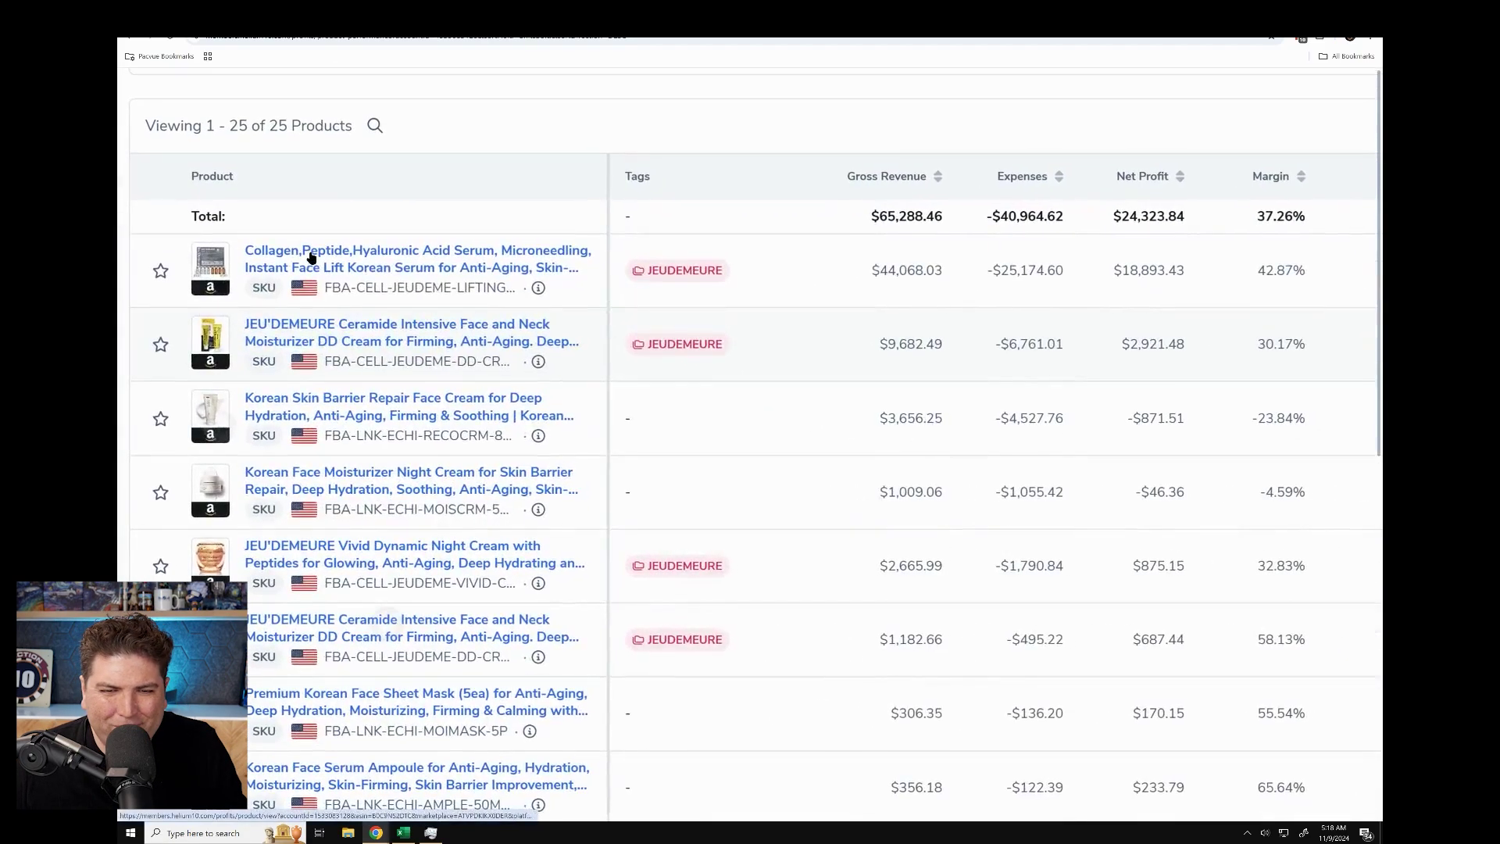
scroll(360, 313, down, 2)
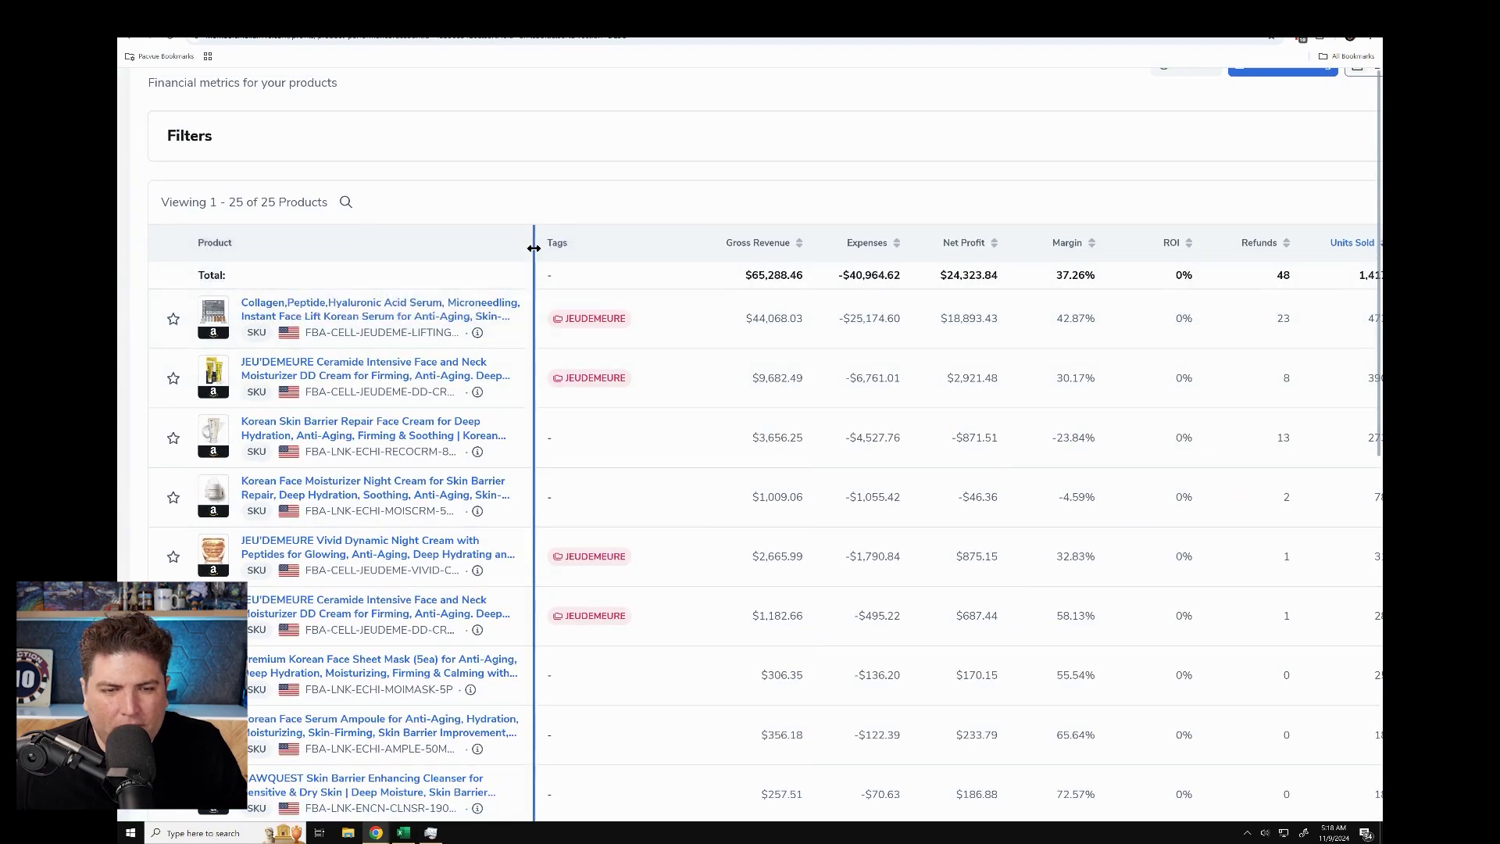
drag(535, 252, 674, 248)
click(274, 319)
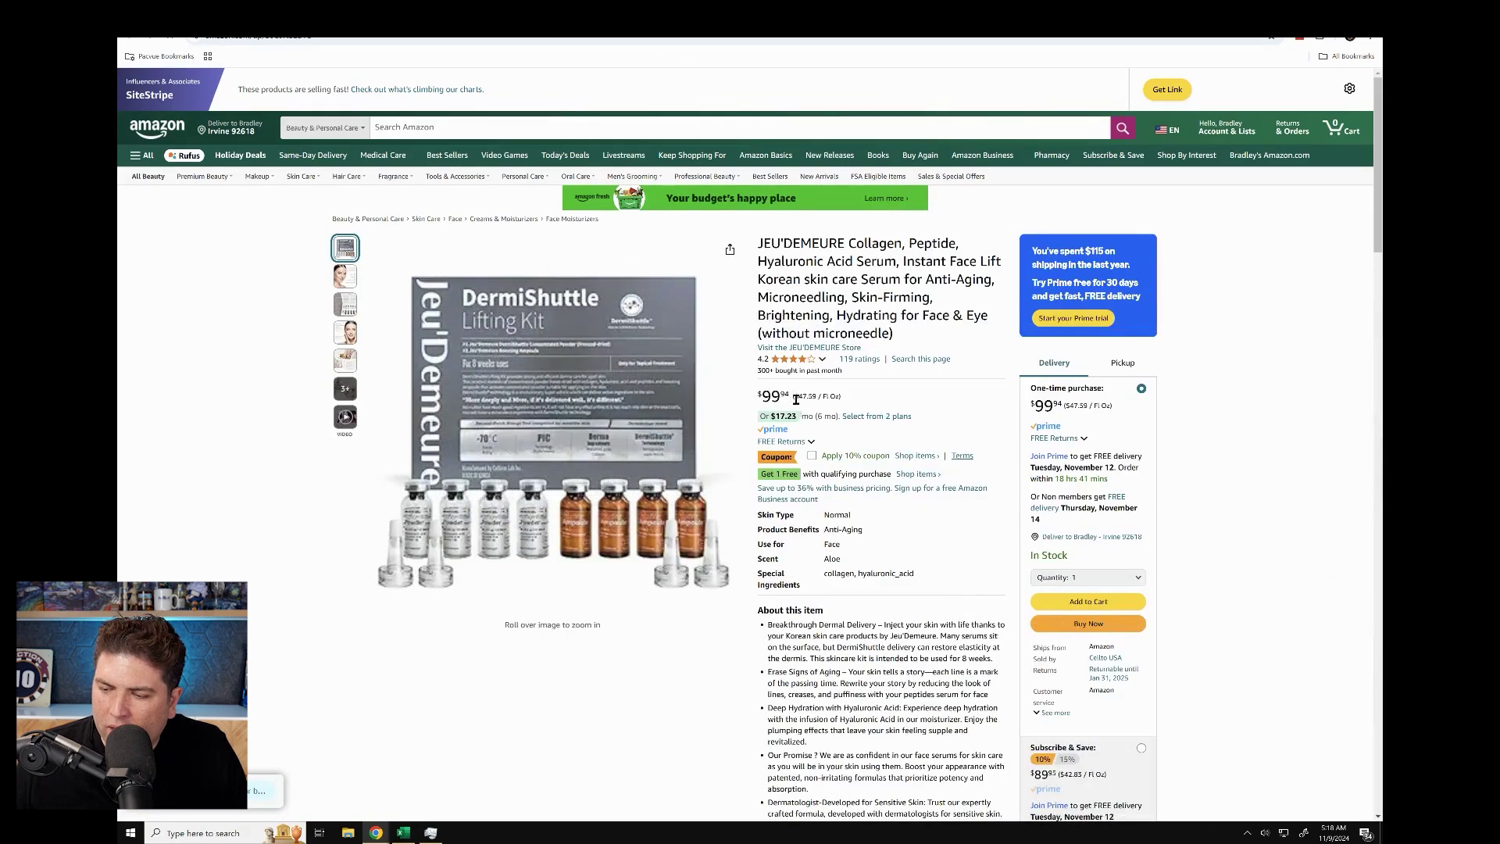
Step: Open the Cellto USA seller's product results on Amazon from the serum listing and run Helium 10's Xray on them
click(1104, 658)
click(407, 221)
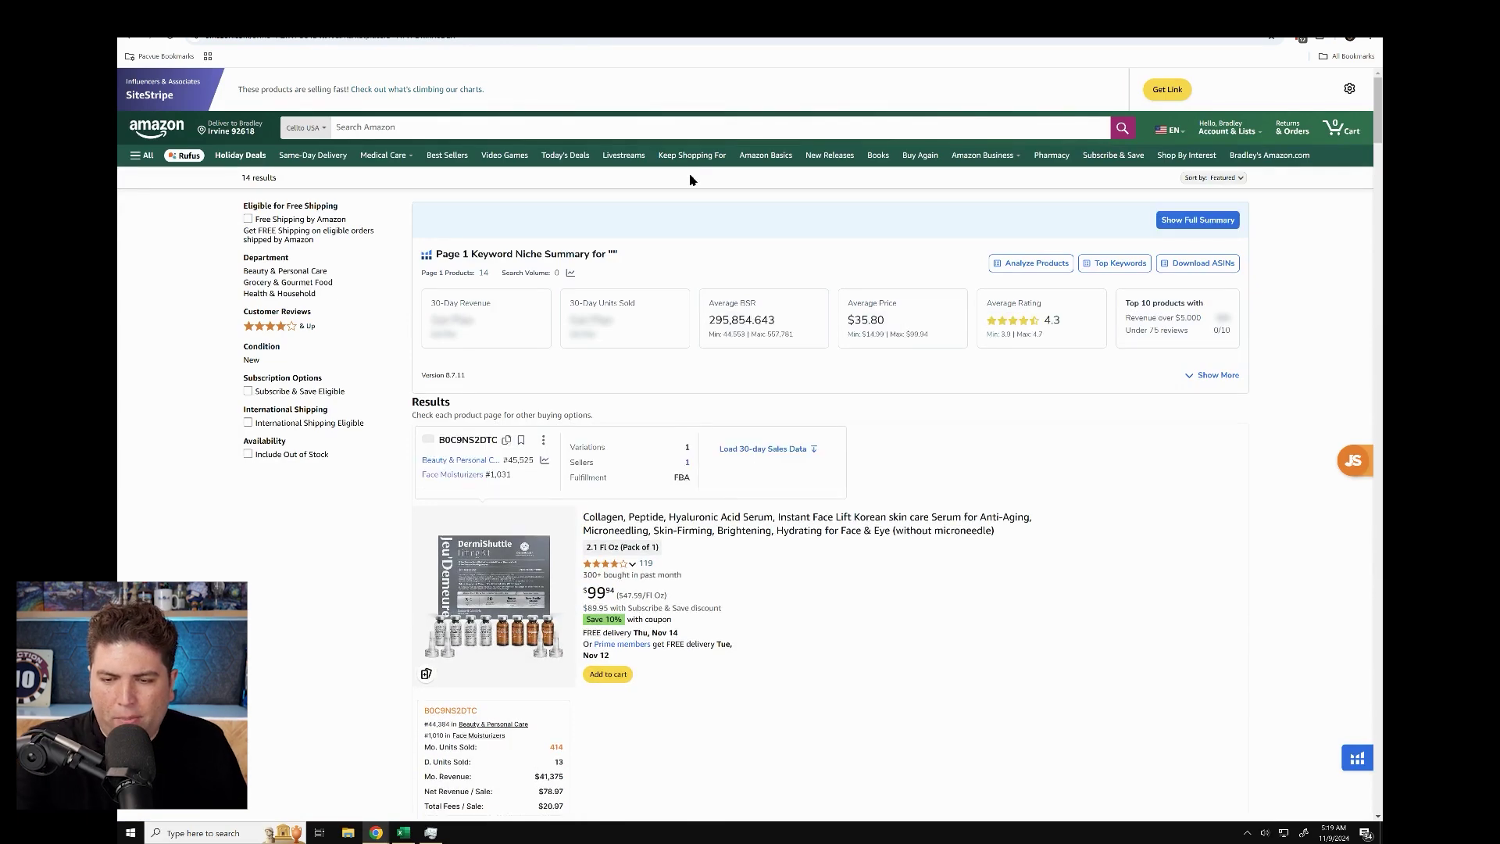
scroll(762, 558, down, 1)
scroll(772, 549, down, 1)
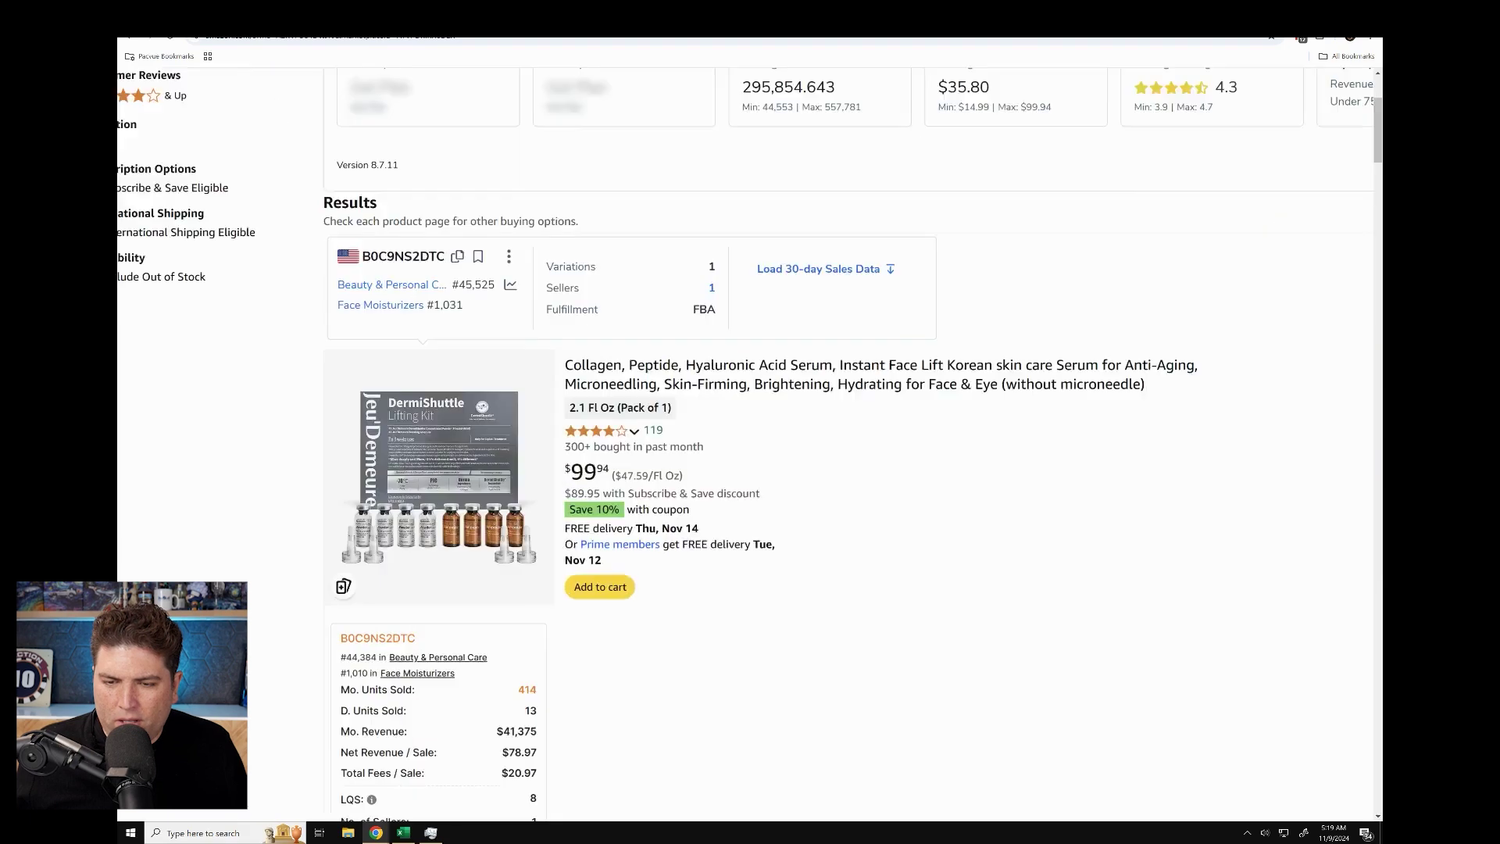
scroll(772, 549, up, 5)
drag(797, 392, 506, 387)
scroll(602, 401, down, 5)
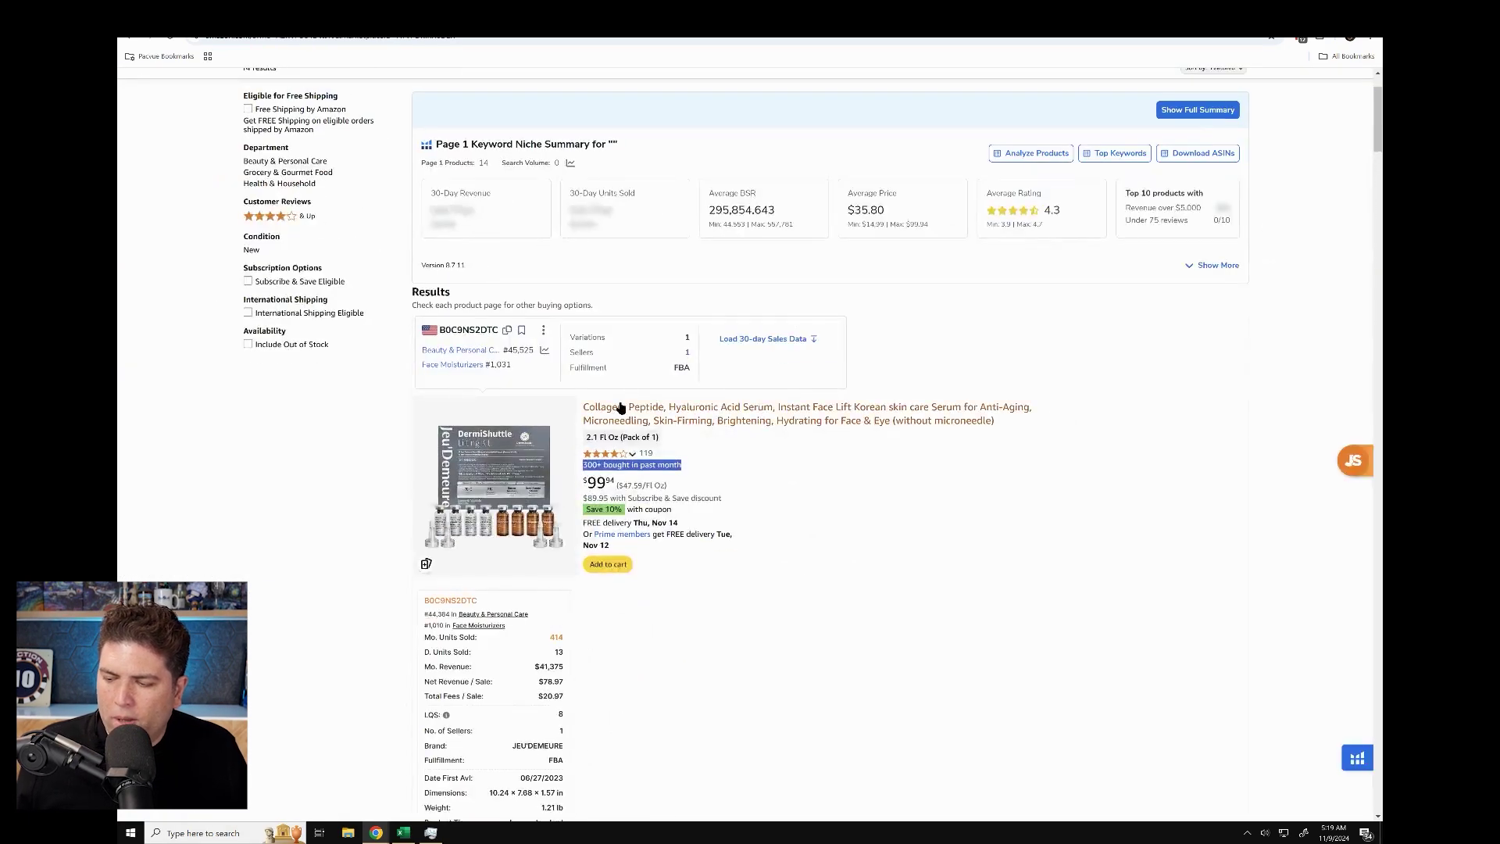
click(1357, 757)
click(1224, 679)
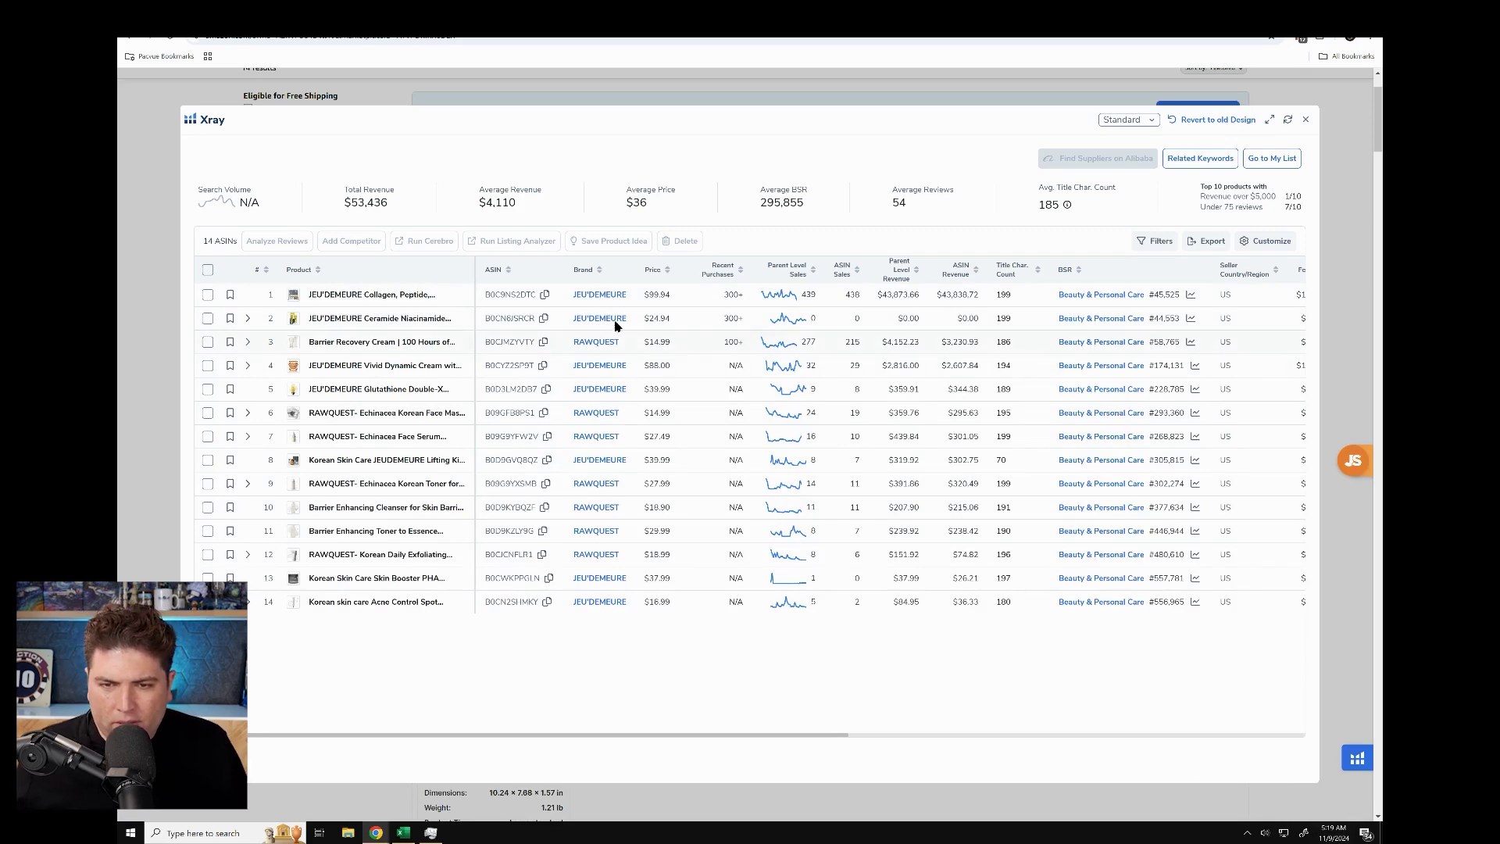
Step: Switch to Excel and enter 300 for Amazon Bought and 439 for Helium 10 in row 22, B0C9NS2DTC
key(alt+Tab)
text(300)
key(Tab)
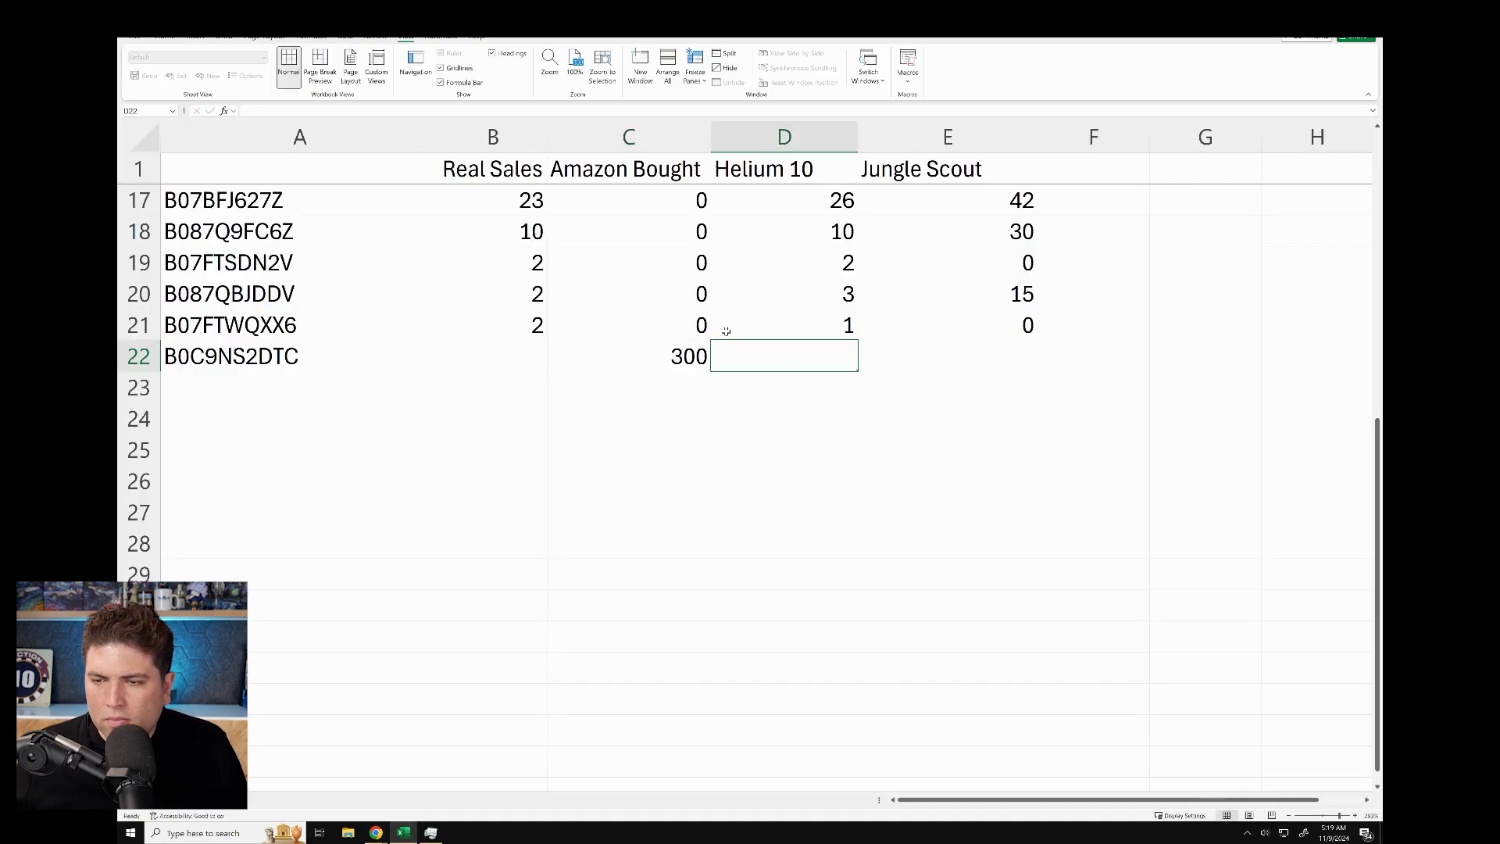
text(439)
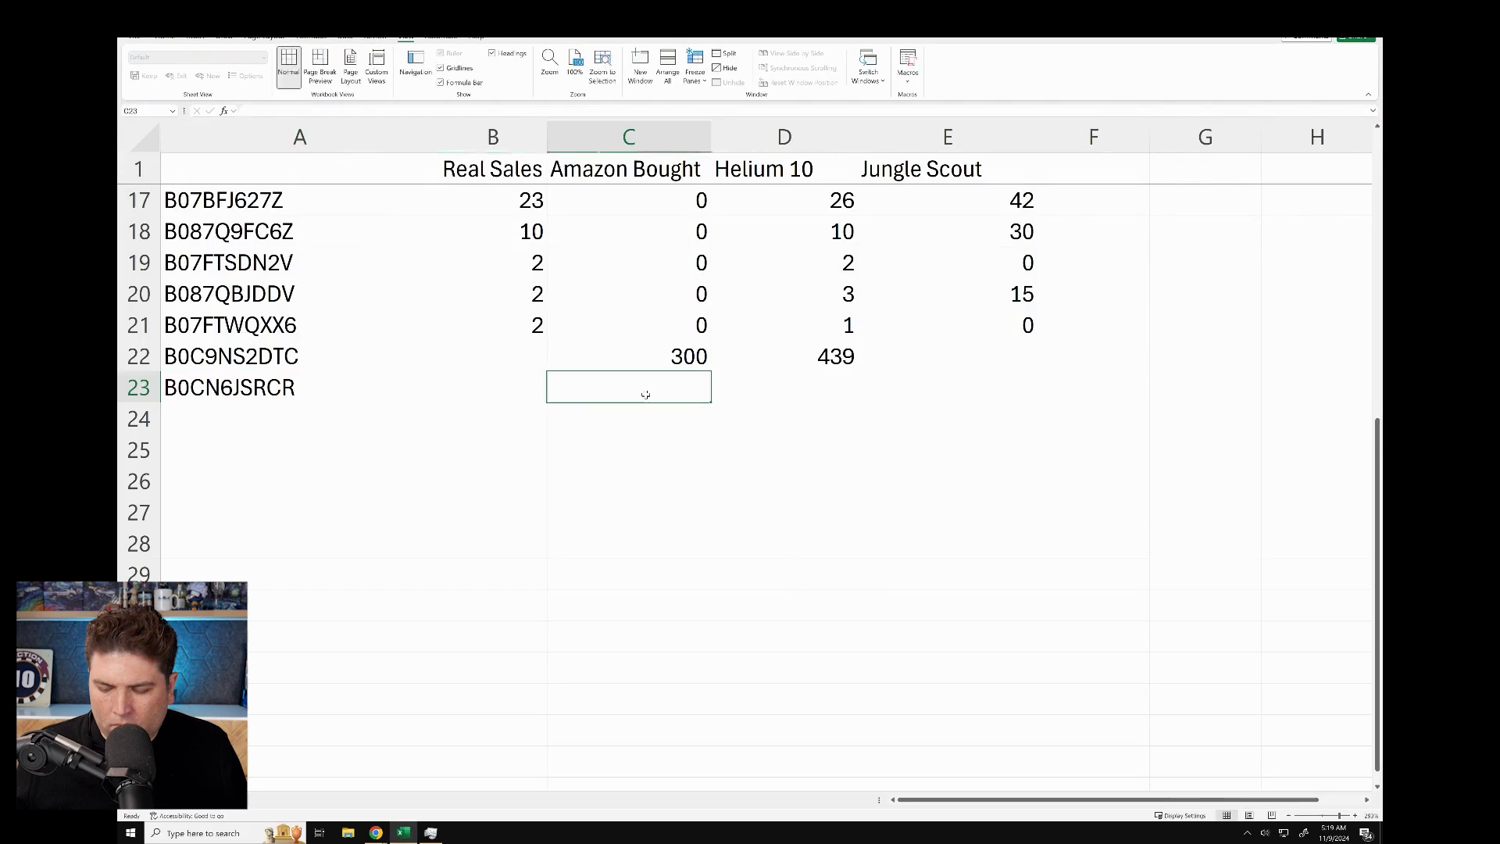
Step: Enter 300 for Amazon Bought and 0 for Helium 10 in row 23, B0CN6JSRCR
text(300)
key(Tab)
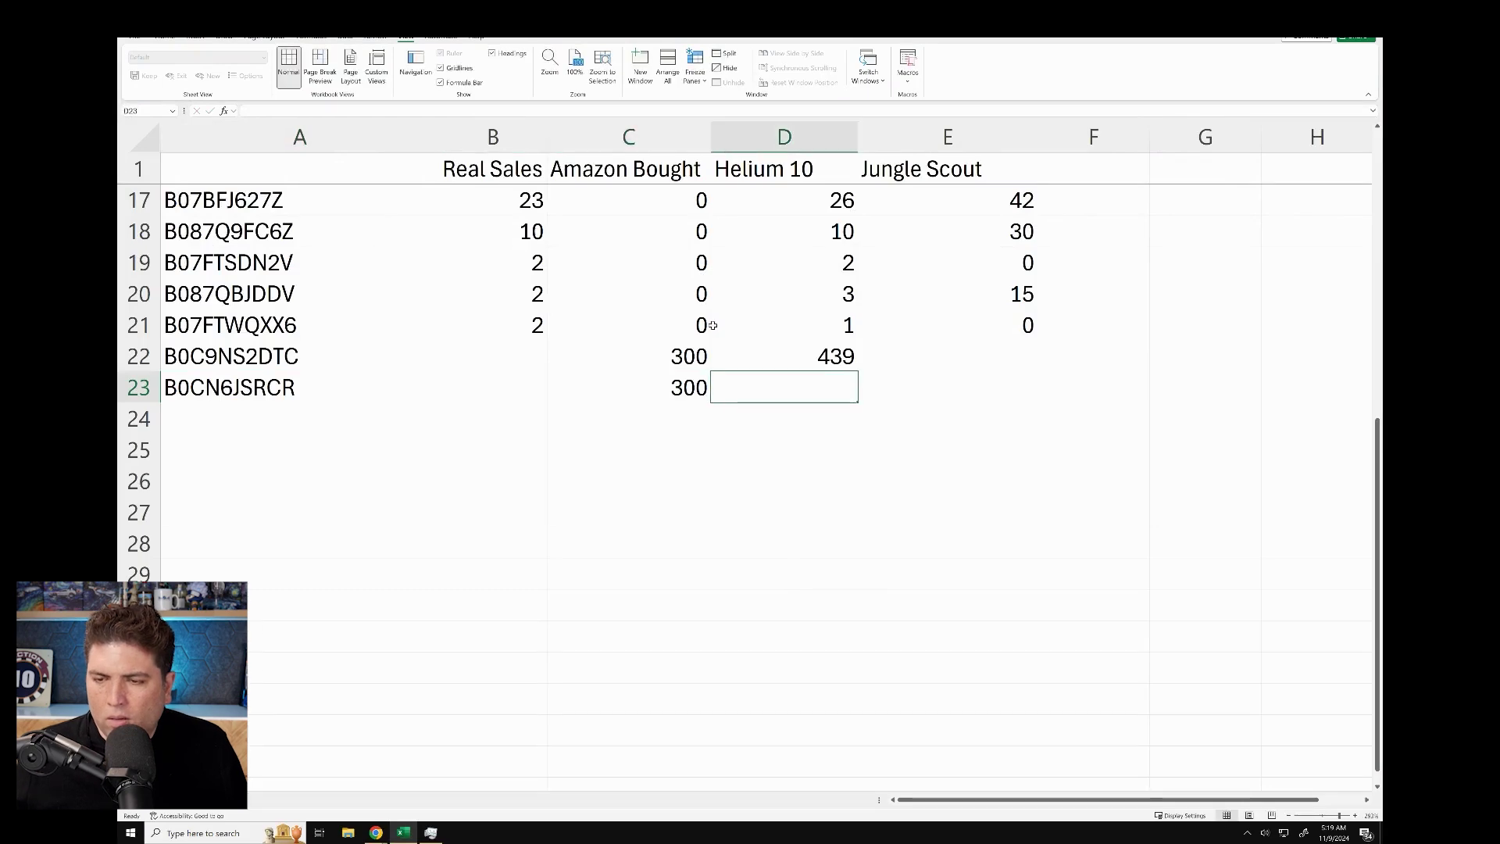
text(0)
key(Return)
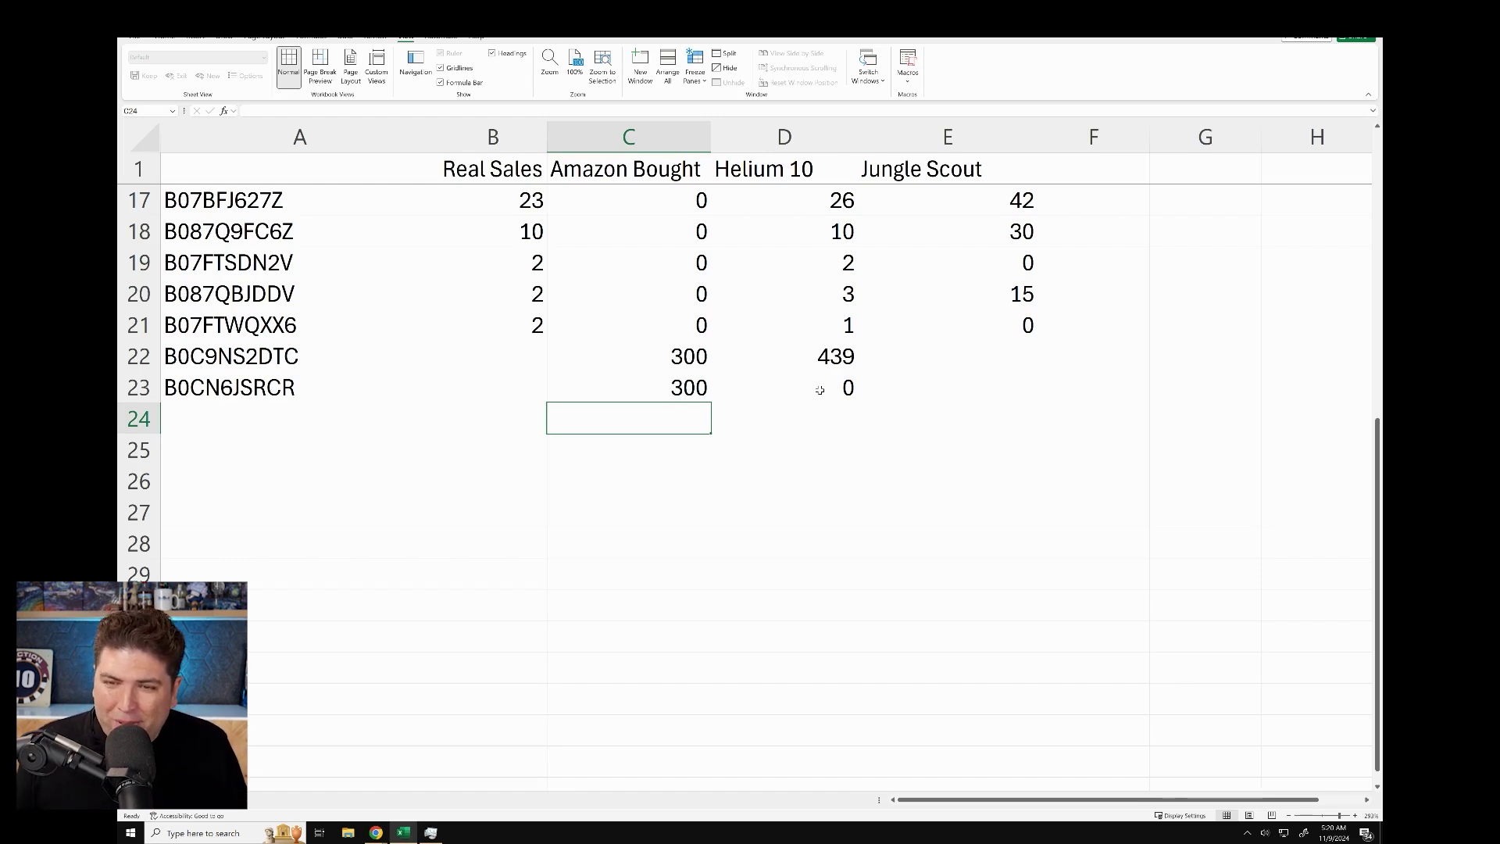
key(Up)
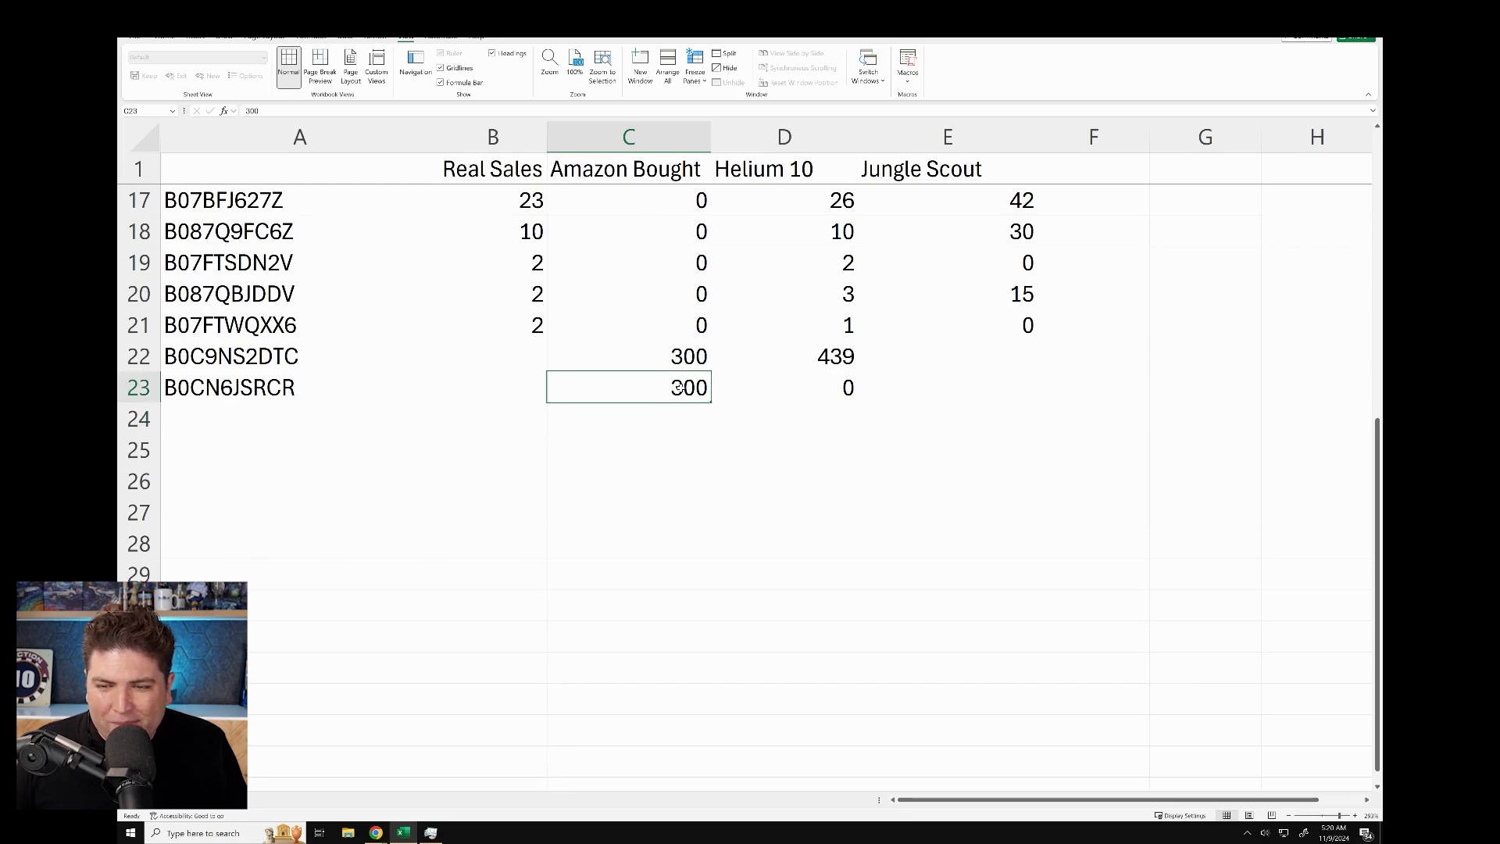
Step: Copy the ASIN B0CWL5BT6Q of the second product's variation from Xray in the browser into cell A24 in Excel
key(alt+Tab)
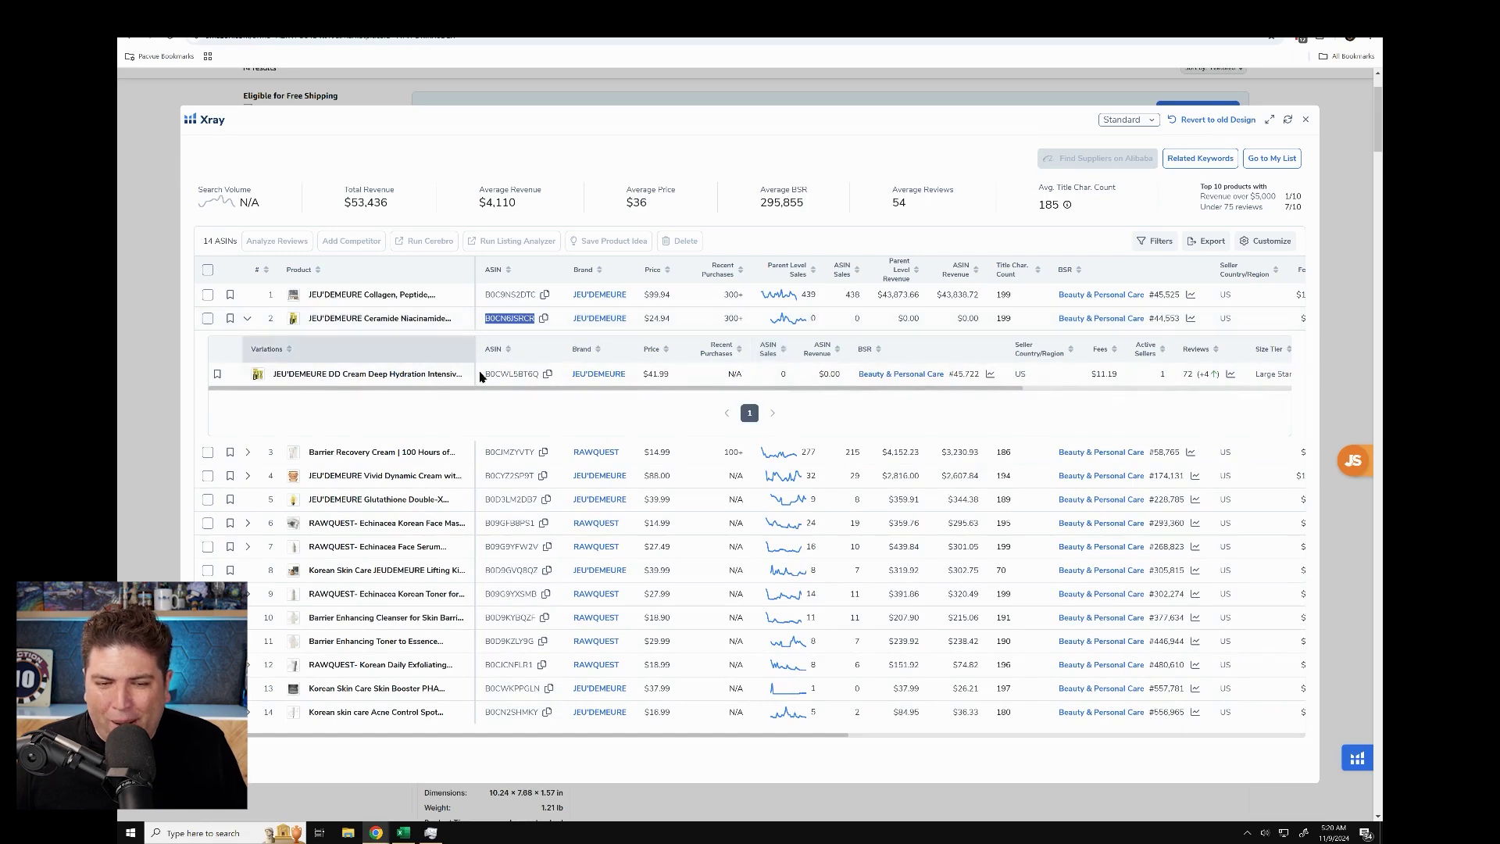
double_click(512, 374)
key(ctrl+c)
key(alt+Tab)
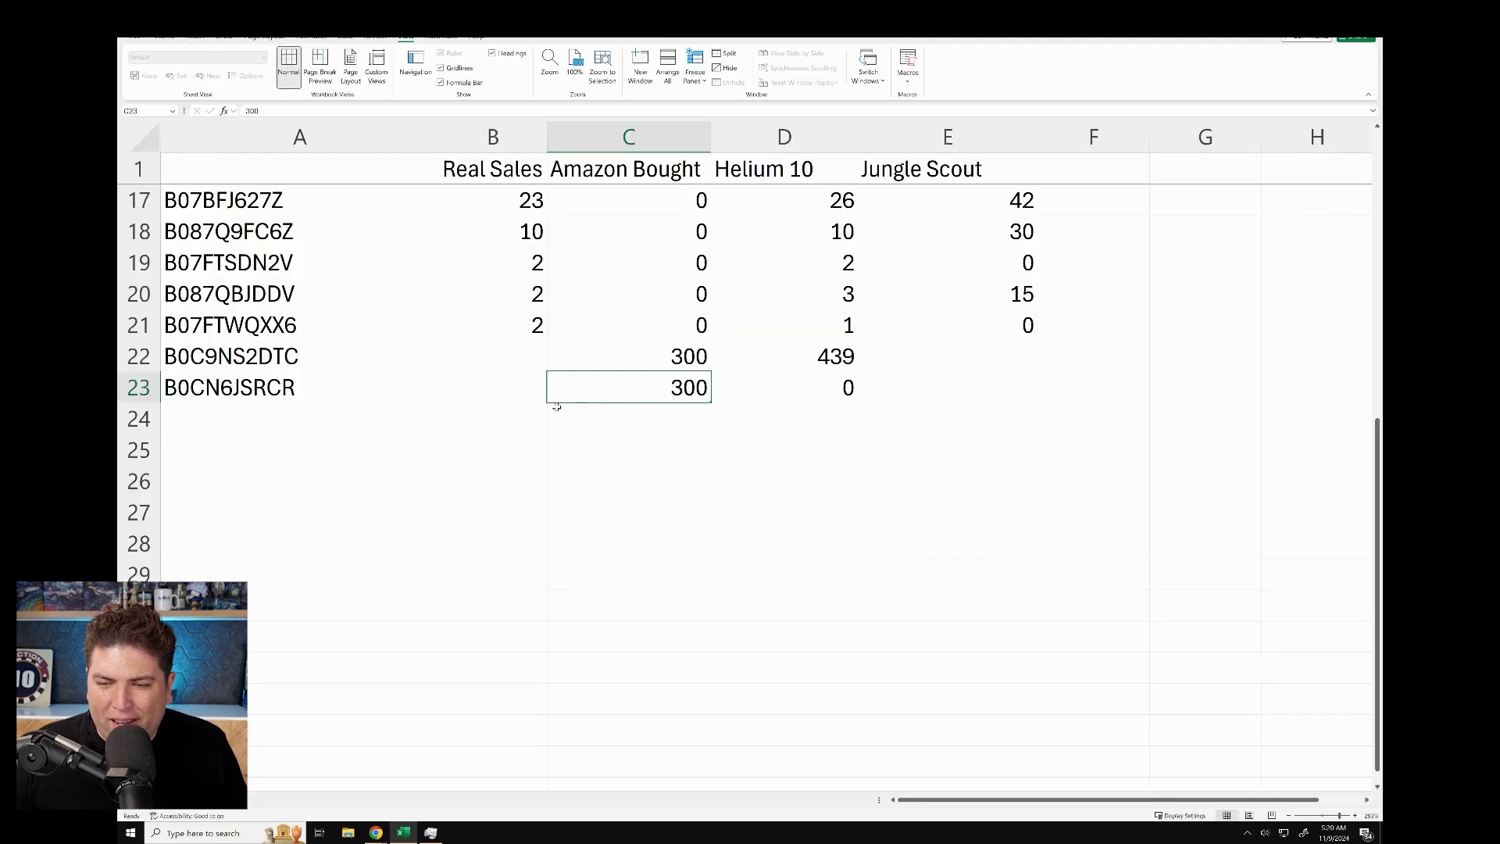
click(339, 423)
key(ctrl+v)
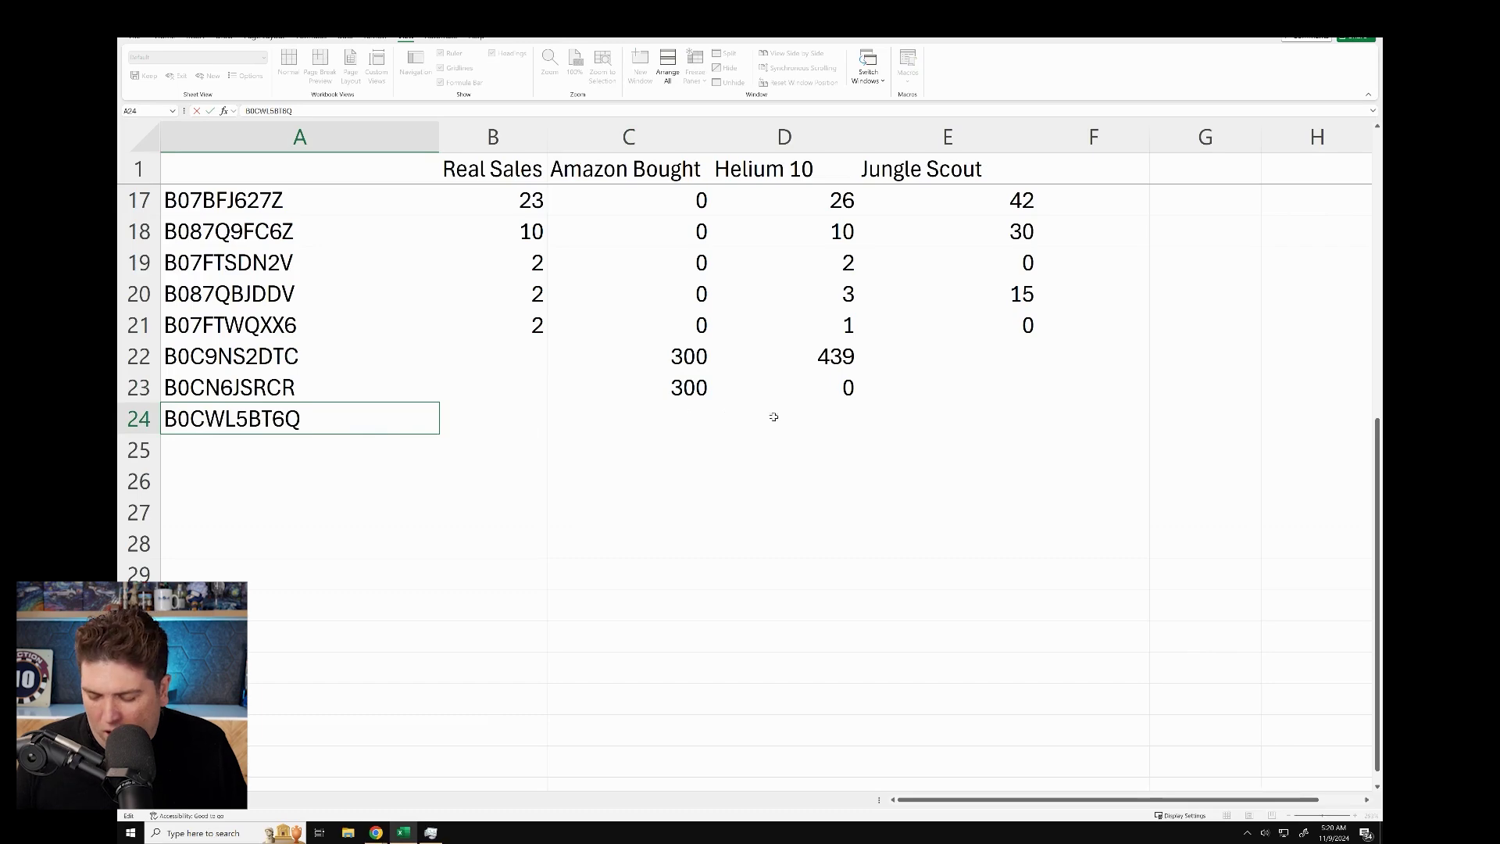
Step: Enter 0 for both Amazon Bought and Helium 10 in row 24, B0CWL5BT6Q
click(704, 419)
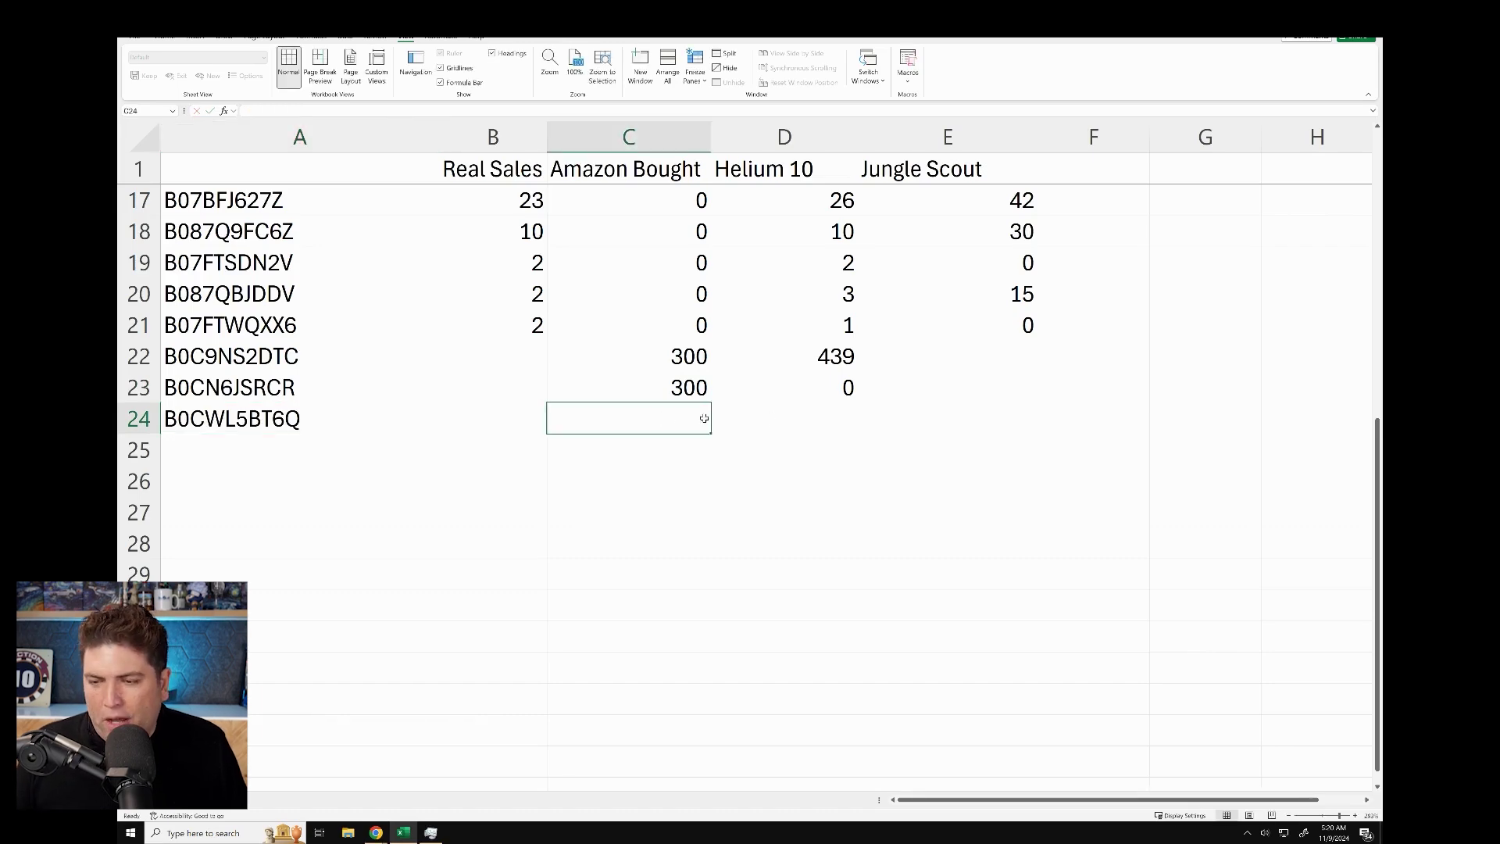
text(0)
click(781, 404)
text(0)
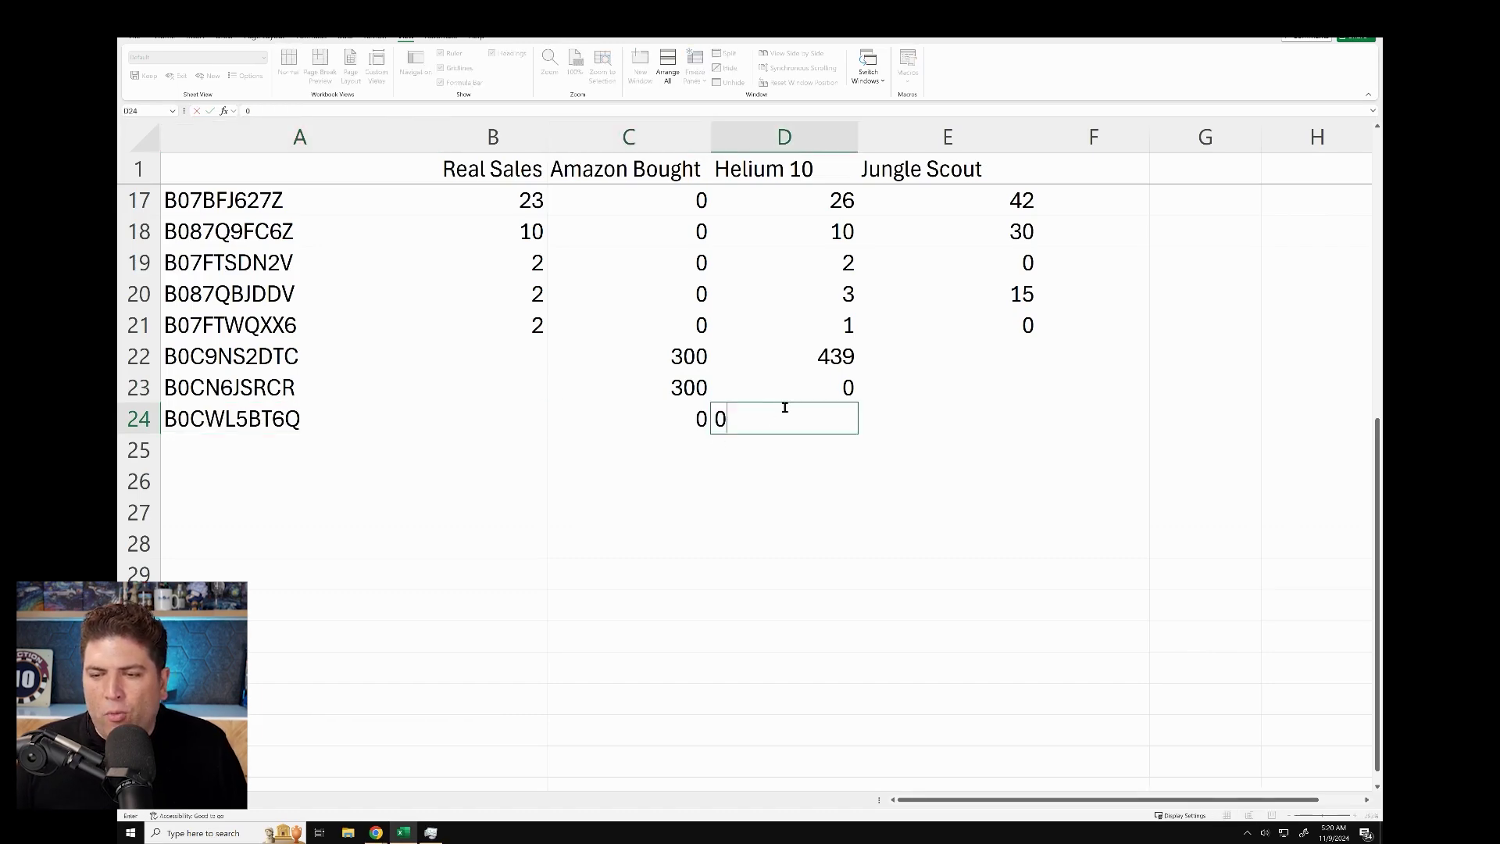
key(Return)
Step: Collapse the second product's variations in Xray, then insert a row labelled PARENT above B0CN6JSRCR in the Excel sheet
key(alt+Tab)
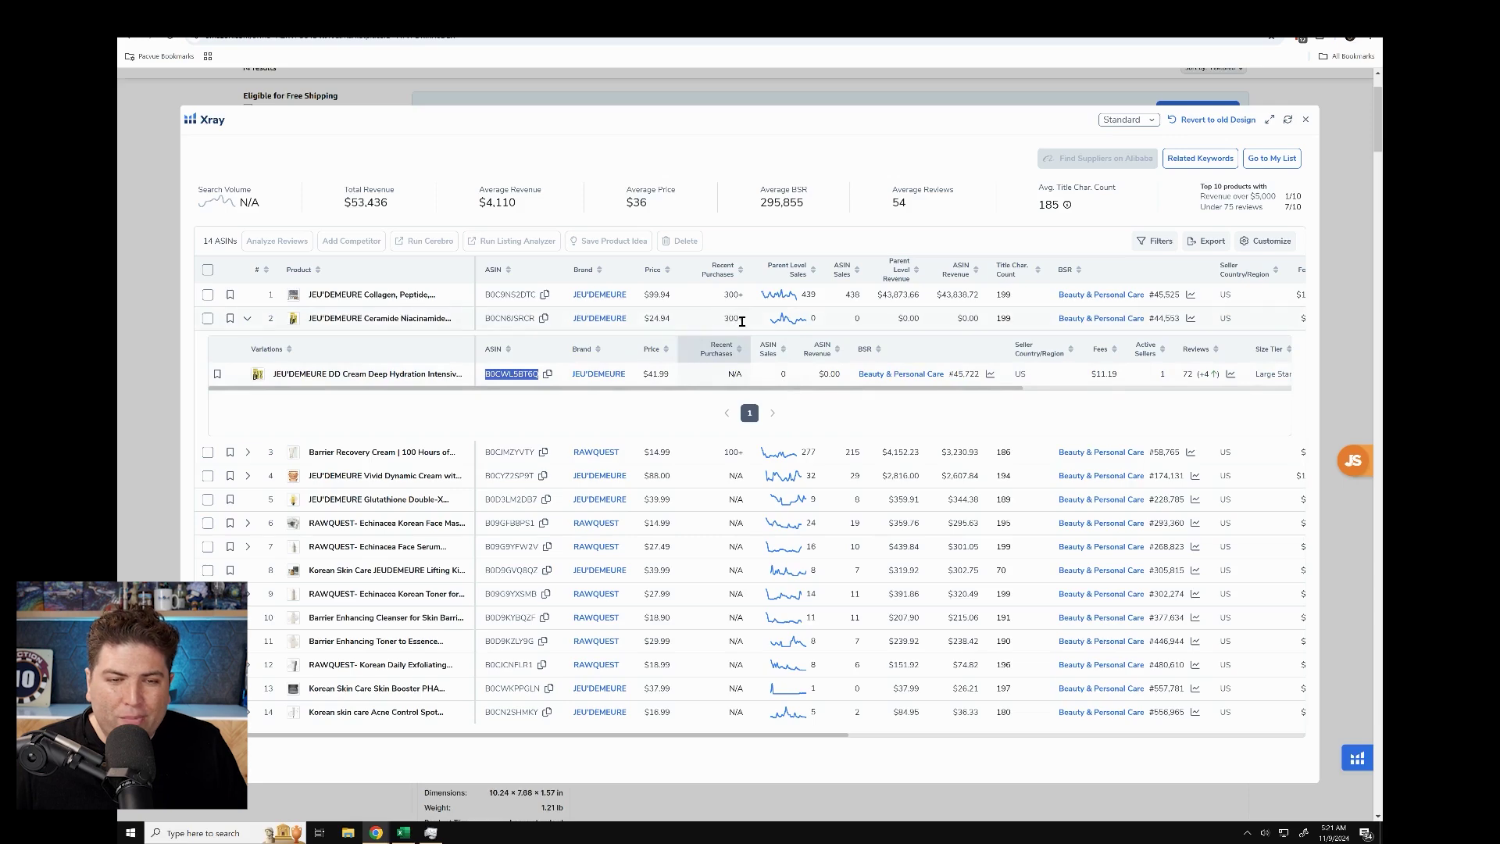
click(246, 318)
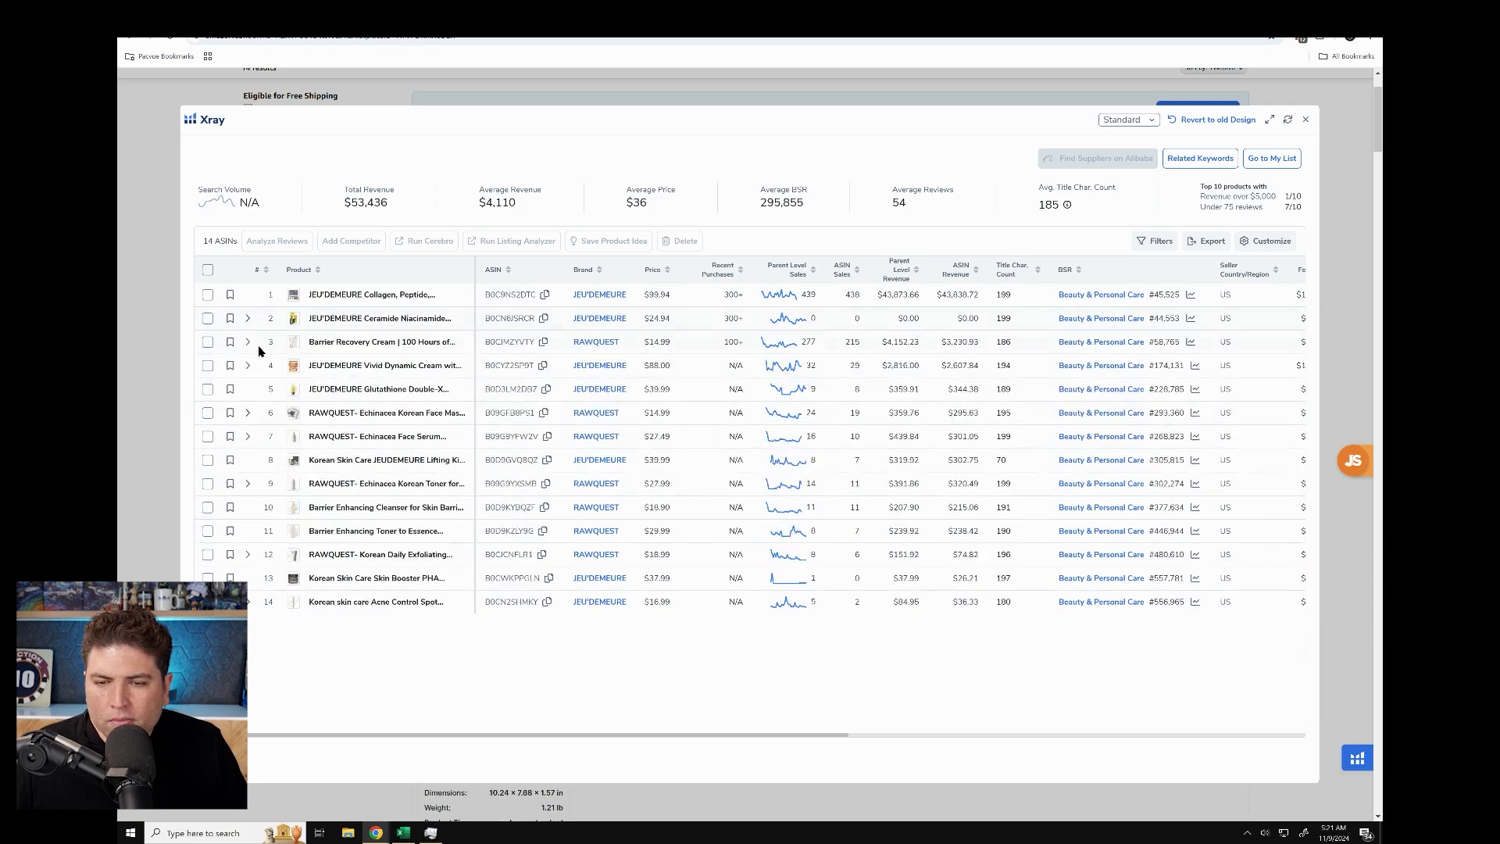
key(alt+Tab)
click(162, 387)
key(shift+space)
key(ctrl+shift+plus)
text(PARENT)
key(Tab)
key(Tab)
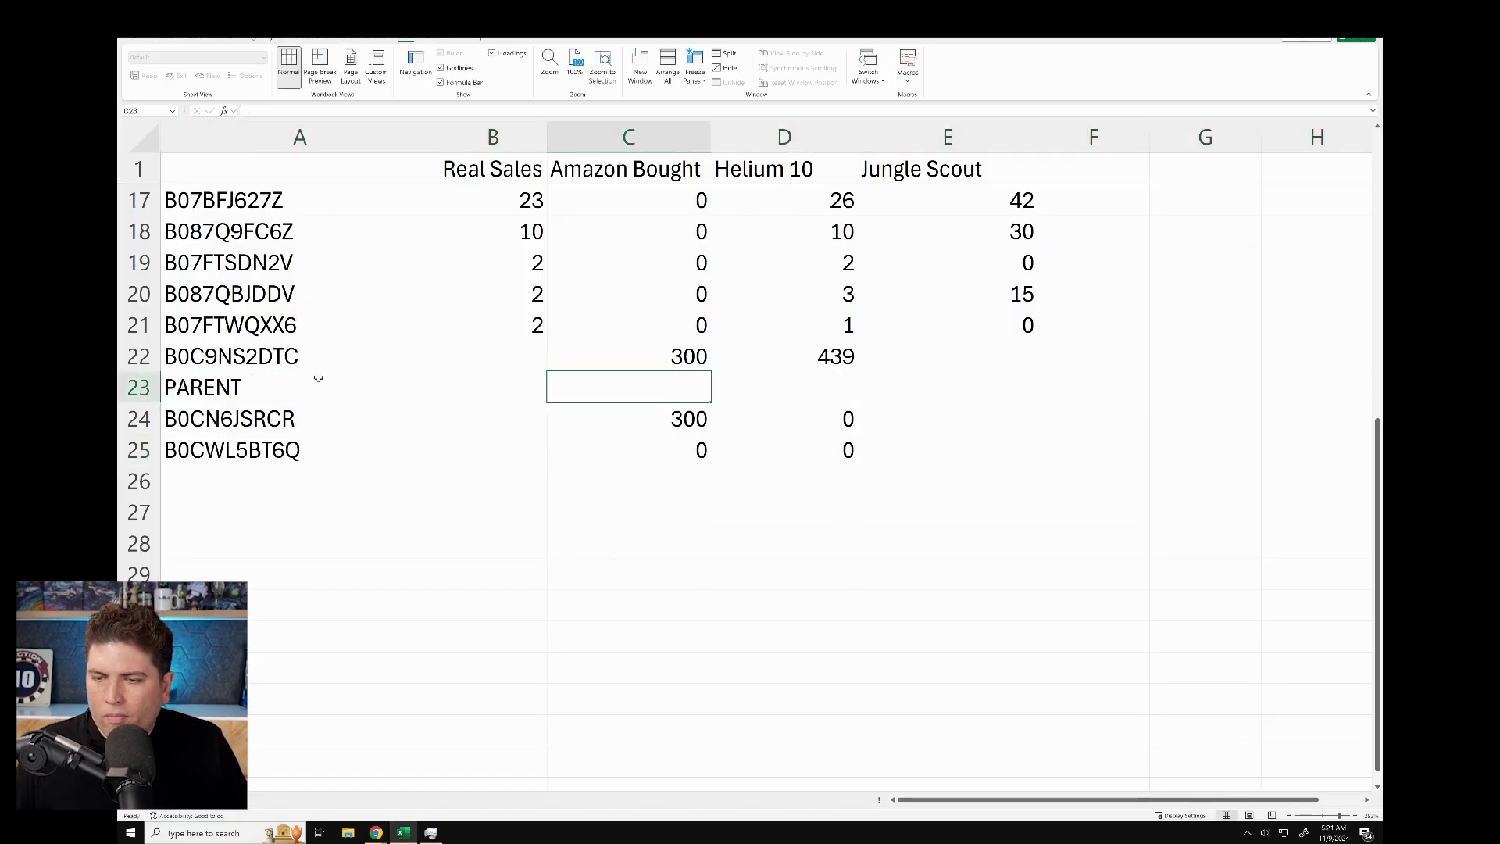
Step: Enter 300 for Amazon Bought and 0 for Helium 10 in the new PARENT row 23
text(300)
key(Tab)
text(0)
key(Return)
Step: Label row 26 PARENT and add the third Xray product's ASINs B0CJMZYVTY and B09GFLJYBN in rows 27 and 28
click(316, 473)
text(PARENT)
key(Tab)
key(alt+Tab)
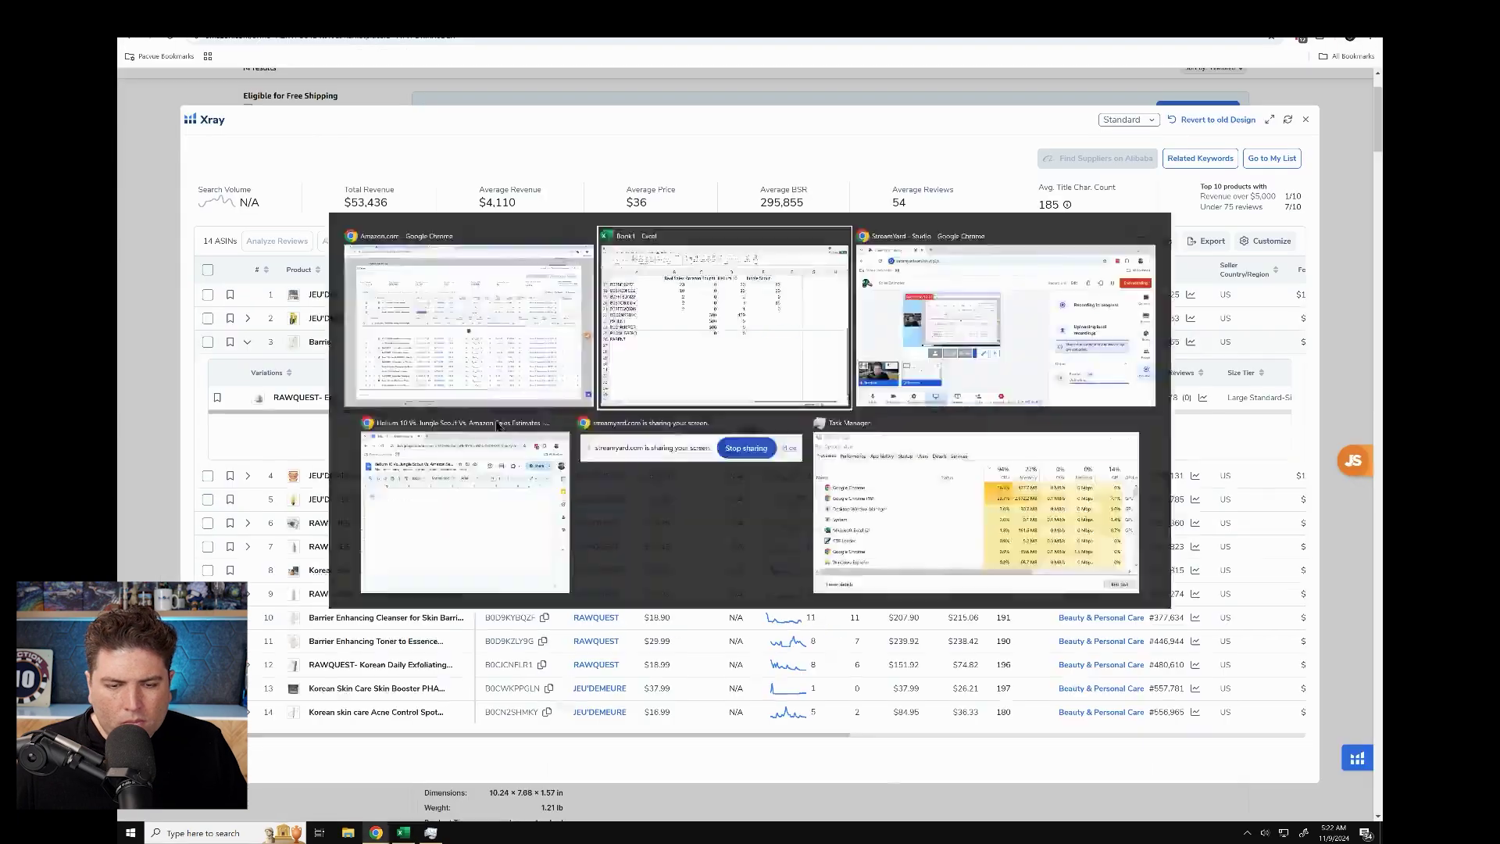
click(703, 512)
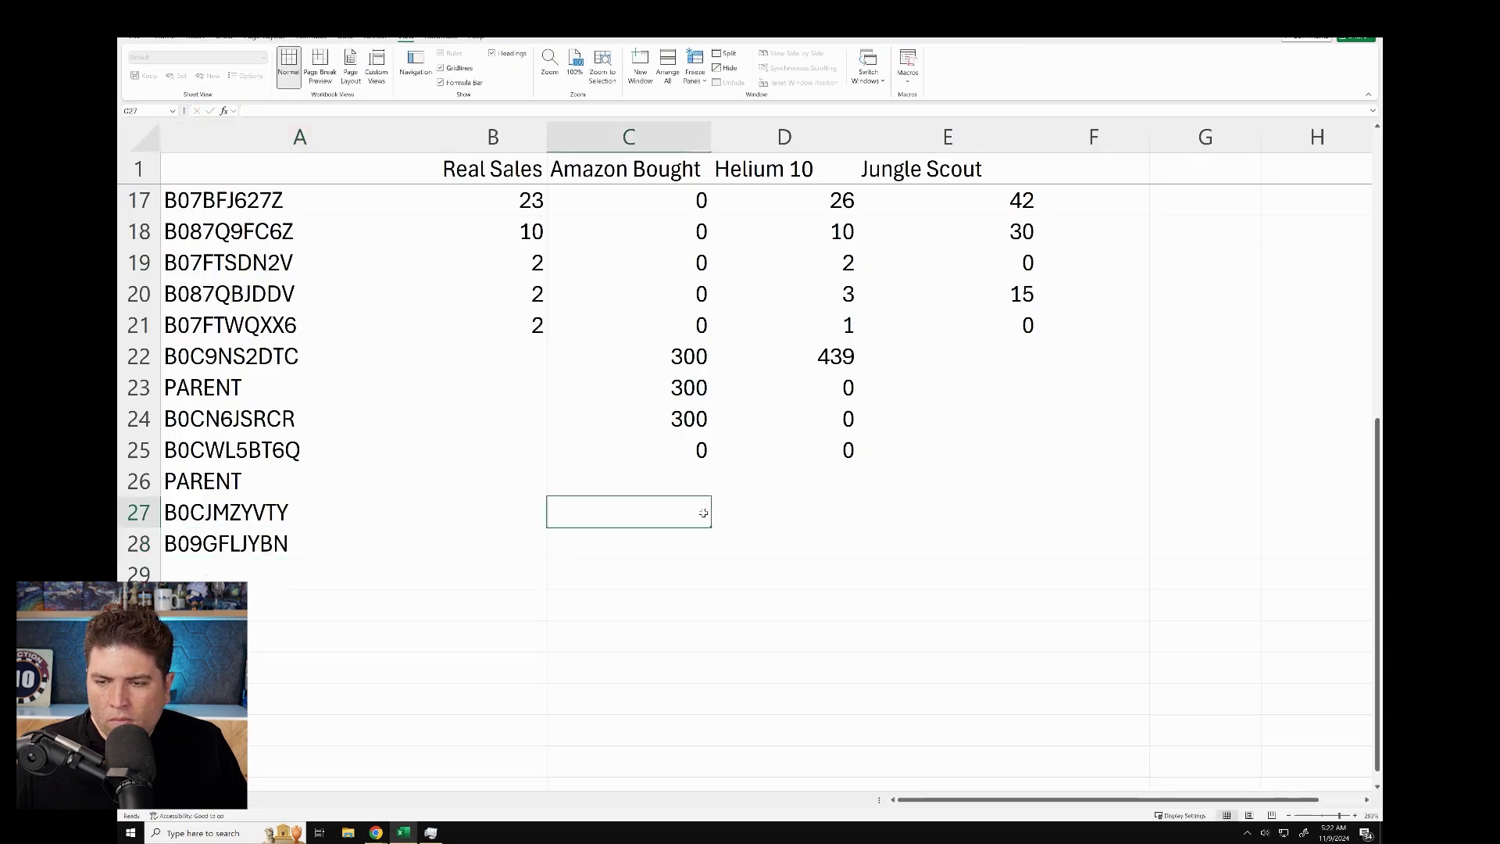
Step: Enter Amazon Bought figures from Xray: 100 in rows 26 and 27, and 0 in row 28
key(alt+Tab)
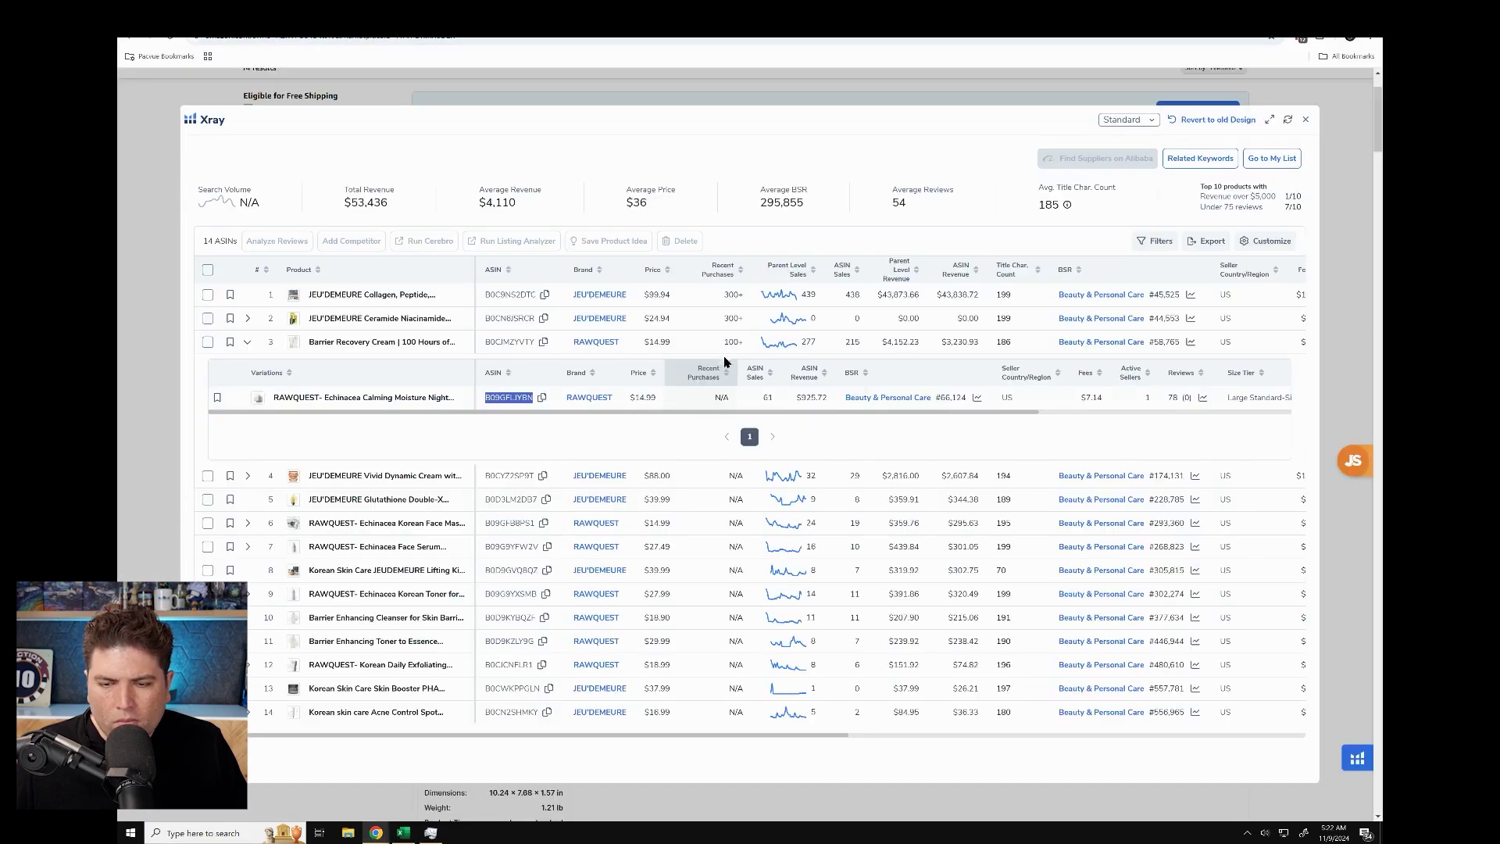
key(alt+Tab)
key(shift+Up)
text(100)
key(ctrl+Return)
click(651, 540)
key(alt+Tab)
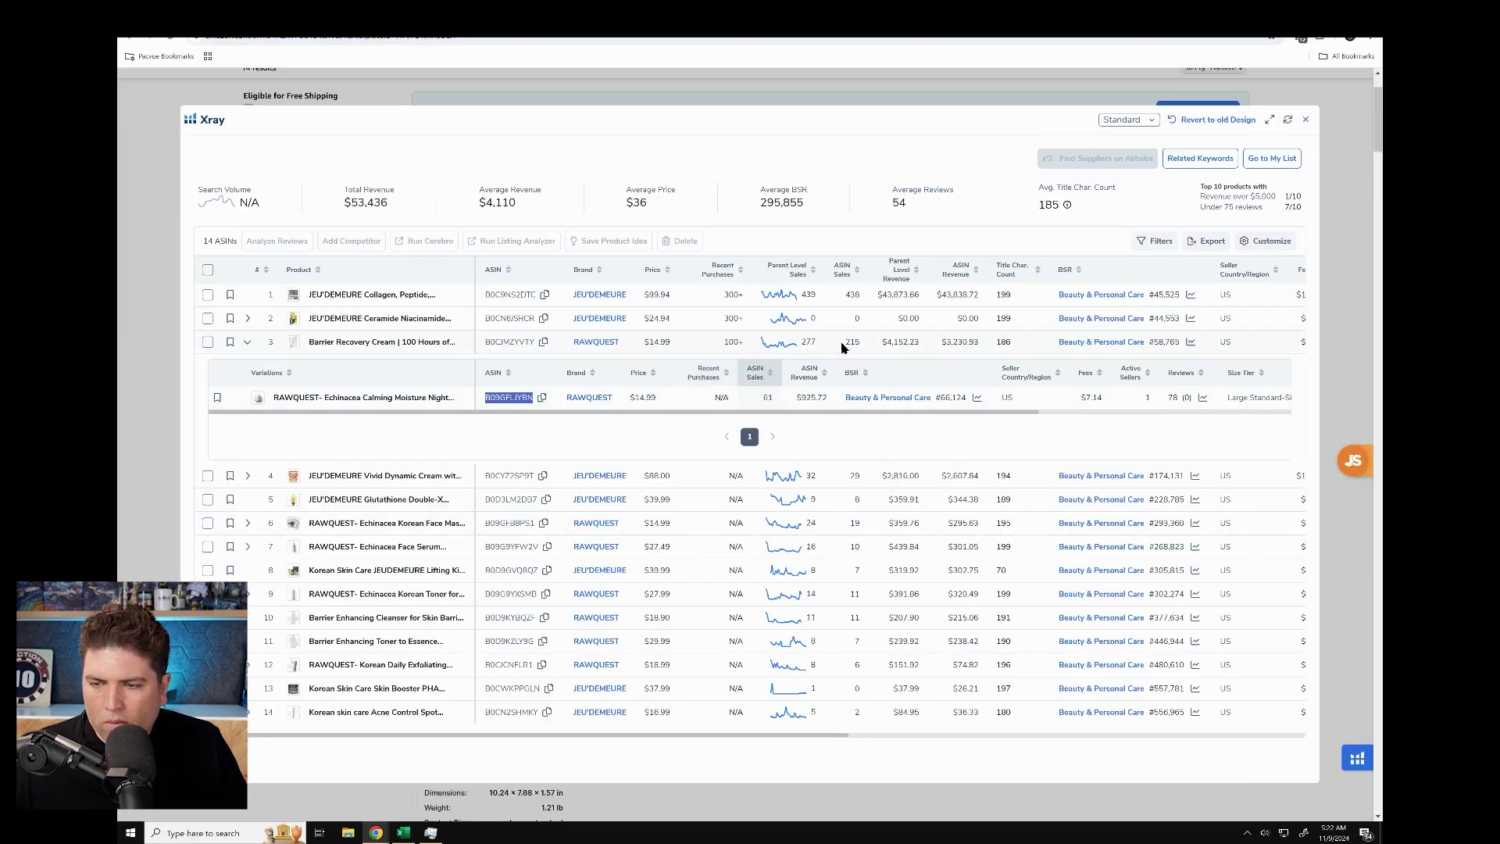
Step: Enter the Helium 10 estimates from Xray for the third product: 277 in row 26, 215 in row 27 and 61 in row 28
key(alt+Tab)
key(alt+Tab)
key(alt+Tab)
key(alt+Tab)
key(alt+Tab)
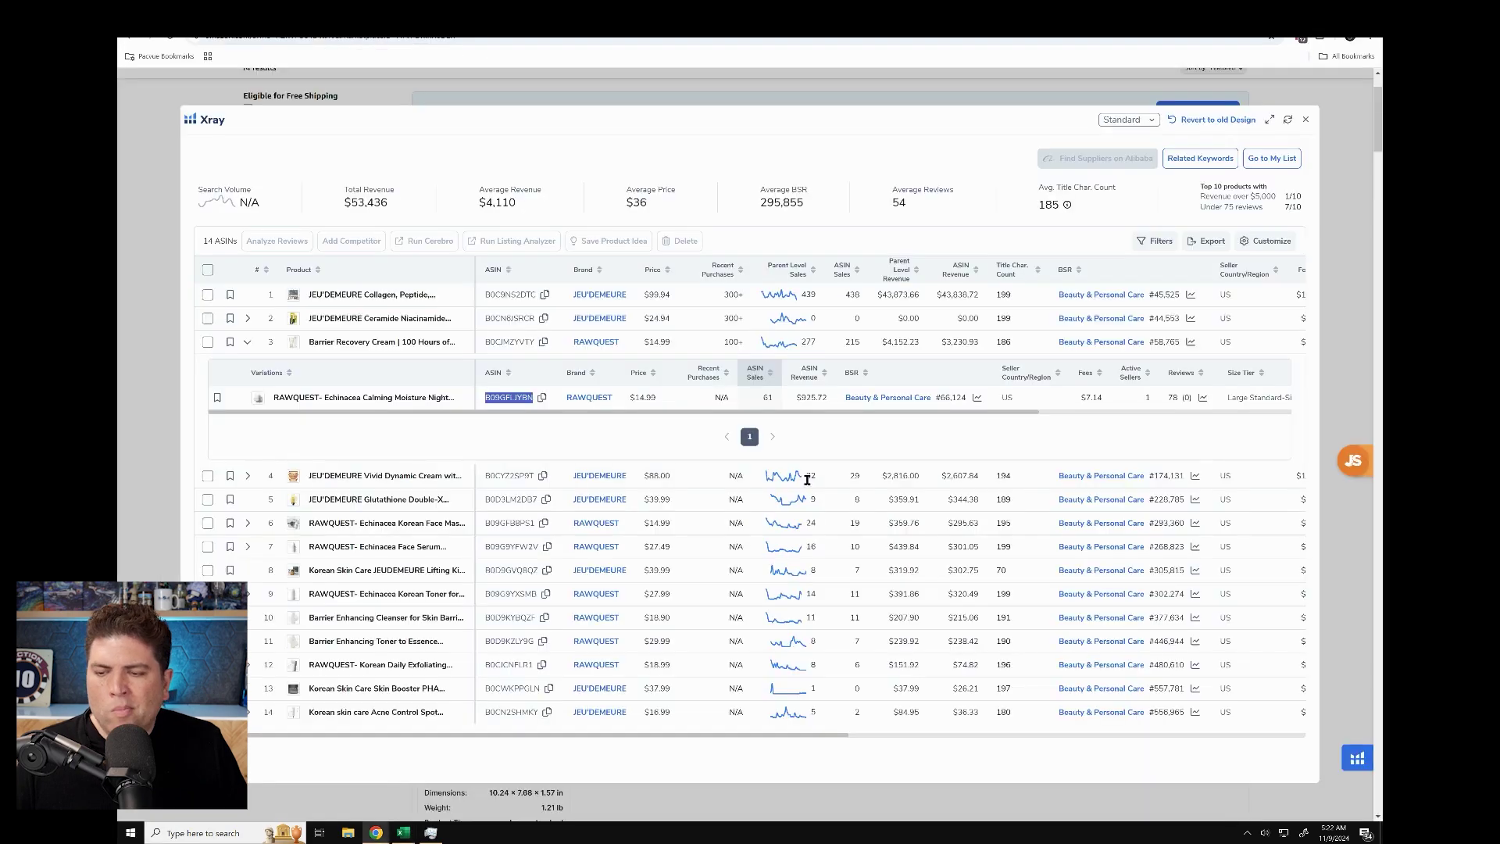
text(215)
key(Return)
text(61)
key(Return)
Step: Expand the fourth product in Xray, label row 29 PARENT in Excel and copy the ASIN B0CYZ2SP9T into row 30
key(alt+Tab)
click(246, 341)
click(247, 365)
double_click(509, 365)
key(ctrl+c)
key(alt+Tab)
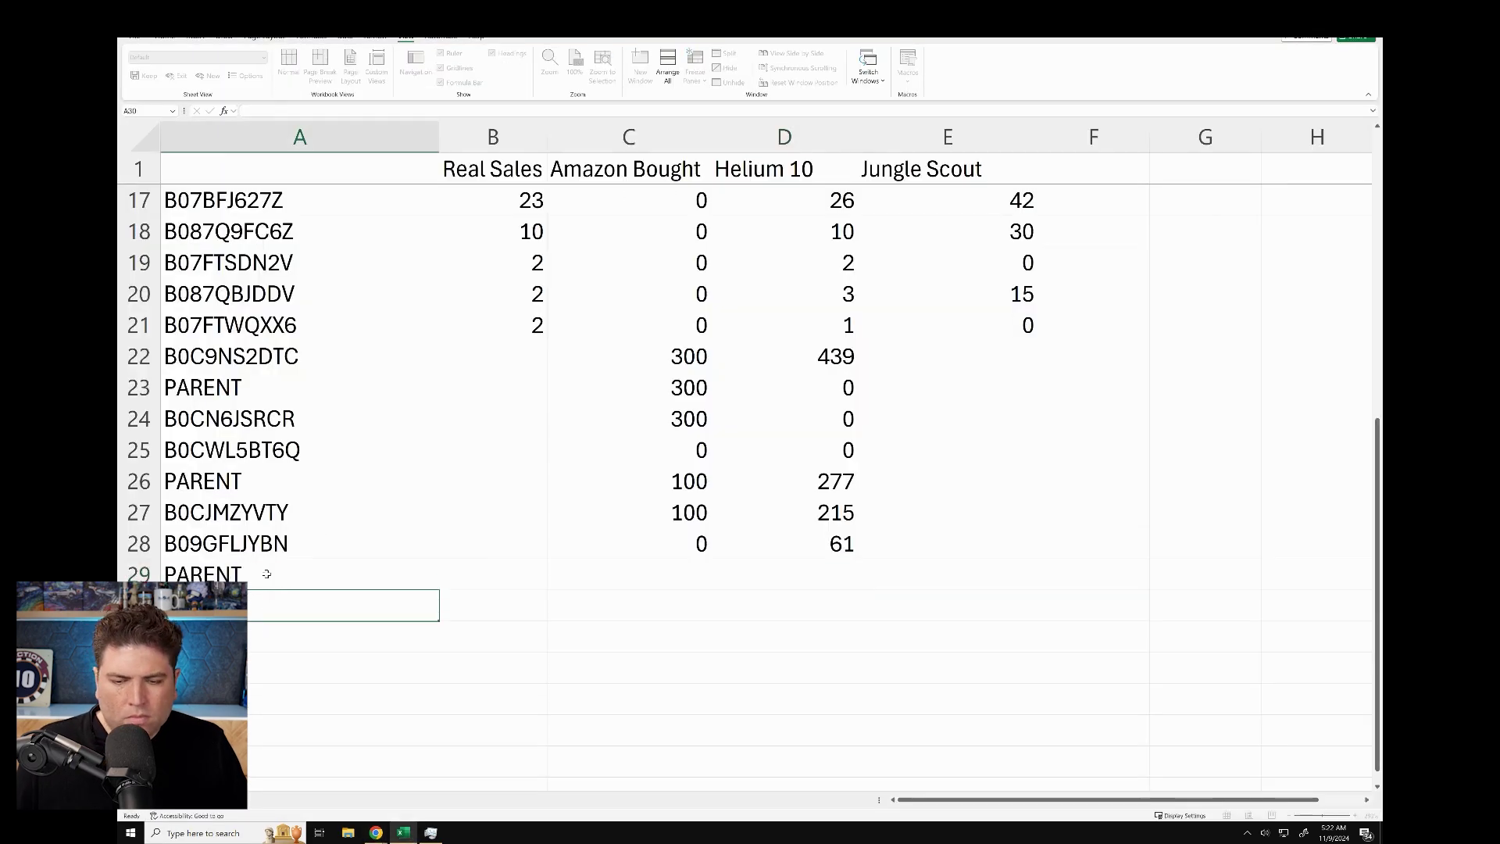
key(ctrl+v)
Step: Fill Amazon Bought with 0 in rows 29 to 34 and copy the variation ASIN B078TRBTVX from Xray into row 31
click(677, 579)
key(alt+Tab)
key(alt+Tab)
key(alt+Tab)
double_click(509, 420)
key(ctrl+c)
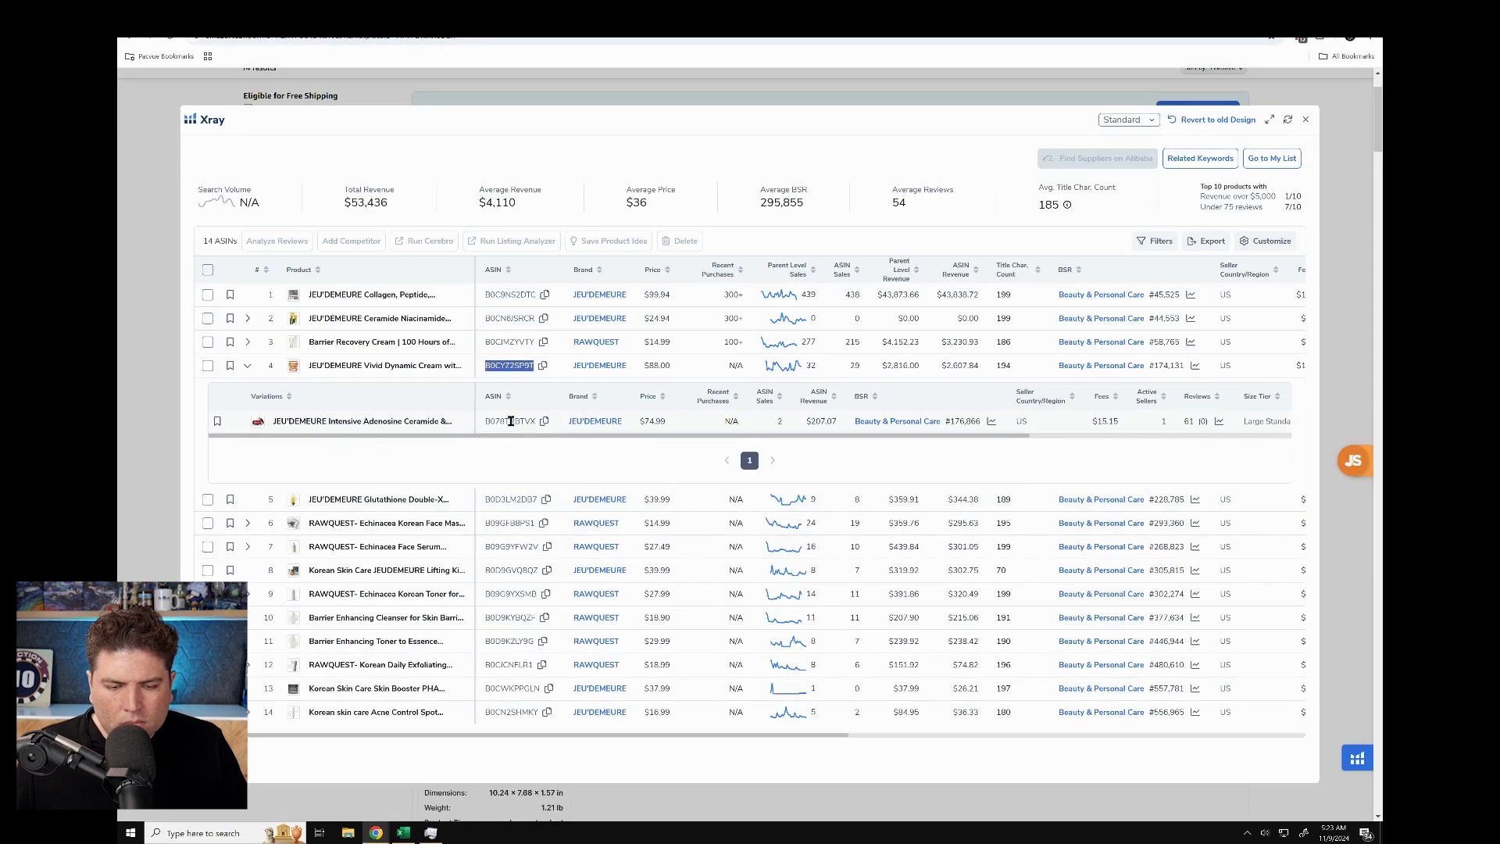
key(alt+Tab)
key(ctrl+v)
Step: Enter the fourth product's Helium 10 estimates of 32, 29 and 2 in rows 29 to 31
key(alt+Tab)
key(alt+Tab)
text(32 29 2)
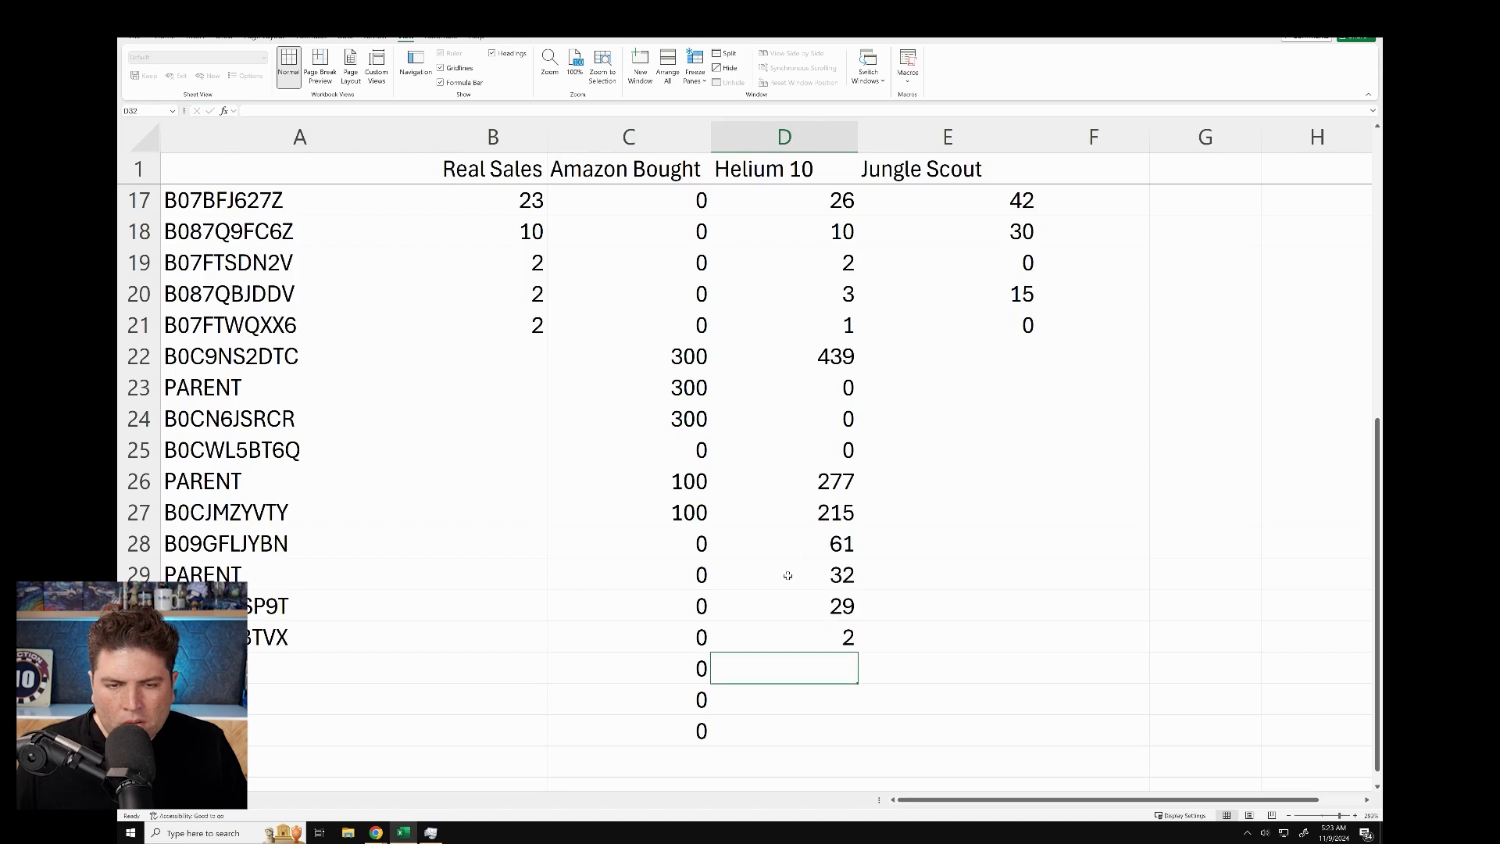
Step: Copy the fifth Xray product's ASIN B0D3LM2DB7 into row 32 and enter 9 as its Helium 10 estimate
key(alt+Tab)
click(247, 365)
double_click(511, 389)
key(ctrl+c)
key(alt+Tab)
click(354, 660)
key(ctrl+v)
click(773, 665)
key(alt+Tab)
key(alt+Tab)
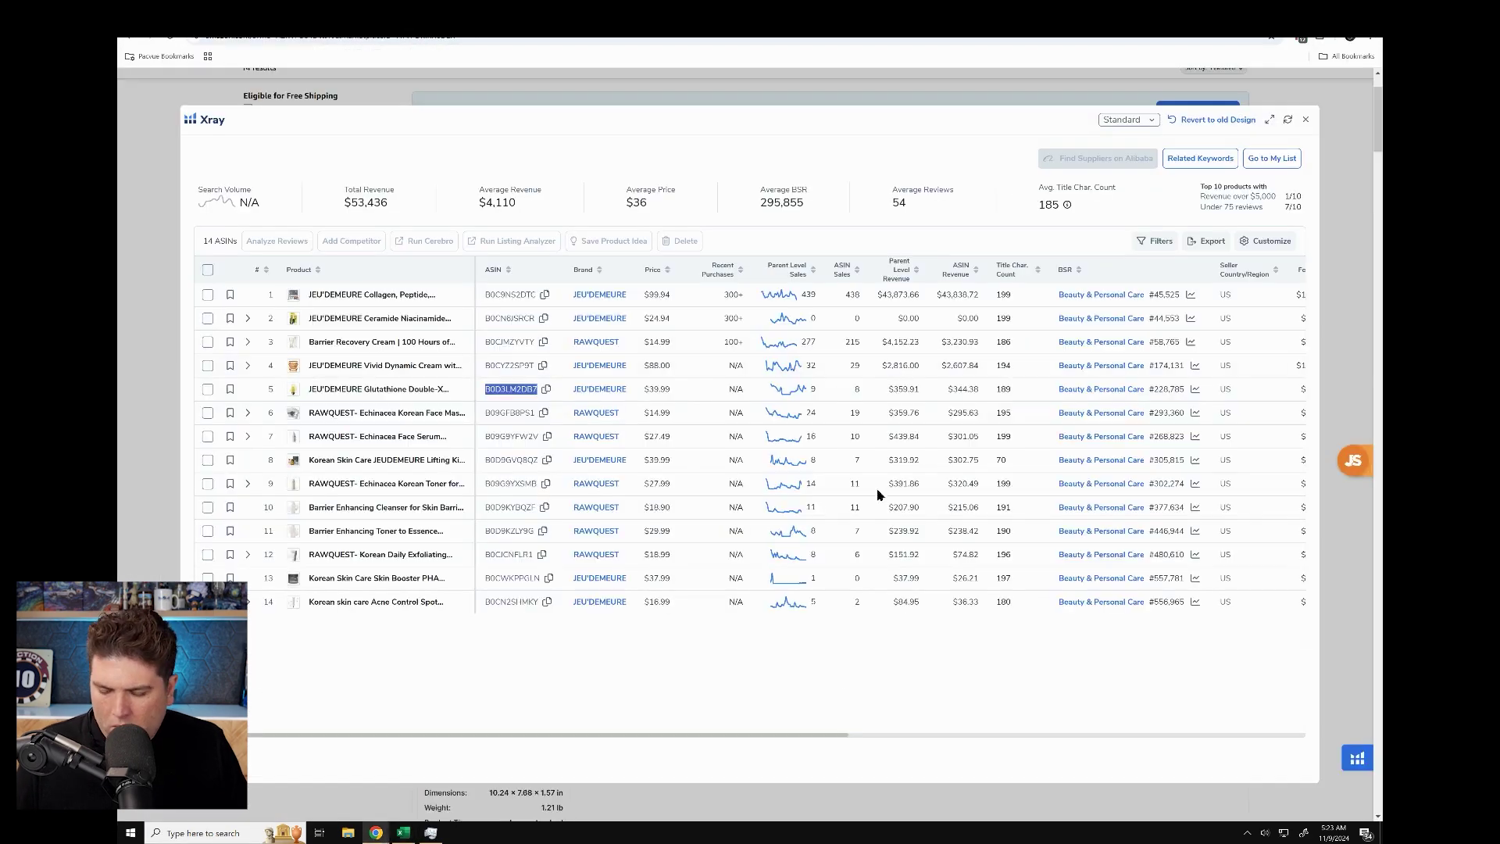
text(9)
click(427, 664)
key(shift+Right)
key(shift+Right)
key(shift+Right)
key(shift+Right)
key(shift+Right)
Step: Expand the sixth product in Xray, label row 33 PARENT in Excel and add ASINs B09GFB8PS1 and B0CJN2TLZK beneath it
key(alt+Tab)
click(251, 416)
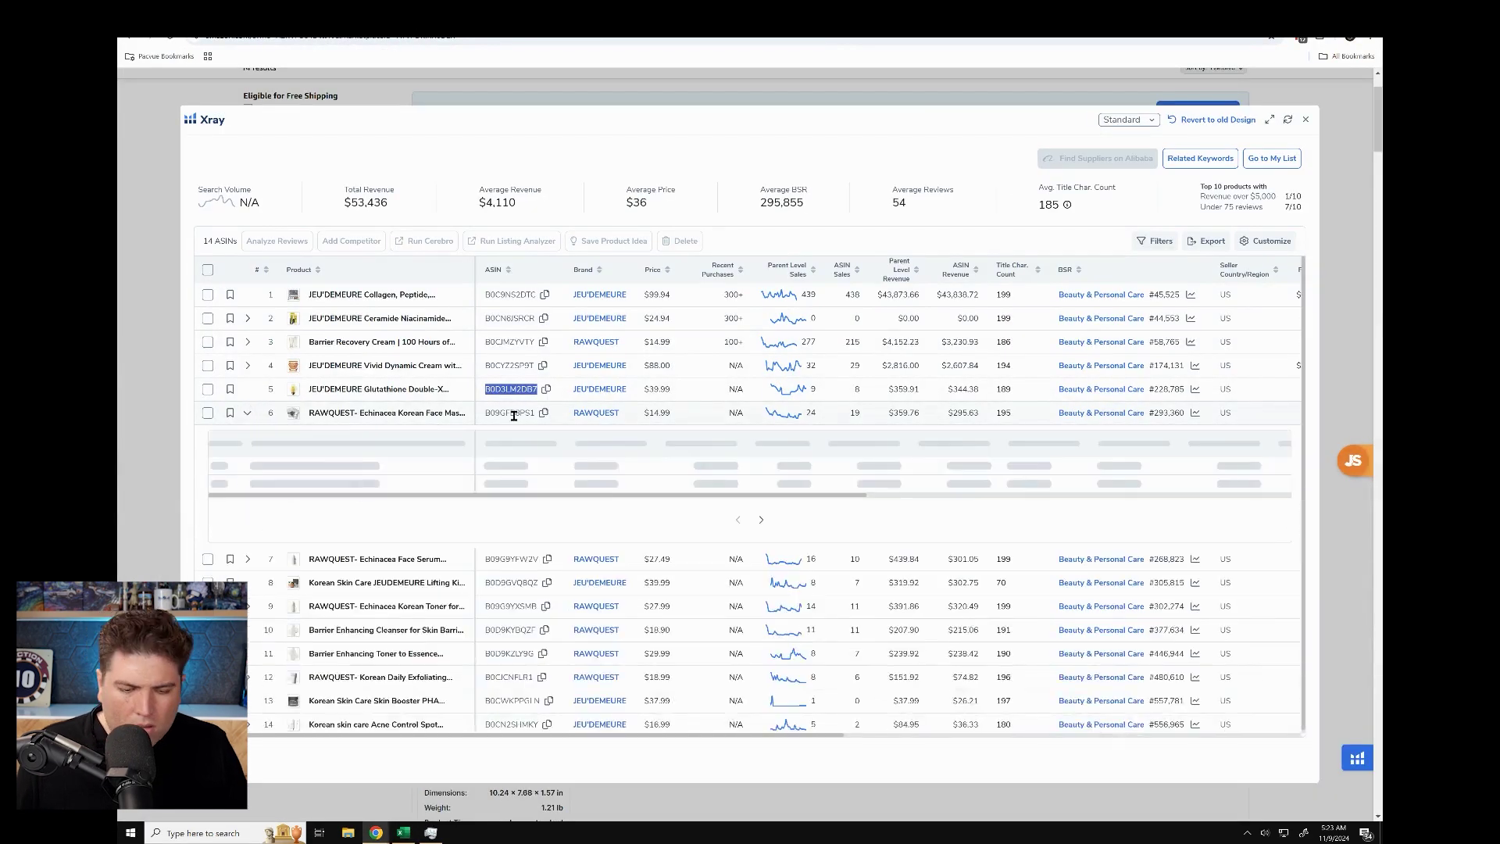
double_click(511, 469)
key(ctrl+c)
key(alt+Tab)
click(264, 700)
text(PARENT)
double_click(387, 648)
key(ctrl+v)
Step: Enter 0 for Amazon Bought in row 35, and the Helium 10 estimates 24 in row 33 and 19 in row 34
scroll(388, 648, down, 3)
click(660, 479)
key(alt+Tab)
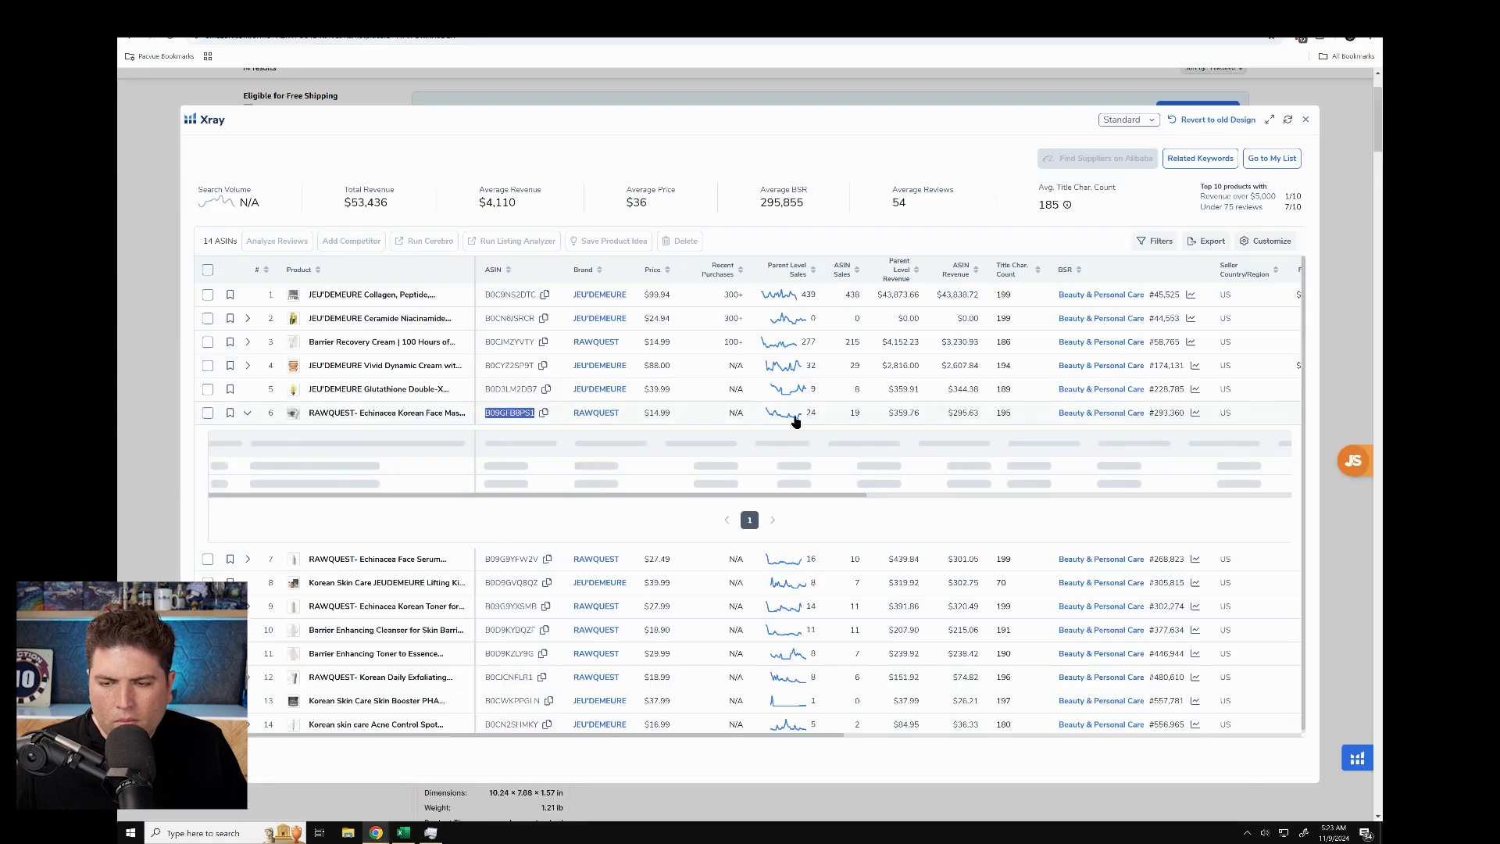
key(alt+Tab)
click(777, 419)
text(24 19)
Step: Add variation ASINs B0CK57V55N and B0CK5768XN in rows 36 and 37, and enter Helium 10 estimates 0, 4 and 0 in rows 35 to 37
key(alt+Tab)
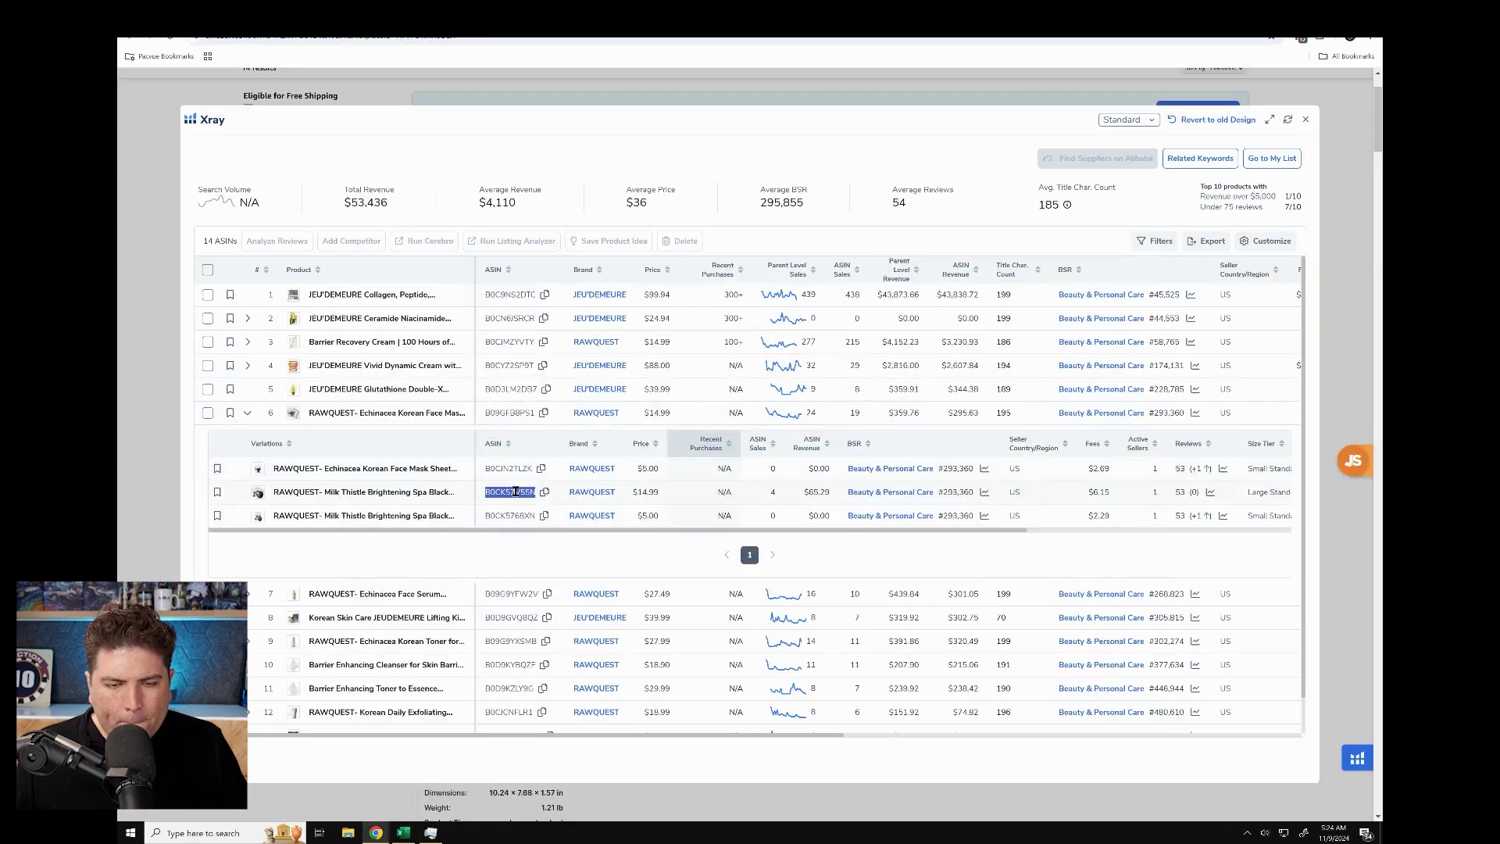
key(alt+Tab)
text(0 4 0)
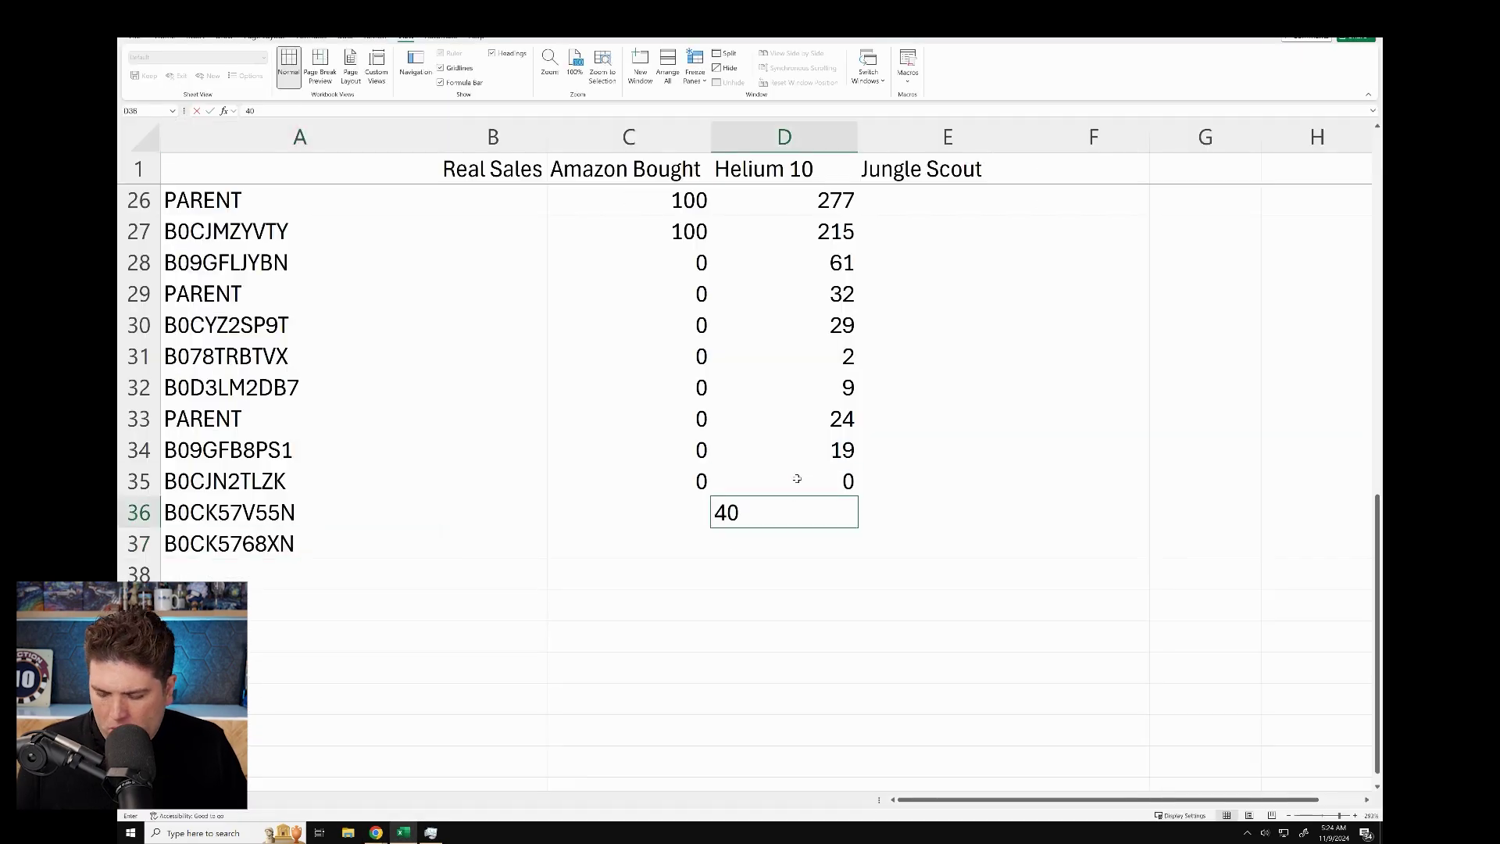
Step: Copy the 0 in row 35's Amazon Bought cell into rows 36 and 37
click(660, 481)
key(ctrl+c)
drag(660, 512, 661, 529)
key(ctrl+v)
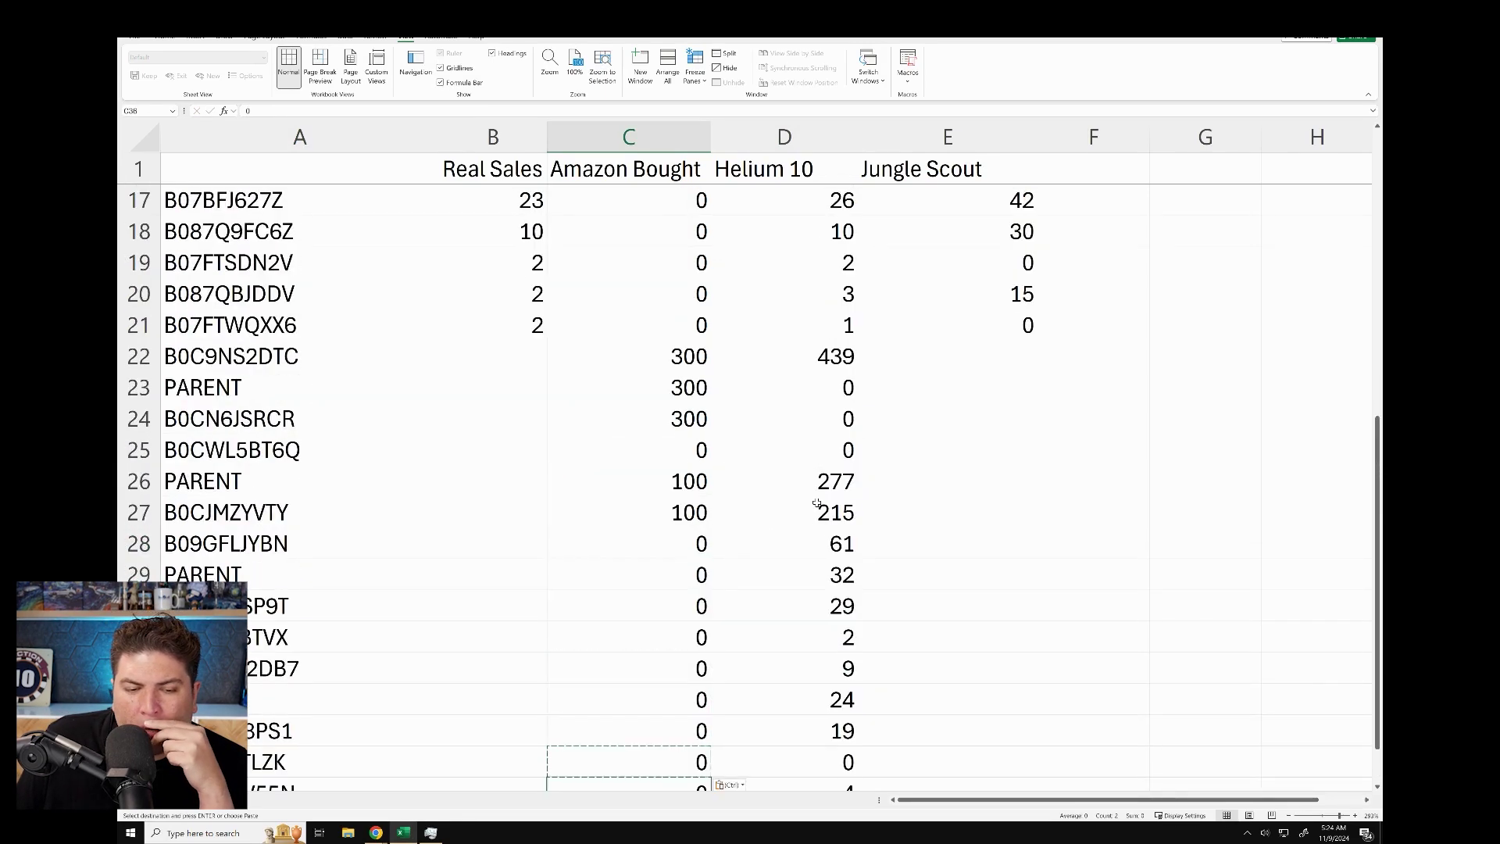
Step: Highlight the Helium 10 estimate for B0D3LM2DB7 in row 32 in yellow
scroll(816, 503, up, 3)
scroll(810, 392, down, 1)
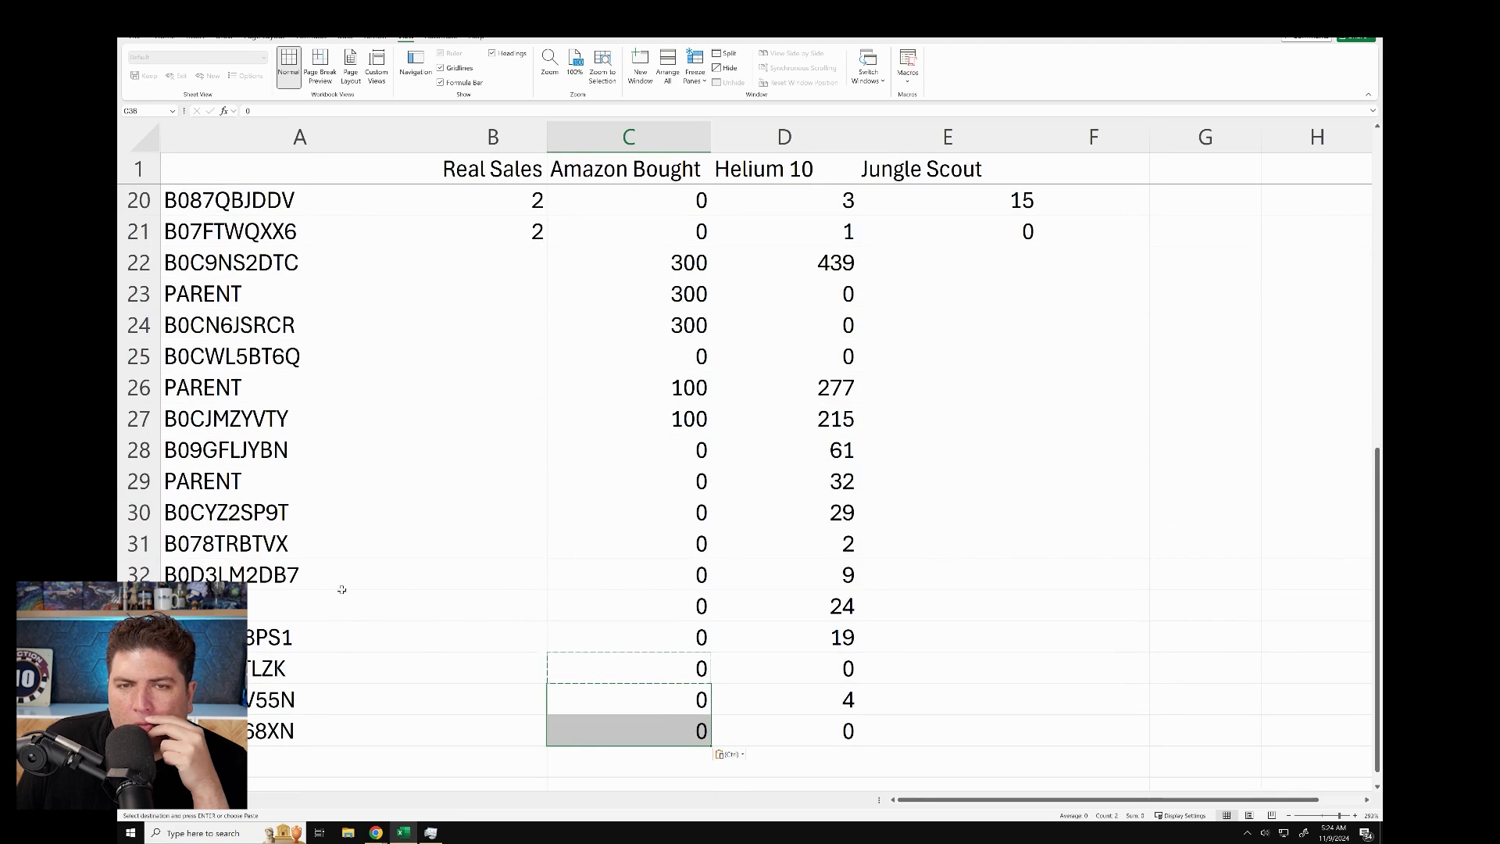
drag(341, 586, 810, 574)
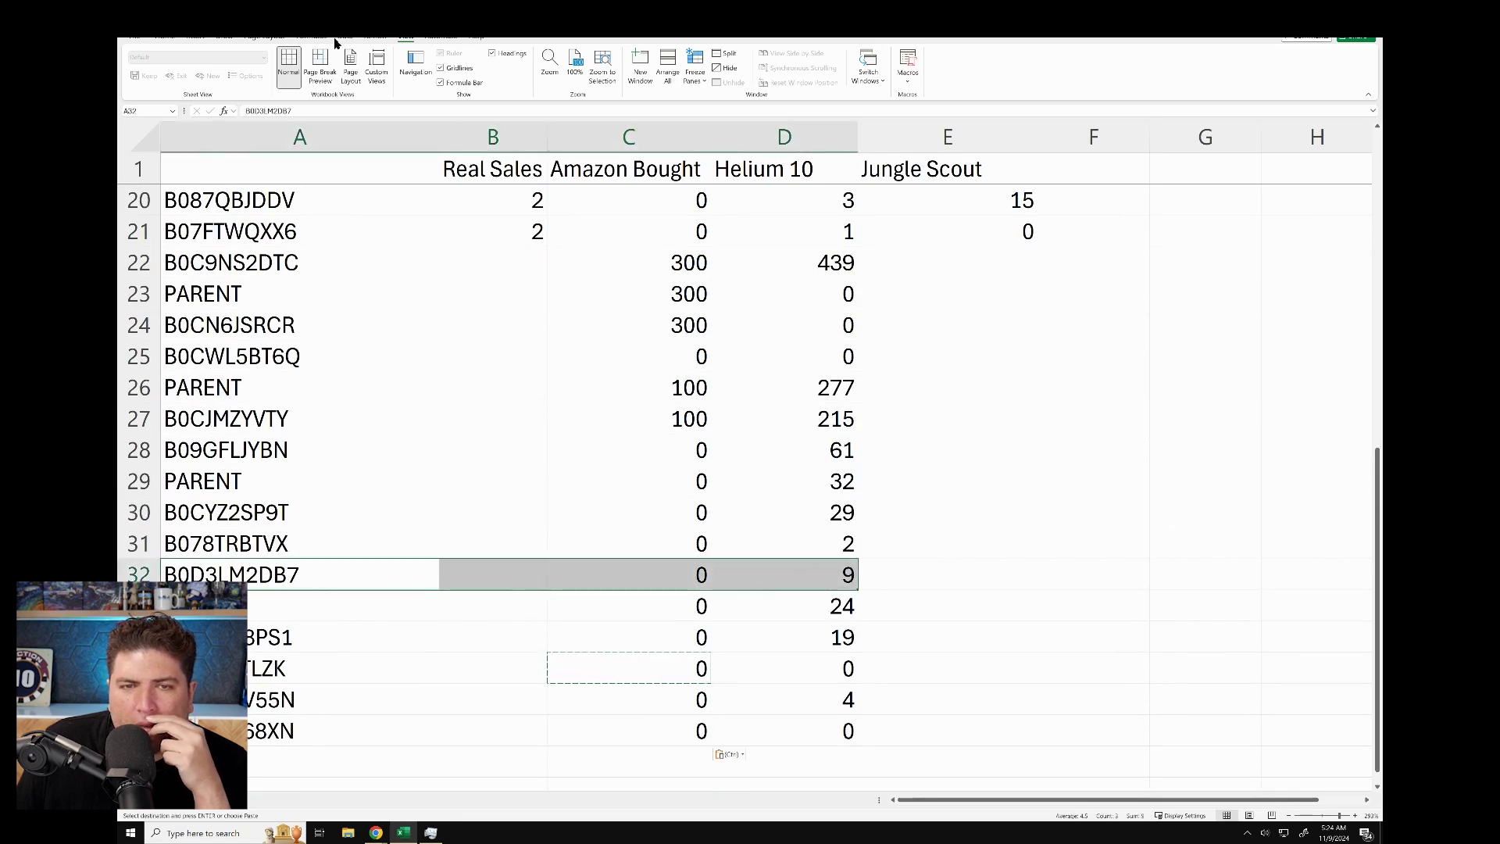
click(167, 38)
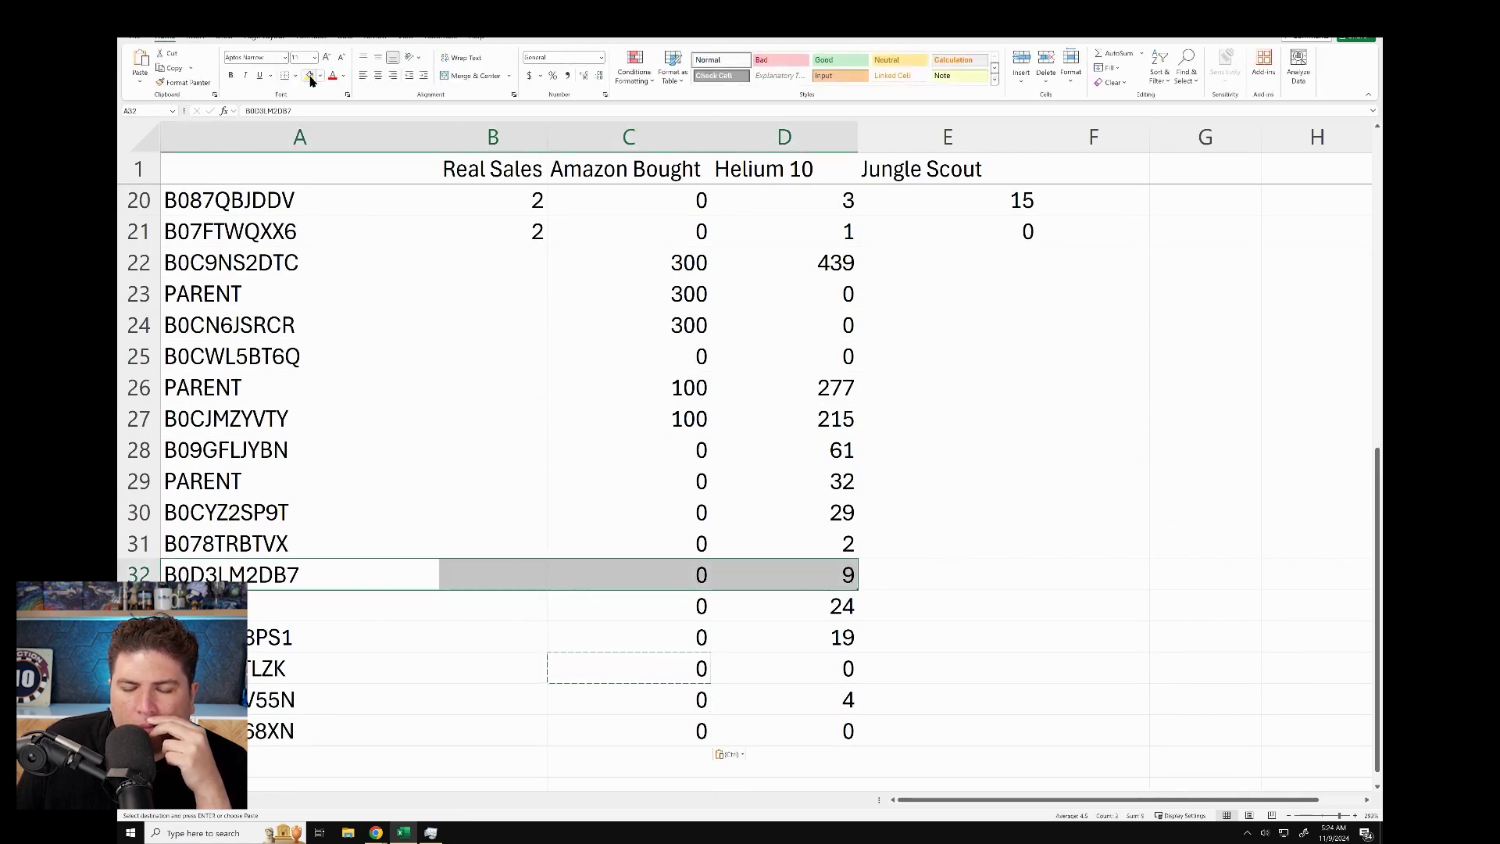
click(814, 579)
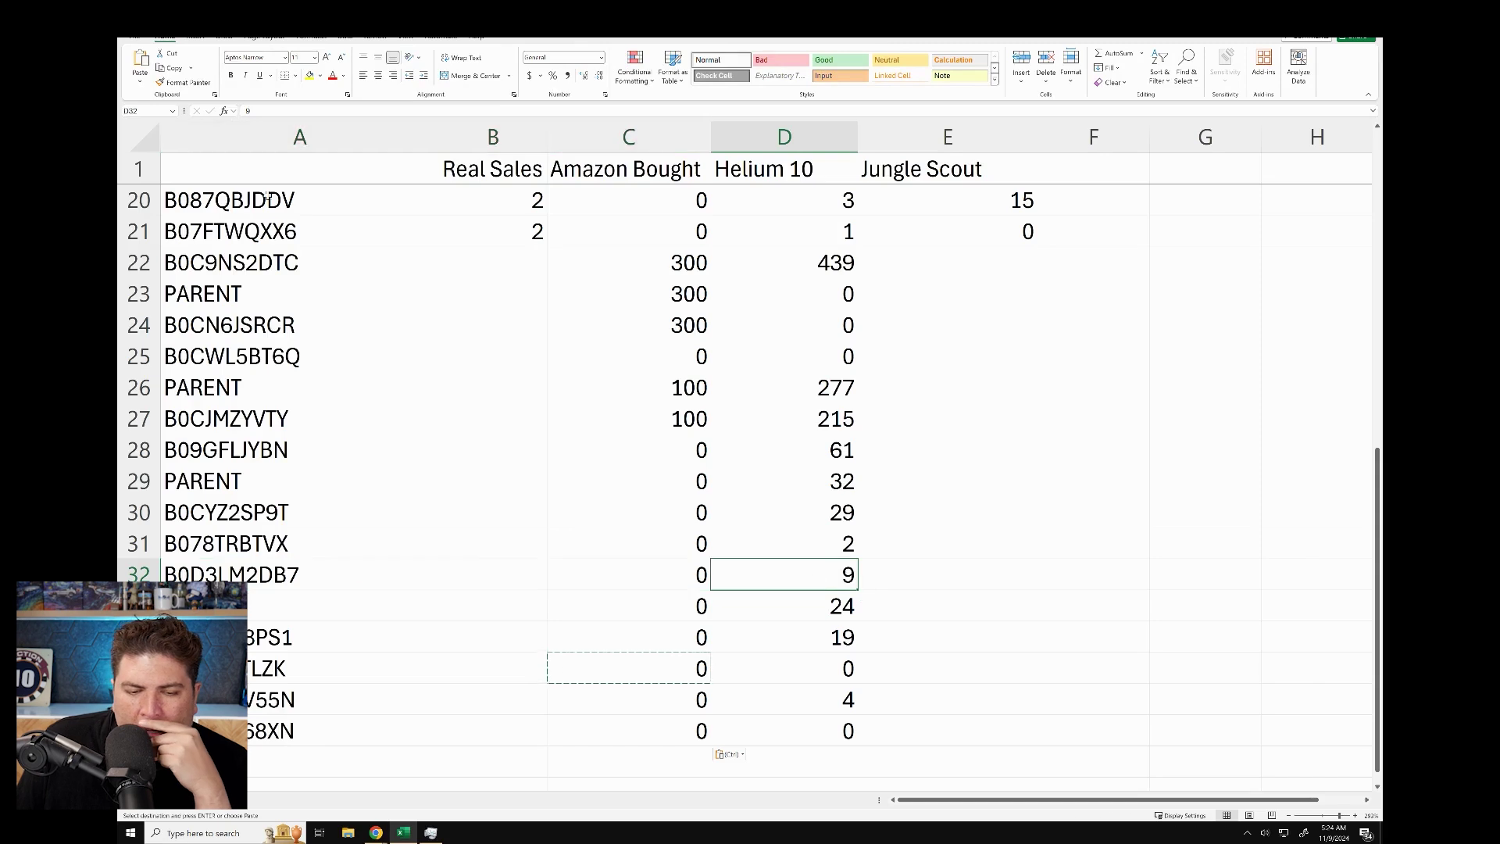
click(309, 75)
click(672, 543)
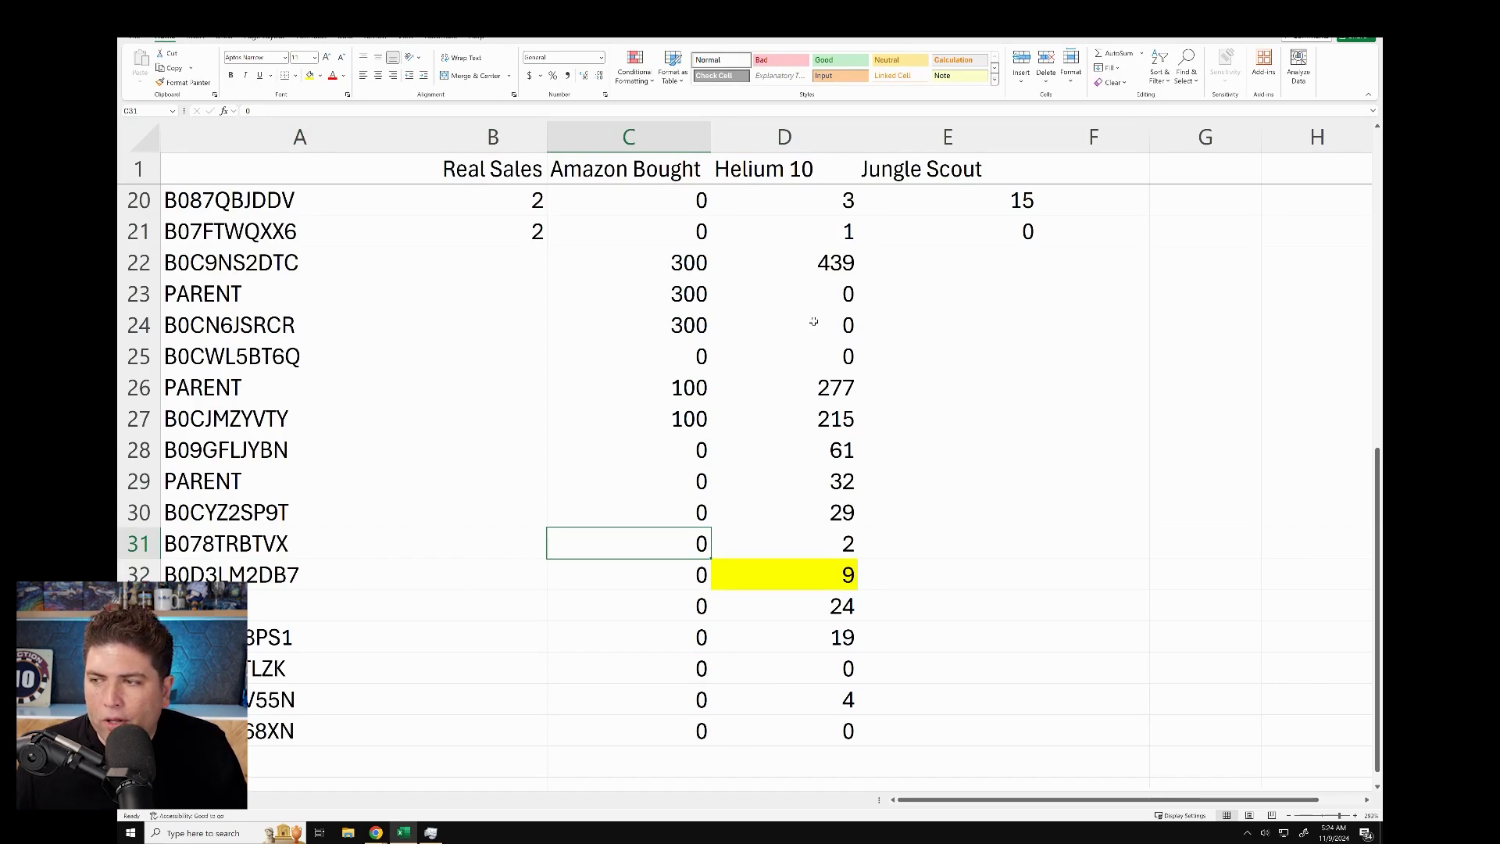
Step: Switch to the browser, close the Xray results and open Jungle Scout's product estimates for the same search page
key(alt+Tab)
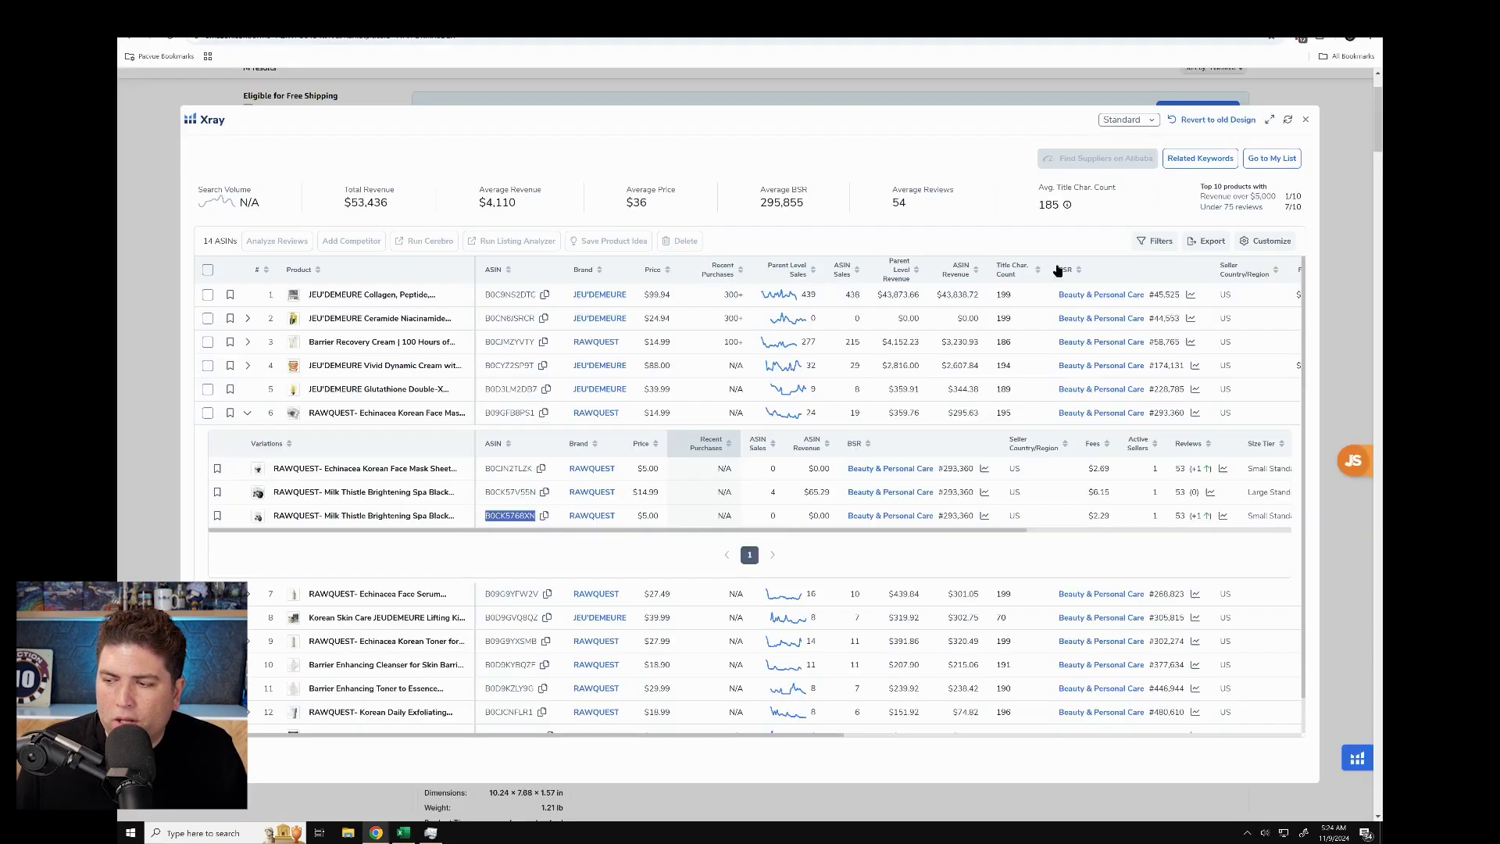
click(1303, 122)
click(1348, 459)
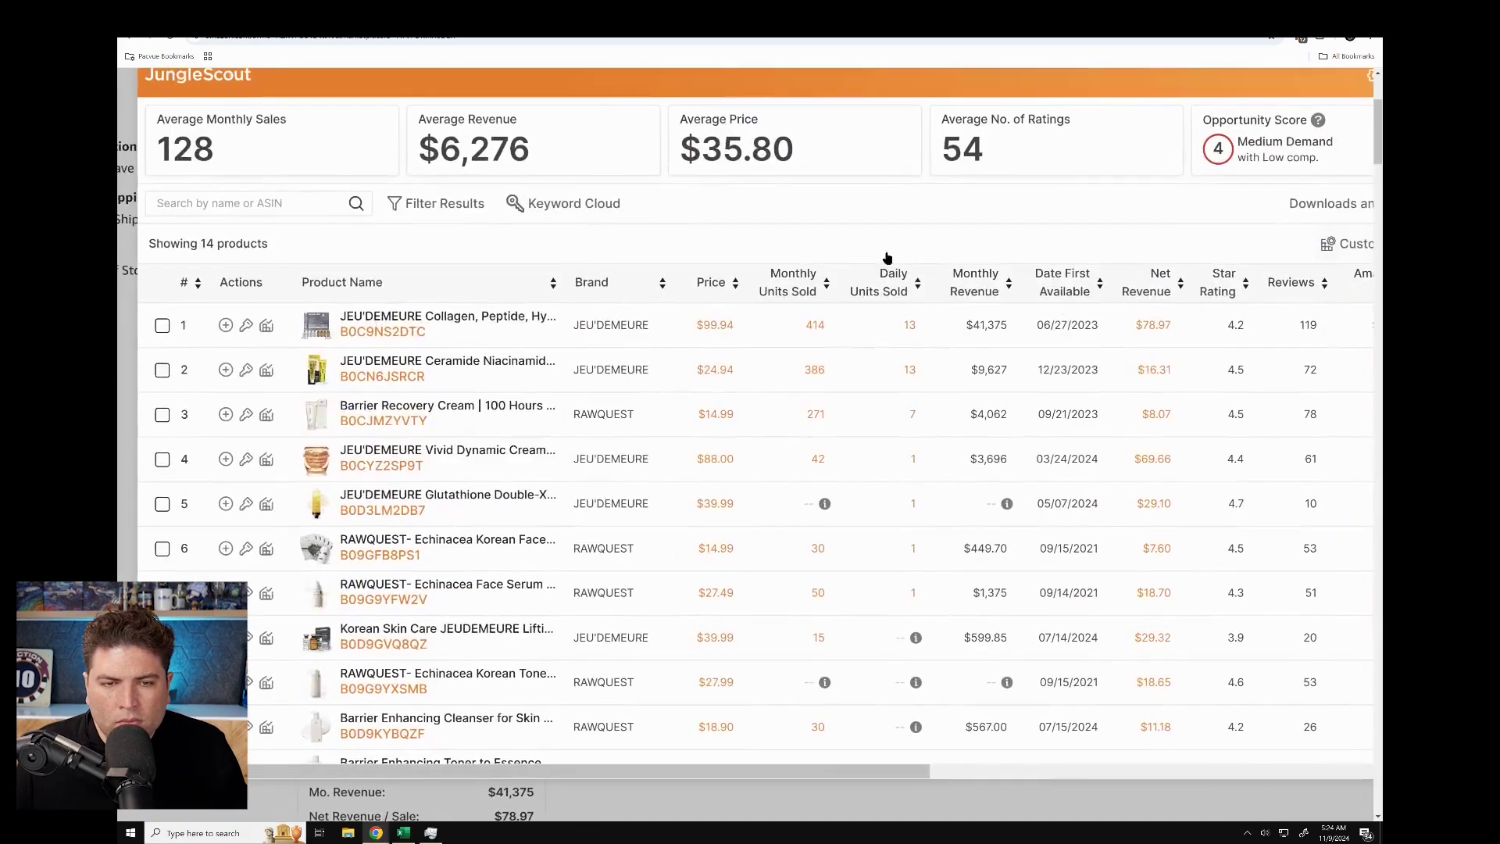
Step: Enter the Jungle Scout estimates 414, 386, 0 and 0 in rows 22 to 25 of the Excel sheet
key(alt+Tab)
key(alt+Tab)
key(alt+Tab)
scroll(359, 265, up, 1)
click(938, 357)
text(414 )
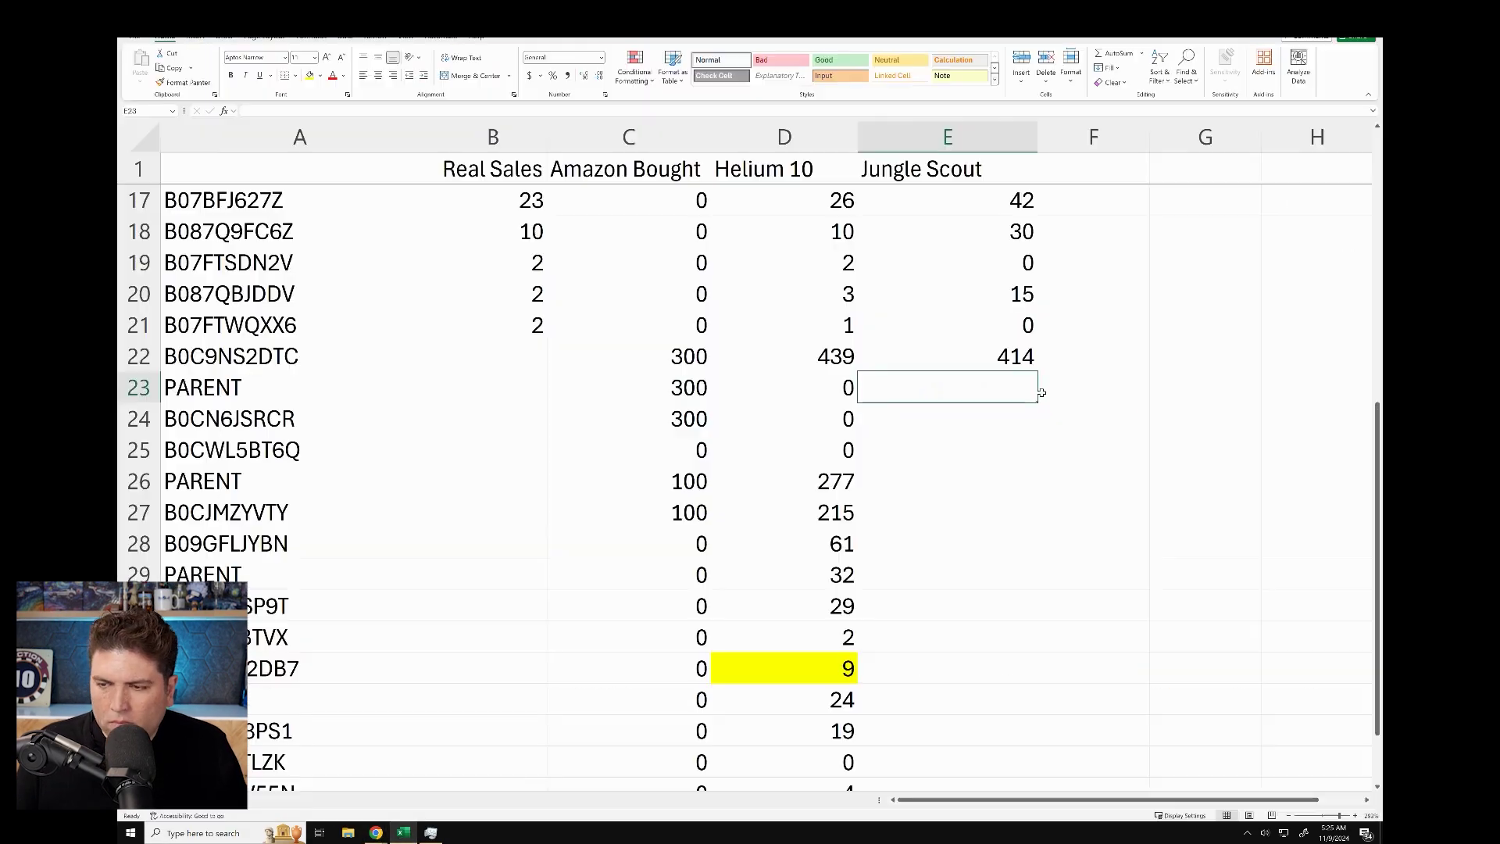
text(386 0 0)
Step: Enter the Jungle Scout estimates 271, 0 and 0 in rows 26 to 28, and 42 and 0 in rows 29 and 30
key(alt+Tab)
key(alt+Tab)
text(271)
key(Return)
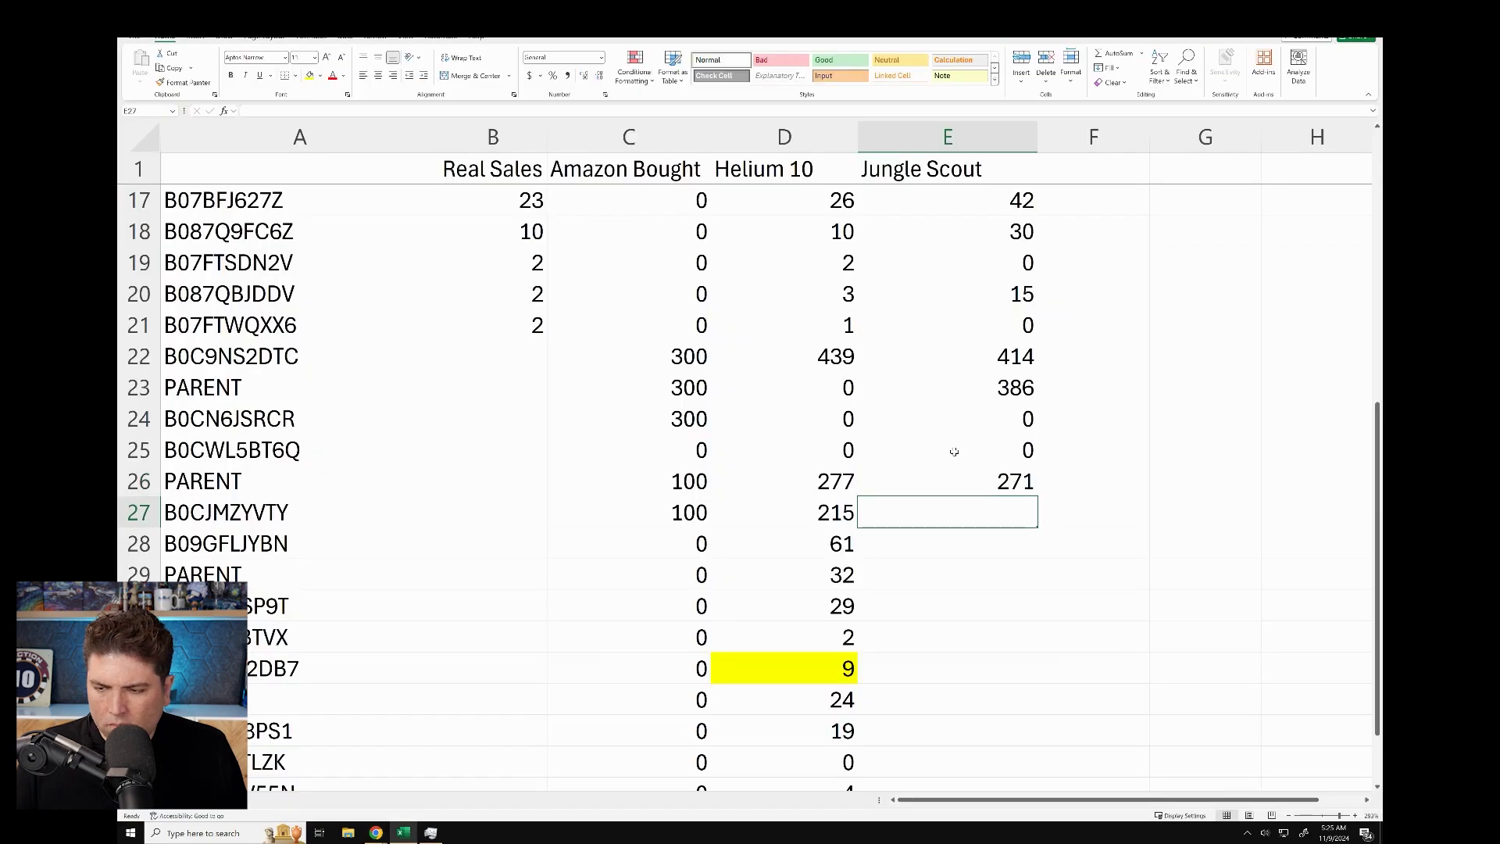
key(alt+Tab)
key(alt+Tab)
text(0 0 42 0)
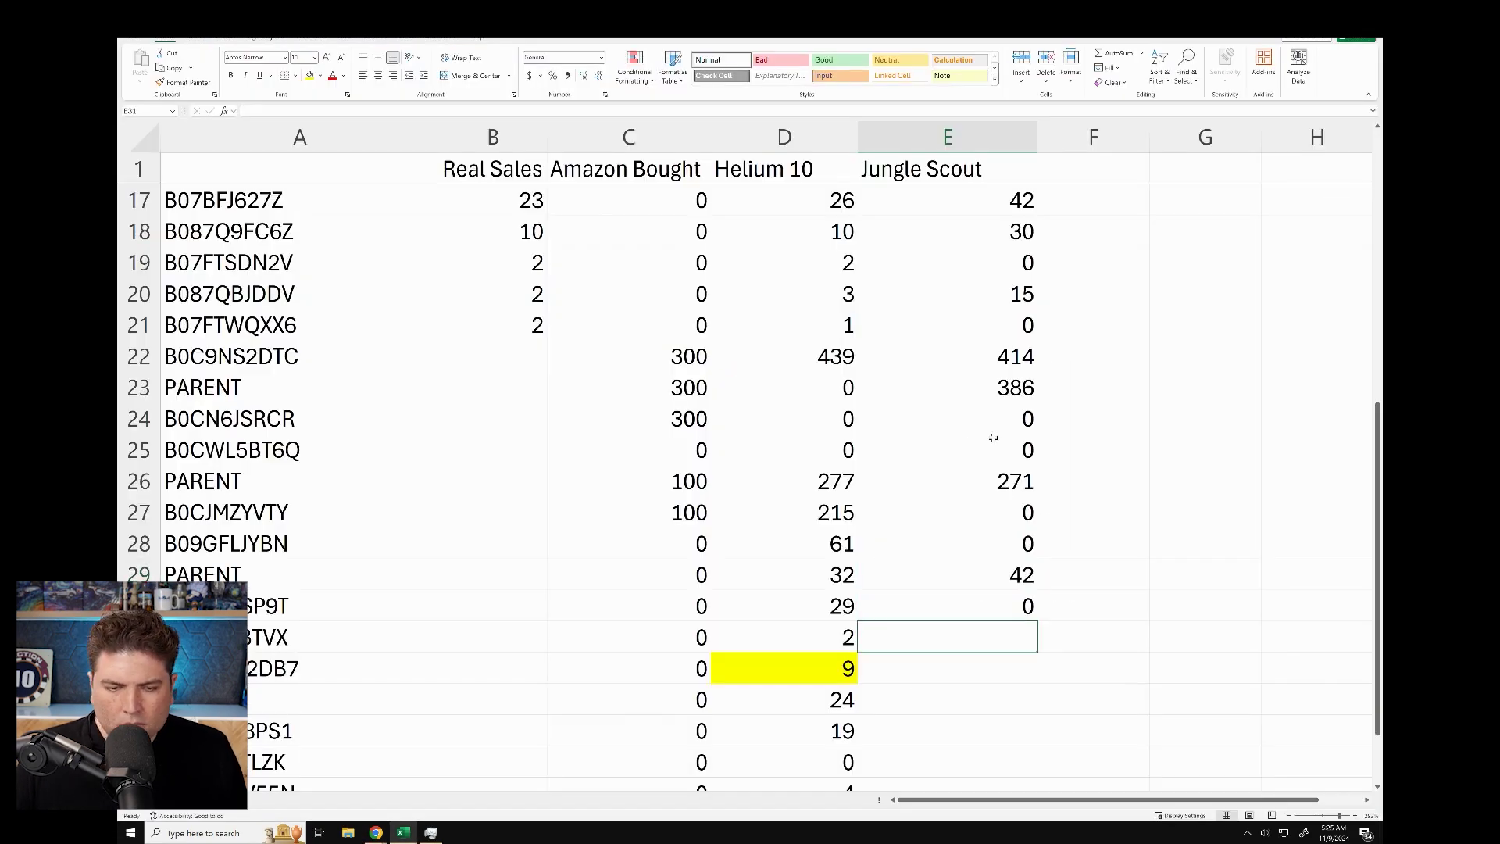
Step: Enter Jungle Scout estimates of 0 in rows 31 and 32, 30 in row 33, and 0 in rows 34 to 37
key(alt+Tab)
key(alt+Tab)
text(0 0)
scroll(887, 550, down, 2)
key(alt+Tab)
key(alt+Tab)
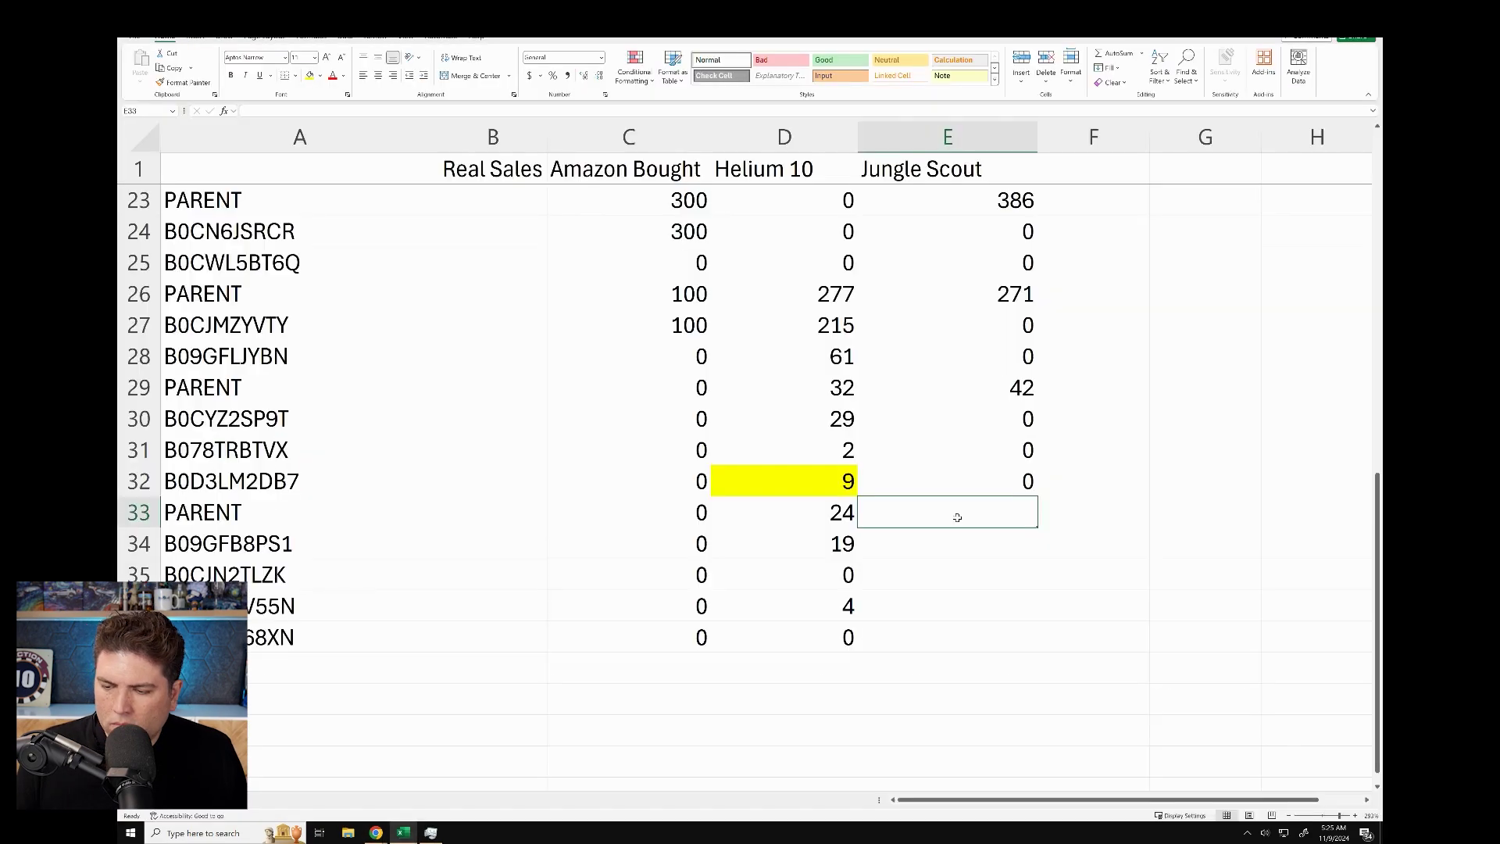
text(30 0 0 0 0)
key(Return)
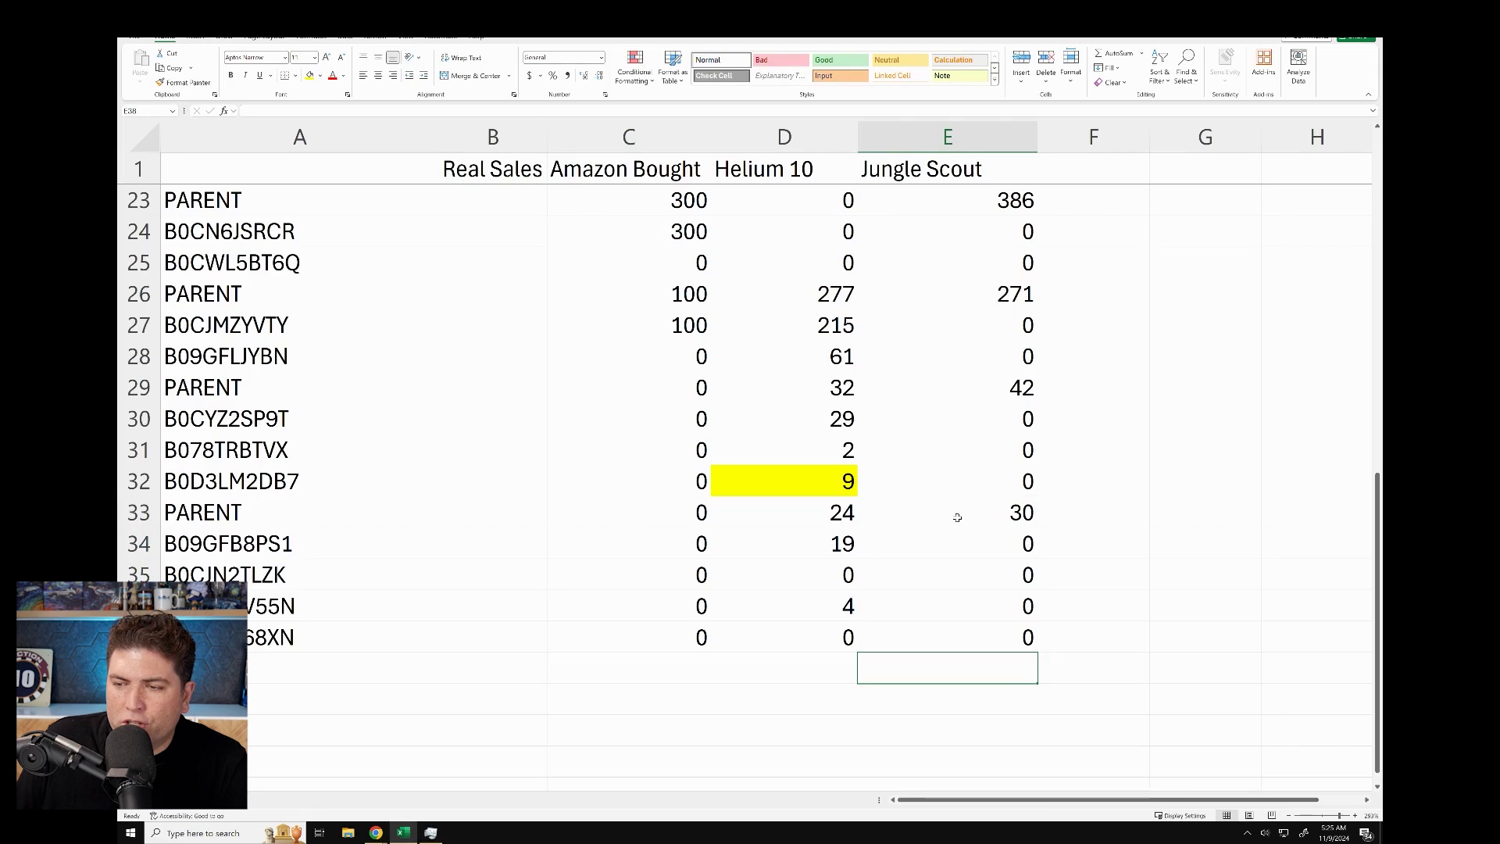
Step: Review row 23's Helium 10 and Jungle Scout estimates, and look up ASIN B0C9NS2DTC in the browser's Product Performance table
scroll(975, 368, up, 1)
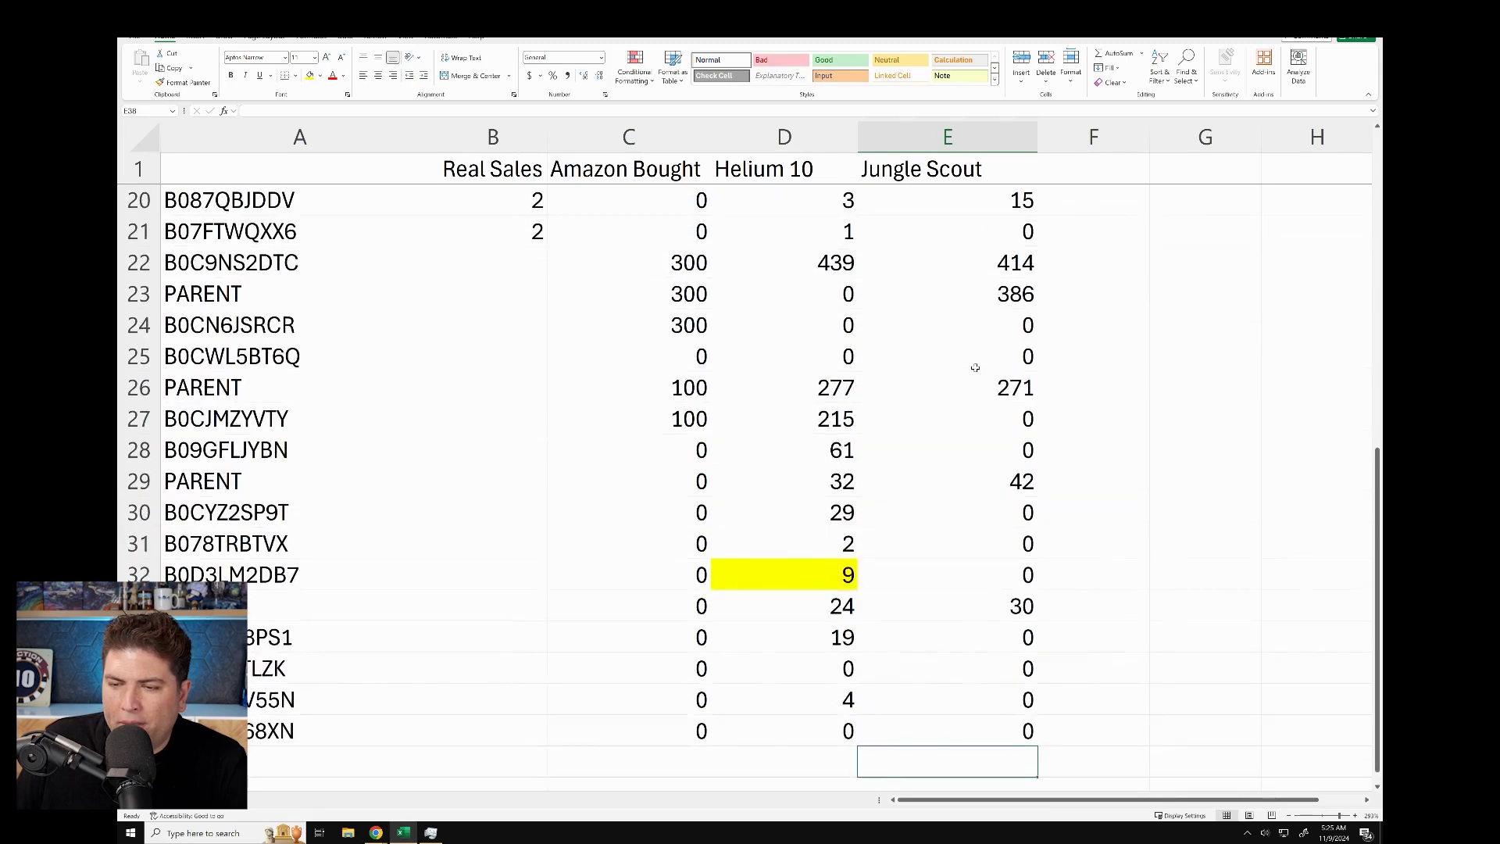
scroll(930, 396, up, 1)
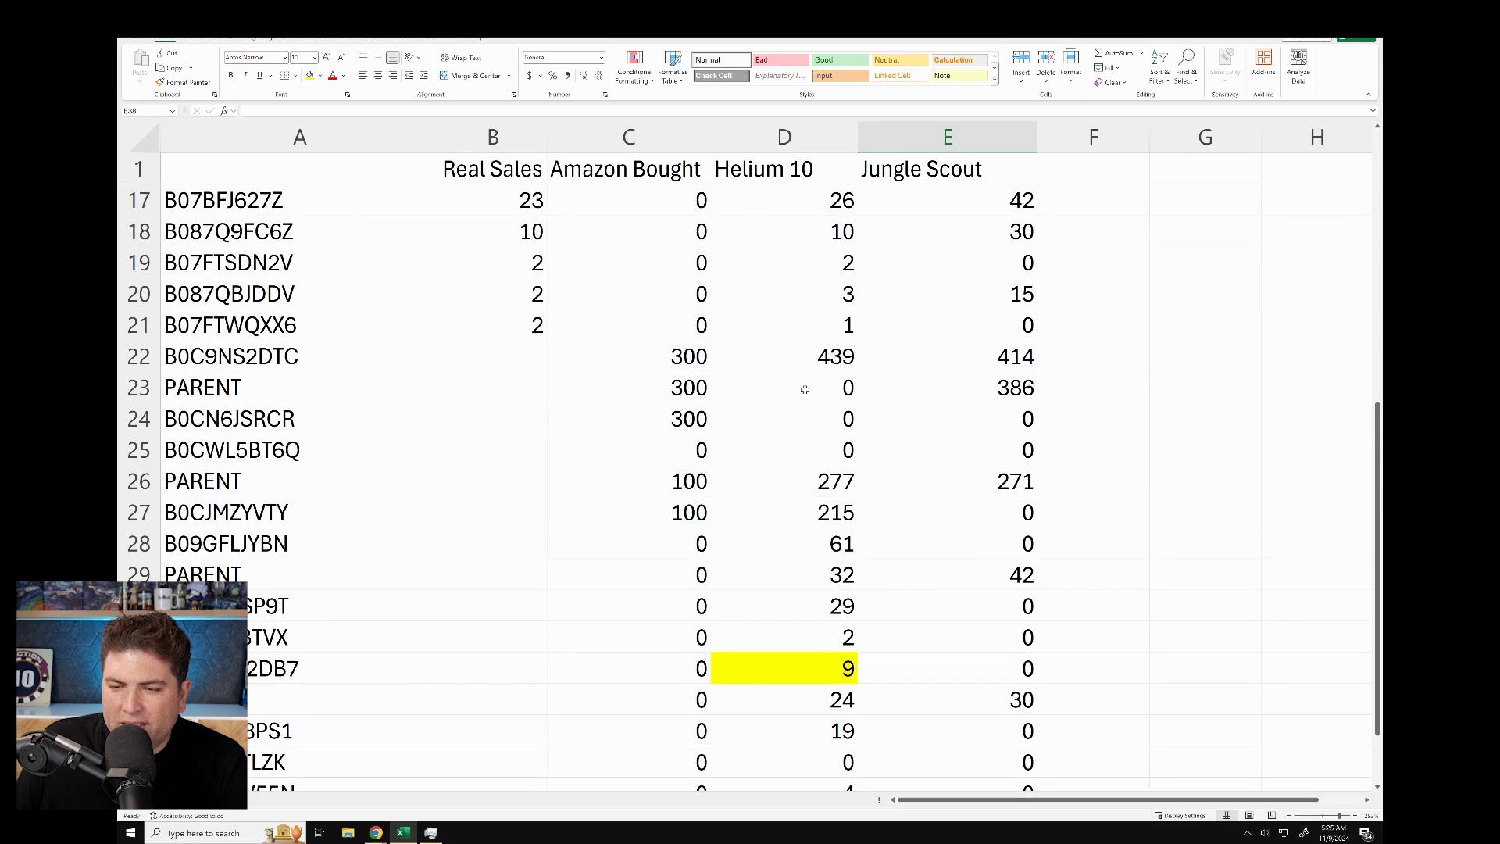
drag(978, 380, 762, 382)
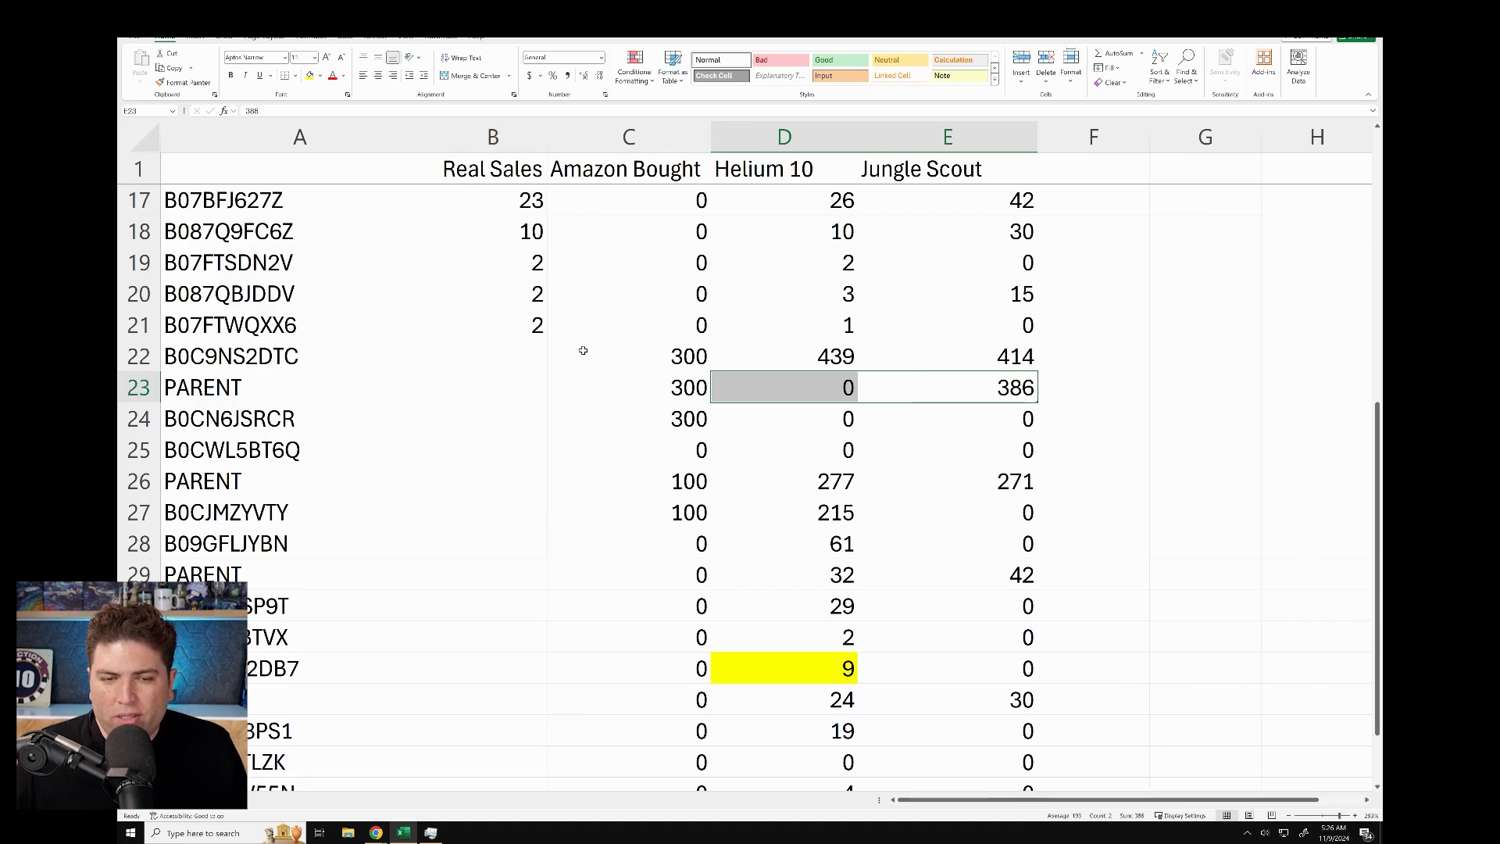
click(241, 356)
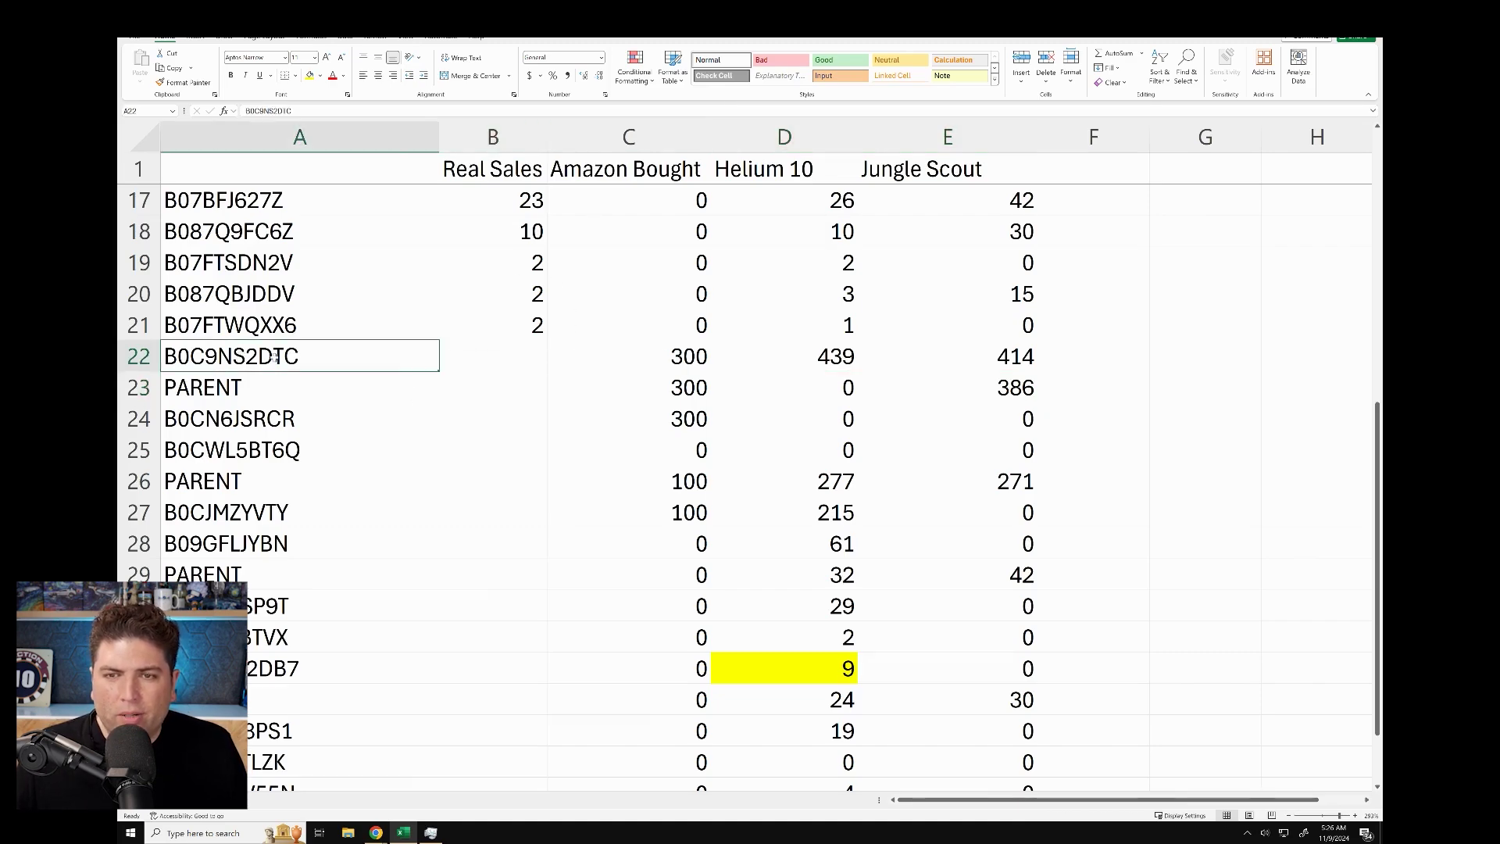
key(ctrl+c)
key(alt+Tab)
key(ctrl+f)
key(ctrl+v)
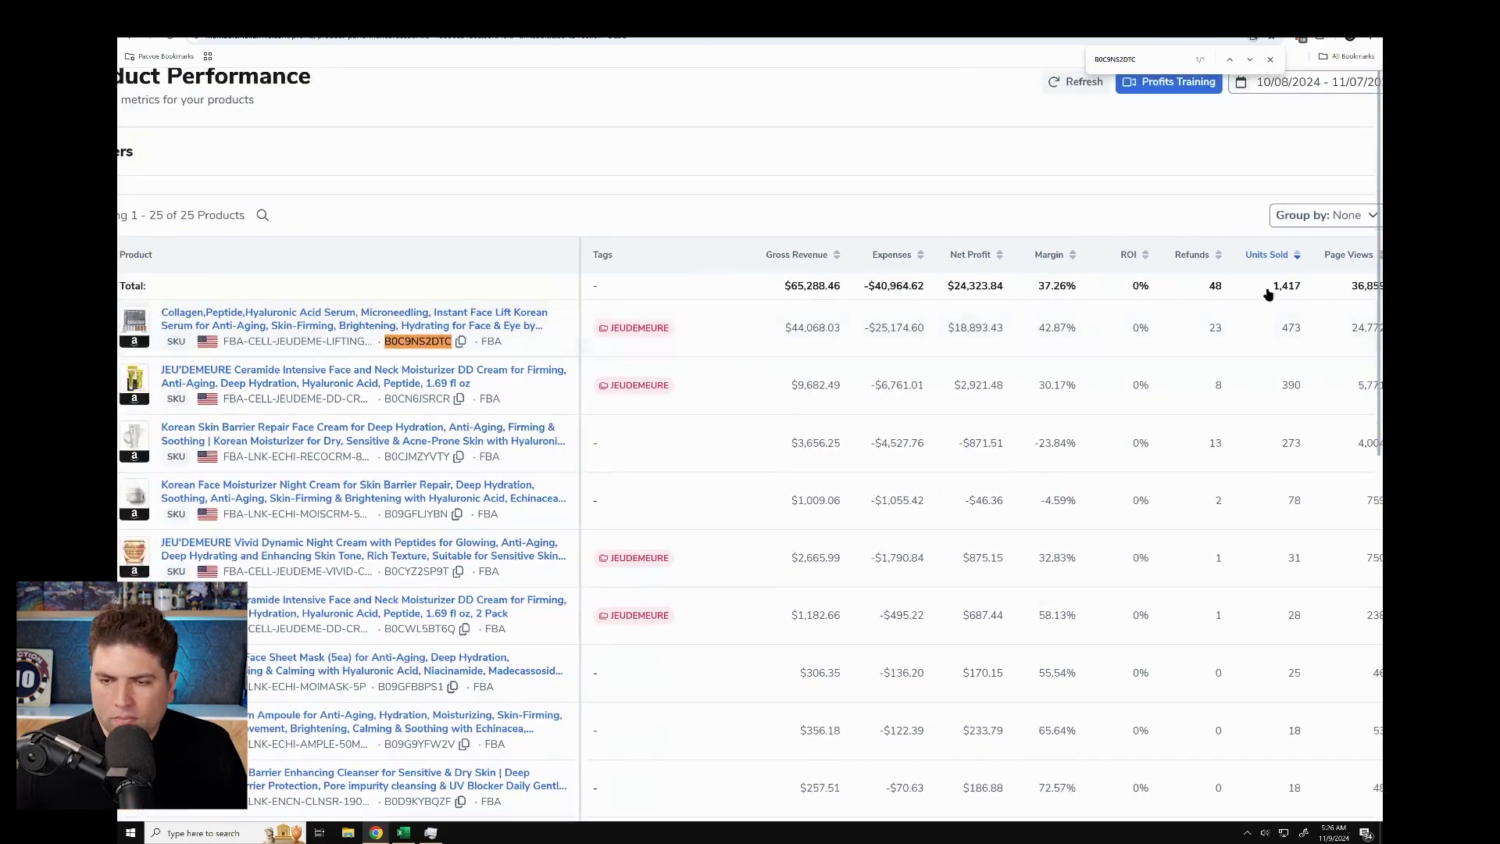
Step: Enter Real Sales of 473 in row 22, 390 in row 24, 28 in row 25 and 418 for the parent in row 23
key(alt+Tab)
key(alt+Tab)
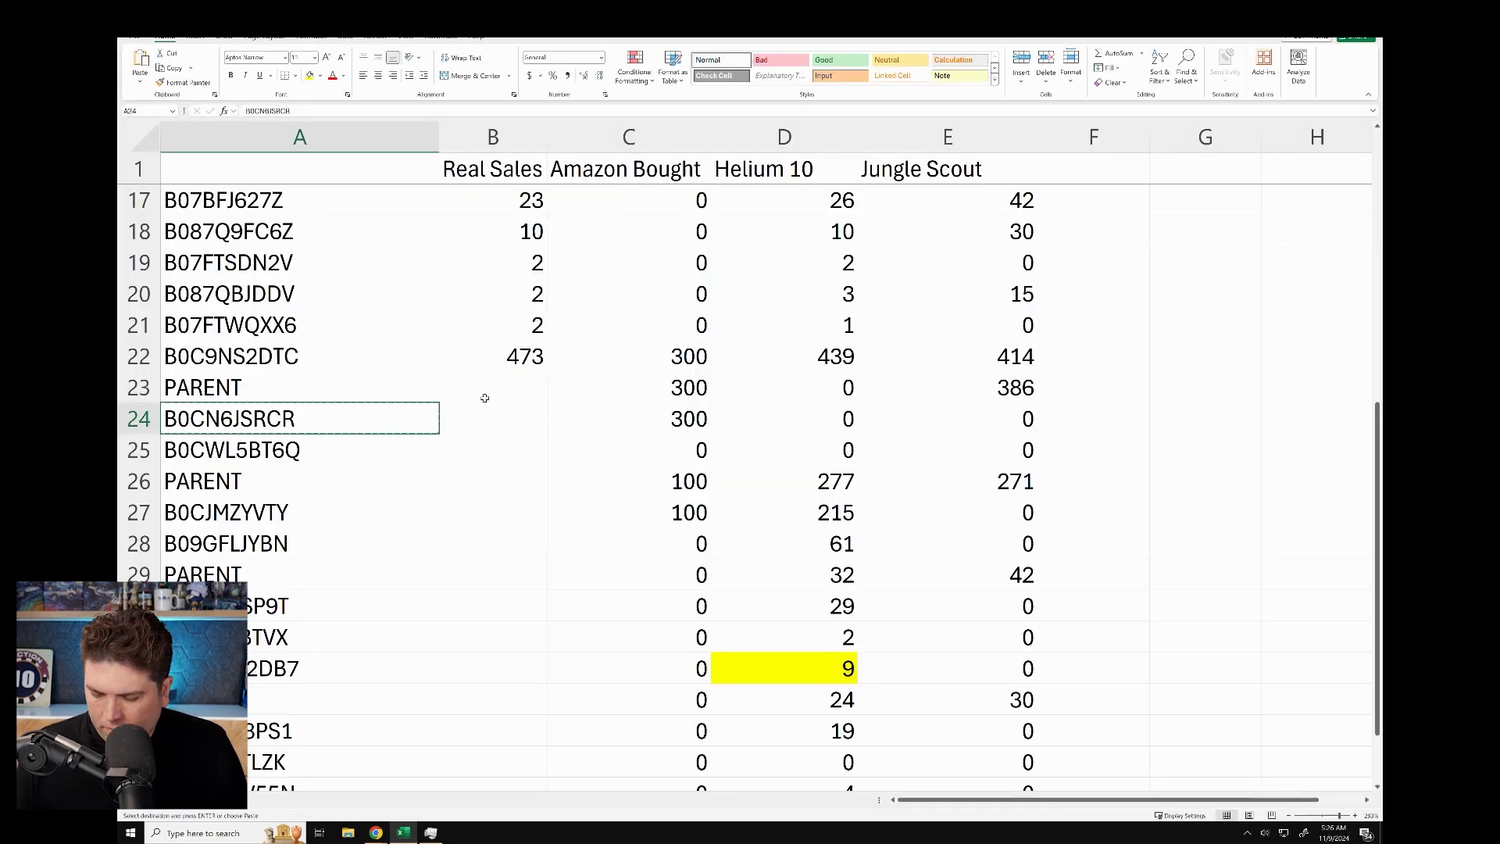
click(492, 418)
text(390)
click(351, 445)
key(ctrl+c)
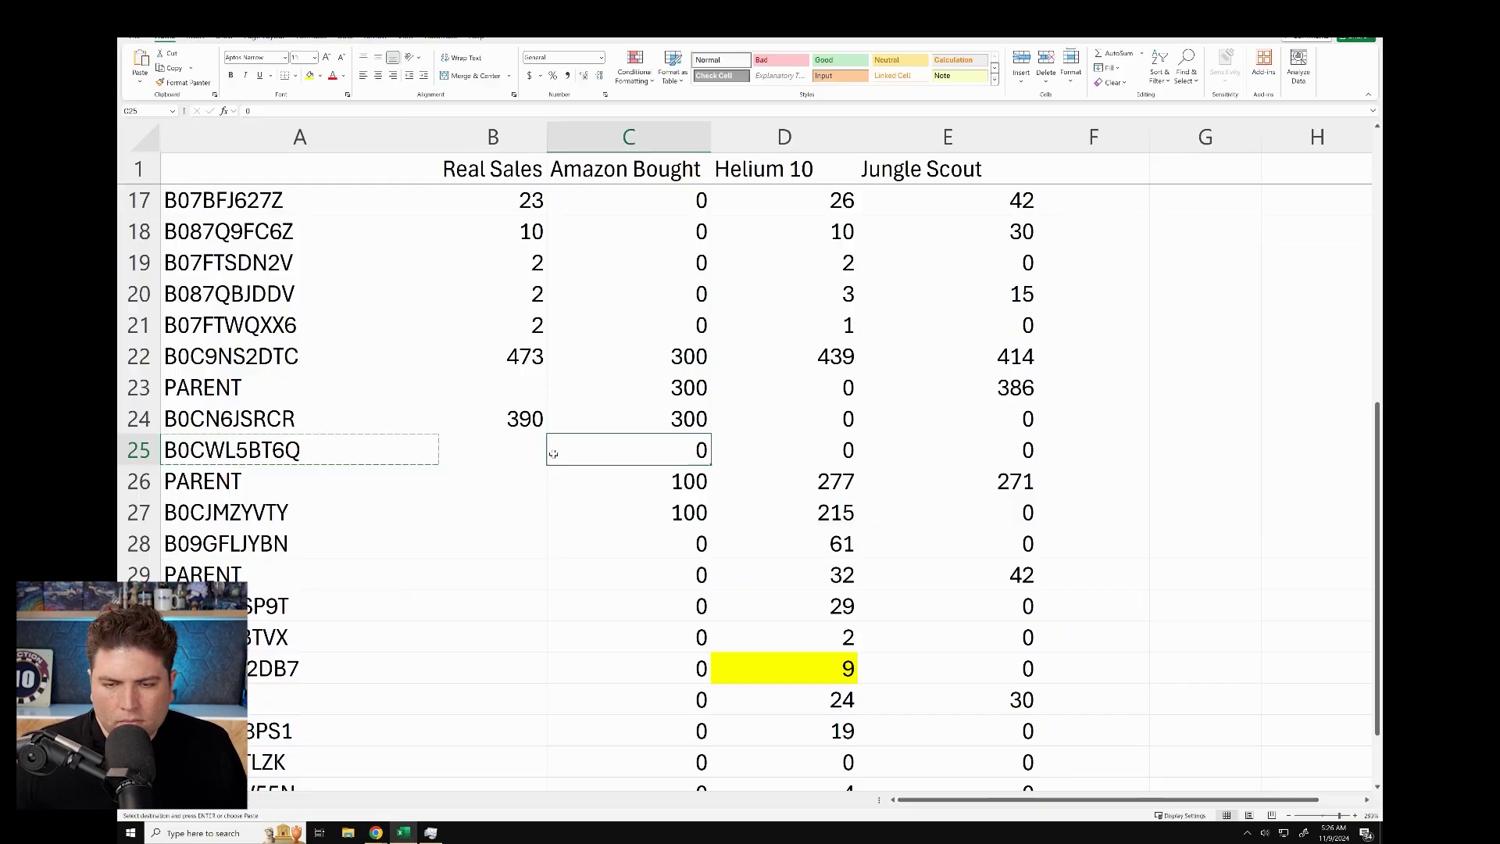
text(28418)
Step: Look up B0CJMZYVTY and B09GFLJYBN in Product Performance and enter their Real Sales, 273 in row 27 and 78 in row 28
click(277, 512)
key(ctrl+c)
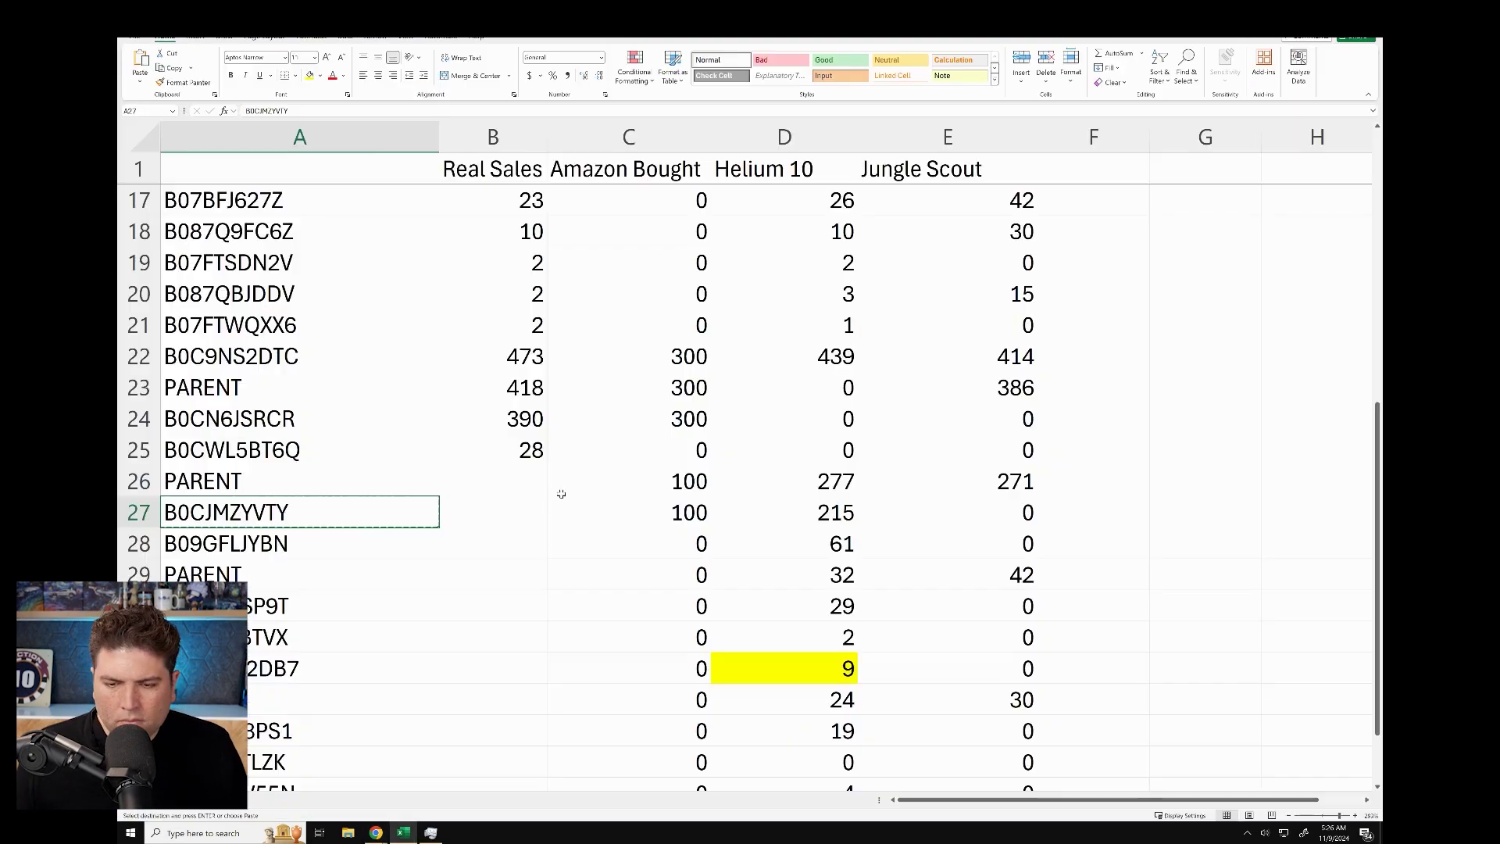
key(alt+Tab)
key(alt+Tab)
click(492, 512)
text(273)
click(299, 543)
click(492, 543)
text(78)
Step: Total the Real Sales of rows 27 and 28 and enter 351 for the parent in row 26
drag(492, 512, 515, 539)
click(492, 480)
text(351)
key(Return)
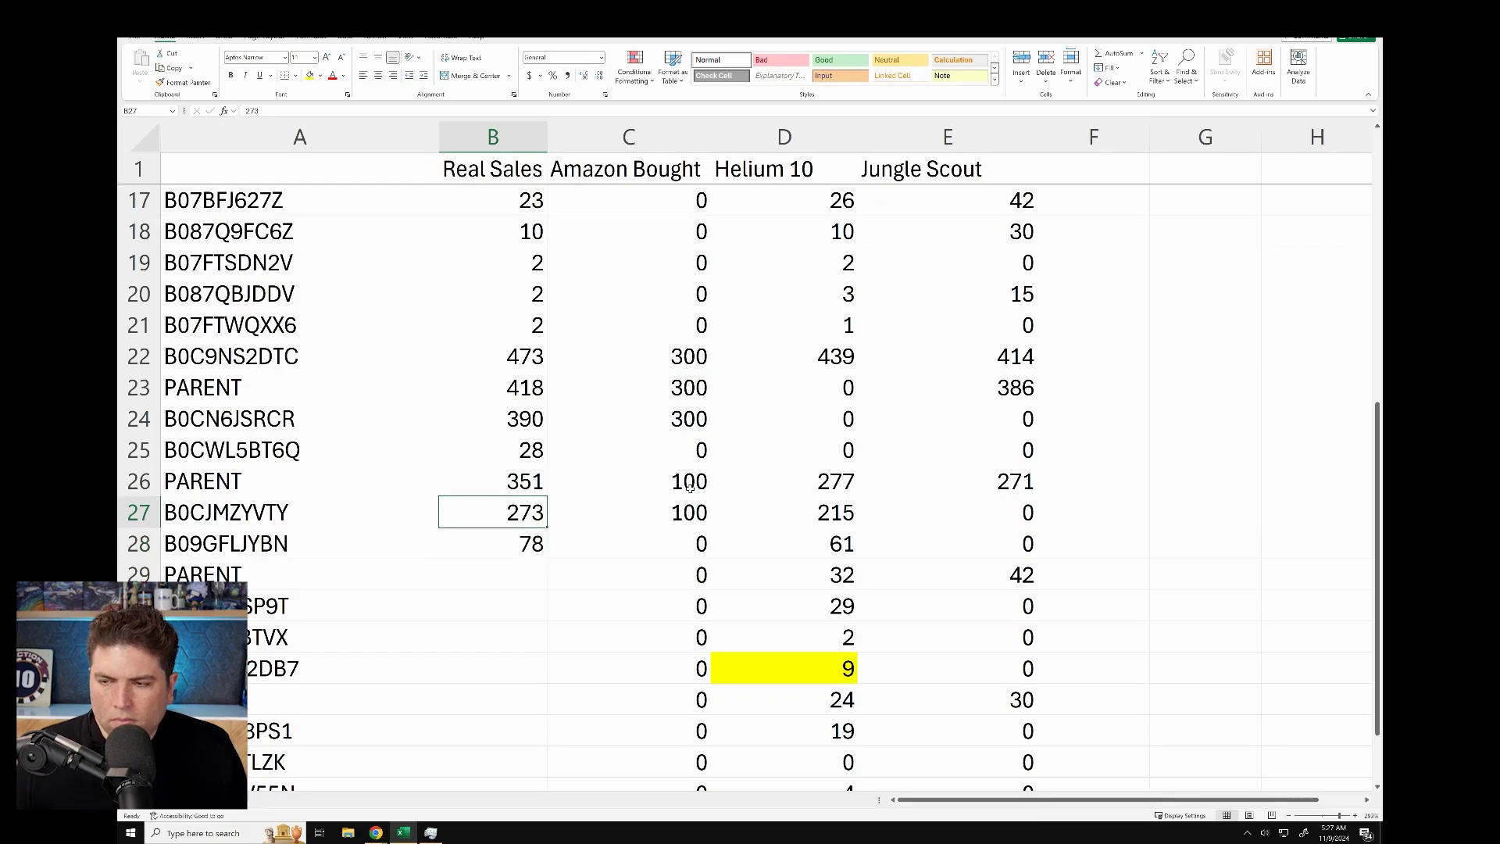
Step: Look up B0CYZ2SP9T in Product Performance and enter Real Sales of 31 in row 30, 3 in row 31 and 34 in parent row 29
key(alt+Tab)
key(alt+Tab)
click(518, 606)
key(alt+Tab)
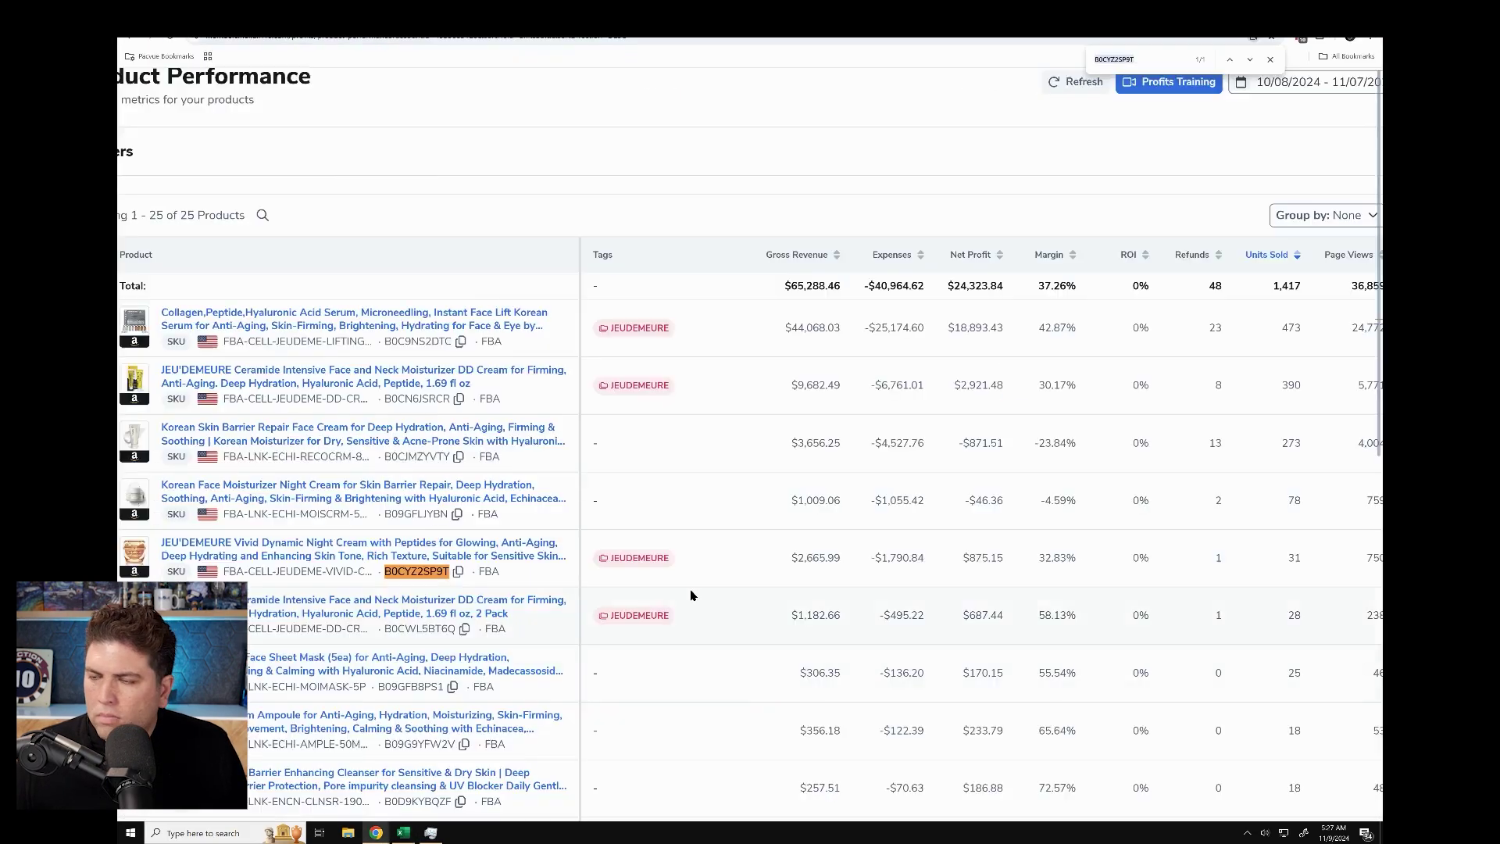
key(alt+Tab)
text(31)
key(Return)
text(3)
click(527, 572)
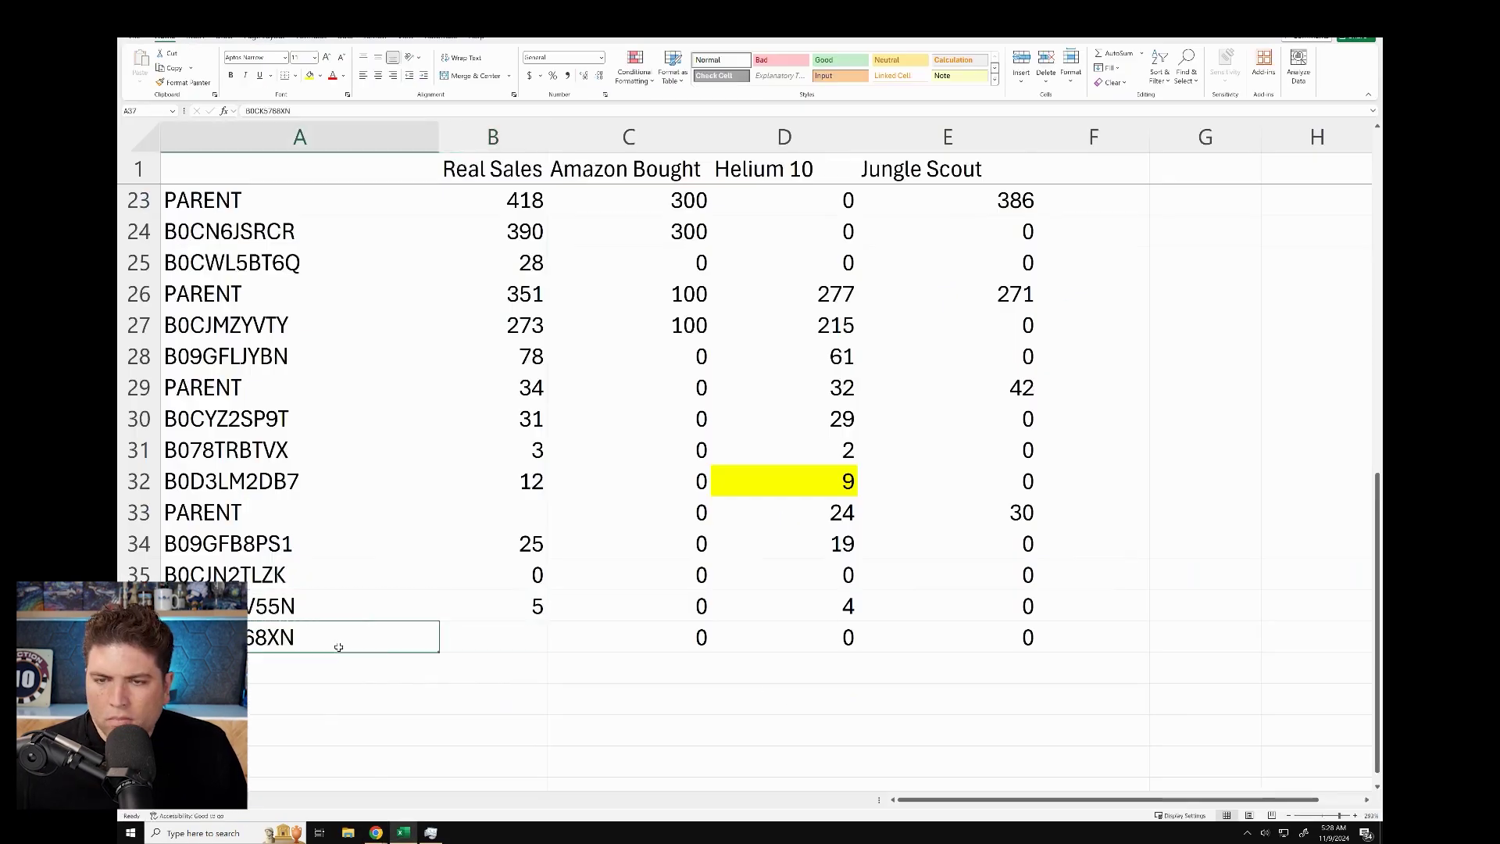
Step: Fill in Real Sales of 12 in row 32, 25, 0, 5 and 0 in rows 34 to 37, and 30 for the parent in row 33
text(0)
drag(492, 544, 529, 633)
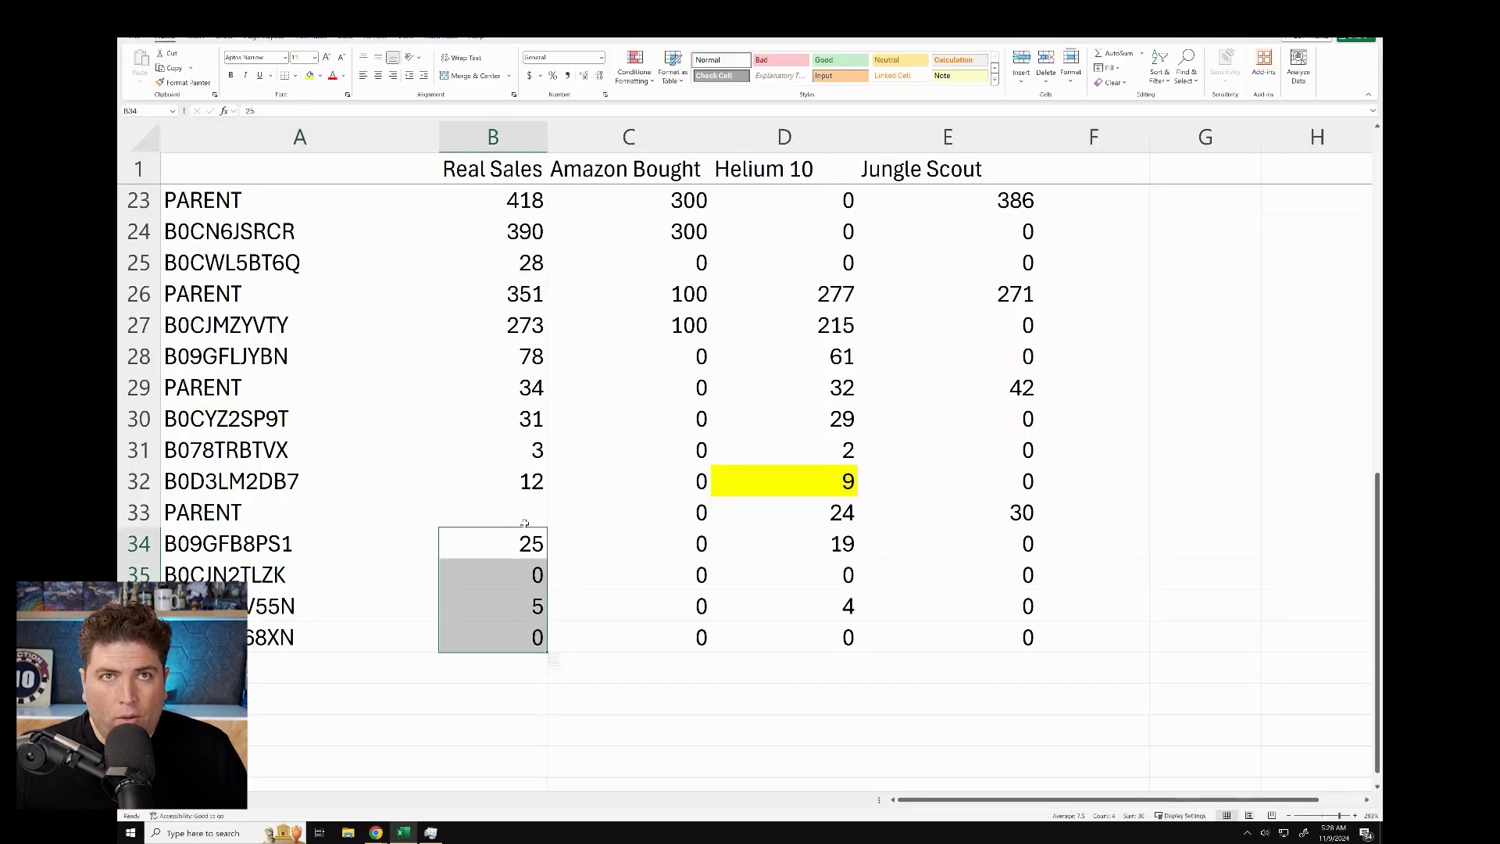
click(525, 522)
text(30)
key(Return)
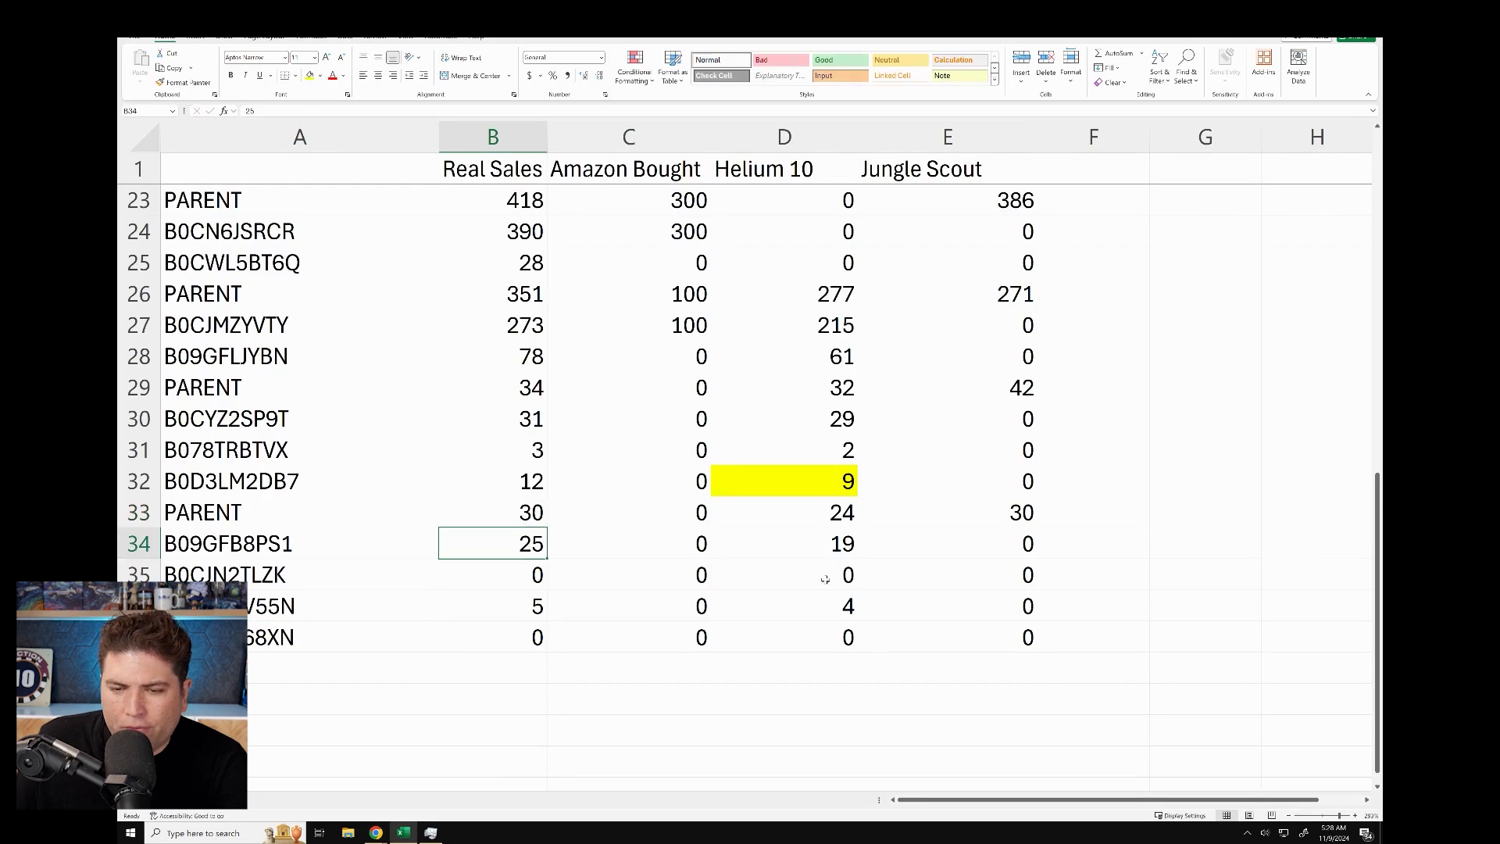
Step: Compare the Real Sales of B0C9NS2DTC in row 22 with its Amazon Bought, Helium 10 and Jungle Scout figures
scroll(884, 568, up, 3)
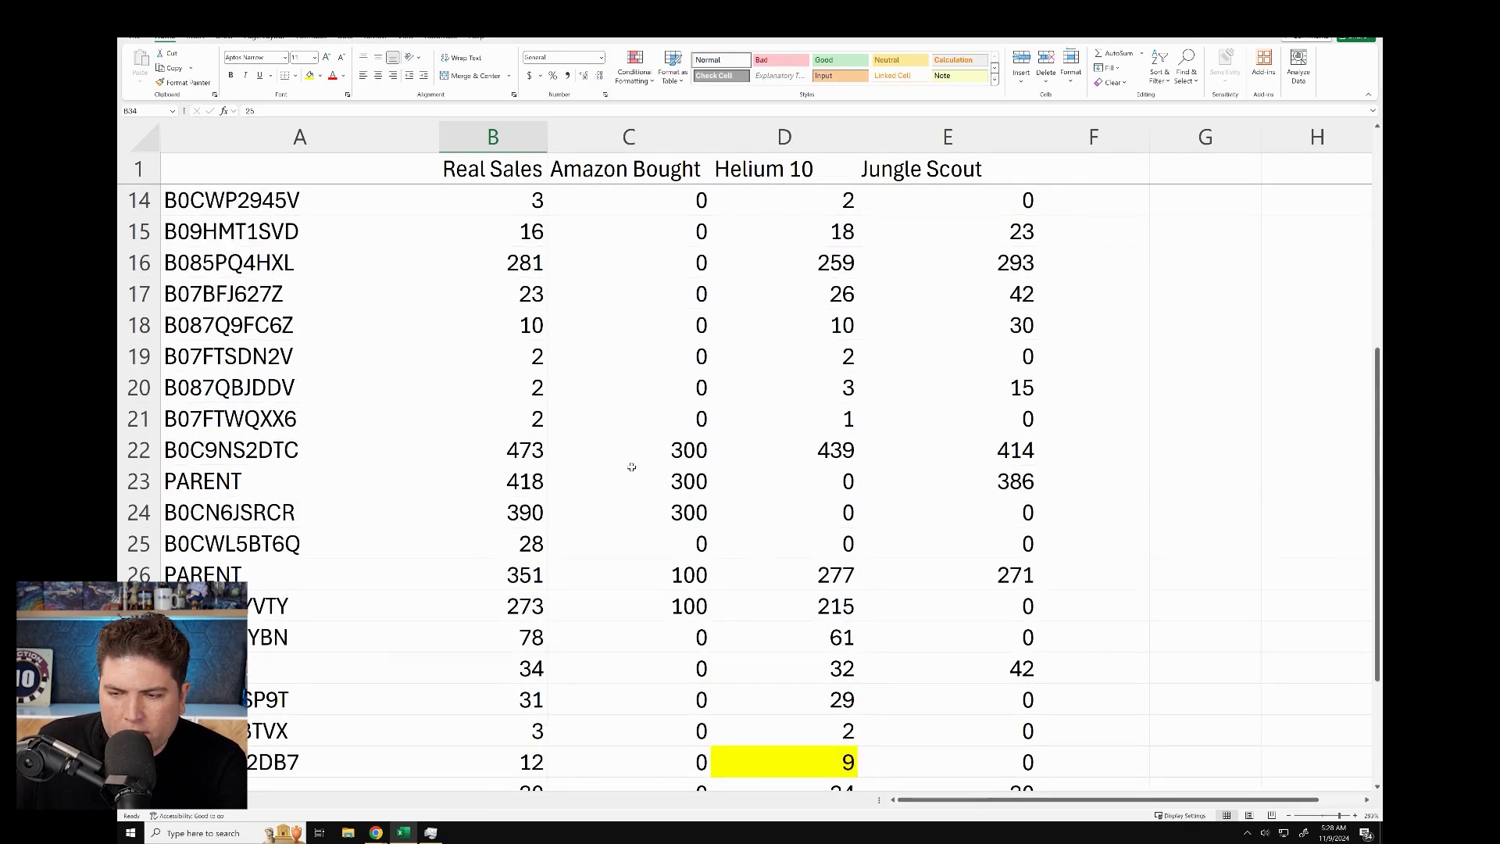
scroll(643, 468, down, 2)
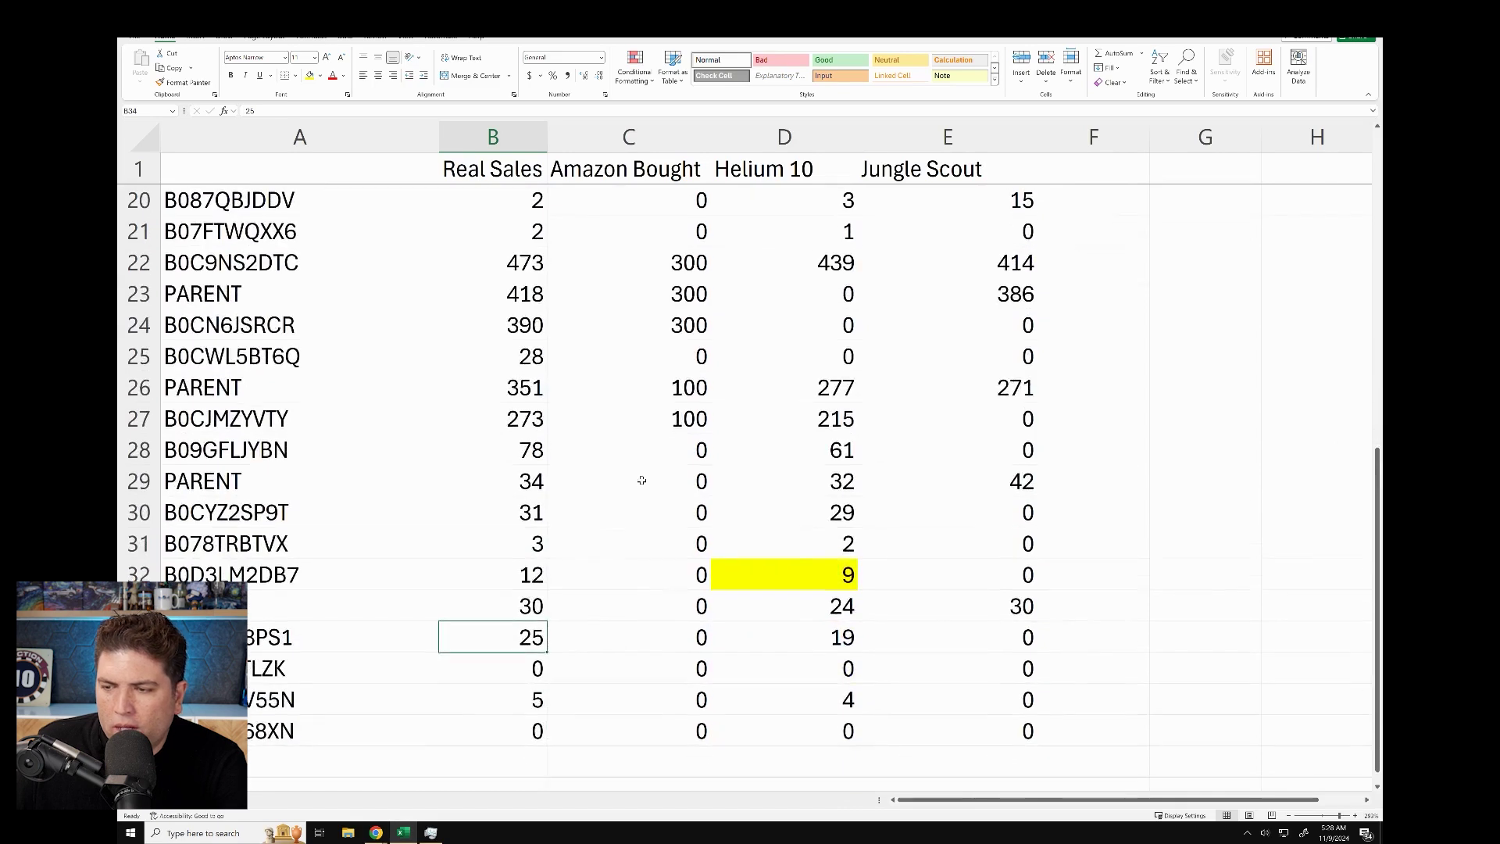
scroll(642, 480, up, 1)
click(321, 357)
key(ctrl+shift+Right)
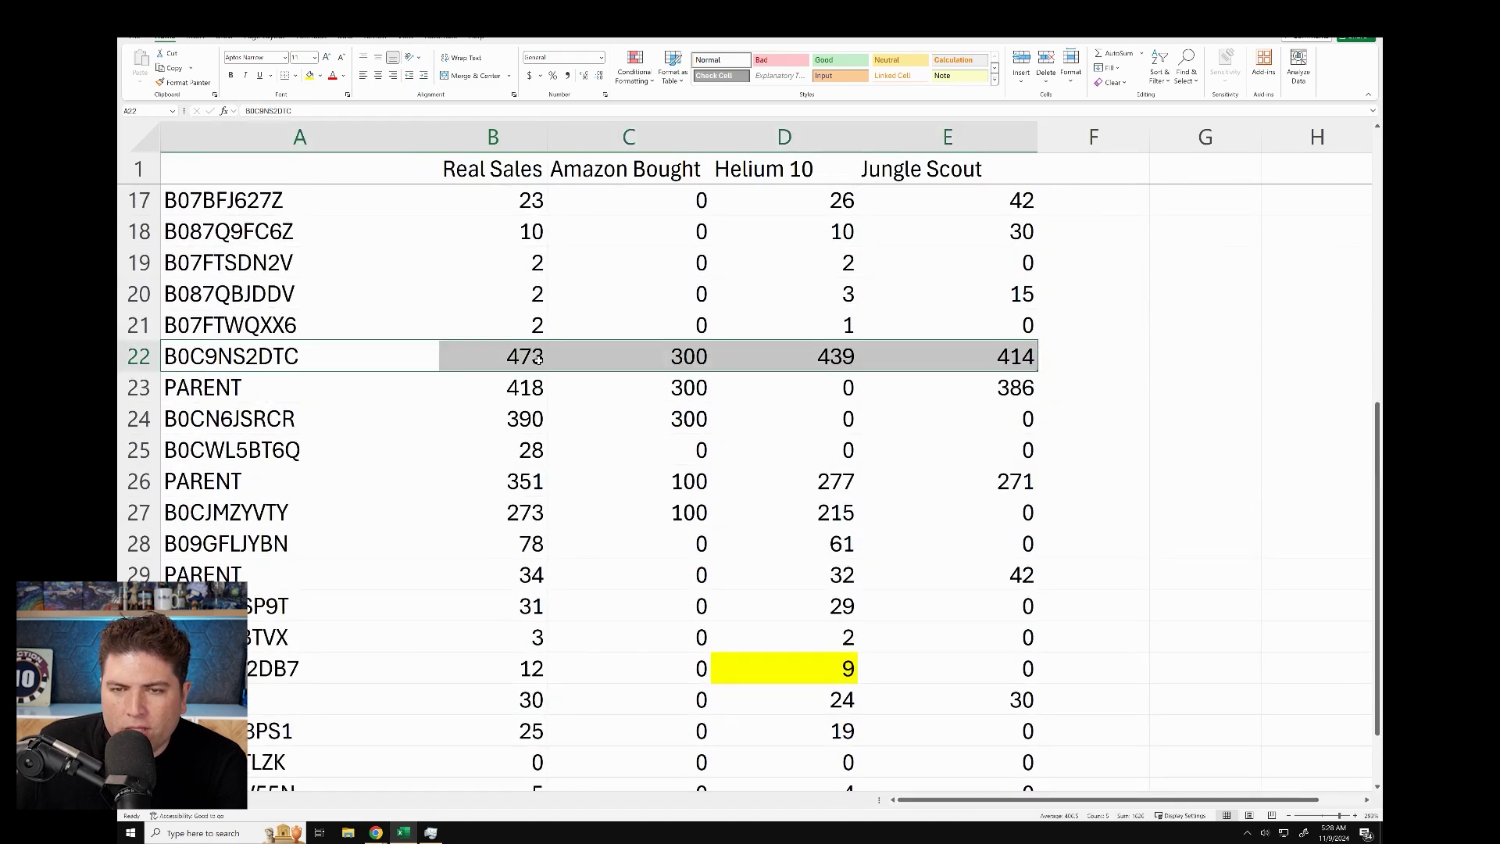
click(513, 356)
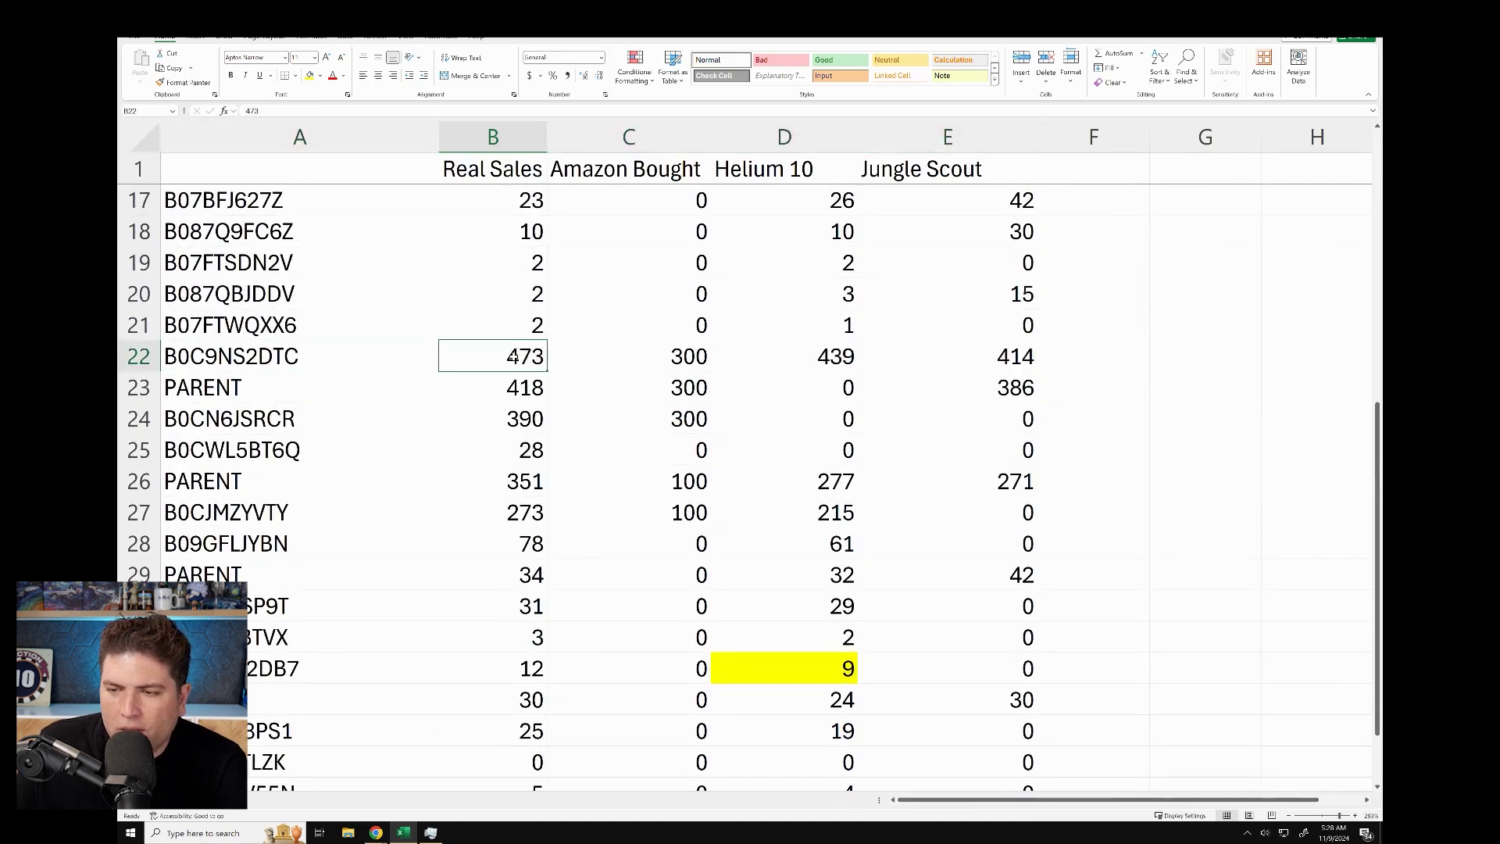
click(826, 356)
click(686, 358)
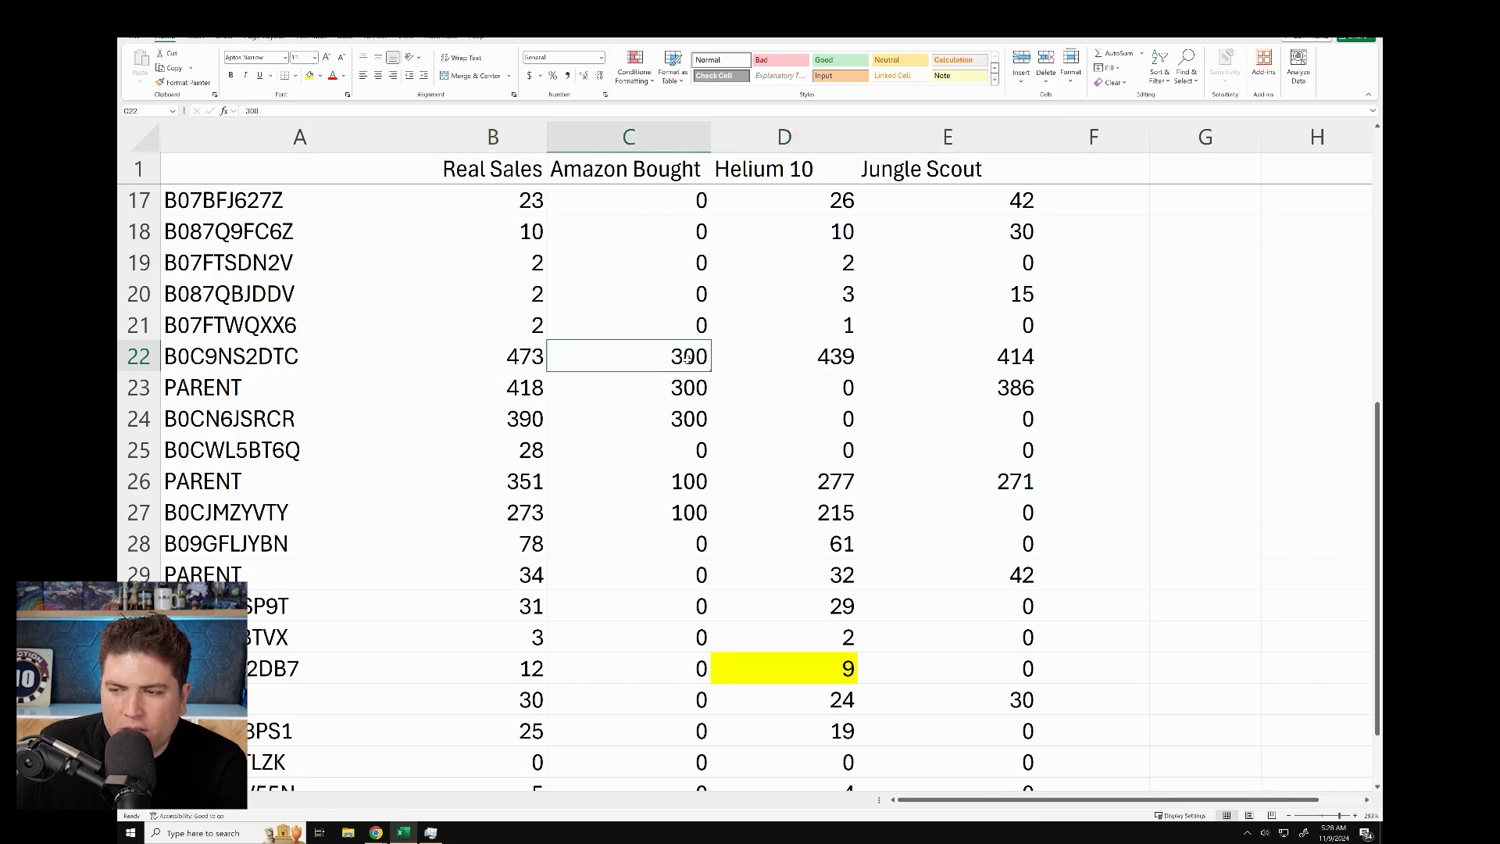
key(Right)
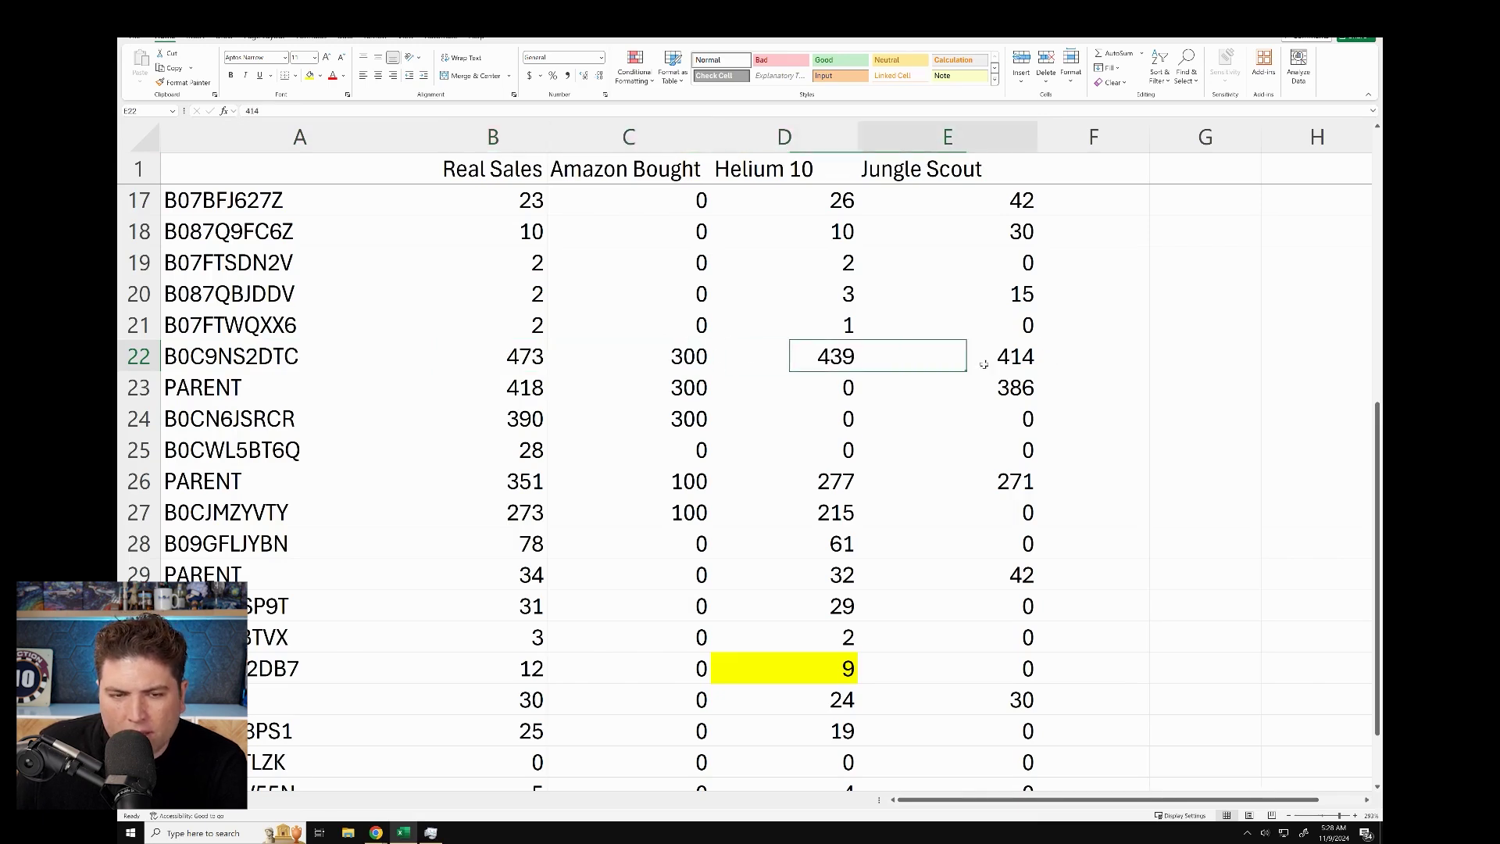
key(Right)
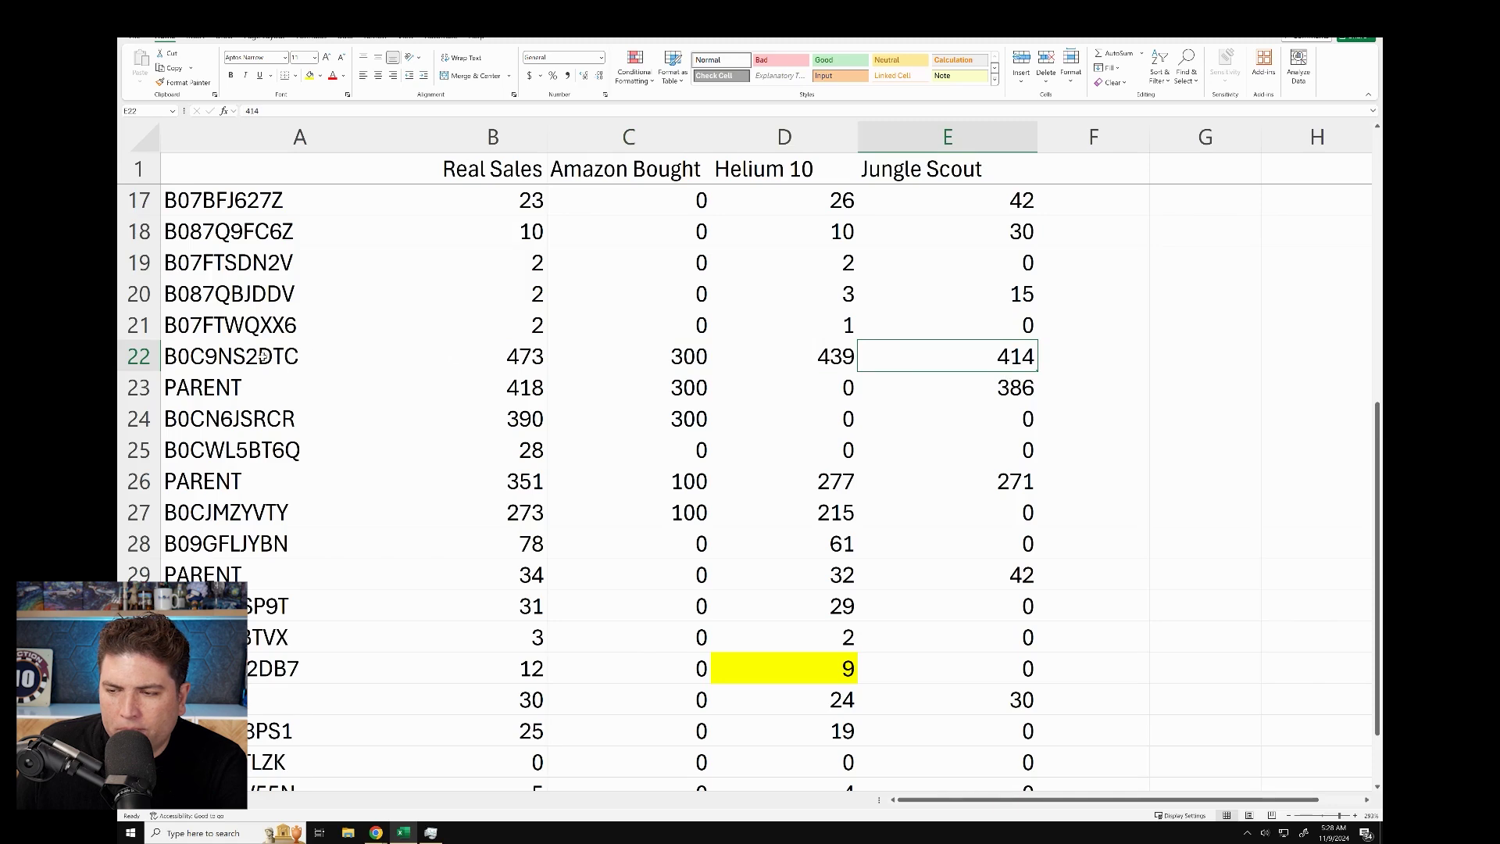
Step: Examine the parent in row 23 and B0CN6JSRCR in row 24, comparing the parent's Amazon Bought figure with its Real Sales
drag(251, 385, 984, 418)
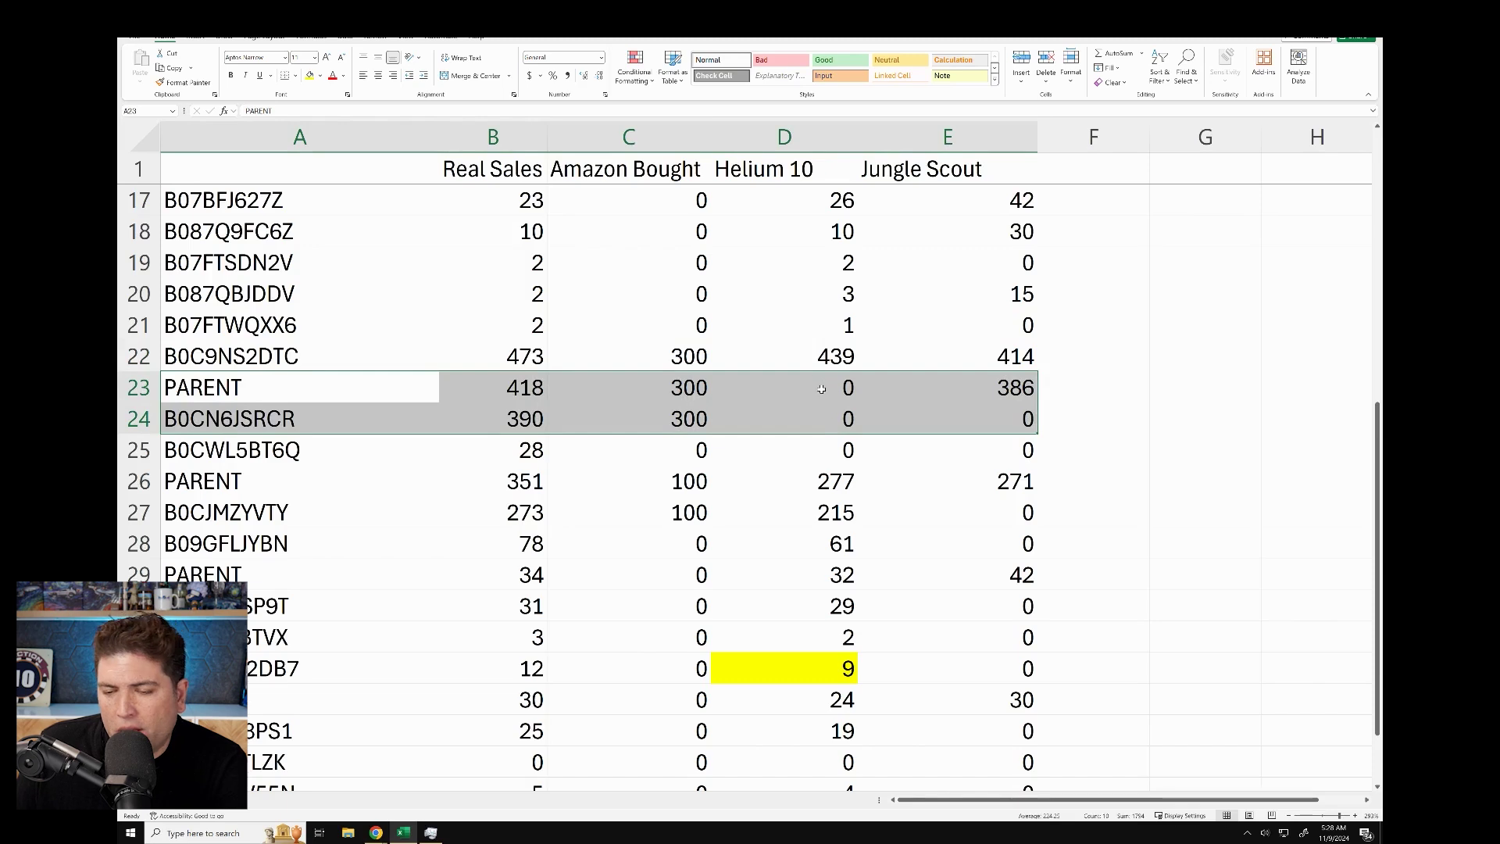
click(695, 390)
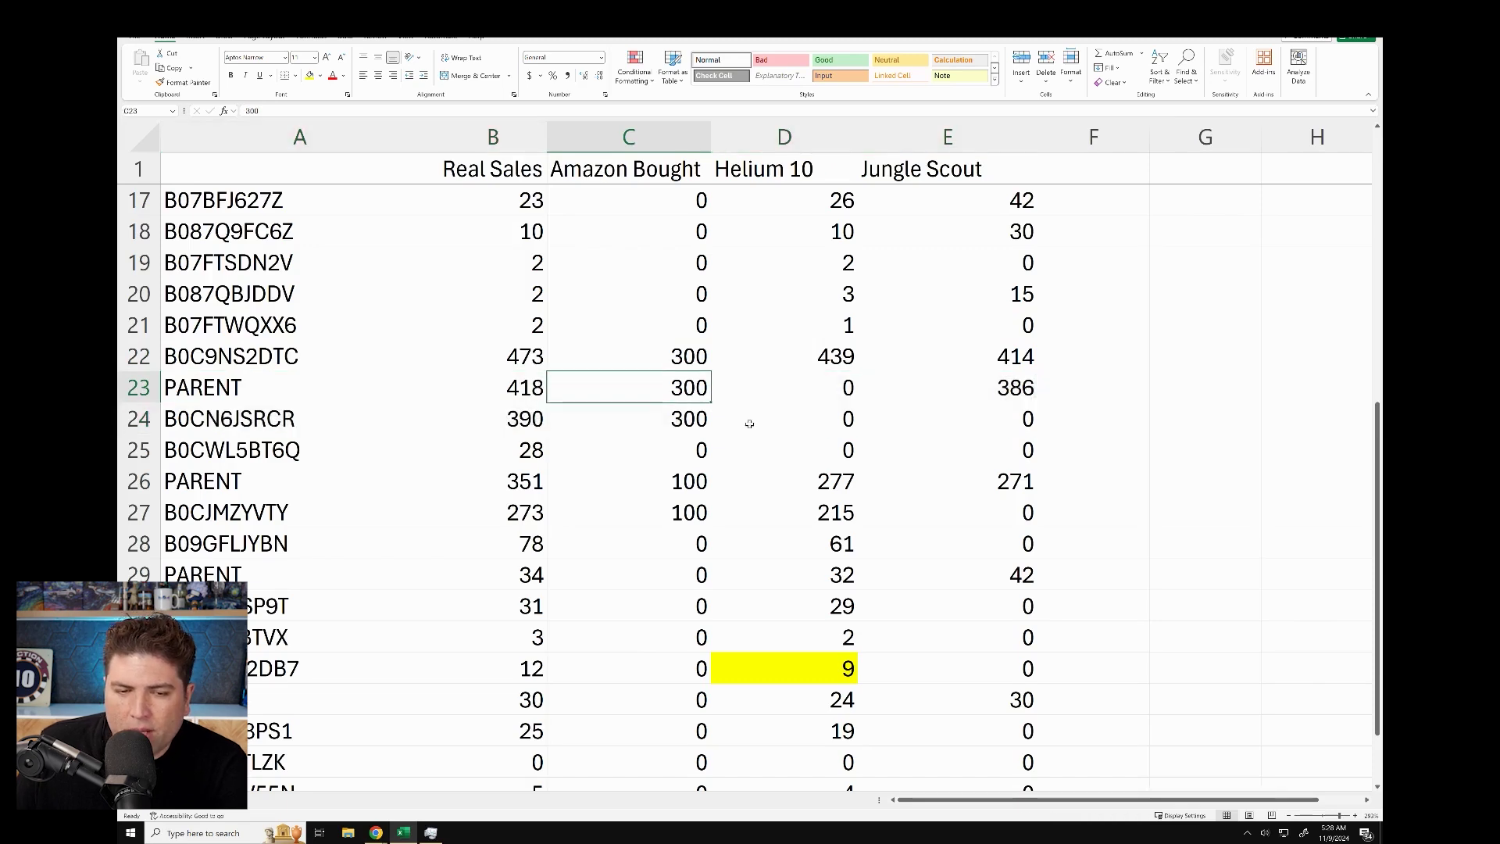
click(501, 385)
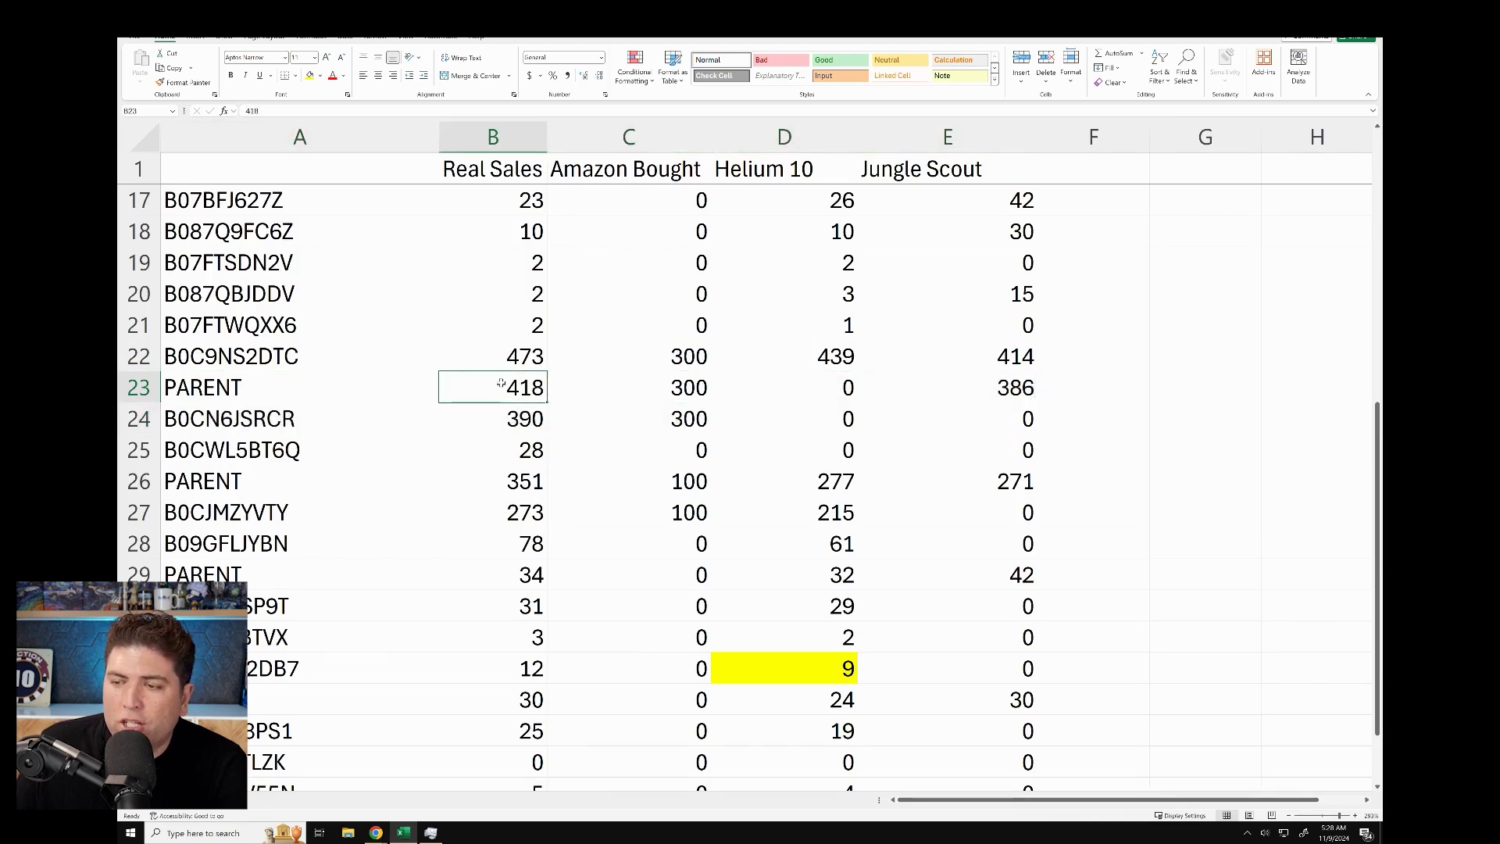
Step: Check the Jungle Scout estimate for the parent in row 23
click(1022, 397)
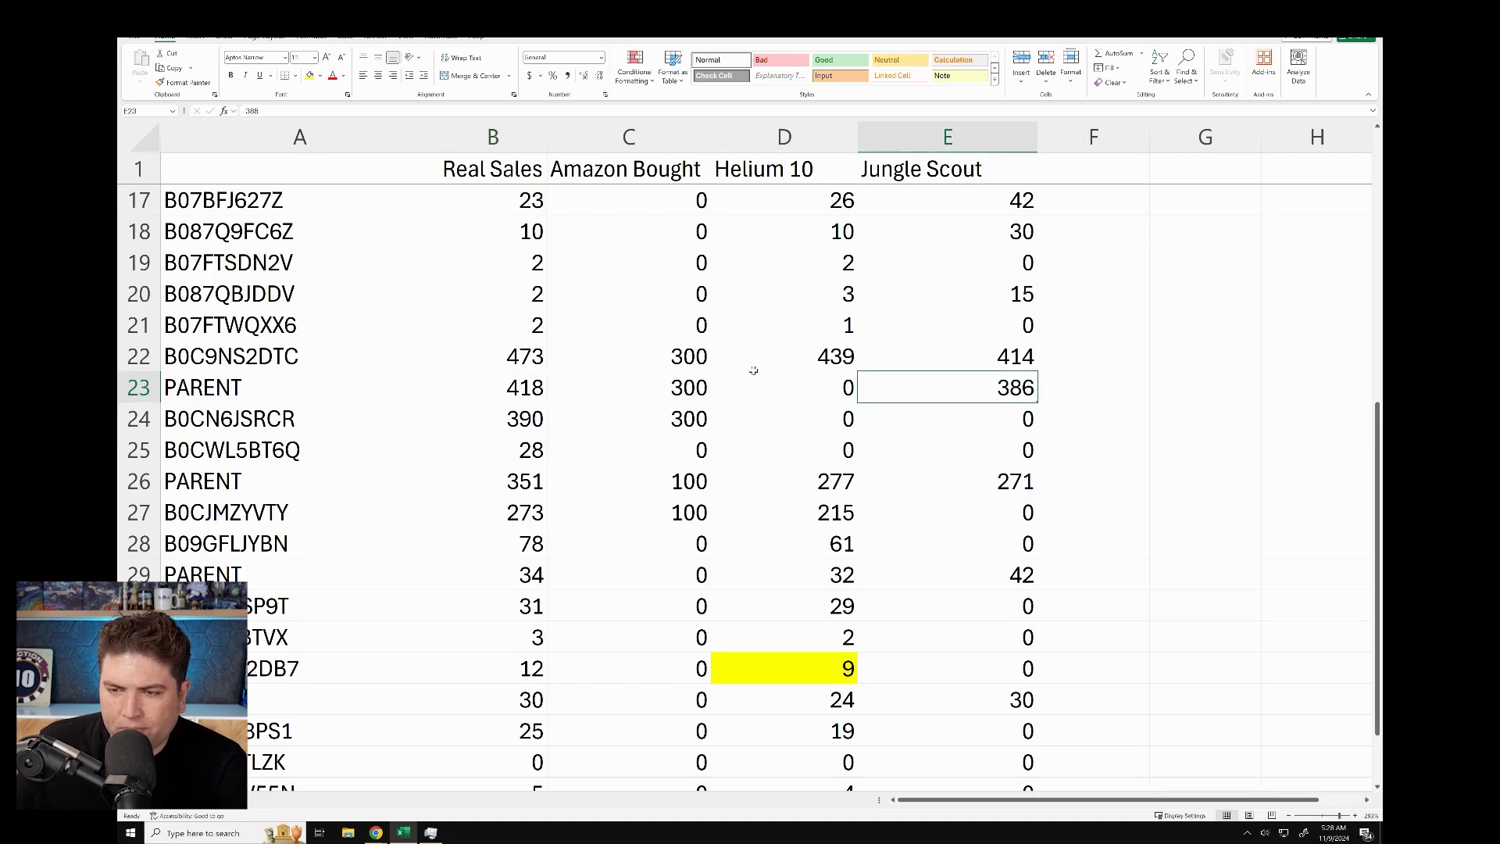
scroll(833, 390, down, 2)
scroll(832, 392, up, 2)
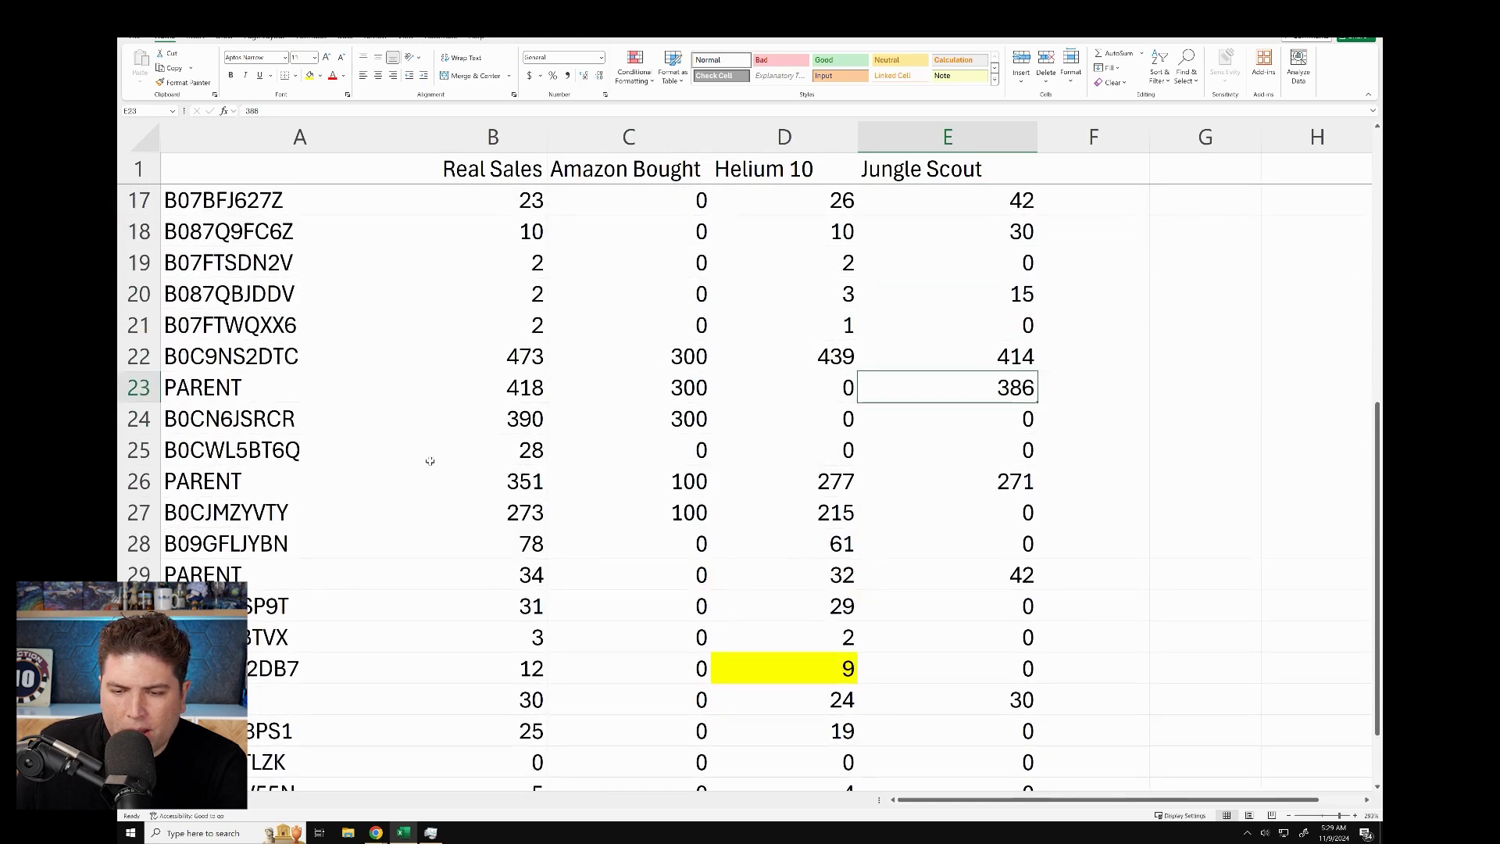
Step: Compare the Real Sales of the parent in row 26 with its Helium 10 and Jungle Scout estimates
drag(255, 479, 507, 482)
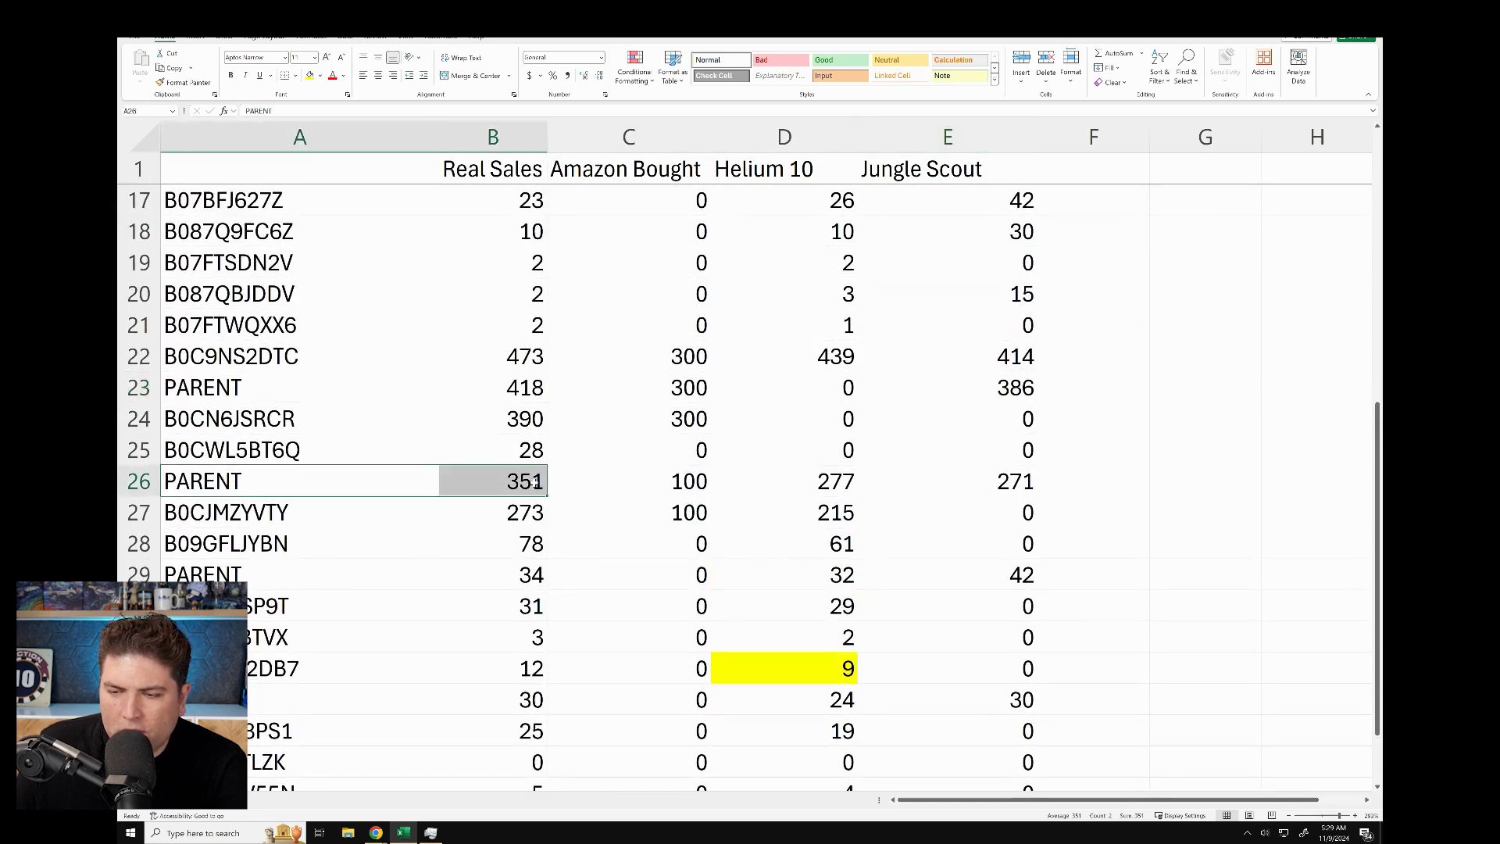
click(509, 485)
click(821, 483)
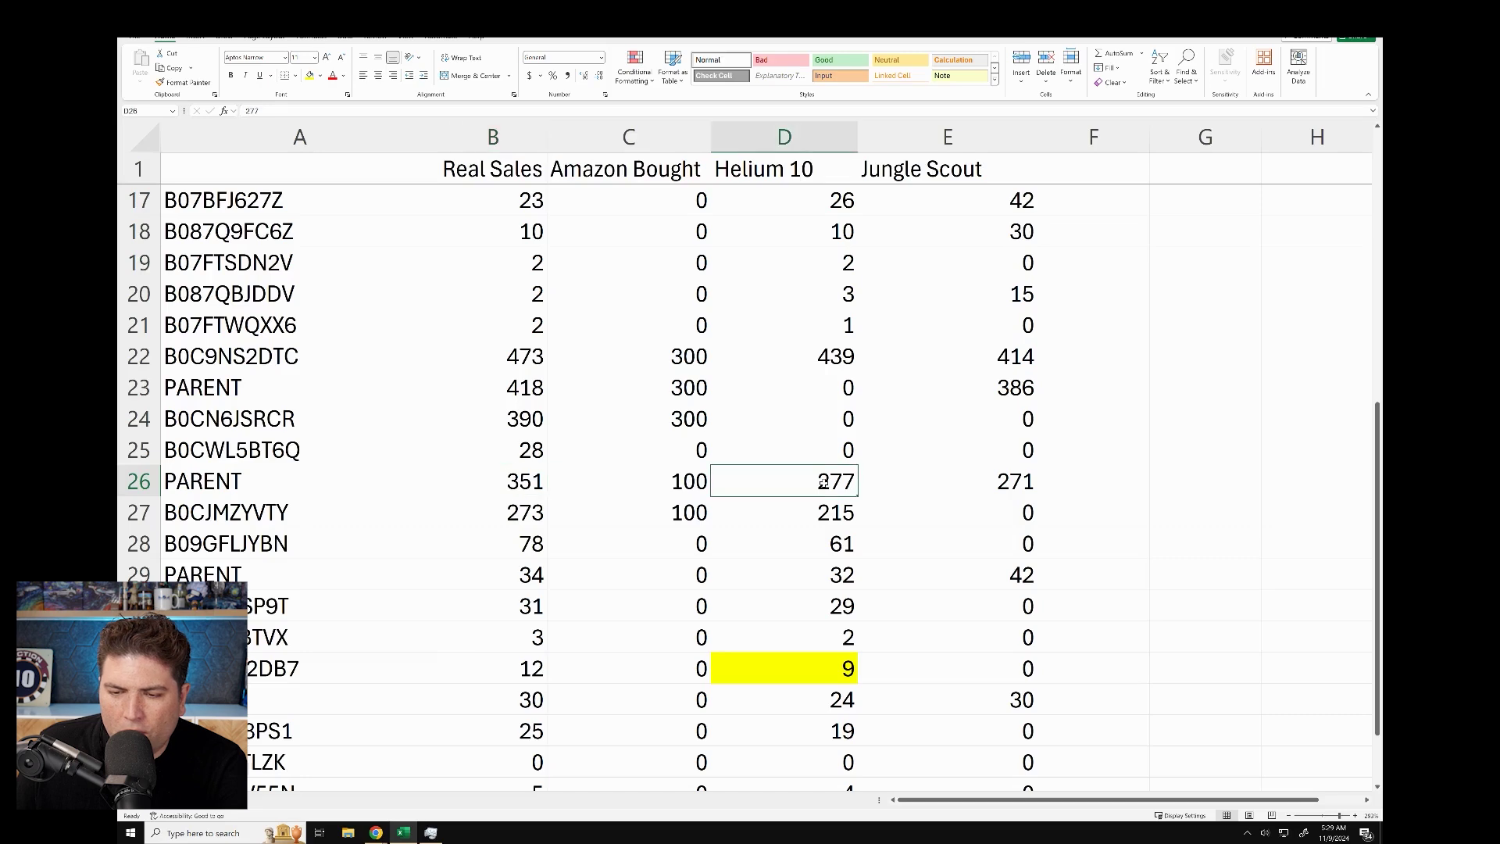
click(1005, 492)
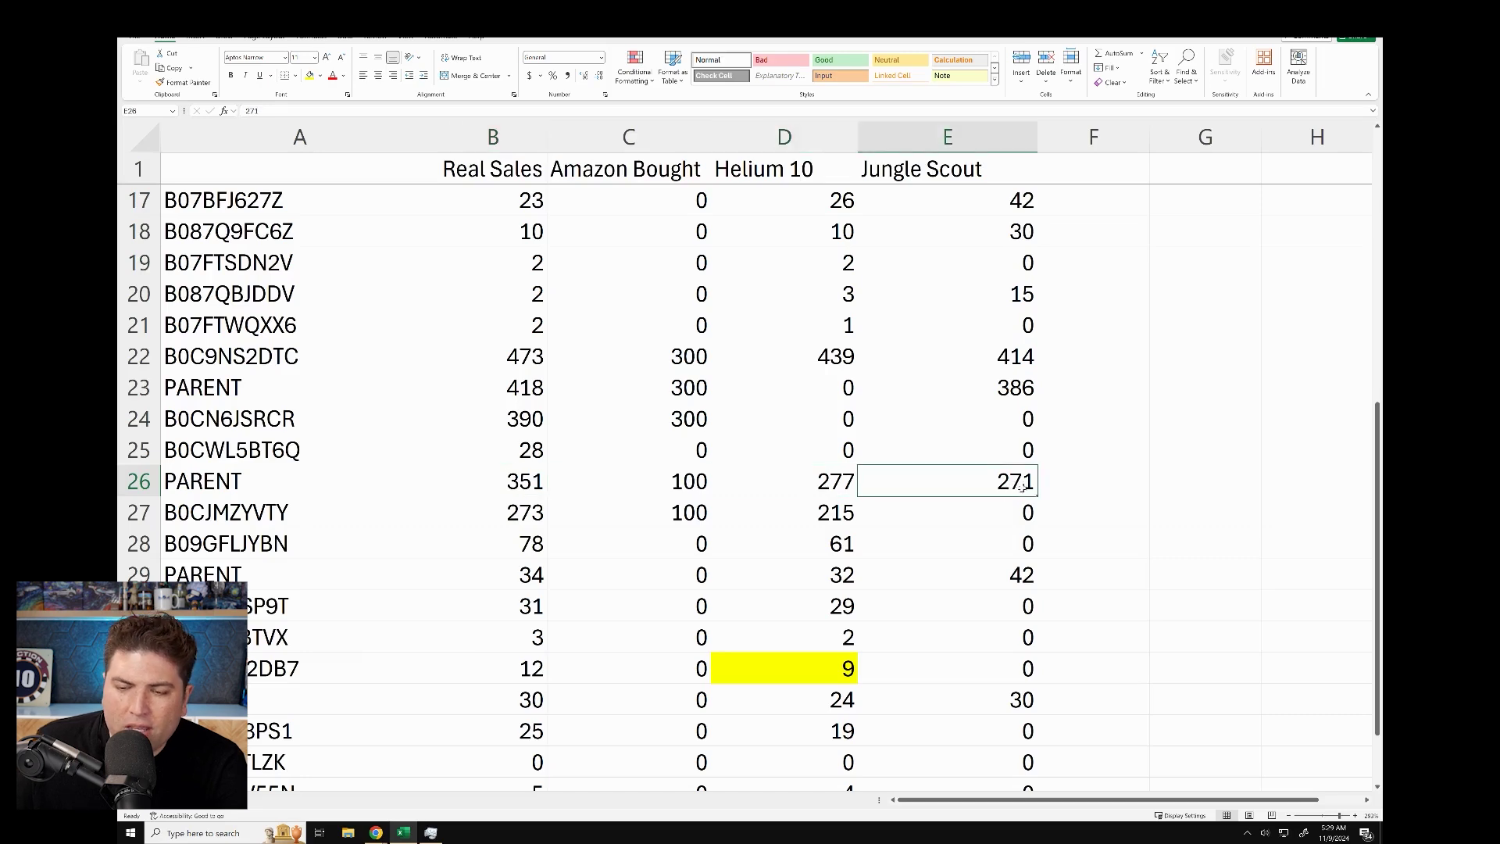
Step: Compare the Amazon Bought figures in rows 26 and 27, and check B0CJMZYVTY's against its Real Sales and Helium 10 values
click(689, 480)
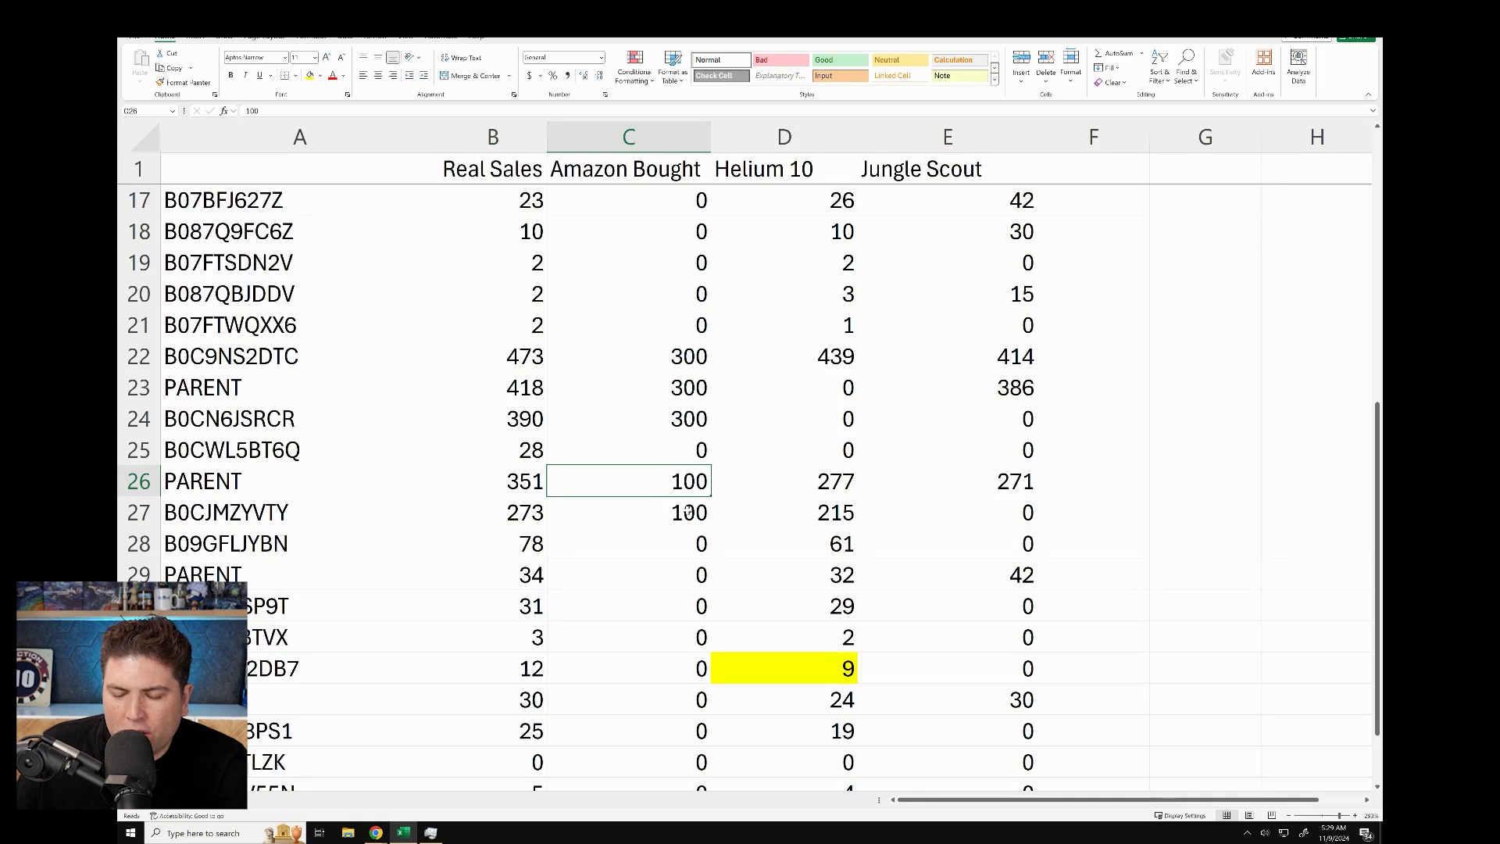
ctrl+click(687, 512)
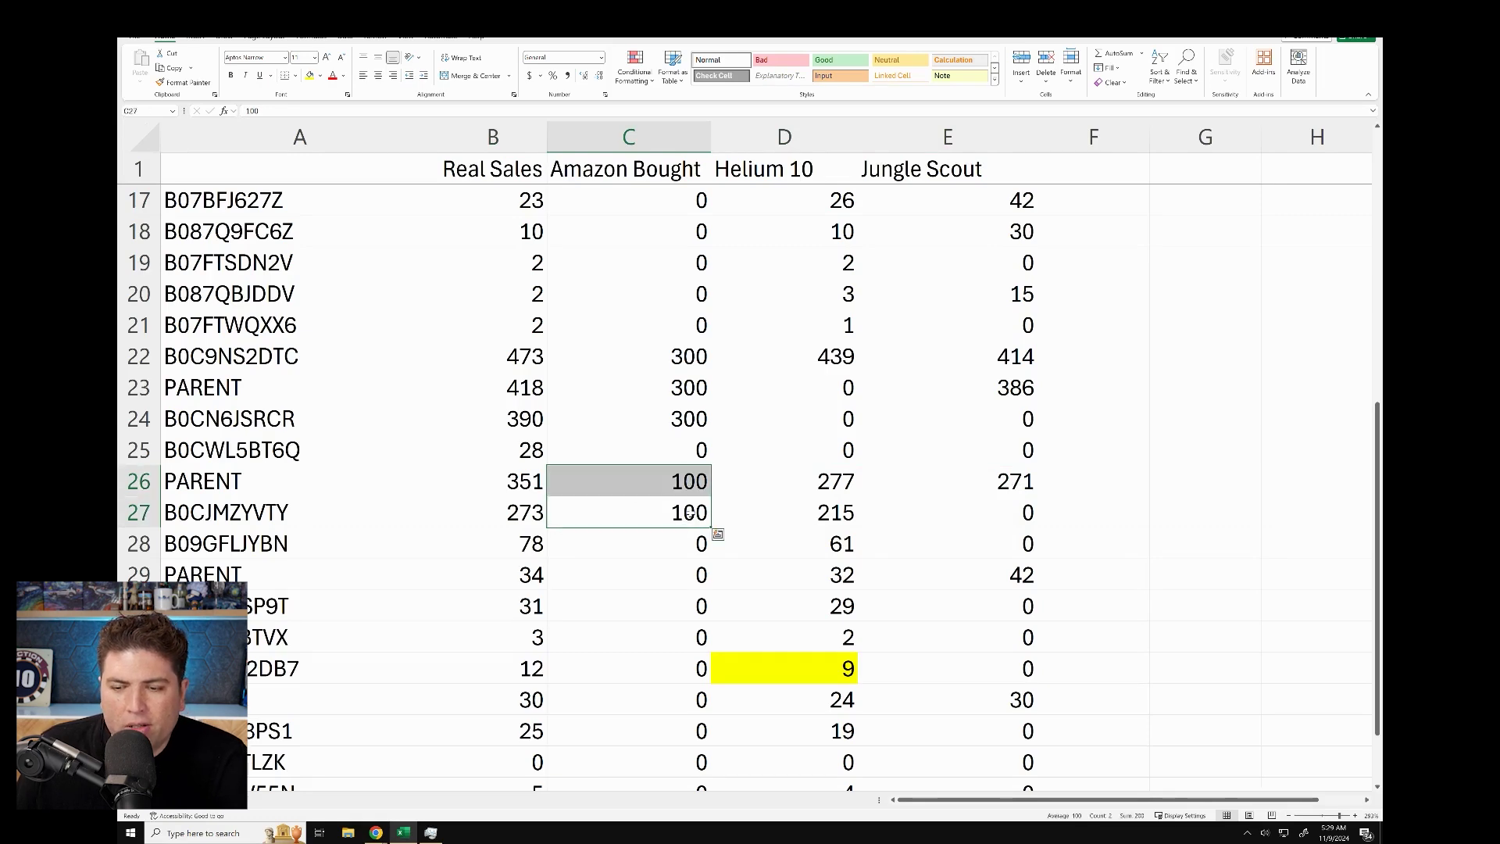
click(689, 512)
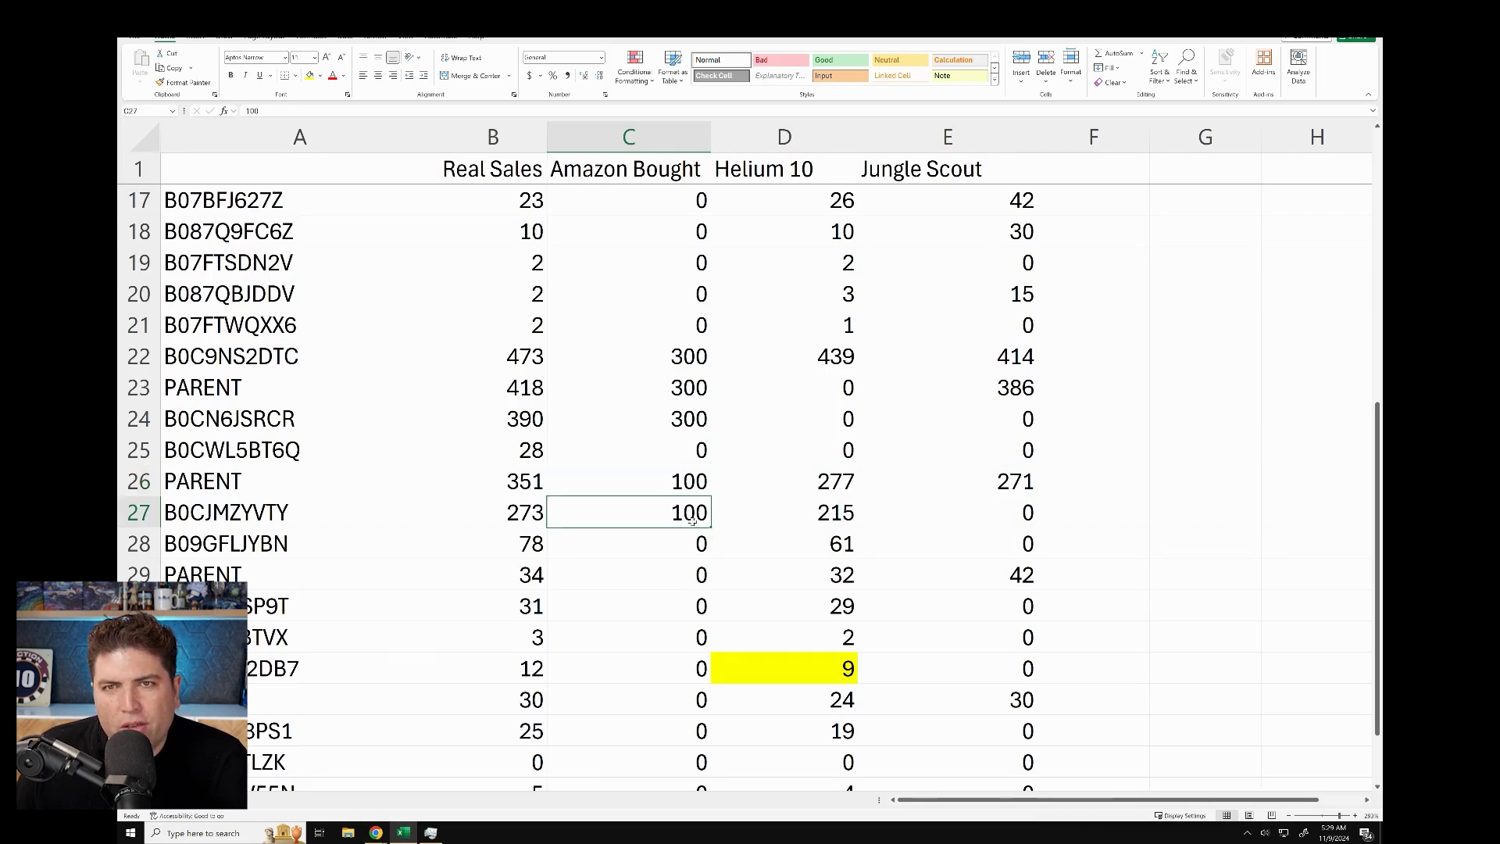
key(Left)
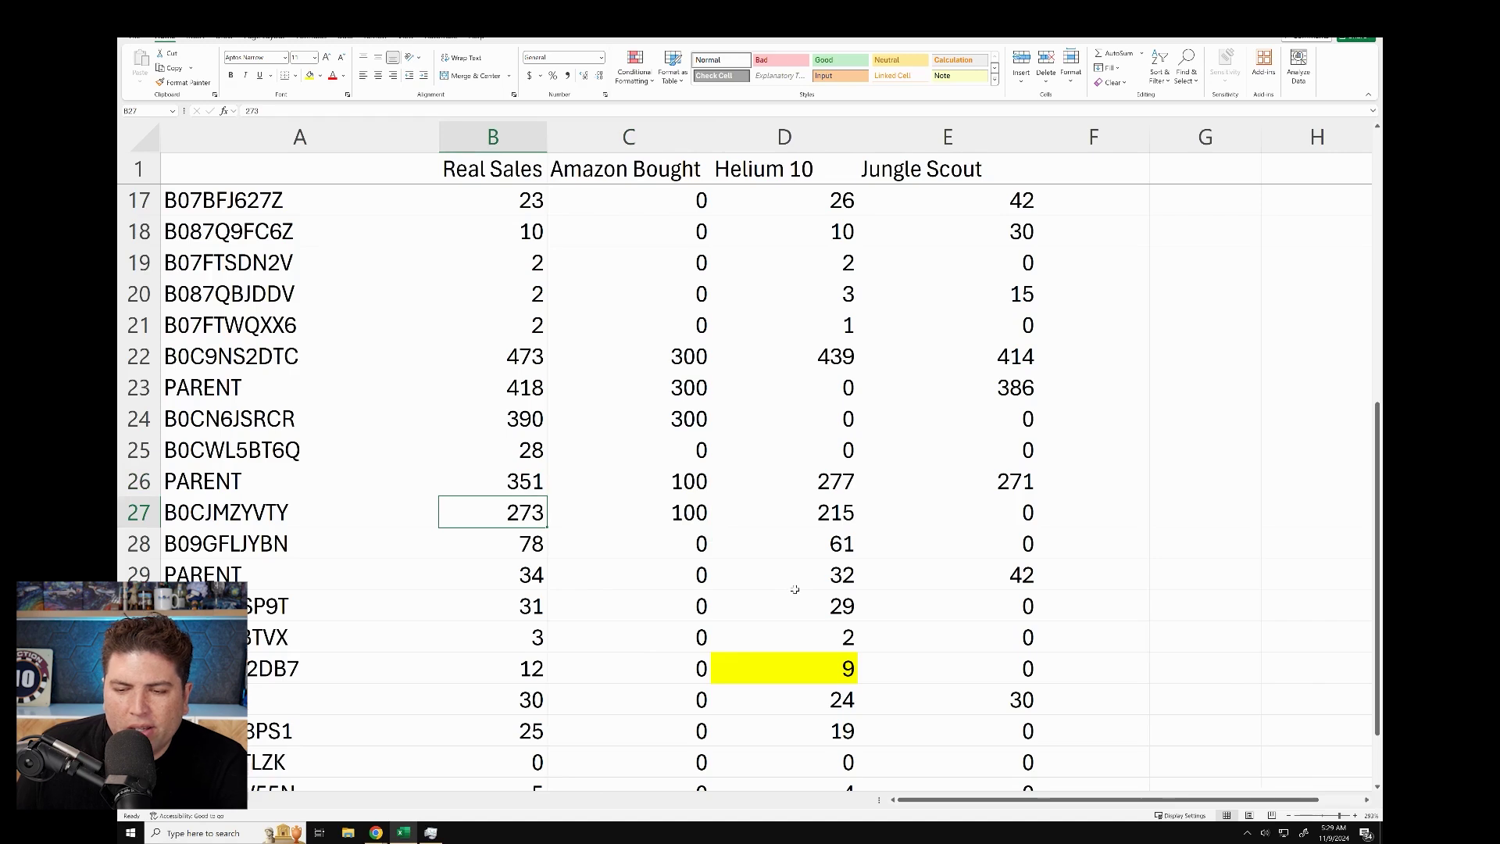
click(687, 501)
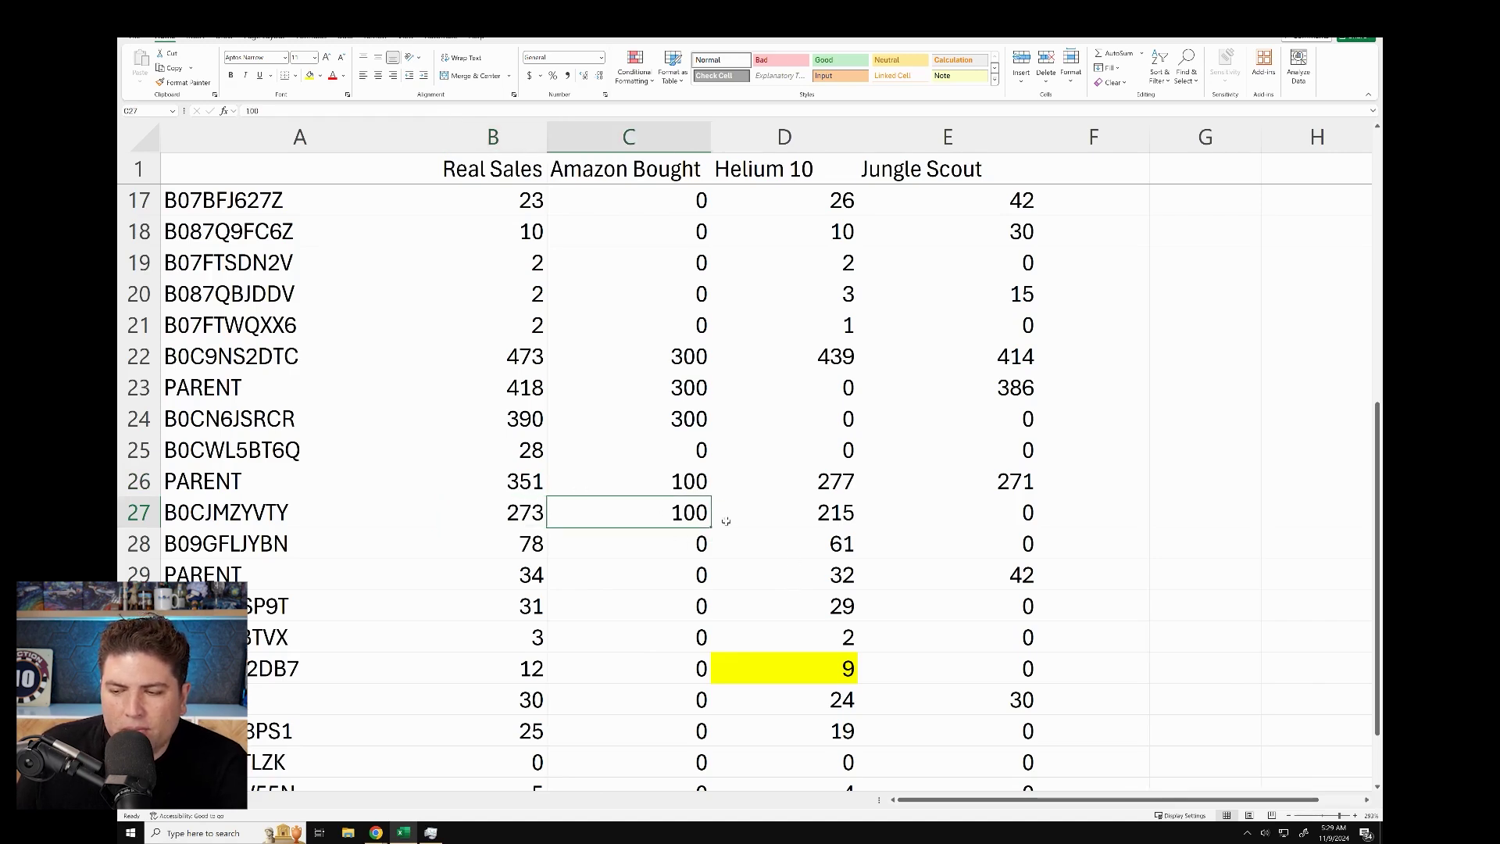
click(839, 511)
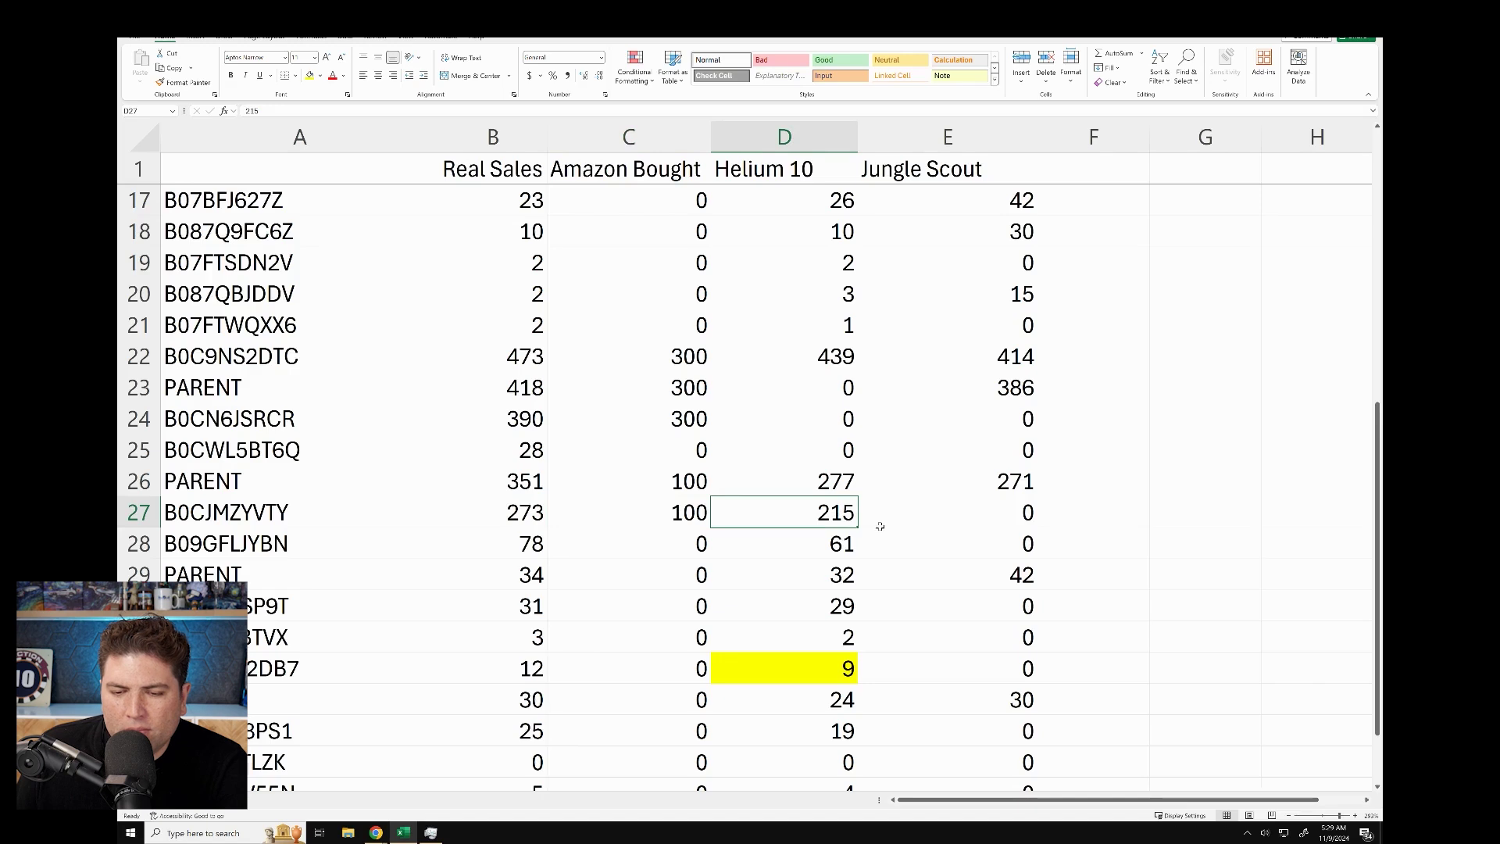
click(530, 512)
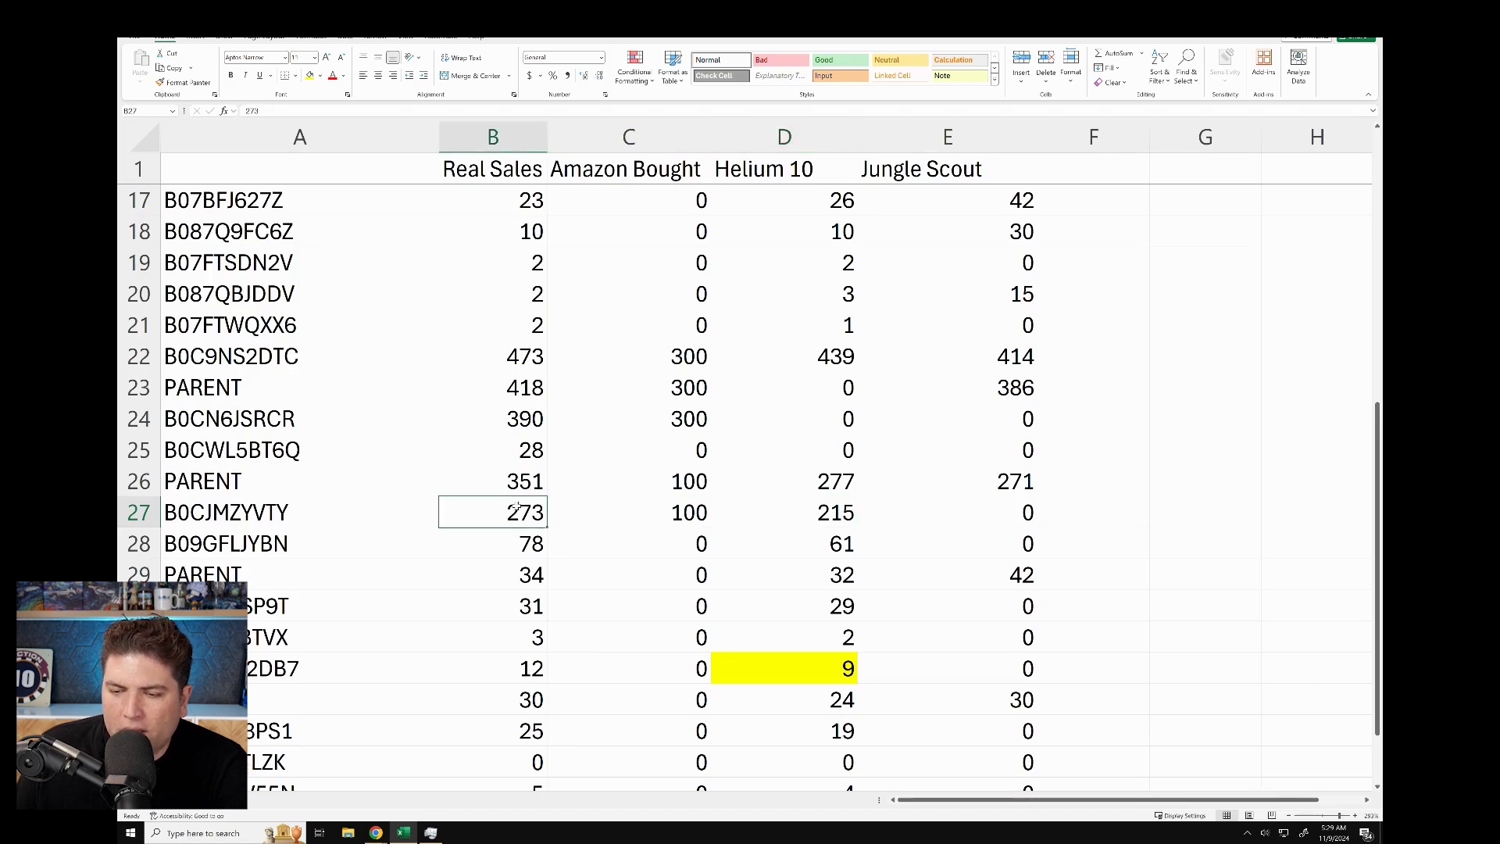
Step: Review all four figures of the parent in row 26 and compare row 29's Real Sales with its Jungle Scout estimate
drag(932, 489, 500, 481)
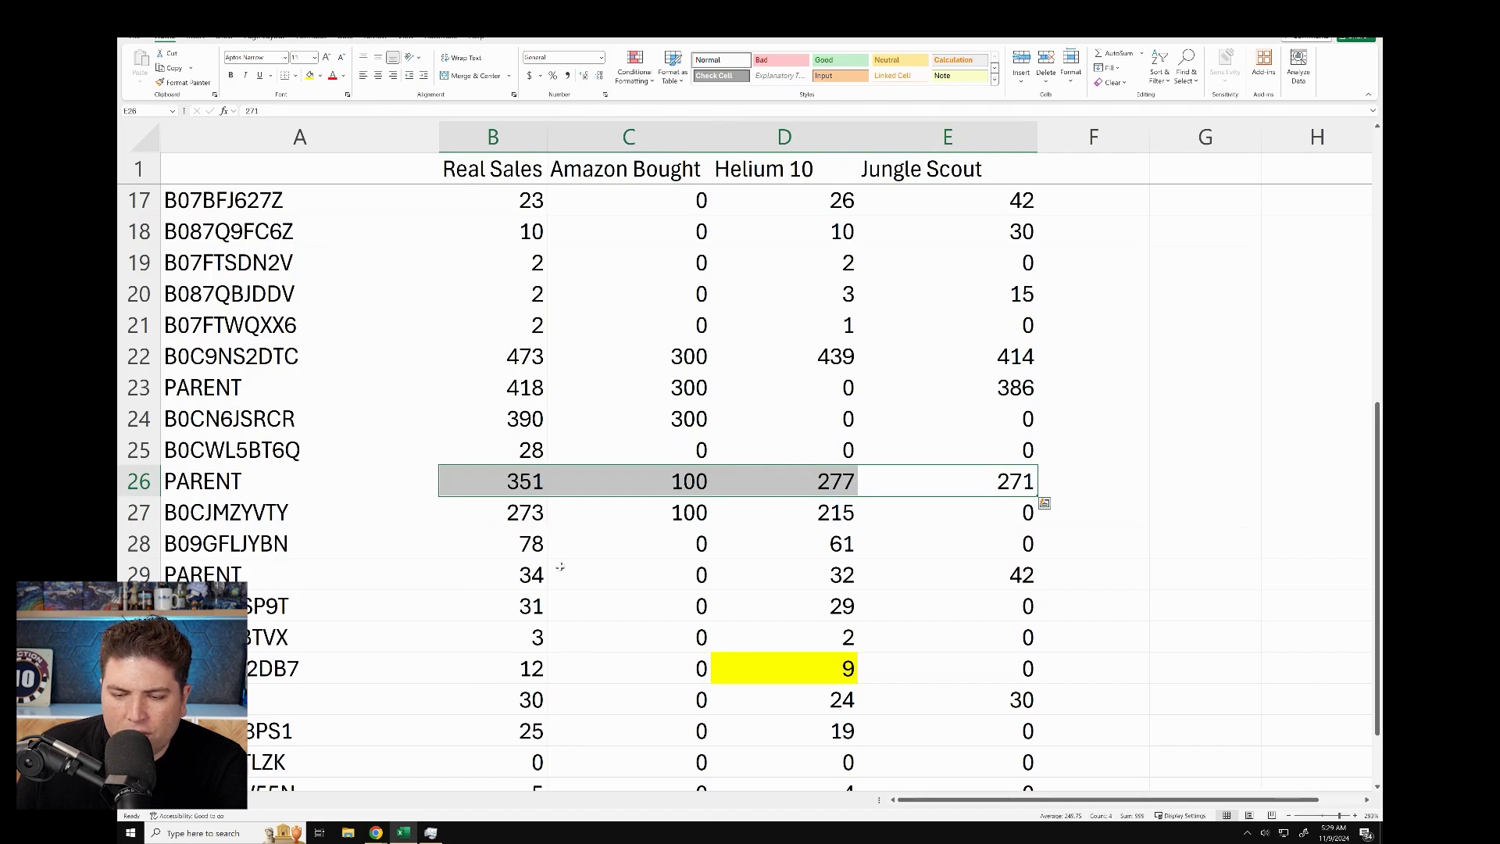
drag(524, 577, 626, 583)
click(1027, 573)
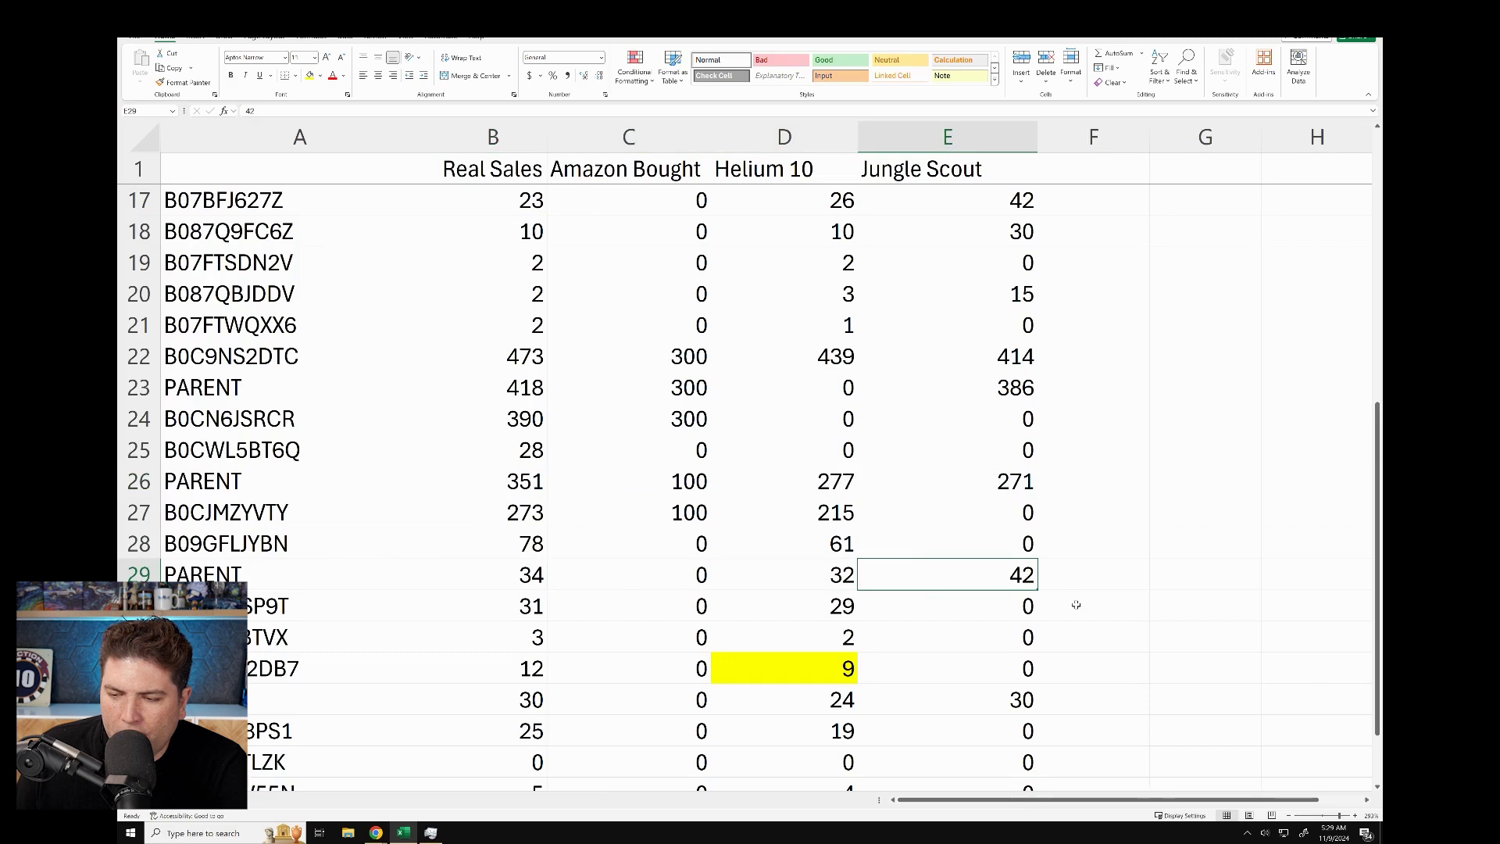
Step: Compare the Real Sales of B0CYZ2SP9T and B078TRBTVX in rows 30 and 31 with their Helium 10, Jungle Scout and Amazon Bought figures
scroll(1076, 604, down, 1)
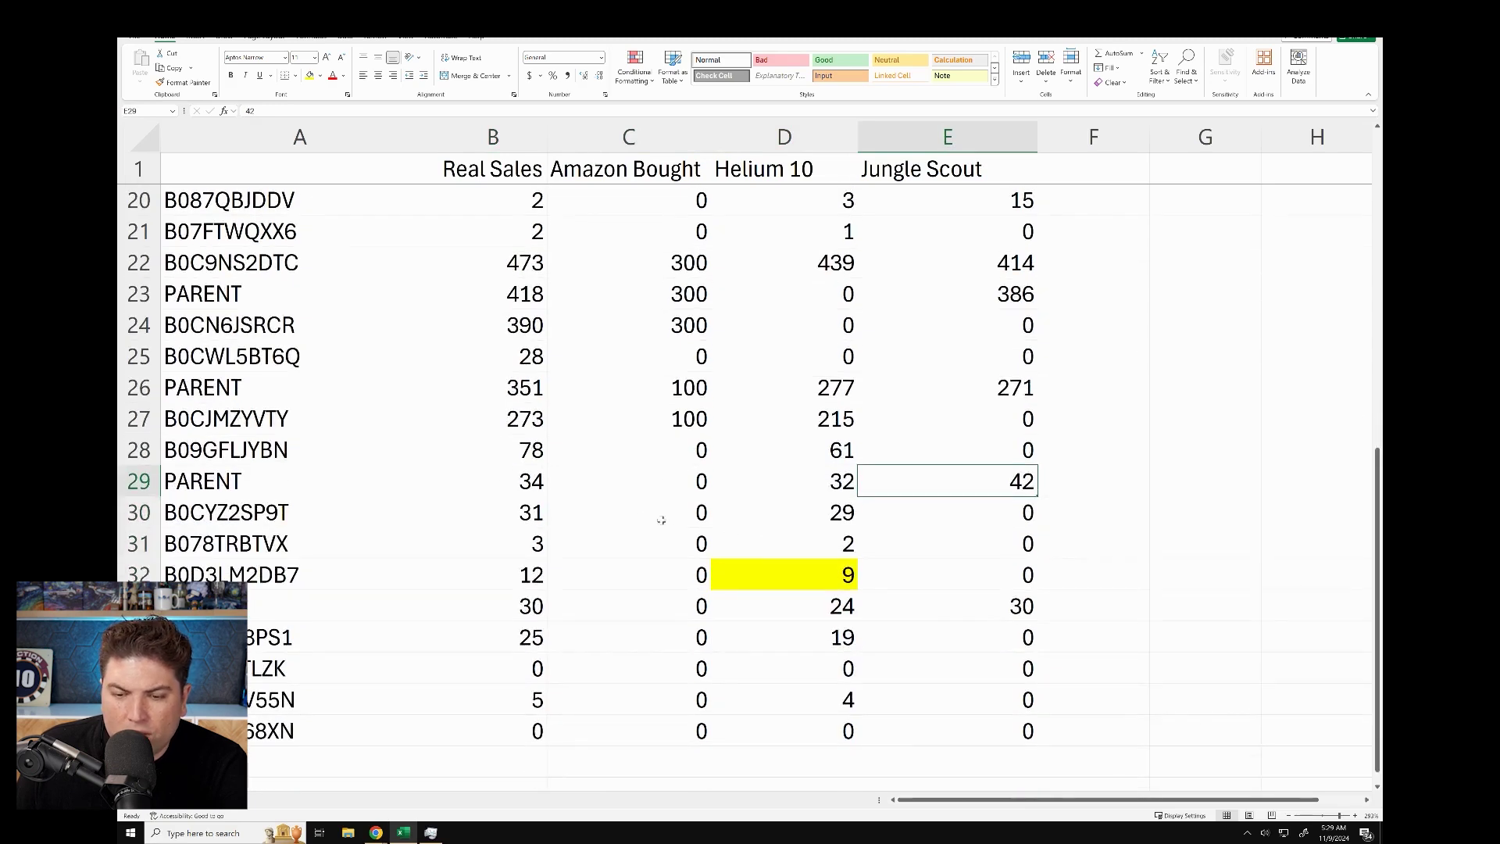
click(288, 514)
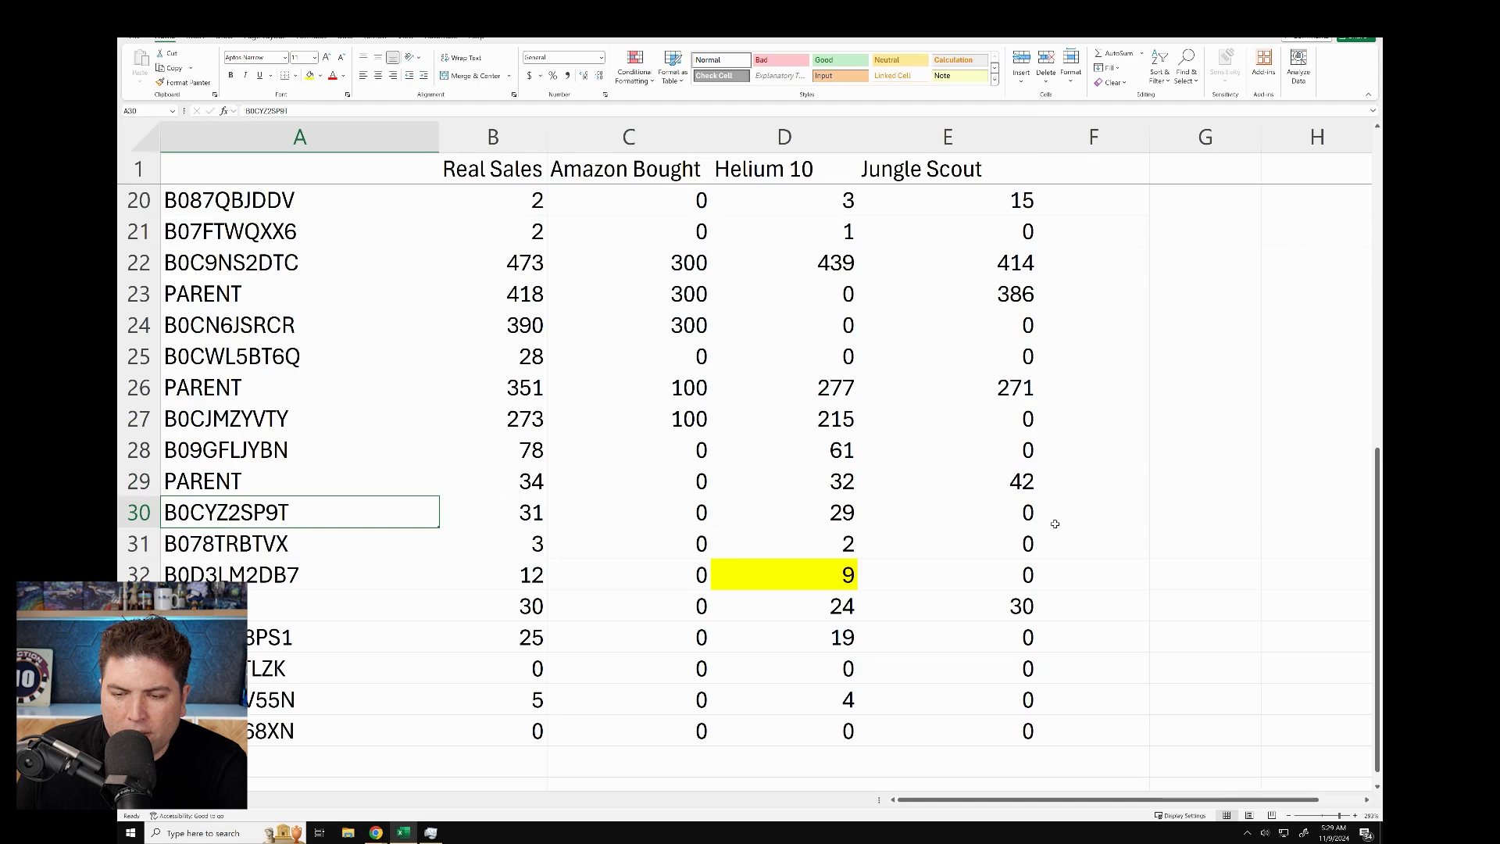
drag(1025, 514, 1025, 545)
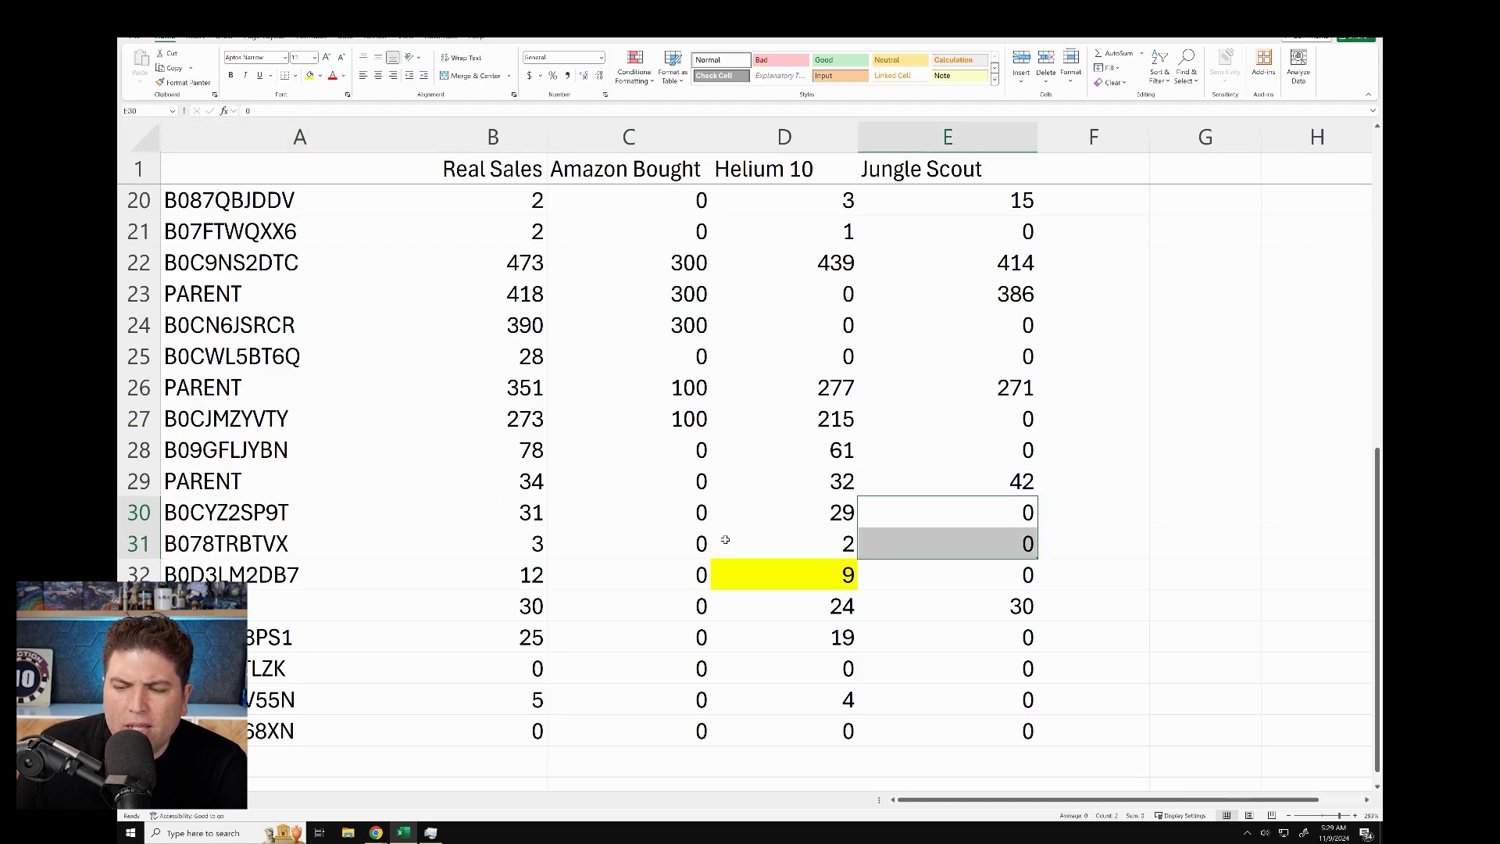
drag(807, 517, 815, 535)
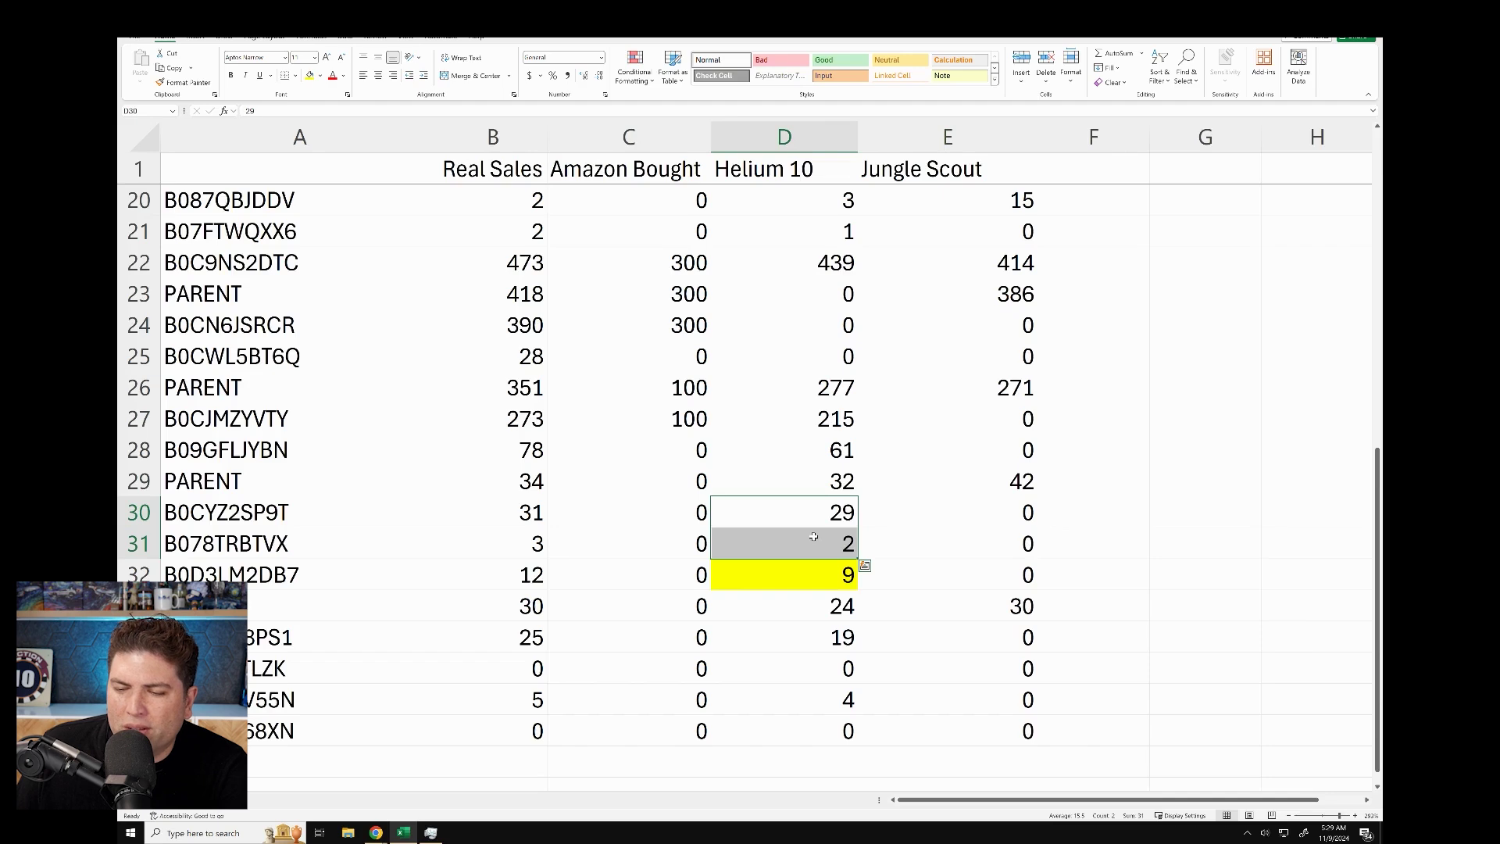
click(834, 512)
click(546, 519)
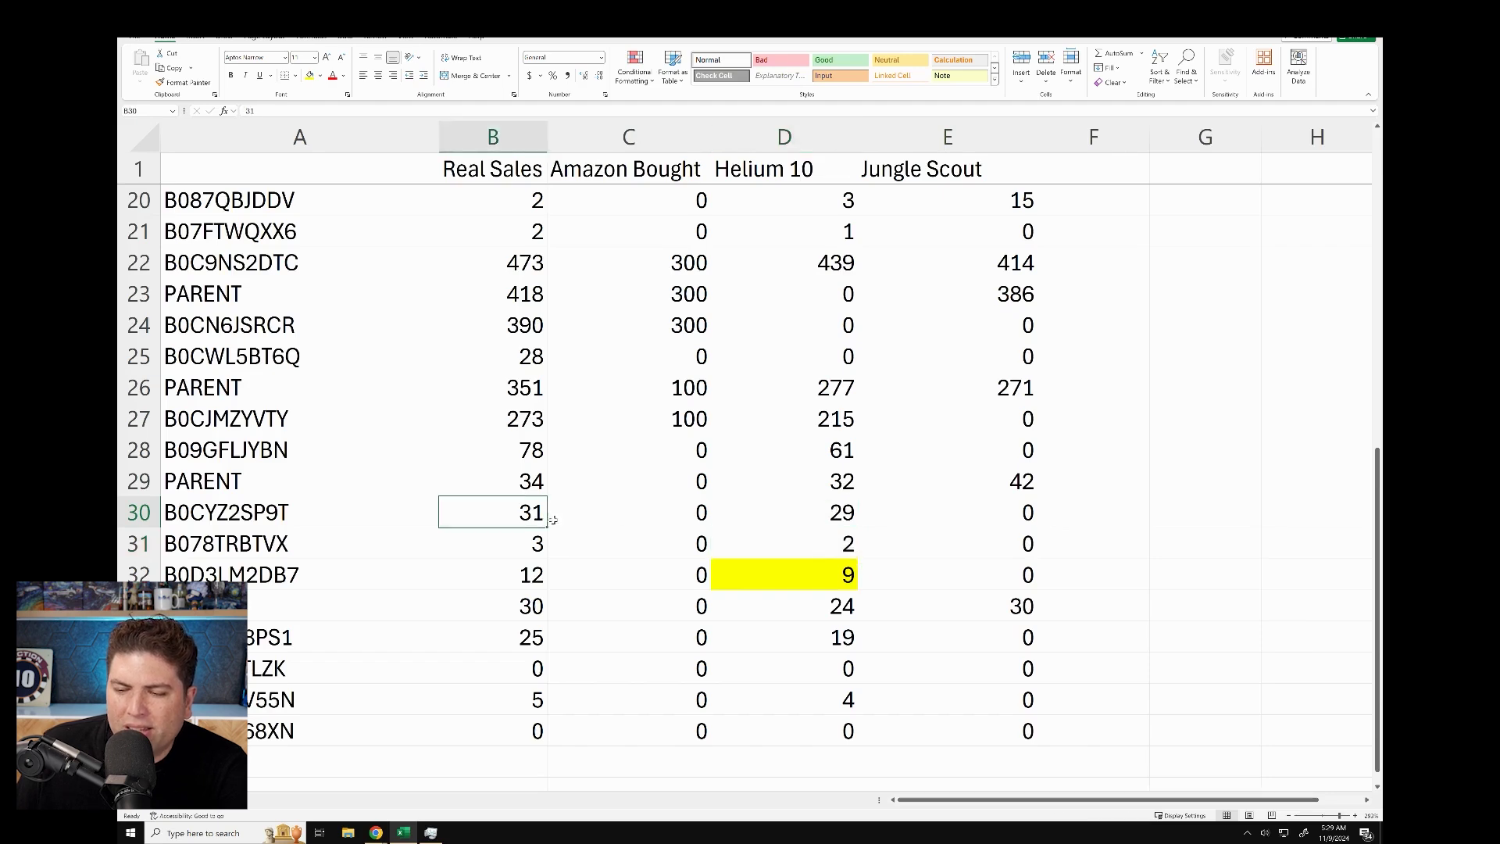
click(821, 551)
click(526, 539)
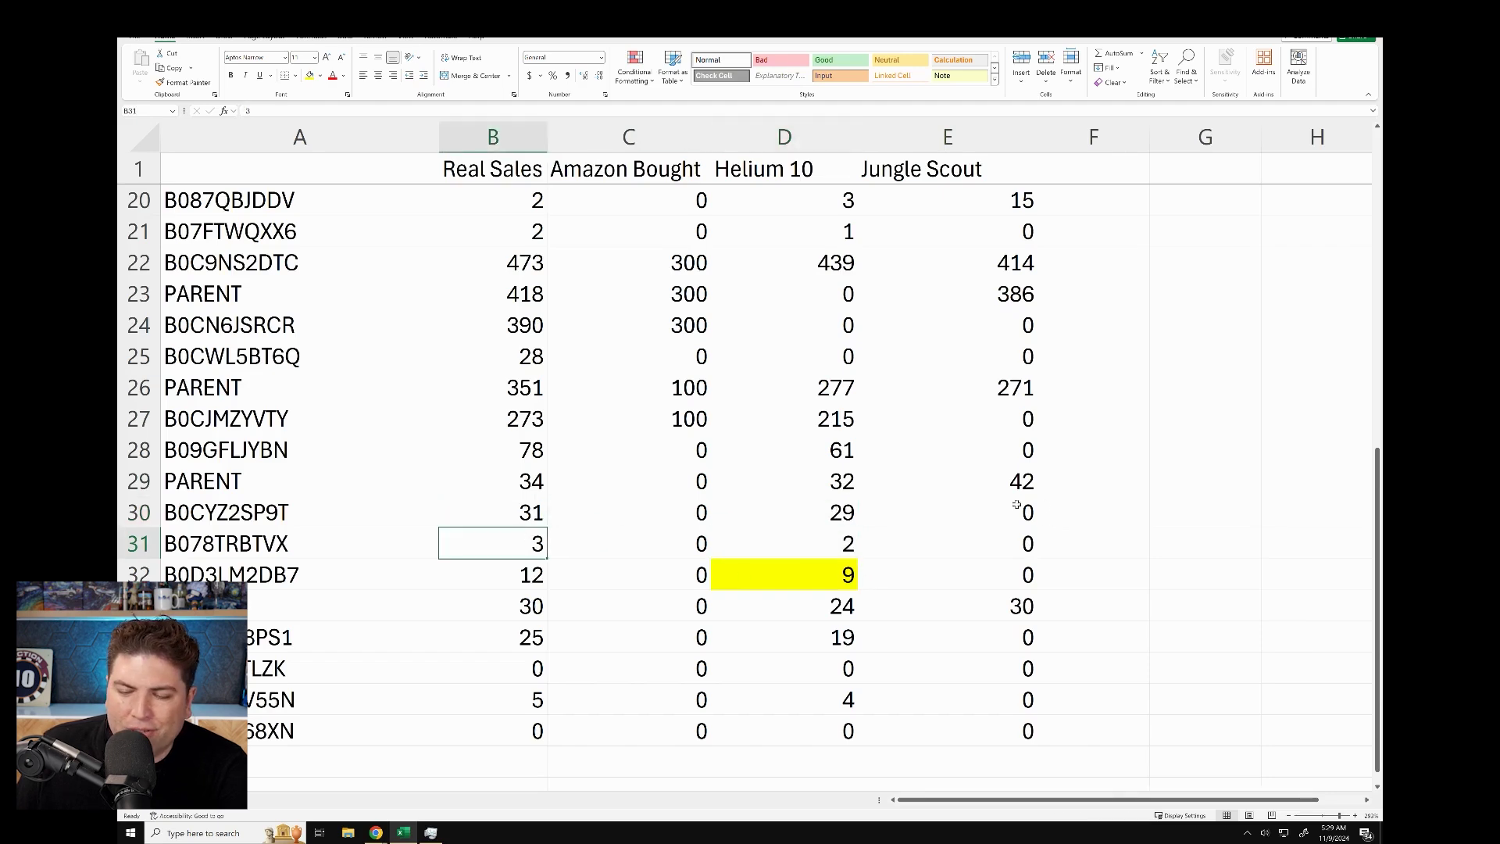
drag(1015, 504, 1013, 533)
drag(707, 517, 708, 549)
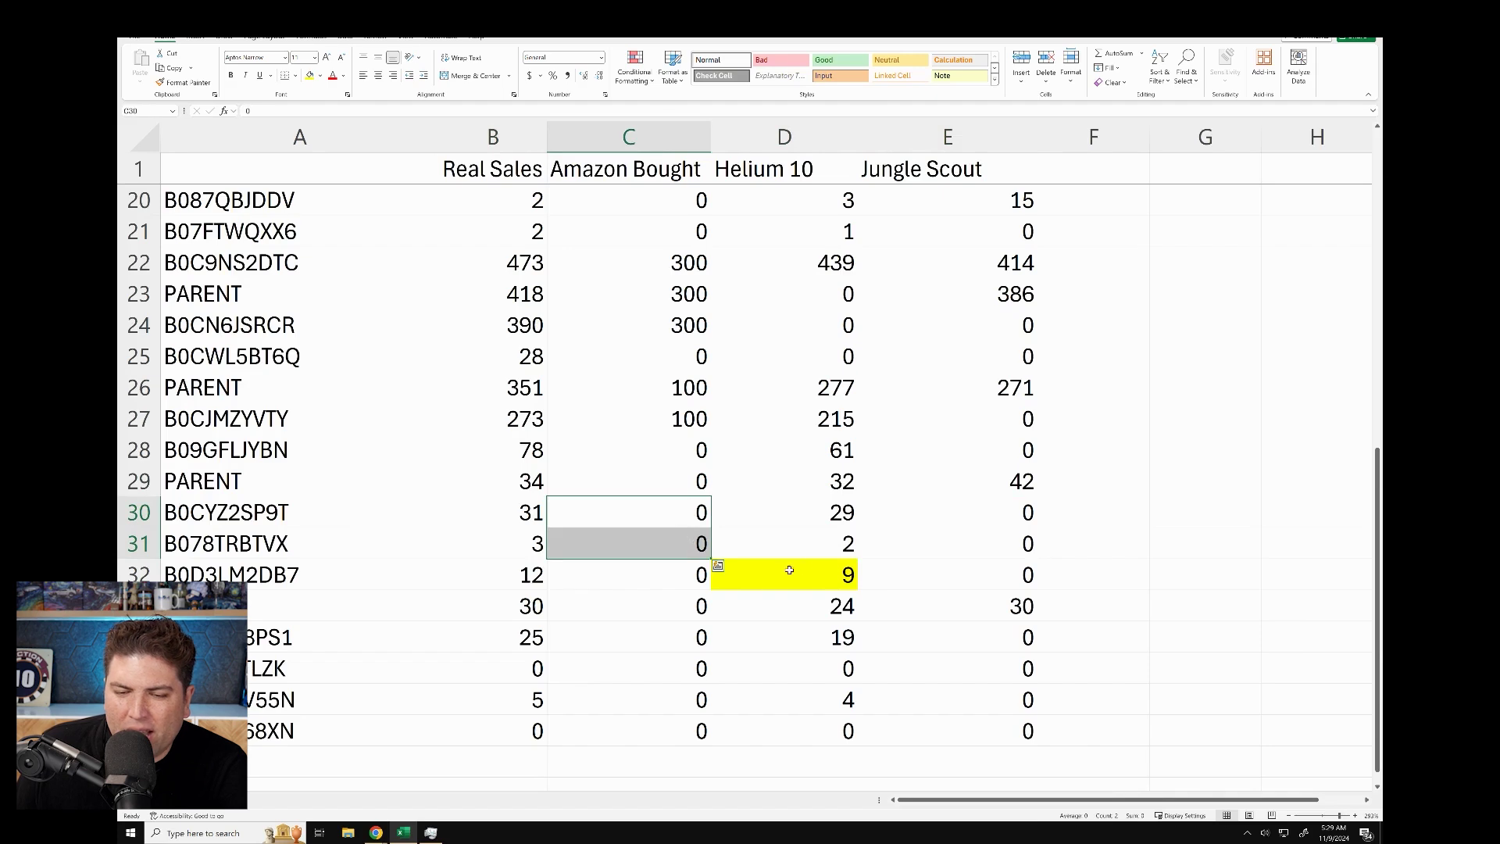
Step: Compare the Real Sales of B0D3LM2DB7 in row 32 with its Helium 10 and Jungle Scout estimates
scroll(781, 562, down, 1)
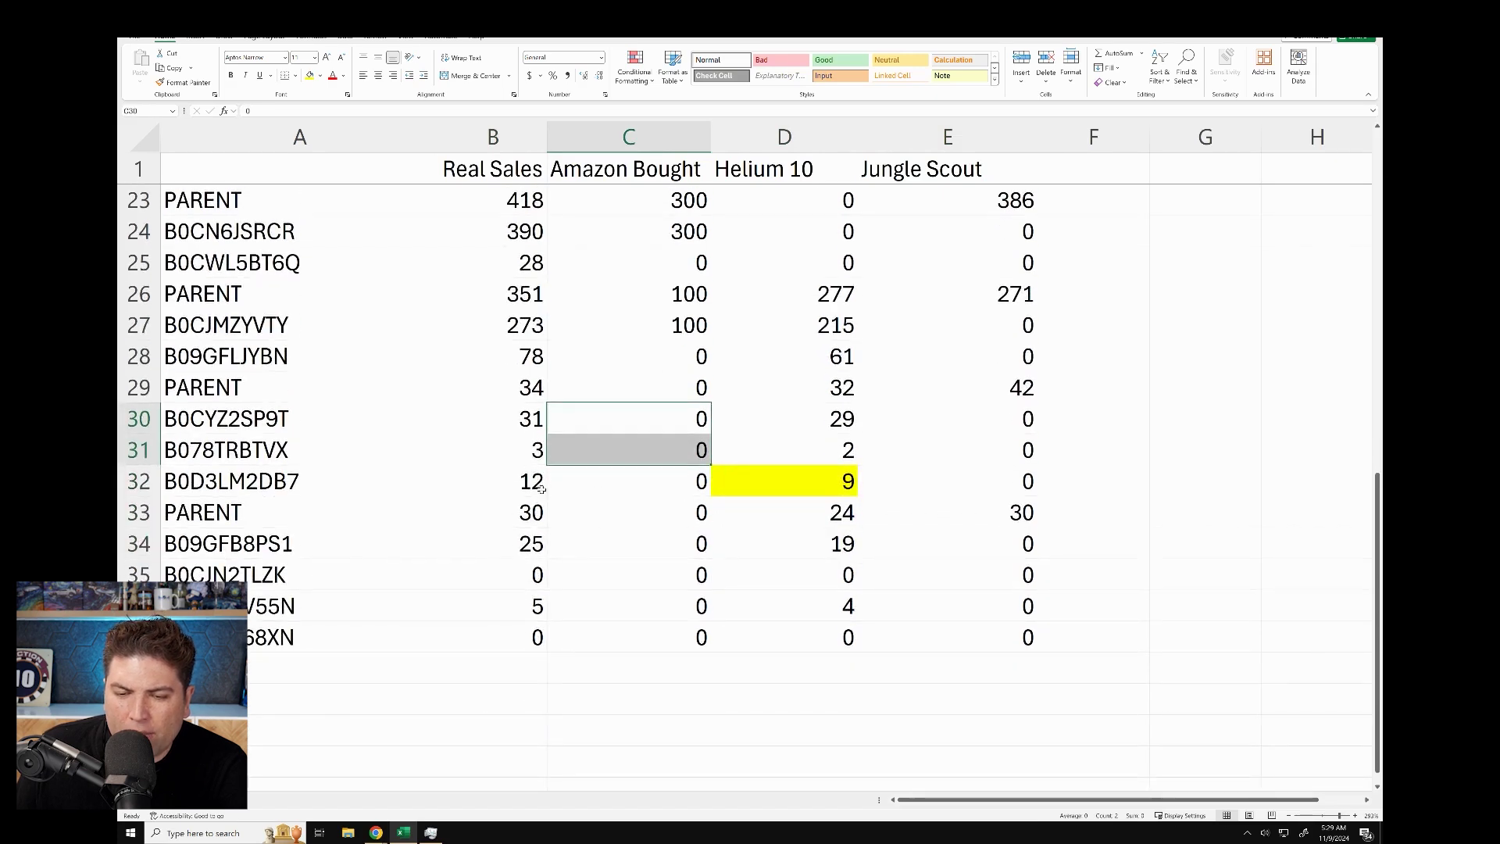
click(505, 484)
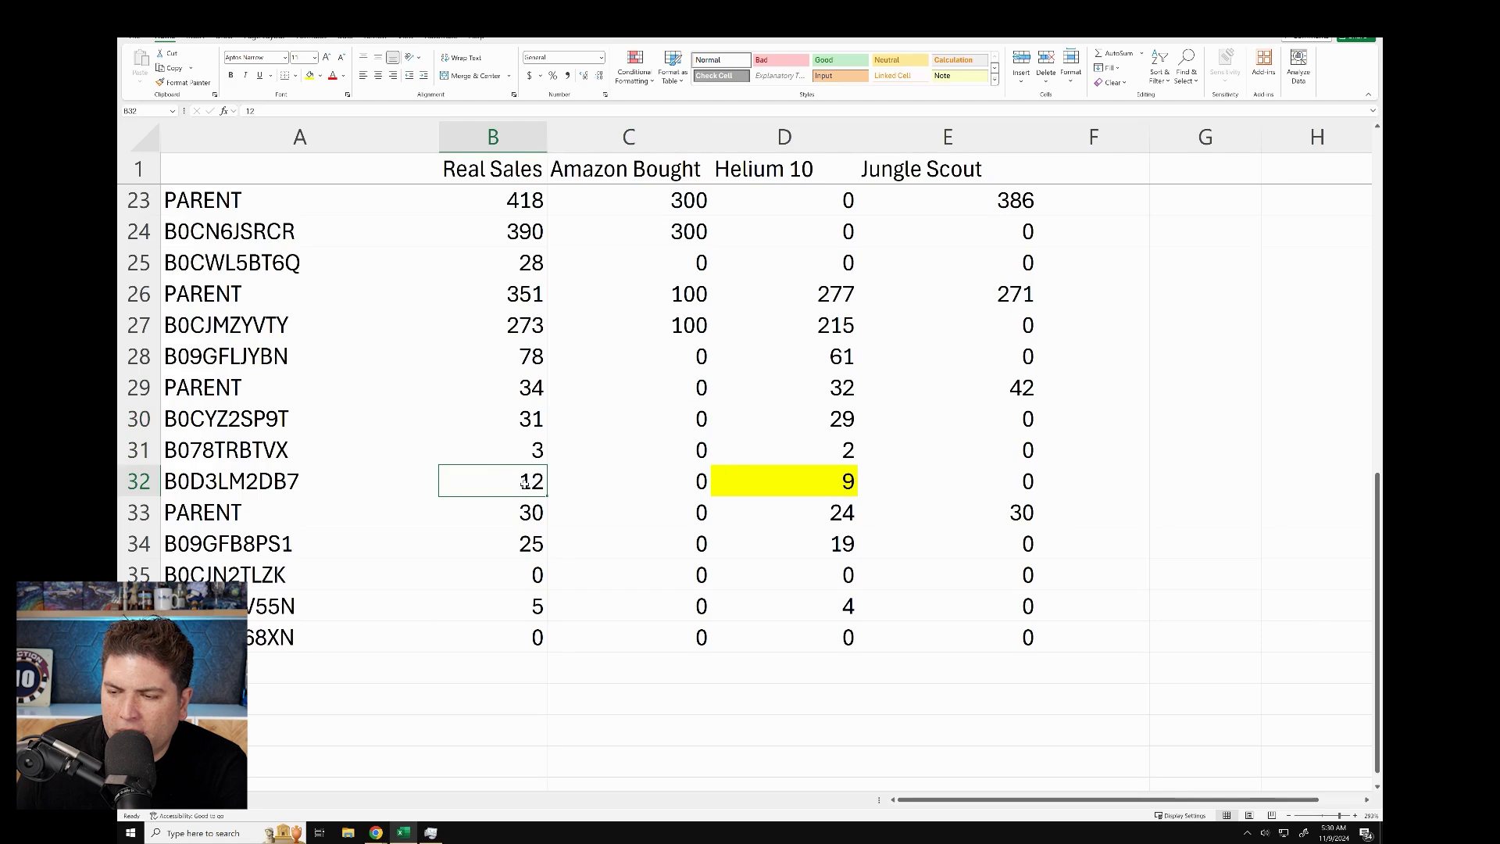
click(813, 477)
click(931, 481)
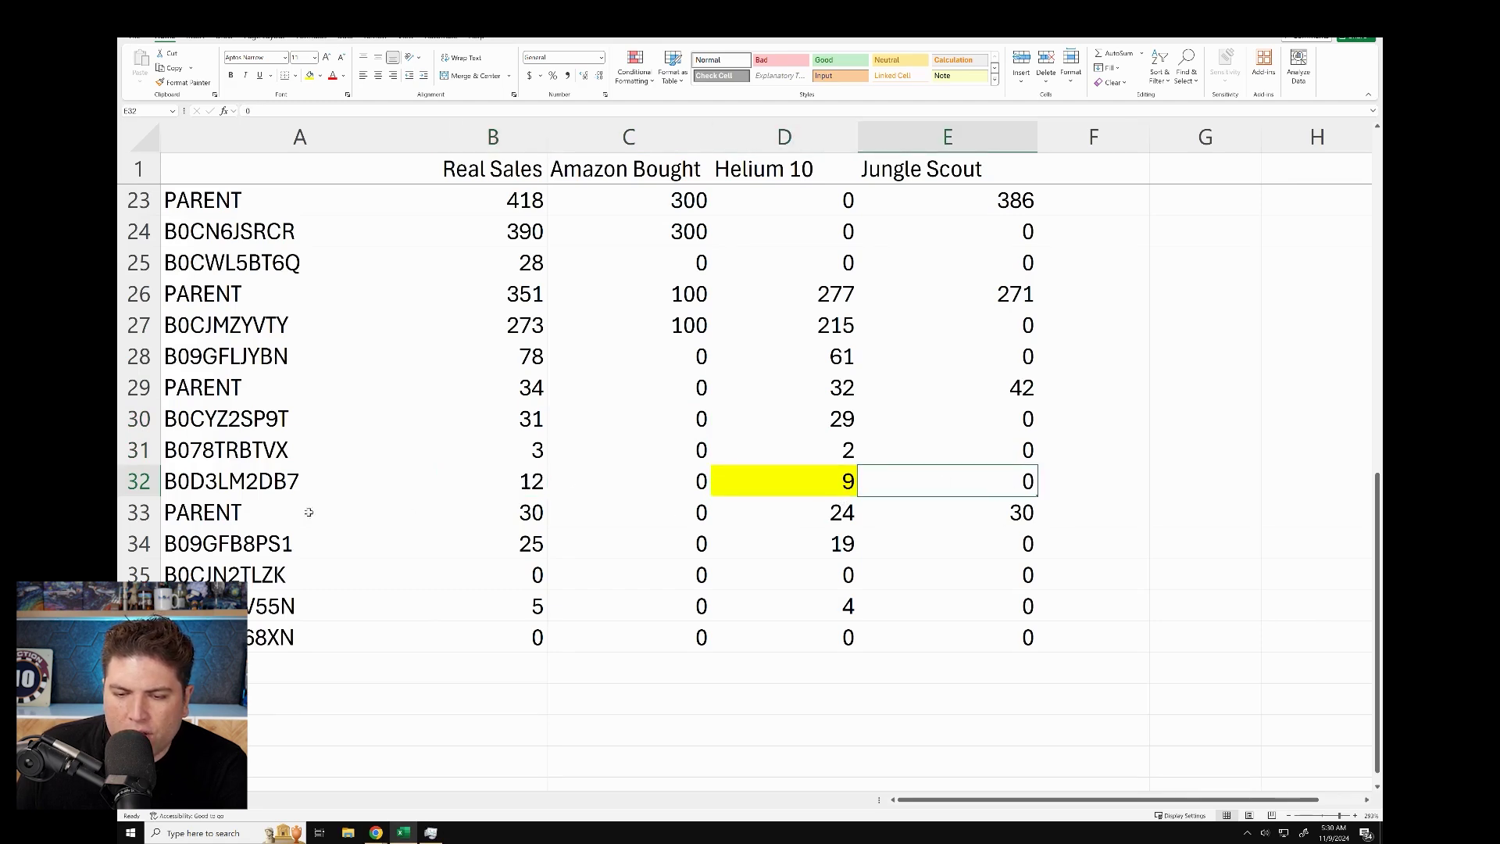
Step: Compare the Real Sales of the parent in row 33 with its Helium 10 and Jungle Scout estimates
click(512, 519)
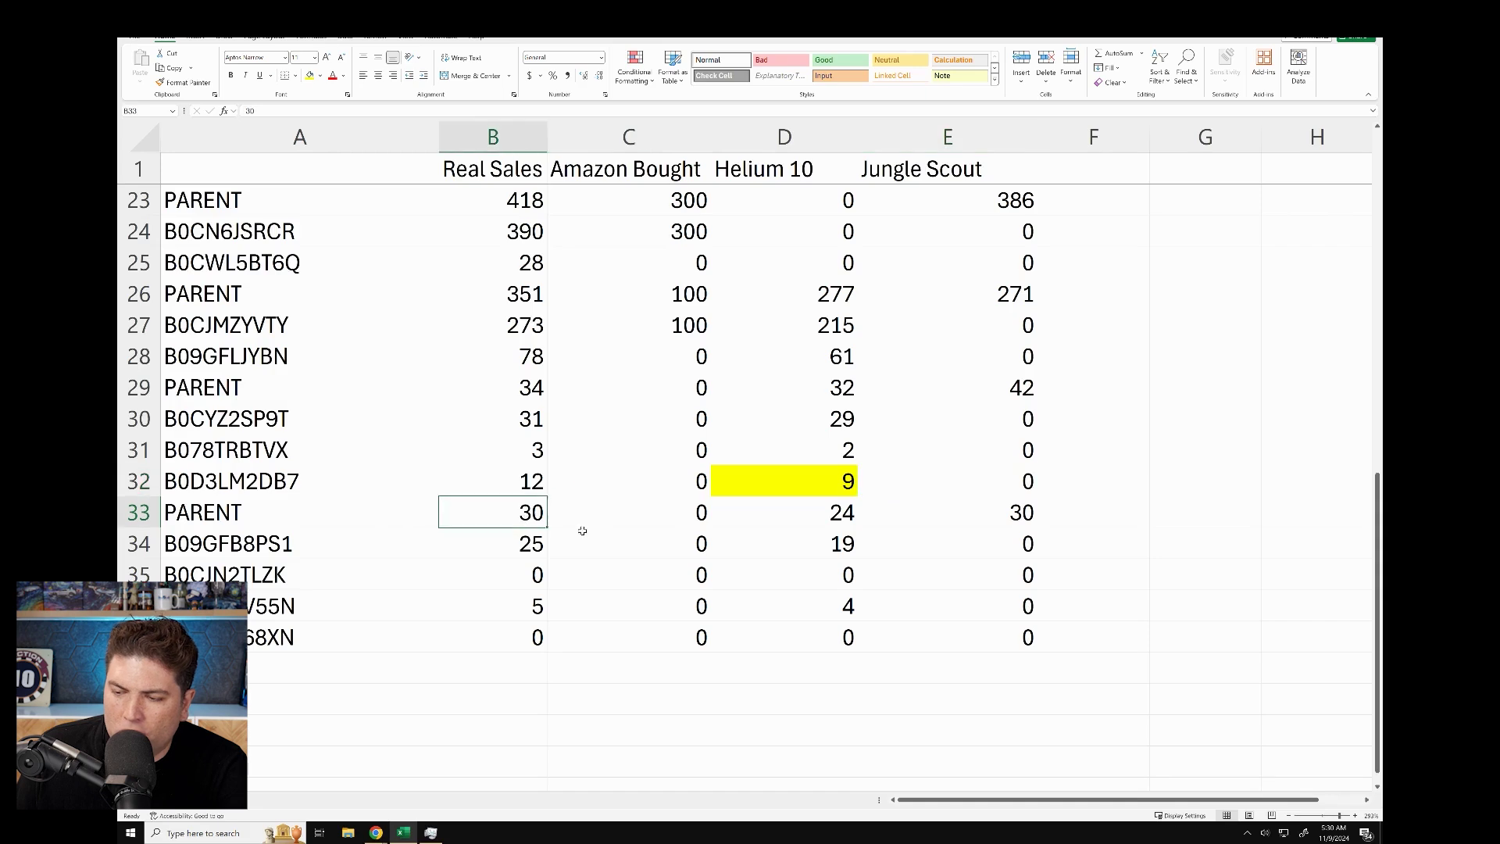
click(810, 515)
click(1018, 514)
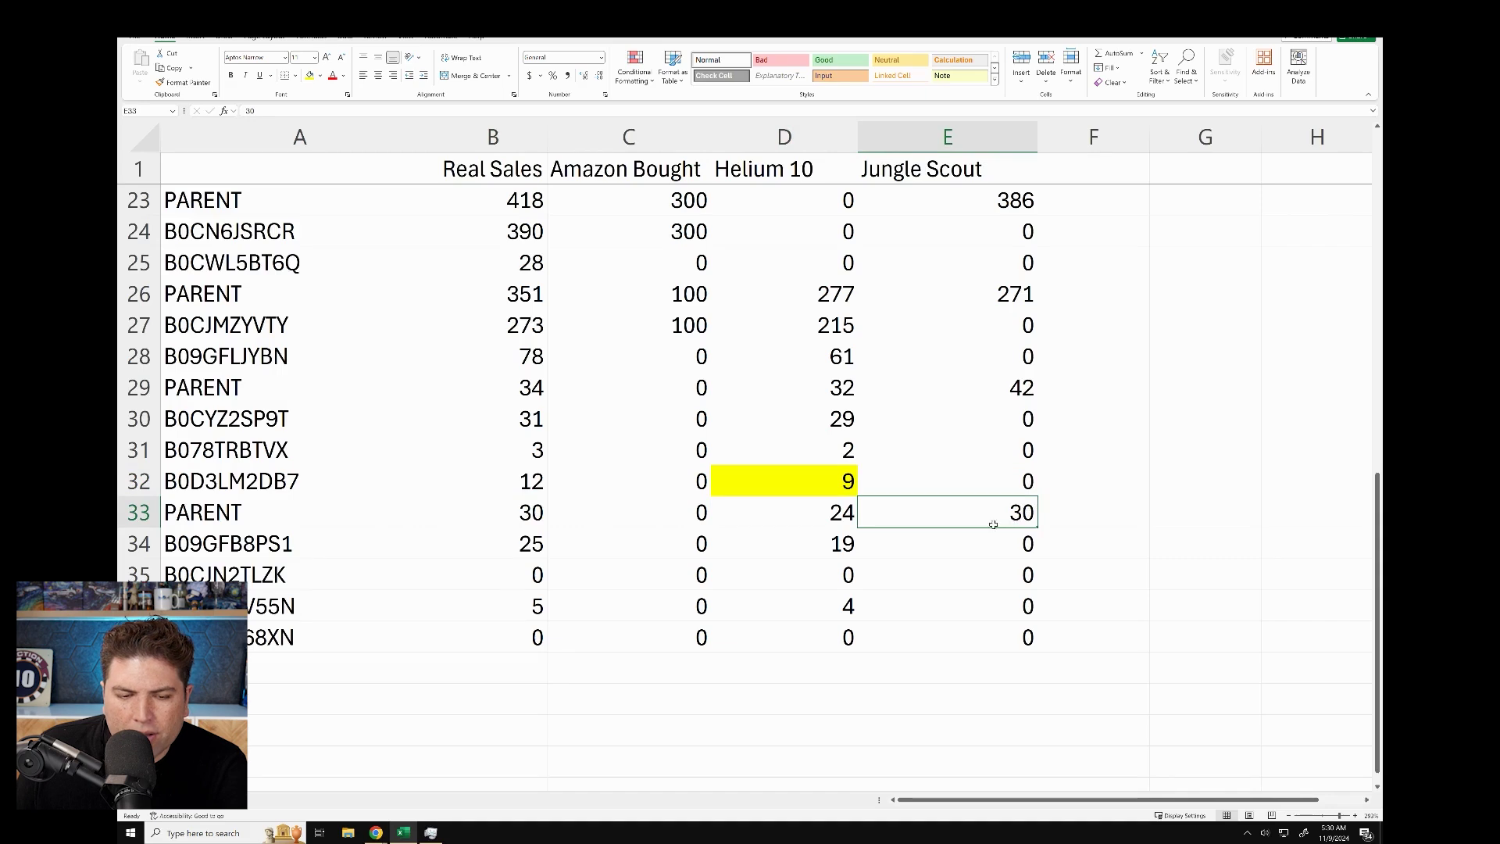
click(491, 508)
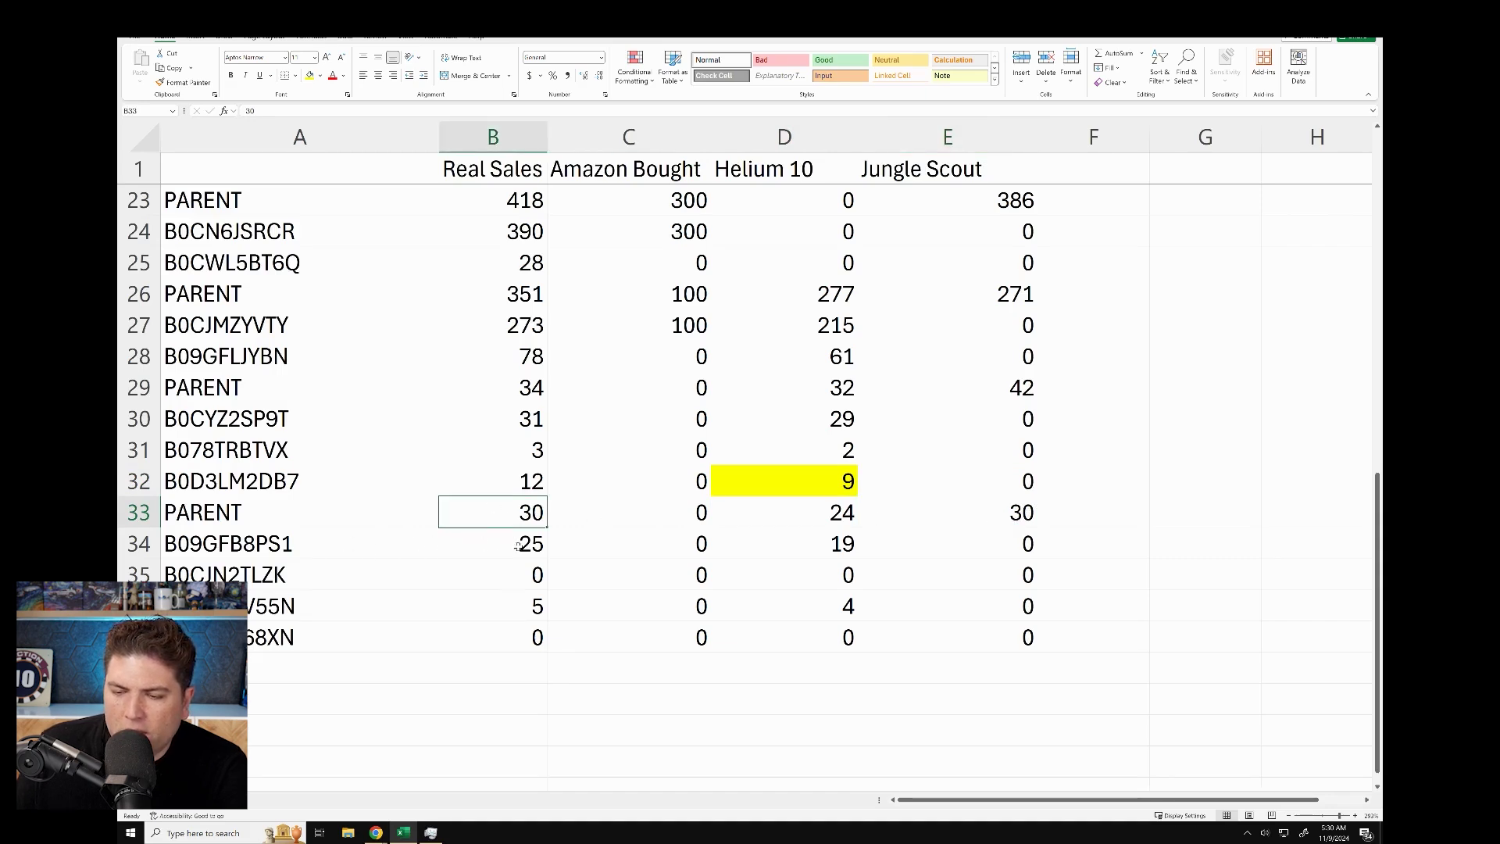
Step: Examine the variations in rows 34 to 37, comparing their Real Sales with the Helium 10, Amazon Bought and Jungle Scout figures
drag(517, 547, 543, 645)
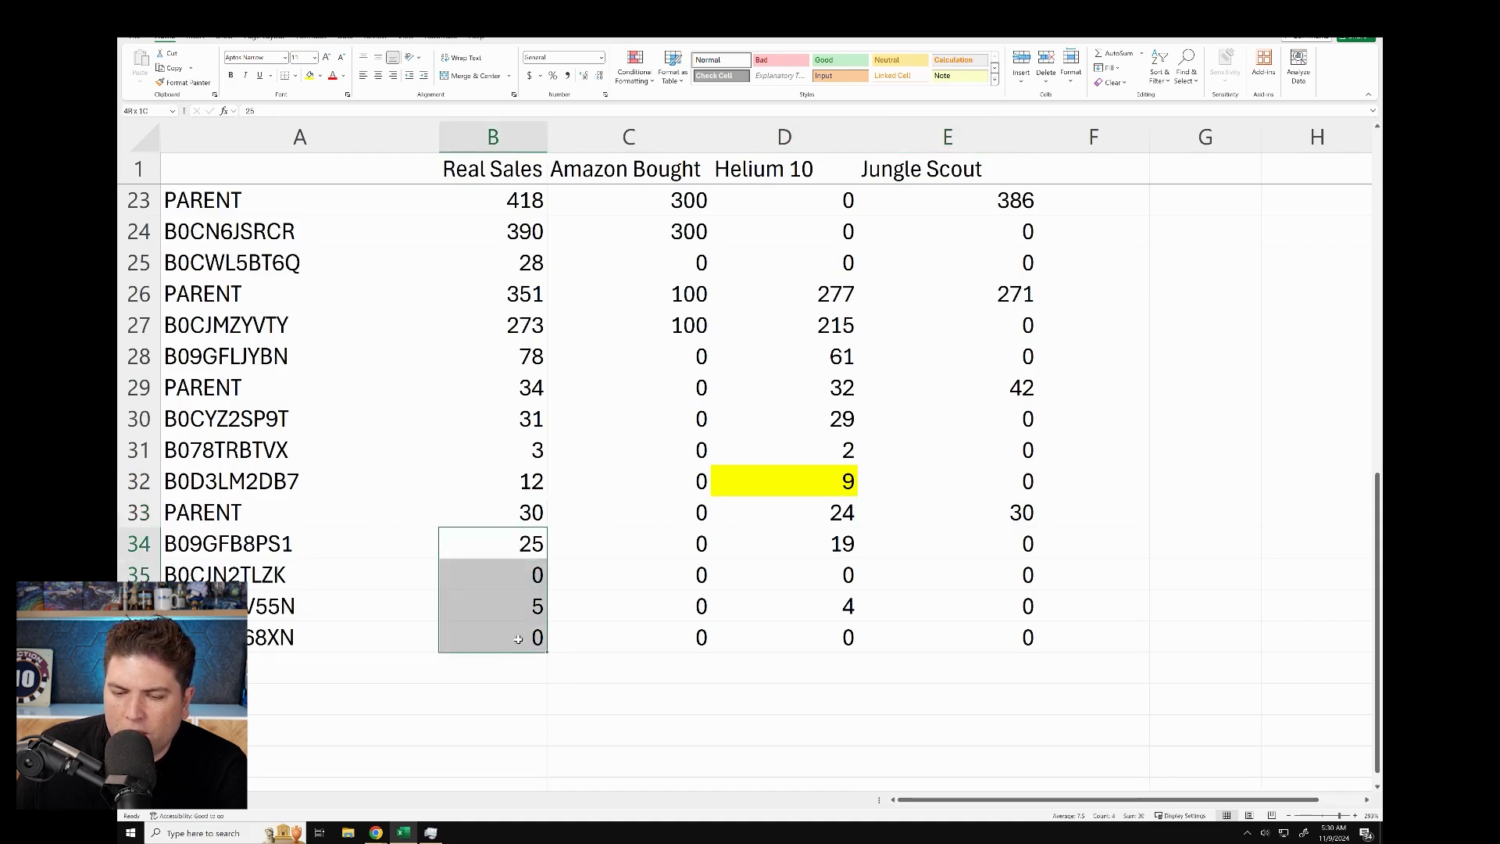
click(828, 547)
click(515, 545)
click(515, 606)
click(838, 608)
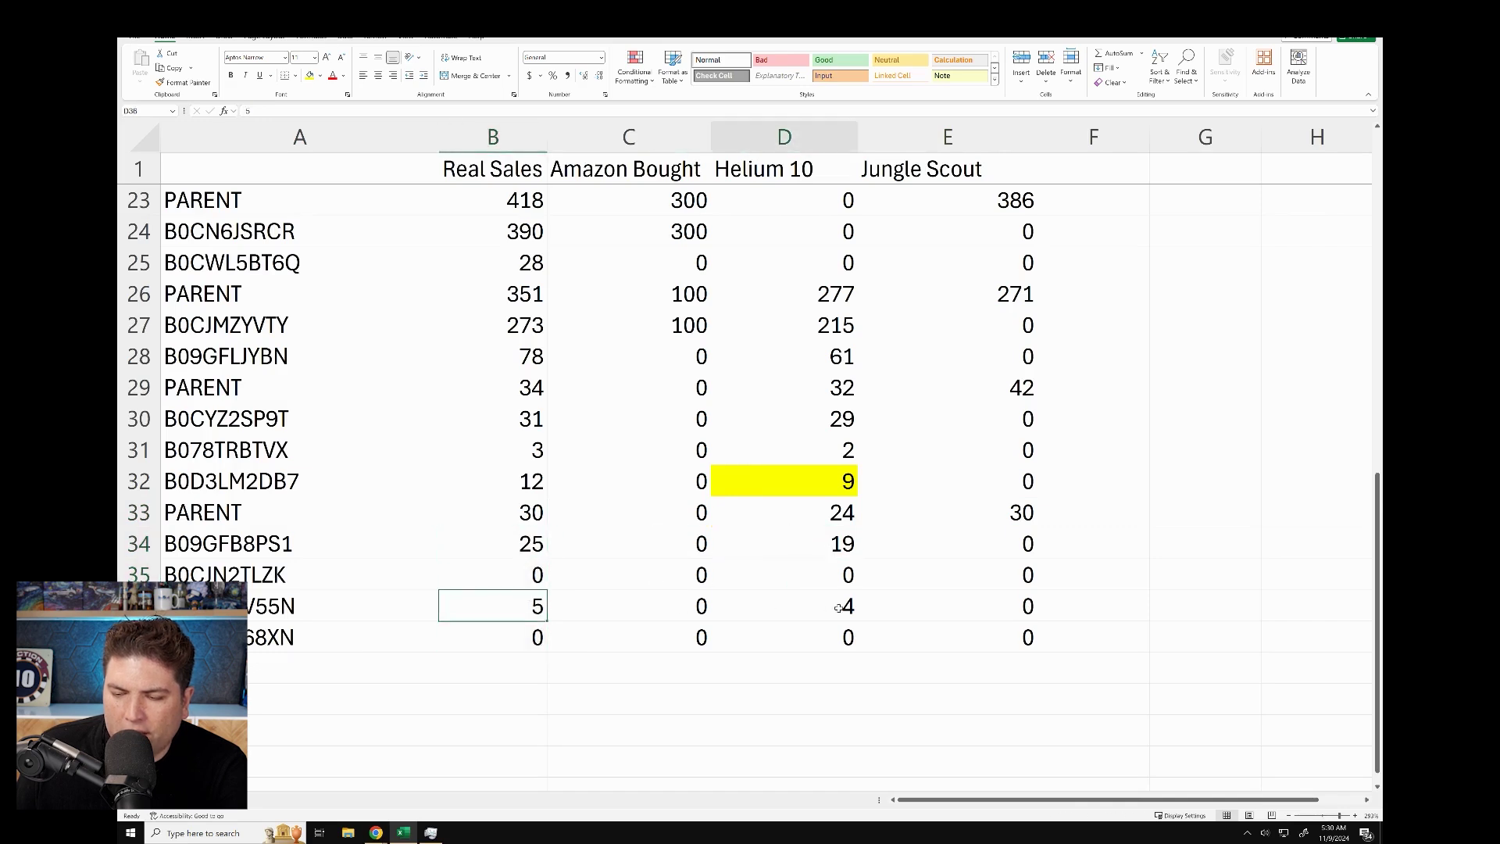
click(842, 576)
click(595, 572)
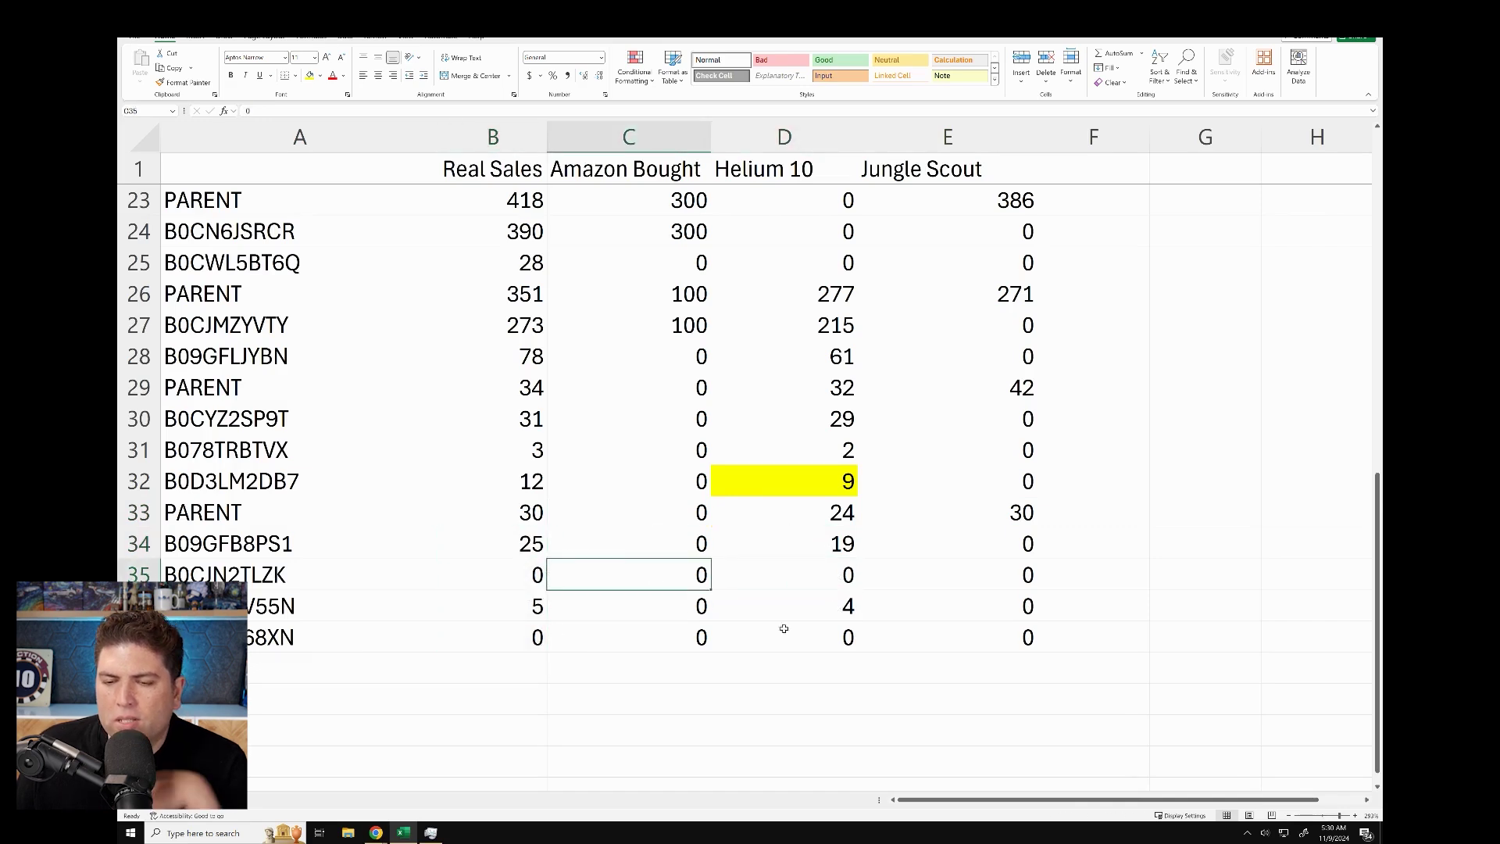
drag(1026, 543, 1024, 631)
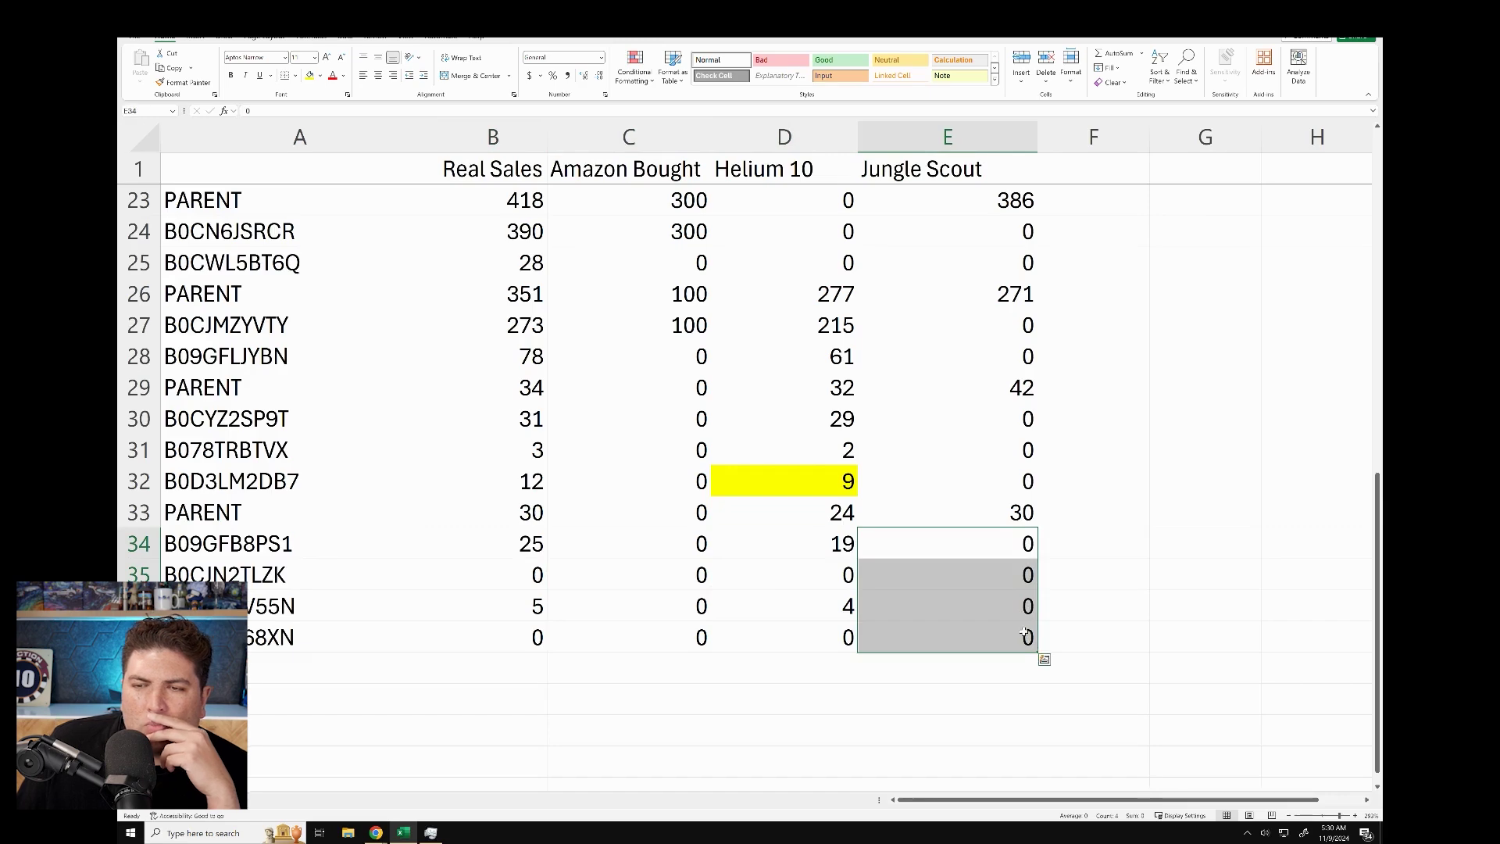
Step: Insert a new column before Helium 10 and give it the header "Percentage off"
scroll(1023, 631, up, 7)
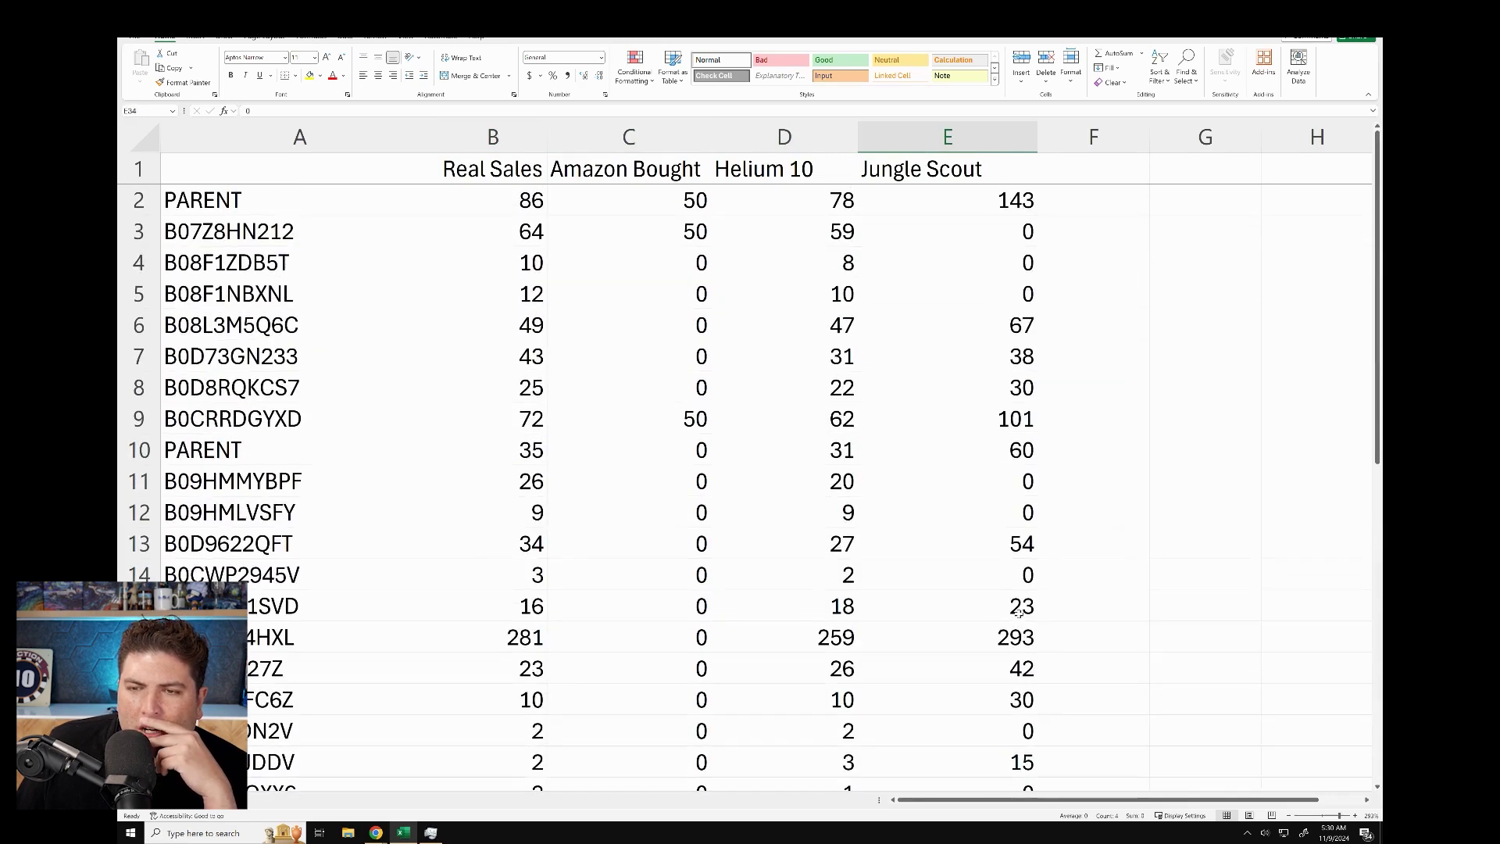
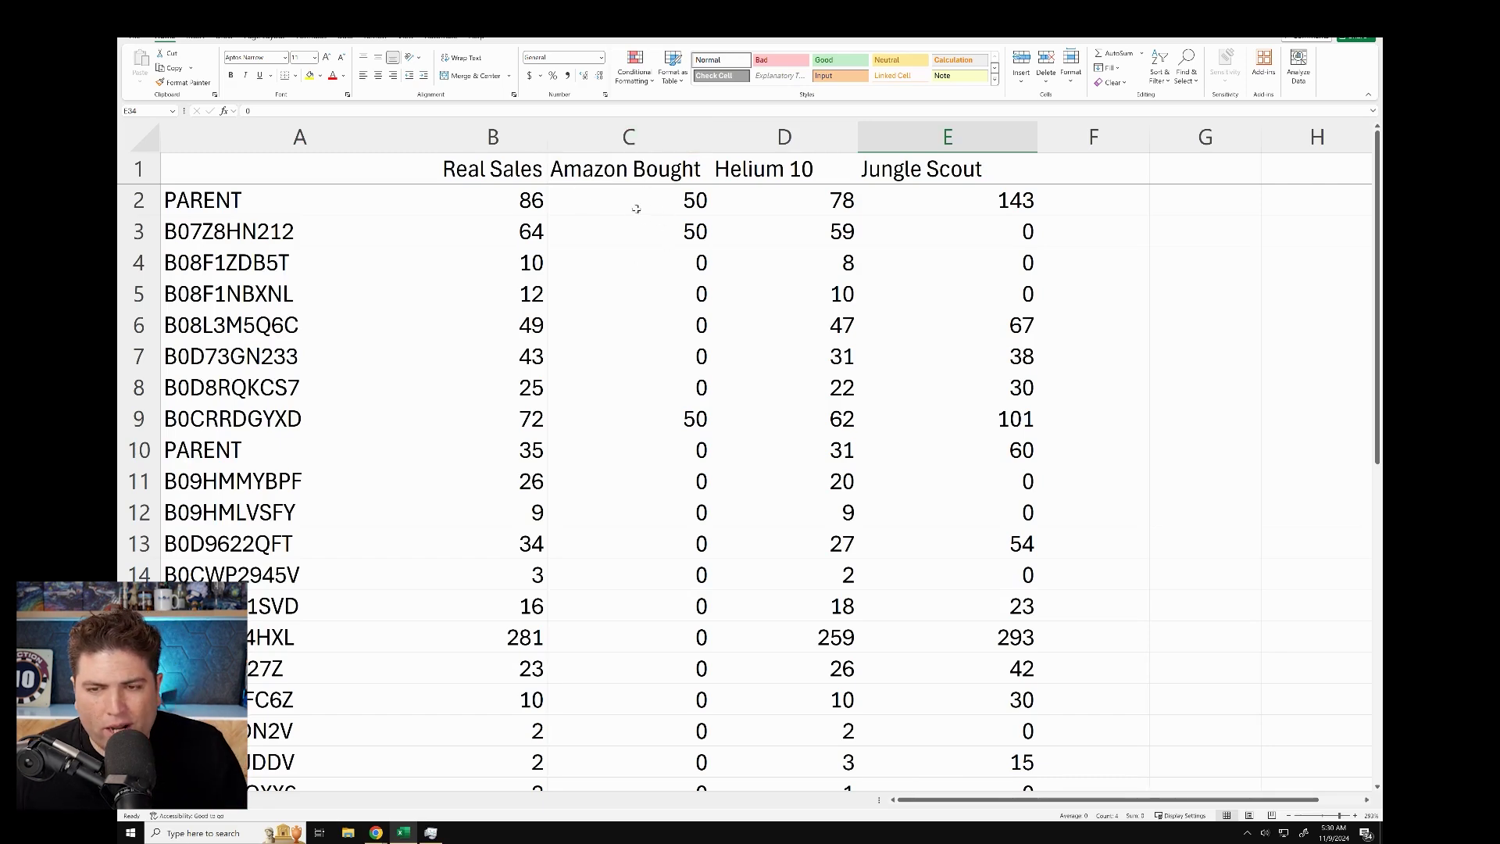
right_click(746, 142)
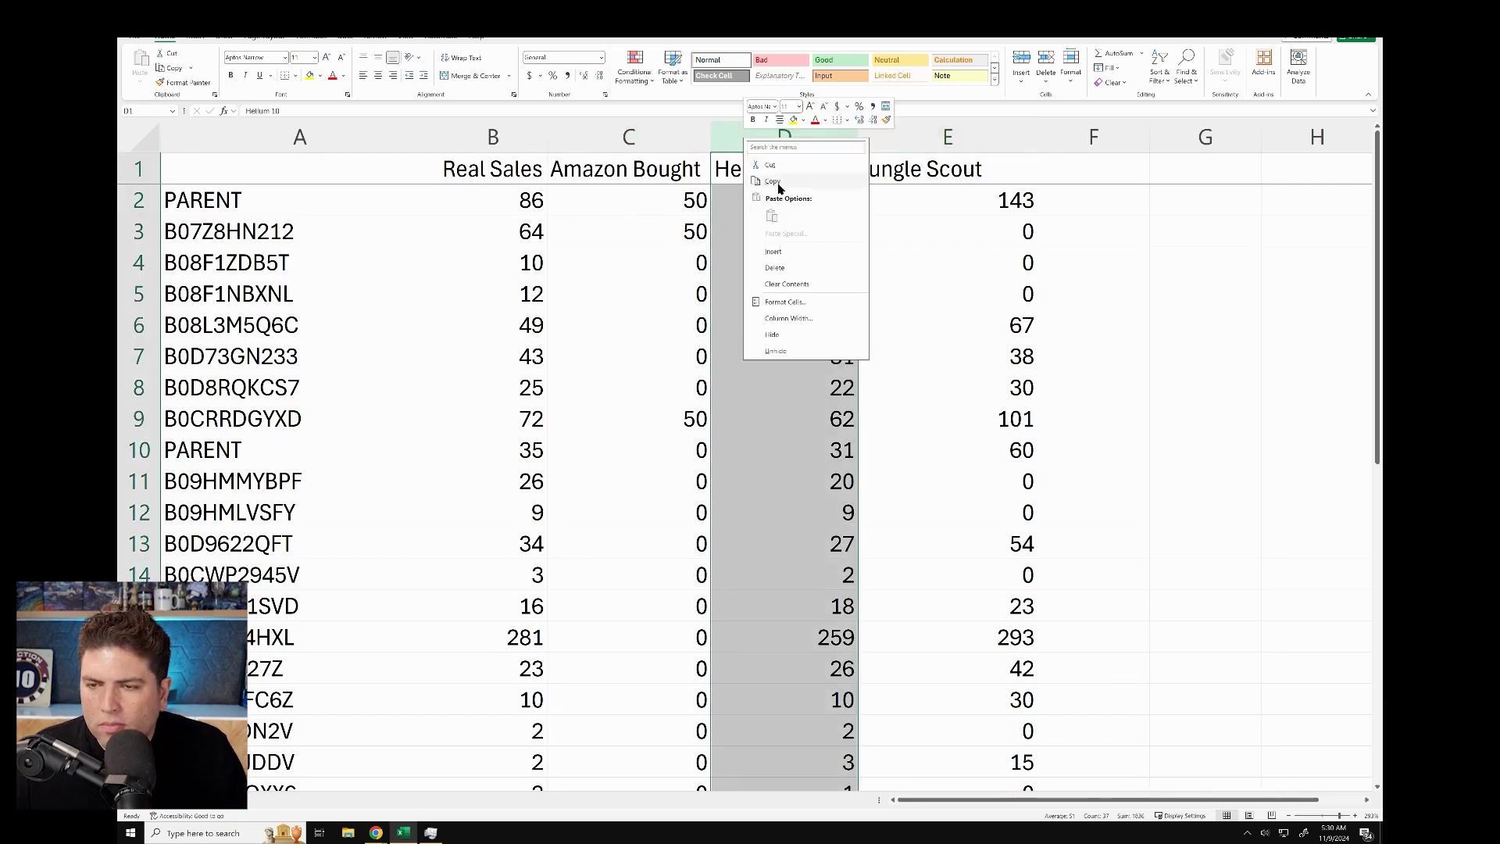
click(769, 250)
text(Percentage off)
key(Return)
Step: Enter the formula =(C2-B2)/C2 in D2 to calculate how far Amazon Bought is from Real Sales
text(=)
click(516, 200)
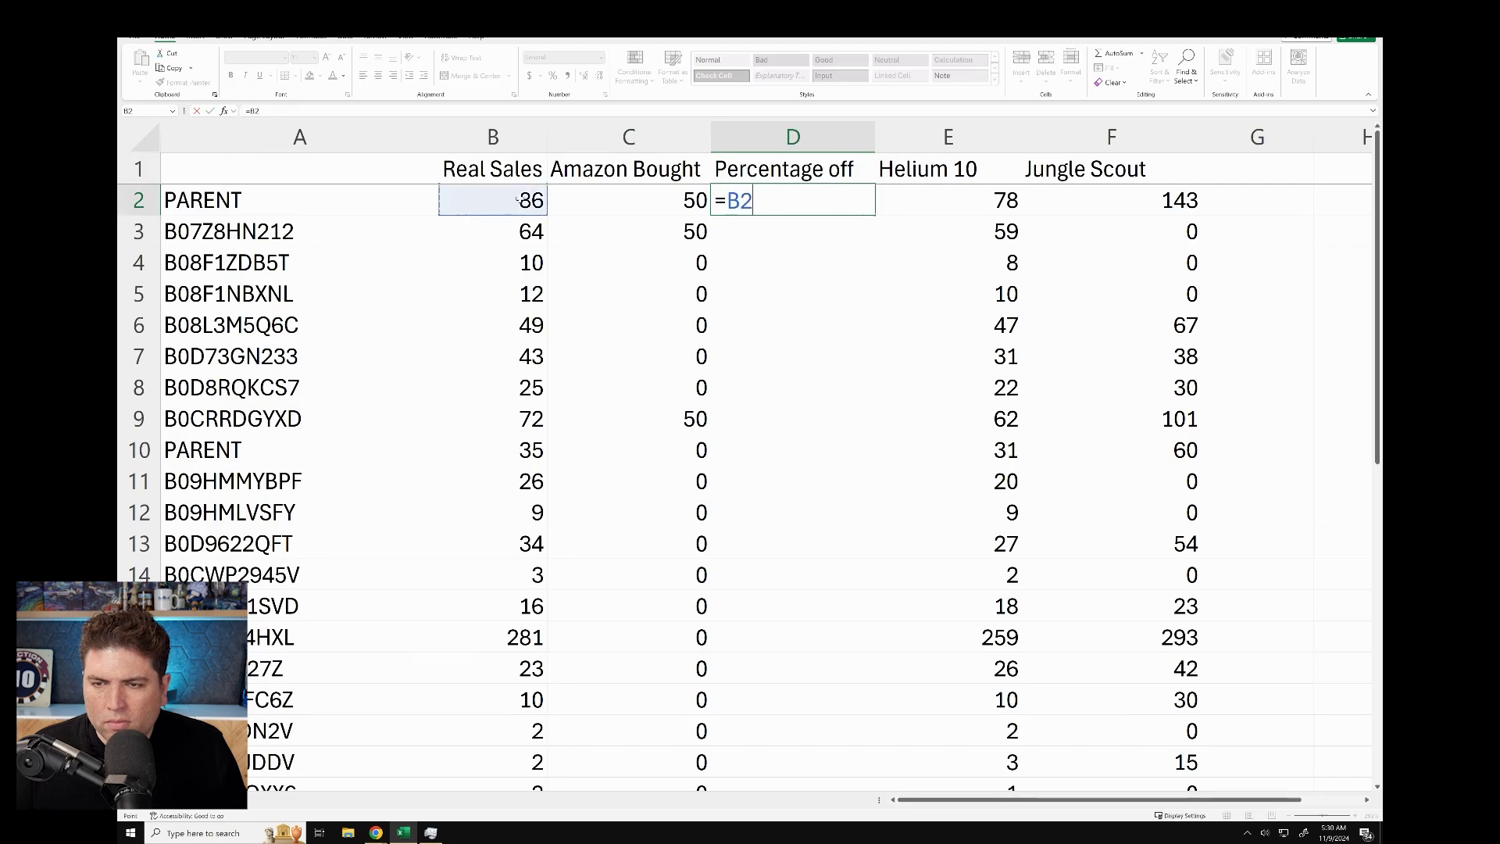
click(552, 203)
text(-)
click(532, 201)
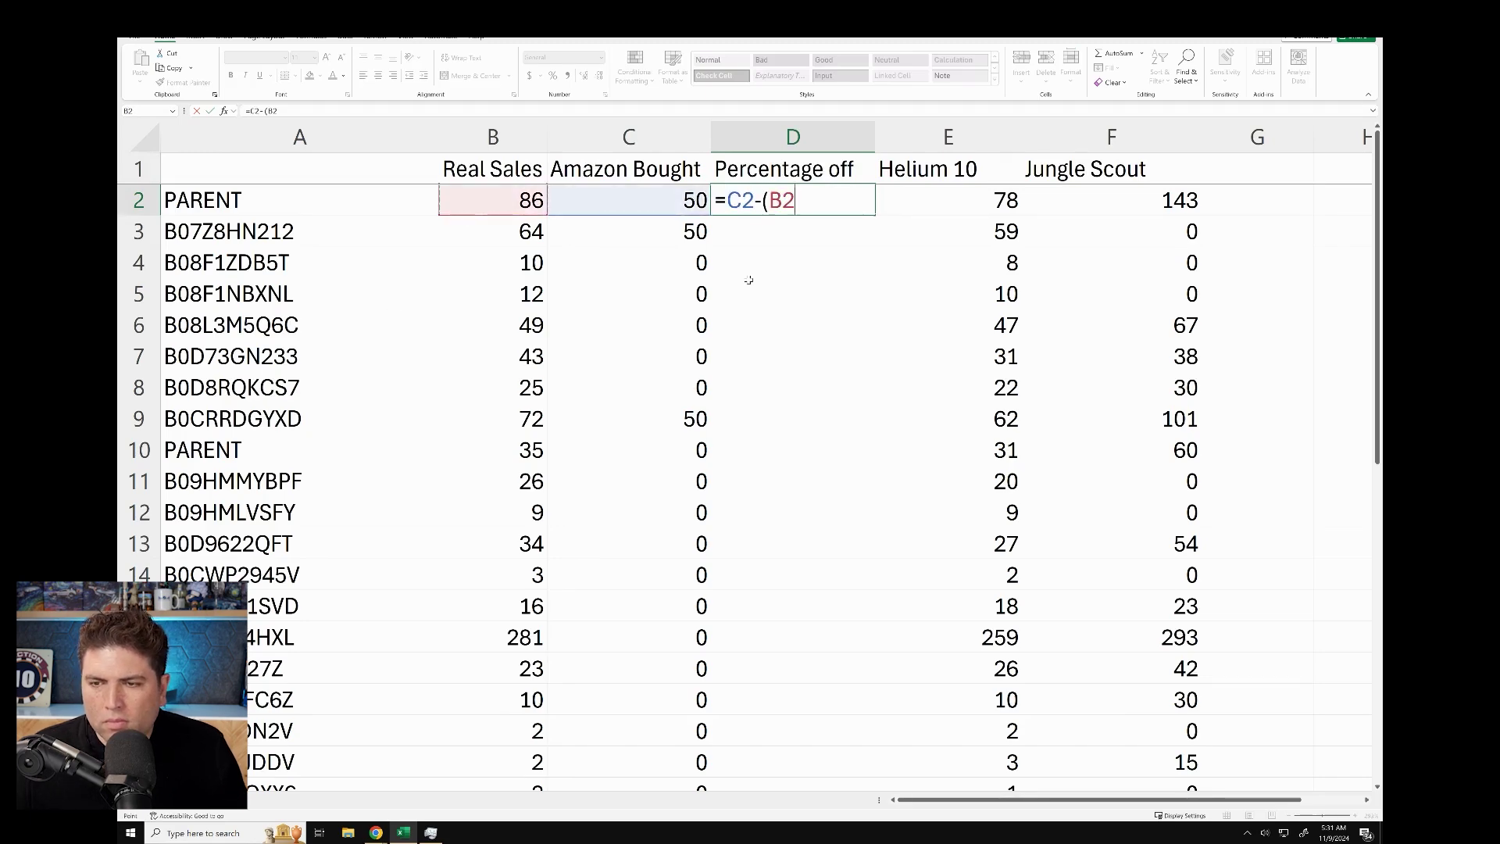
click(766, 200)
key(Left)
key(Left)
key(Left)
text(()/)
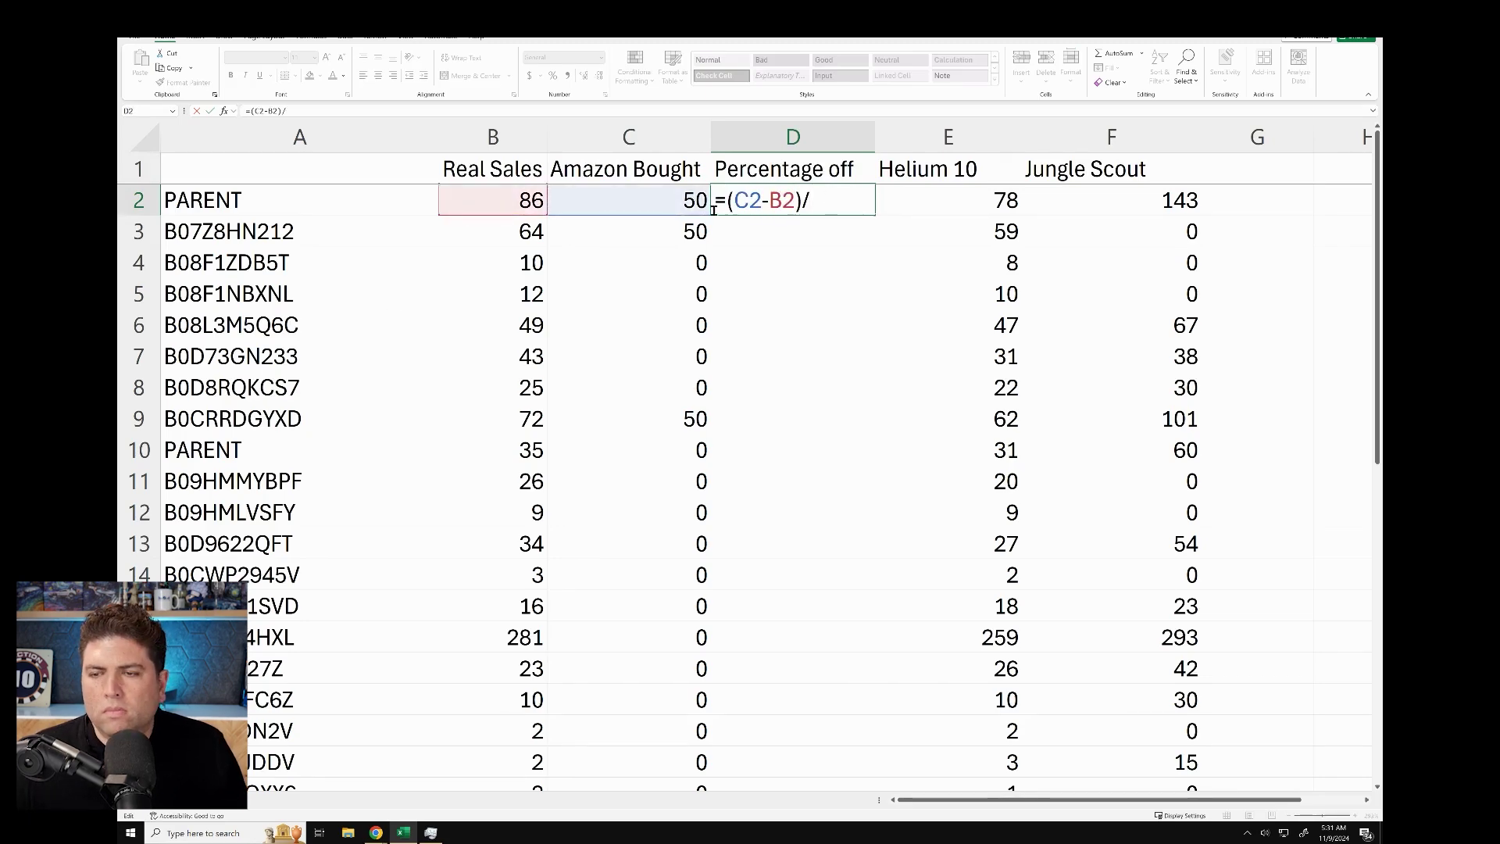
click(664, 201)
key(Return)
Step: Format D2 as a percentage and fill its formula down column D to row 37
key(Up)
key(ctrl+shift+5)
drag(874, 215, 859, 742)
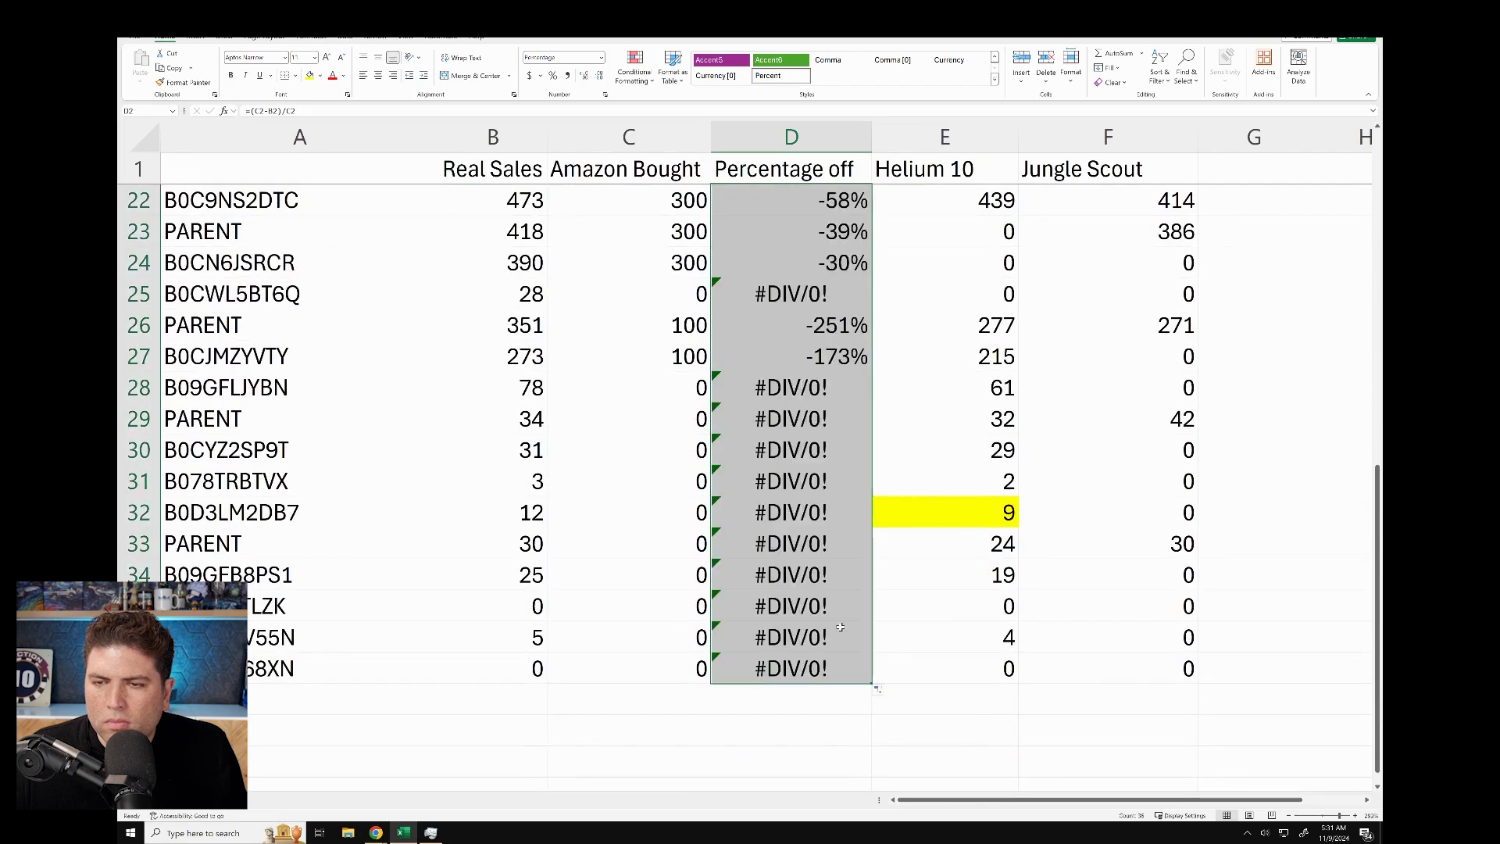
scroll(804, 468, up, 7)
click(804, 196)
scroll(797, 257, down, 5)
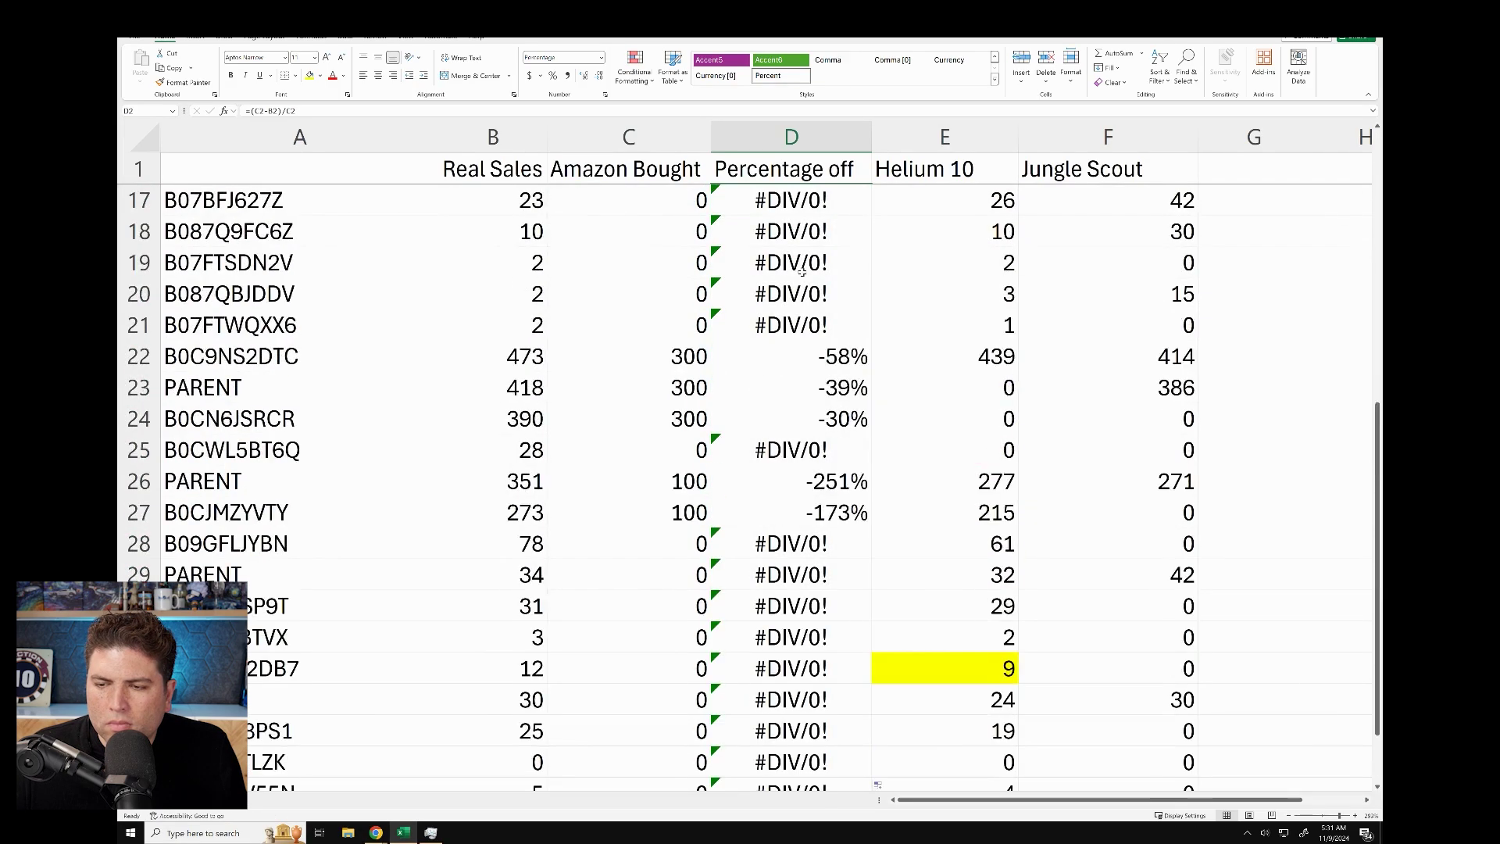
scroll(796, 258, up, 5)
Step: Insert a "Percentage off" column before Jungle Scout and enter =(E2-B2)/B2 in F2 with percentage formatting
click(1108, 136)
key(ctrl+shift+equal)
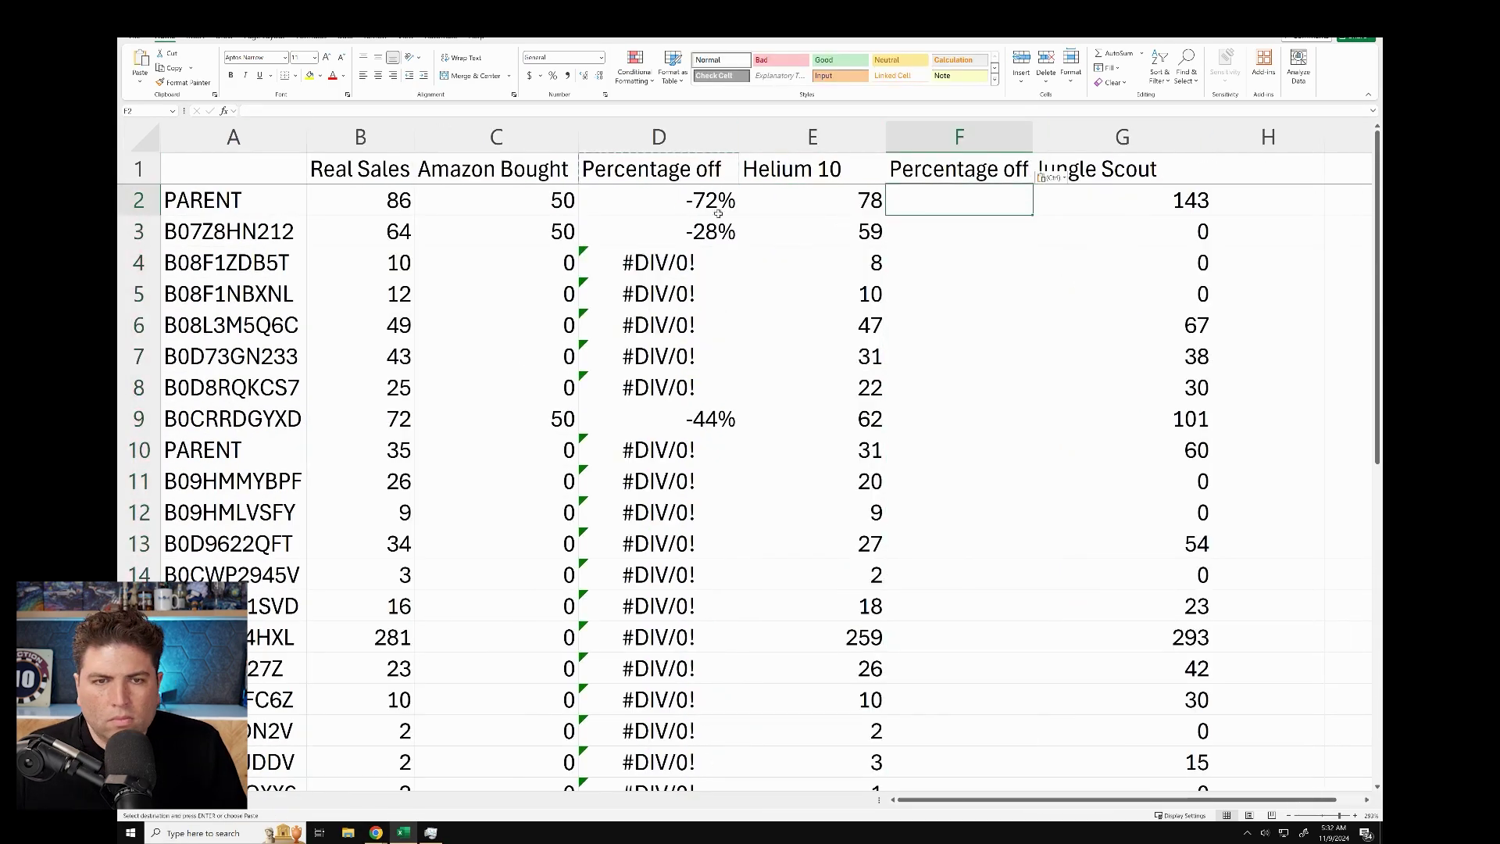
text(=()
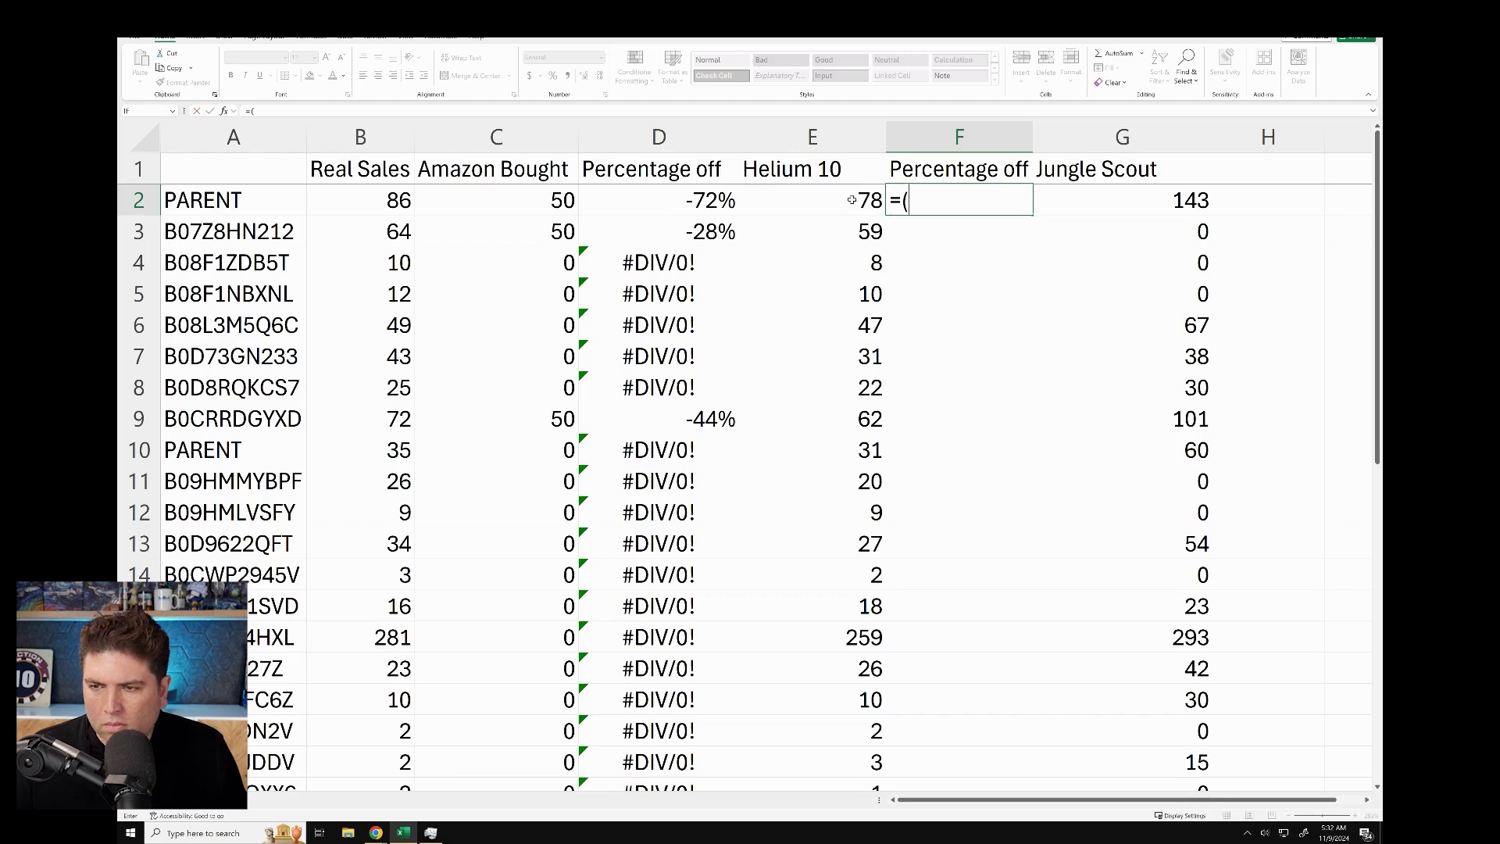
click(852, 200)
text(-)
click(392, 200)
text()/)
click(396, 200)
key(ctrl+Return)
click(552, 76)
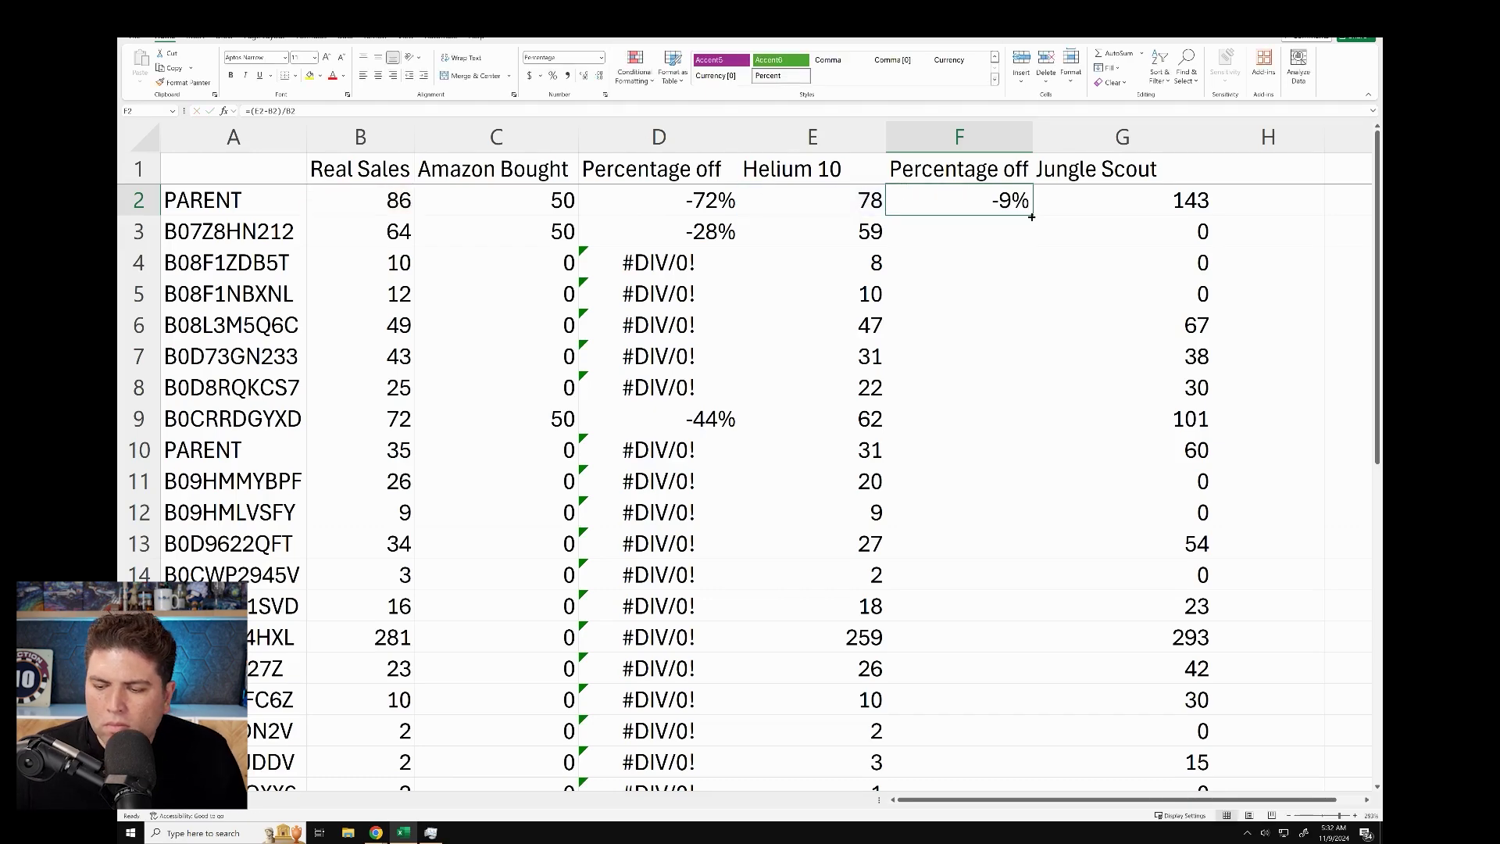
Step: Fill the Helium 10 percentage-off formula from F2 down to row 37
drag(1031, 217, 995, 737)
scroll(1005, 643, up, 9)
click(969, 358)
Step: Copy the "Percentage off" header from F1 into H1, next to Jungle Scout
click(969, 168)
key(ctrl+c)
click(1250, 169)
key(ctrl+v)
Step: Center the contents of columns B to H and fit the column widths to their text
double_click(1211, 137)
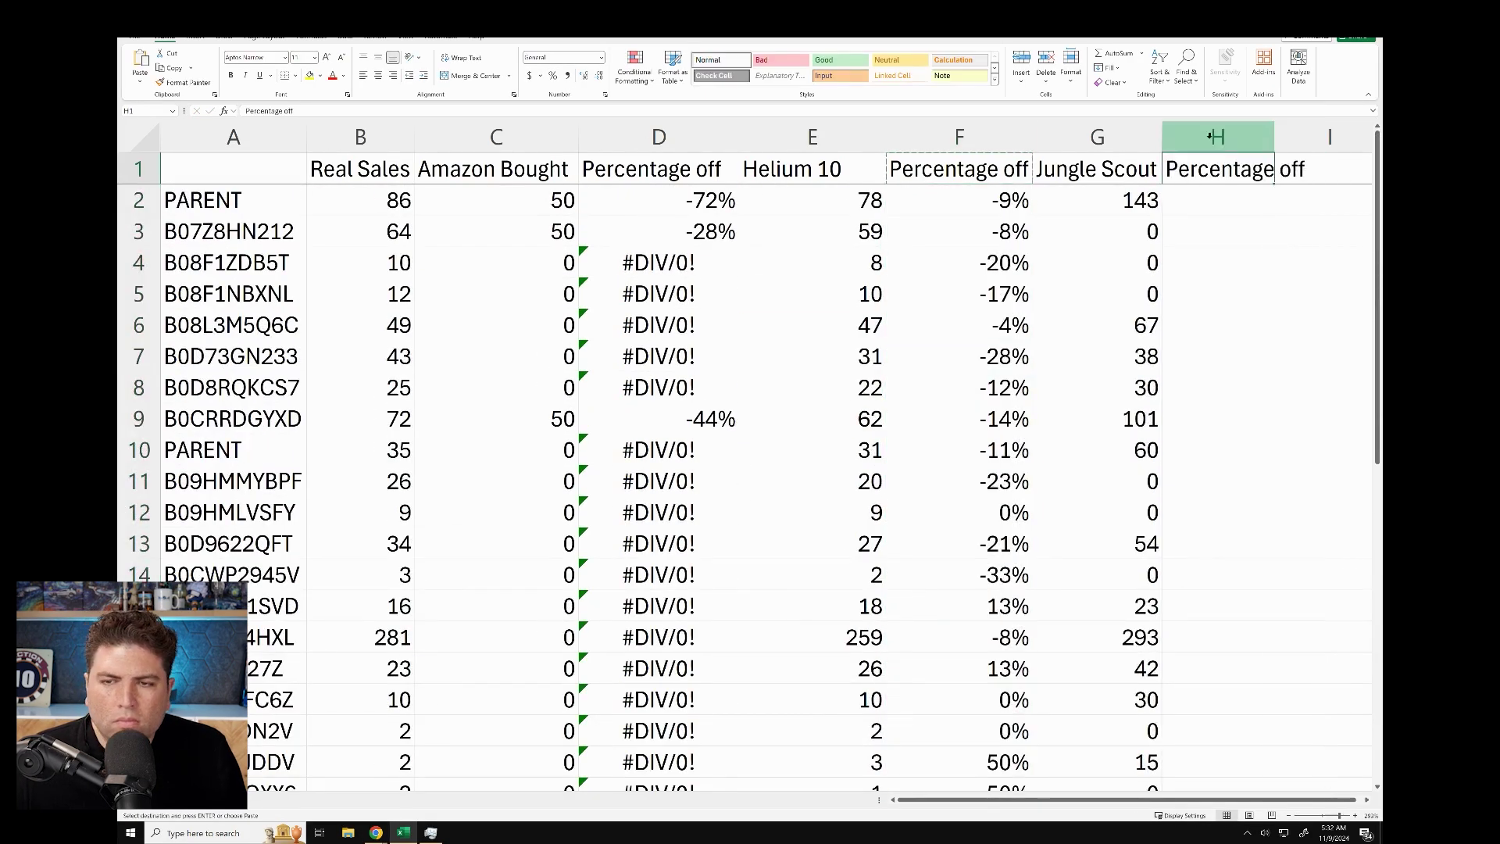
double_click(886, 140)
drag(385, 143, 1178, 141)
click(378, 76)
click(1178, 232)
double_click(1236, 140)
Step: Enter the formula =(B2-G2)/B2 in H2 for the Jungle Scout percentage off
click(1158, 203)
text(=()
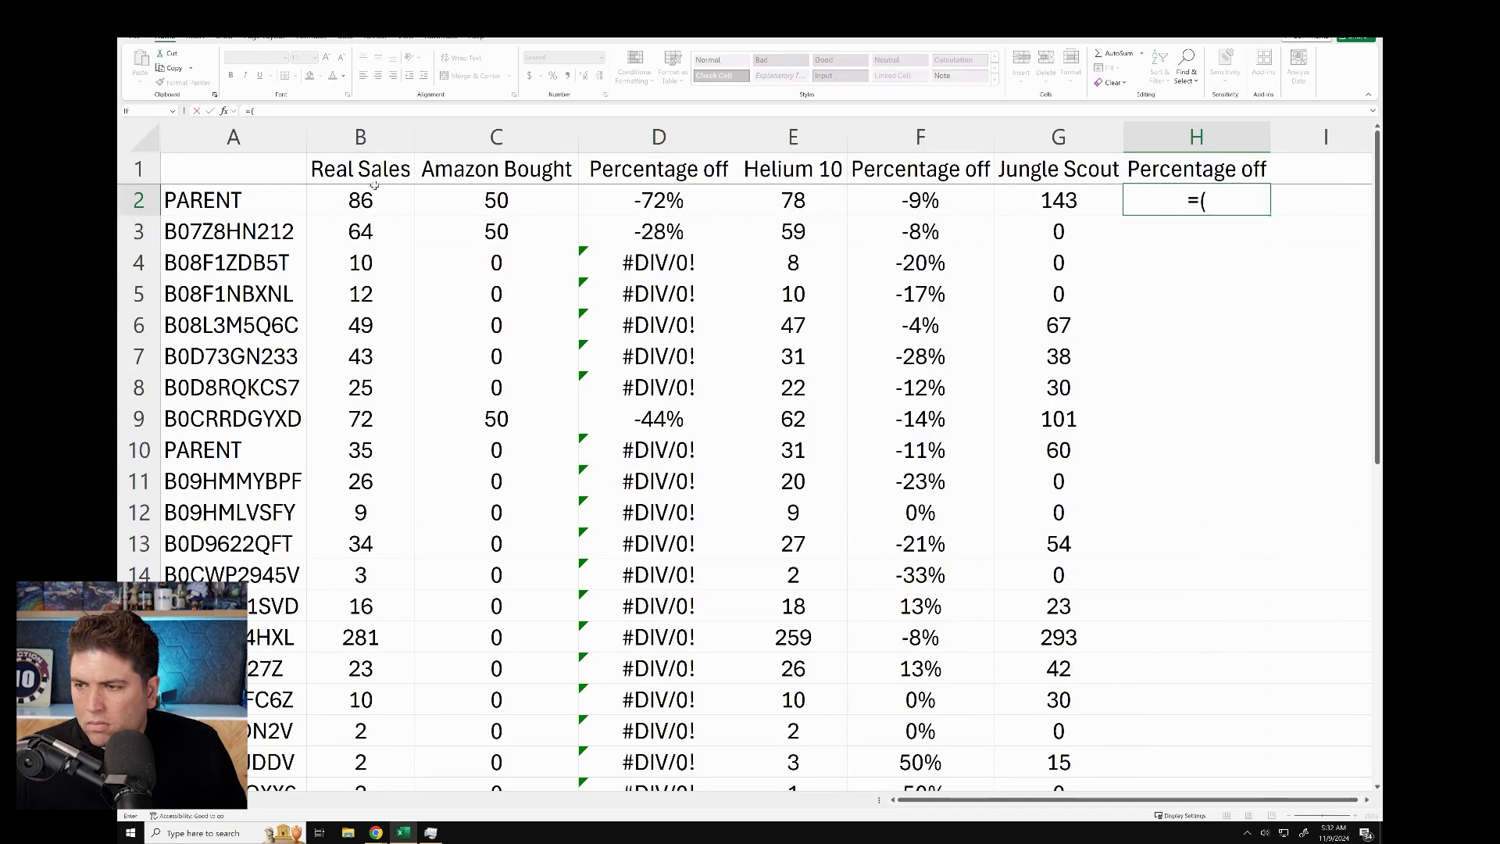
click(374, 200)
text(-)
click(1063, 200)
text()/)
click(391, 202)
key(ctrl+Return)
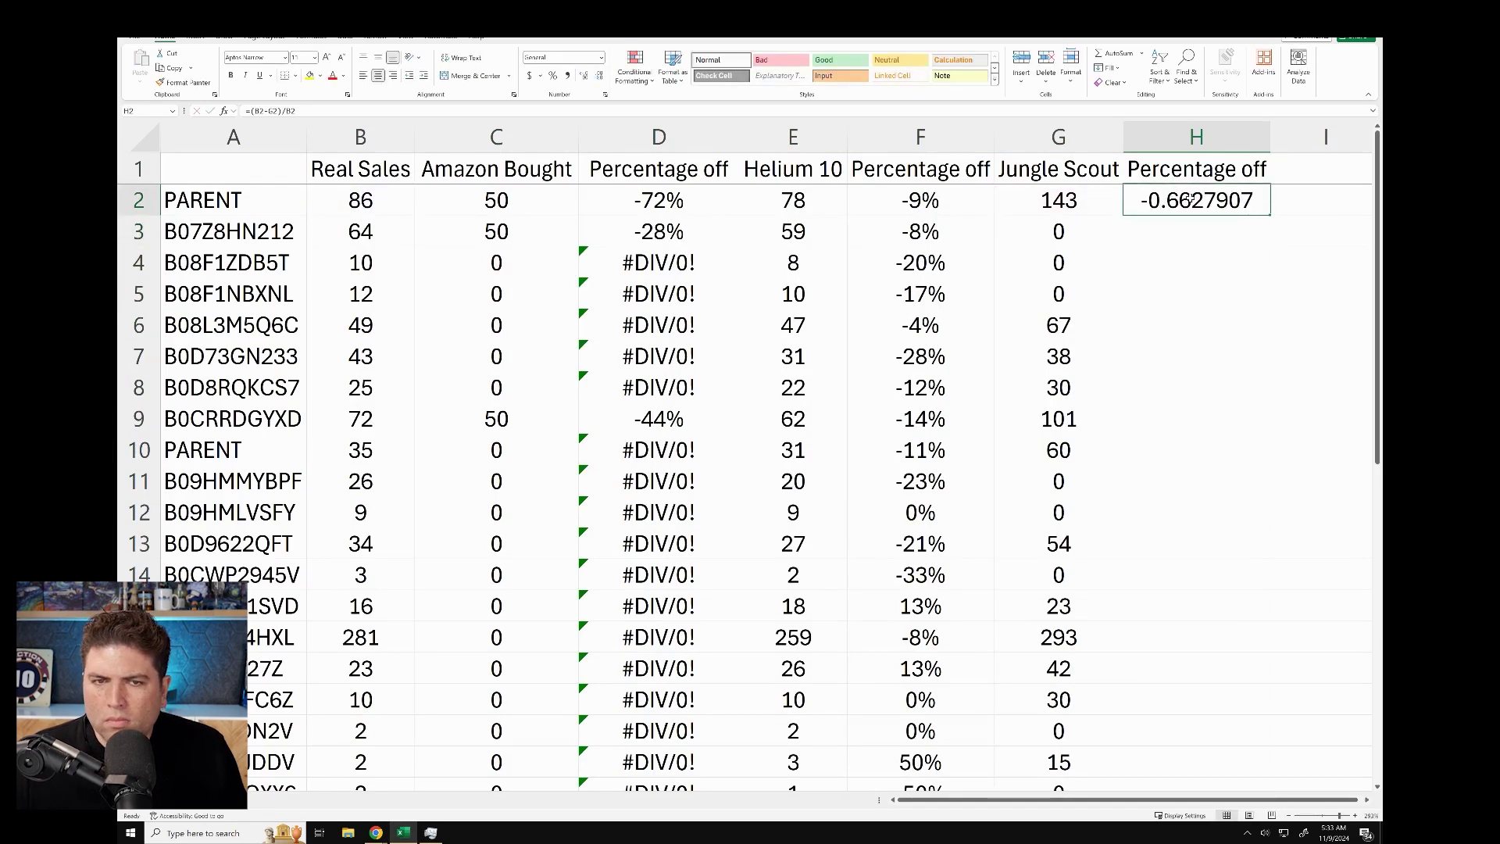
Step: Enter =(G2-B2)/B2 in H2, formatted as a percentage, and fill it down to row 37
text(=(G2-B2)/B2)
key(ctrl+Return)
key(ctrl+shift+5)
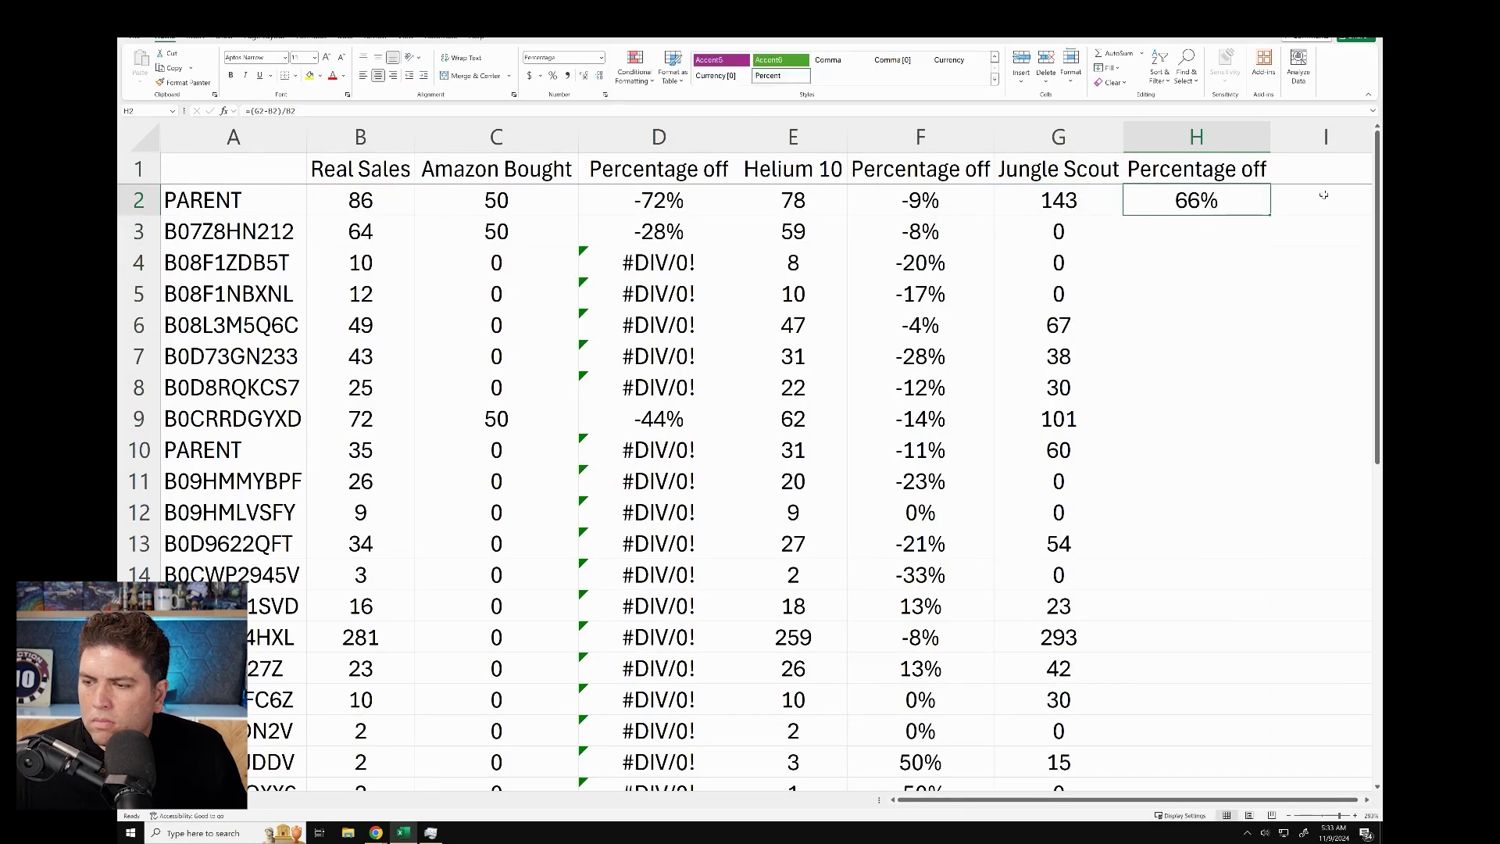
drag(1270, 216, 887, 529)
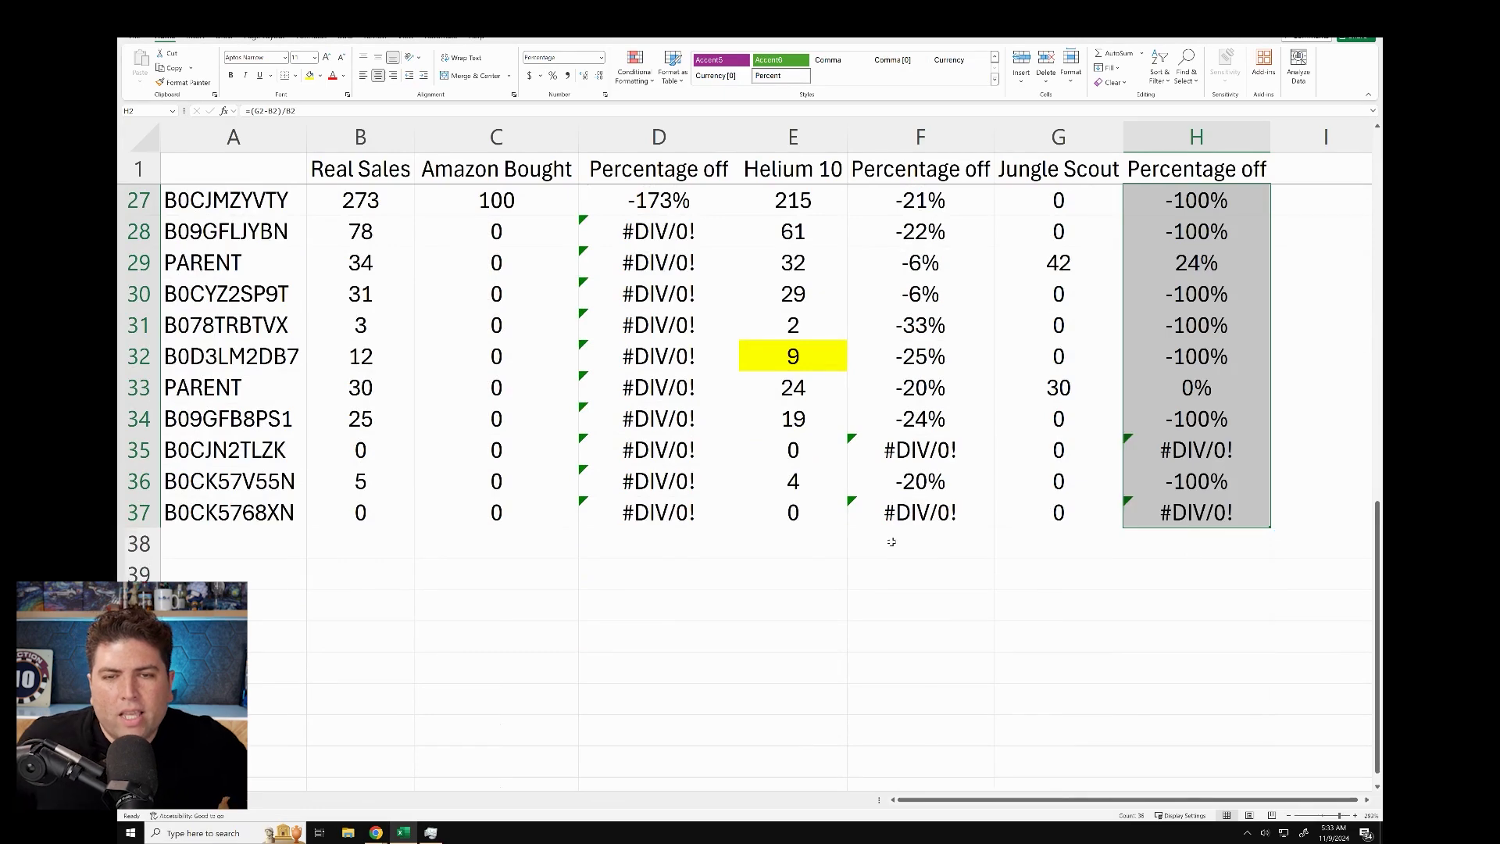
scroll(893, 541, up, 8)
click(770, 263)
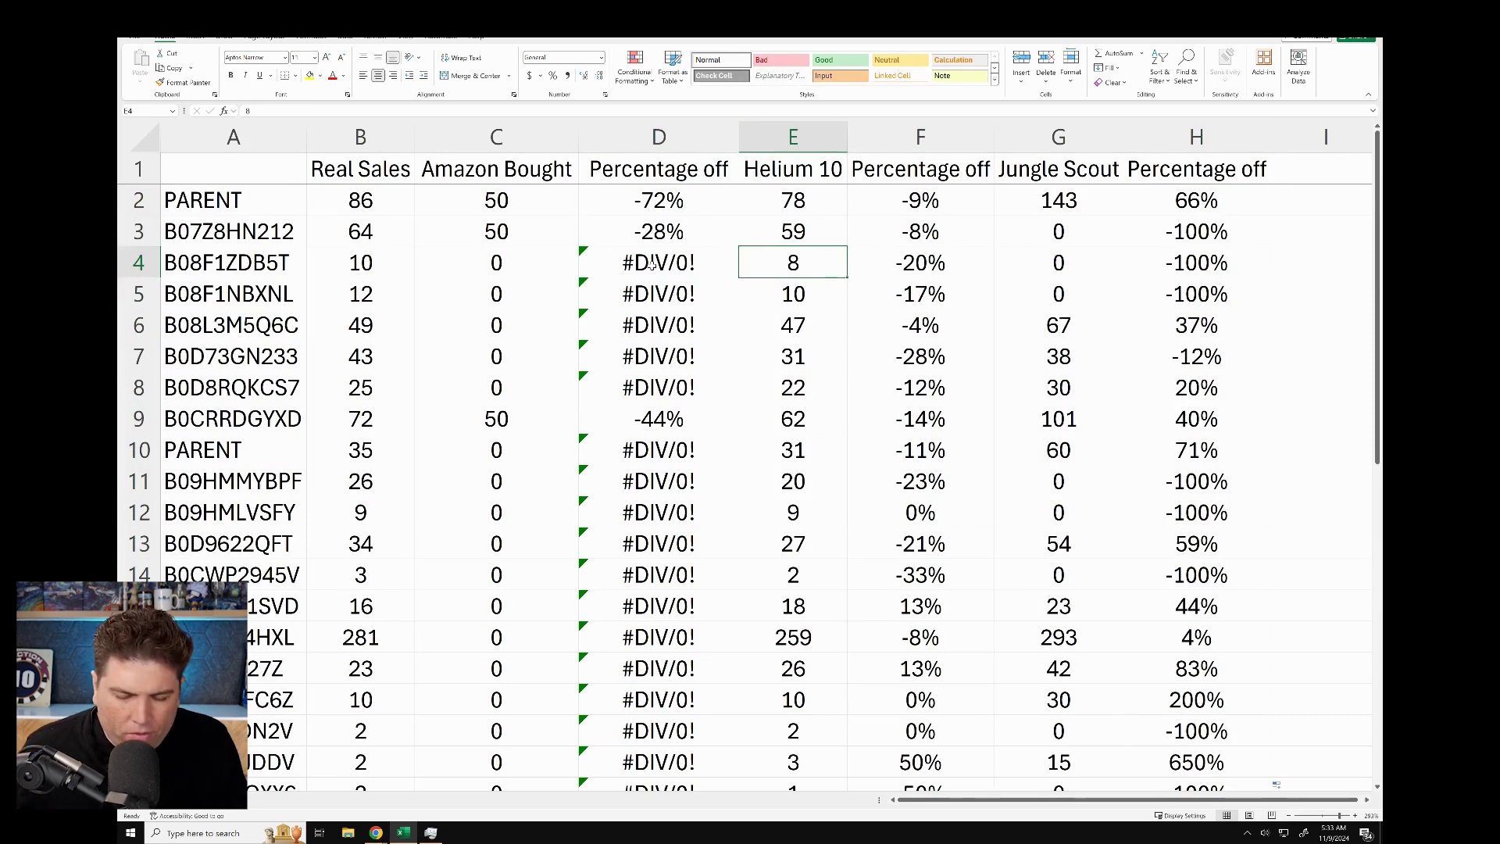
Step: Shade all the #DIV/0! cells in the Amazon Bought percentage-off column light blue
drag(652, 264, 660, 389)
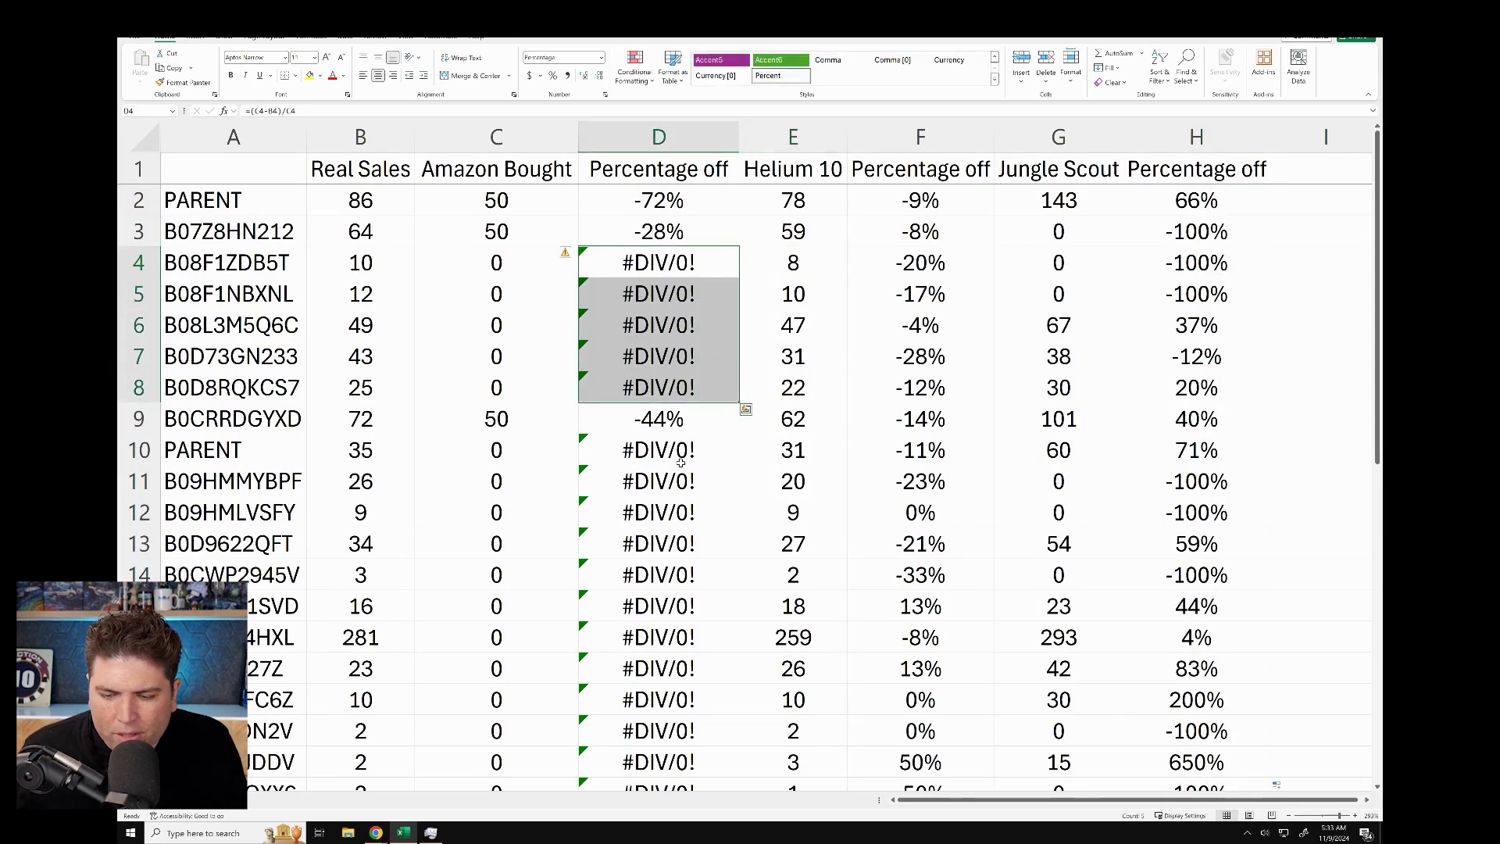
drag(680, 451, 660, 731)
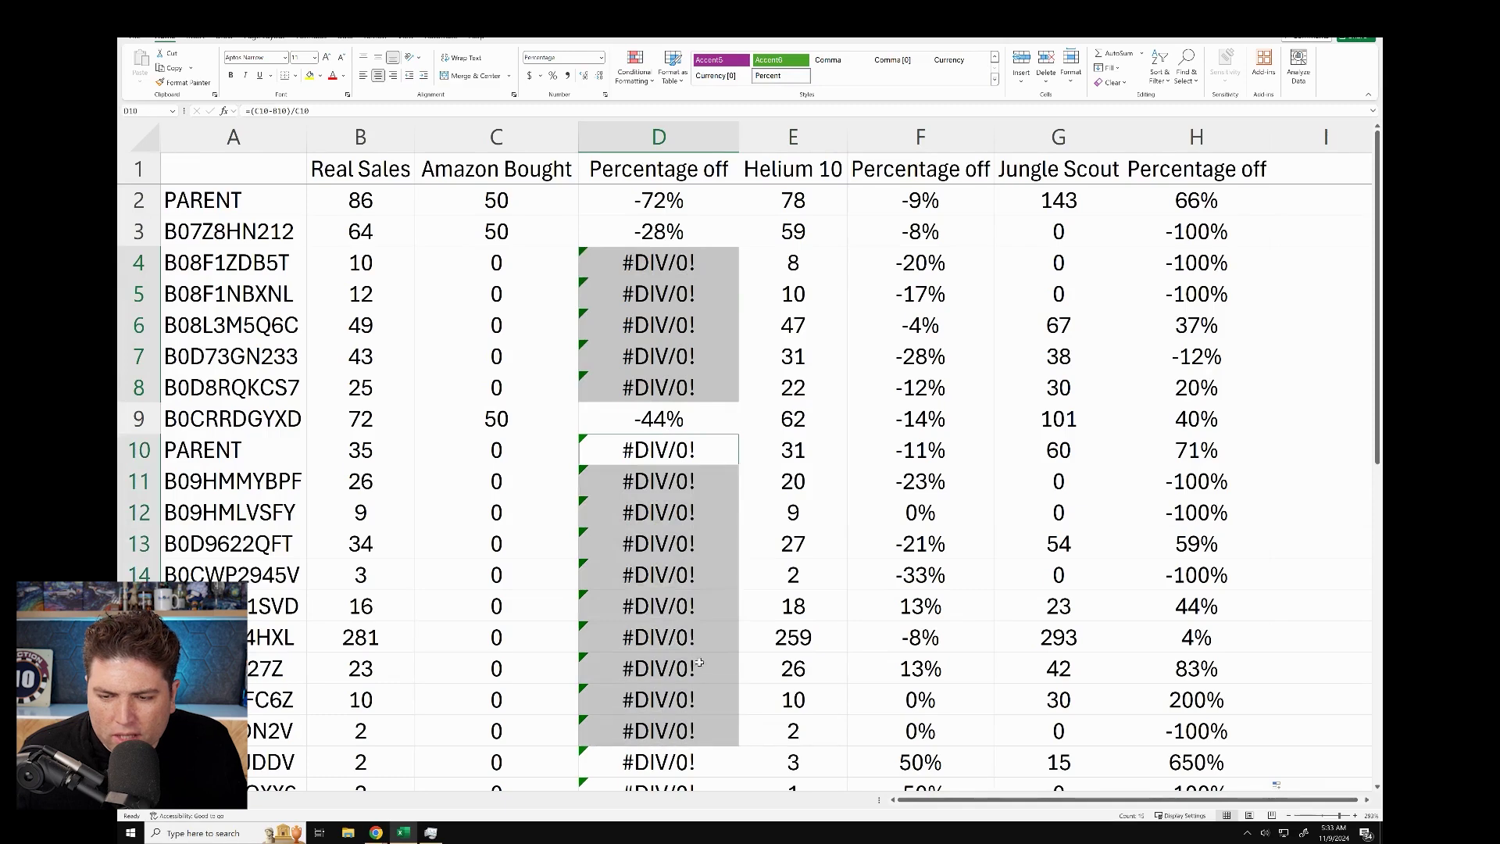
scroll(671, 457, down, 4)
drag(660, 392, 660, 420)
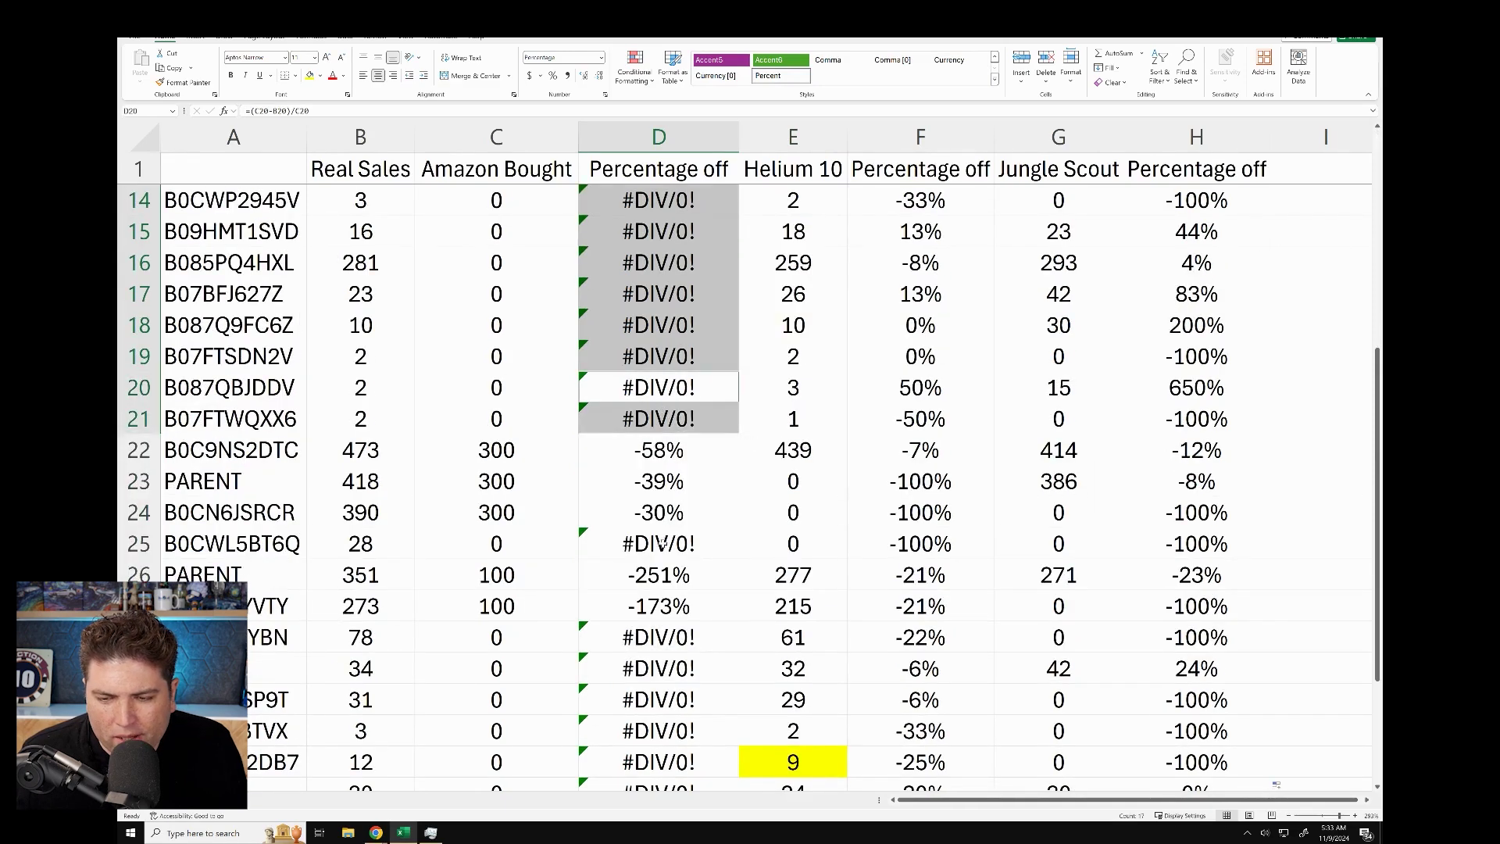
ctrl+click(663, 547)
scroll(764, 639, down, 3)
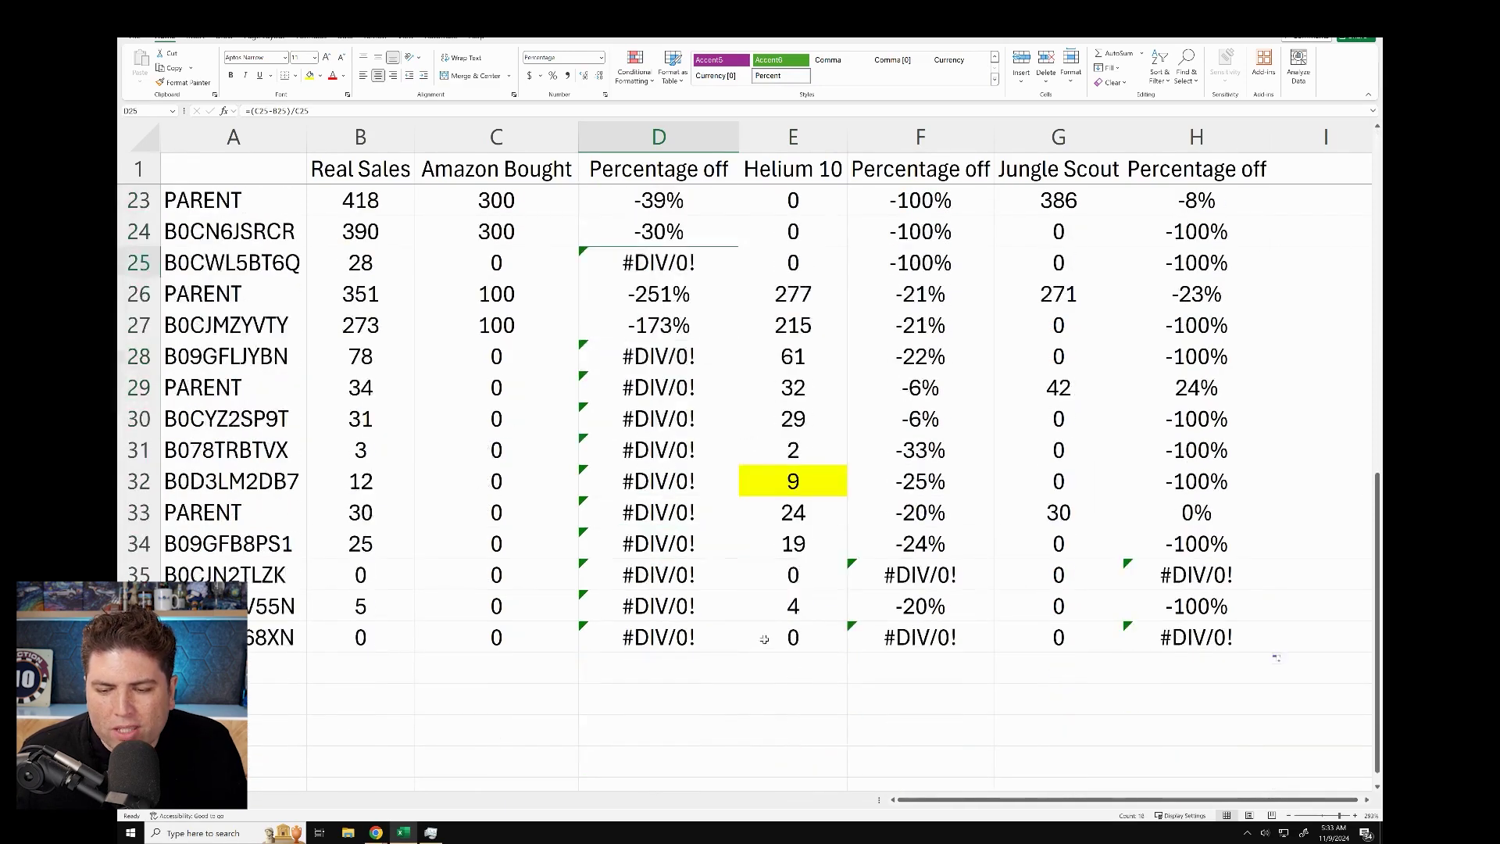
drag(657, 353, 658, 636)
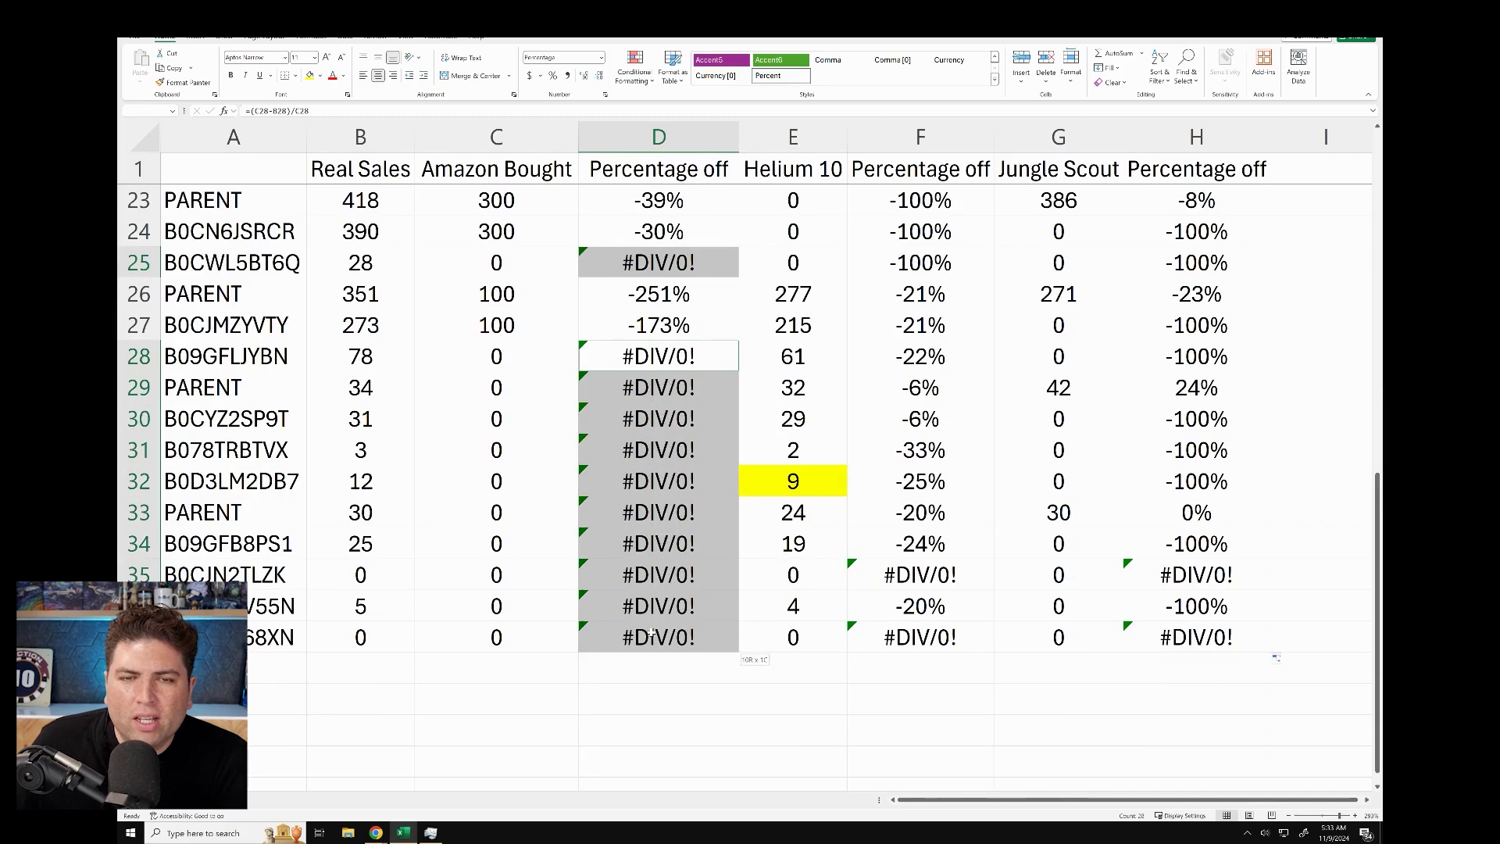
click(320, 76)
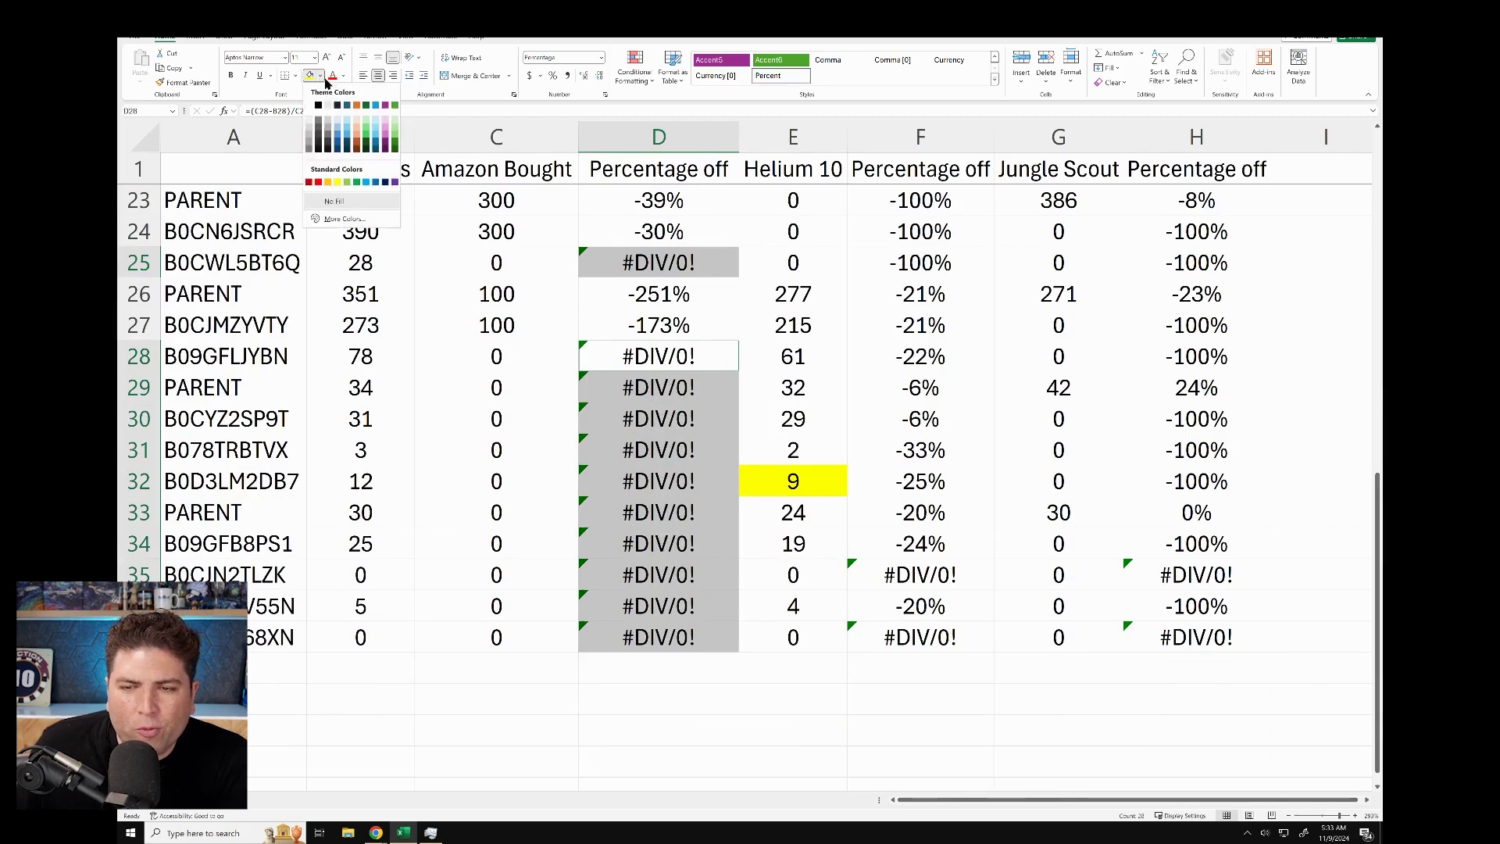
click(377, 118)
scroll(635, 361, up, 7)
click(767, 283)
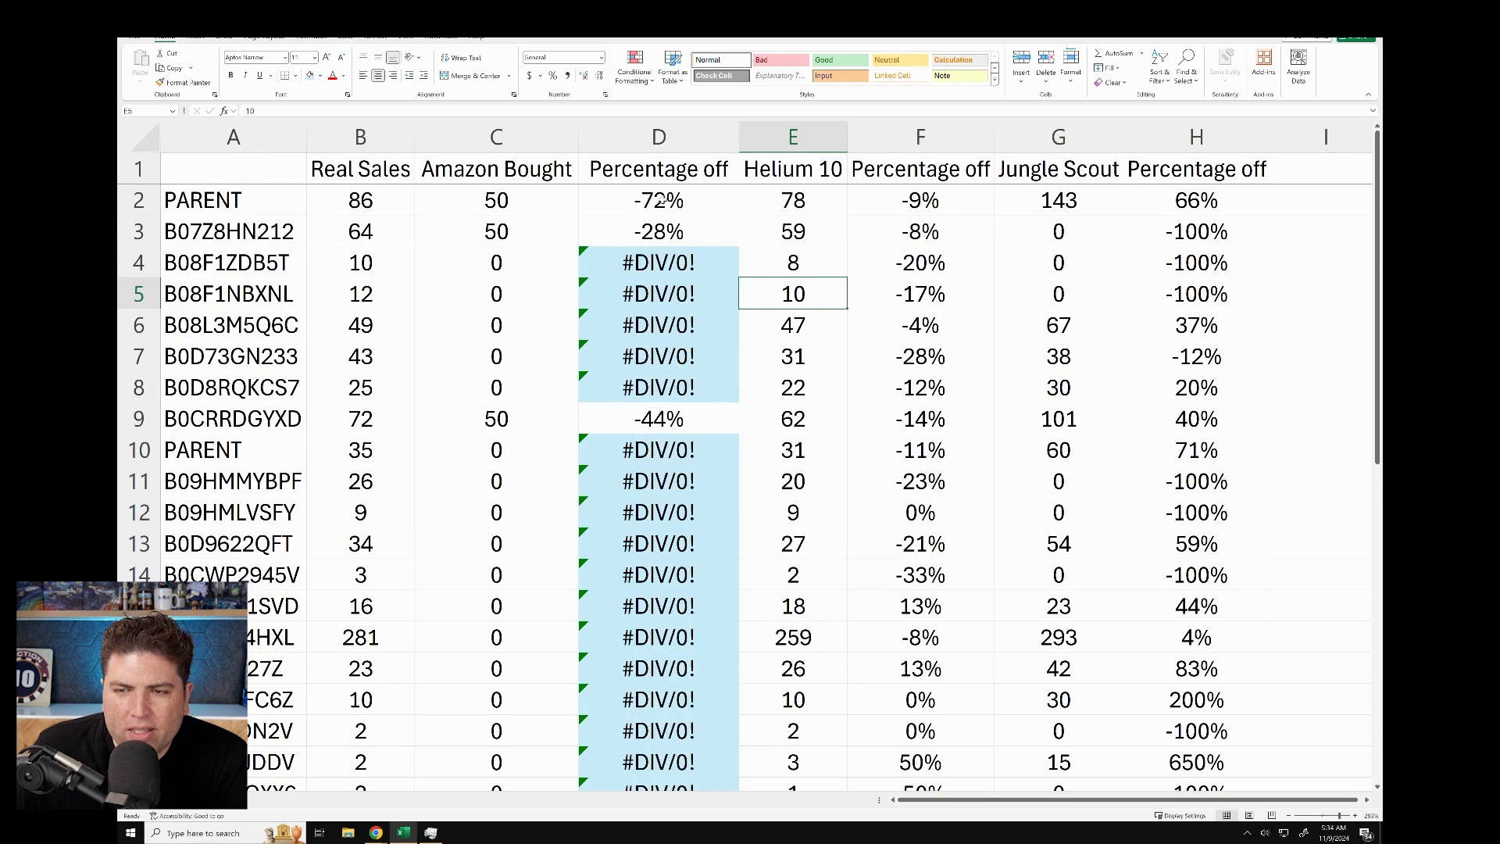
Step: Examine the Amazon Bought percentage-off values in rows 2, 3, 9, 22 to 24, 26 and 27
click(688, 205)
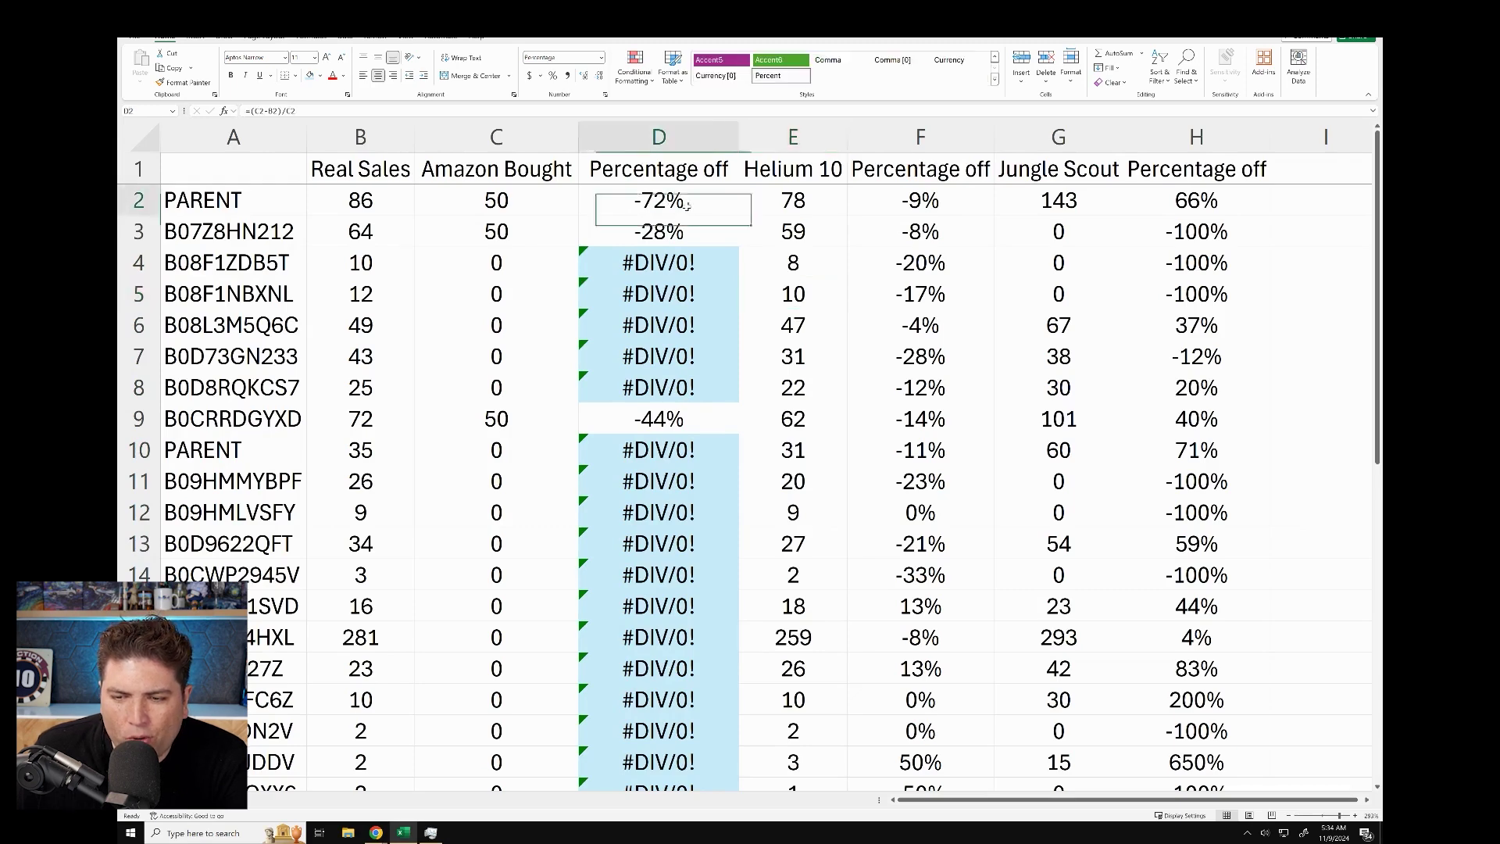
key(Down)
click(695, 428)
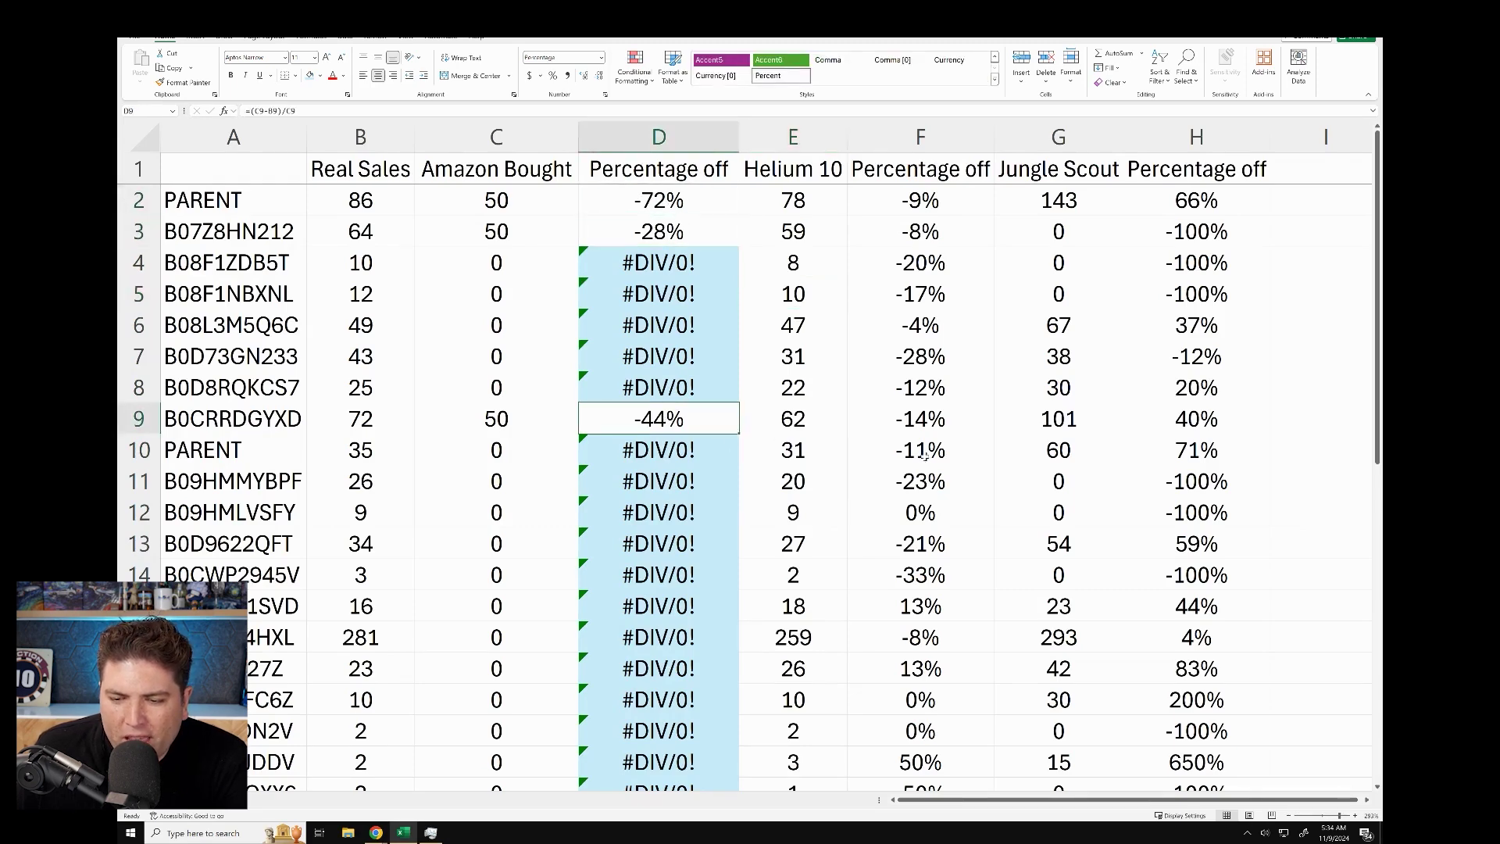
scroll(922, 459, down, 4)
drag(658, 459, 660, 515)
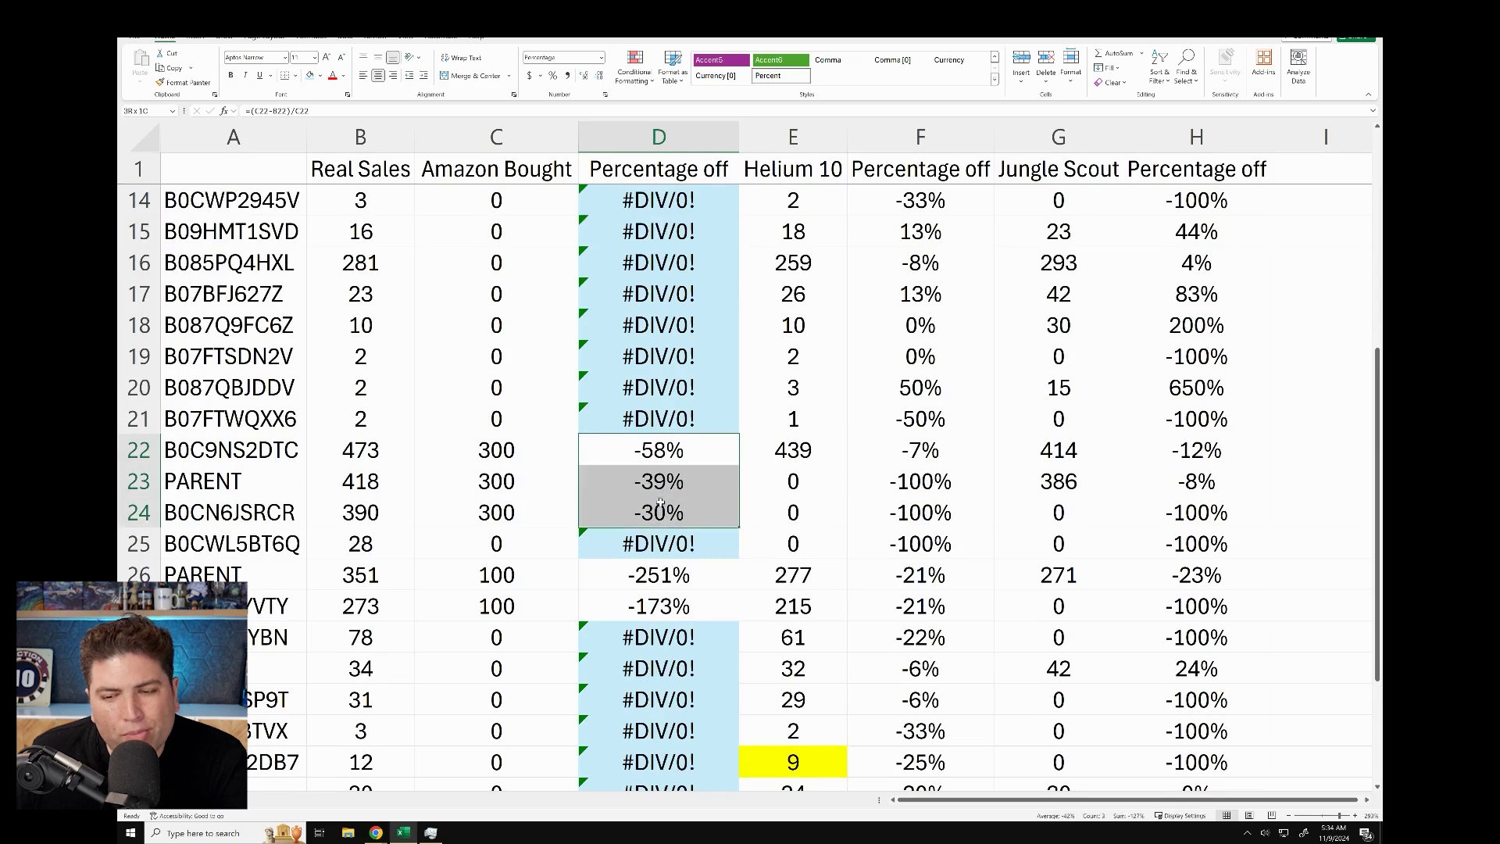
click(674, 575)
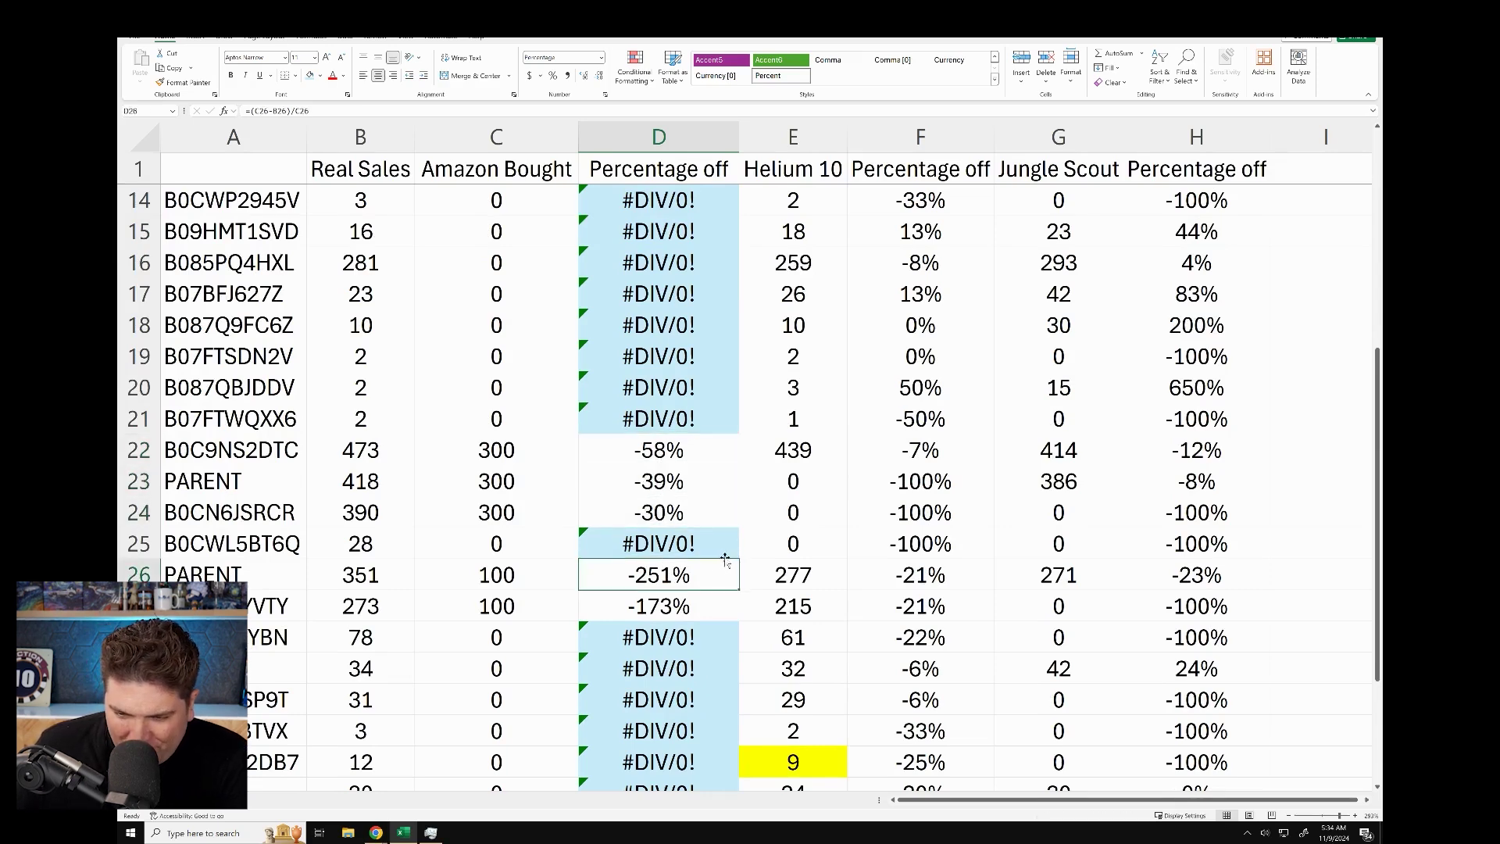
click(673, 609)
scroll(693, 577, down, 4)
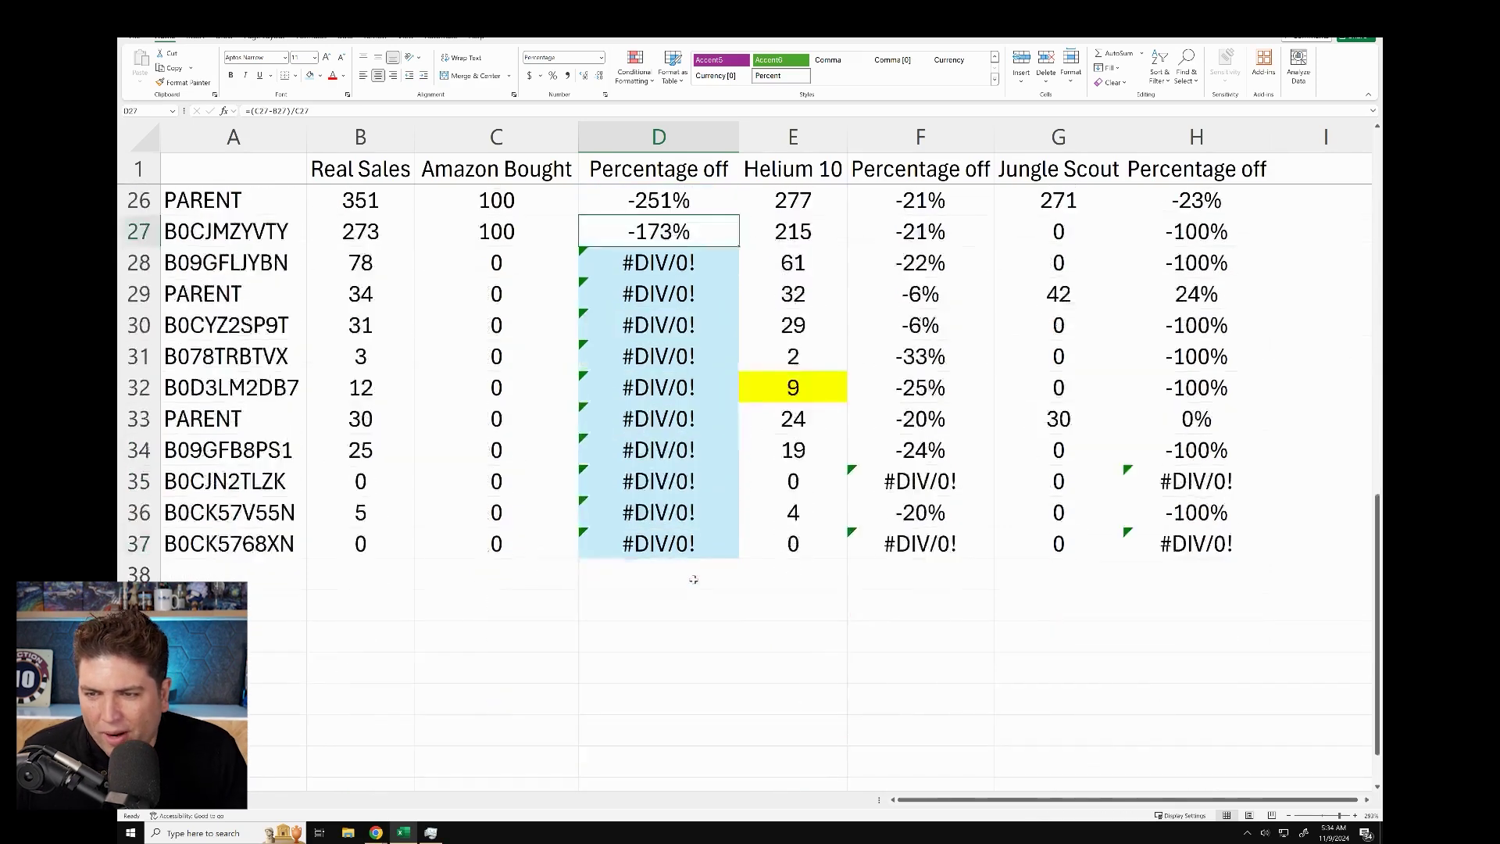
scroll(693, 577, up, 8)
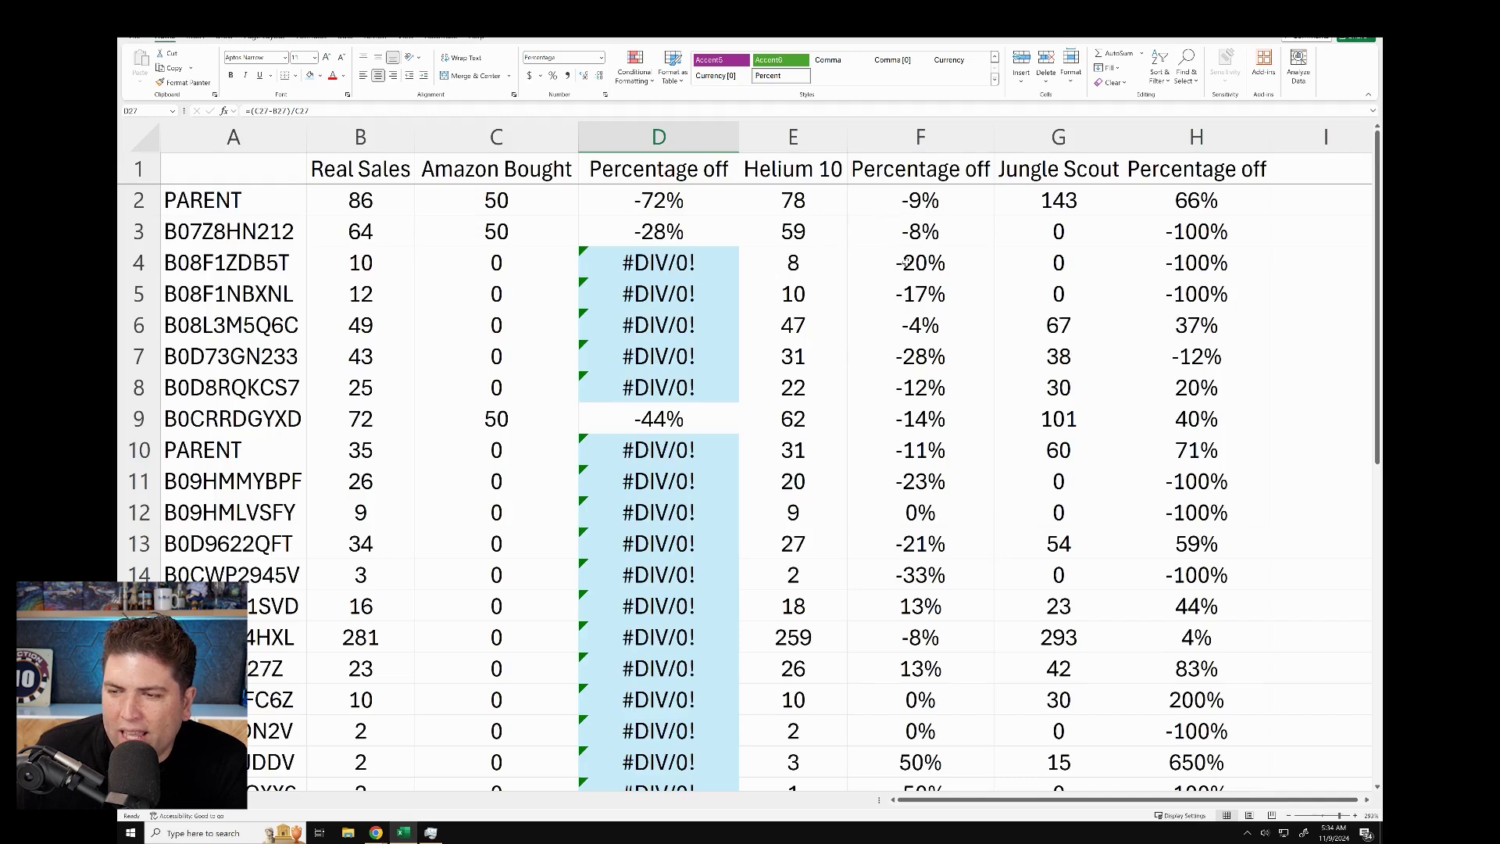
Step: Examine the Helium 10 percentage-off values in rows 3 to 9
click(926, 243)
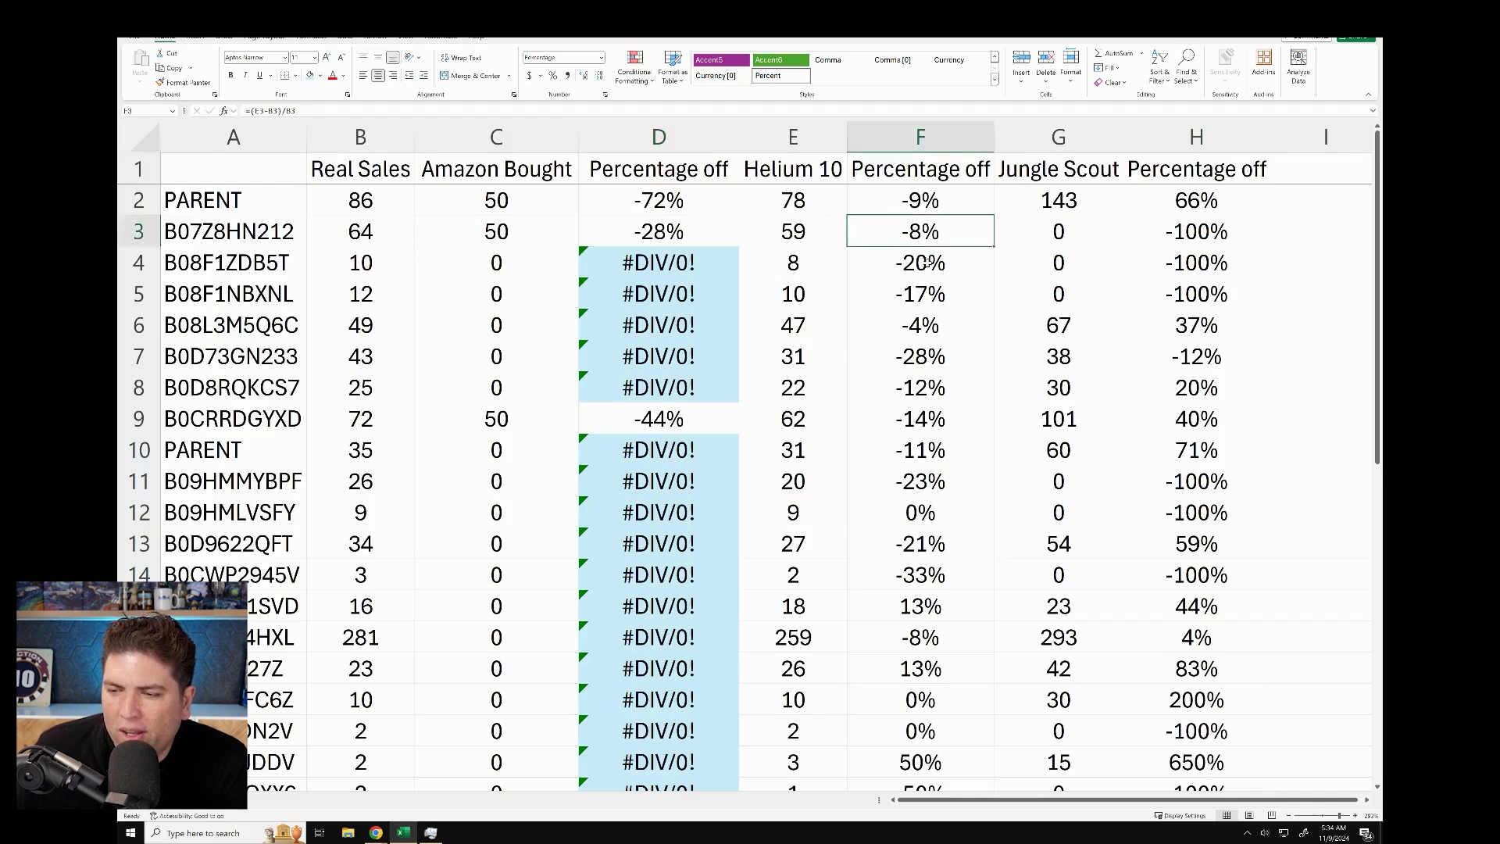
click(922, 267)
click(921, 299)
click(922, 329)
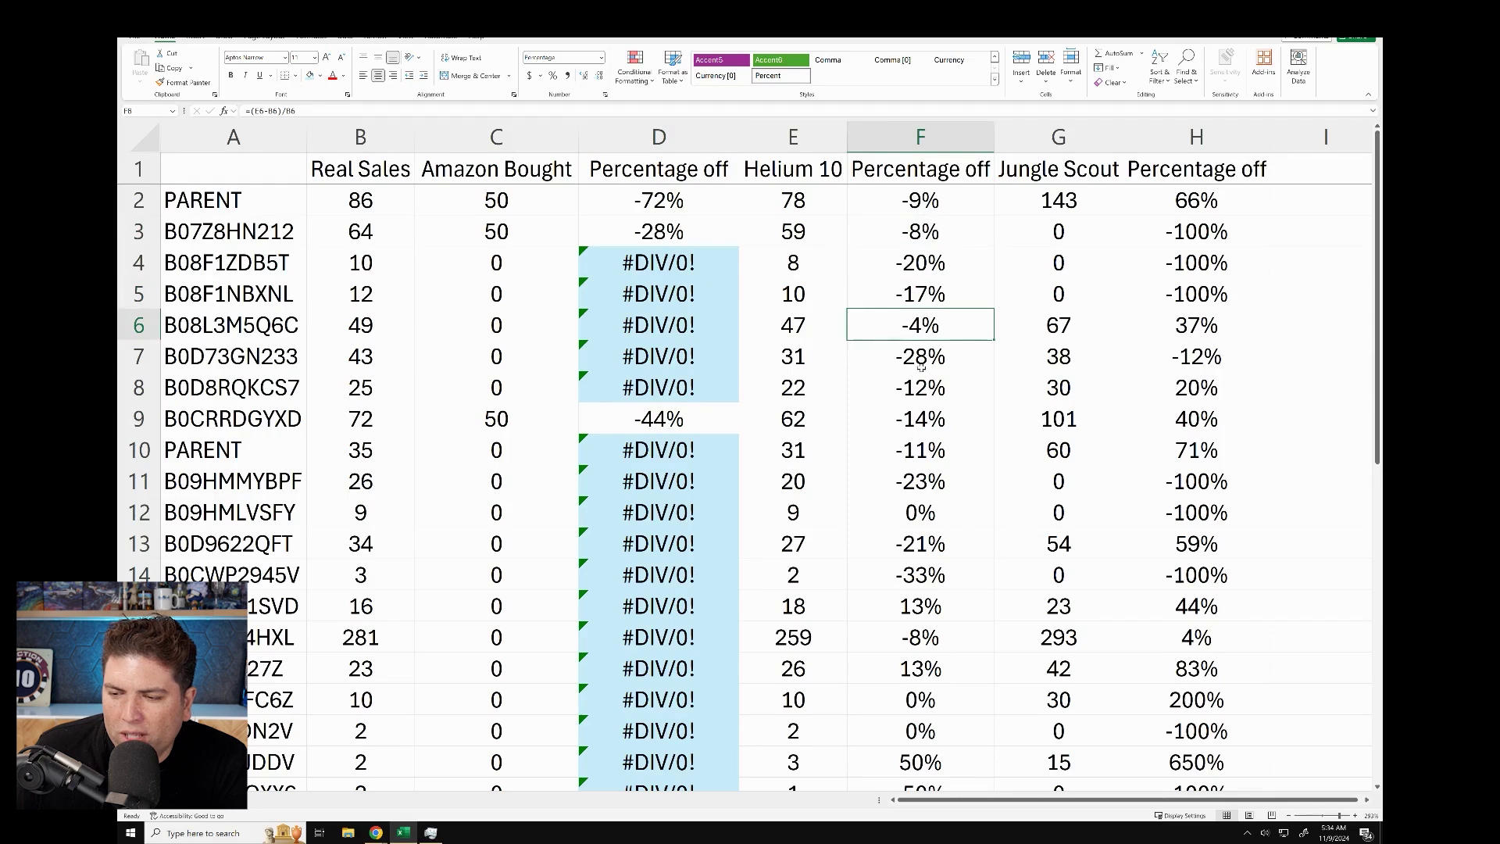
key(Down)
key(Down)
key(Down)
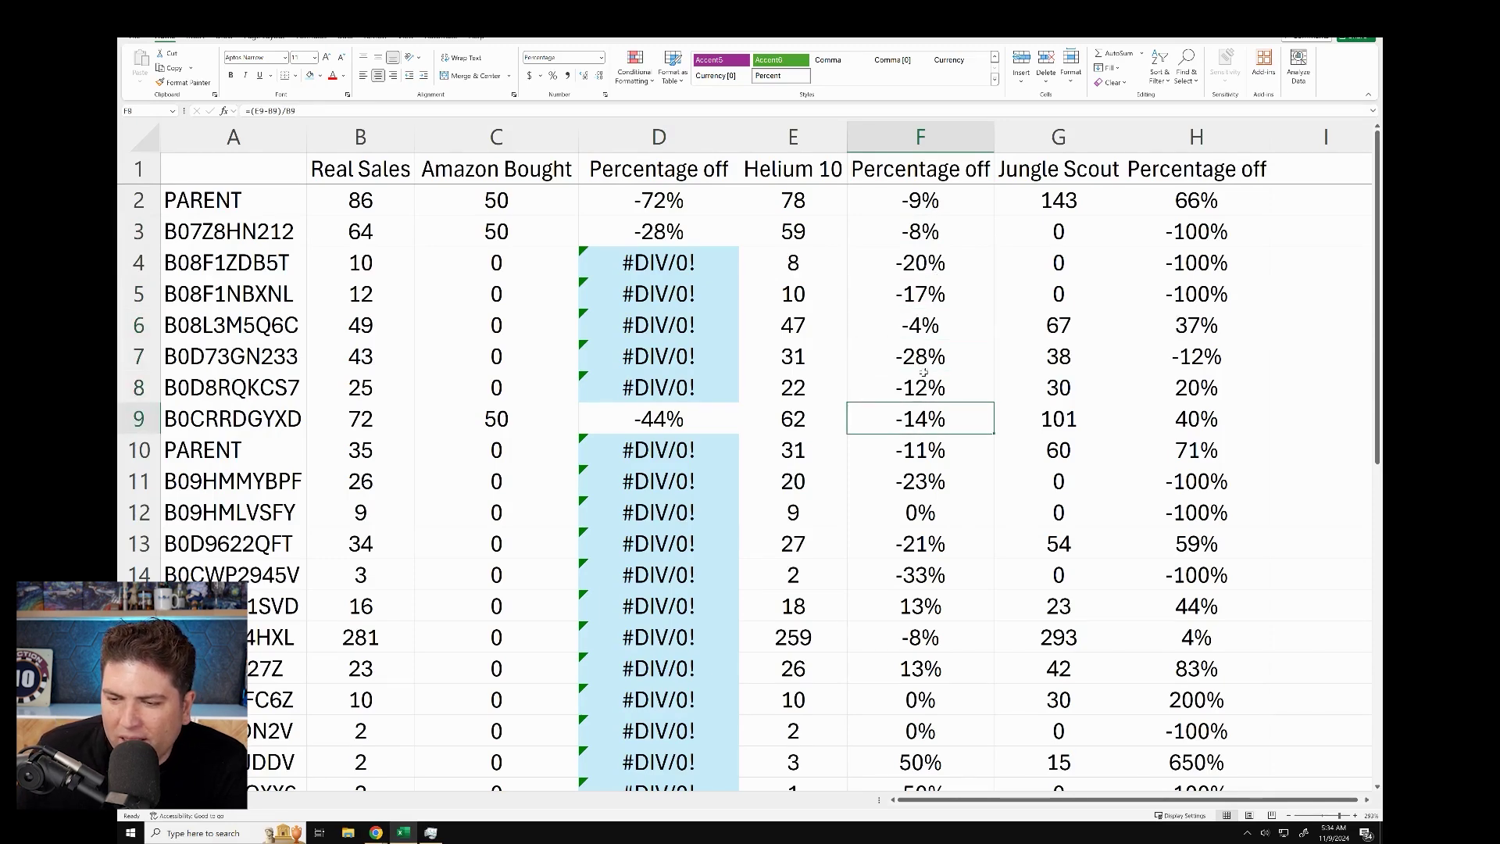
Step: Examine the Helium 10 percentage-off values in rows 12 to 19
scroll(922, 380, down, 1)
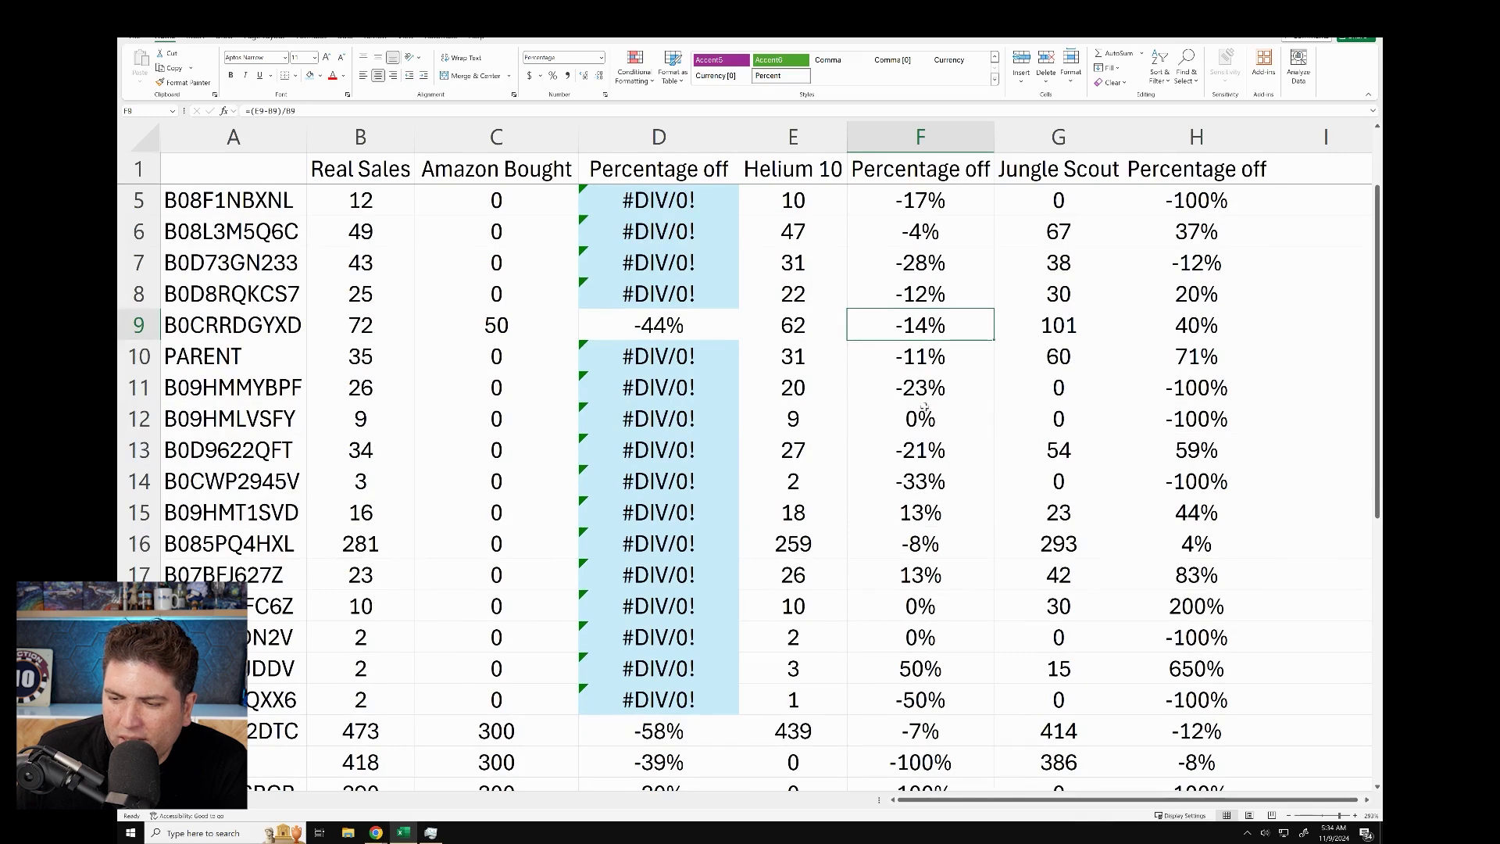
drag(924, 416, 790, 418)
scroll(945, 441, down, 1)
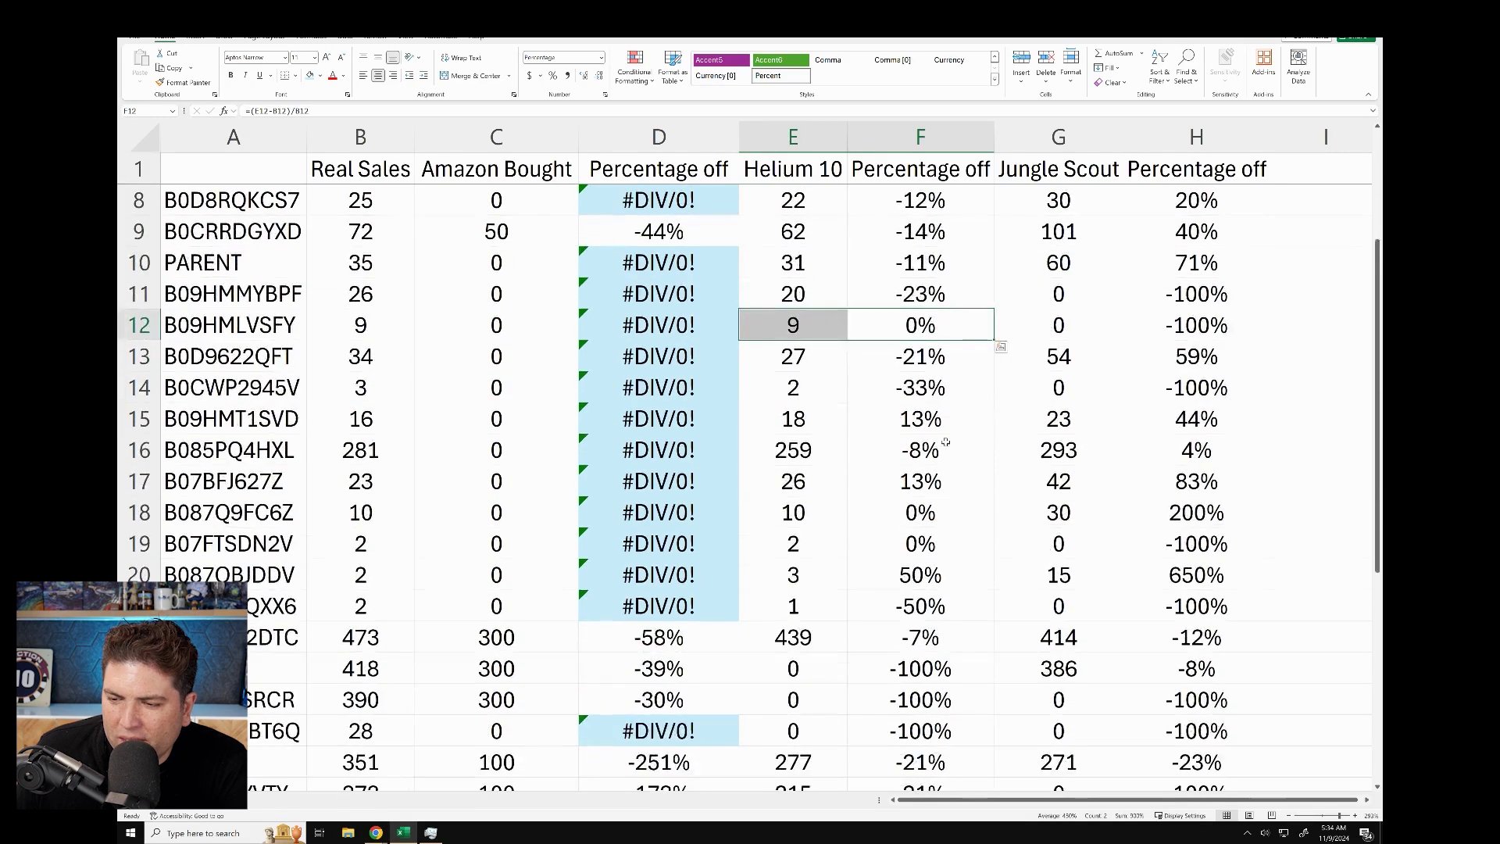
key(Down)
key(Down)
key(Down)
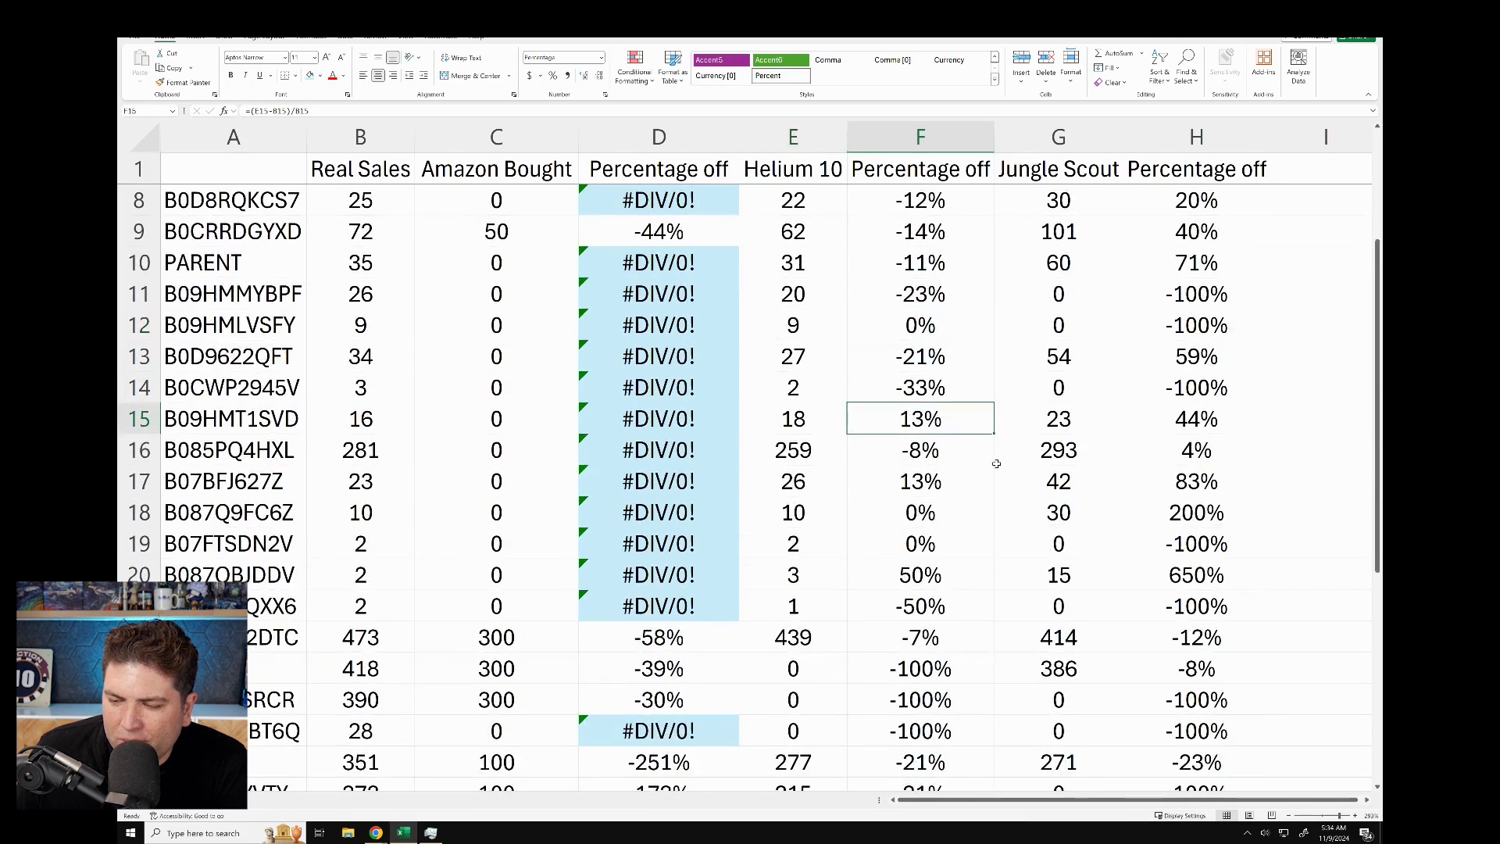
click(937, 455)
click(954, 492)
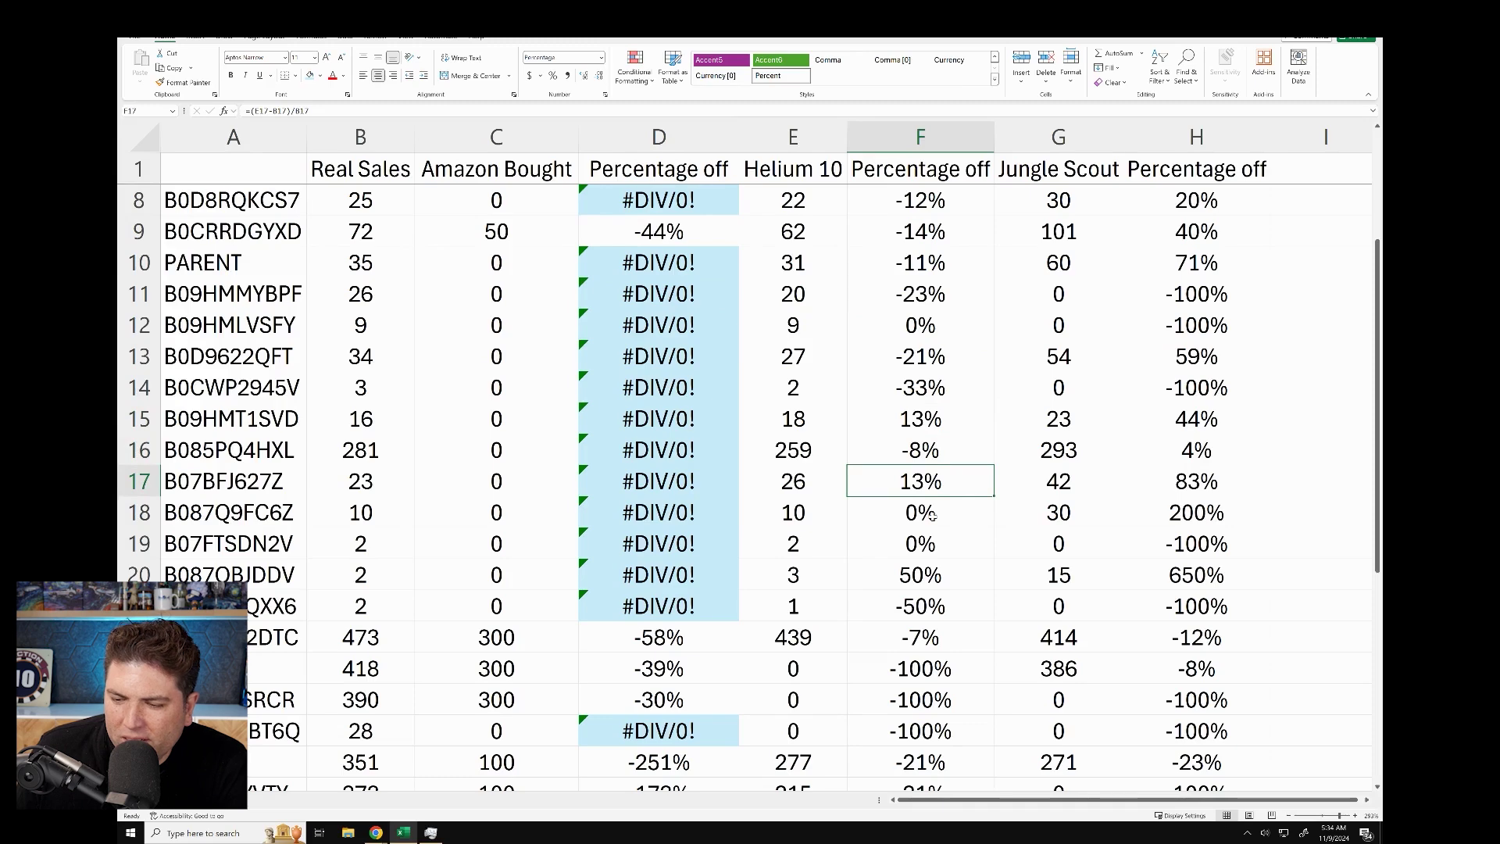
click(934, 516)
click(935, 545)
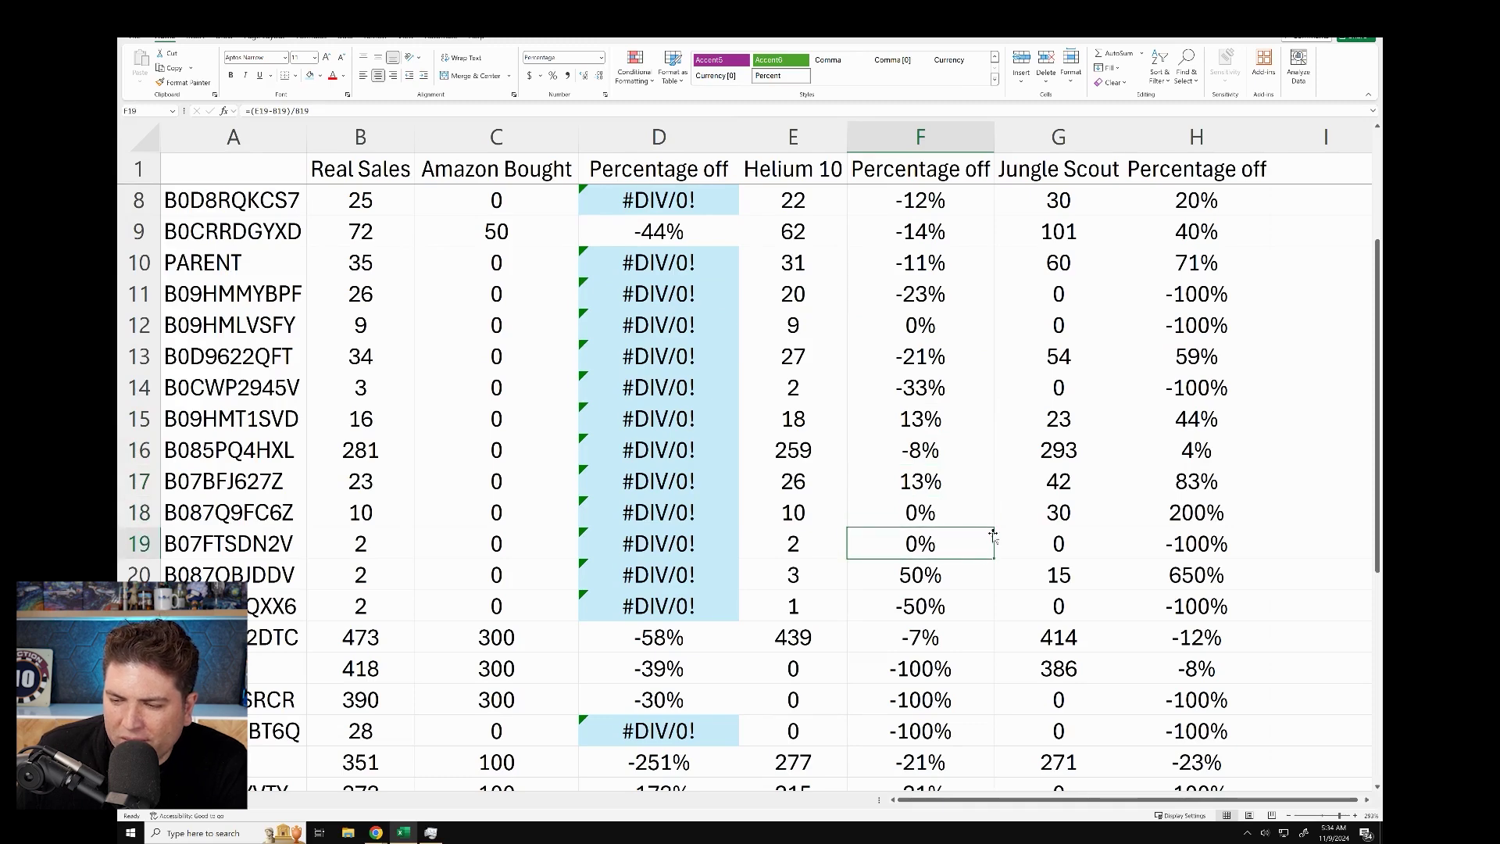
Step: Examine the Helium 10 estimates and percentage-off values in rows 23, 24 and 26 to 34
scroll(959, 545, down, 3)
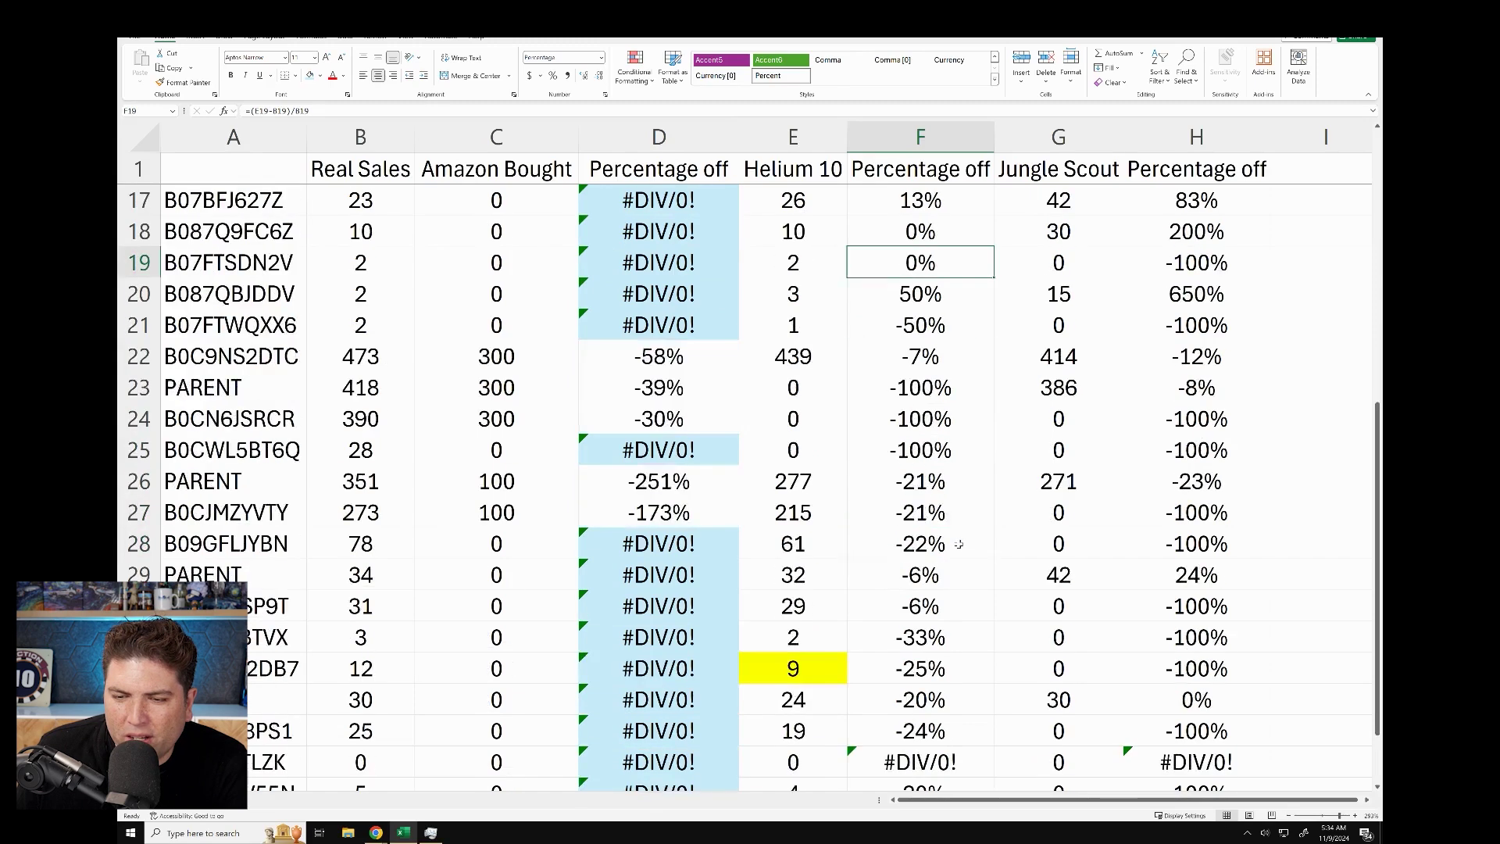
drag(918, 384, 920, 428)
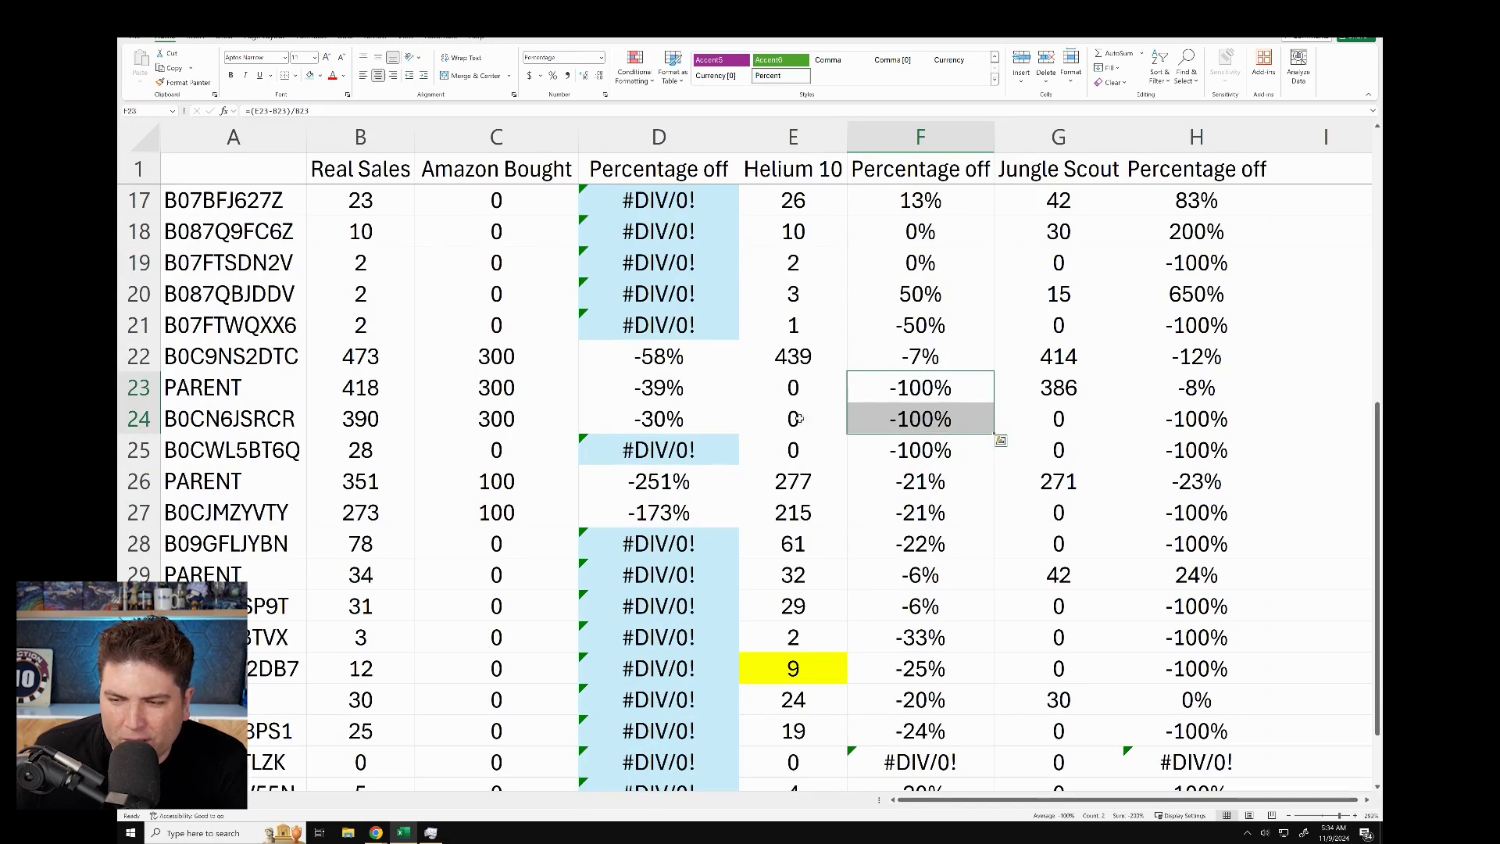
drag(812, 389, 797, 422)
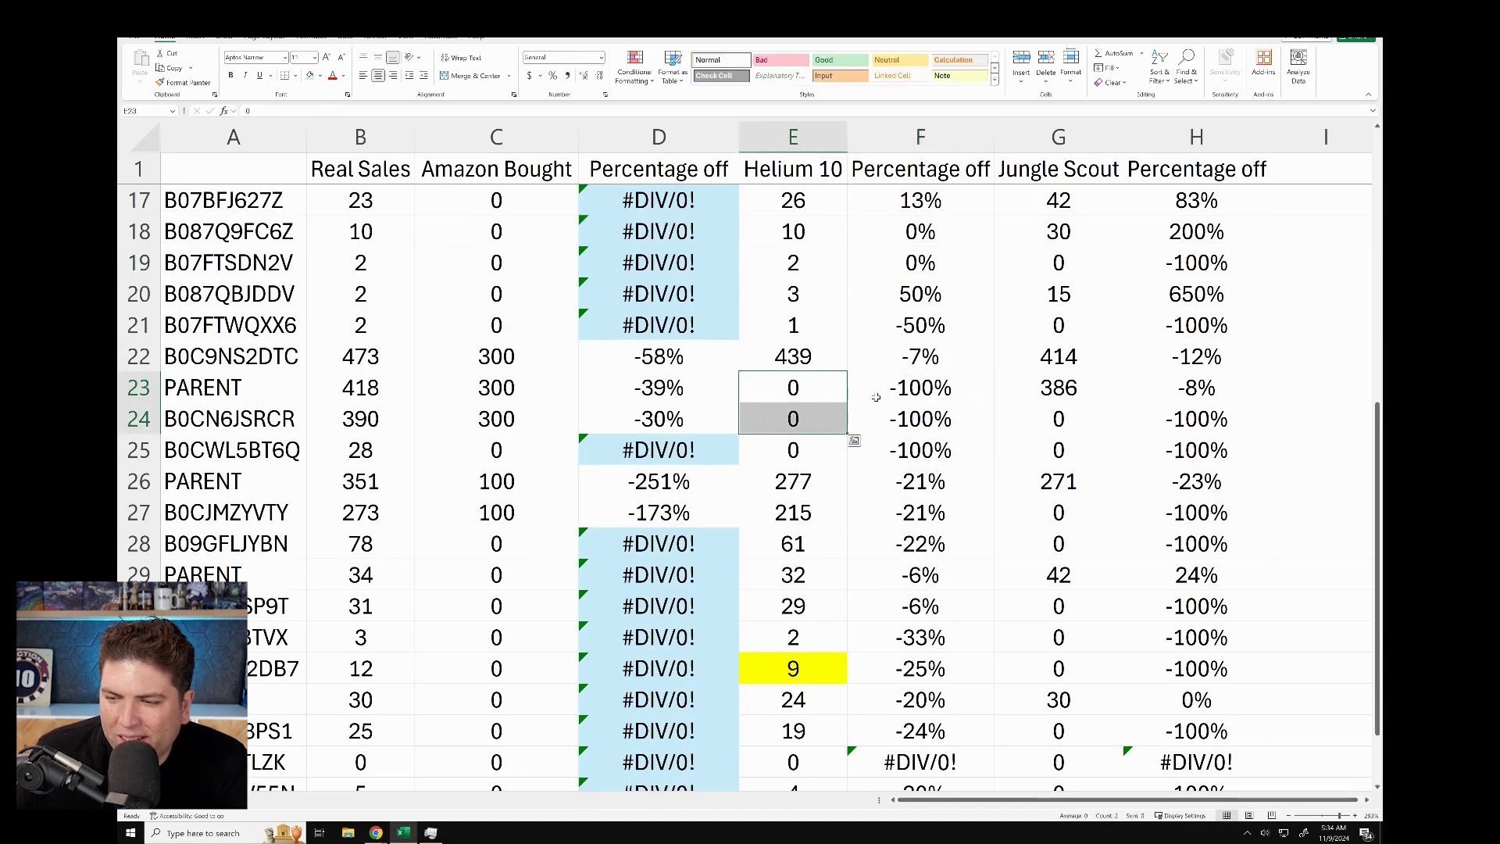
scroll(929, 380, down, 2)
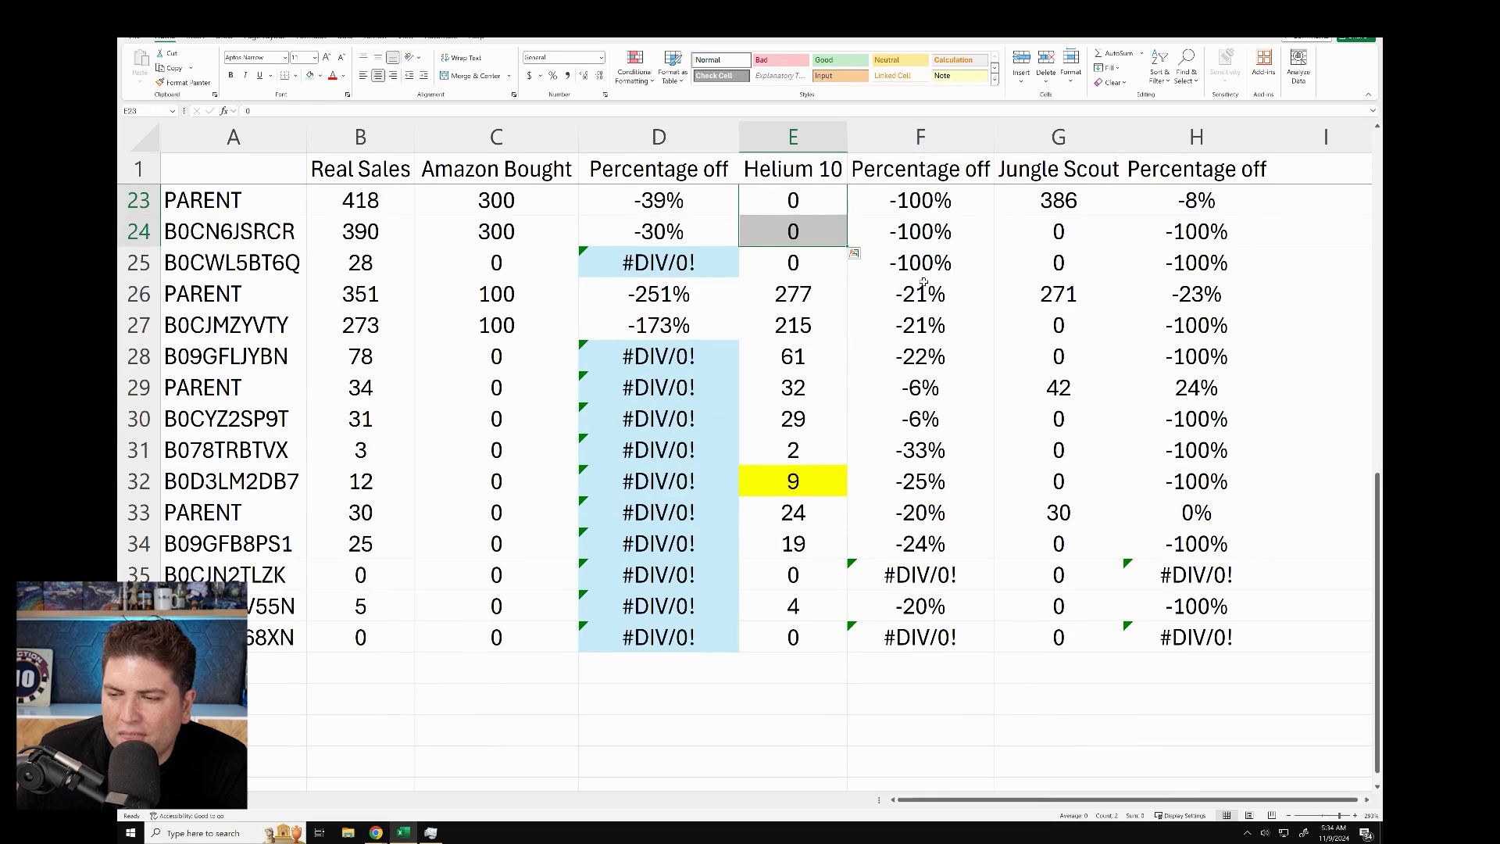
drag(924, 286, 934, 539)
scroll(933, 539, up, 1)
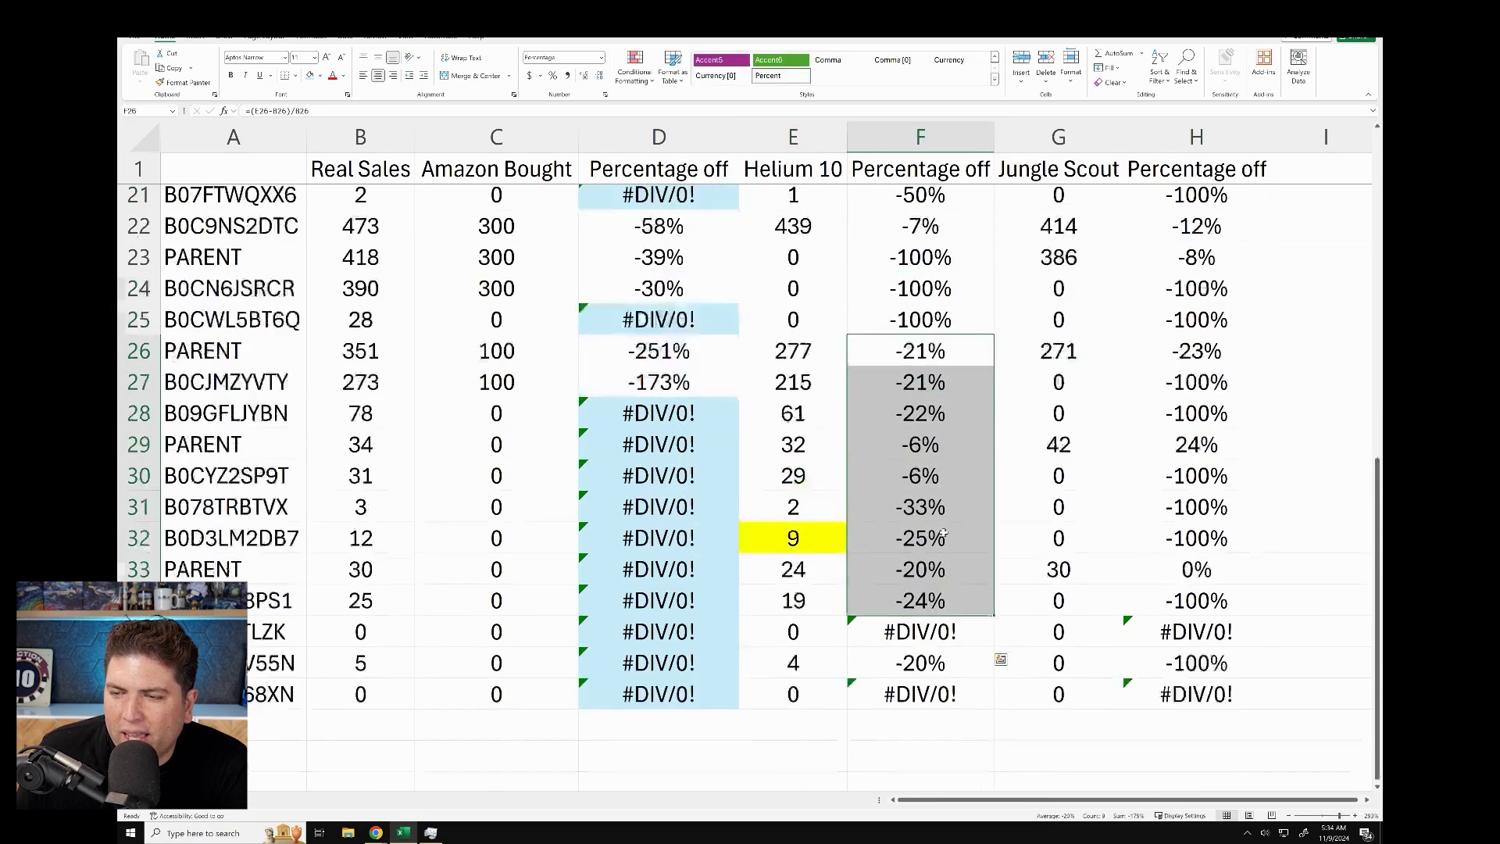
scroll(925, 367, up, 6)
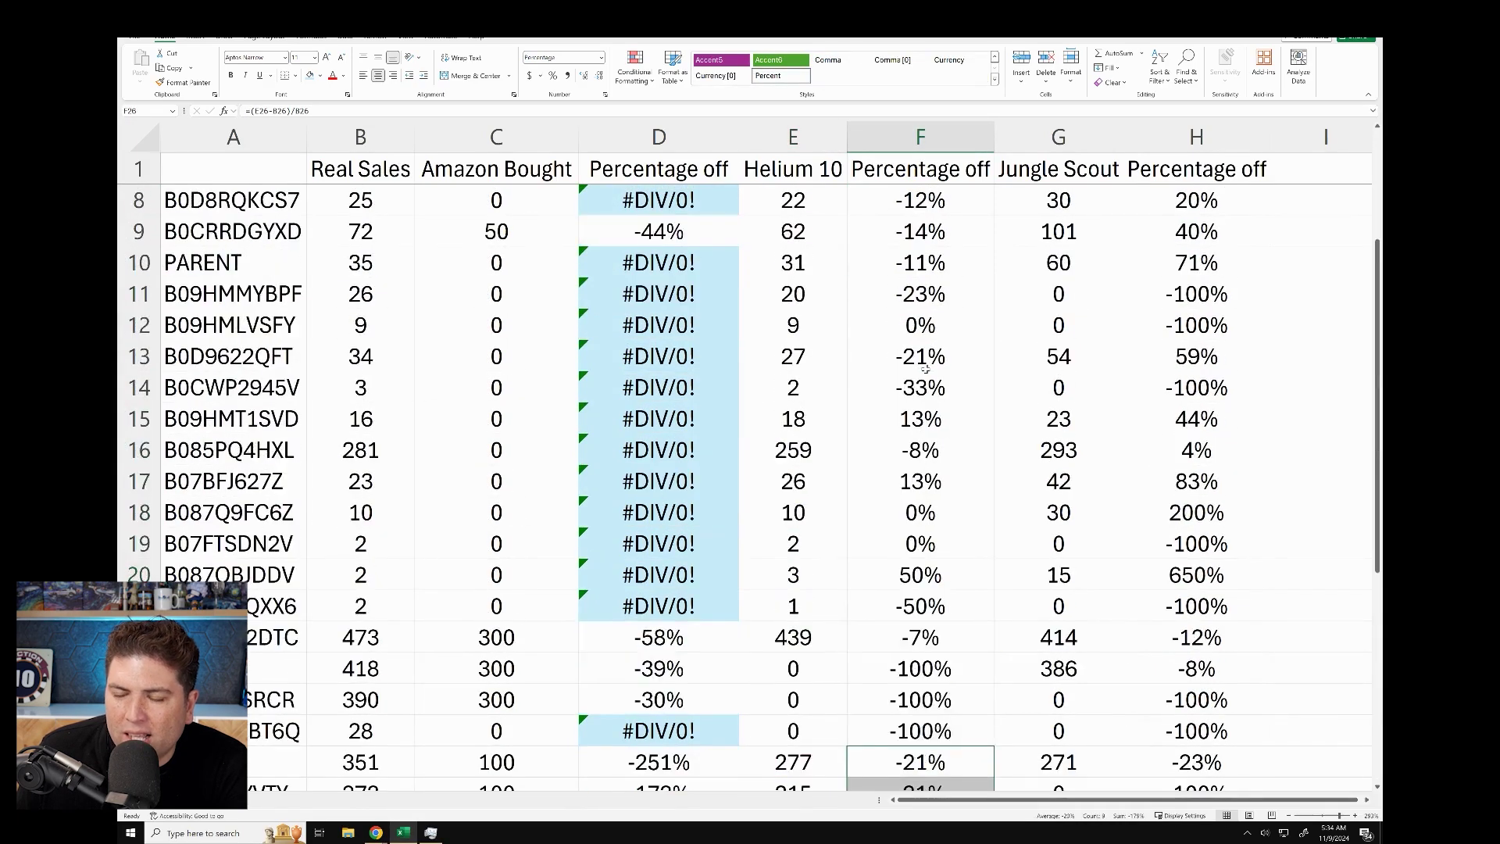
scroll(925, 367, down, 8)
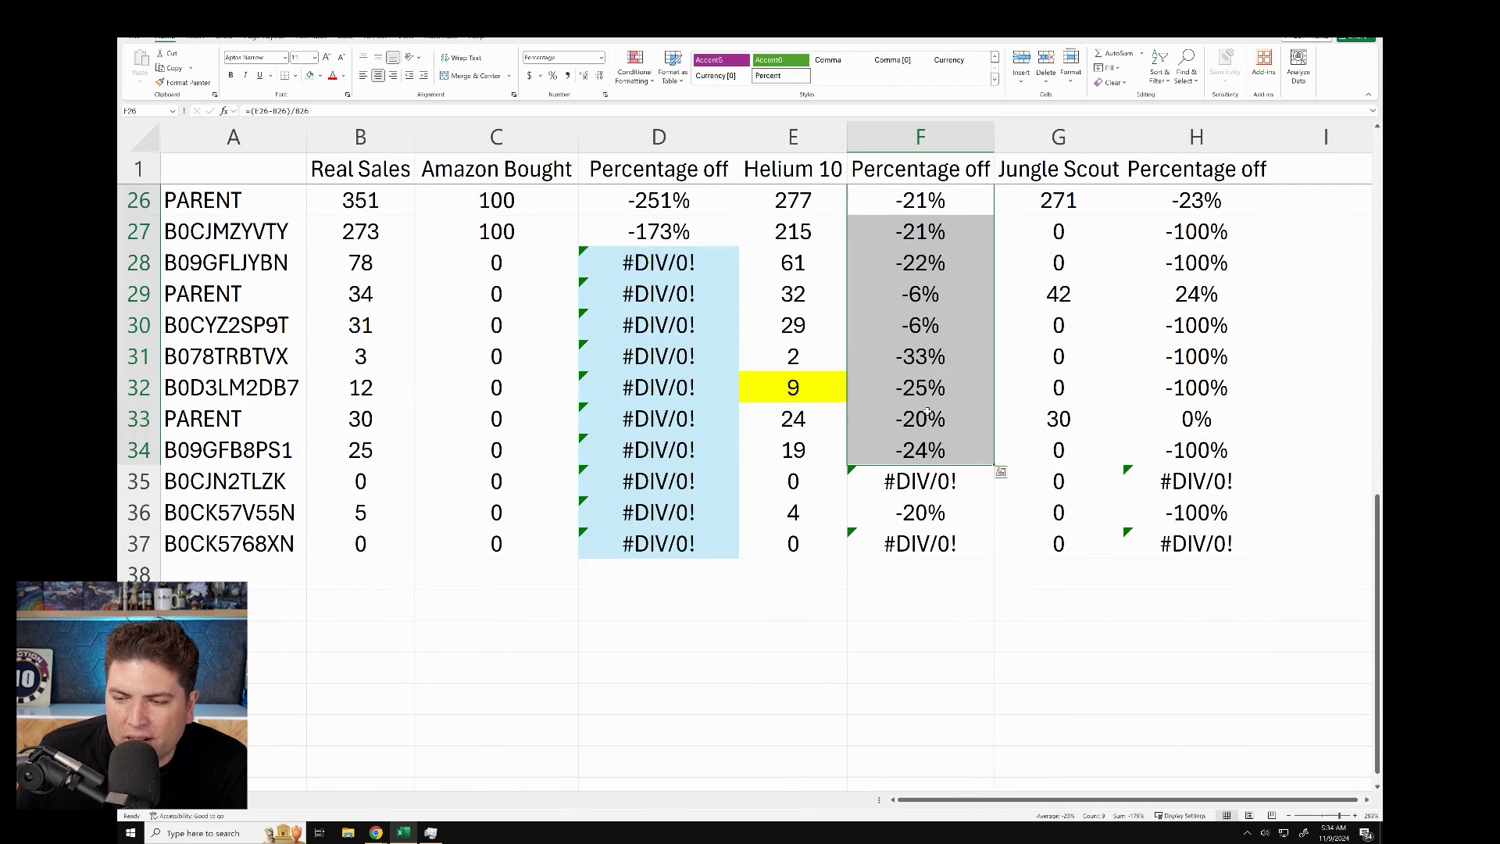
Step: Replace the #DIV/0! results in the Helium 10 percentage-off column, rows 35 and 37, with 0%
click(922, 480)
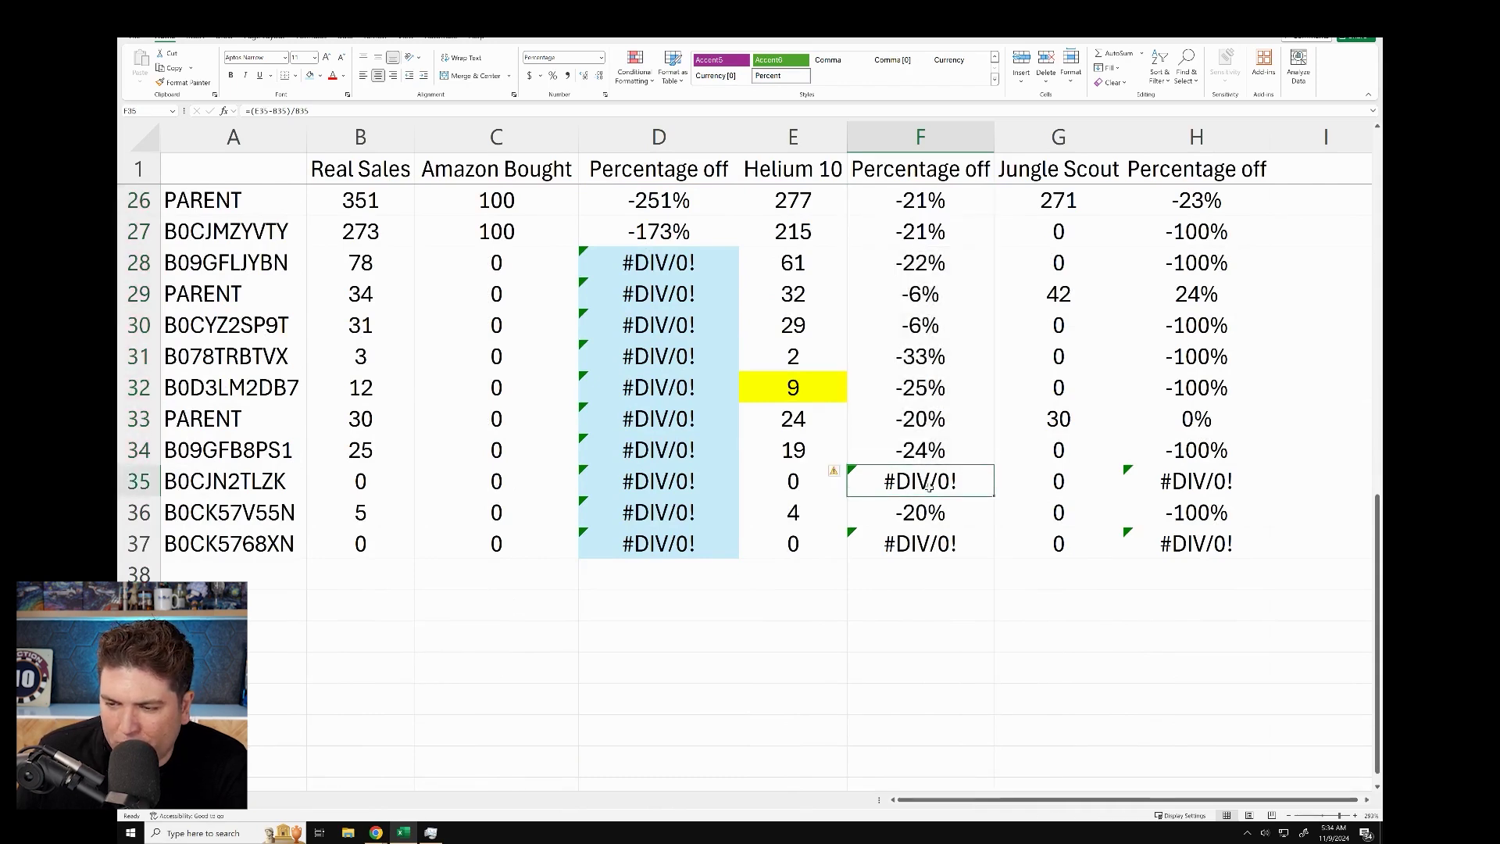
text(0)
key(Return)
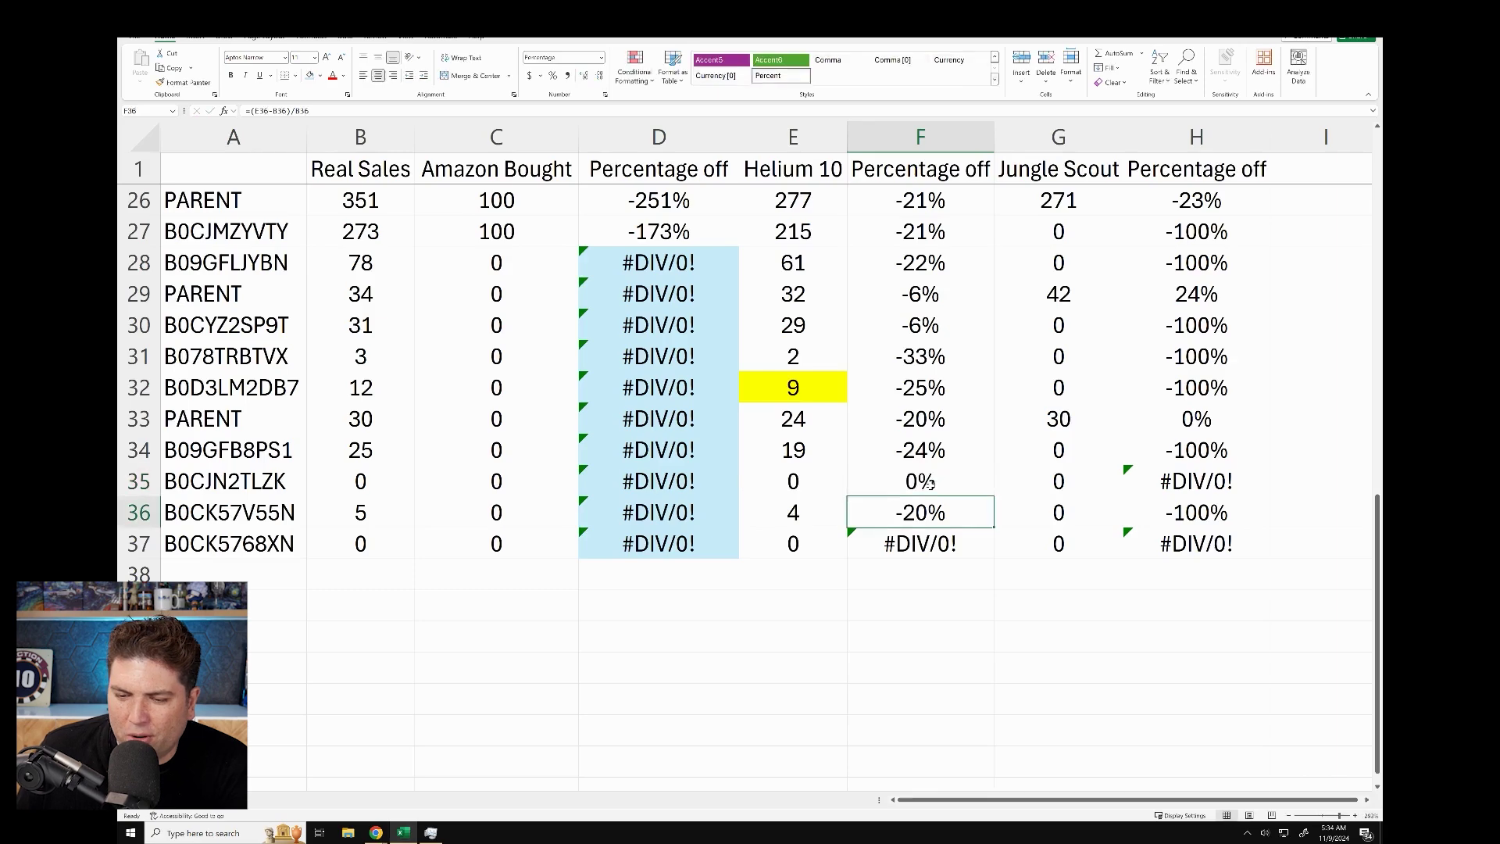
click(930, 549)
text(0)
key(Return)
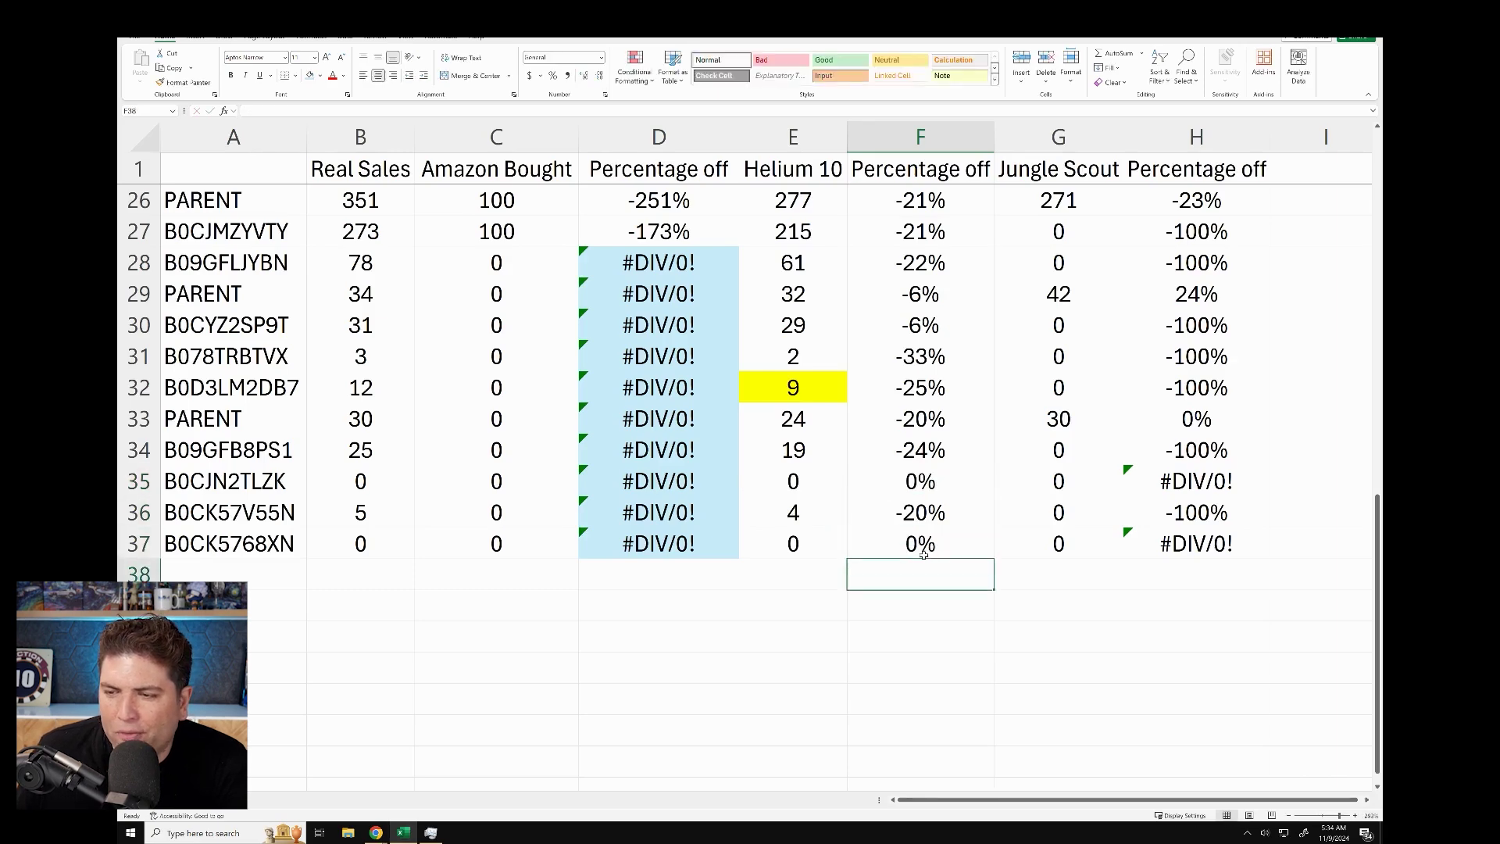
Step: Review the whole Helium 10 percentage-off column, ending back at row 2
scroll(921, 547, up, 8)
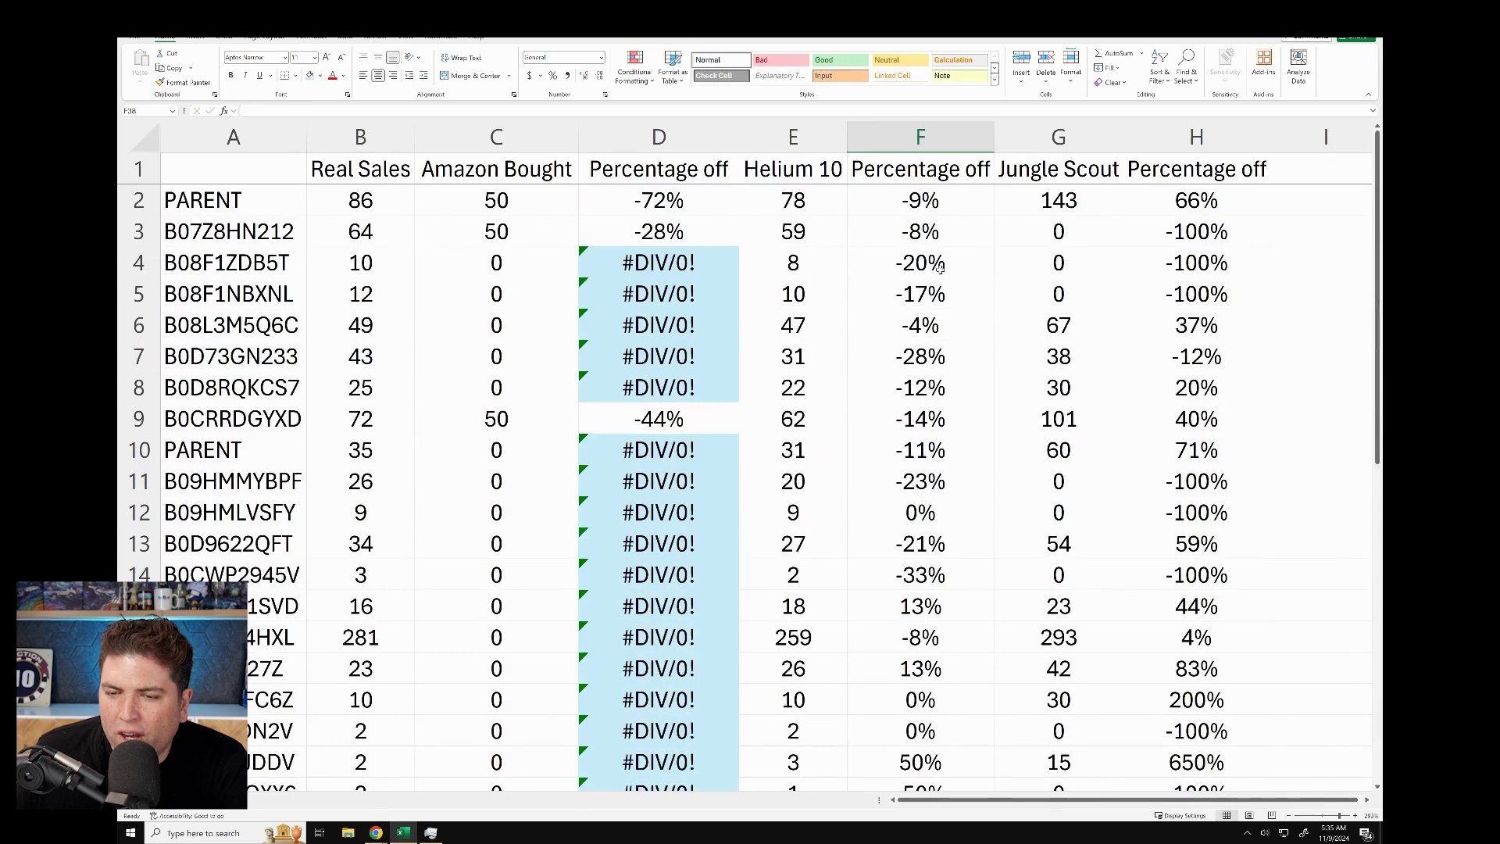
scroll(940, 268, down, 7)
scroll(928, 388, up, 1)
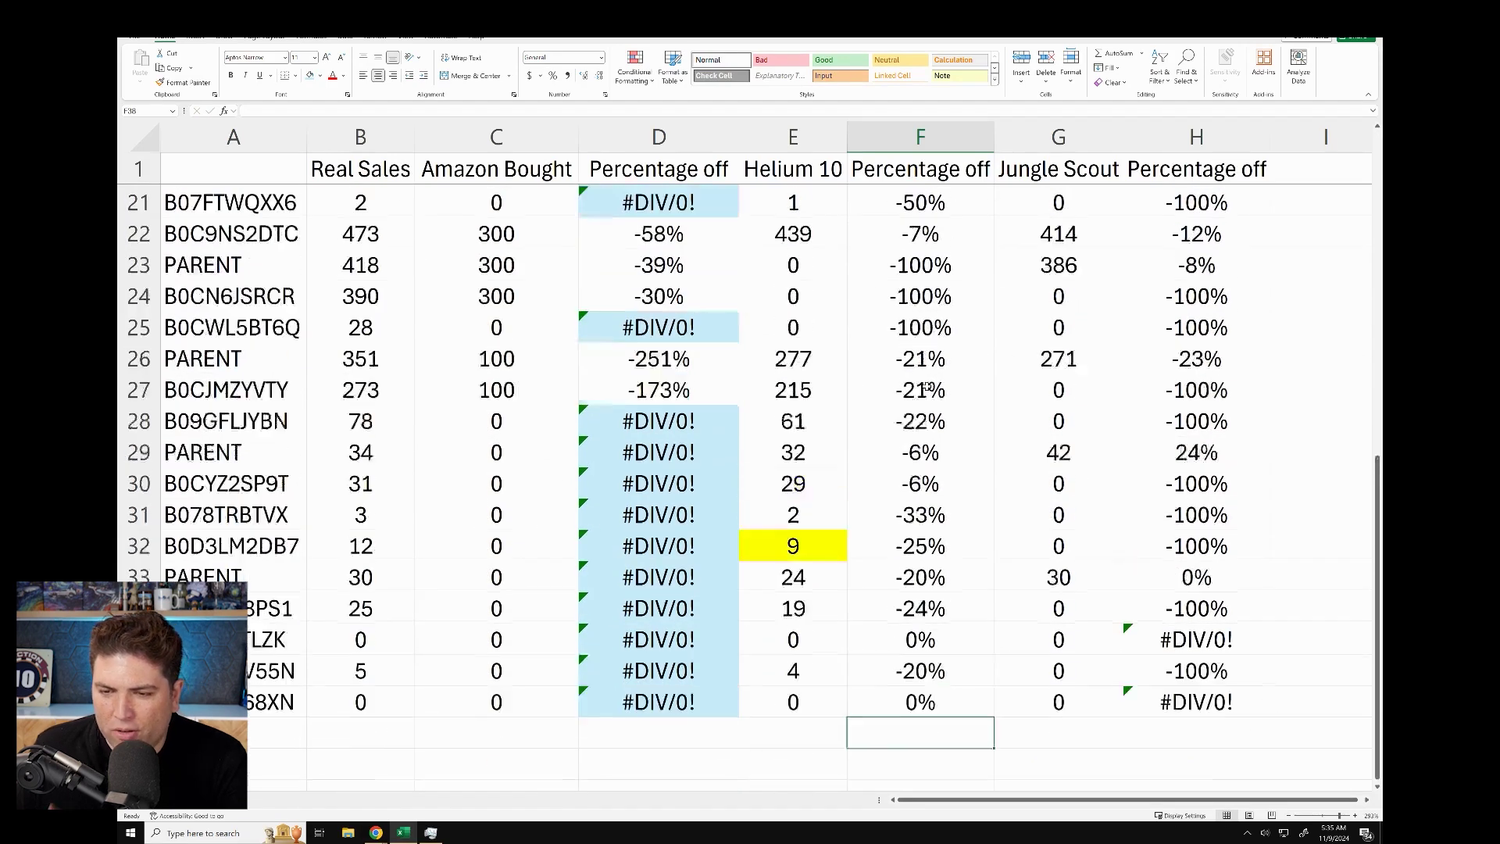
scroll(928, 388, up, 3)
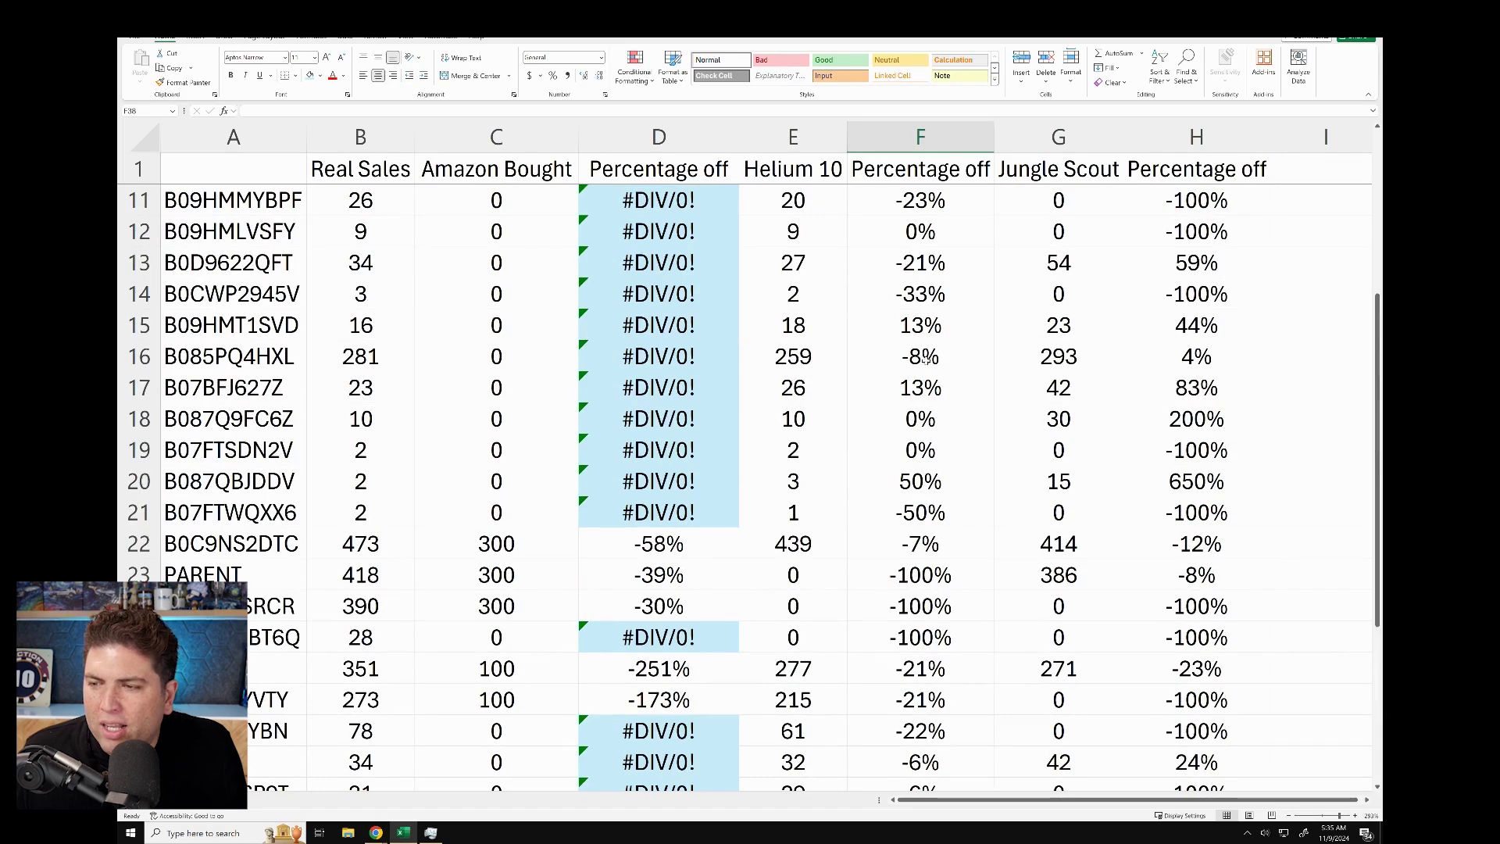
scroll(937, 385, up, 3)
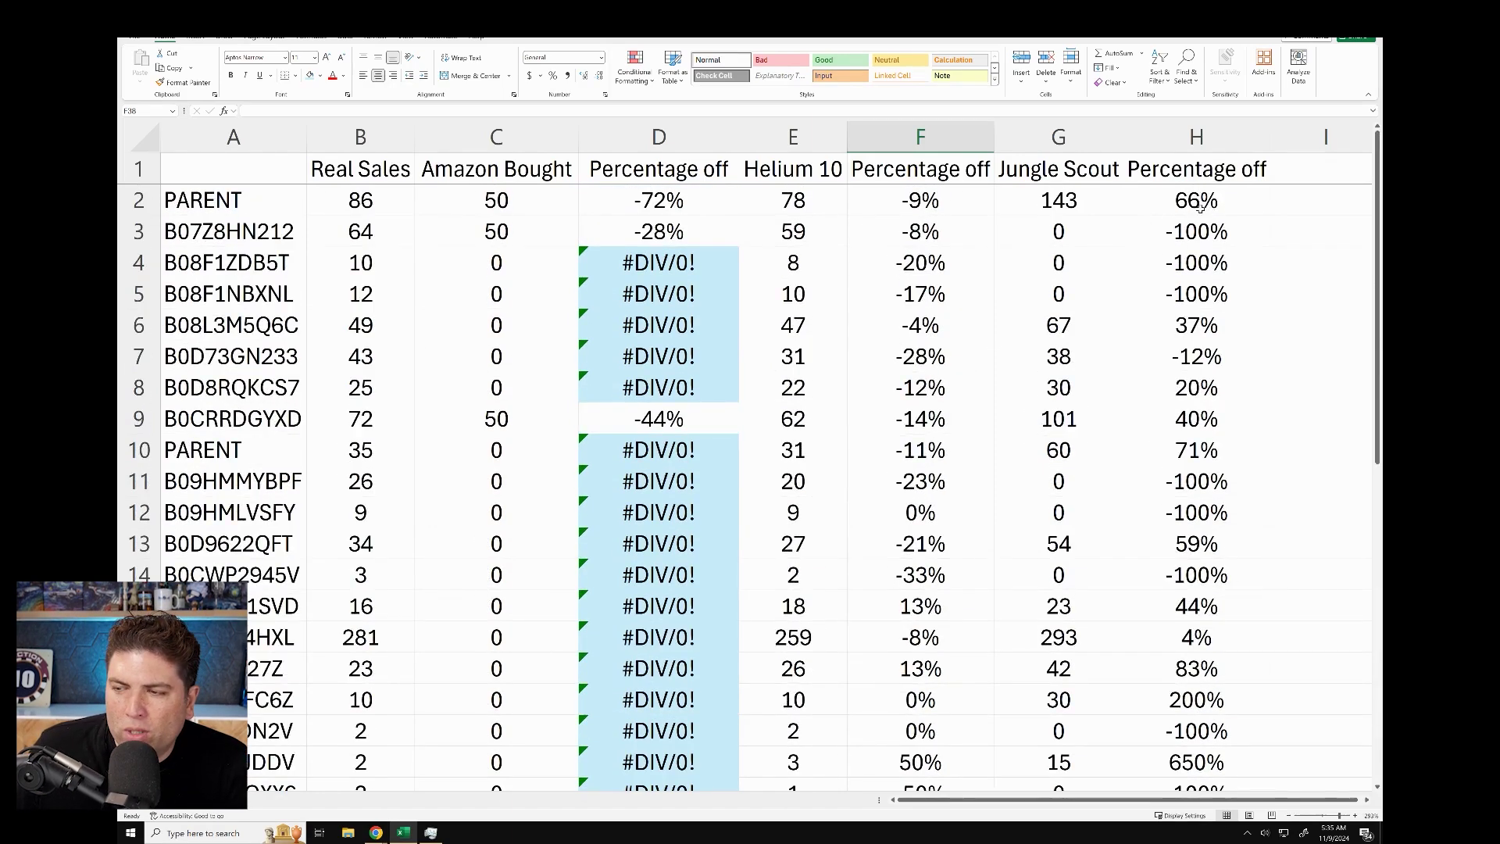
drag(1197, 227, 1196, 290)
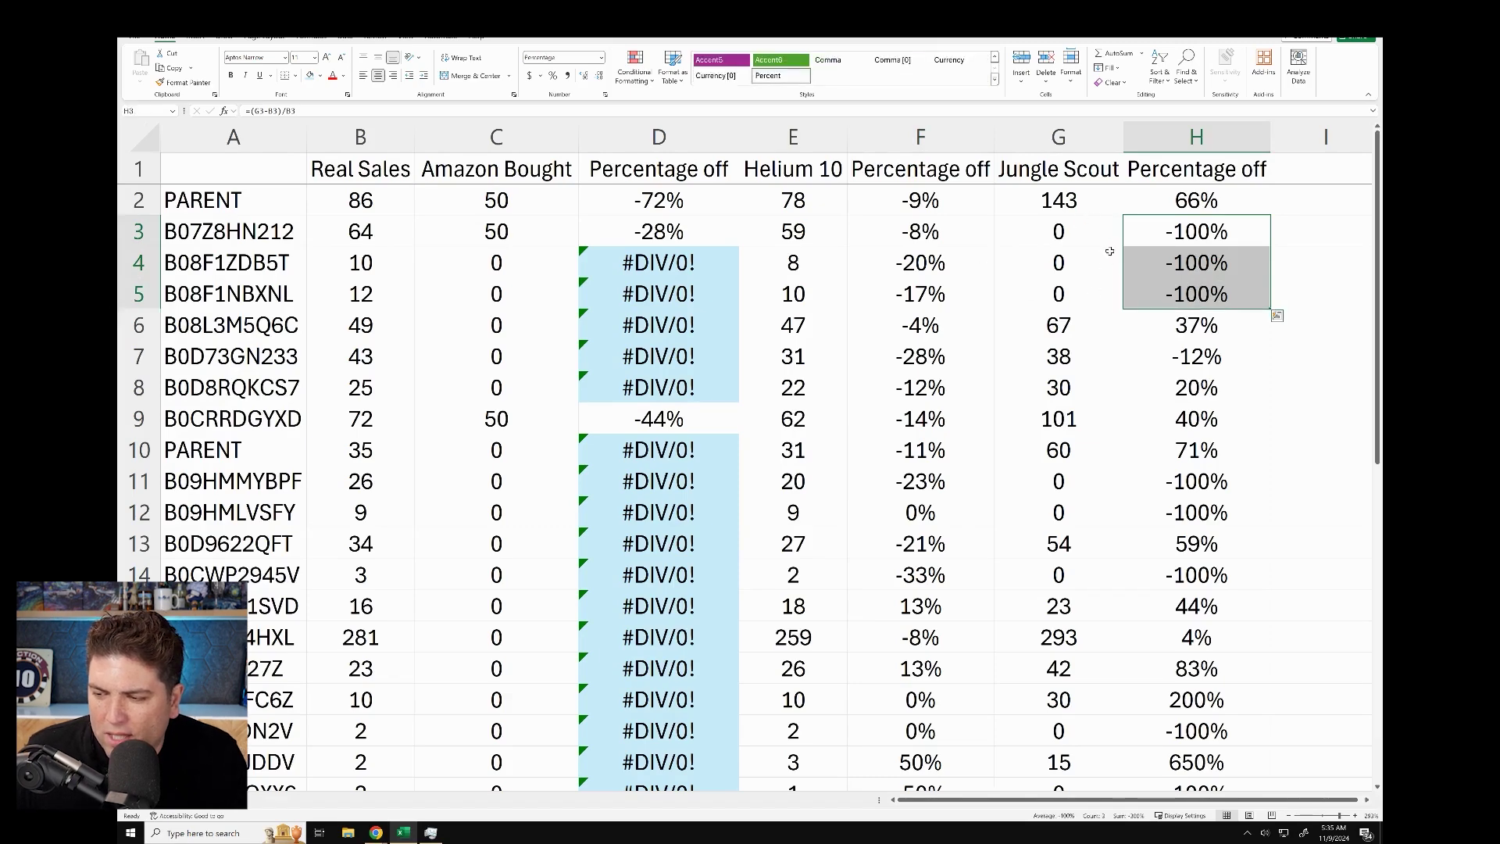
ctrl+click(1218, 488)
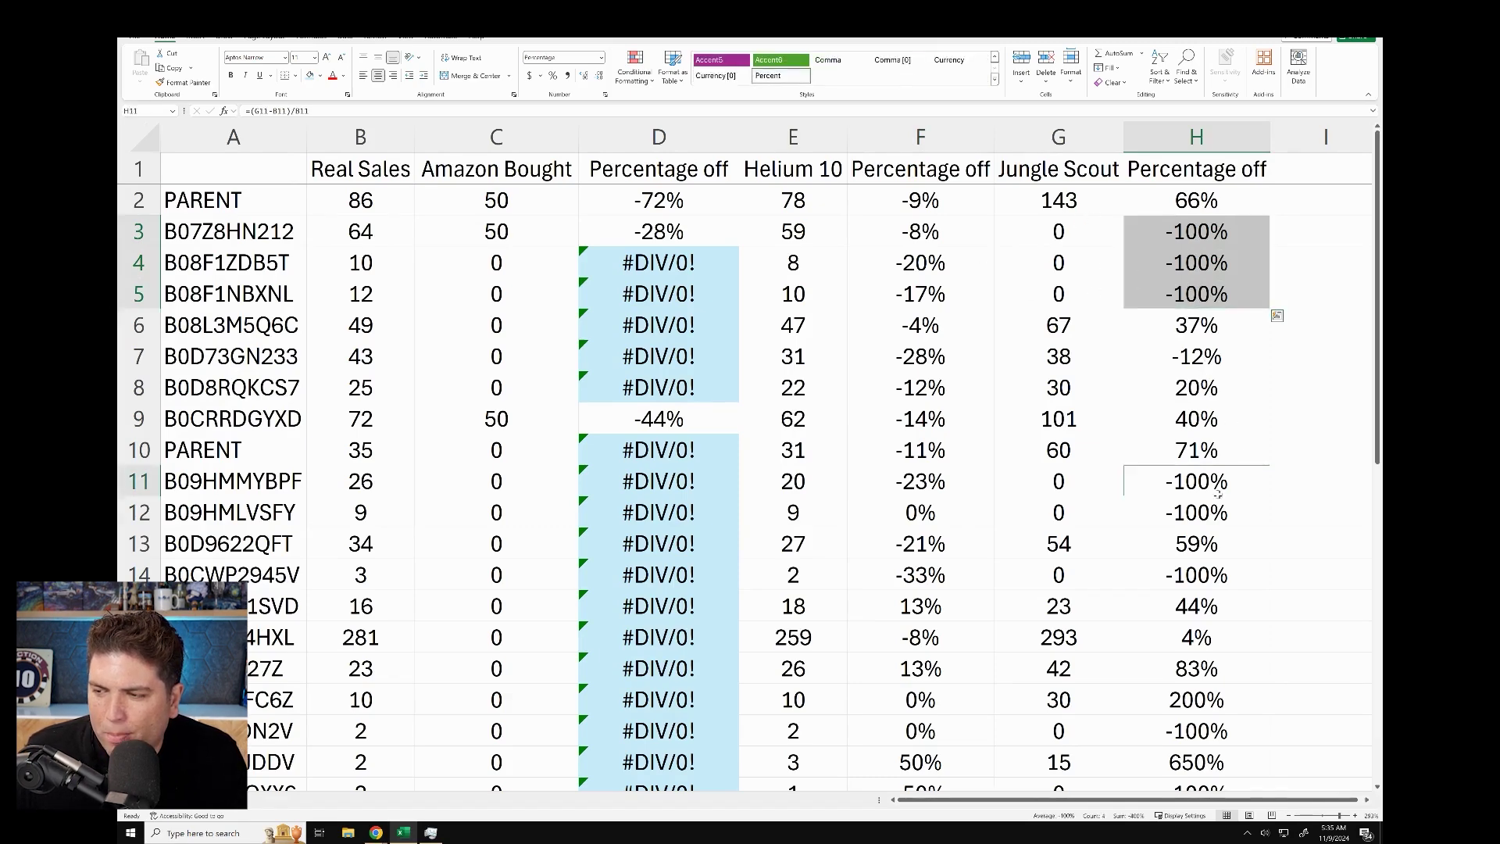
ctrl+click(1218, 504)
scroll(1226, 465, down, 3)
ctrl+click(1210, 295)
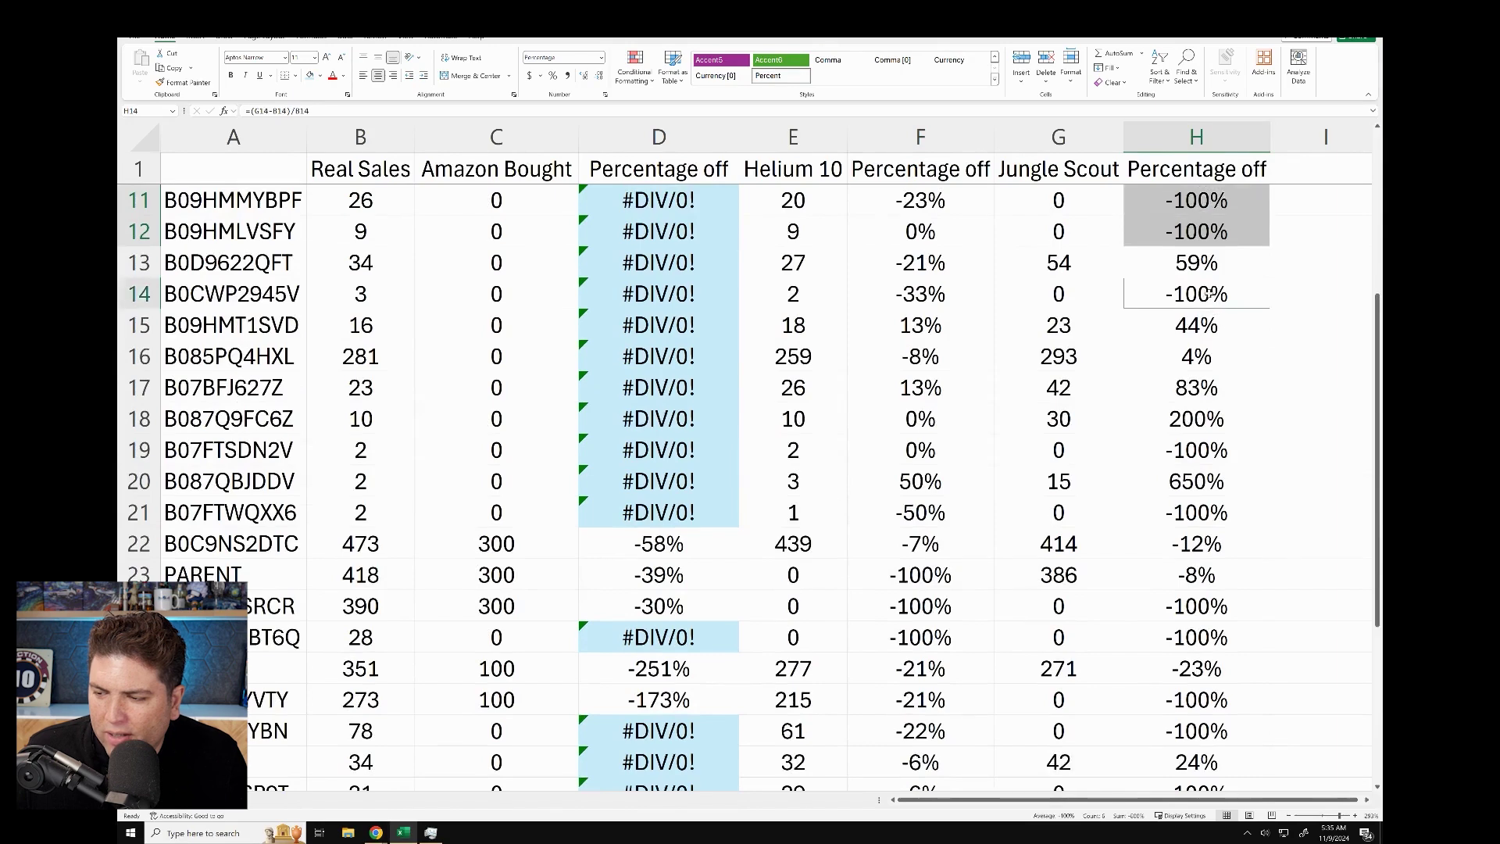
scroll(1210, 294, down, 3)
ctrl+click(1219, 356)
ctrl+click(1218, 544)
ctrl+click(1219, 512)
ctrl+click(1219, 419)
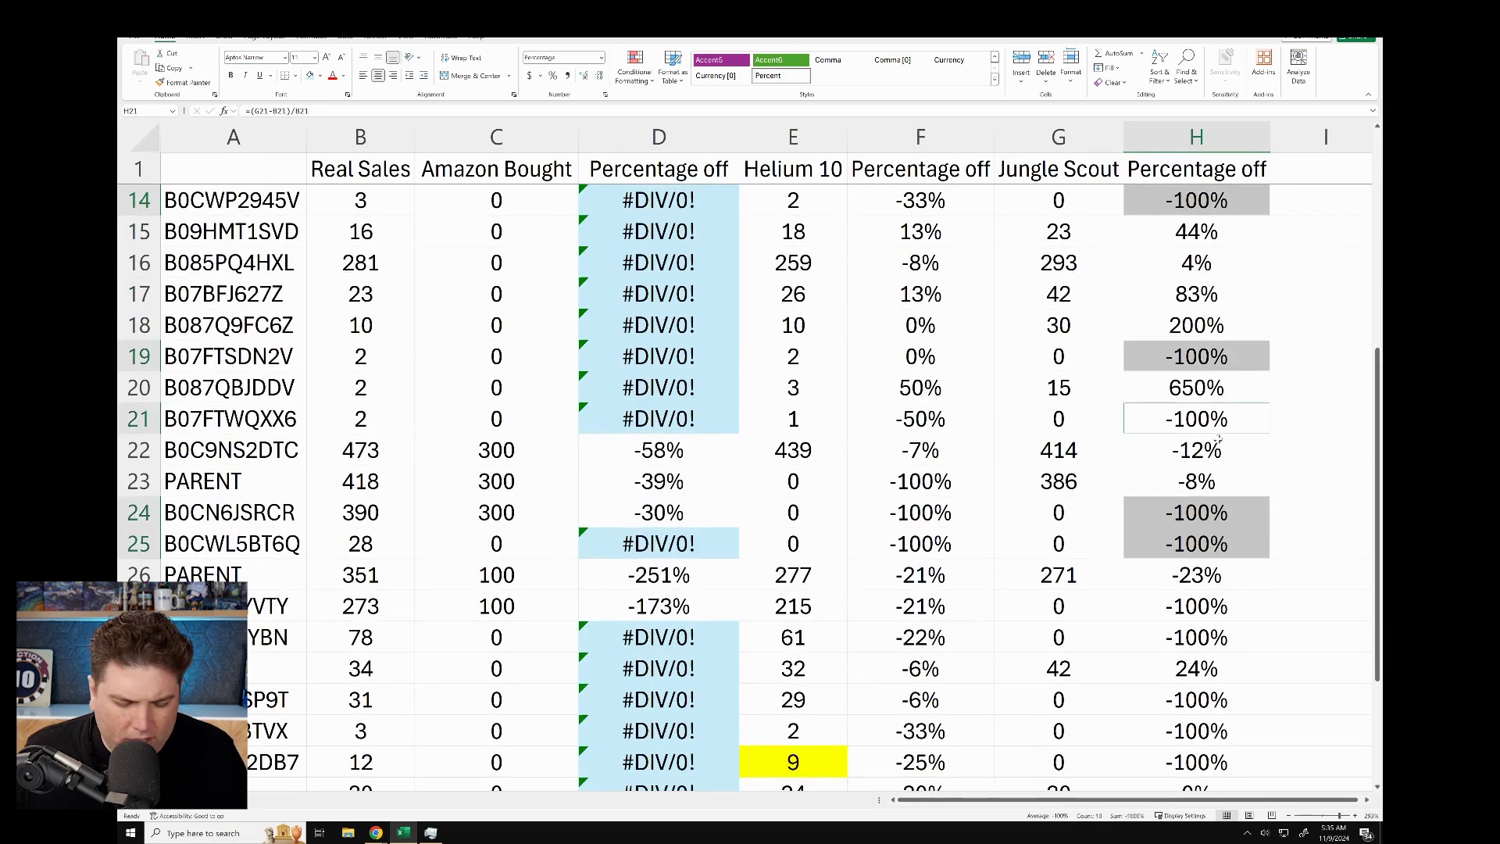
click(1223, 480)
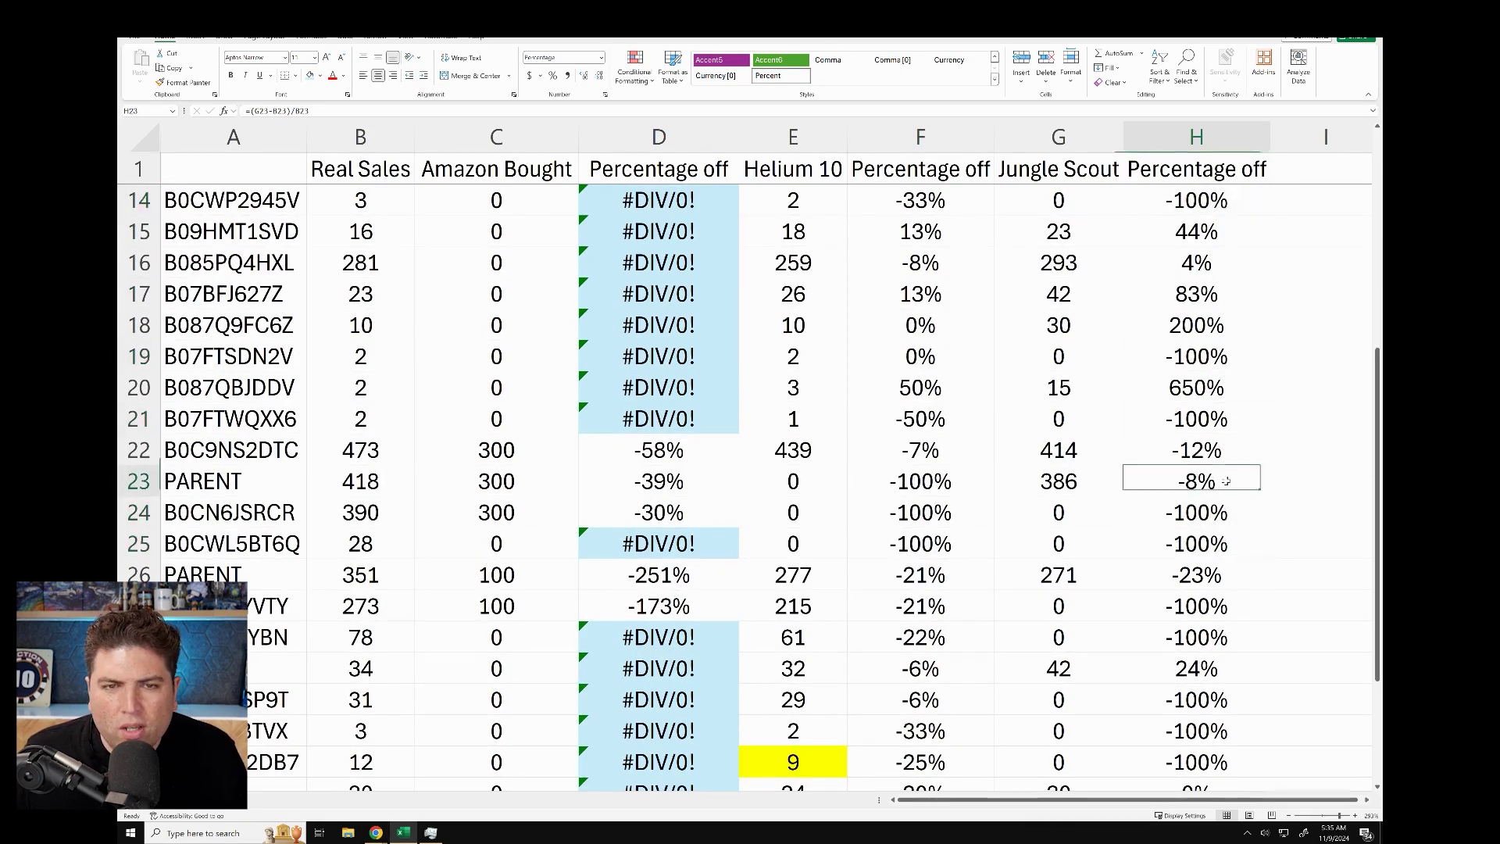
Step: Correct the Amazon Bought percentage-off formula in D2 to divide by real sales: =(C2-B2)/B2
click(683, 420)
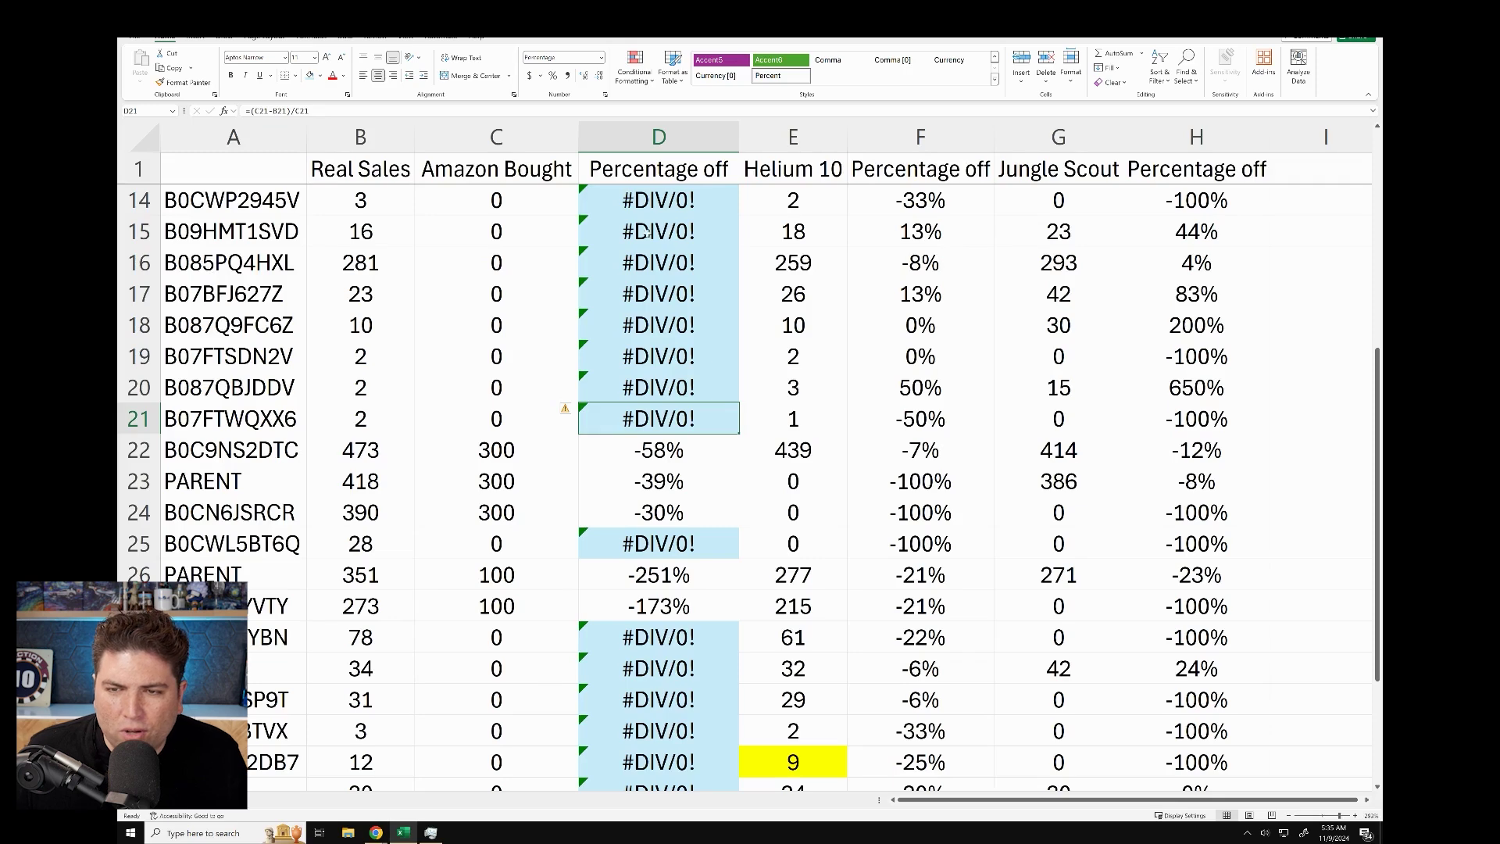
scroll(643, 335, up, 4)
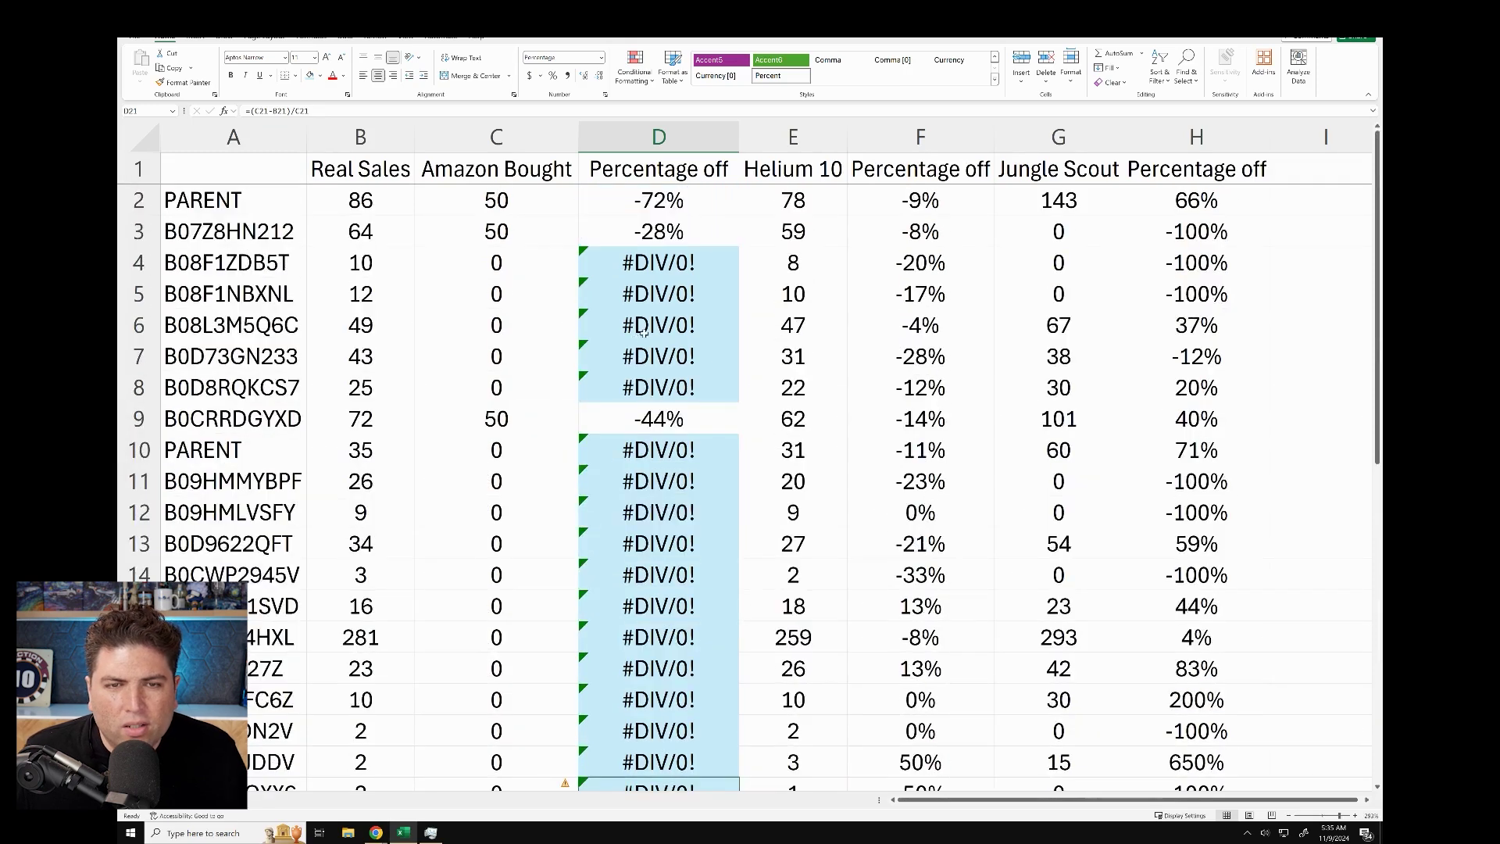
click(661, 210)
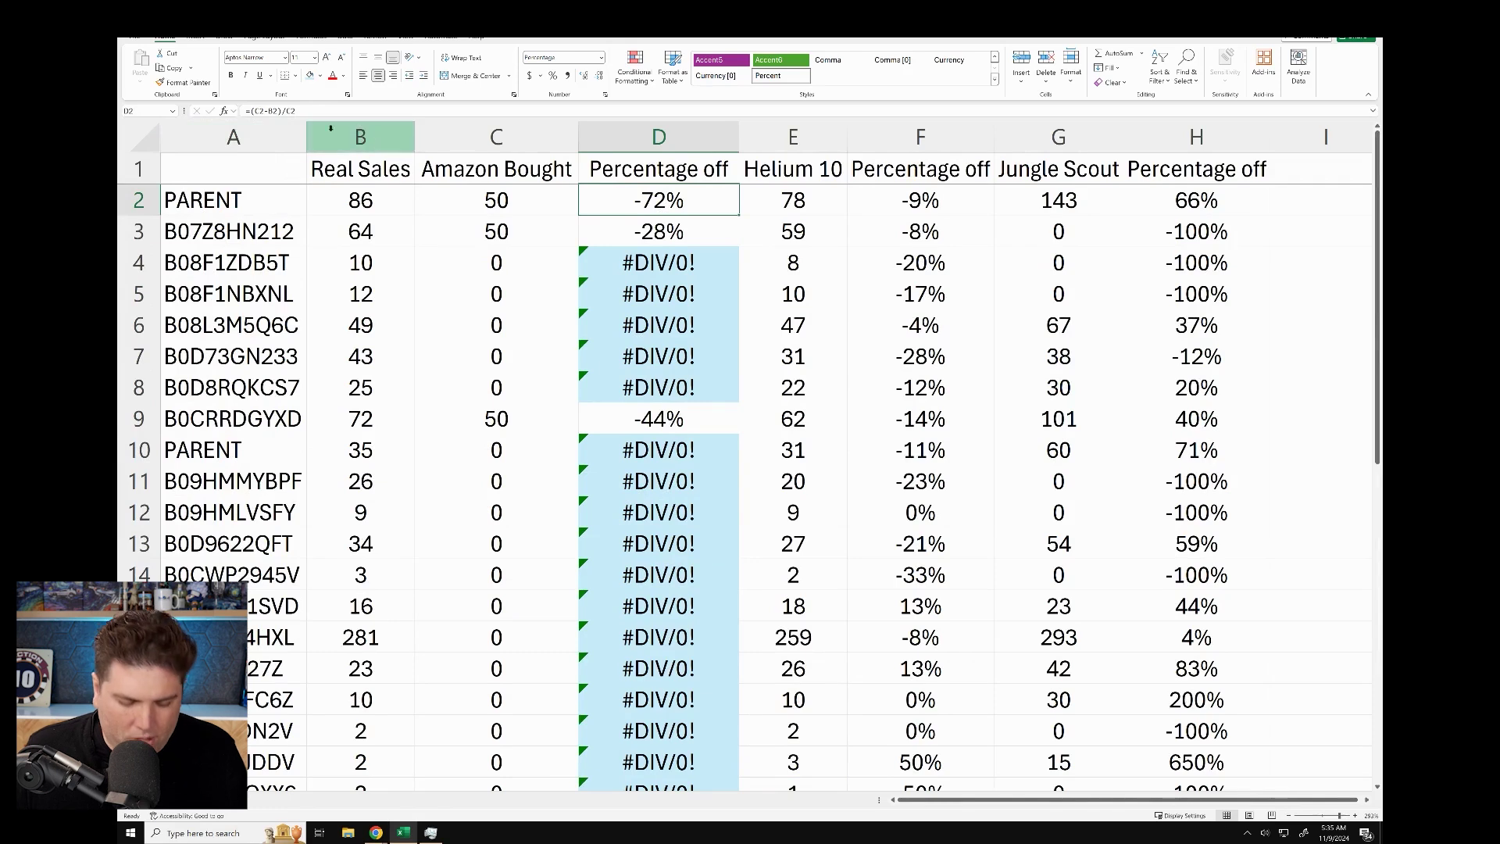
click(289, 110)
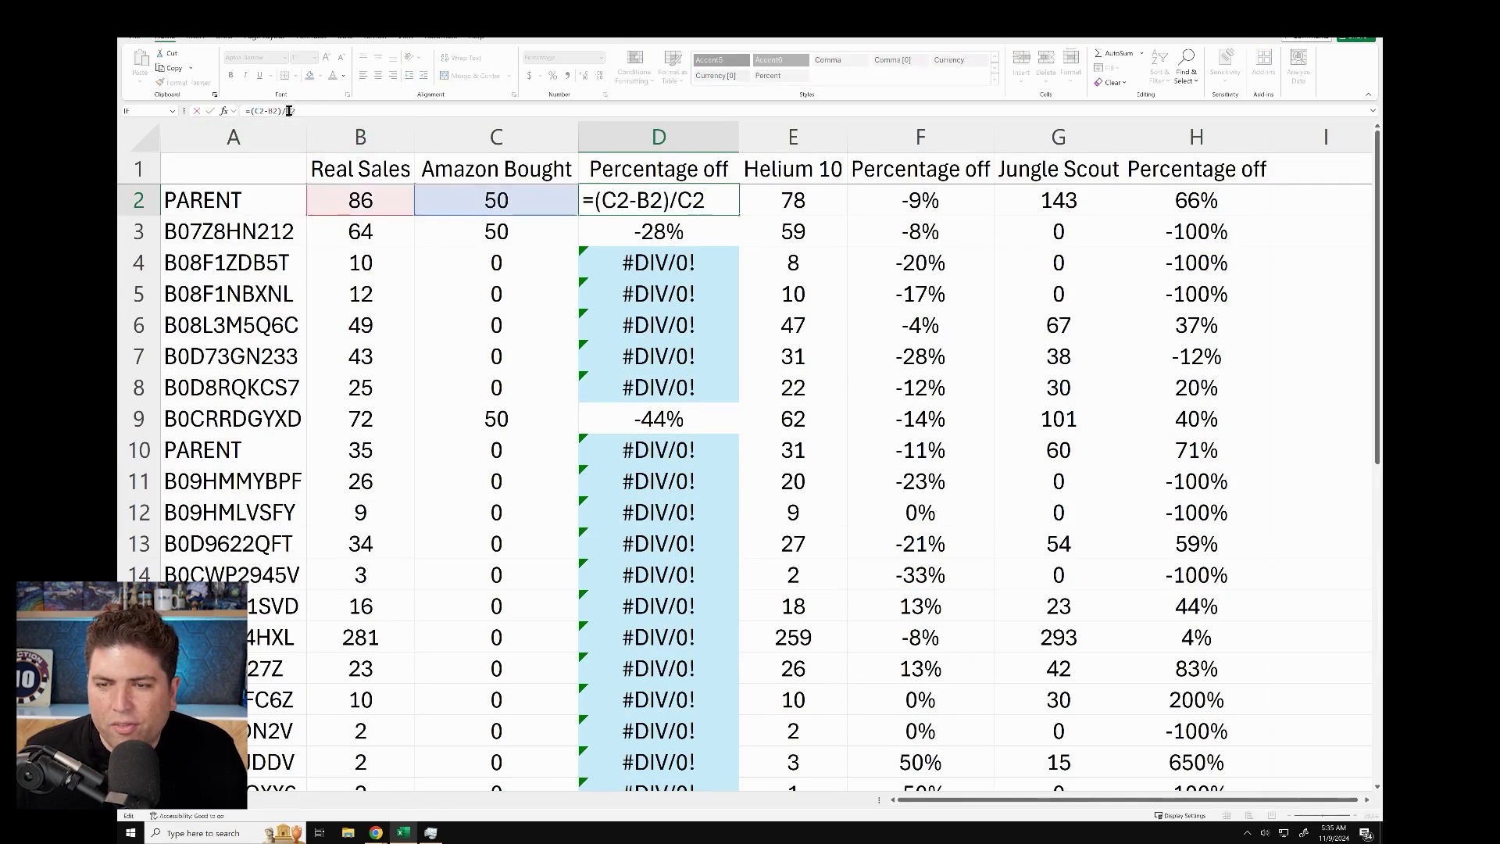
key(BackSpace)
text(B)
key(Return)
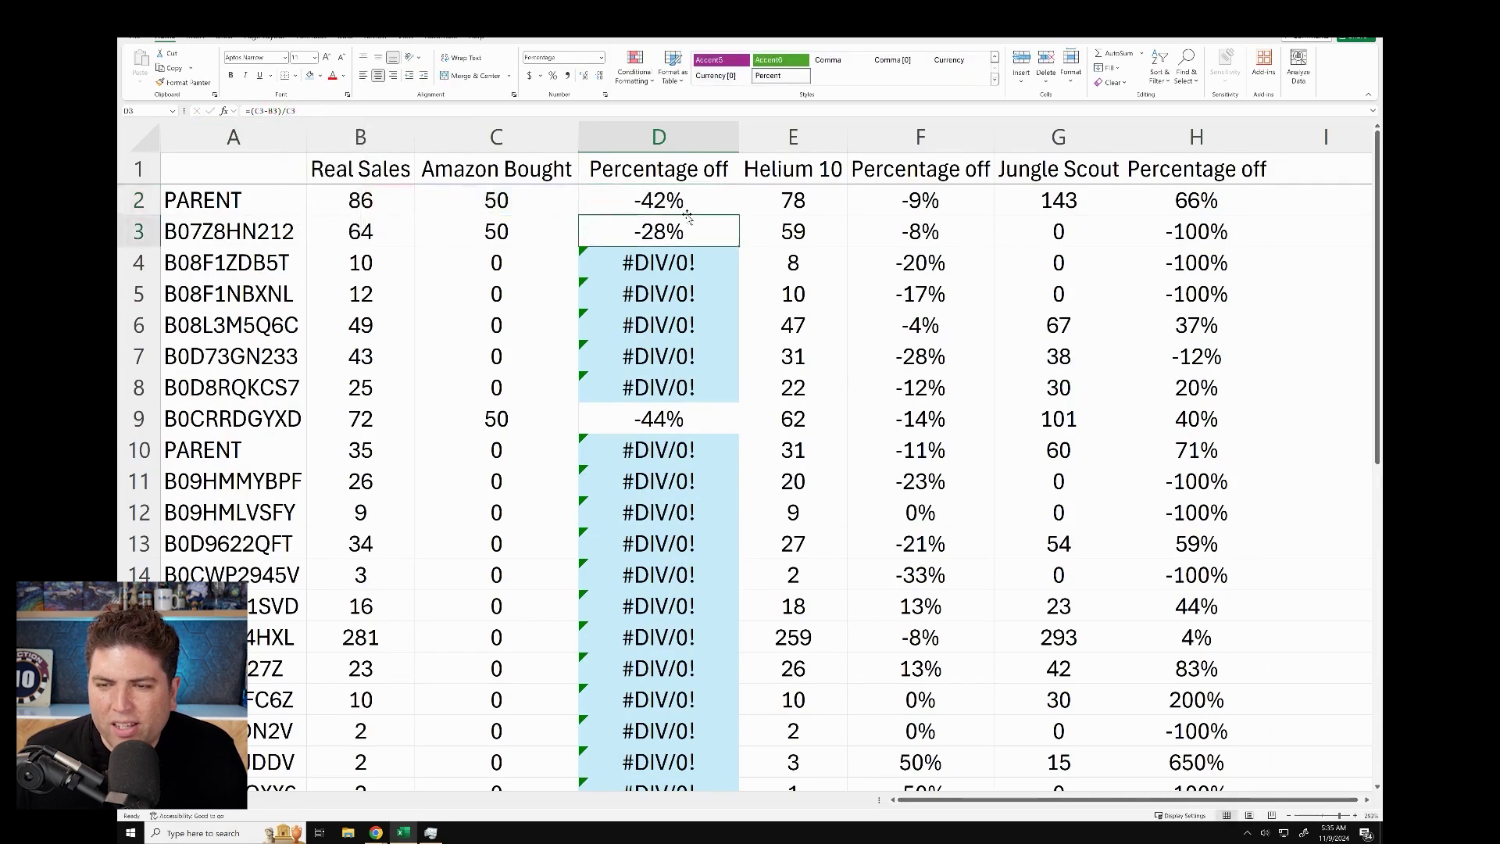
Step: Fill the corrected Amazon Bought percentage-off formula from D2 down through row 37
click(680, 200)
drag(738, 216, 692, 748)
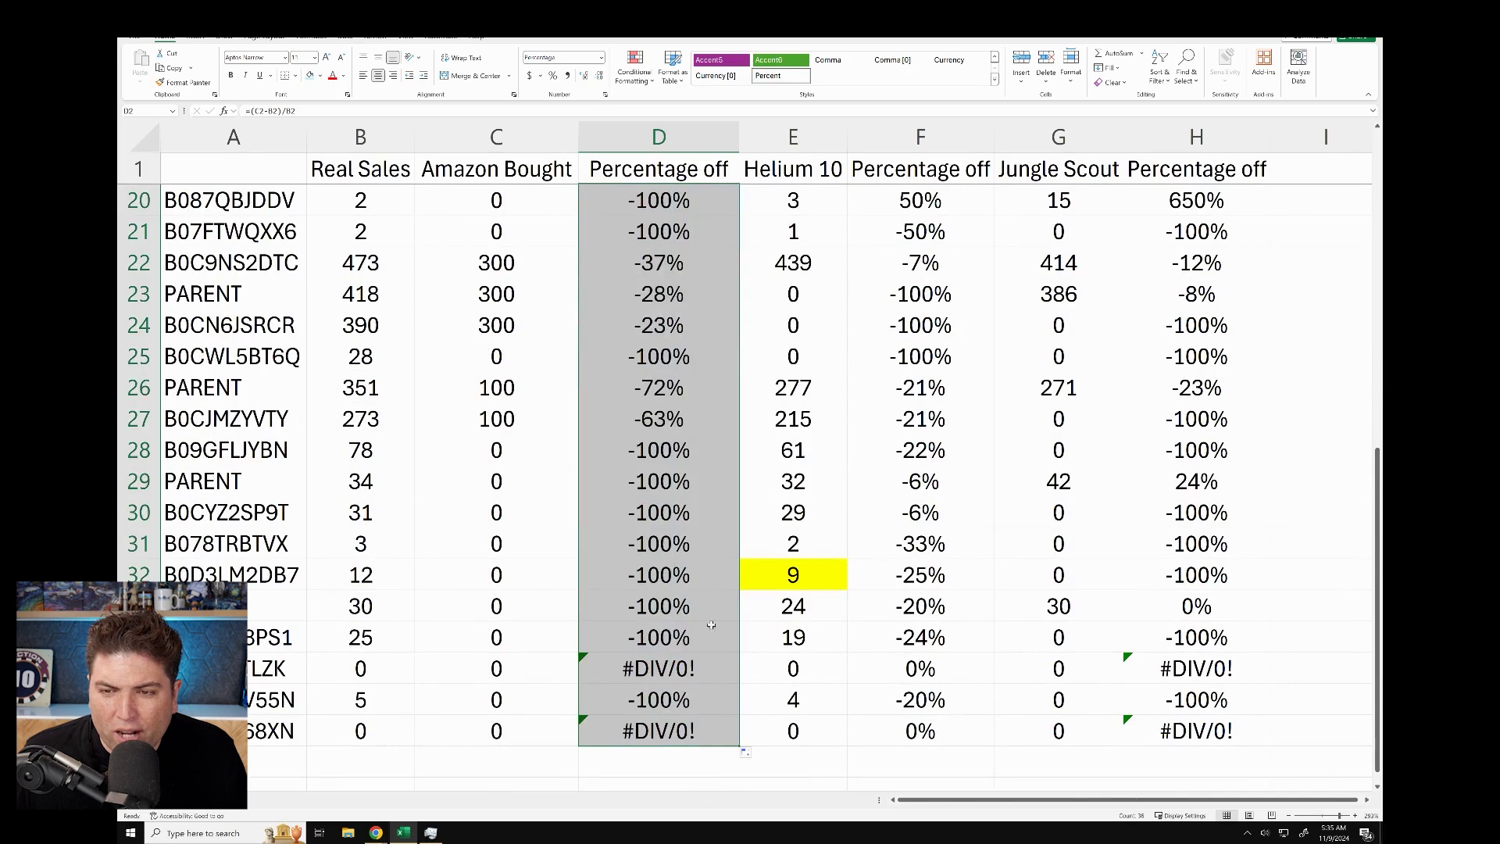
scroll(708, 417, up, 6)
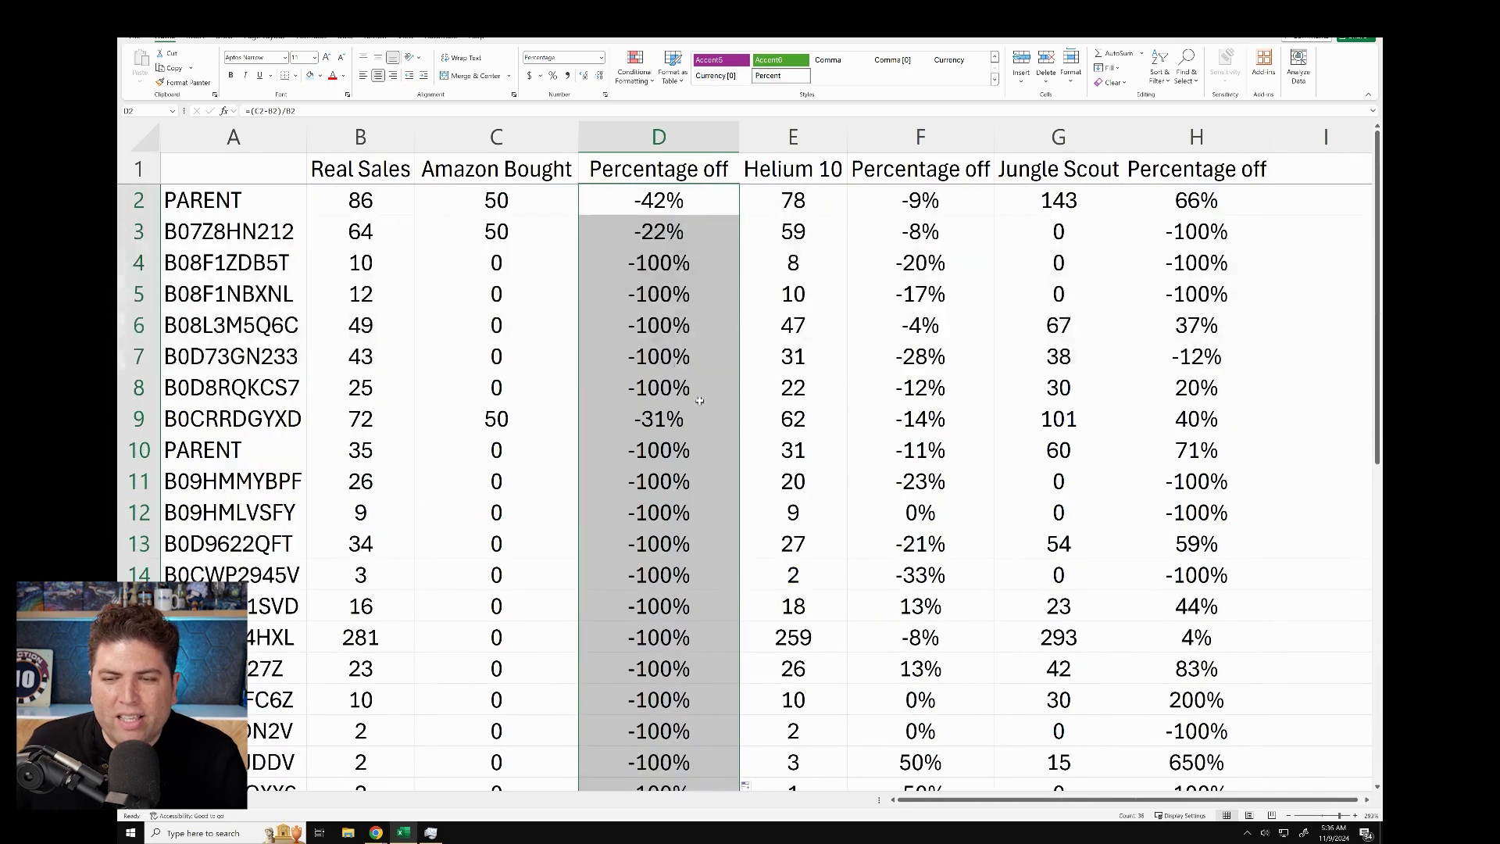
click(658, 200)
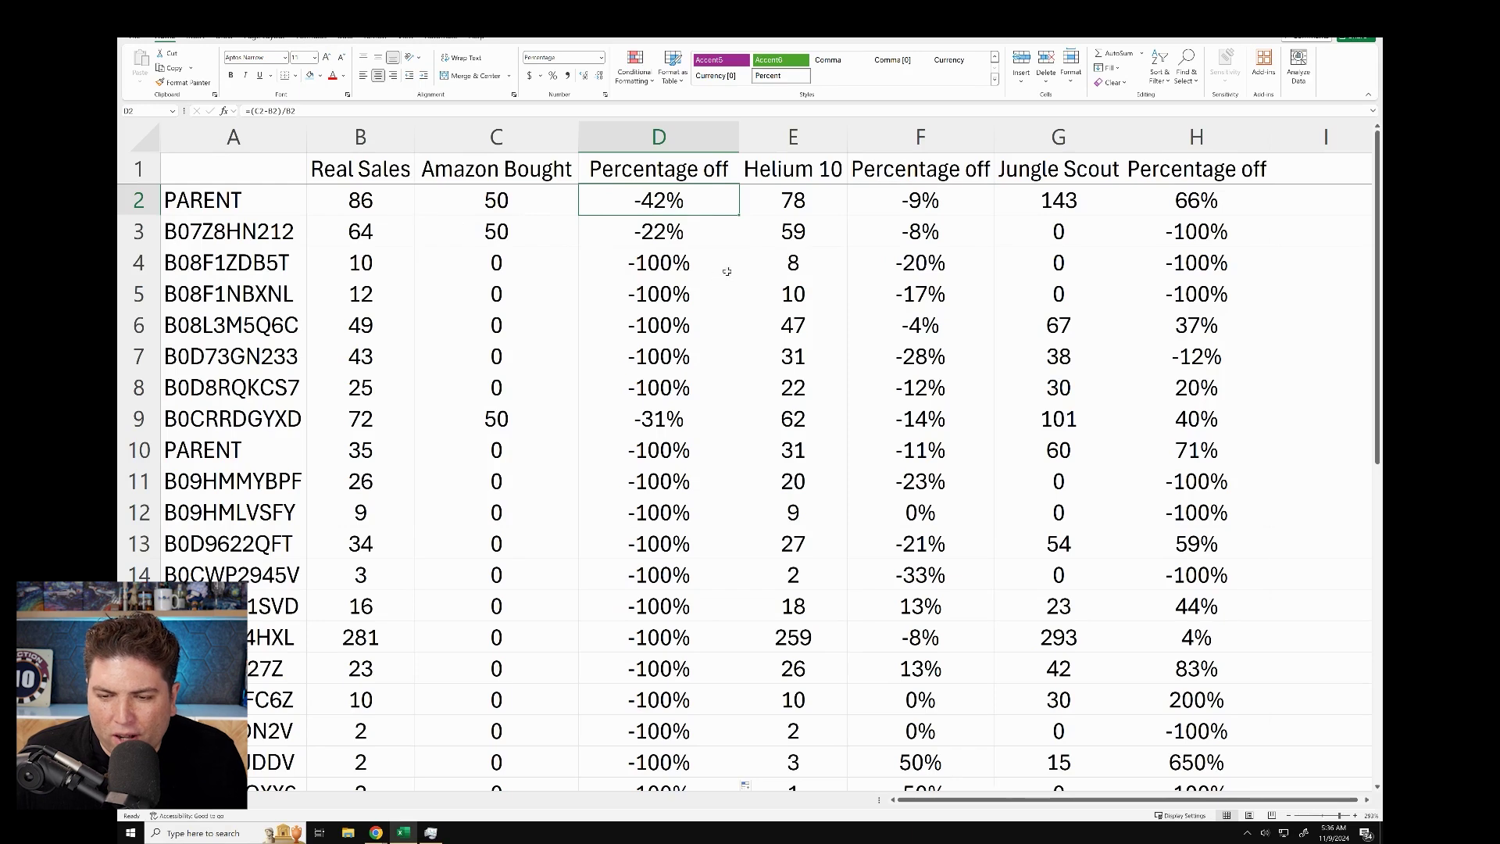
drag(678, 260, 673, 391)
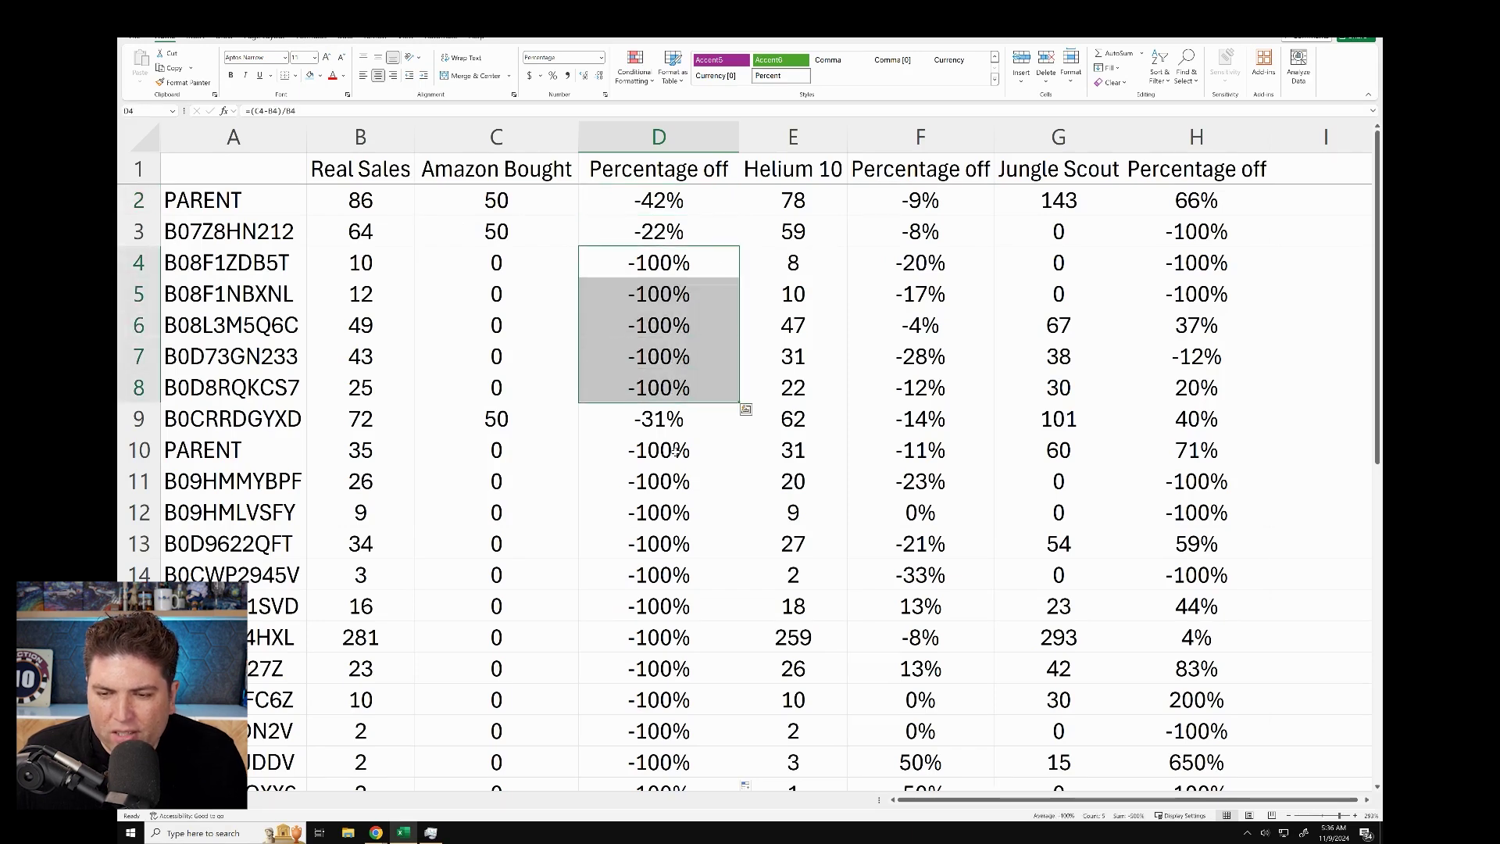
key(ctrl+q)
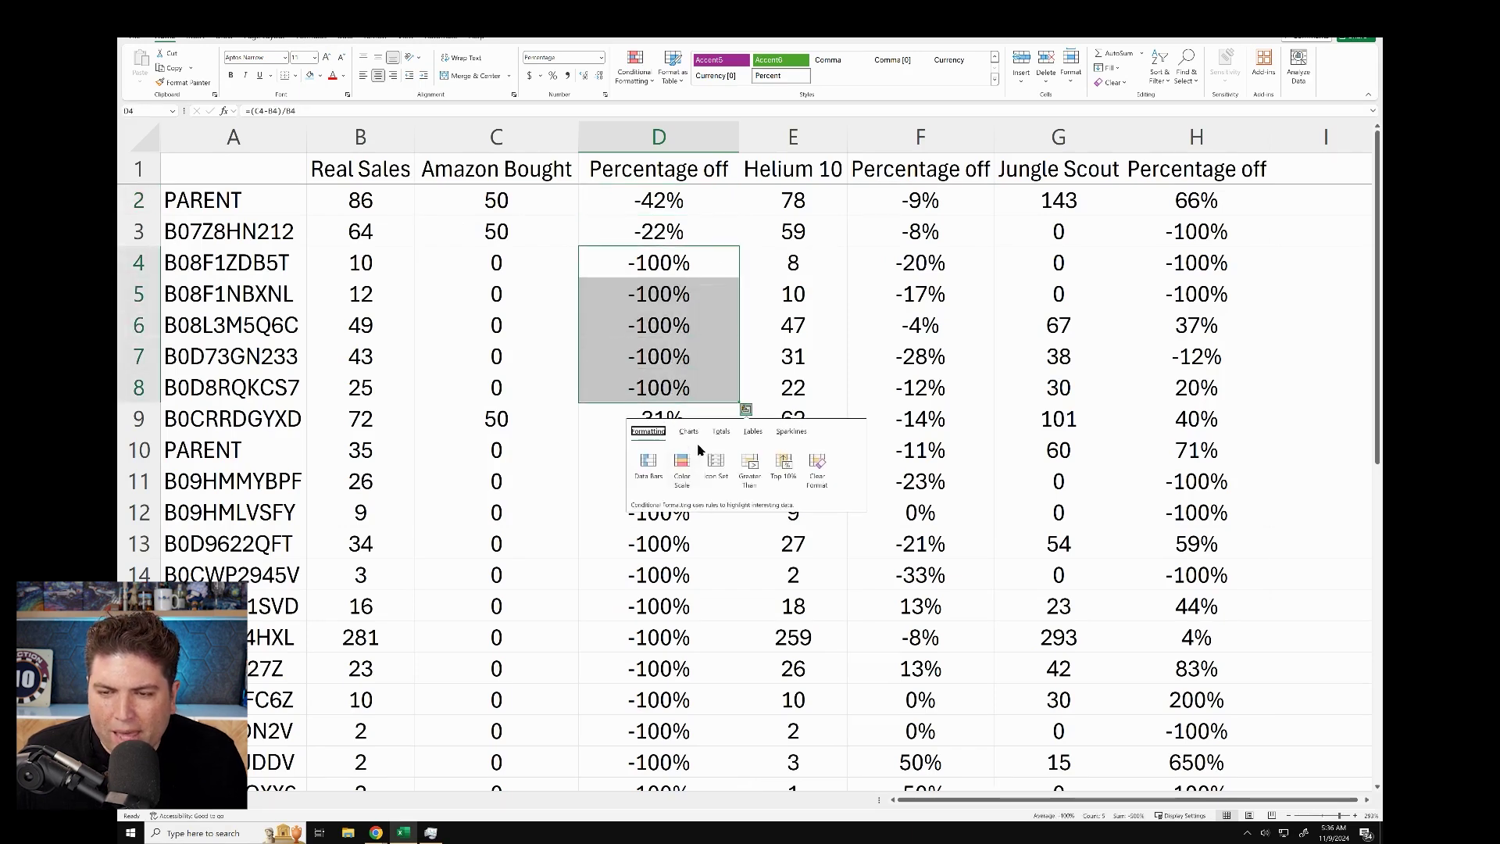
click(591, 427)
Step: Shade the -100% cells in the Amazon Bought percentage-off column light blue: rows 4 to 8, 10 to 21, 25, 28 to 34 and 36
drag(664, 264, 684, 386)
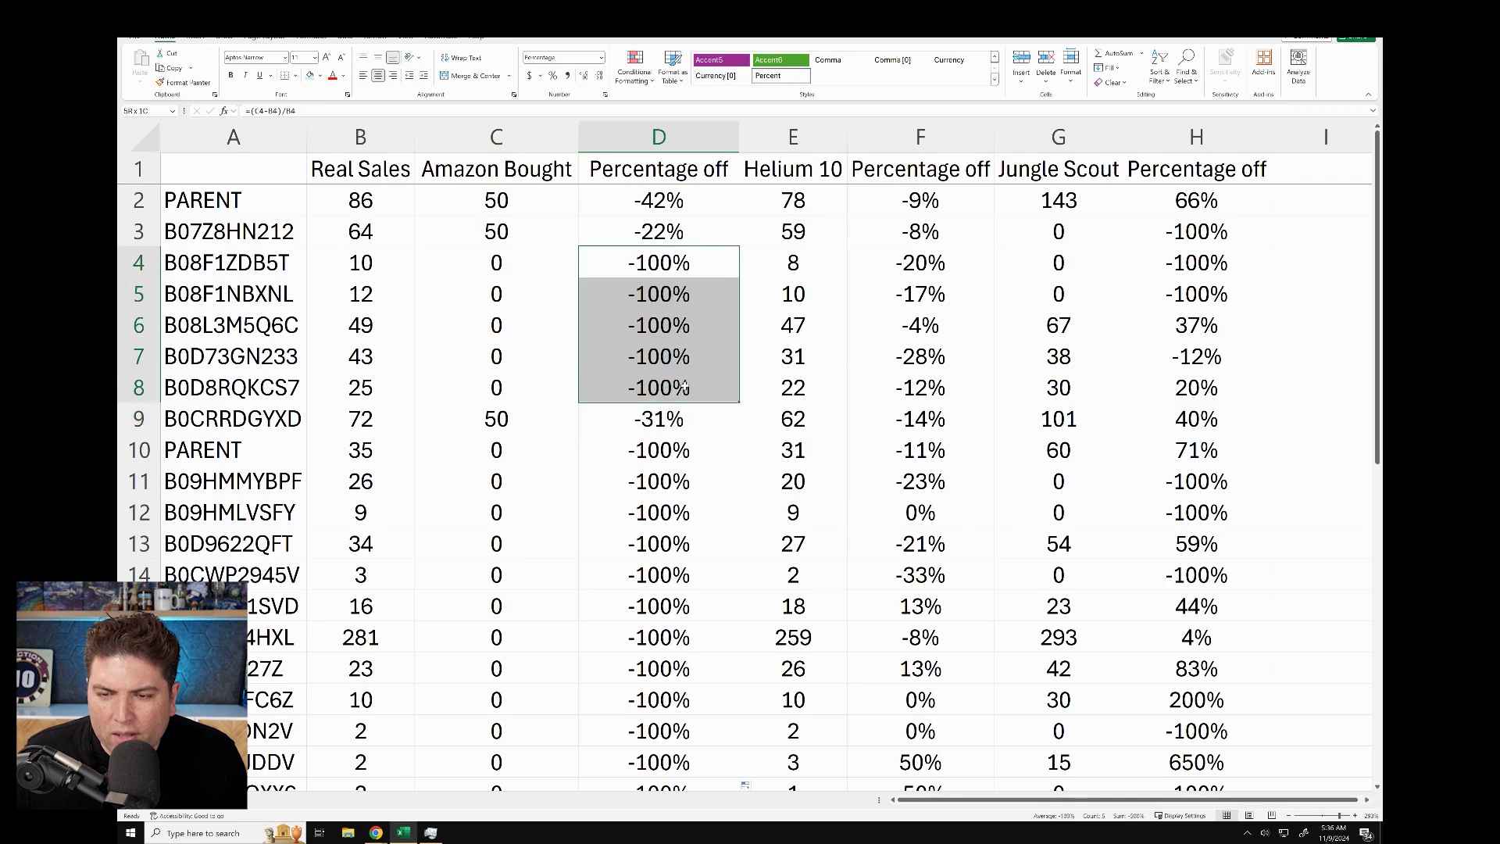
scroll(756, 425, down, 2)
drag(670, 263, 661, 607)
scroll(654, 344, down, 4)
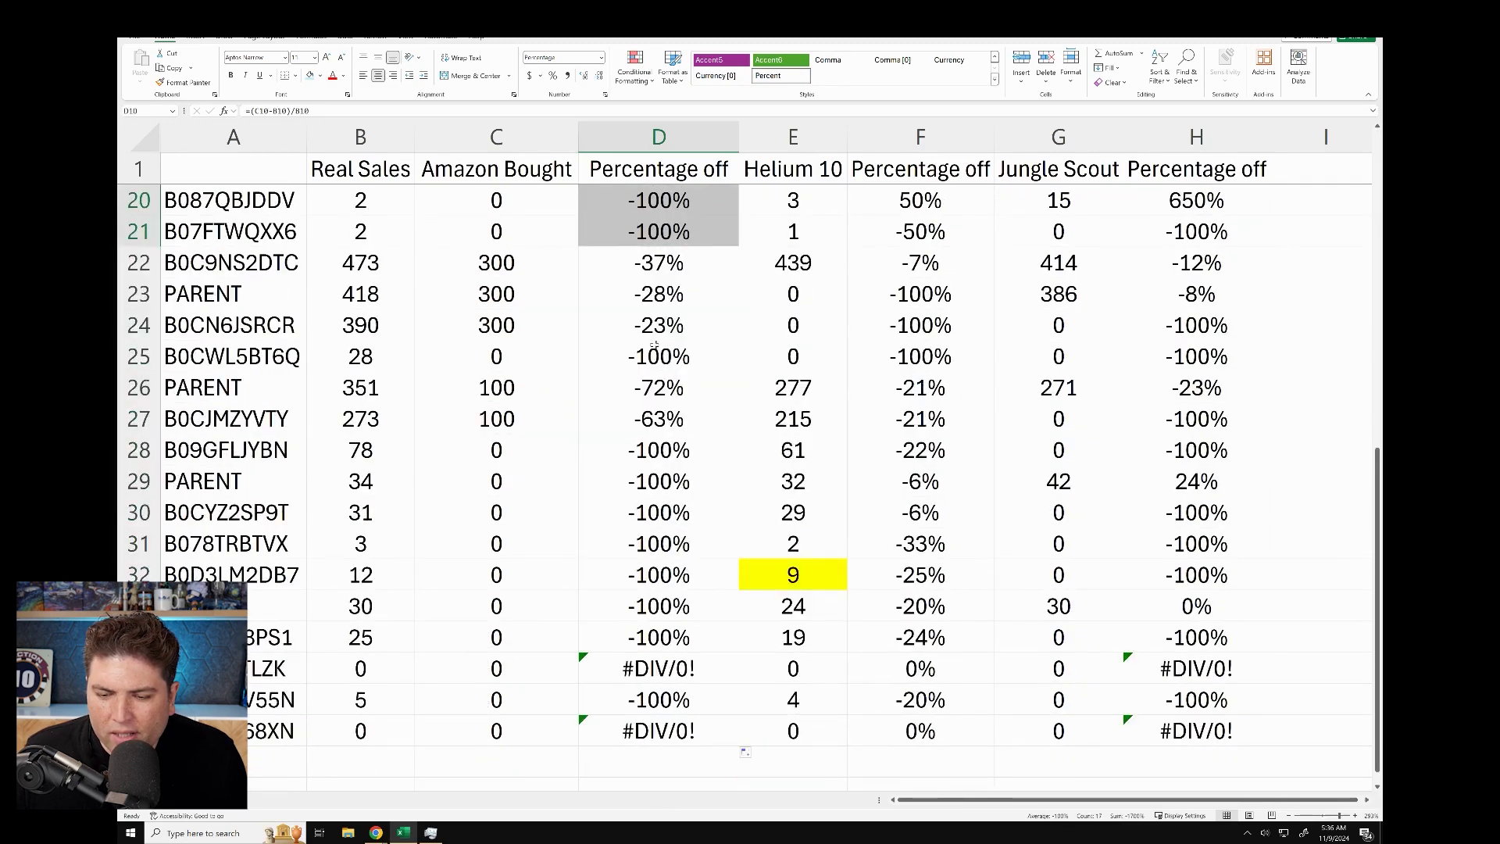
ctrl+click(694, 360)
drag(685, 455, 671, 614)
ctrl+click(680, 634)
ctrl+click(692, 698)
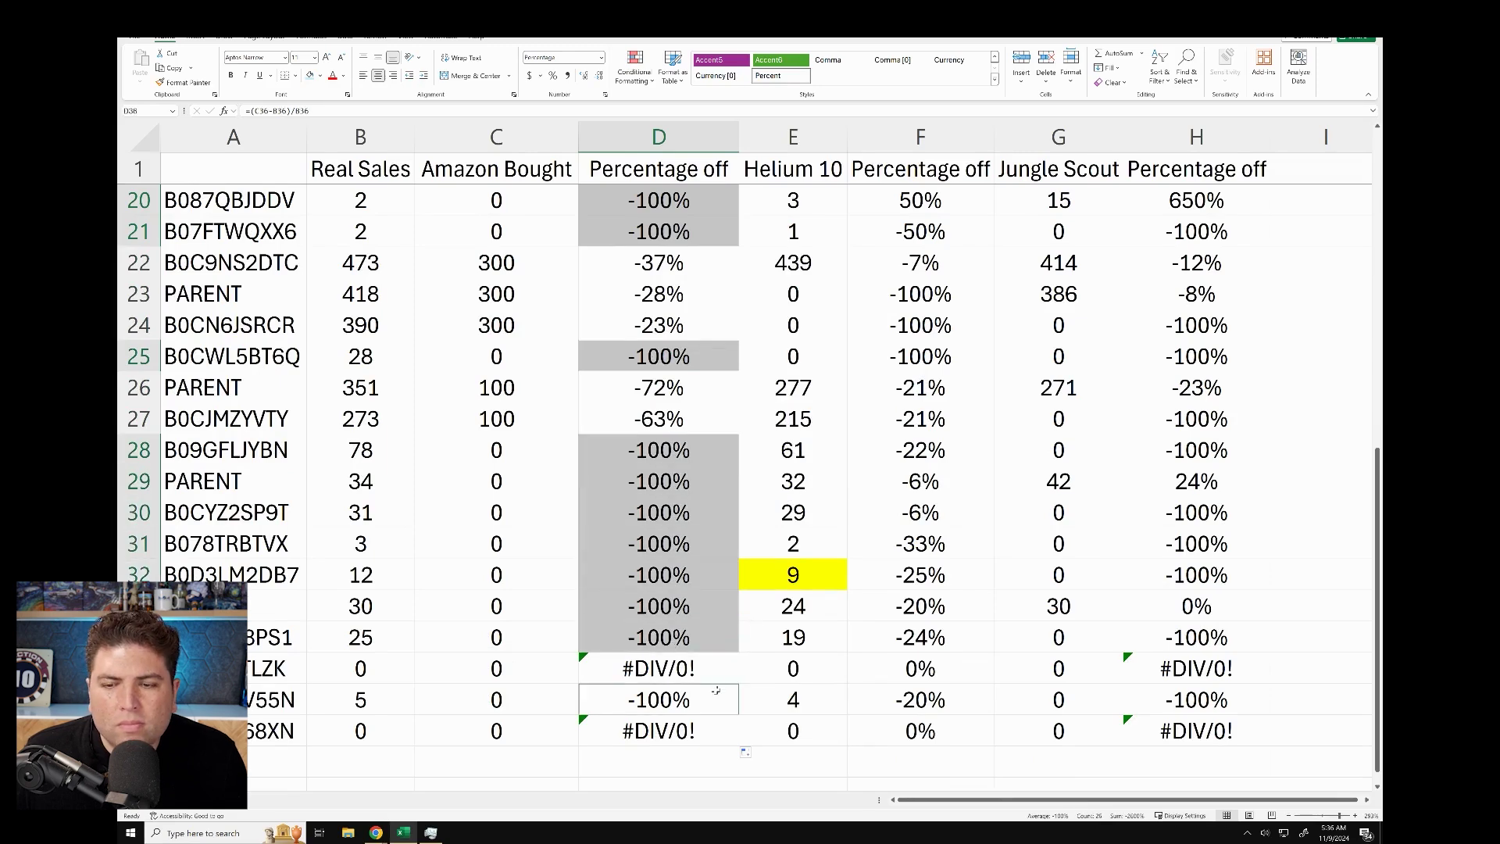
click(309, 75)
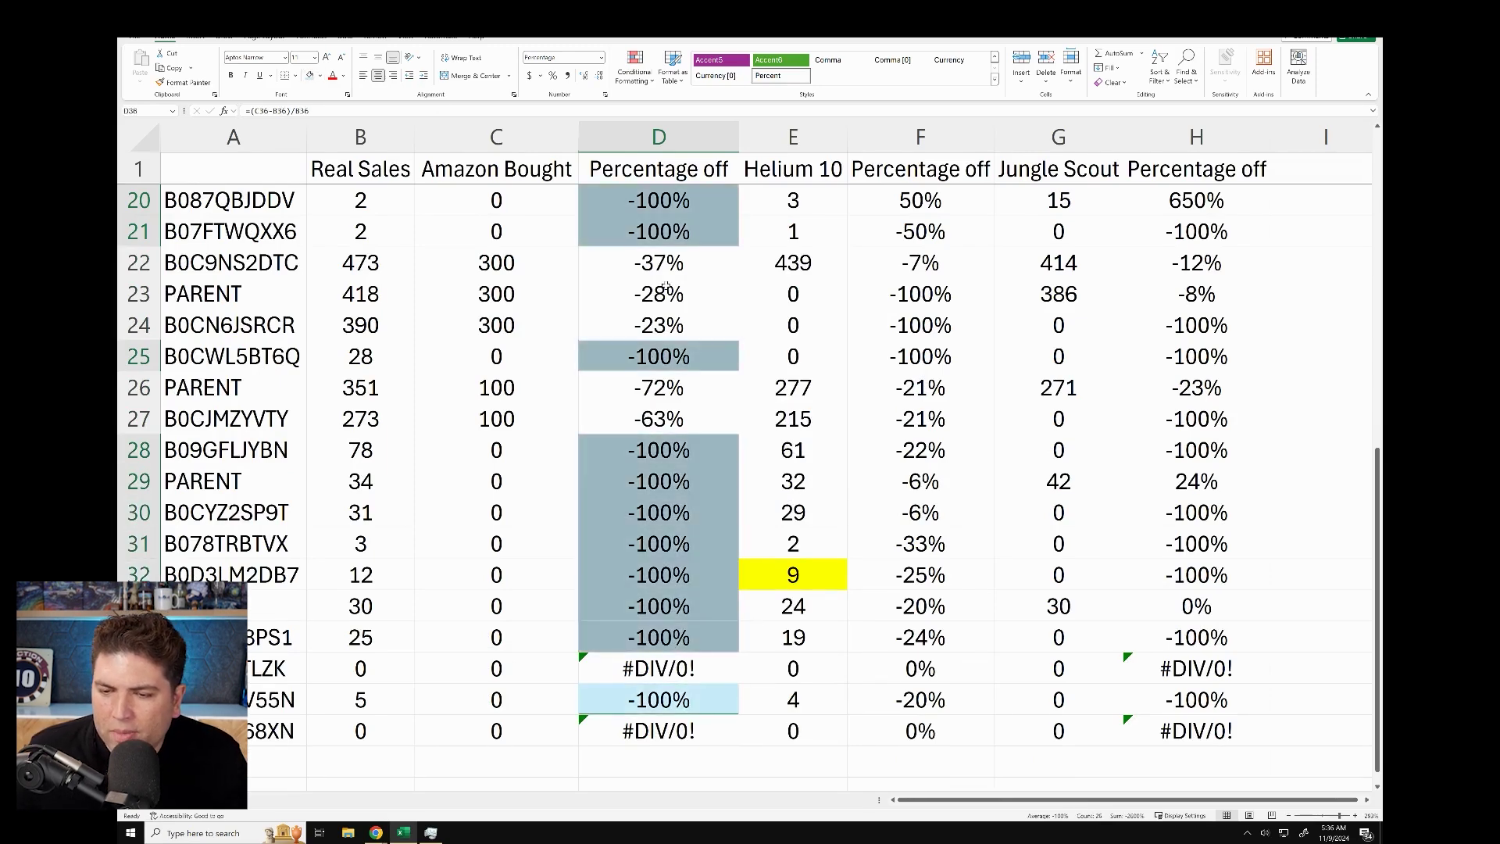
Step: Shade the -100% cells in the Helium 10 percentage-off column light blue: rows 23 to 25
scroll(682, 432, up, 1)
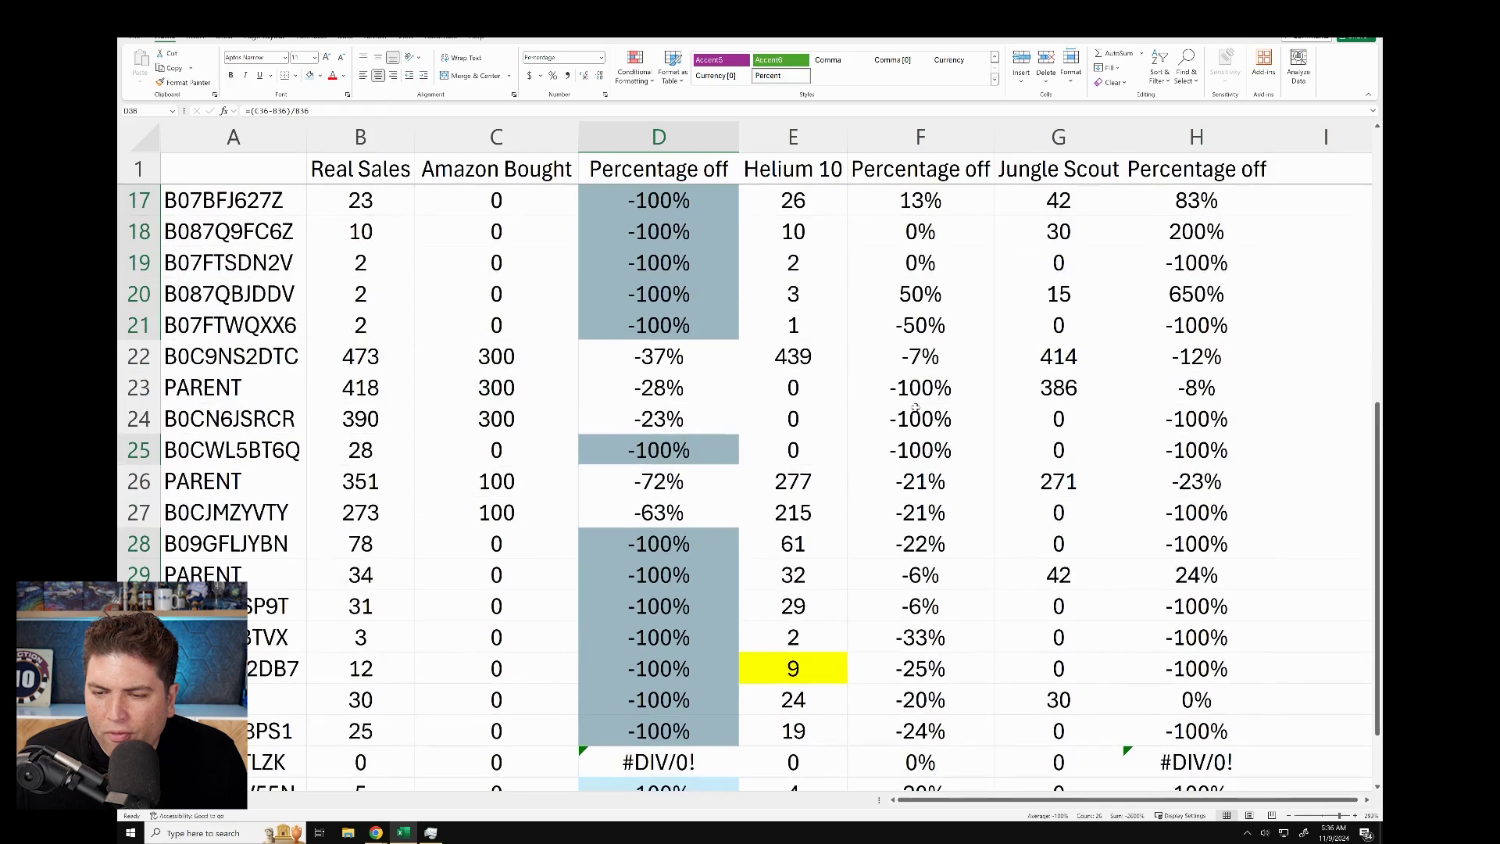
drag(935, 388, 998, 468)
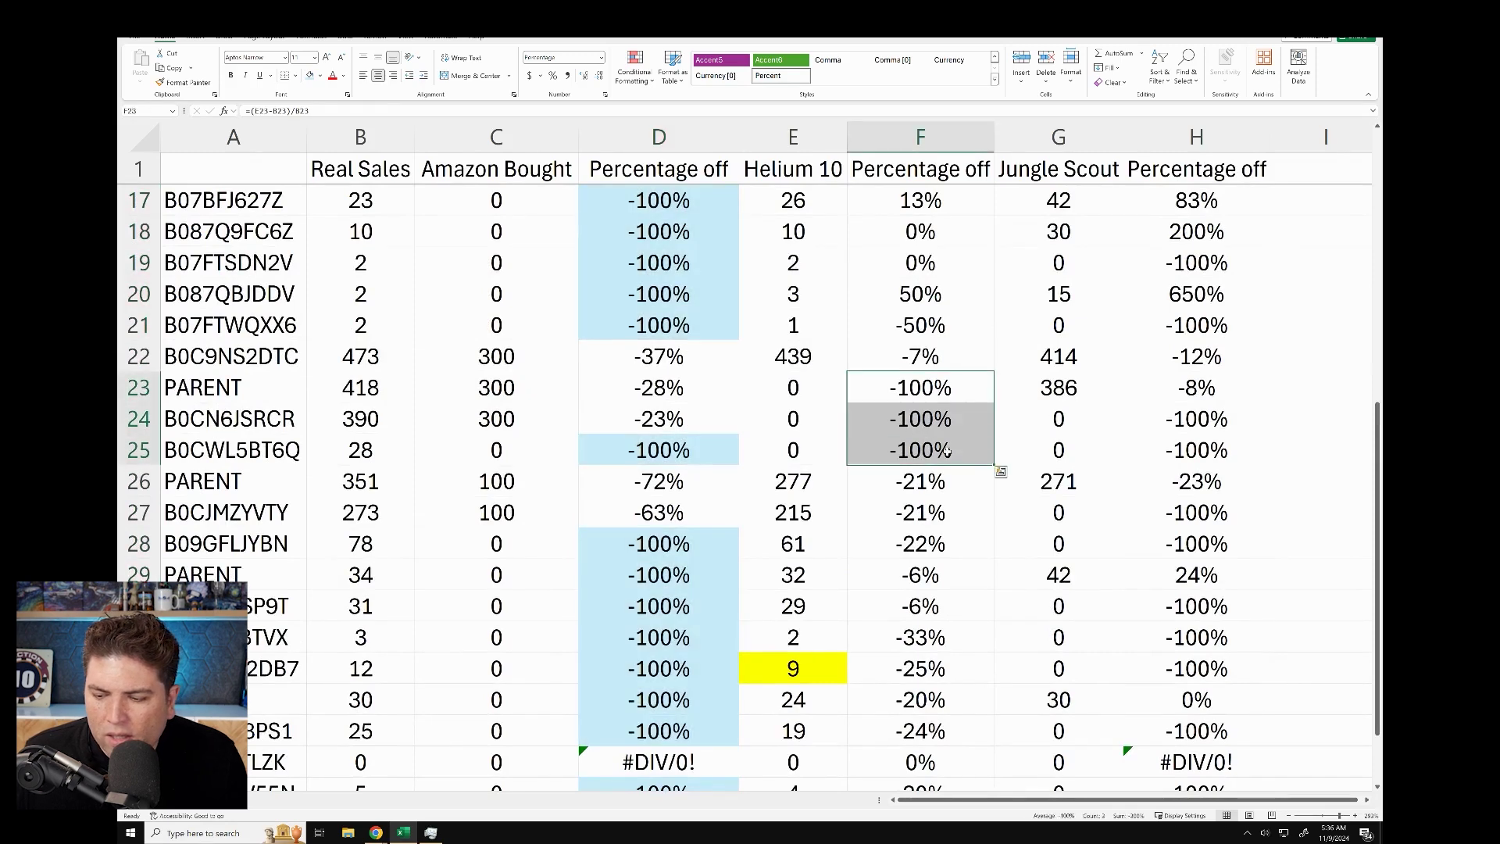
click(310, 75)
Step: Review the shaded percentage-off columns from the first row to the last and inspect the Amazon Bought percentage-off formula in D26
scroll(813, 432, down, 5)
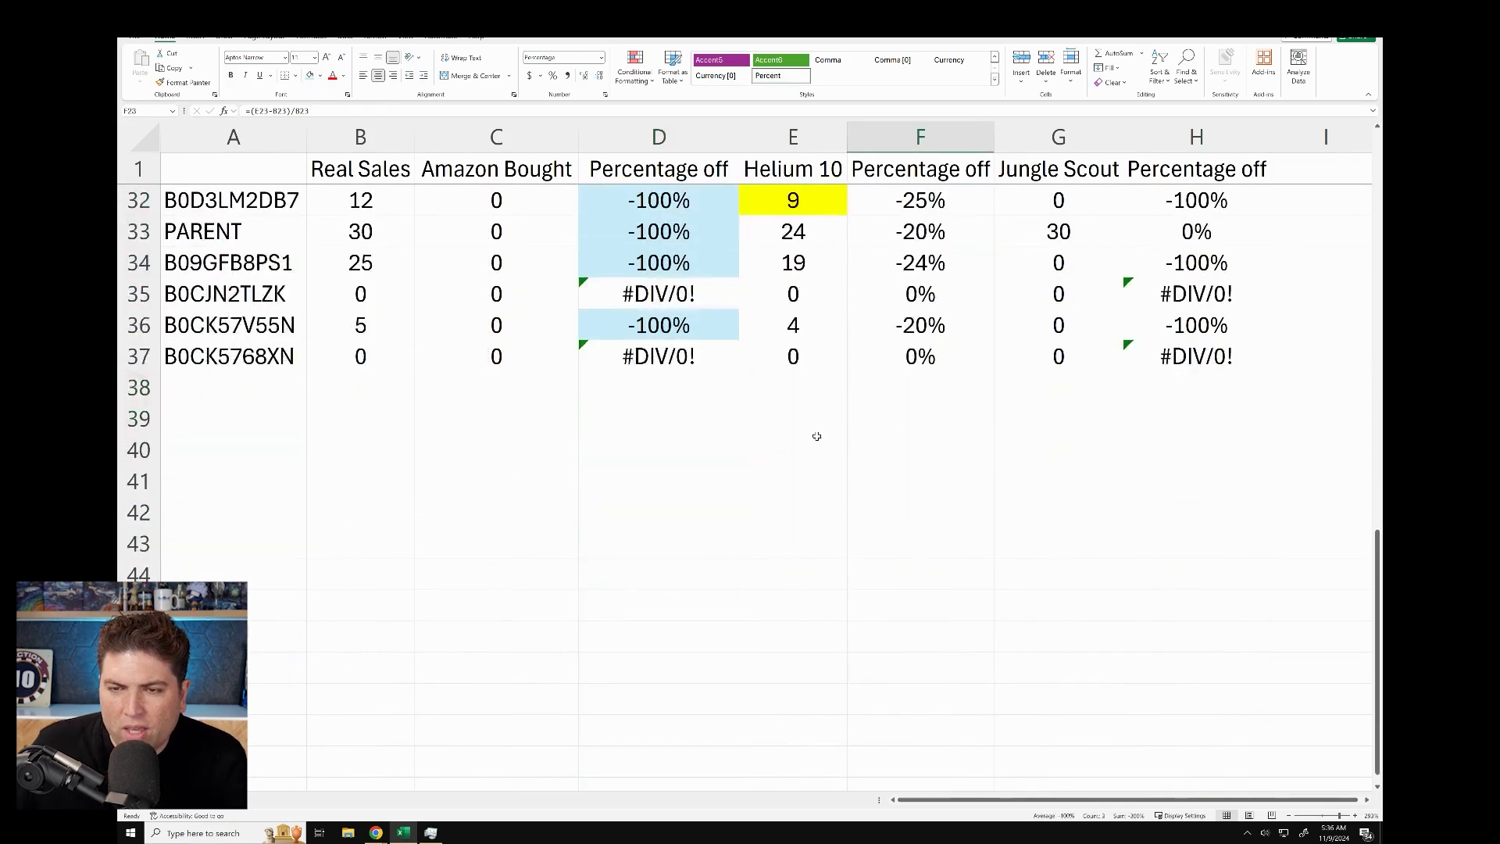
scroll(817, 436, up, 7)
scroll(817, 436, up, 3)
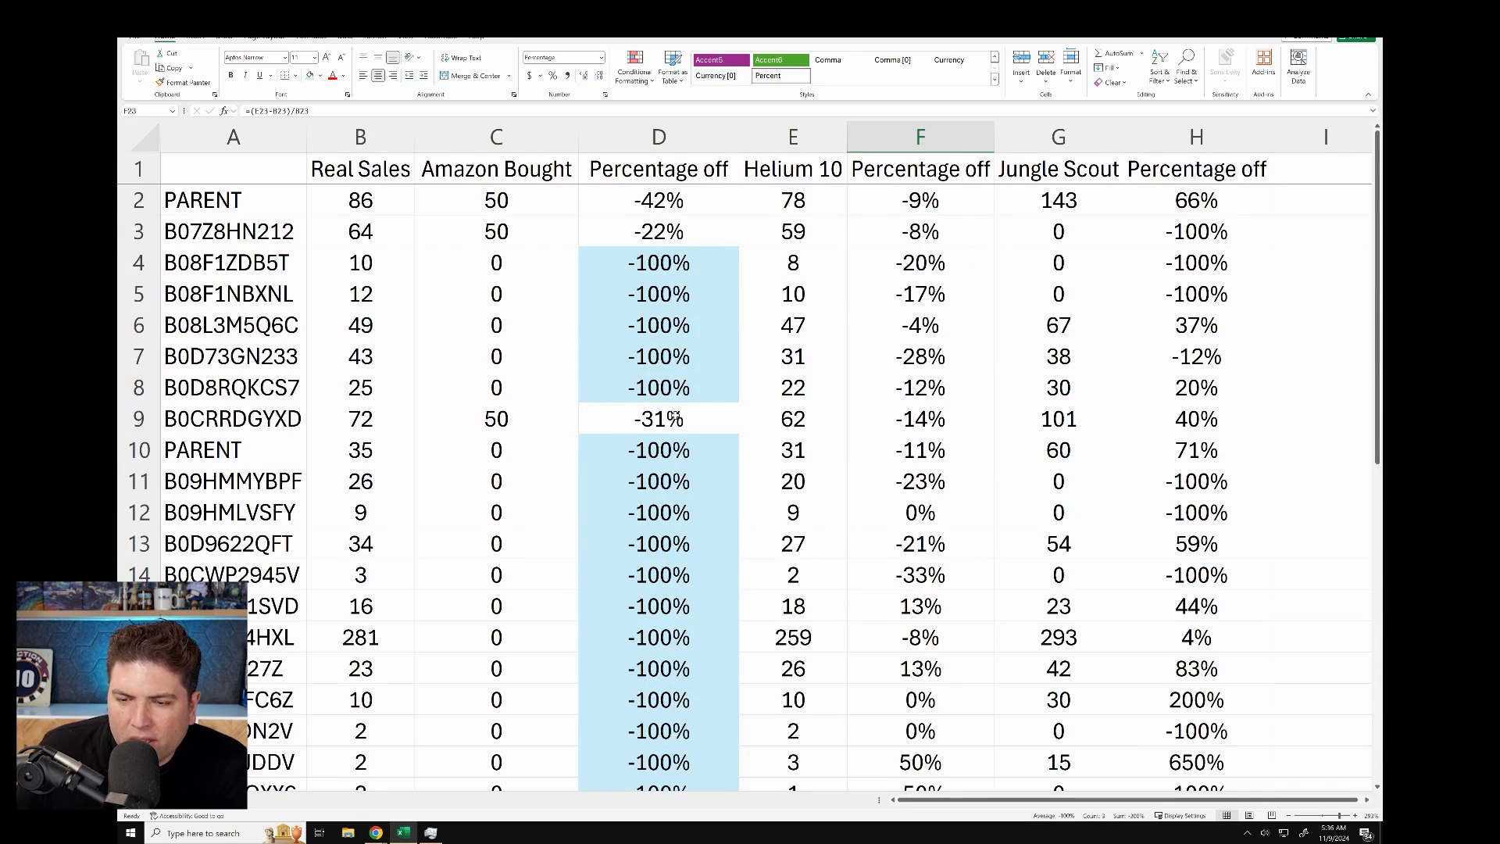
scroll(675, 415, down, 7)
scroll(695, 417, up, 3)
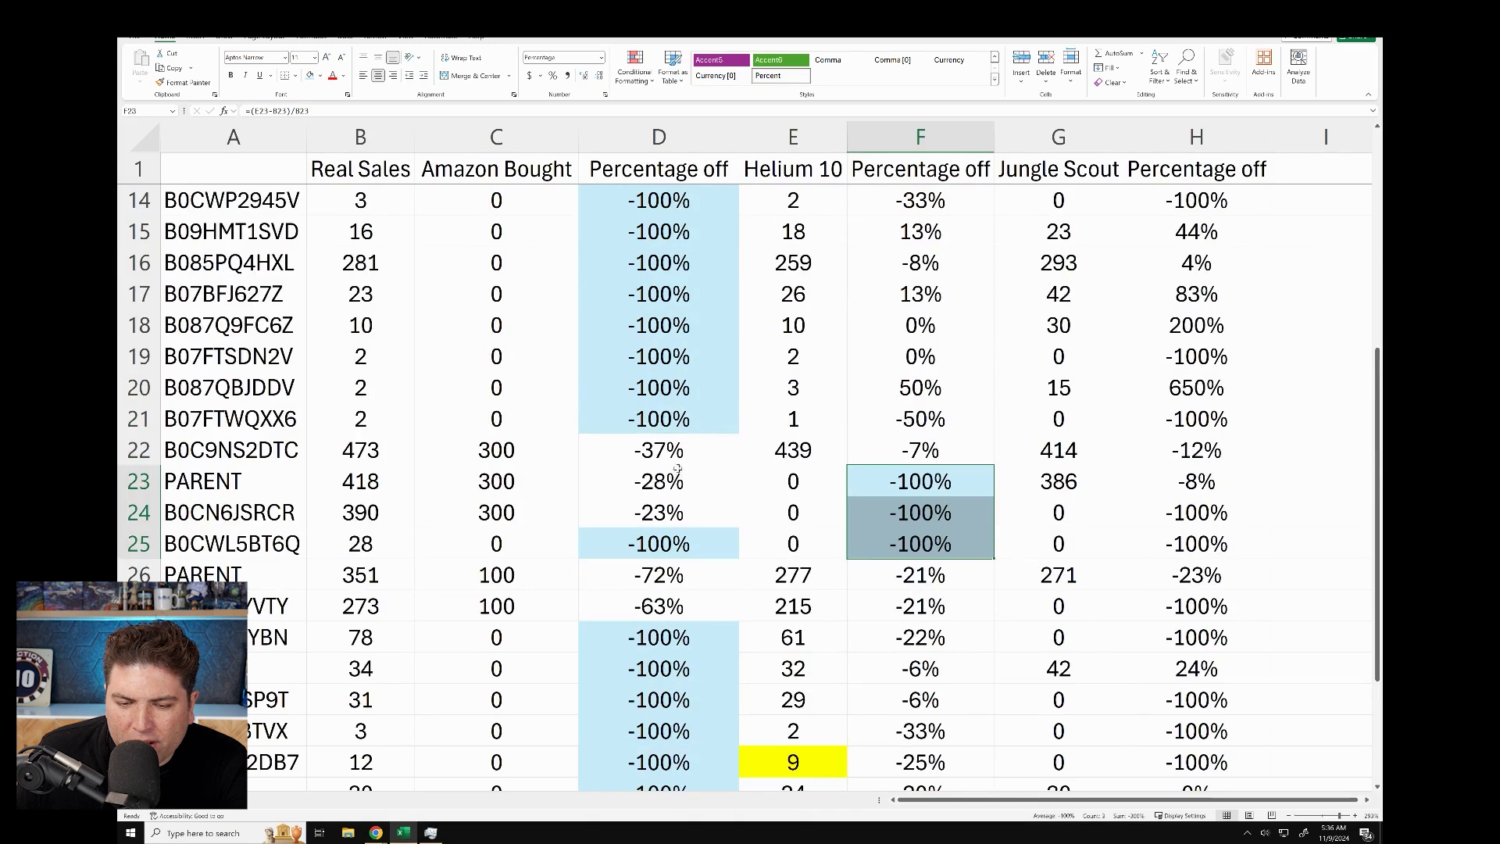
double_click(680, 584)
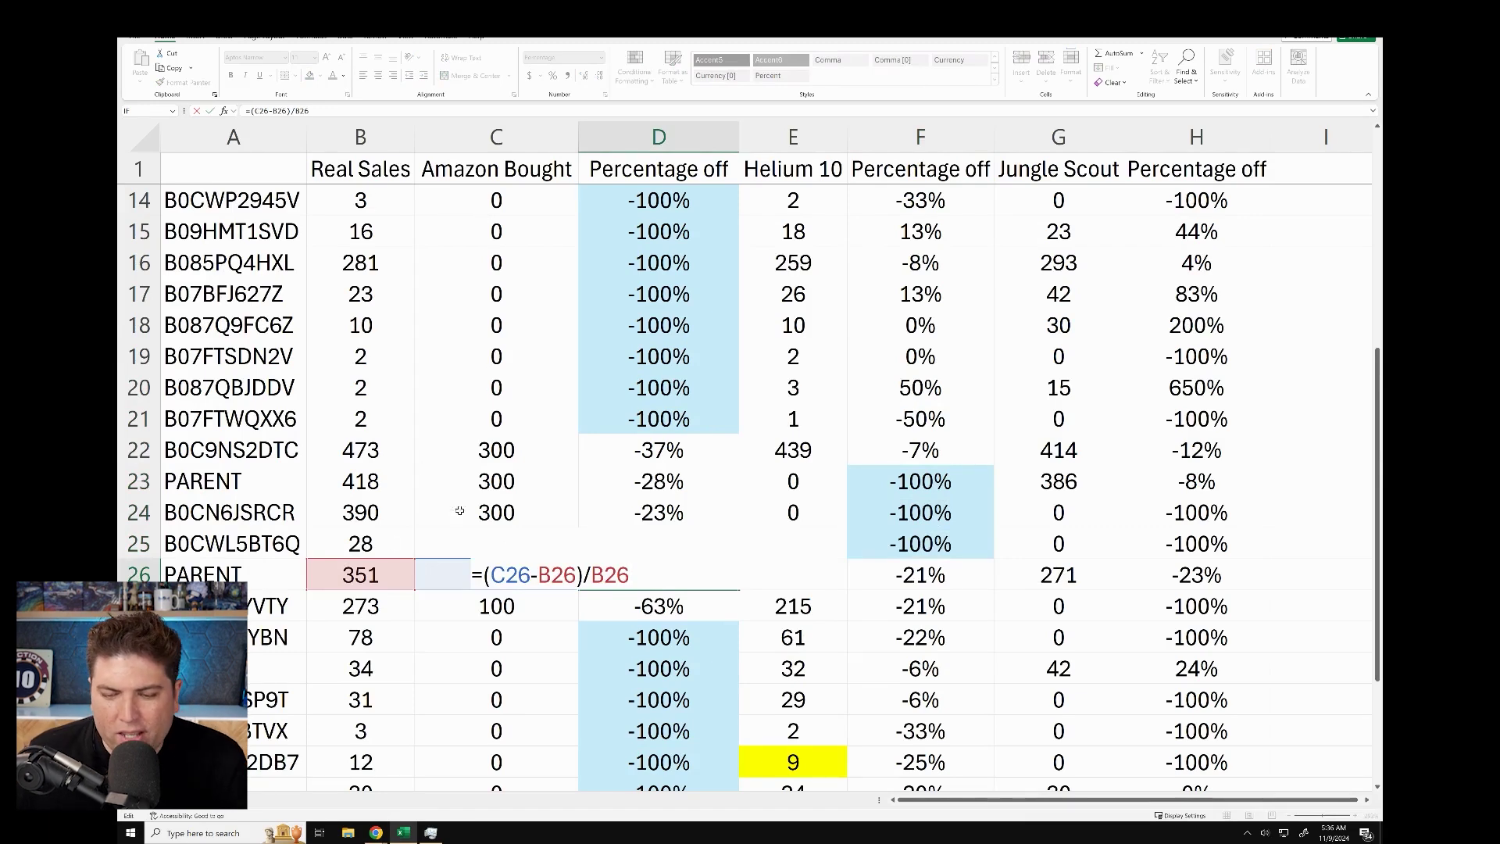
key(Escape)
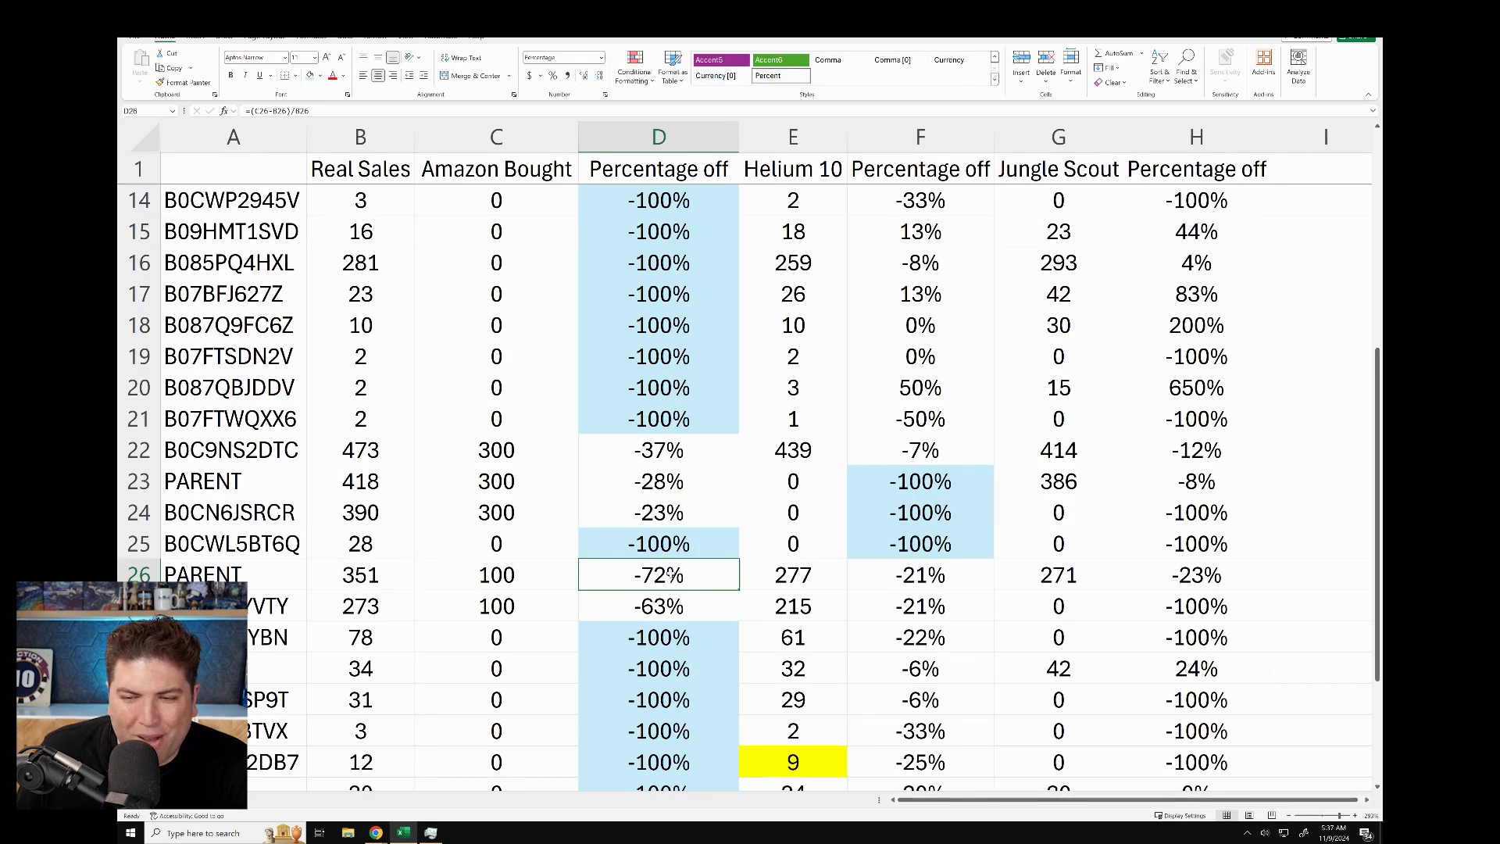
scroll(670, 576, down, 3)
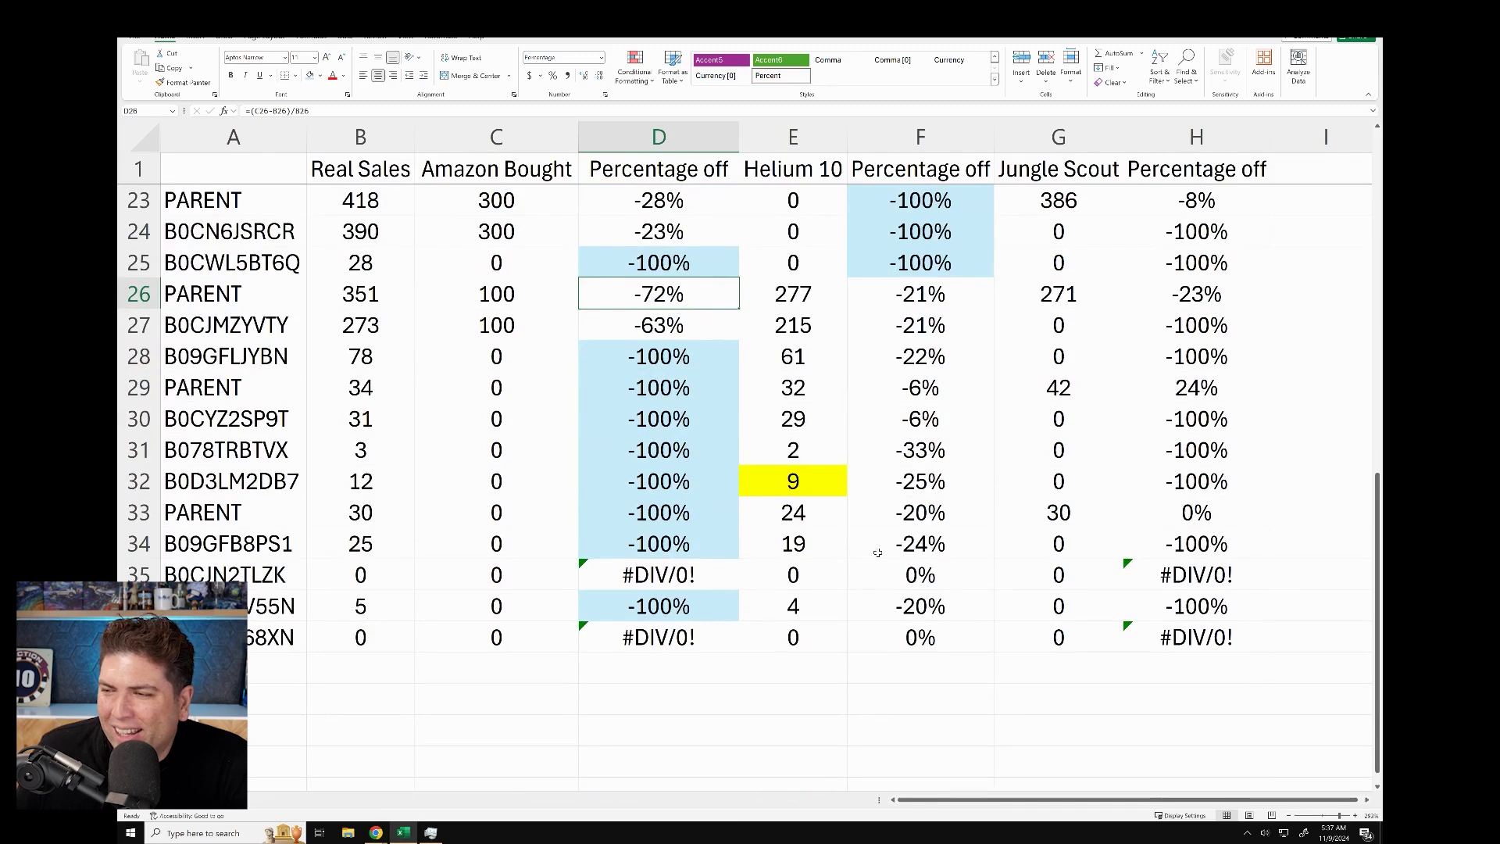
Step: Select the Jungle Scout percentage-off cells off by 100% or more: rows 3–5, 11–12, 14, 18–21, 24–25, 27–28 and 30–32
scroll(877, 552, up, 7)
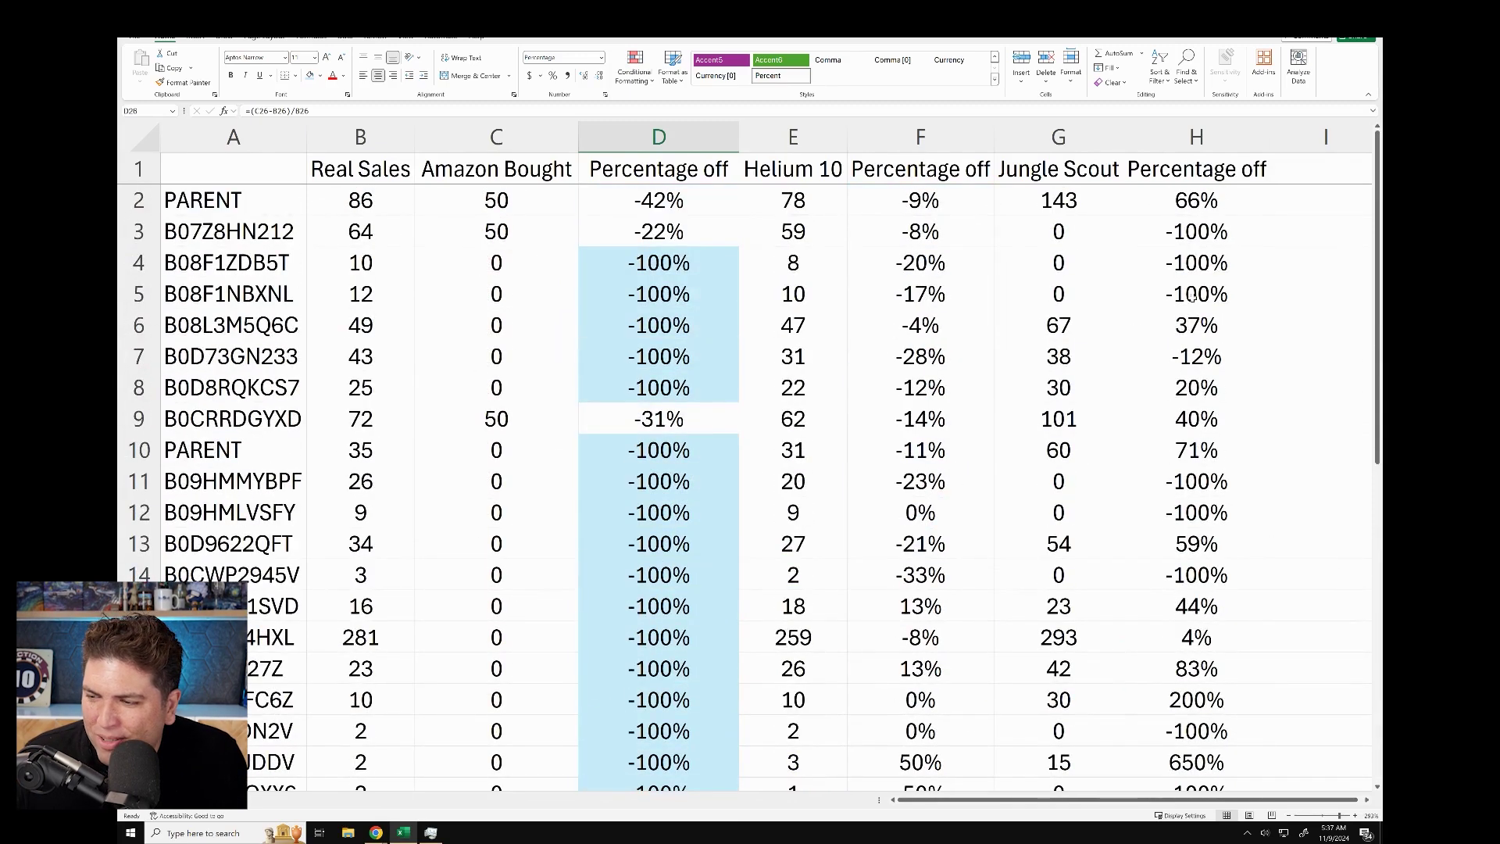
drag(1220, 236, 1219, 300)
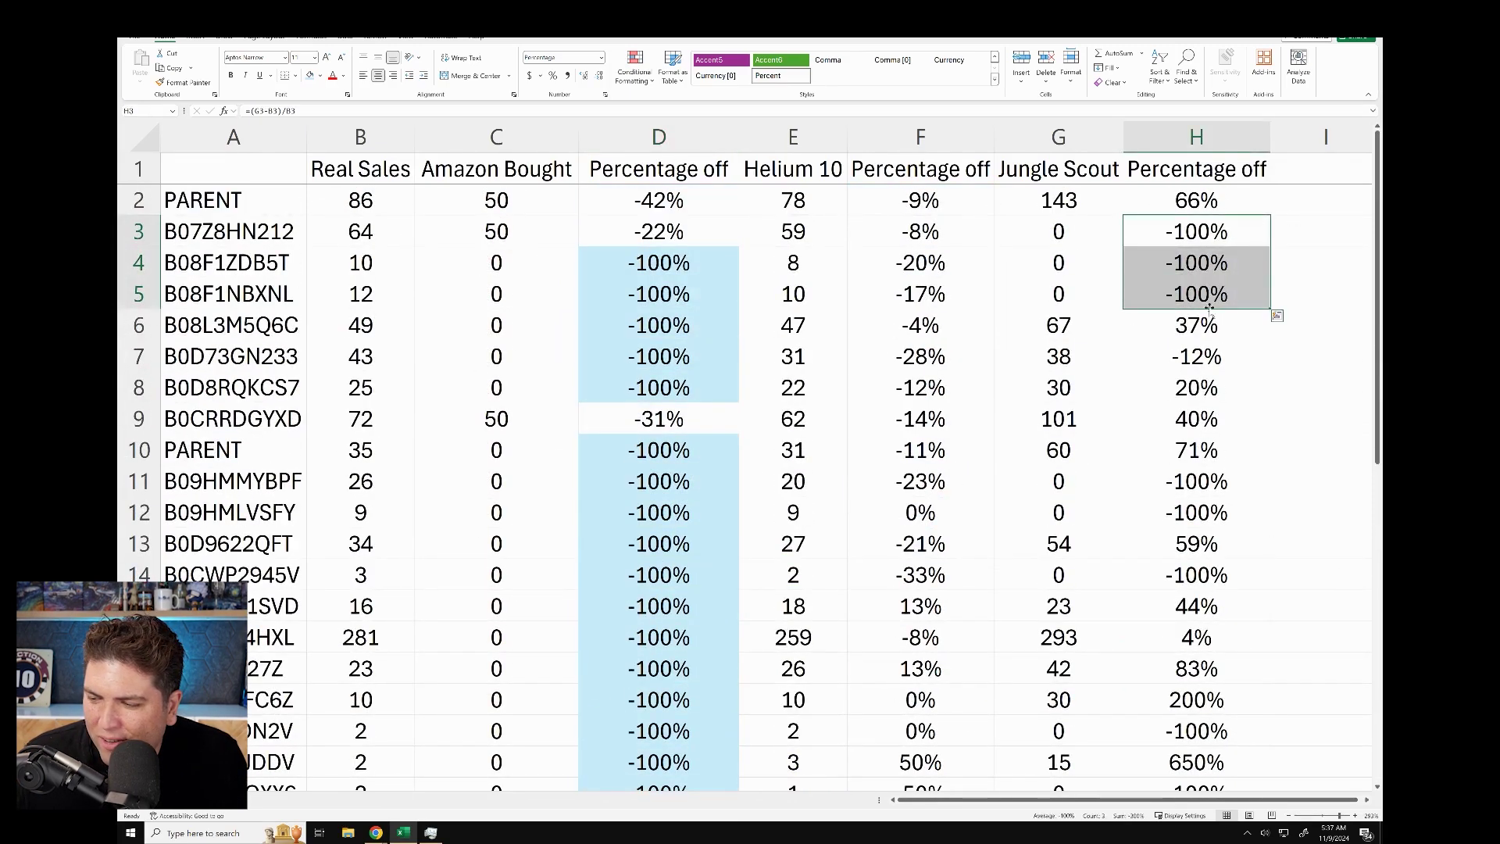
drag(1207, 481, 1203, 506)
ctrl+click(1208, 582)
scroll(1207, 469, down, 4)
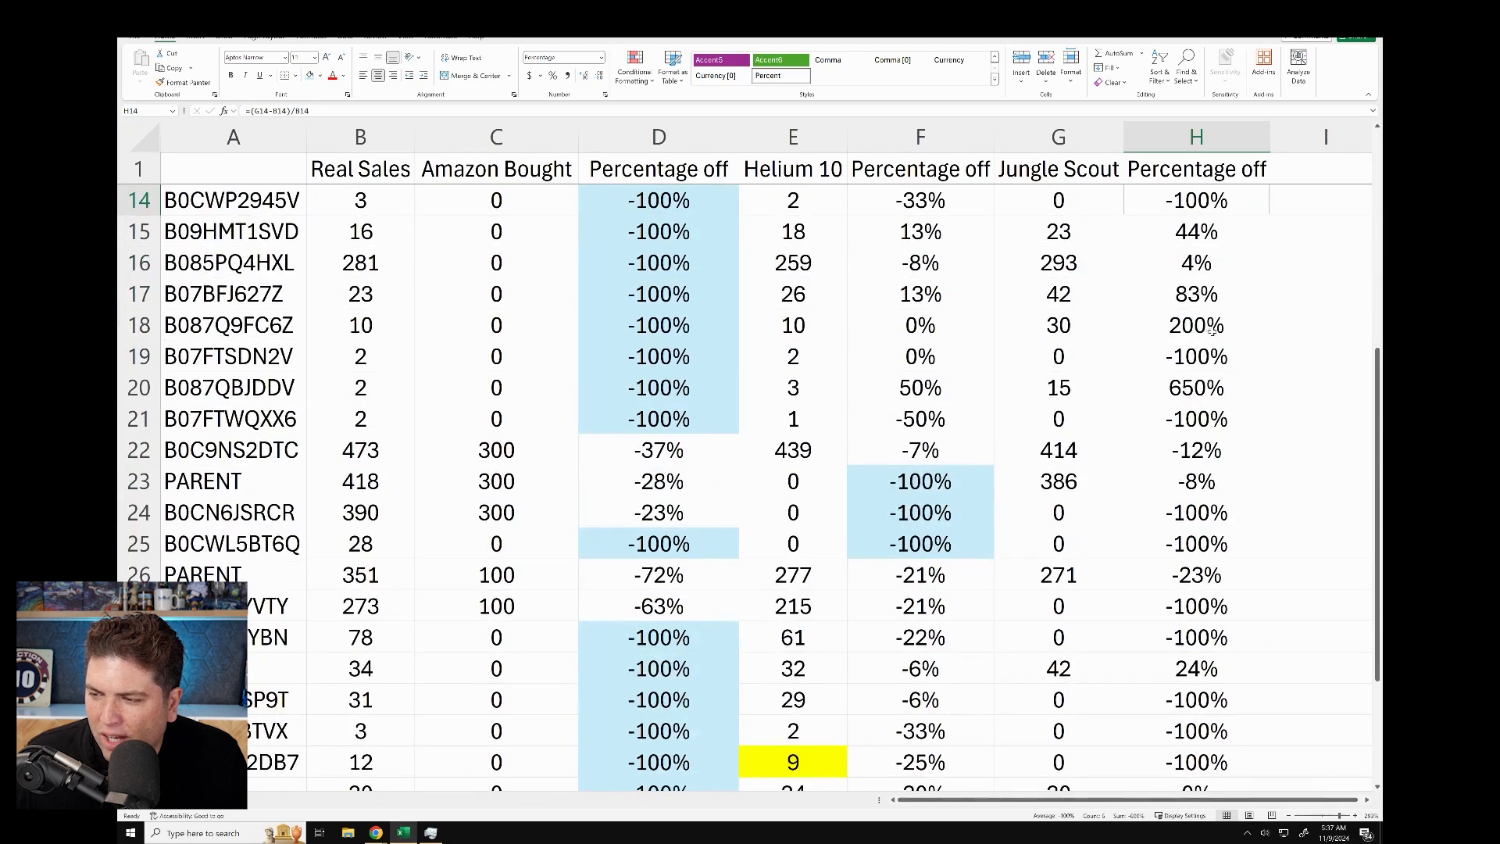
drag(1207, 327, 1205, 421)
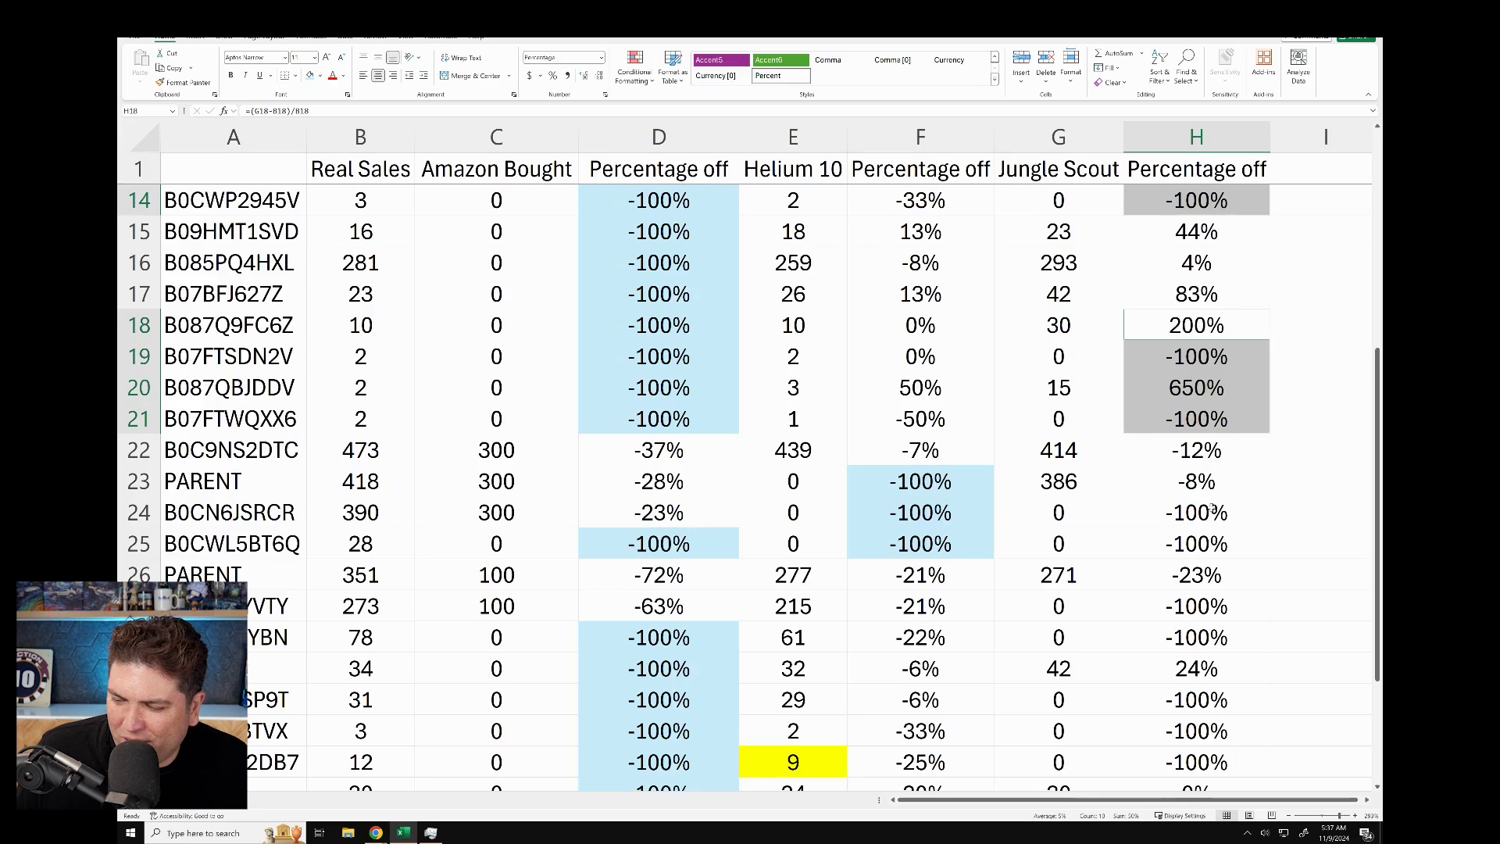
drag(1210, 509, 1211, 547)
ctrl+click(1203, 606)
drag(1198, 684, 1203, 757)
scroll(1213, 621, down, 1)
ctrl+click(1229, 547)
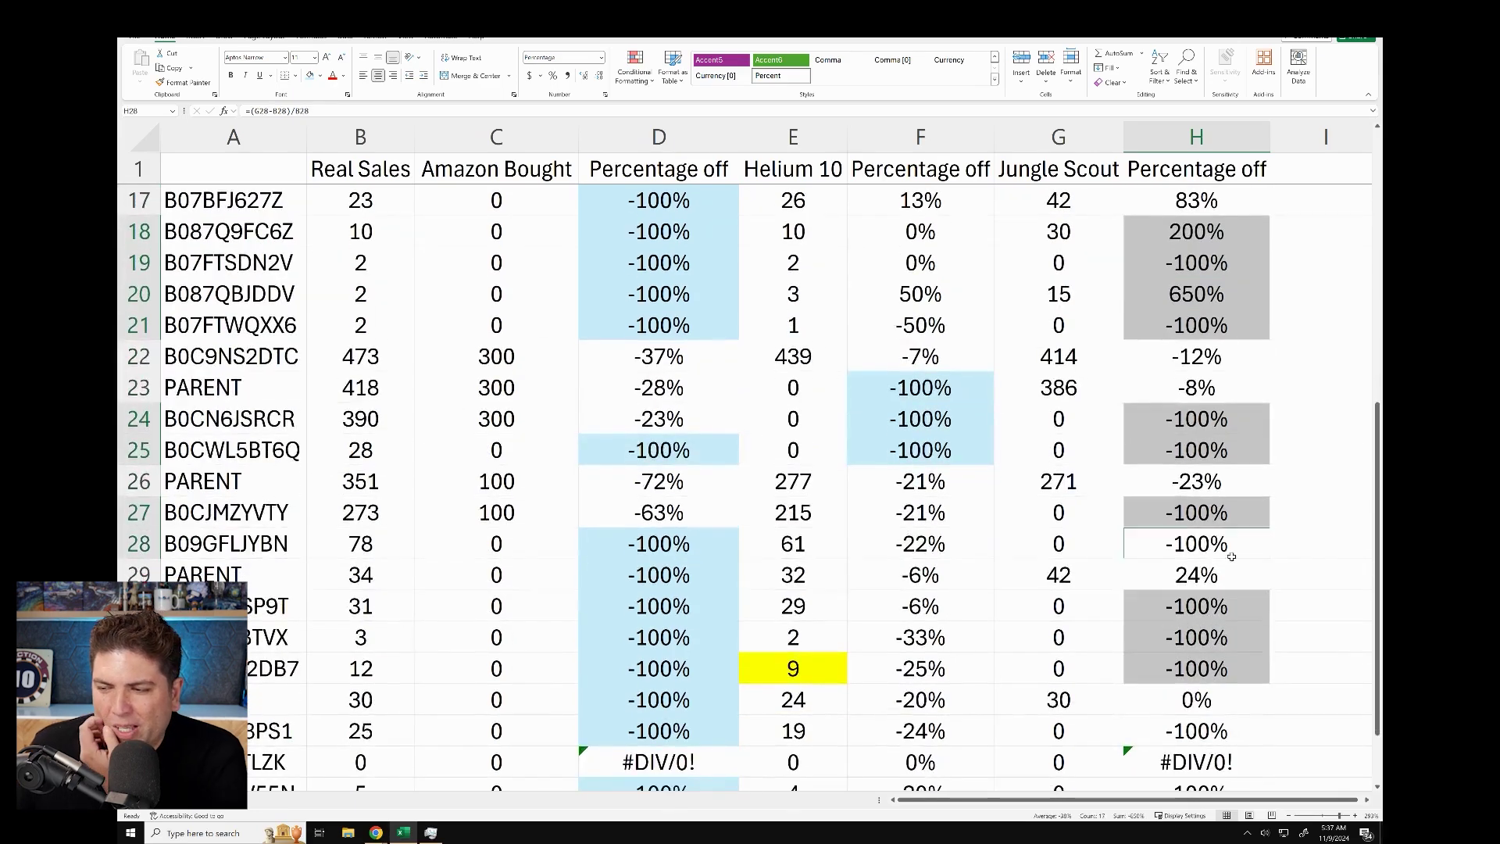
Step: Look through the whole Jungle Scout percentage-off column, checking the individual overestimates in rows 10, 13, 17 and 18
scroll(1231, 556, down, 4)
scroll(1211, 423, up, 1)
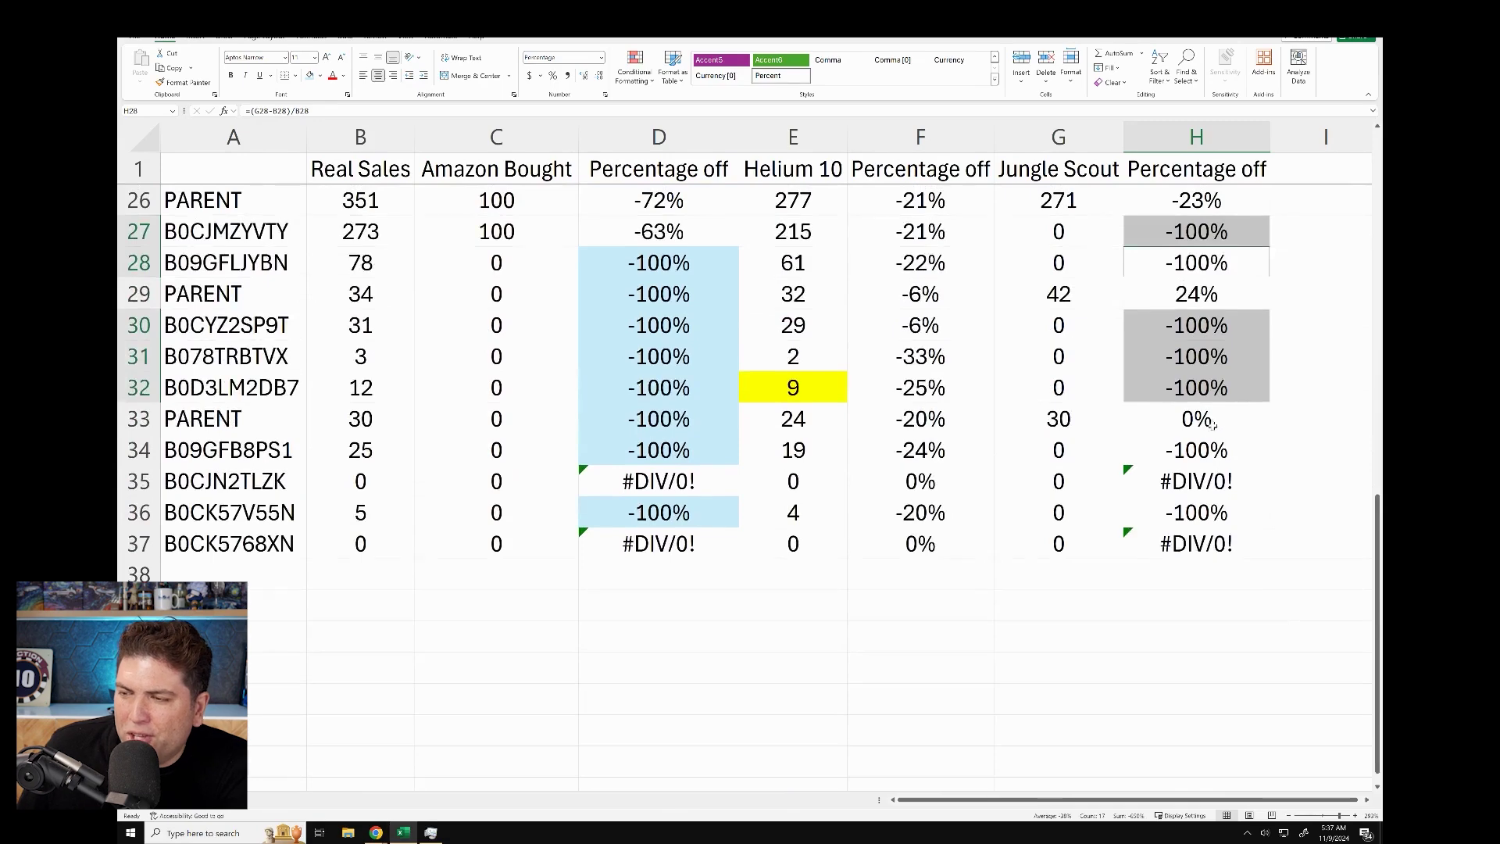
scroll(1218, 406, up, 5)
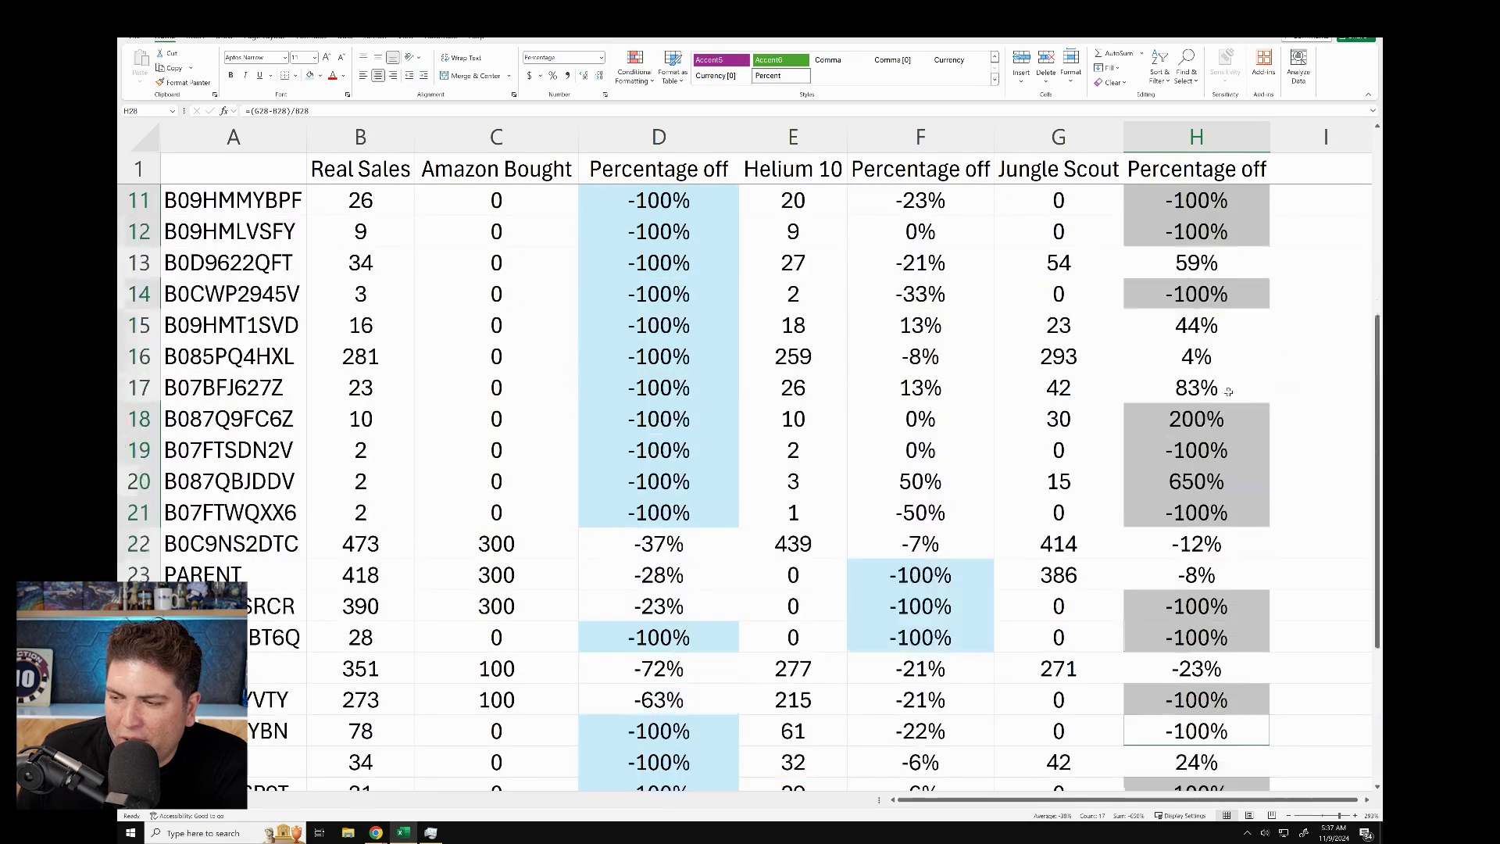
scroll(1235, 383, up, 3)
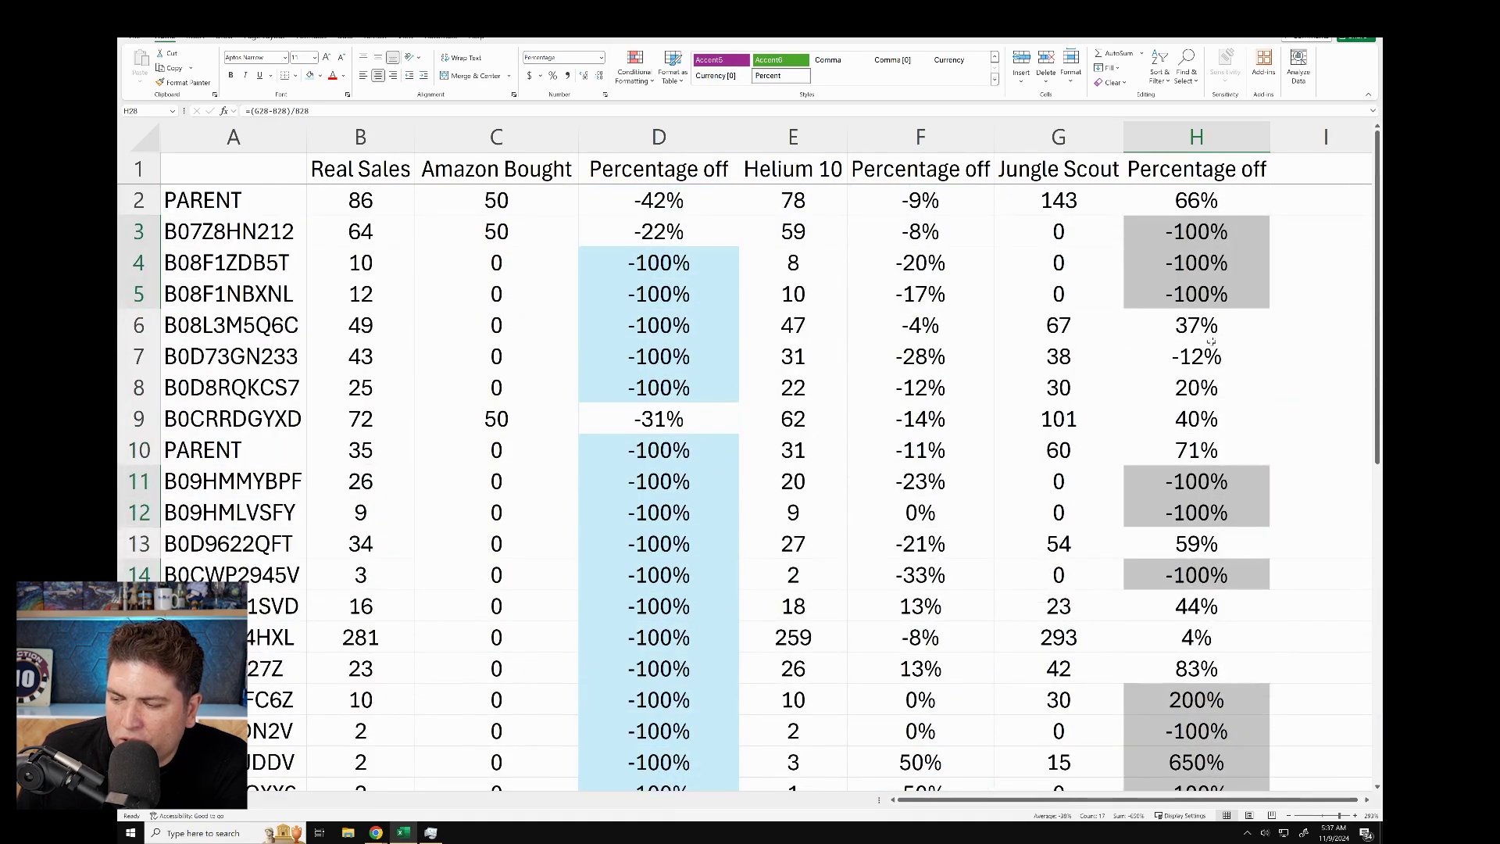
scroll(1238, 563, down, 4)
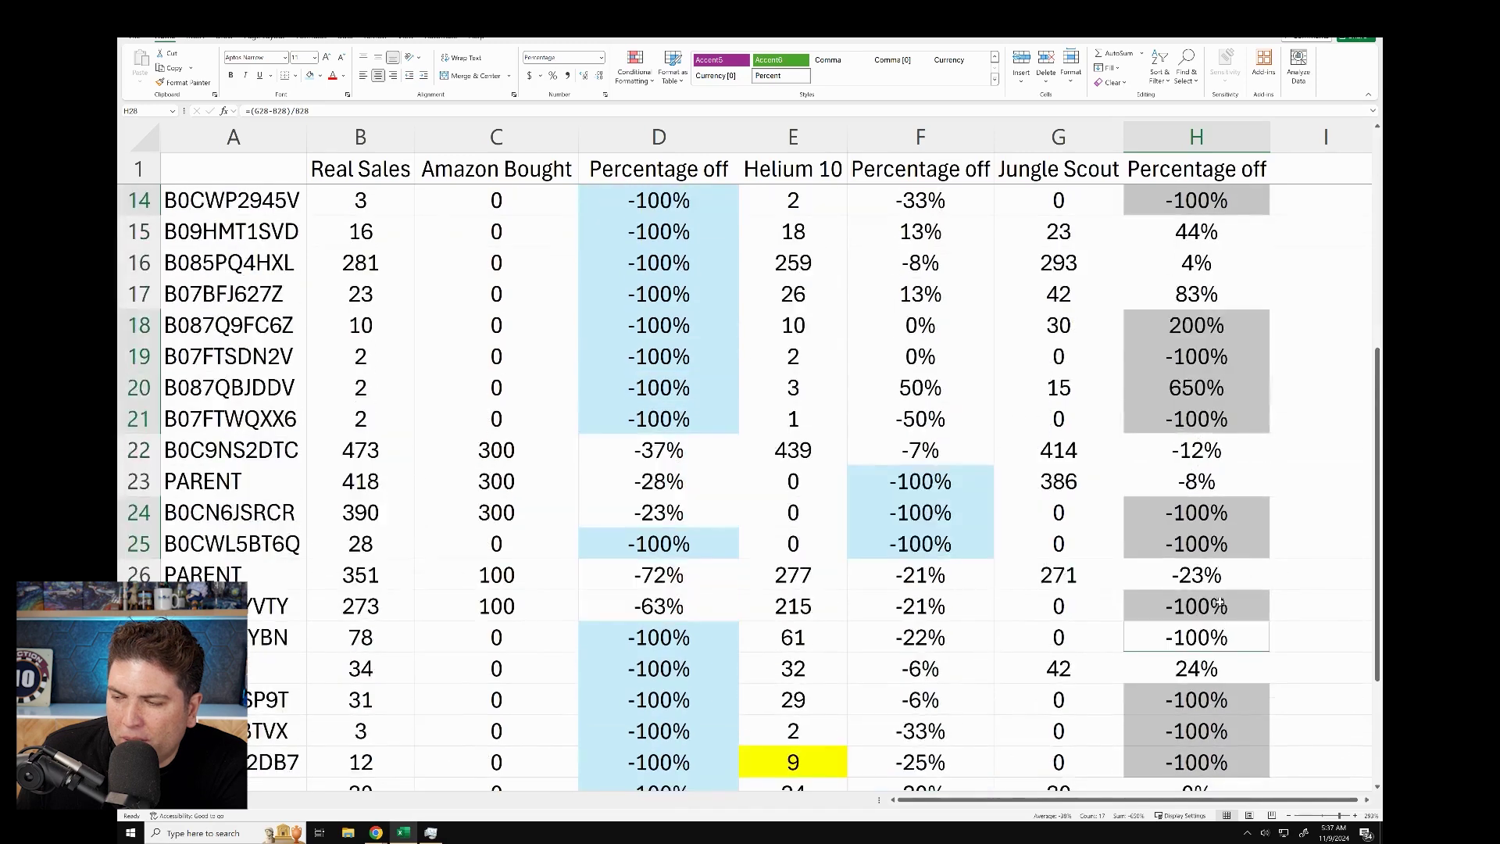
scroll(1223, 574, down, 3)
scroll(1211, 529, up, 7)
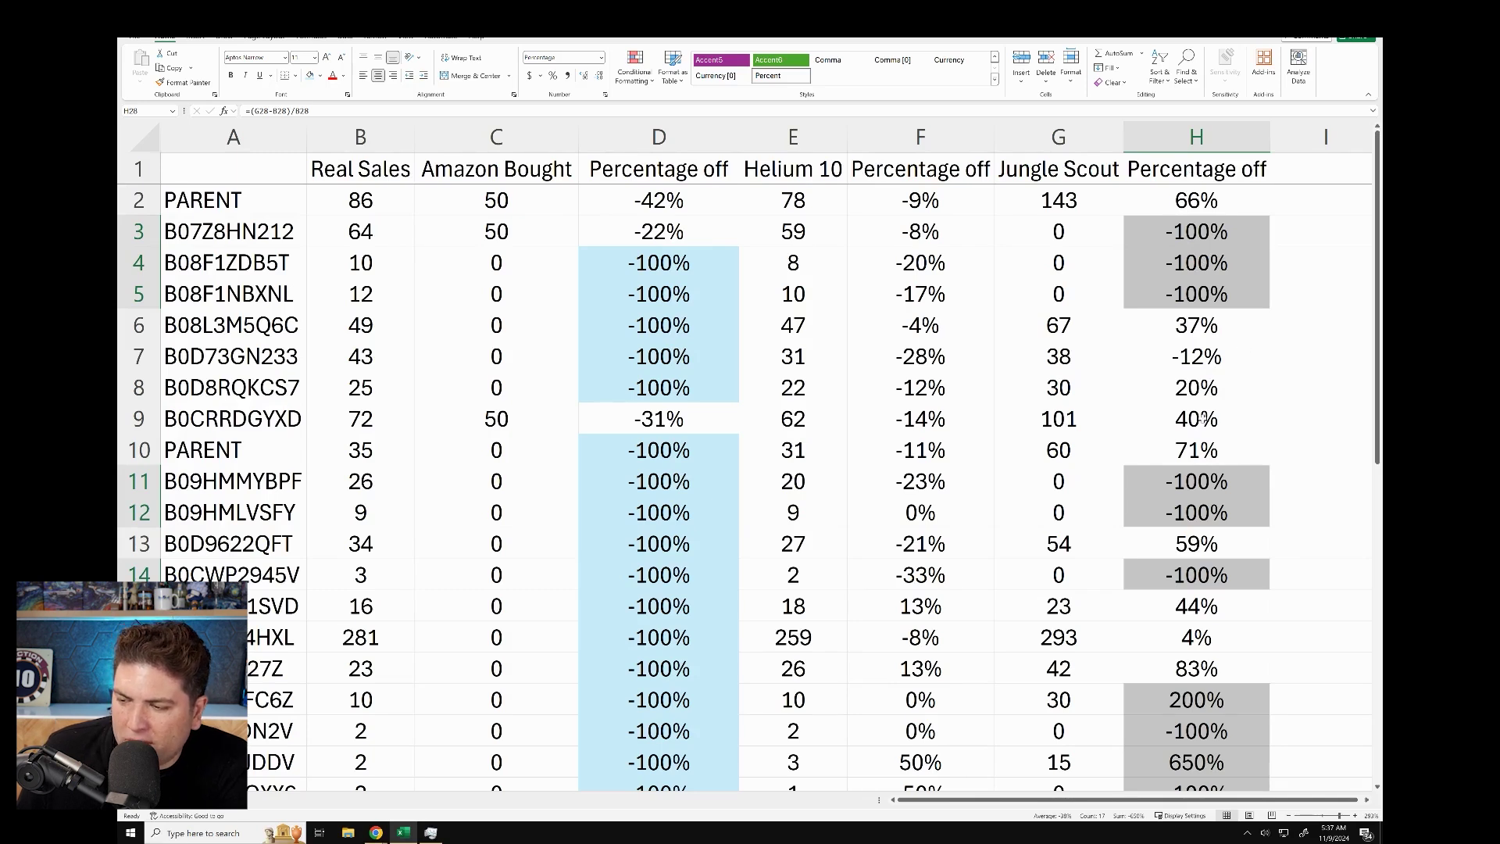
click(1203, 456)
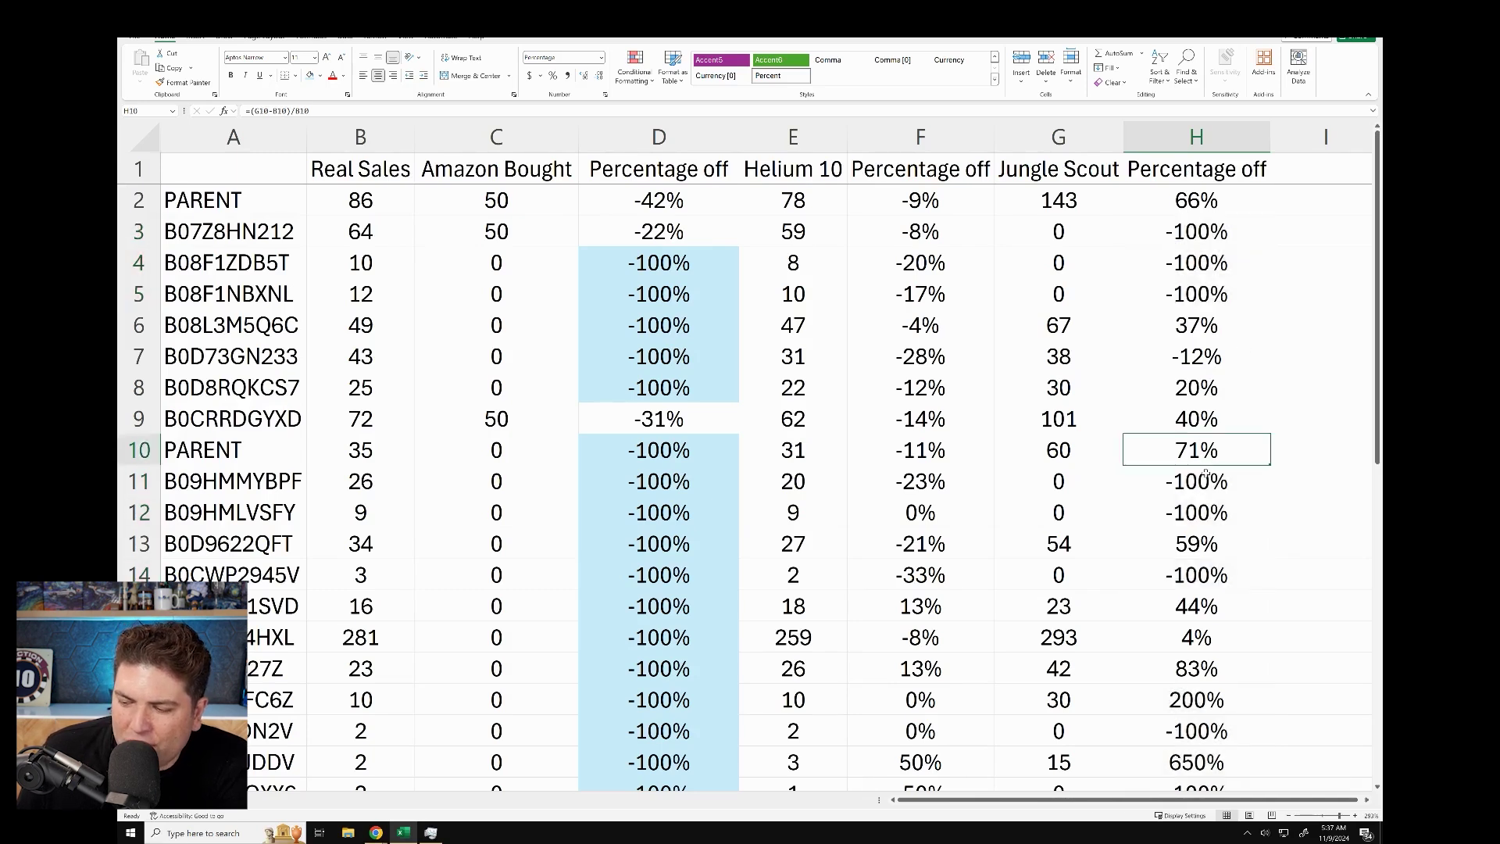
click(1212, 542)
click(1211, 668)
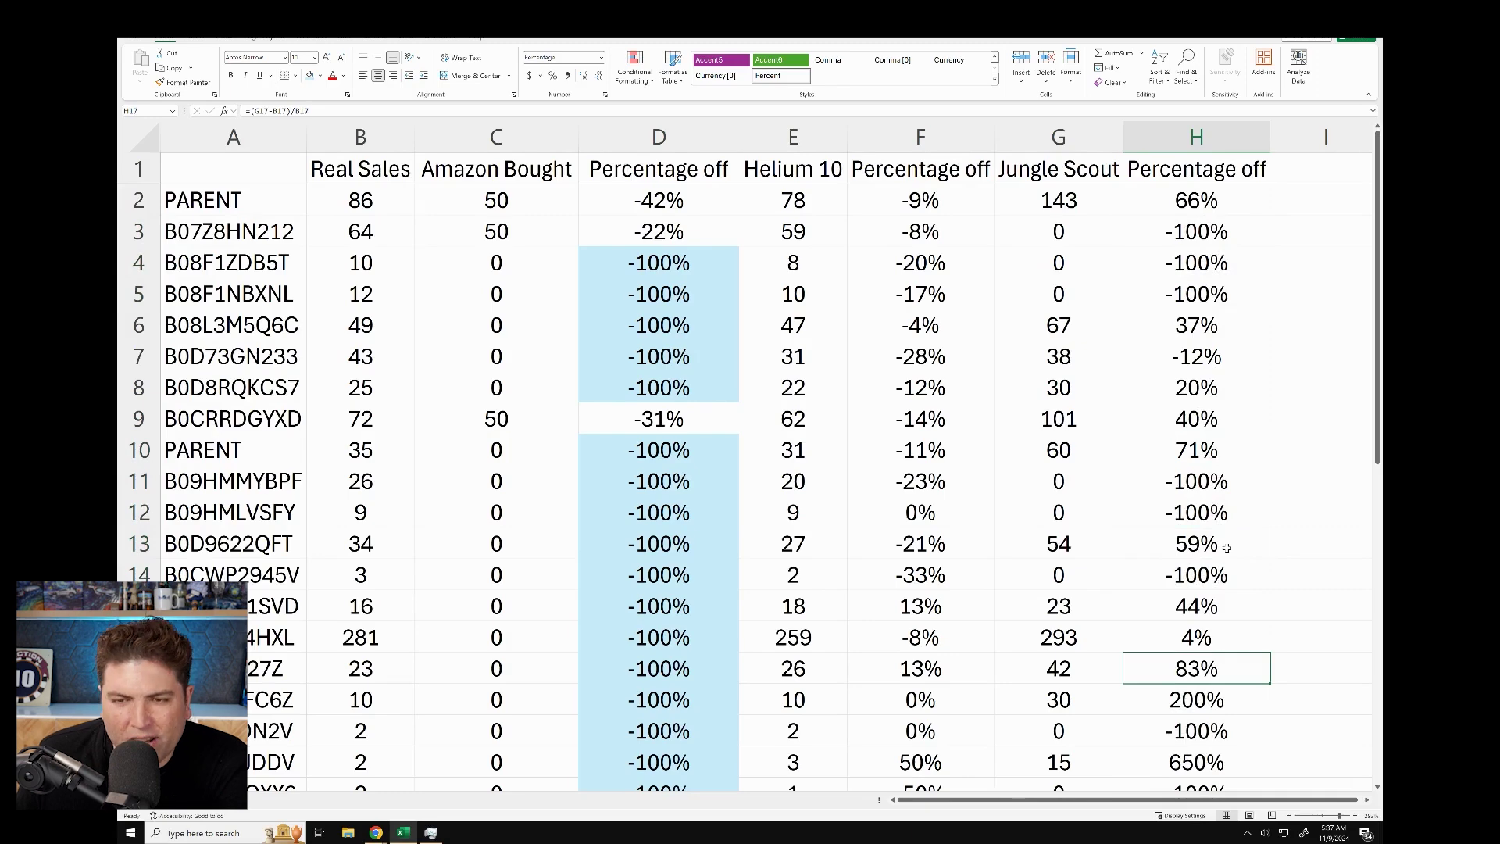
click(1199, 699)
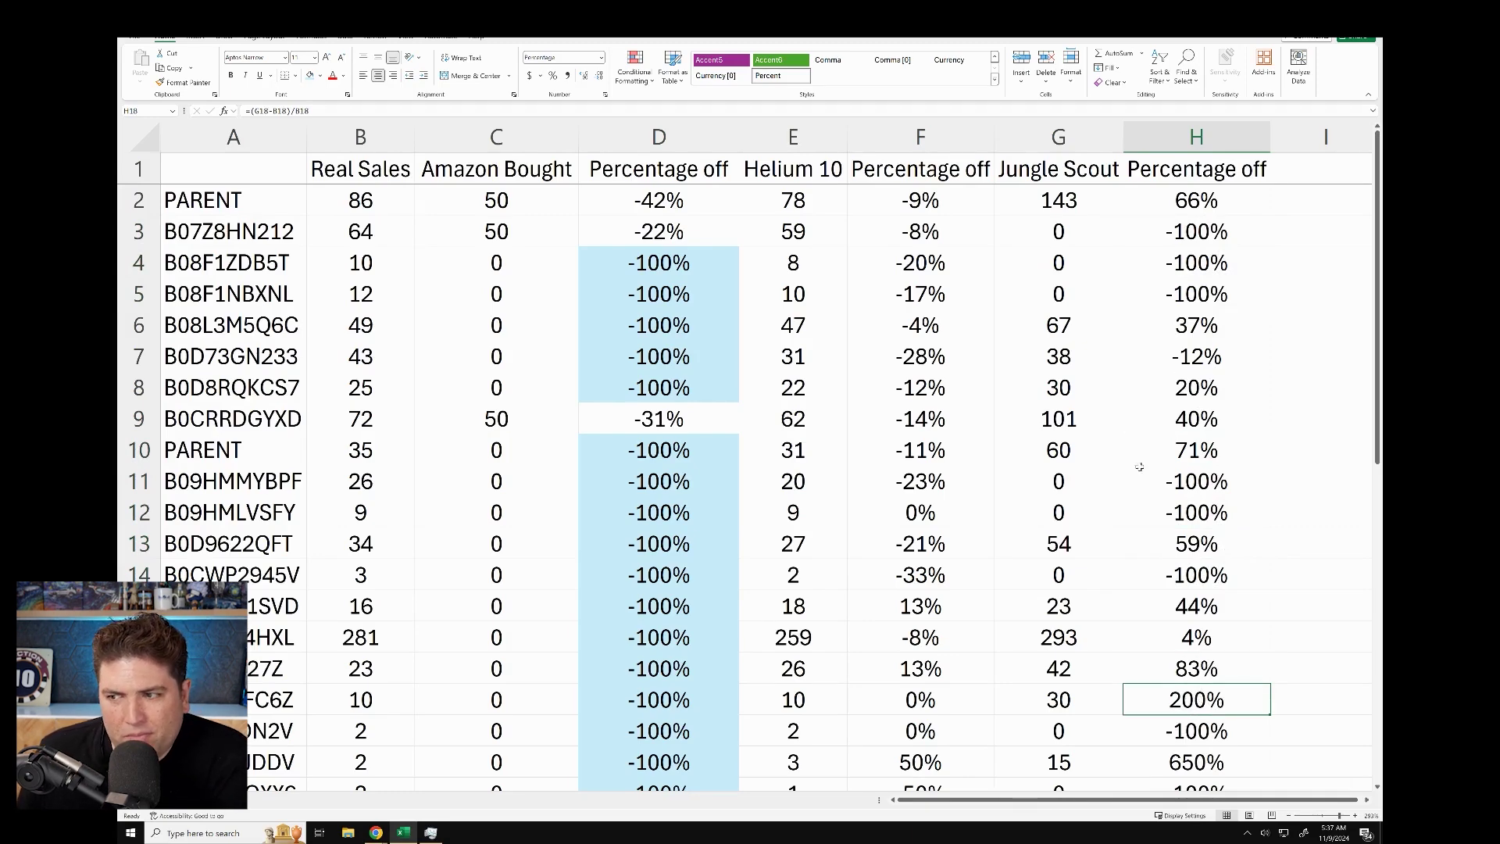
scroll(1141, 460, down, 2)
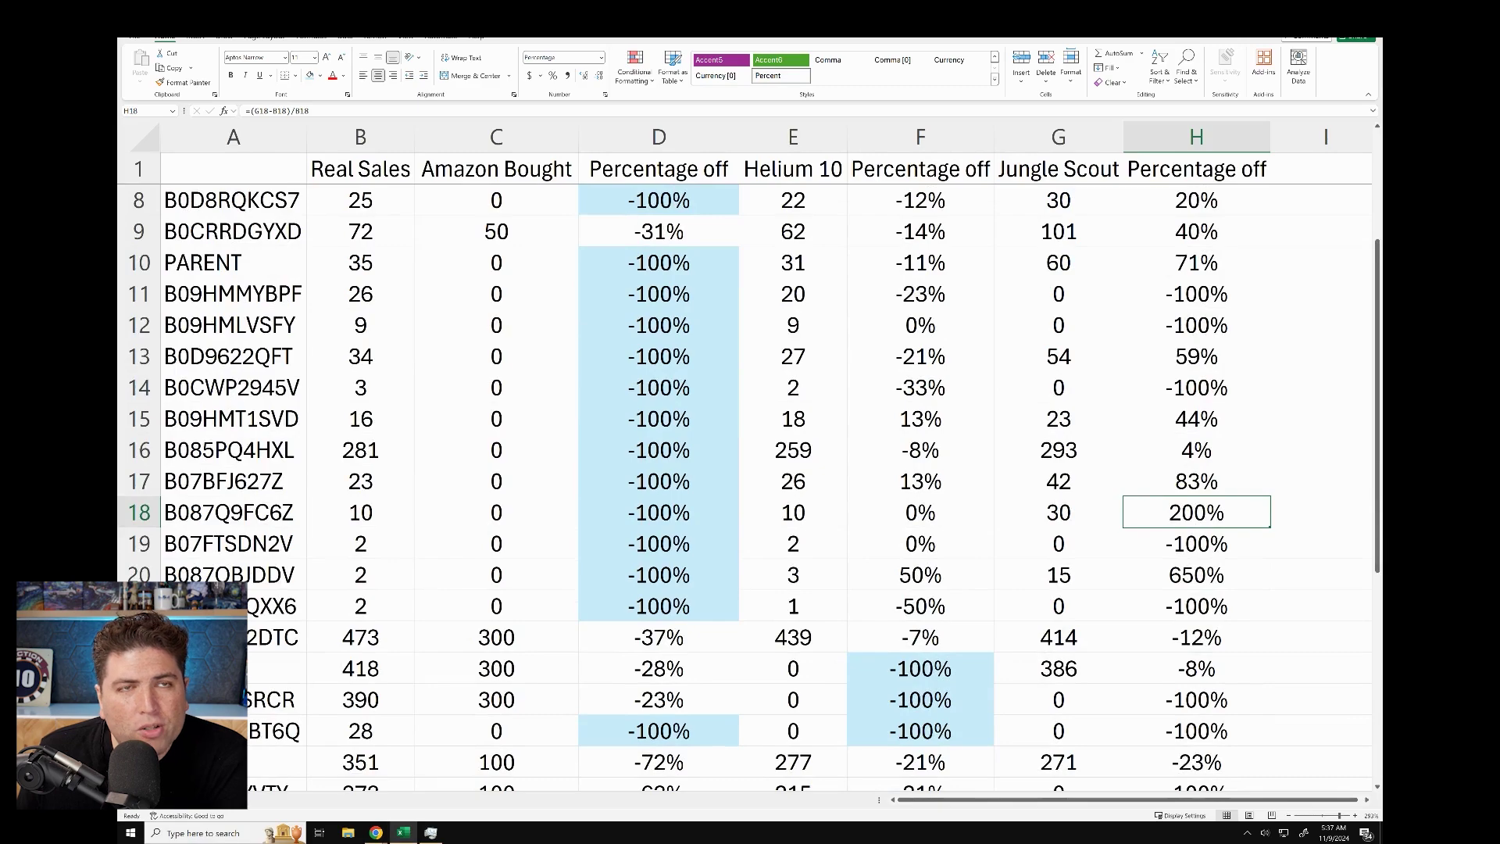